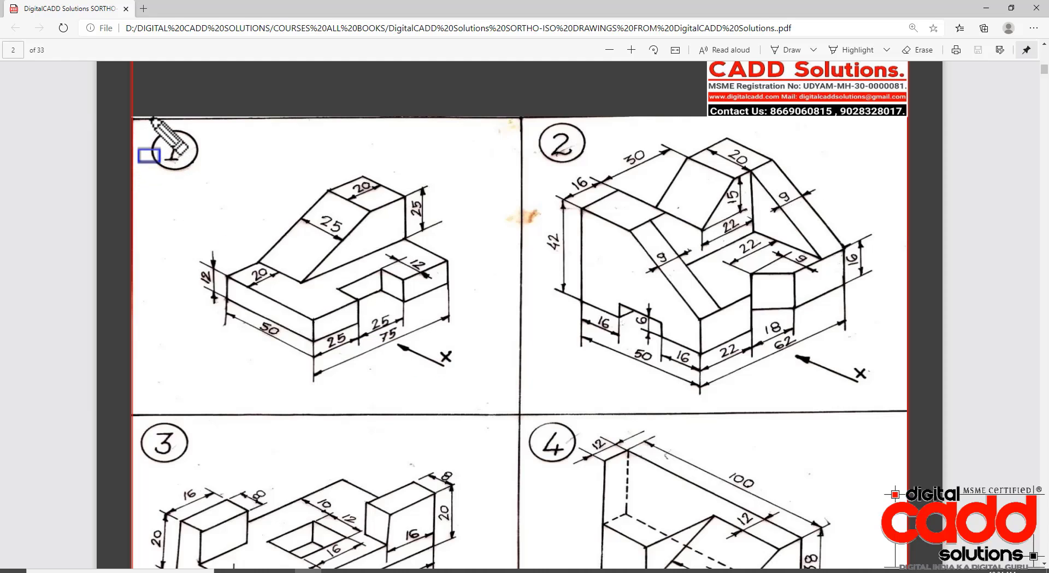
Step: Frame exercise 1 with an annotation rectangle and mark the faces seen from the X direction with arrowheads
{"action": "left_click_drag", "start_coordinate": [150, 116], "coordinate": [492, 401]}
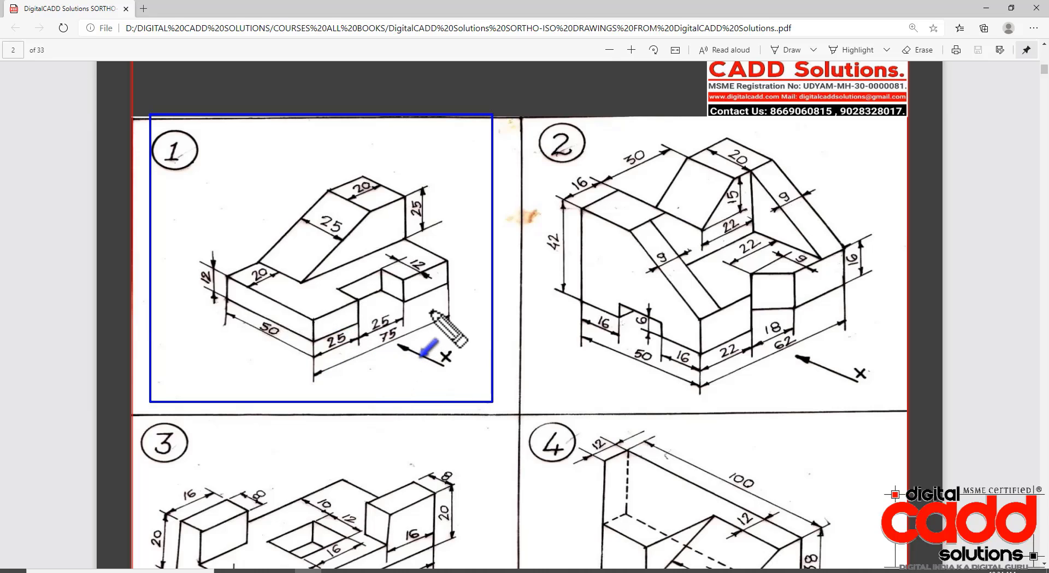
{"action": "left_click", "coordinate": [436, 276]}
{"action": "left_click", "coordinate": [372, 285]}
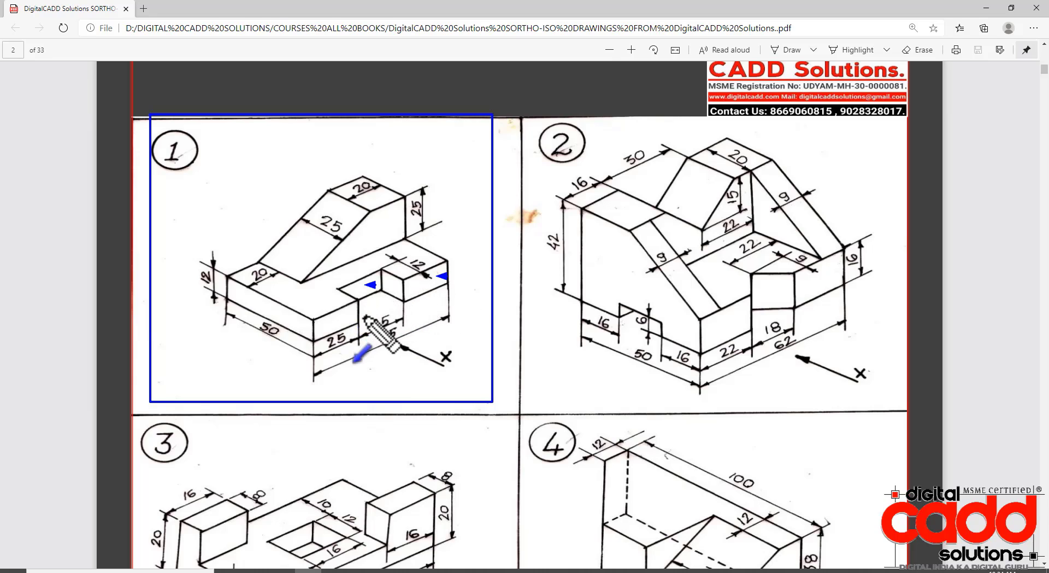
{"action": "left_click", "coordinate": [334, 321]}
{"action": "left_click", "coordinate": [392, 211]}
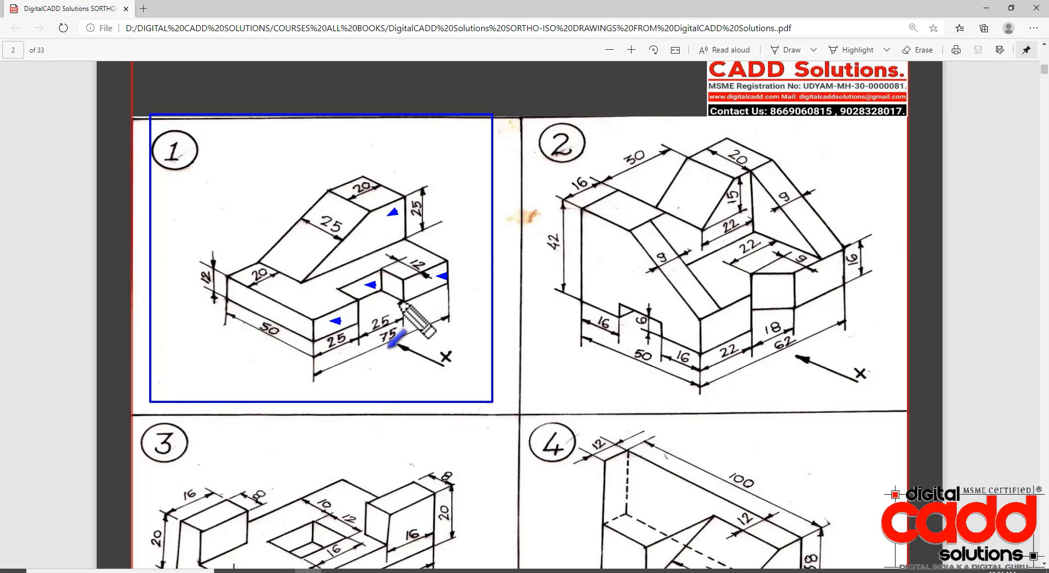
Step: Draw a downward top-view arrow above exercise 1's part and mark the faces seen from above
{"action": "left_click_drag", "start_coordinate": [313, 129], "coordinate": [314, 166]}
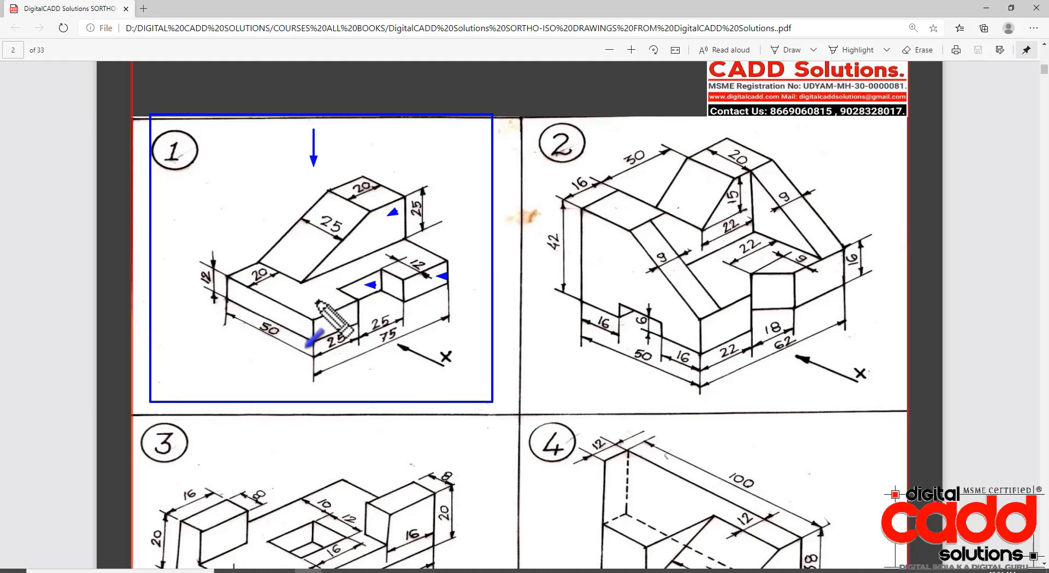
{"action": "left_click", "coordinate": [336, 321]}
{"action": "left_click", "coordinate": [376, 200]}
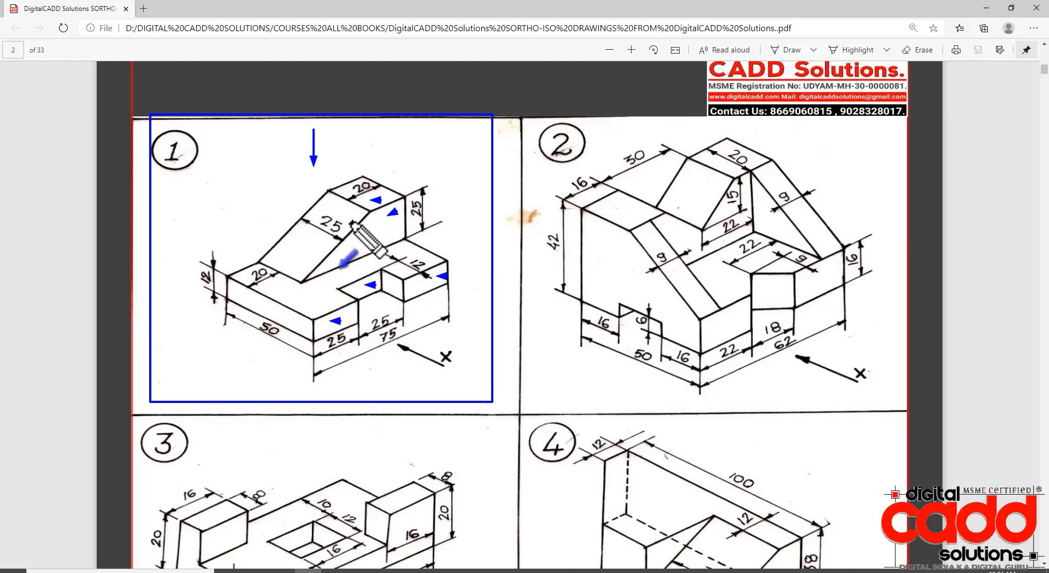
{"action": "left_click", "coordinate": [348, 221]}
{"action": "left_click", "coordinate": [316, 294]}
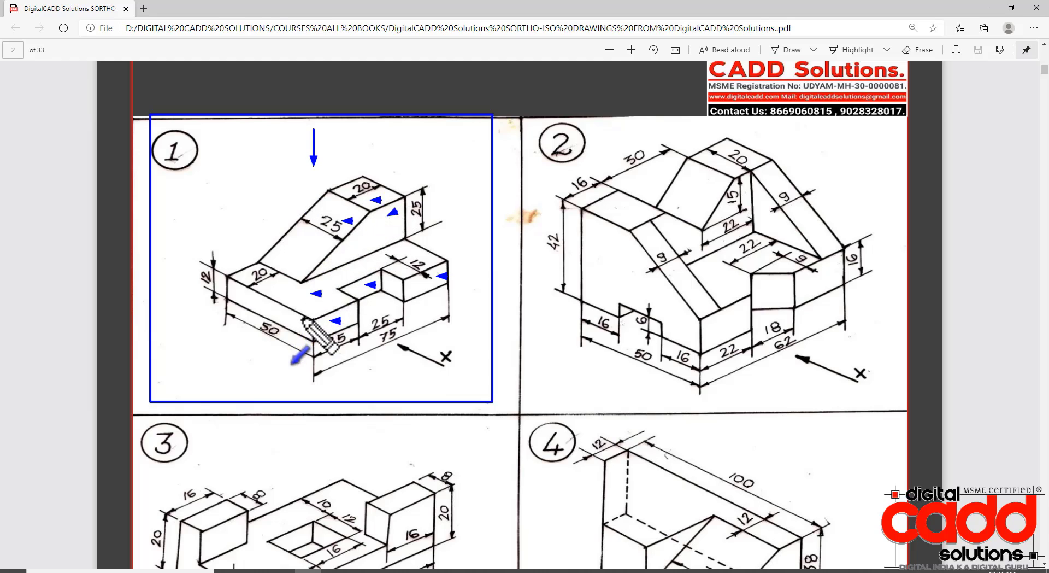
Step: Draw a side-view arrow towards the 50 mm side, mark the faces seen from there, and clear all annotations
{"action": "left_click_drag", "start_coordinate": [178, 378], "coordinate": [244, 340]}
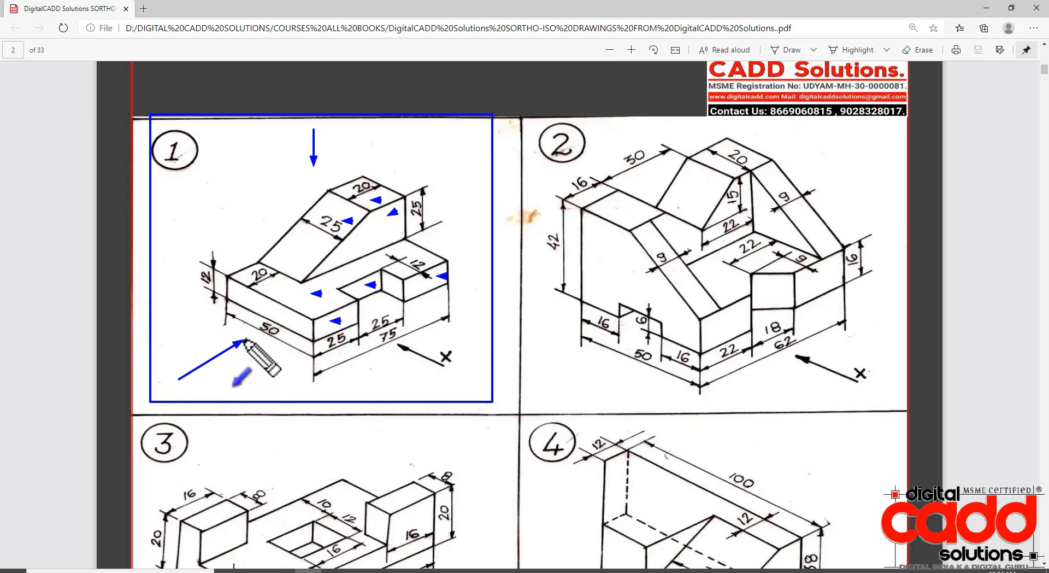
{"action": "left_click", "coordinate": [265, 304]}
{"action": "left_click", "coordinate": [302, 244]}
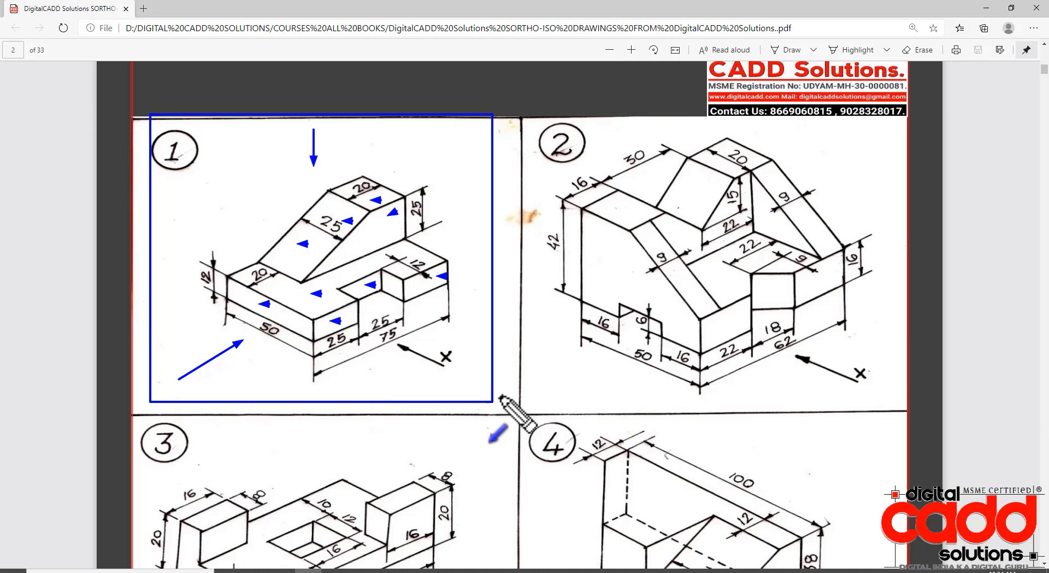
{"action": "key", "text": "Escape"}
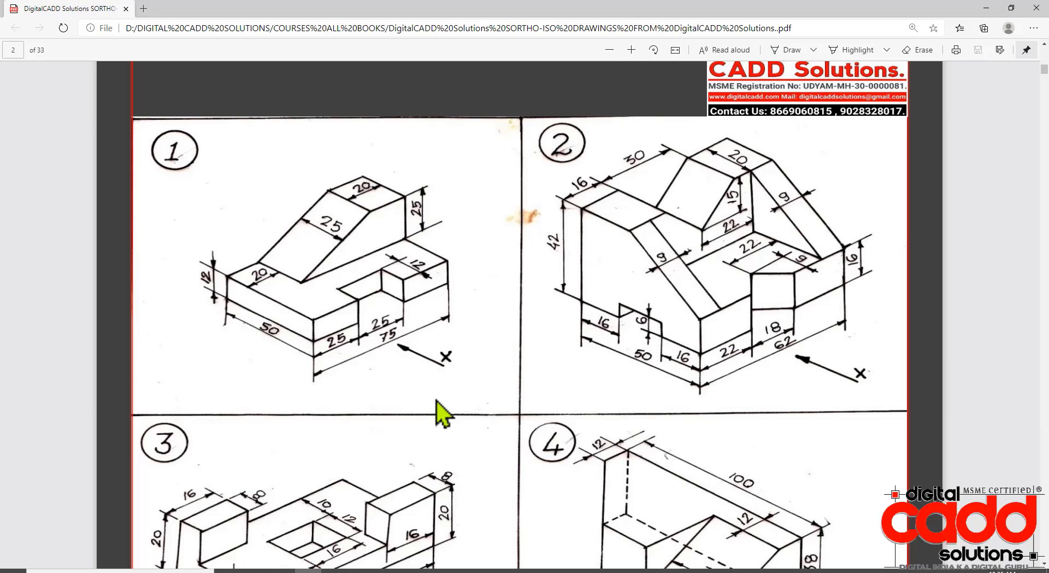
Step: Look through the exercises on pages 2 to 4 of the PDF and enlarge exercise 1 for reading
{"action": "scroll", "coordinate": [492, 380], "scroll_direction": "down", "scroll_amount": 15}
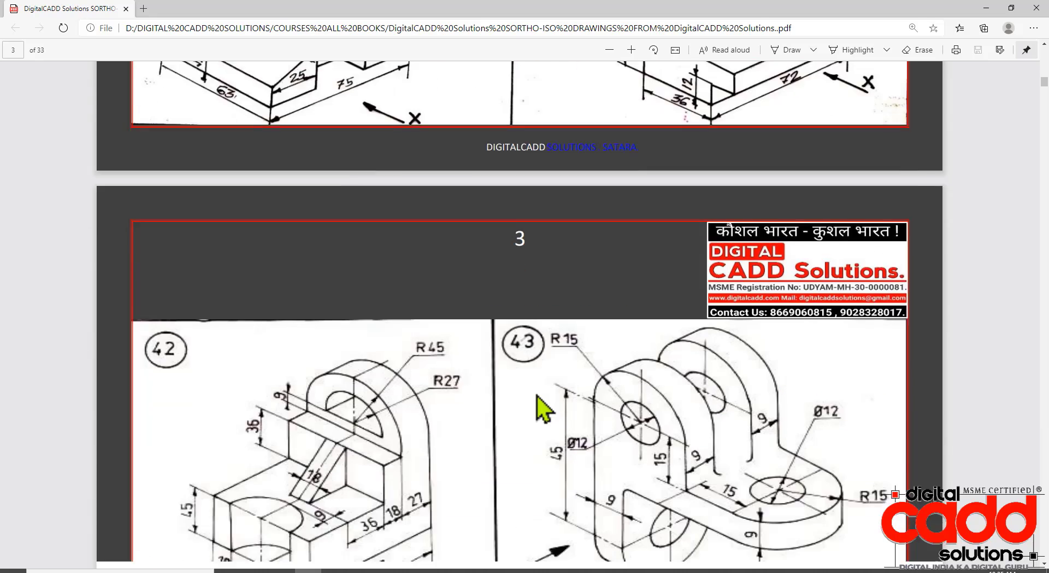
{"action": "scroll", "coordinate": [546, 388], "scroll_direction": "down", "scroll_amount": 3}
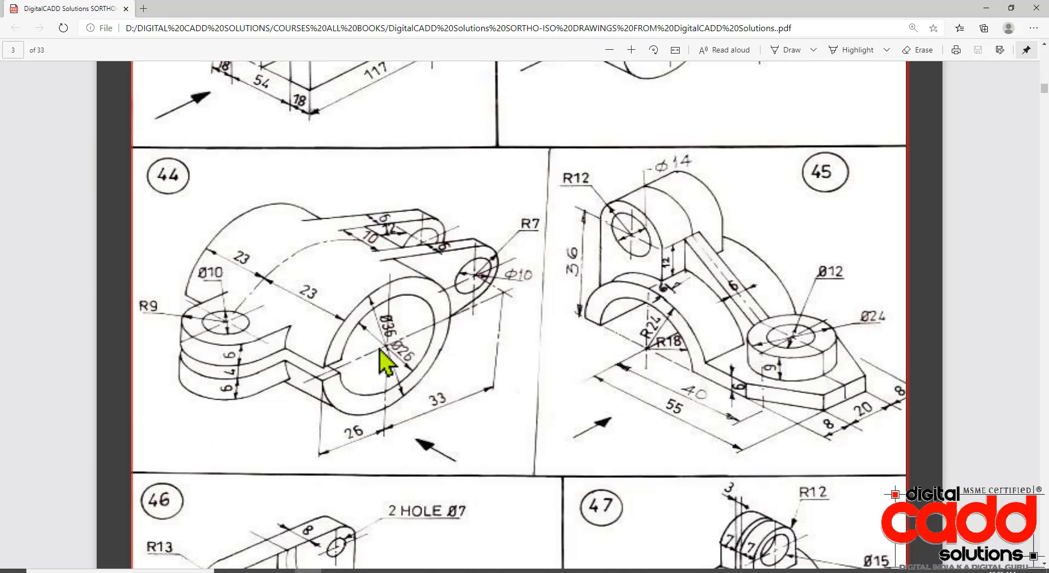
{"action": "scroll", "coordinate": [377, 353], "scroll_direction": "down", "scroll_amount": 9}
{"action": "scroll", "coordinate": [375, 348], "scroll_direction": "up", "scroll_amount": 6}
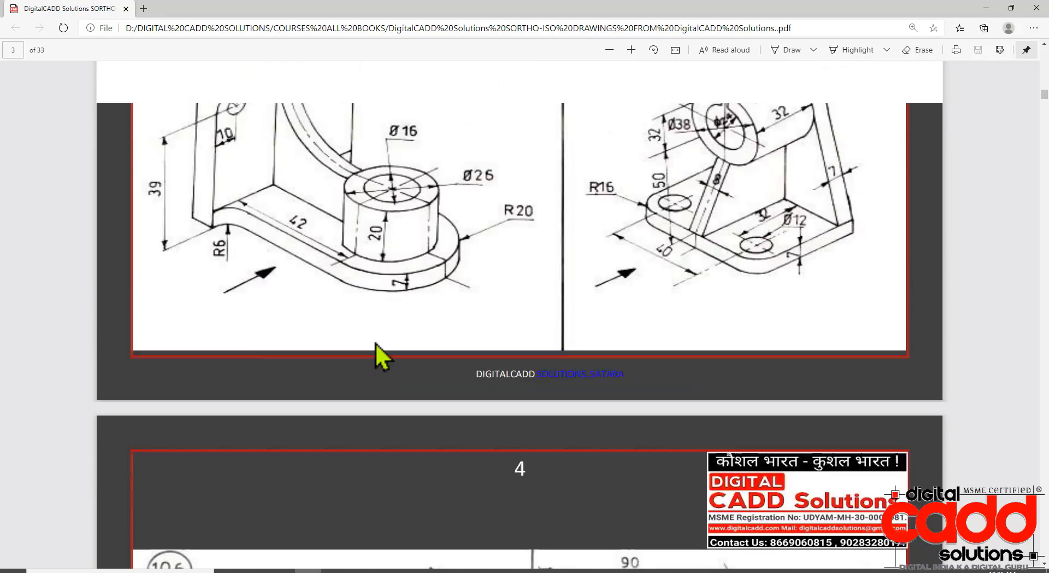
{"action": "scroll", "coordinate": [381, 355], "scroll_direction": "down", "scroll_amount": 16}
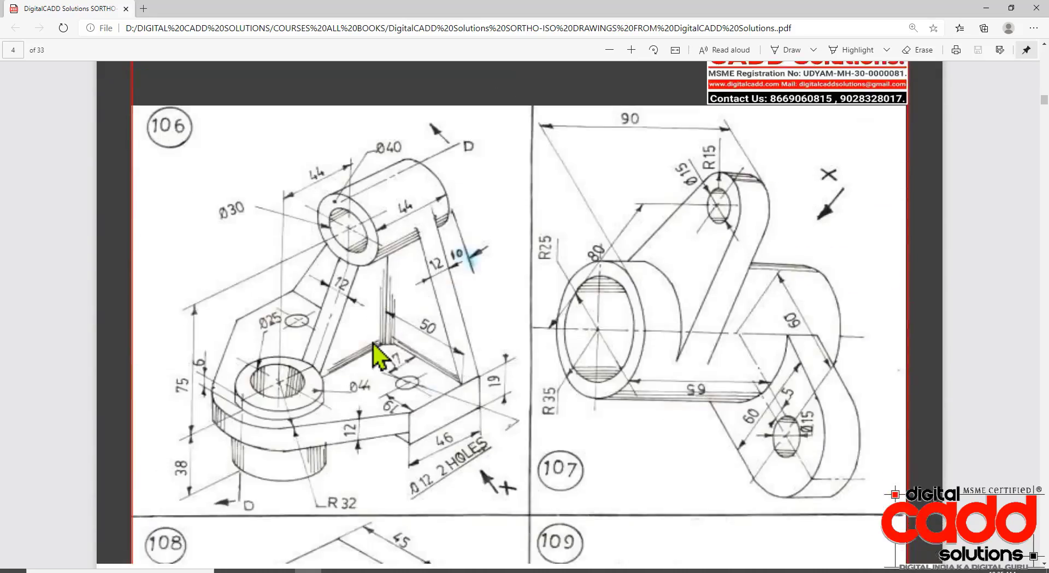
{"action": "scroll", "coordinate": [376, 358], "scroll_direction": "up", "scroll_amount": 1}
{"action": "scroll", "coordinate": [370, 343], "scroll_direction": "up", "scroll_amount": 20}
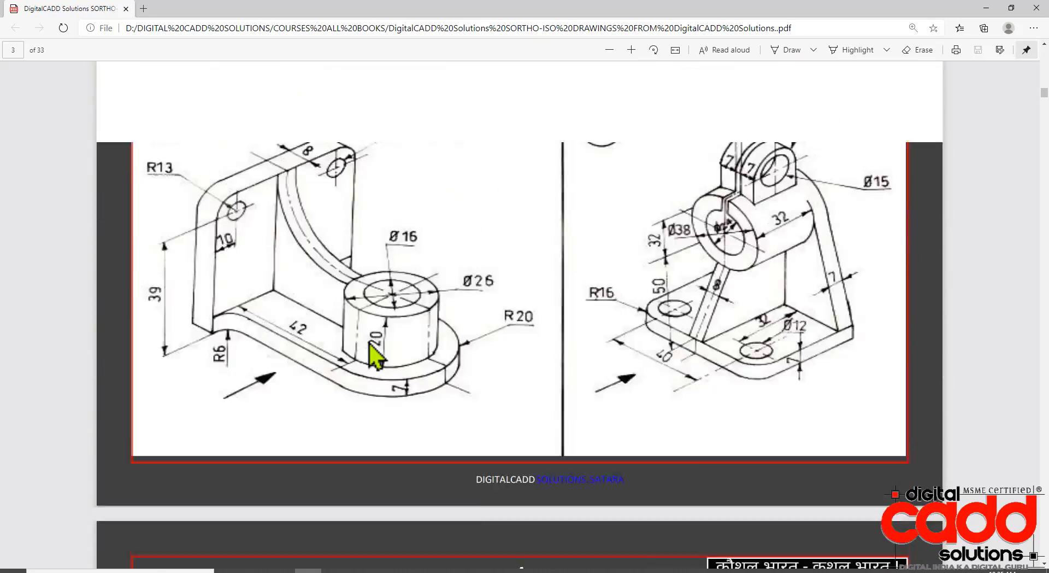
{"action": "scroll", "coordinate": [375, 356], "scroll_direction": "up", "scroll_amount": 20}
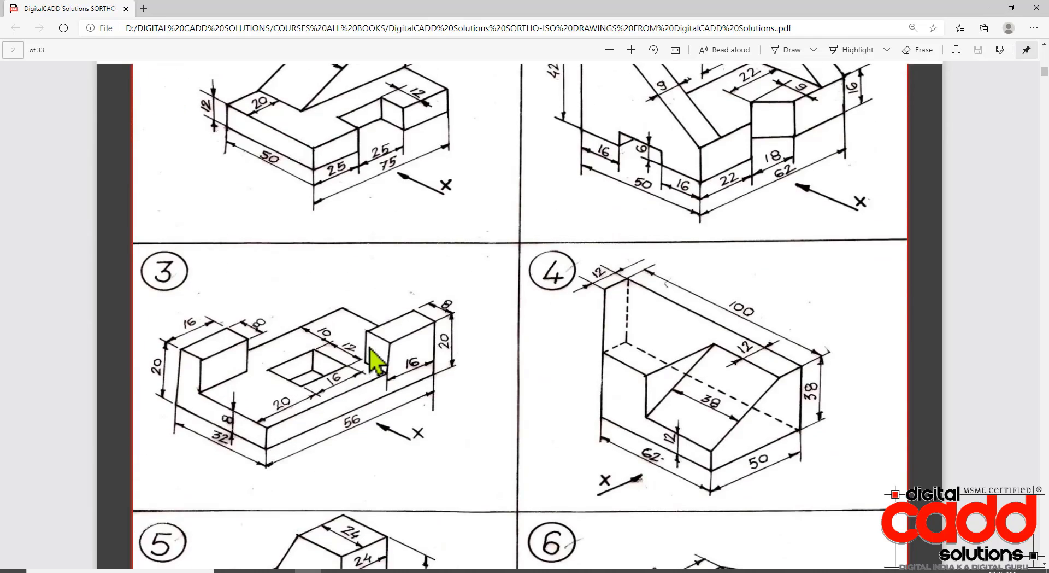
{"action": "scroll", "coordinate": [358, 478], "scroll_direction": "down", "scroll_amount": 3}
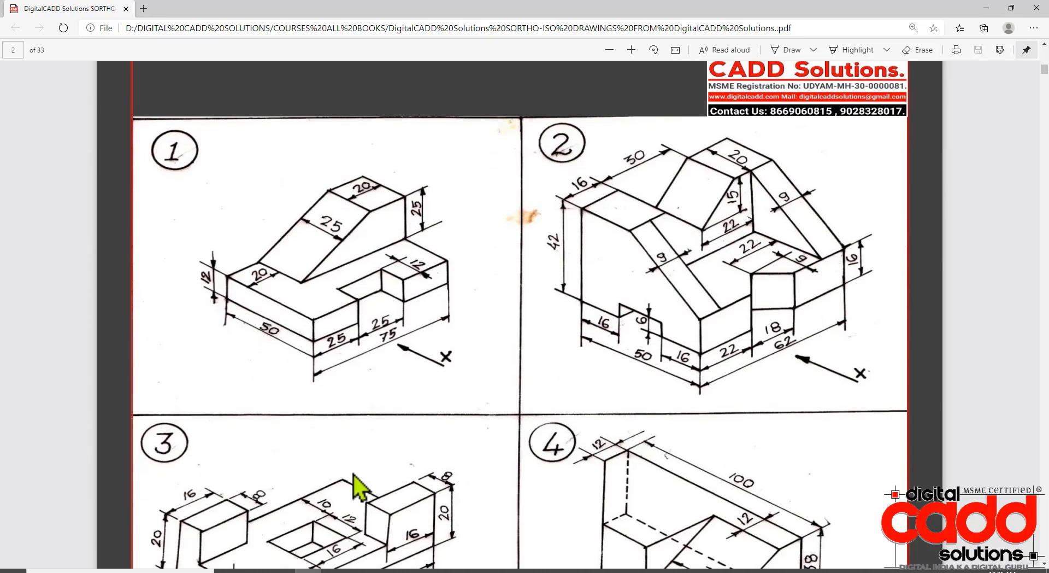
{"action": "scroll", "coordinate": [312, 325], "scroll_direction": "up", "scroll_amount": 2, "text": "ctrl"}
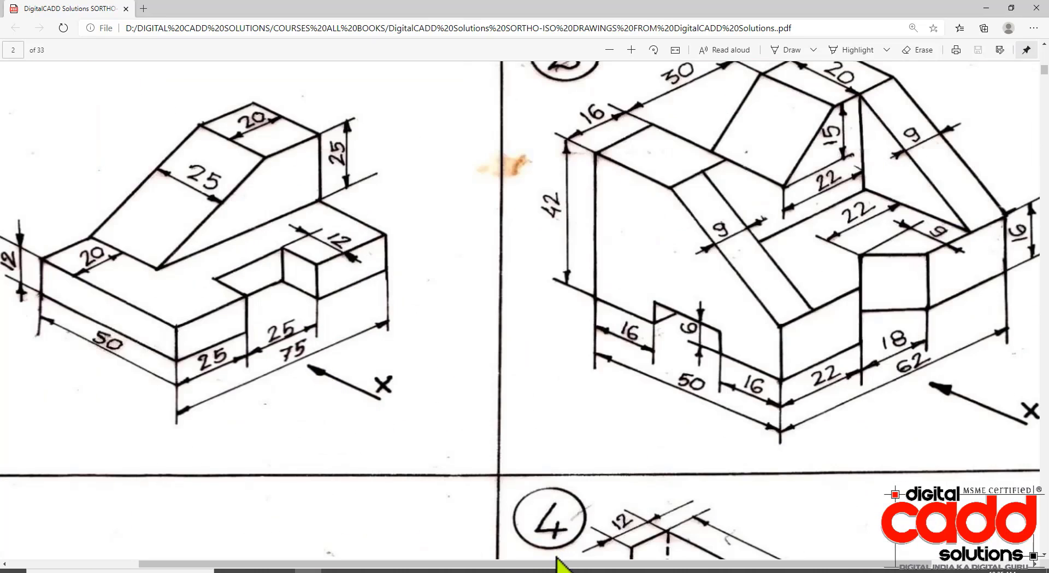
{"action": "left_click_drag", "start_coordinate": [554, 568], "coordinate": [381, 562]}
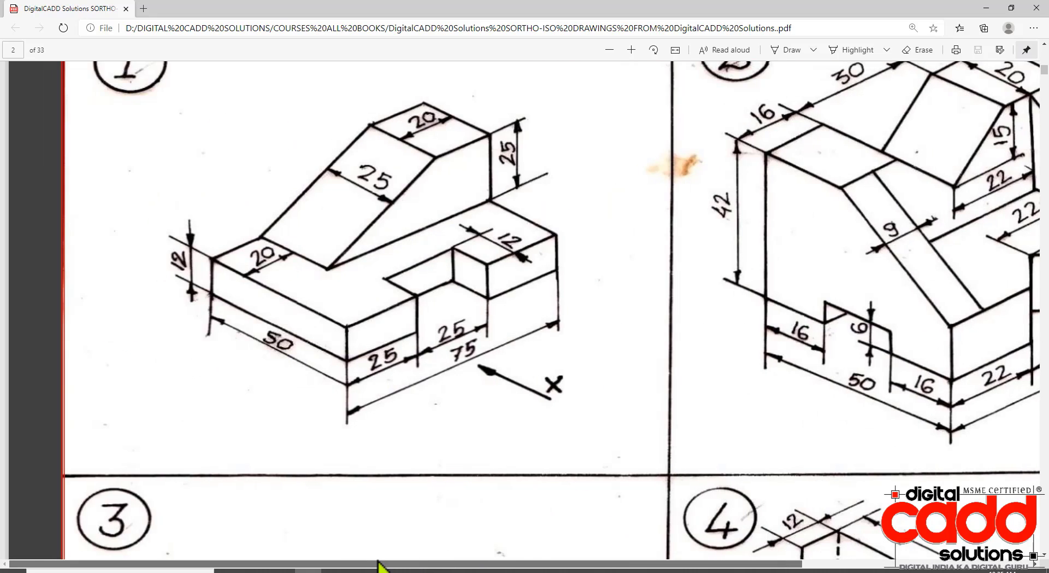
{"action": "scroll", "coordinate": [429, 342], "scroll_direction": "up", "scroll_amount": 2}
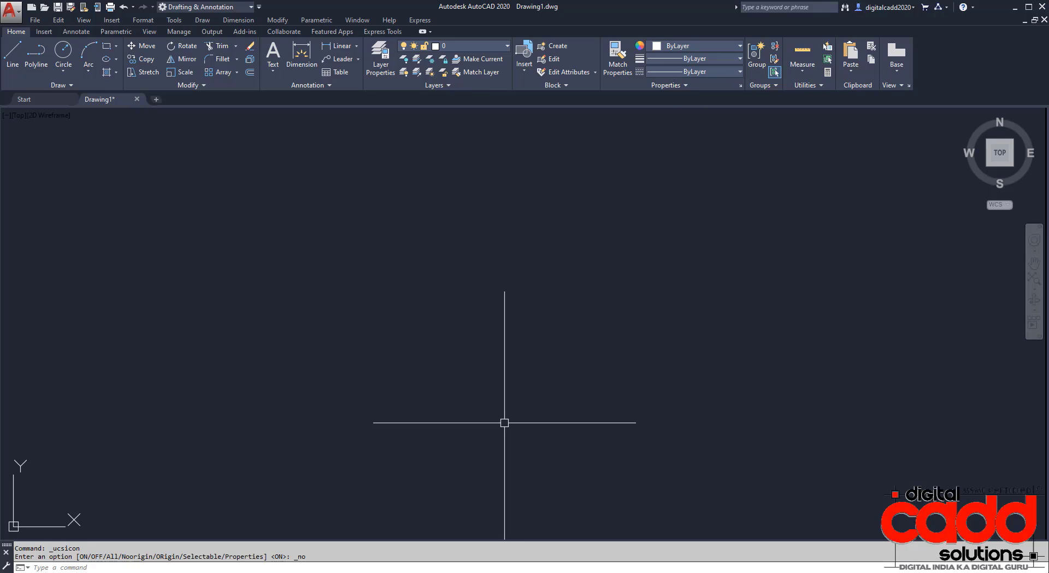
Step: Save the AutoCAD drawing in Documents under the name ortho1
{"action": "left_click", "coordinate": [58, 7]}
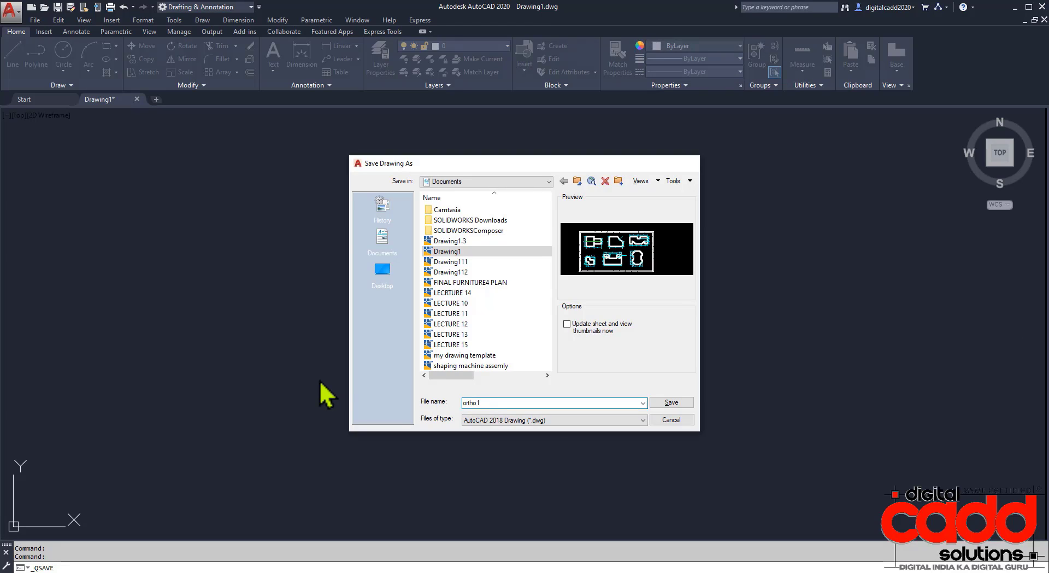
{"action": "key", "text": "Return"}
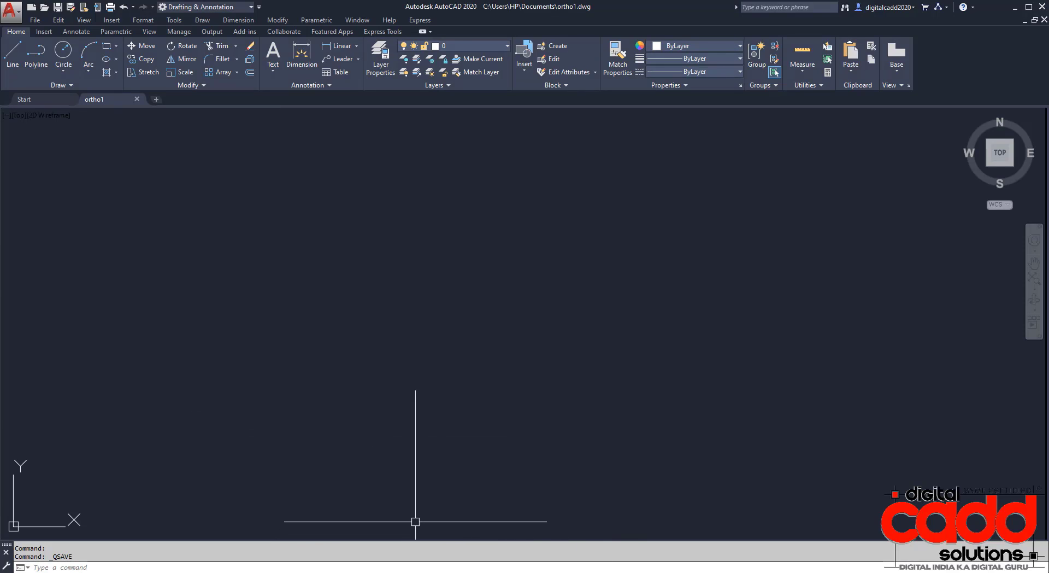
Step: Check exercise 1's dimensions in the PDF, return to AutoCAD and set the current lineweight to 0.30 mm
{"action": "key", "text": "alt+Tab"}
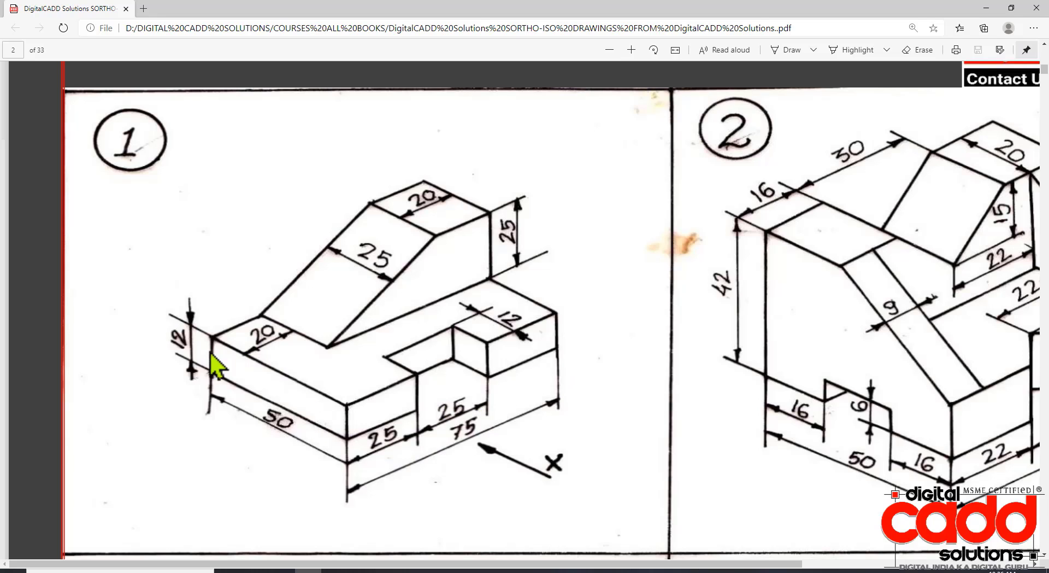
{"action": "left_click", "coordinate": [442, 571]}
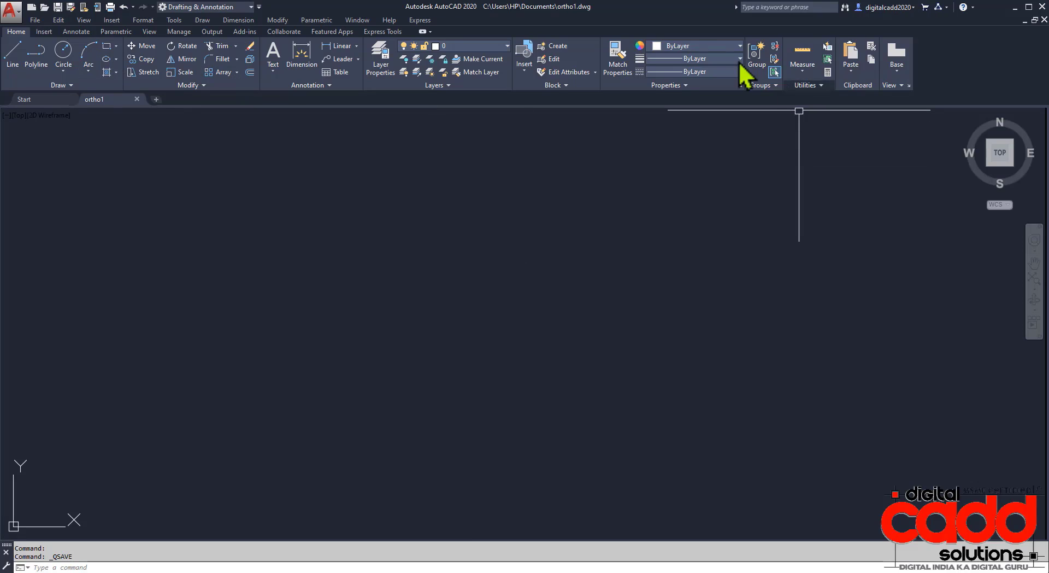
{"action": "left_click", "coordinate": [694, 59]}
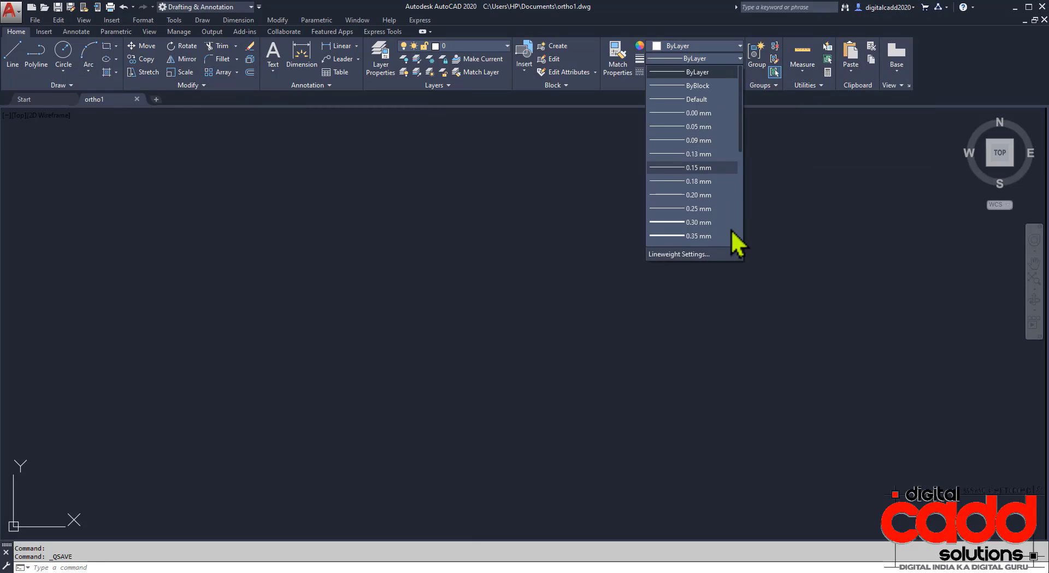
{"action": "left_click", "coordinate": [706, 230]}
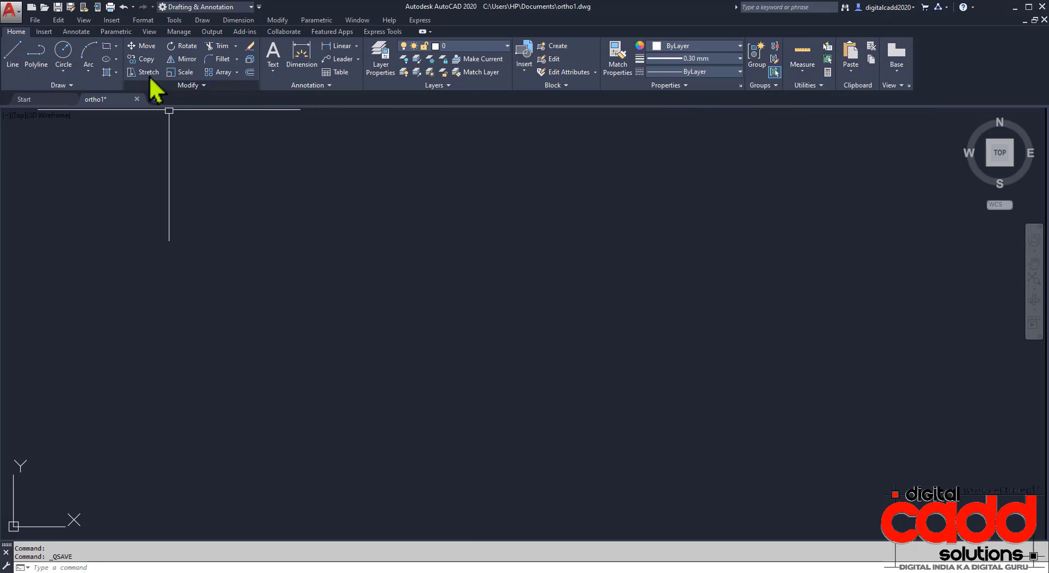
Step: Draw a 75 by 12 rectangle for the front view's base, with lineweight display turned on
{"action": "left_click", "coordinate": [107, 46]}
{"action": "left_click", "coordinate": [358, 412]}
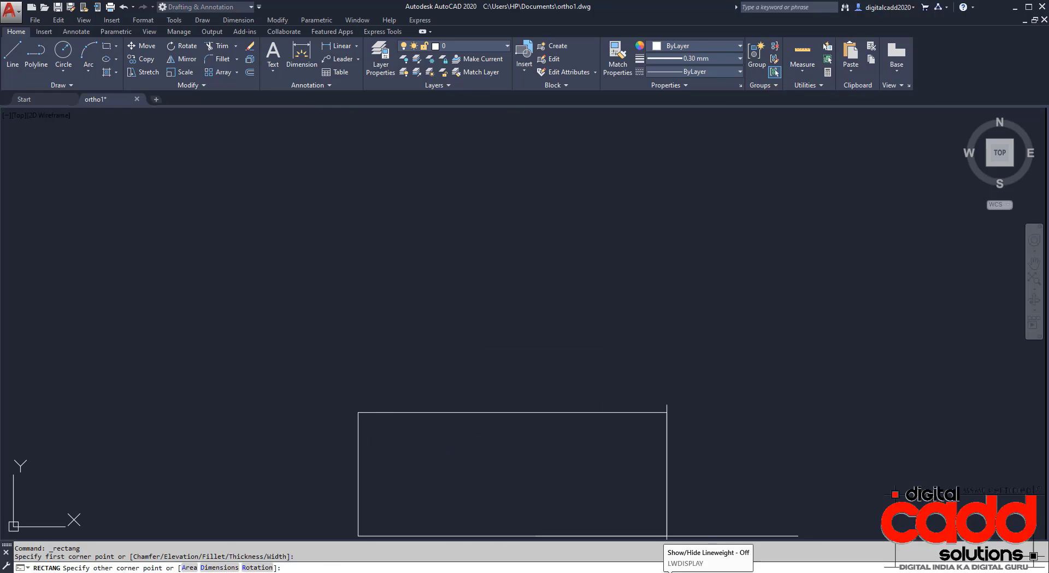
{"action": "left_click", "coordinate": [666, 572]}
{"action": "type", "text": "7"}
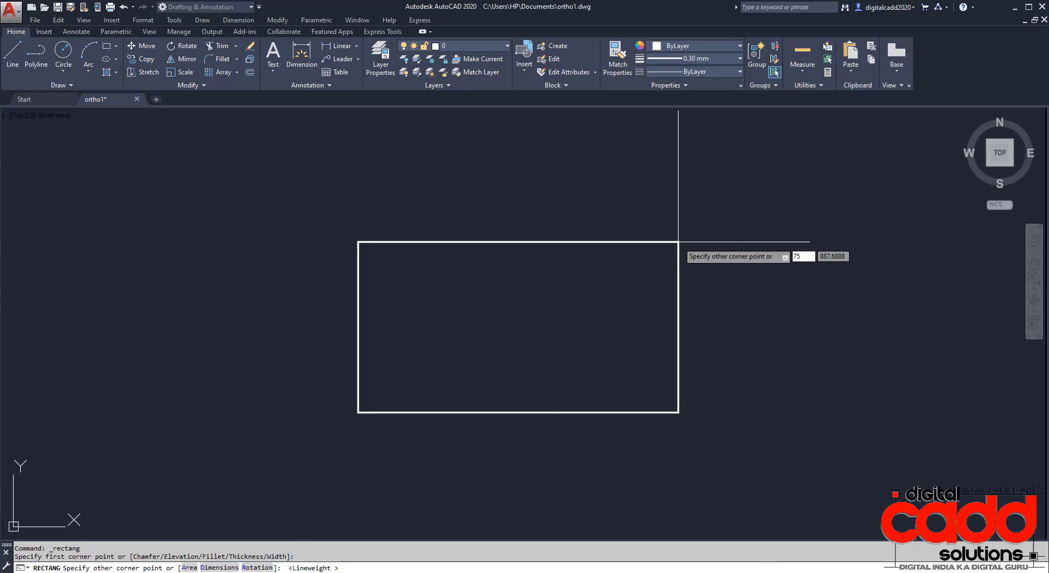
{"action": "type", "text": "5"}
{"action": "key", "text": "Tab"}
{"action": "type", "text": "12"}
{"action": "key", "text": "Return"}
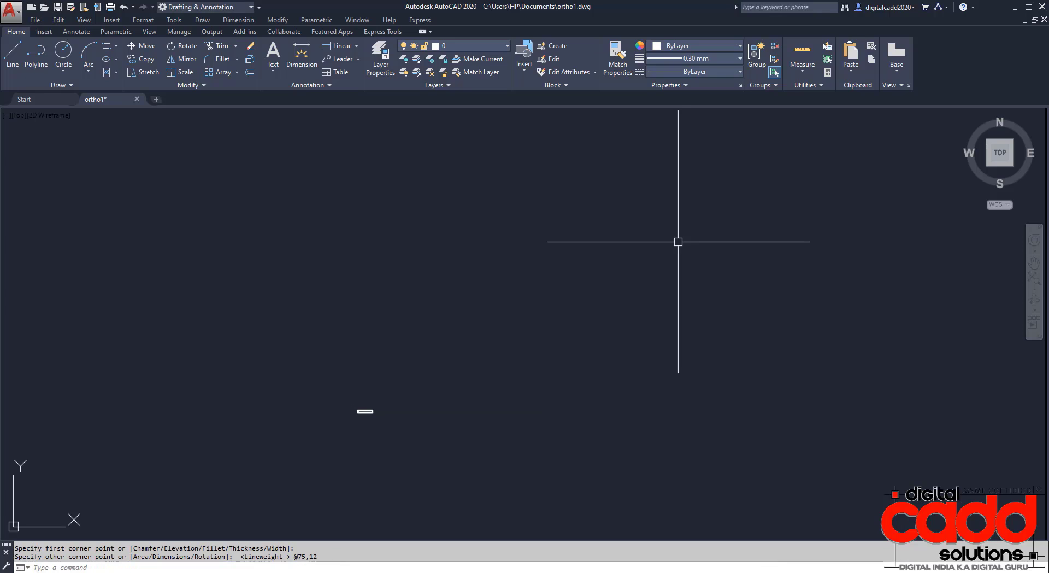
{"action": "scroll", "coordinate": [352, 417], "scroll_direction": "up", "scroll_amount": 10}
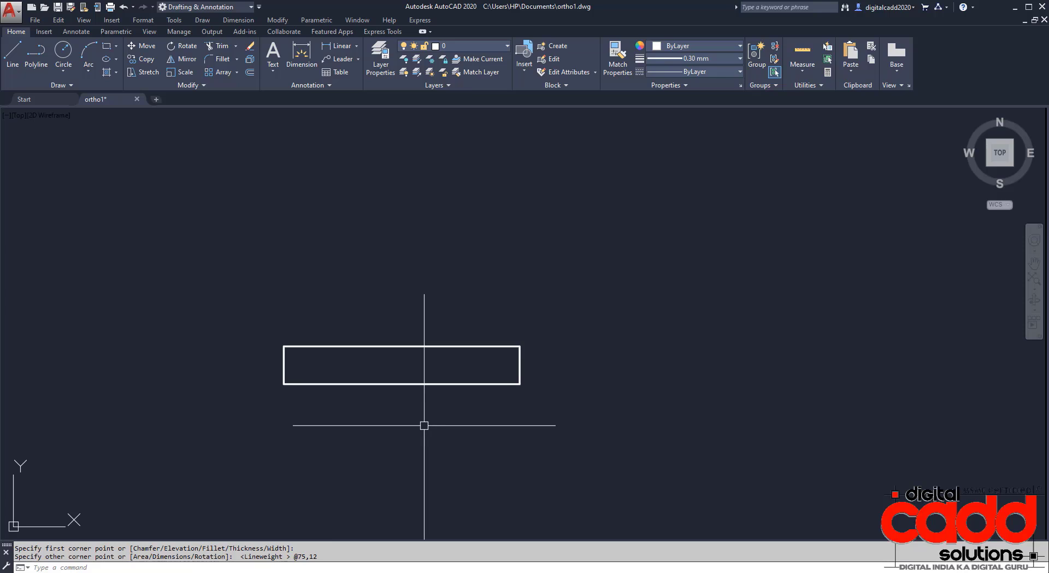
Step: Check the drawing units settings and accept them as they are
{"action": "type", "text": "un"}
{"action": "key", "text": "Return"}
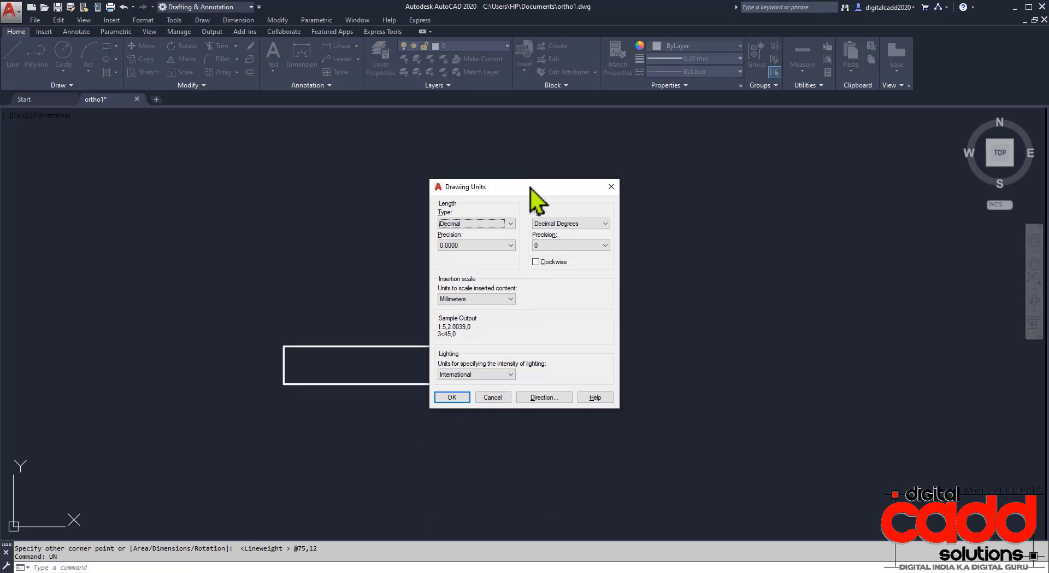
{"action": "left_click", "coordinate": [452, 396]}
Step: Explode the base rectangle into separate lines
{"action": "middle_click_drag", "start_coordinate": [401, 371], "coordinate": [369, 383]}
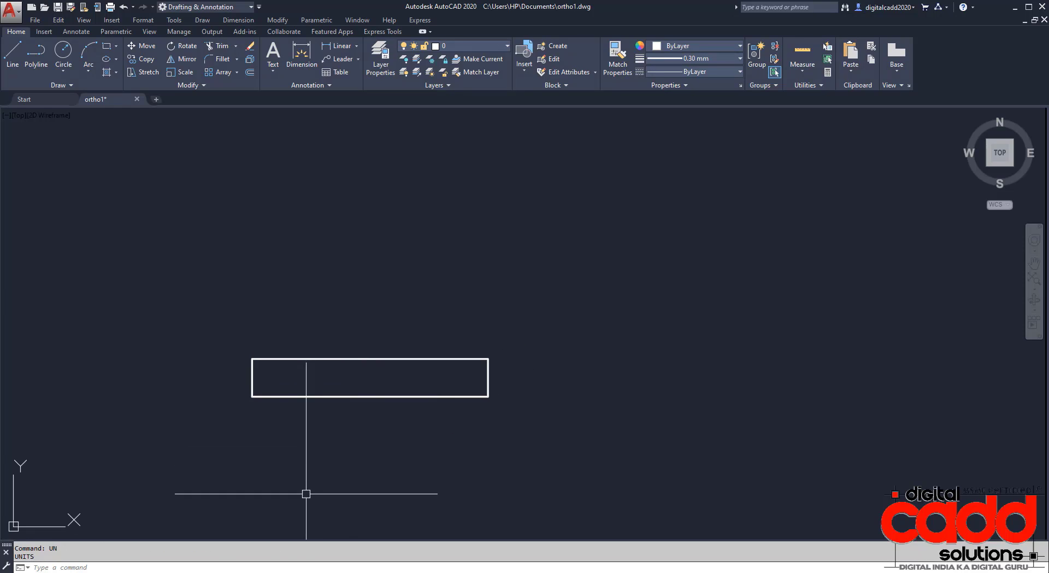
{"action": "left_click", "coordinate": [348, 359]}
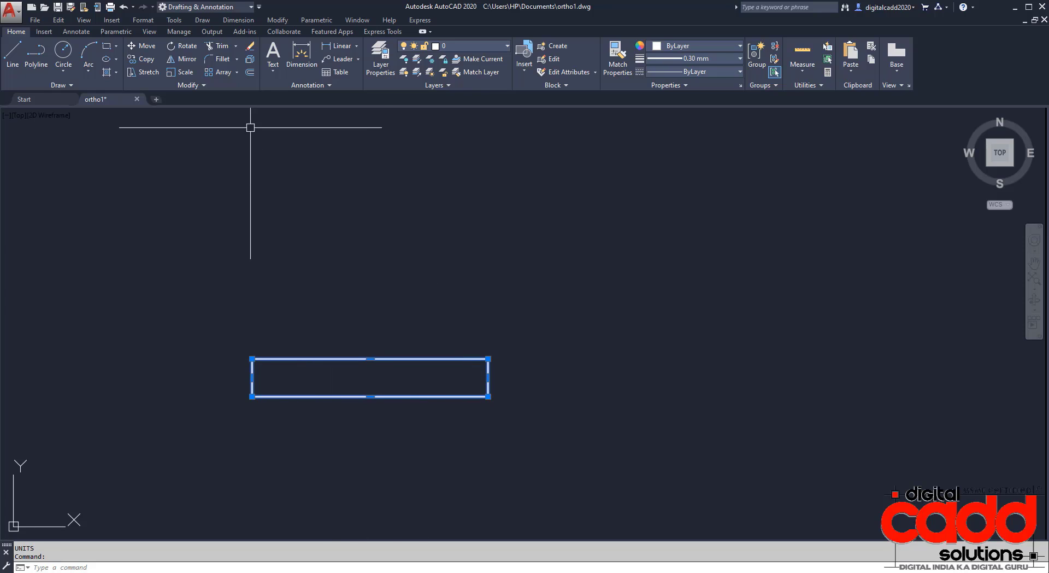
{"action": "left_click", "coordinate": [250, 59]}
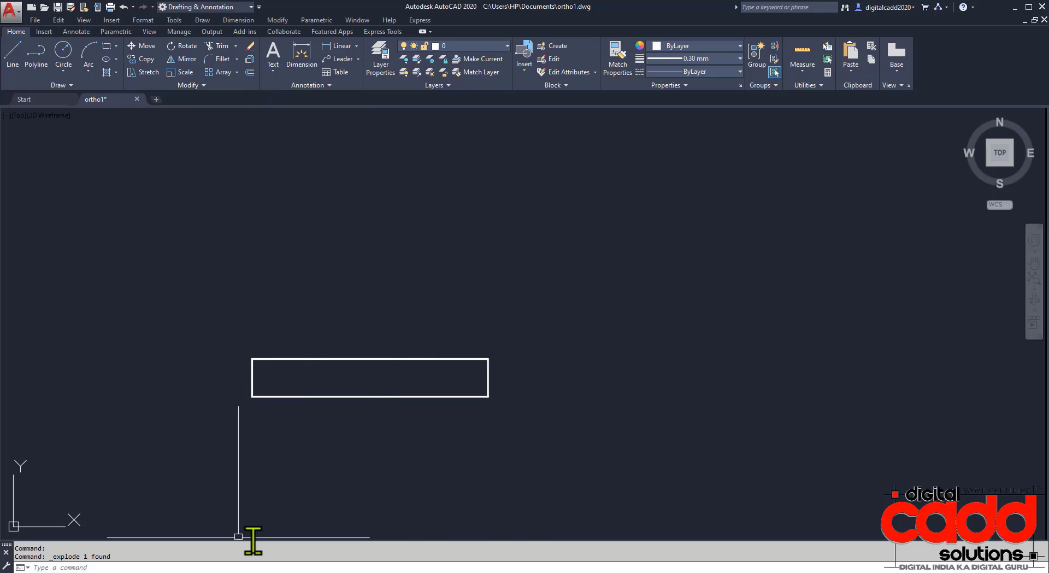
Step: Check the notch spacing in the PDF, then in AutoCAD offset the base's left and right edges 25 inward
{"action": "left_click", "coordinate": [304, 572]}
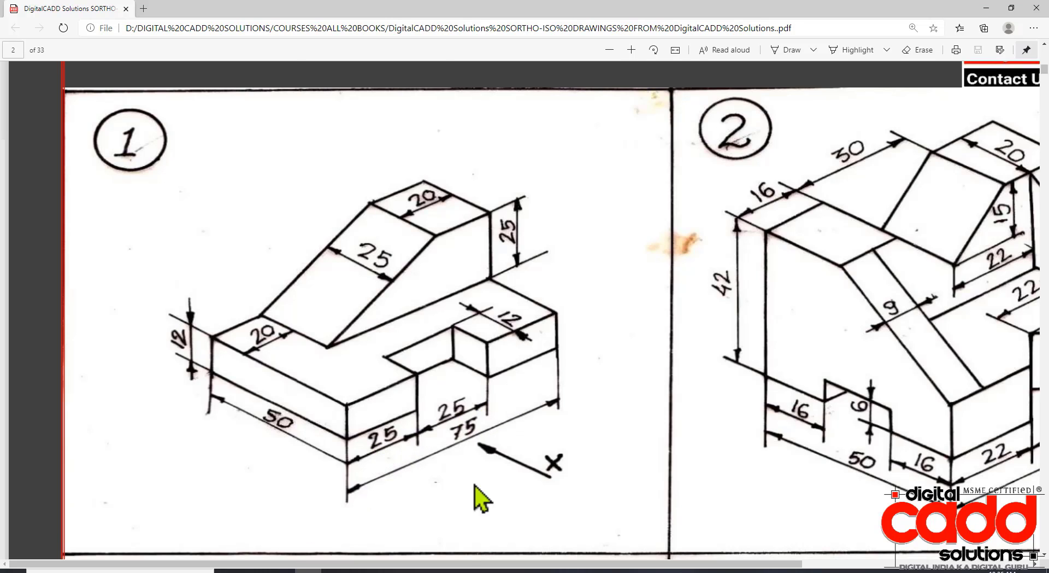
{"action": "left_click", "coordinate": [460, 571]}
{"action": "type", "text": "o"}
{"action": "key", "text": "Return"}
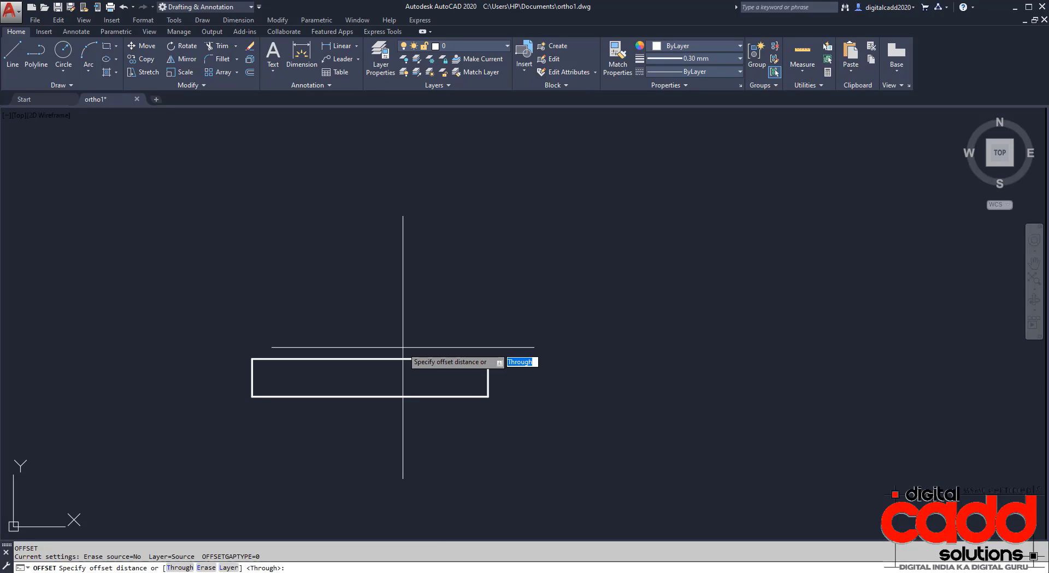
{"action": "type", "text": "25"}
{"action": "key", "text": "Return"}
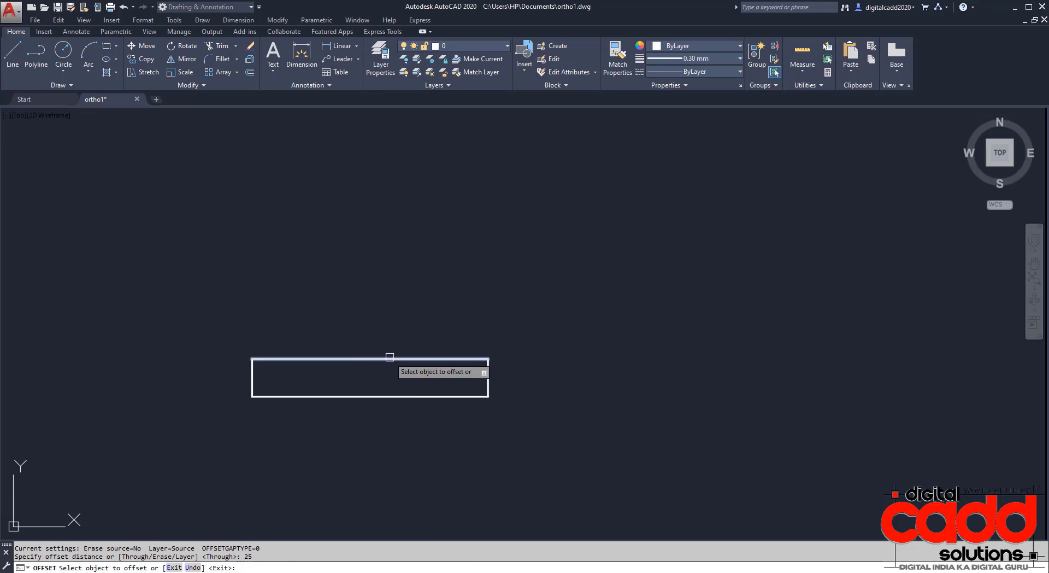
{"action": "left_click", "coordinate": [255, 379]}
{"action": "left_click", "coordinate": [339, 376]}
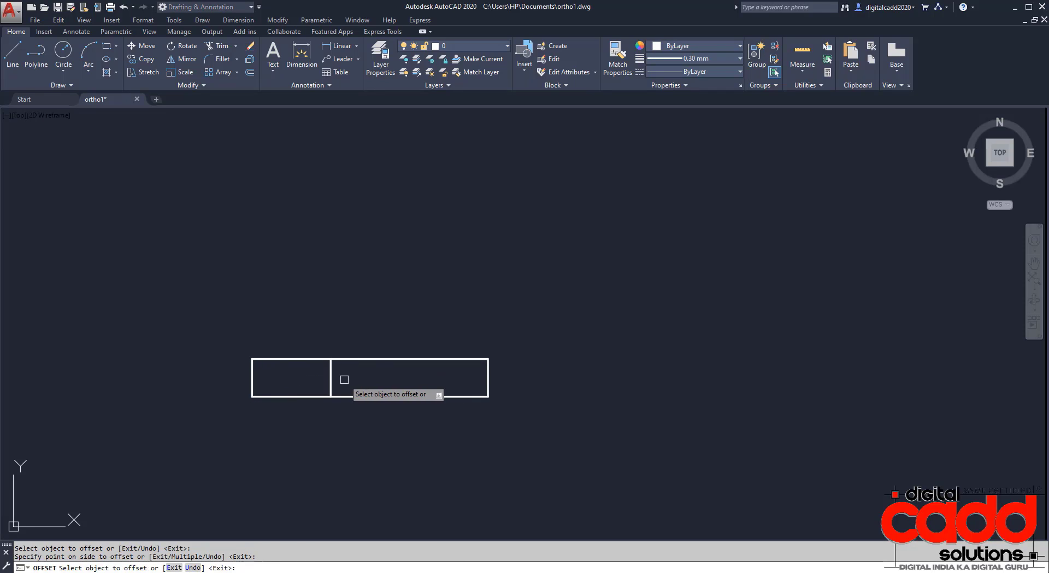
{"action": "left_click", "coordinate": [488, 376]}
{"action": "left_click", "coordinate": [427, 374]}
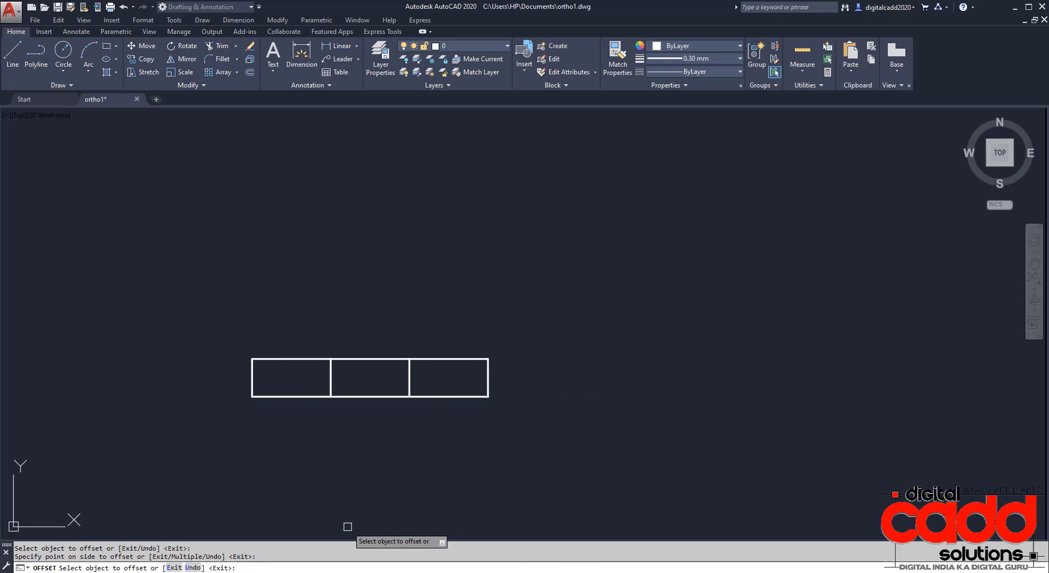
Step: Check the upper block's height in the PDF, then offset the base's top edge 25 upward in AutoCAD
{"action": "key", "text": "alt+Tab"}
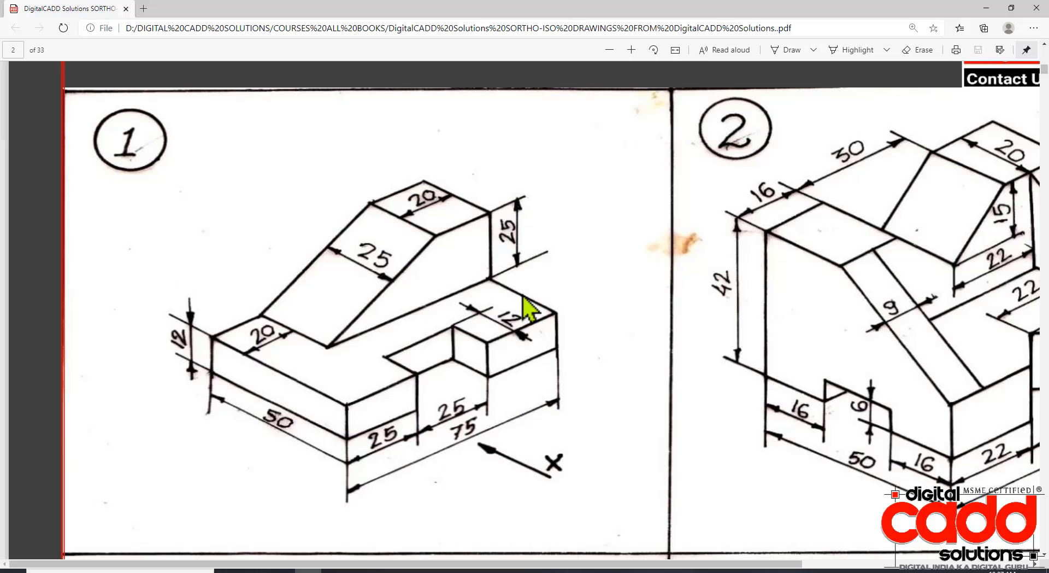
{"action": "key", "text": "alt+Tab"}
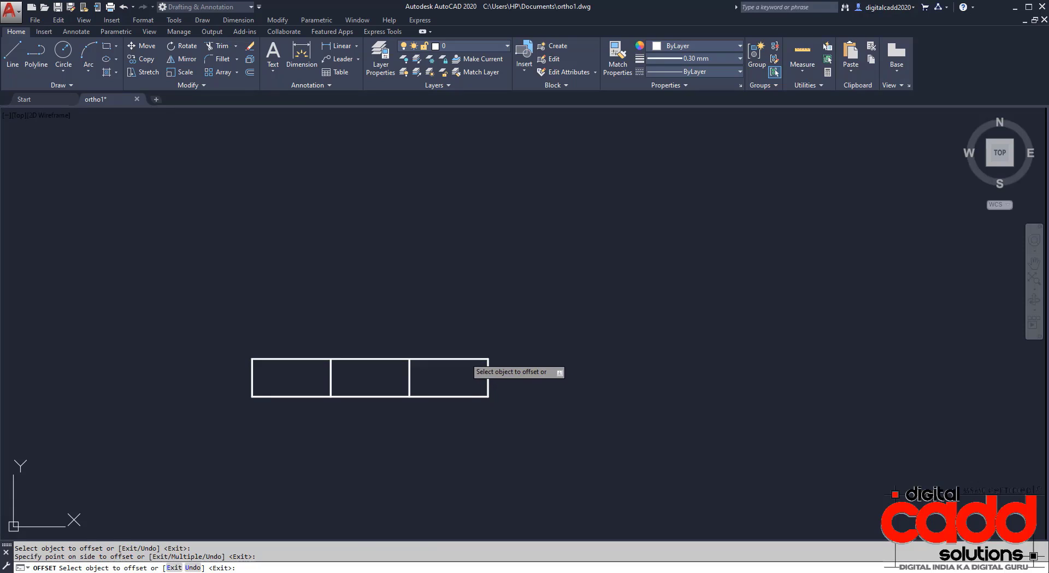
{"action": "left_click", "coordinate": [471, 359]}
{"action": "left_click", "coordinate": [478, 243]}
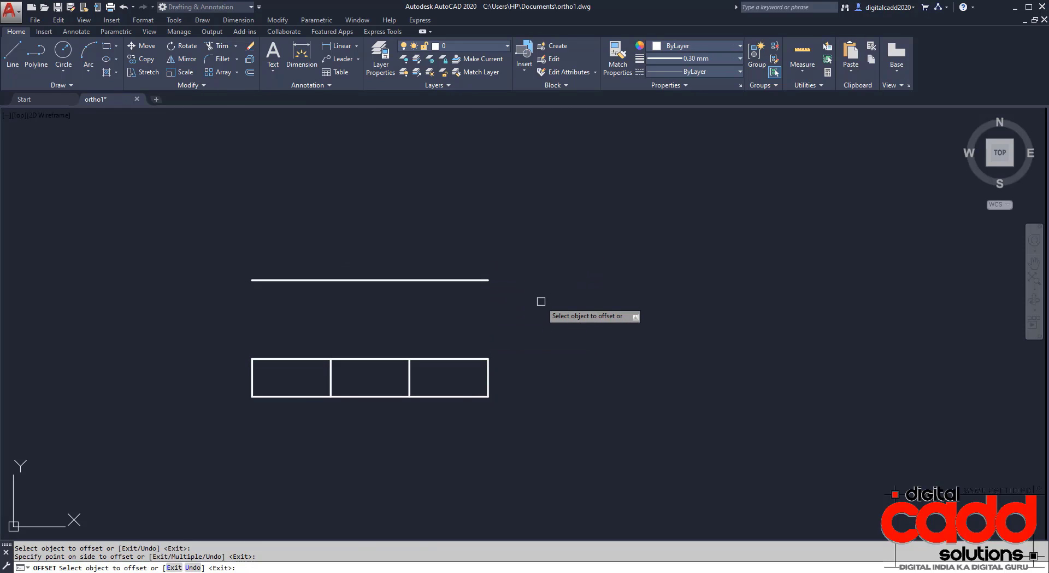
{"action": "key", "text": "Return"}
Step: Extend the base's right edge up to the offset top line
{"action": "type", "text": "ex"}
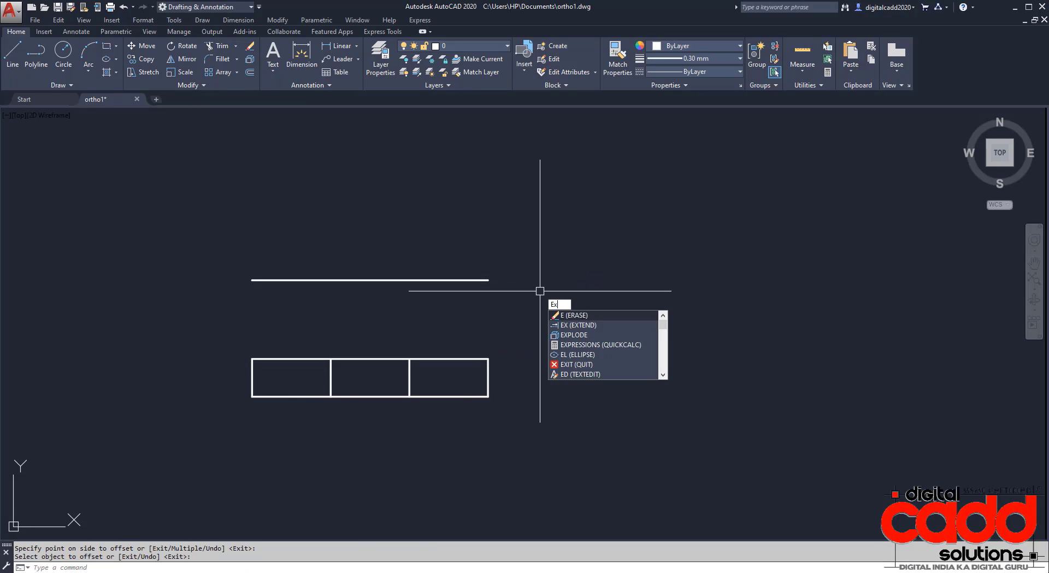
{"action": "key", "text": "Return"}
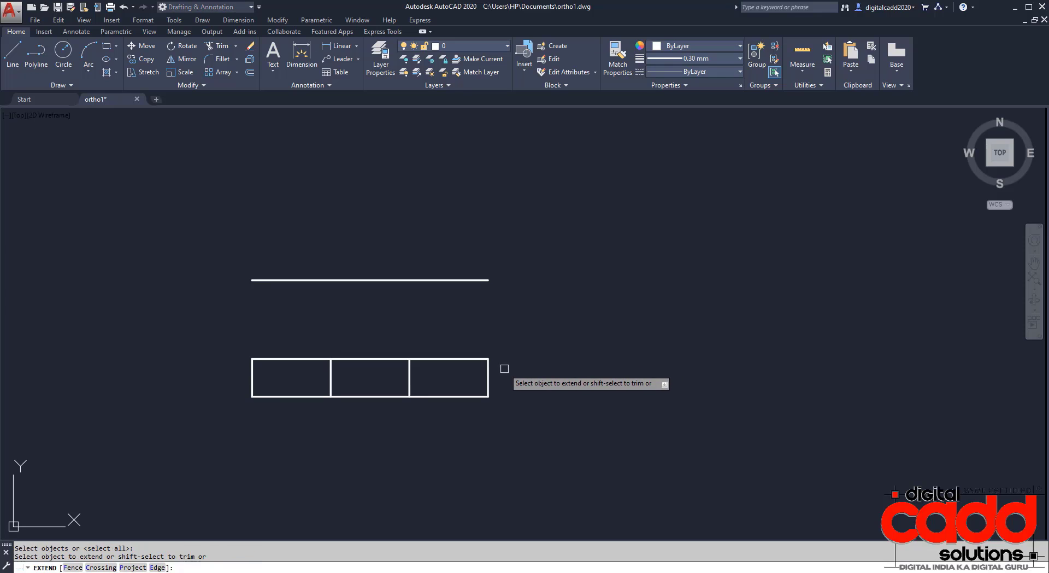
{"action": "left_click", "coordinate": [488, 369]}
{"action": "key", "text": "Return"}
Step: Check the 20 dimensions in the PDF, then in AutoCAD offset the right and left edges 20 inward
{"action": "key", "text": "alt+Tab"}
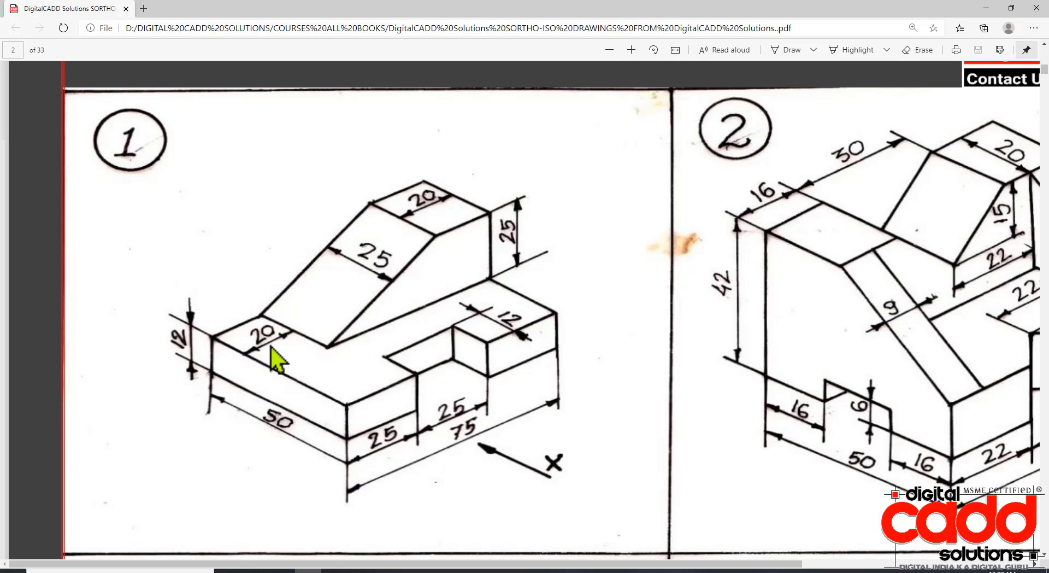
{"action": "key", "text": "alt+Tab"}
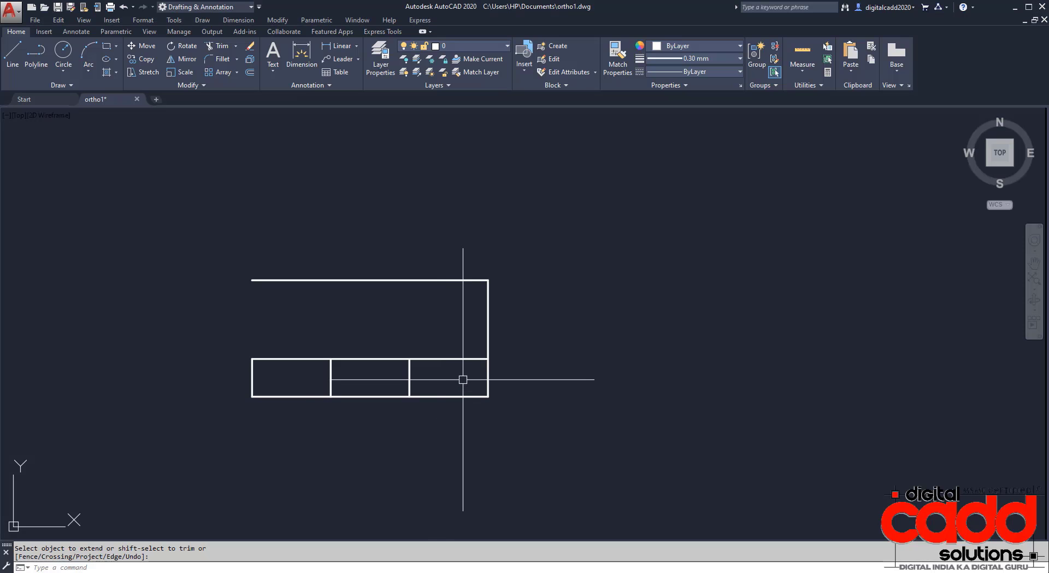
{"action": "type", "text": "o"}
{"action": "key", "text": "Return"}
{"action": "key", "text": "Return"}
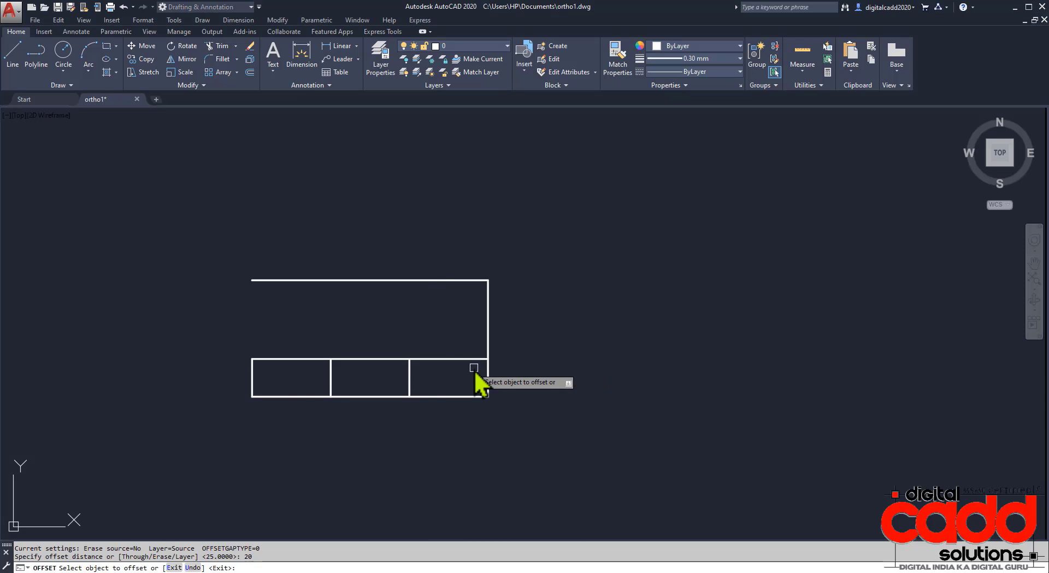
{"action": "left_click", "coordinate": [490, 301]}
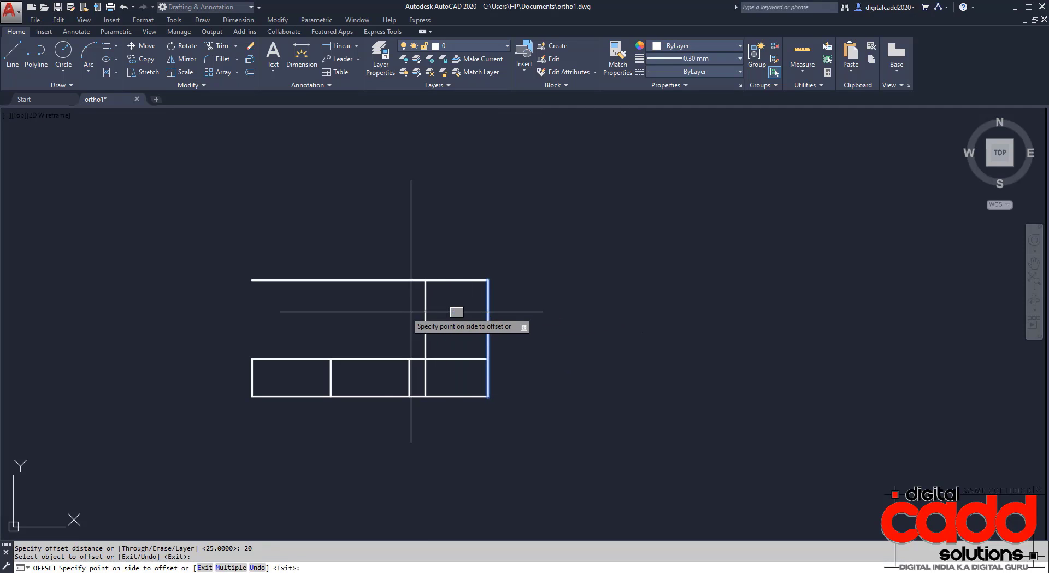
{"action": "left_click", "coordinate": [411, 299]}
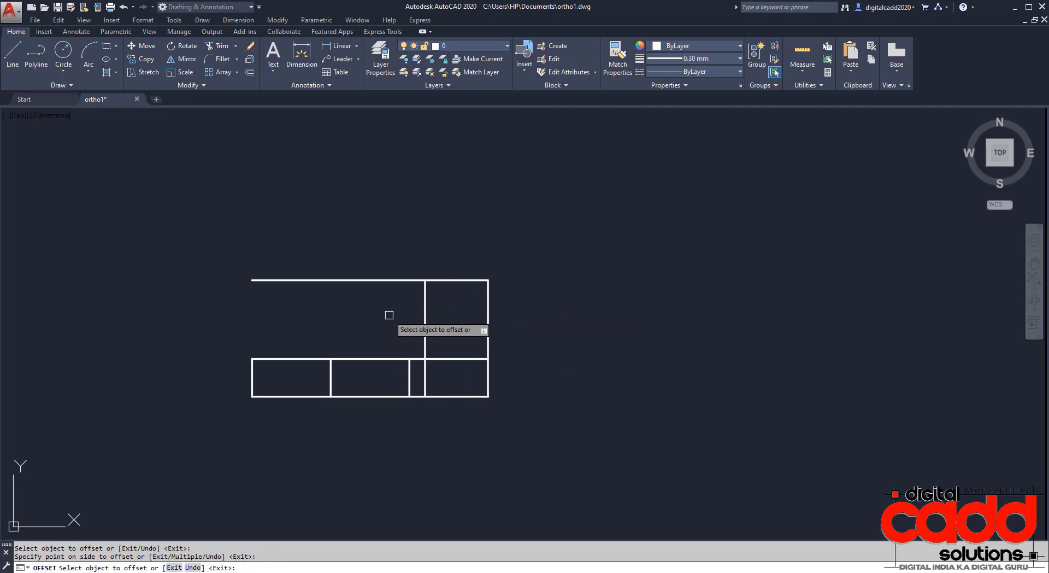
{"action": "left_click", "coordinate": [254, 377]}
{"action": "left_click", "coordinate": [289, 375]}
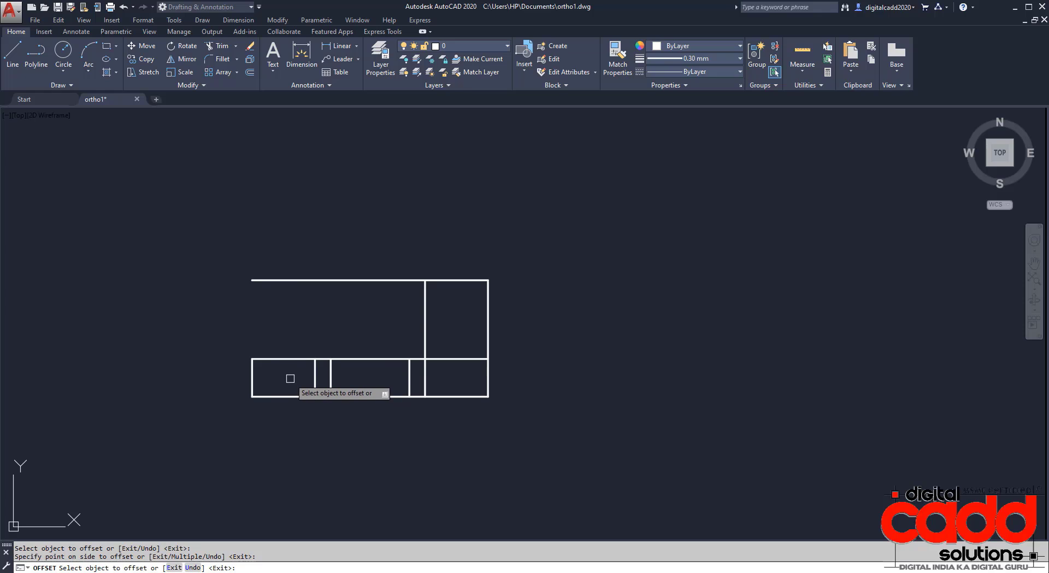
{"action": "key", "text": "Return"}
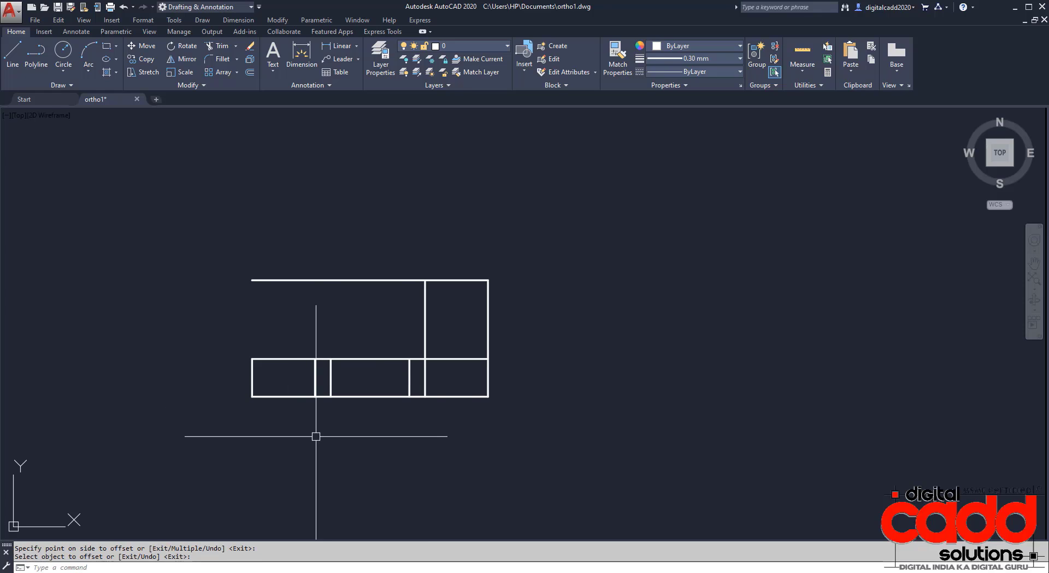
Step: Stretch the lower end of the right 20 offset line to the top of the left 20 offset line, forming the slope
{"action": "left_click", "coordinate": [424, 317]}
{"action": "left_click", "coordinate": [425, 396]}
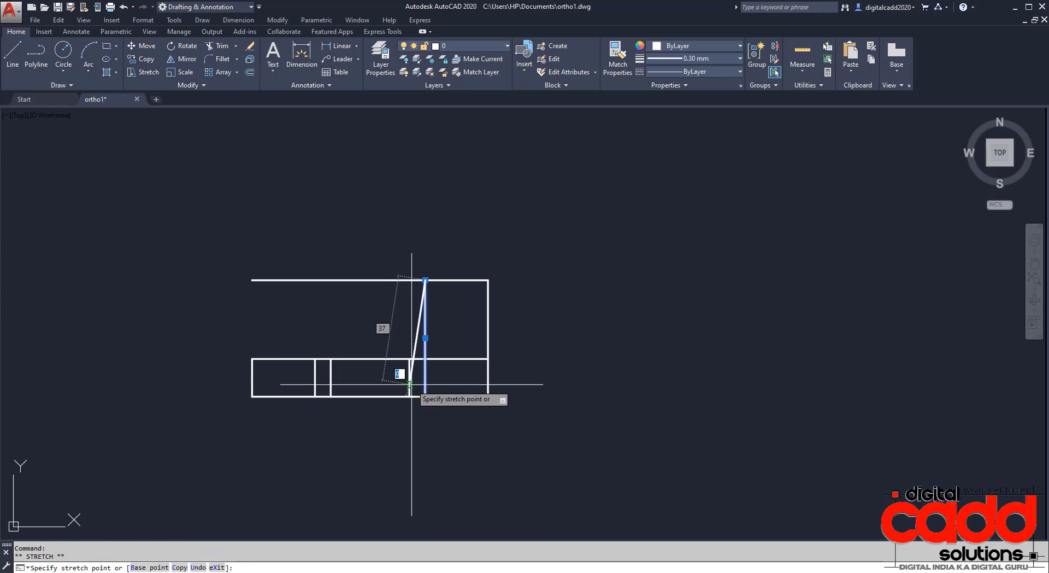
{"action": "left_click", "coordinate": [315, 359]}
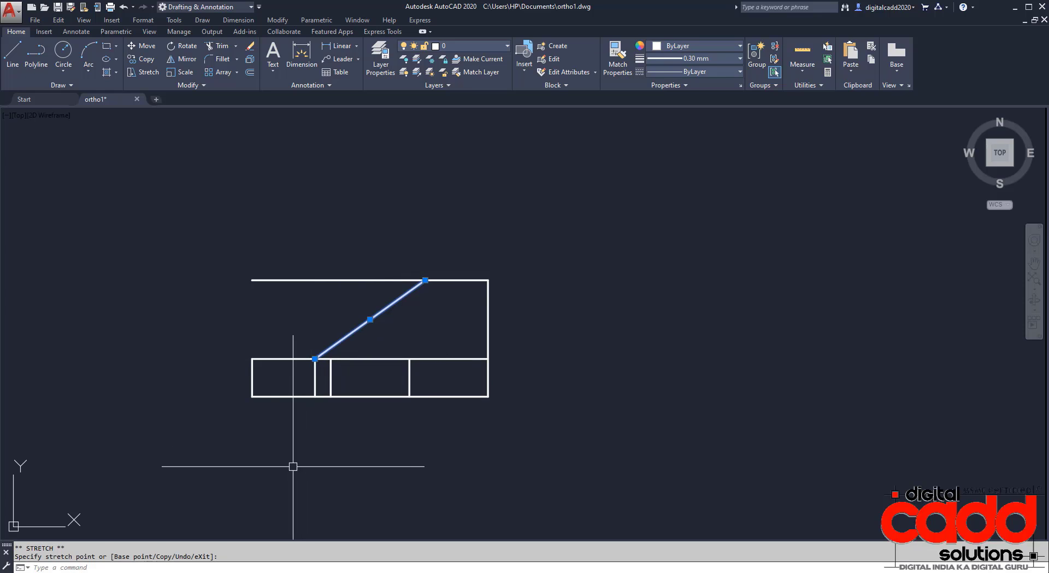
{"action": "key", "text": "Escape"}
Step: Erase the left 20 offset guide line and trim the top line's excess beyond the sloped edge
{"action": "left_click", "coordinate": [315, 376]}
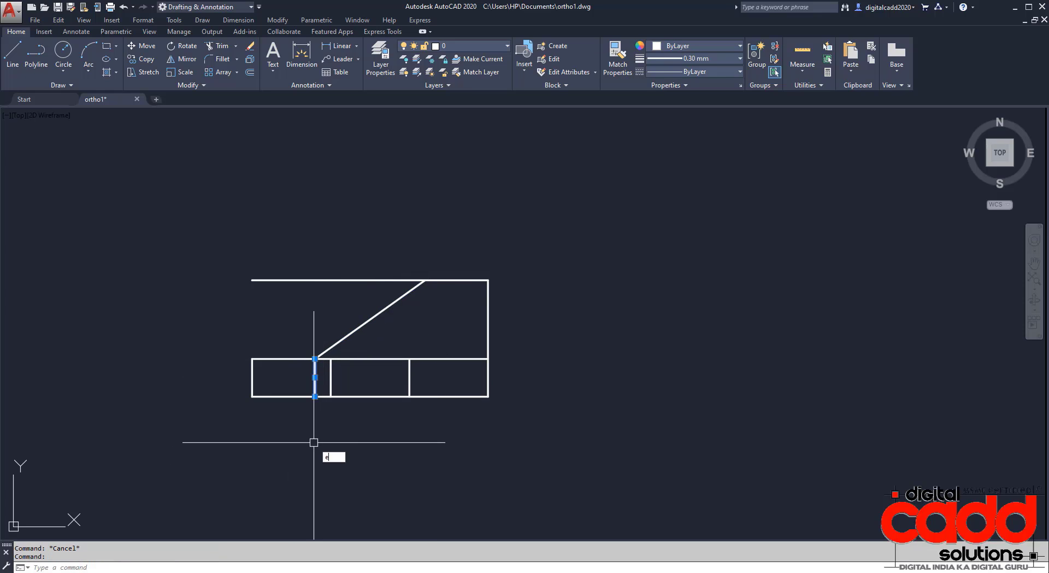
{"action": "type", "text": "tr"}
{"action": "key", "text": "space"}
{"action": "key", "text": "space"}
{"action": "left_click", "coordinate": [326, 250]}
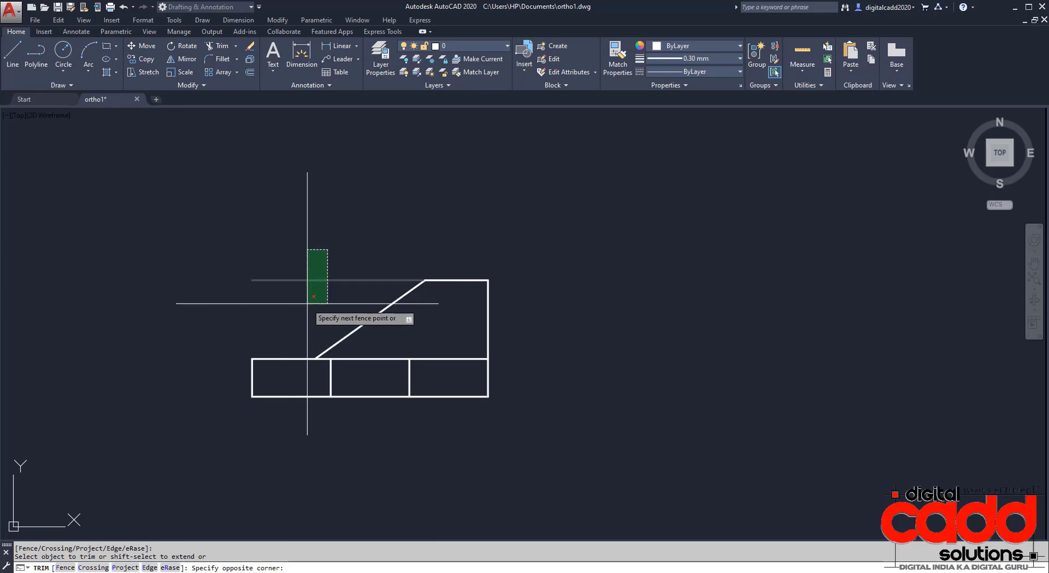
{"action": "left_click", "coordinate": [307, 302]}
{"action": "key", "text": "space"}
Step: Compare the front view's notch lines and outline with exercise 1's isometric drawing in the PDF, then return to AutoCAD
{"action": "mouse_move", "coordinate": [421, 414]}
{"action": "middle_mouse_down"}
{"action": "mouse_move", "coordinate": [402, 331]}
{"action": "mouse_move", "coordinate": [441, 378]}
{"action": "middle_mouse_up"}
{"action": "scroll", "coordinate": [254, 306], "scroll_direction": "up", "scroll_amount": 2}
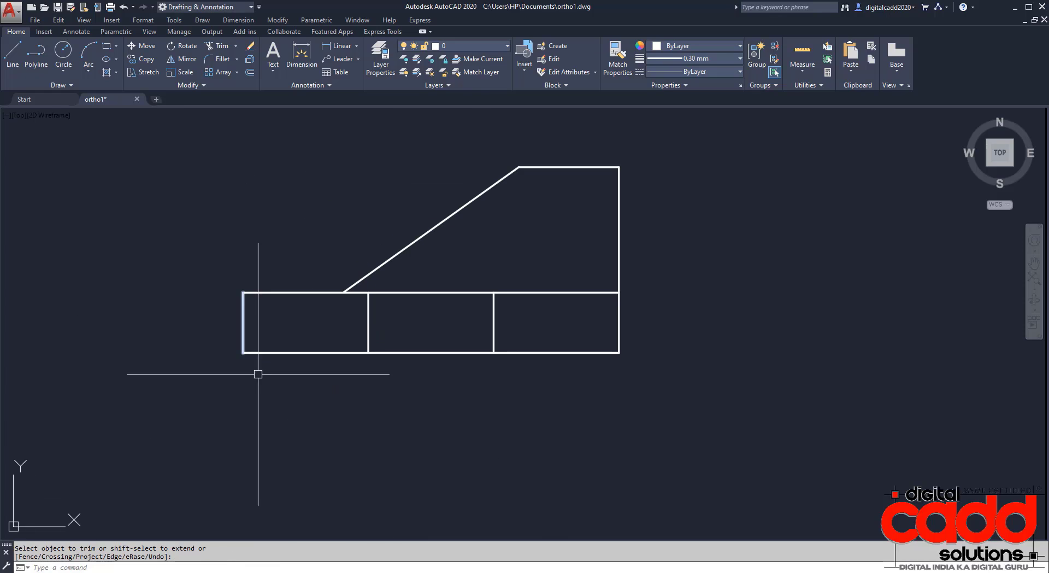
{"action": "key", "text": "alt+Tab"}
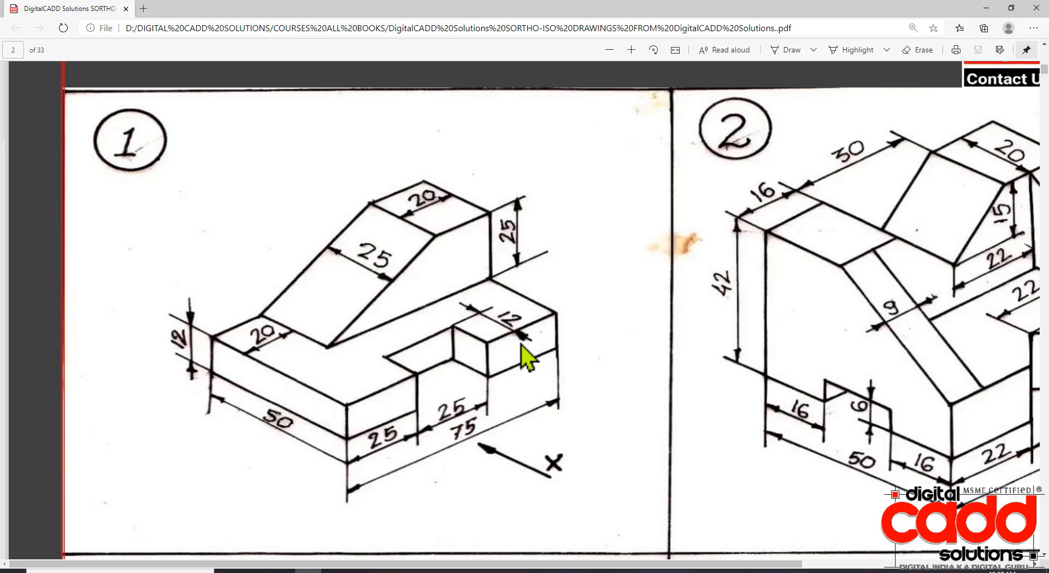
{"action": "key", "text": "alt+Tab"}
{"action": "key", "text": "alt+Tab"}
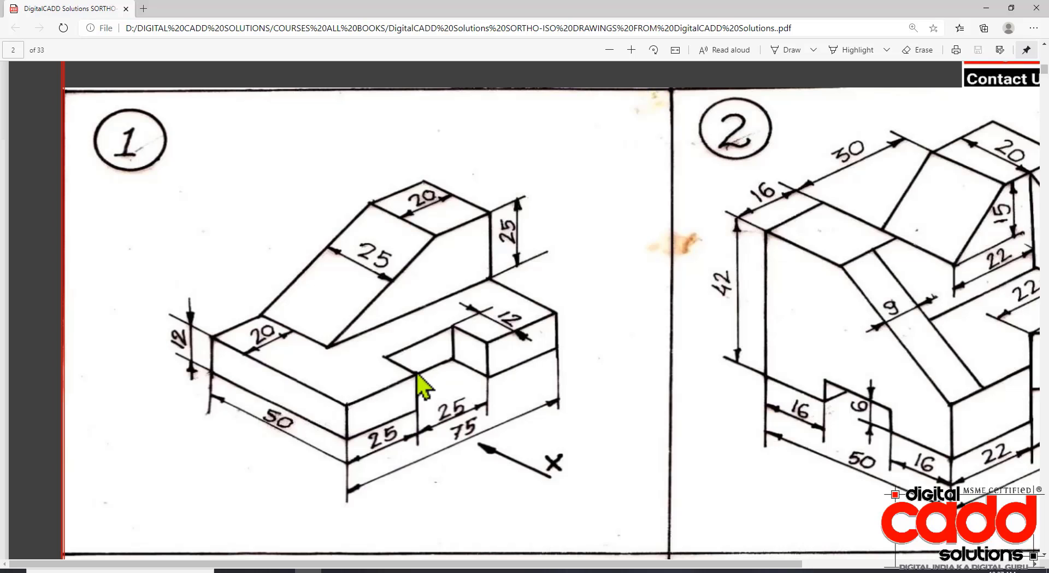
{"action": "key", "text": "alt+Tab"}
{"action": "key", "text": "alt+Tab"}
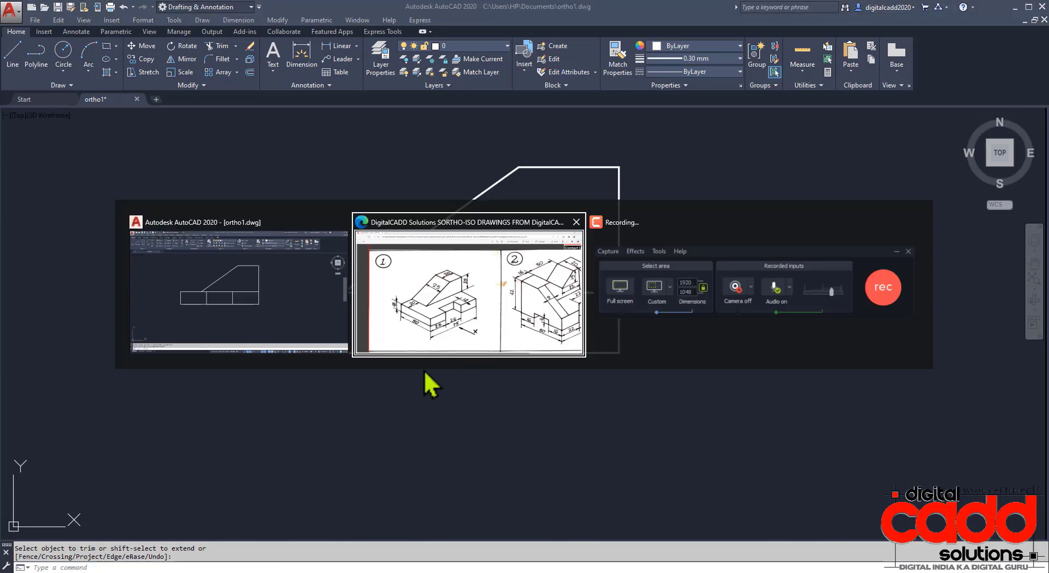
{"action": "key", "text": "alt+Tab"}
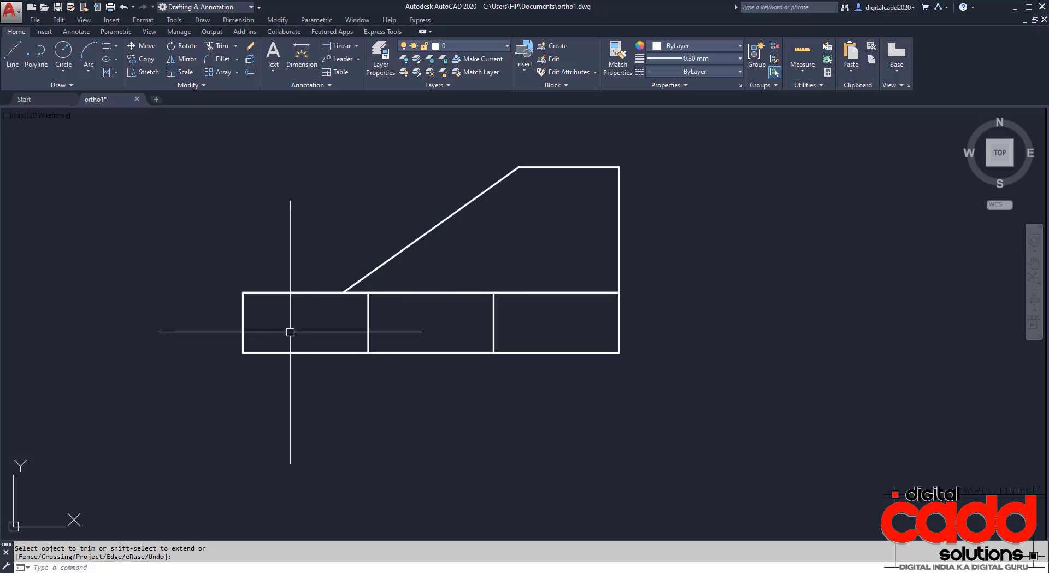
{"action": "key", "text": "alt+Tab"}
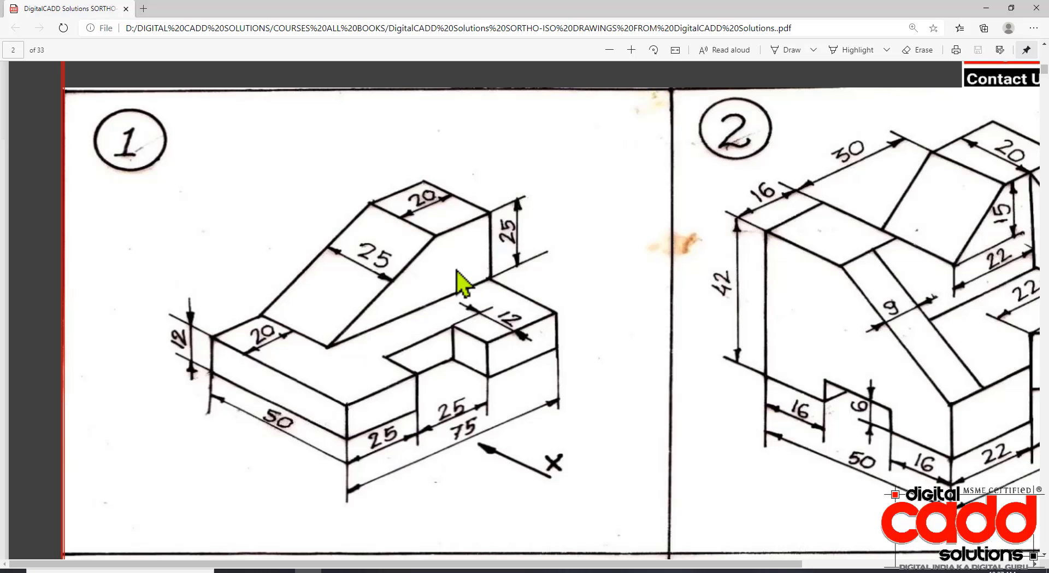
{"action": "key", "text": "alt+Tab"}
{"action": "middle_click_drag", "start_coordinate": [497, 391], "coordinate": [443, 354]}
{"action": "scroll", "coordinate": [433, 349], "scroll_direction": "down", "scroll_amount": 4}
{"action": "scroll", "coordinate": [349, 326], "scroll_direction": "up", "scroll_amount": 4}
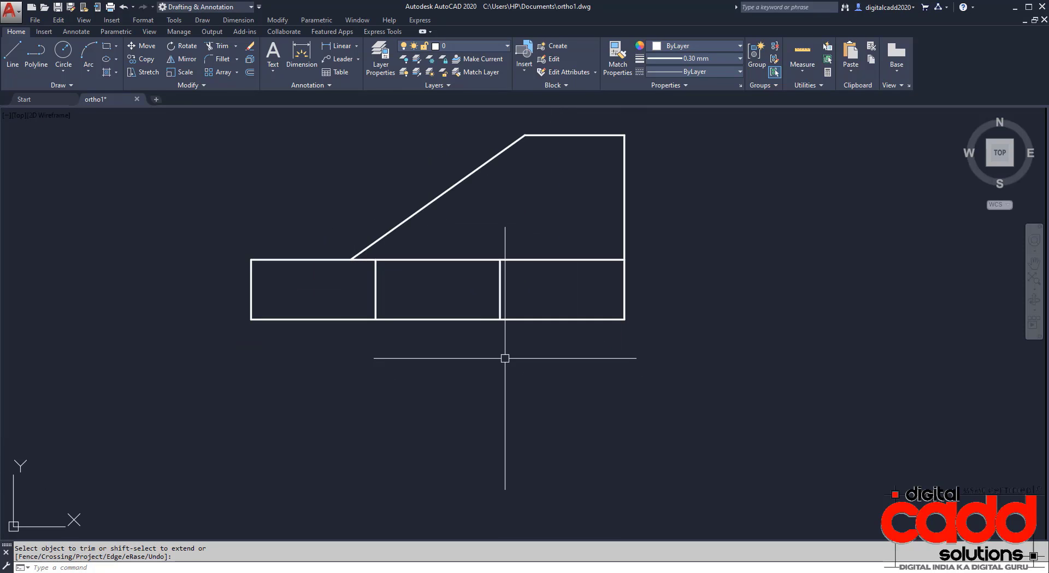
{"action": "scroll", "coordinate": [503, 350], "scroll_direction": "down", "scroll_amount": 2}
{"action": "middle_click_drag", "start_coordinate": [499, 332], "coordinate": [461, 344]}
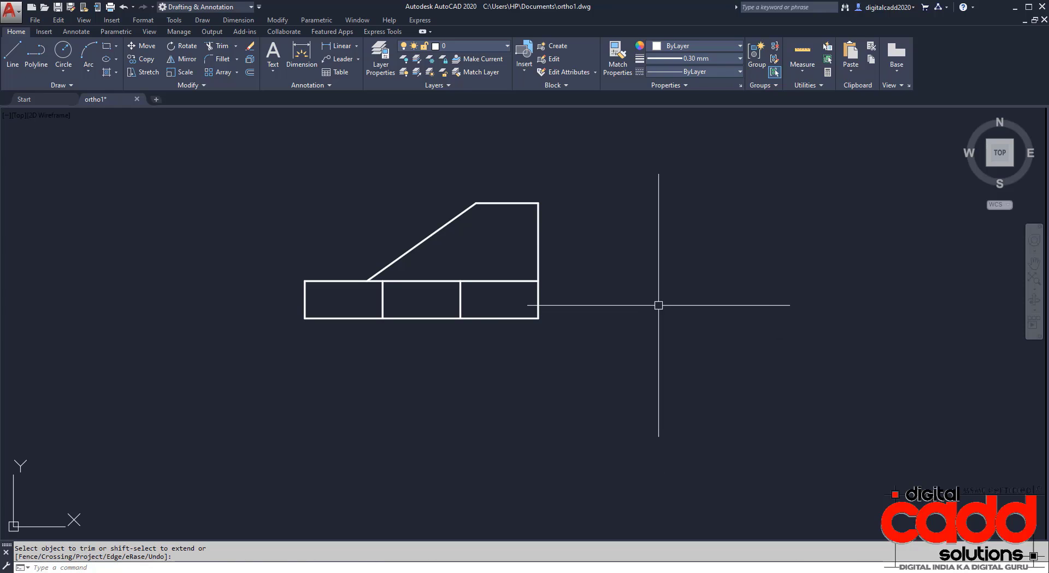
{"action": "middle_click_drag", "start_coordinate": [627, 303], "coordinate": [603, 287]}
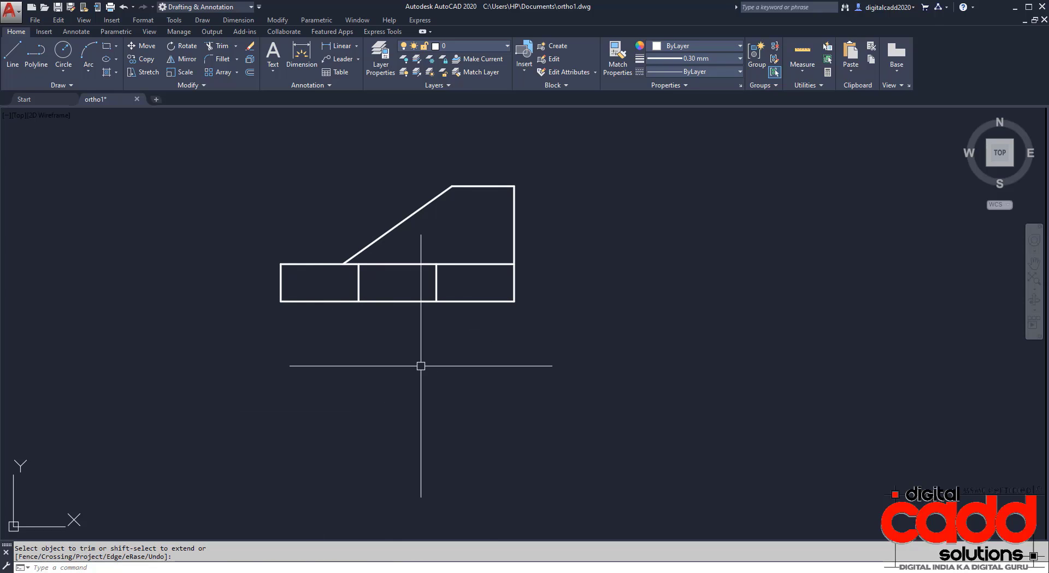
{"action": "middle_click_drag", "start_coordinate": [419, 366], "coordinate": [412, 521]}
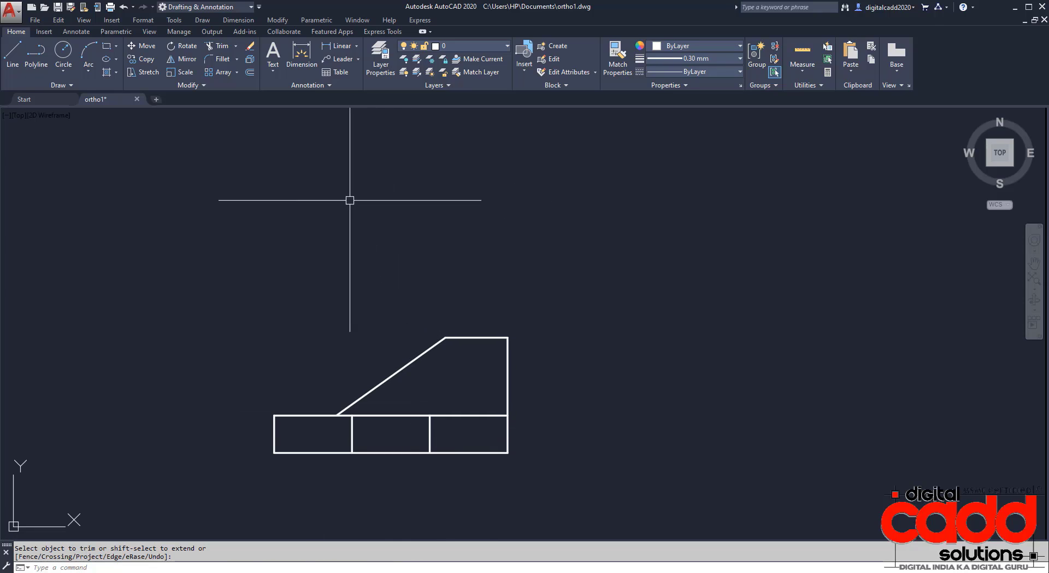
{"action": "mouse_move", "coordinate": [426, 499]}
{"action": "middle_mouse_down"}
{"action": "mouse_move", "coordinate": [428, 357]}
{"action": "mouse_move", "coordinate": [429, 454]}
{"action": "middle_mouse_up"}
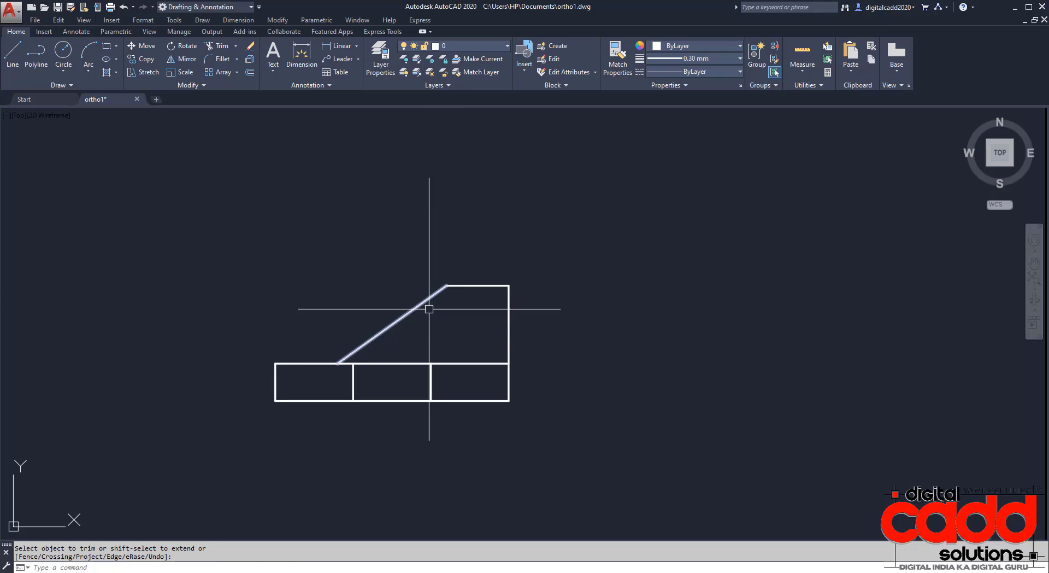
{"action": "middle_click_drag", "start_coordinate": [346, 445], "coordinate": [362, 337]}
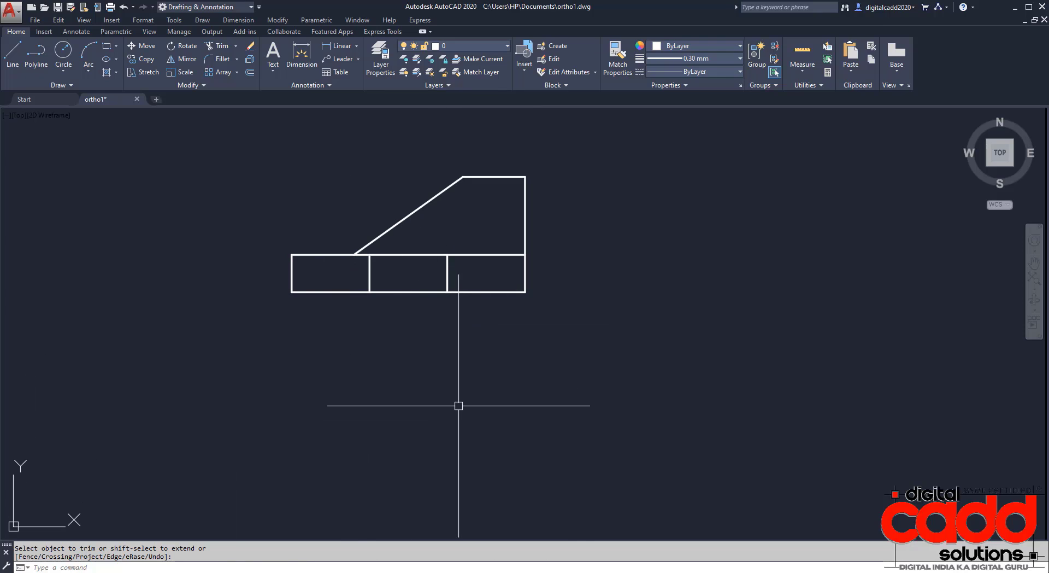
{"action": "middle_click_drag", "start_coordinate": [475, 370], "coordinate": [473, 385]}
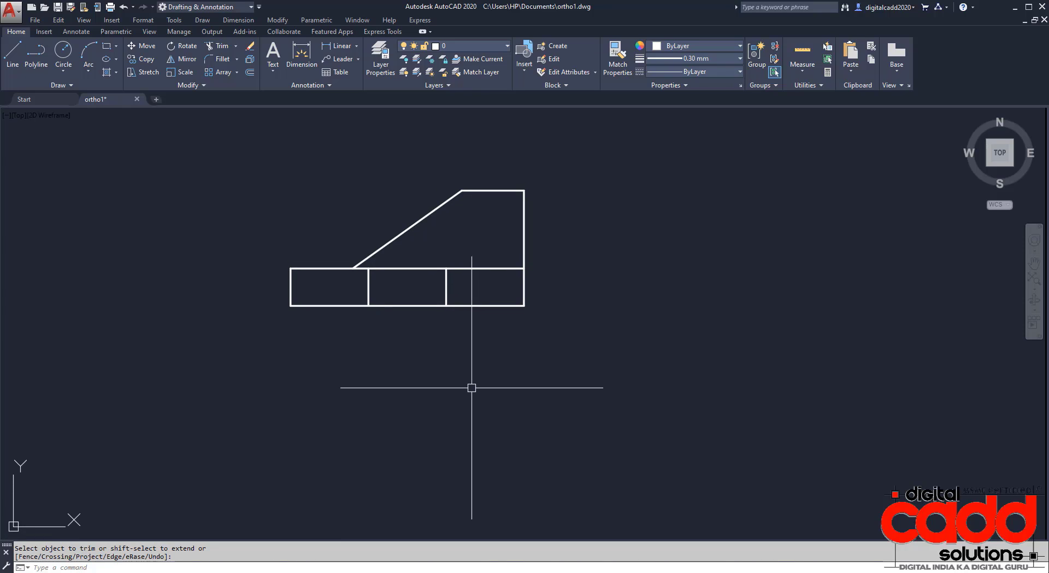
{"action": "middle_click_drag", "start_coordinate": [462, 387], "coordinate": [468, 370]}
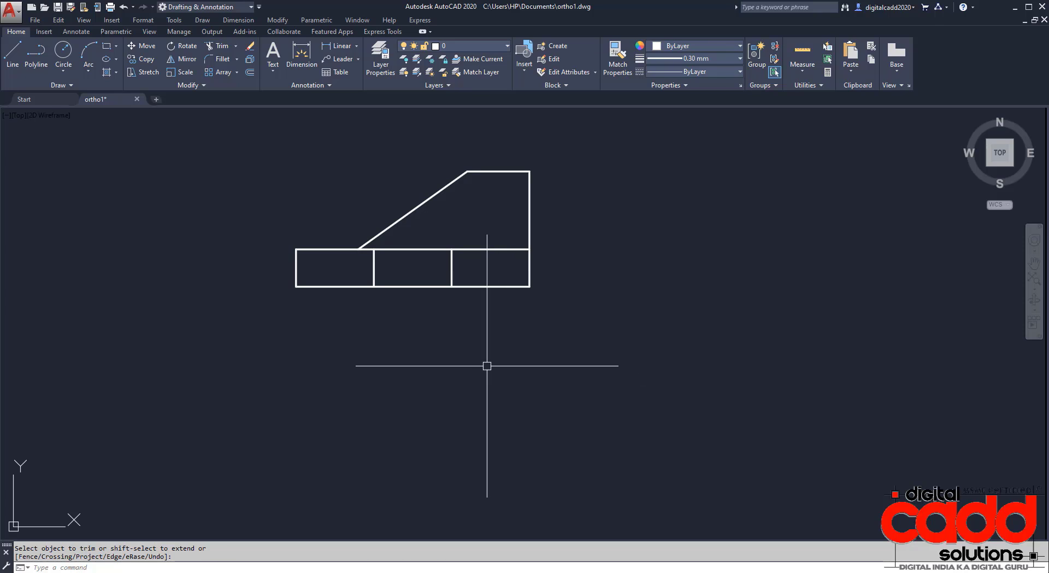
{"action": "middle_click_drag", "start_coordinate": [614, 307], "coordinate": [362, 442]}
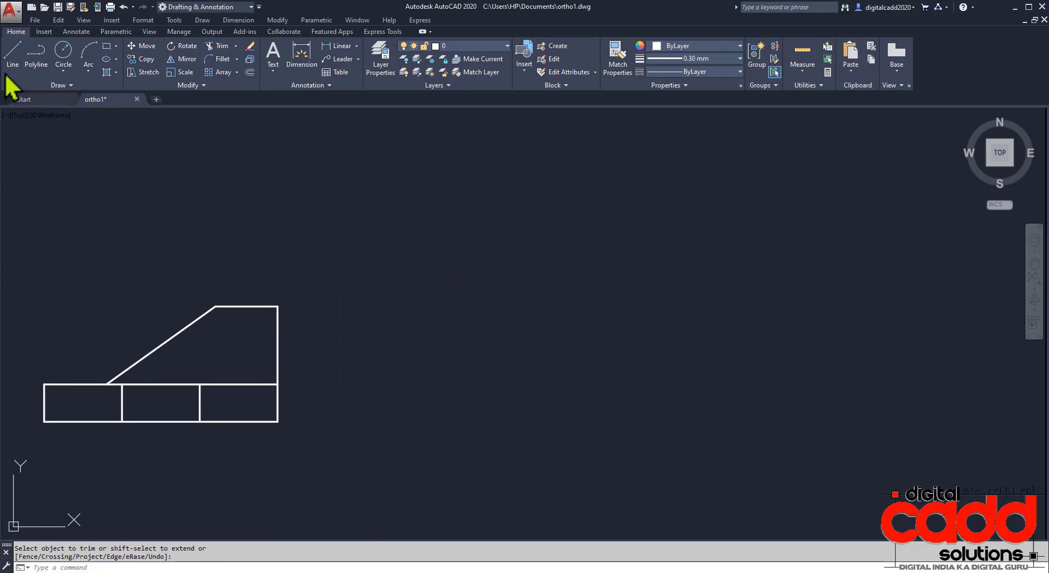
{"action": "left_click", "coordinate": [58, 84]}
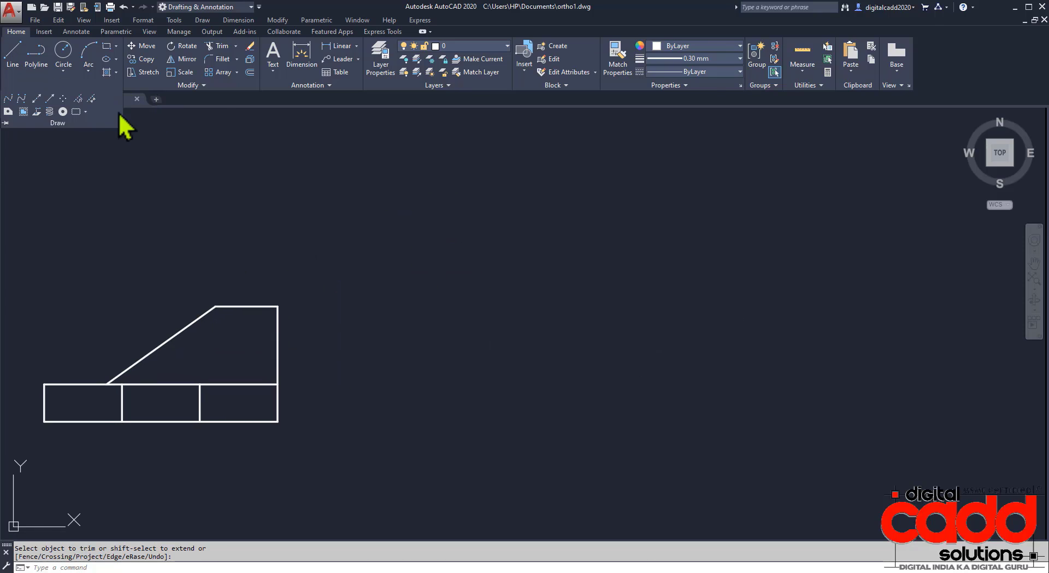
{"action": "left_click", "coordinate": [37, 99]}
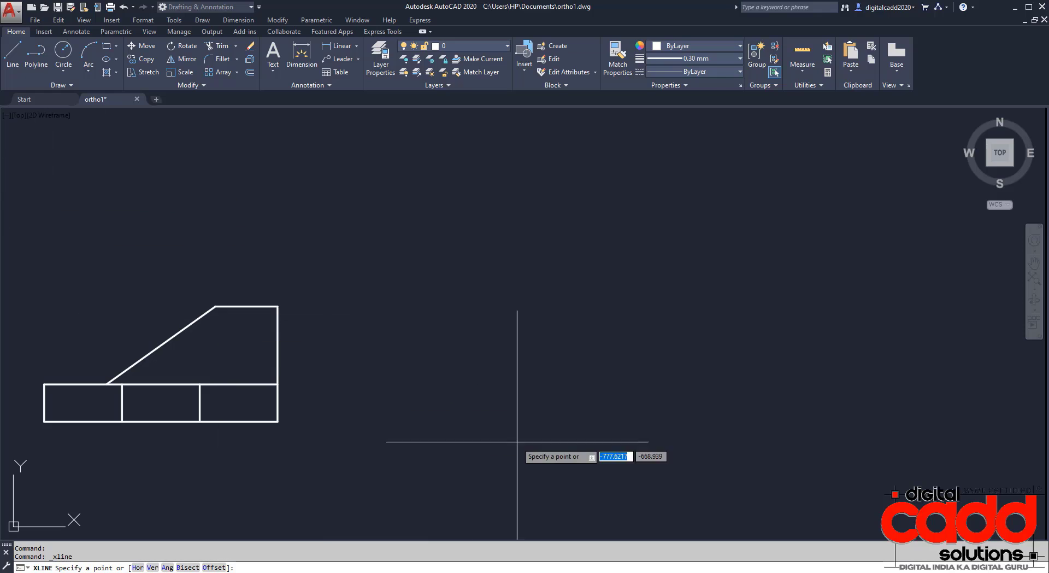
{"action": "mouse_move", "coordinate": [428, 422]}
{"action": "middle_mouse_down"}
{"action": "mouse_move", "coordinate": [164, 257]}
{"action": "mouse_move", "coordinate": [124, 290]}
{"action": "middle_mouse_up"}
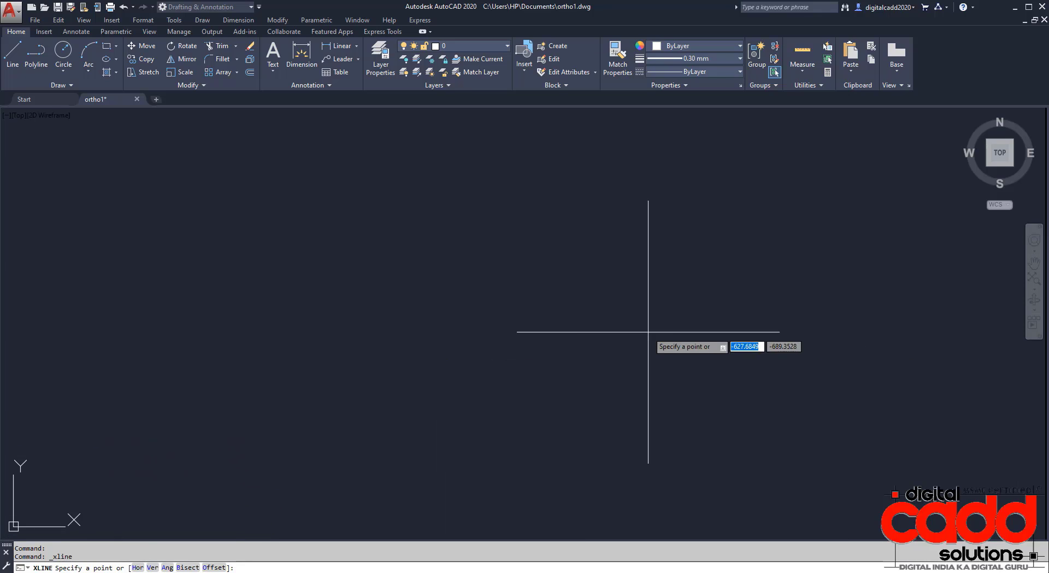
{"action": "key", "text": "Escape"}
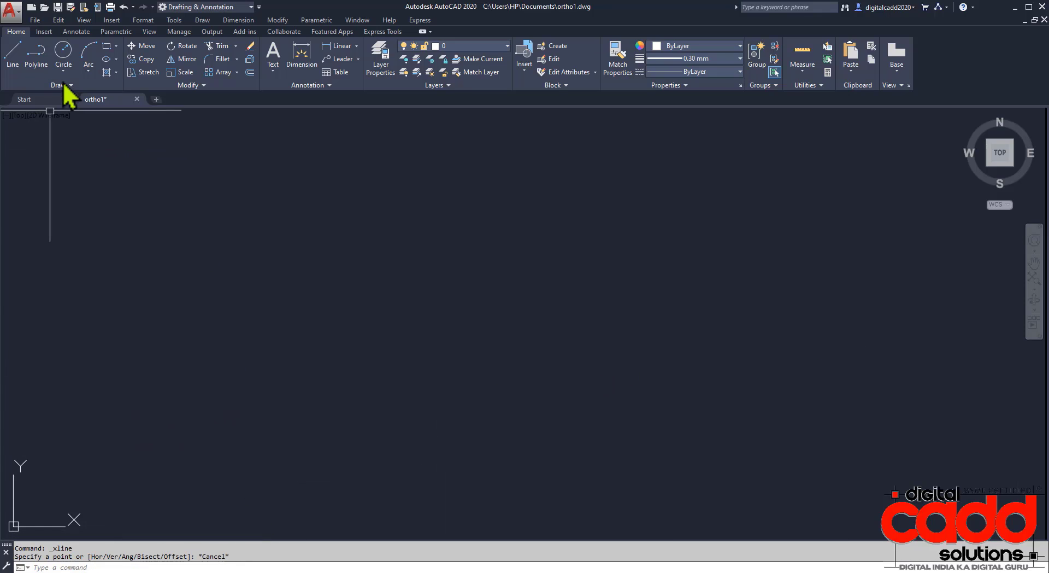
Step: Draw six horizontal construction lines, spaced freely one below another, in the empty area beside the front view
{"action": "left_click", "coordinate": [62, 87]}
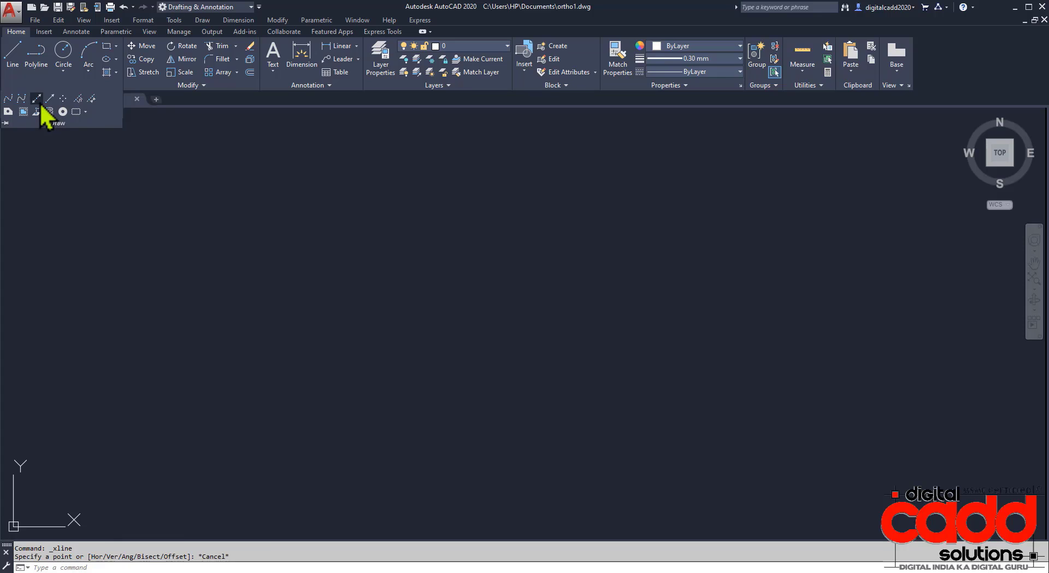
{"action": "left_click", "coordinate": [40, 102]}
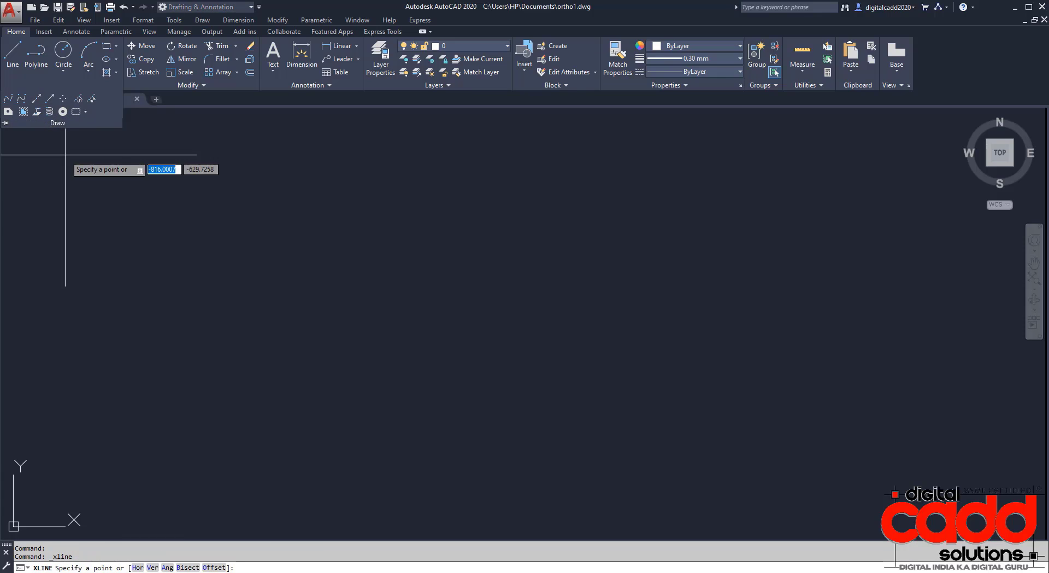
{"action": "left_click", "coordinate": [138, 567]}
{"action": "left_click", "coordinate": [391, 230]}
{"action": "left_click", "coordinate": [392, 274]}
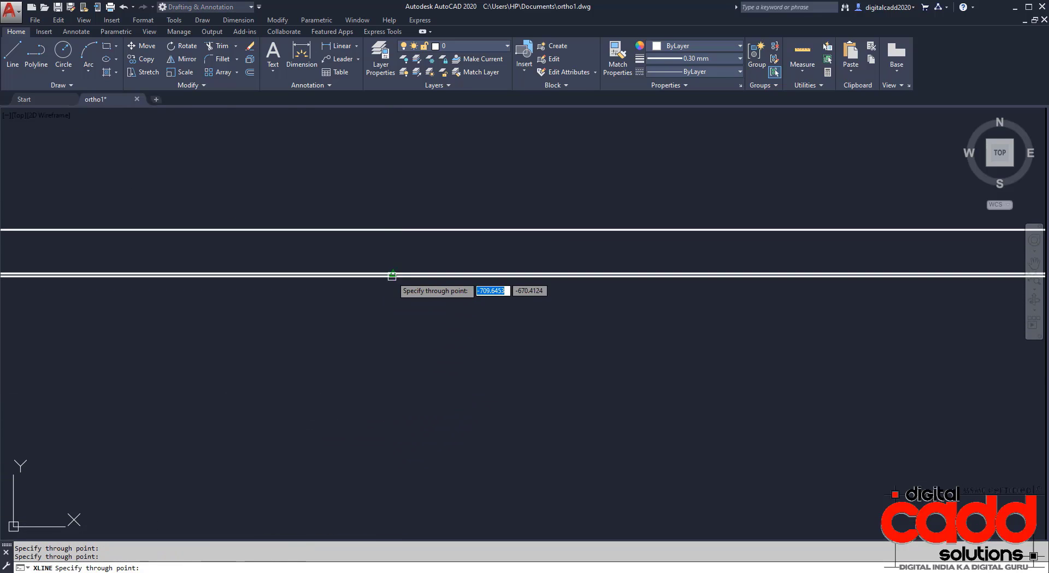
{"action": "left_click", "coordinate": [386, 330]}
{"action": "left_click", "coordinate": [385, 391]}
{"action": "left_click", "coordinate": [386, 453]}
{"action": "left_click", "coordinate": [385, 491]}
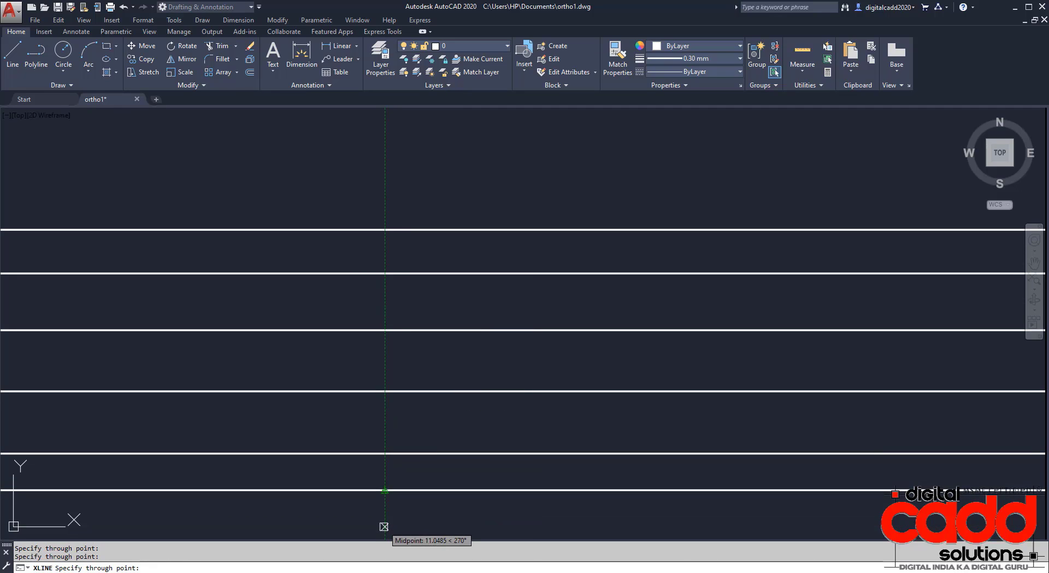
{"action": "key", "text": "Return"}
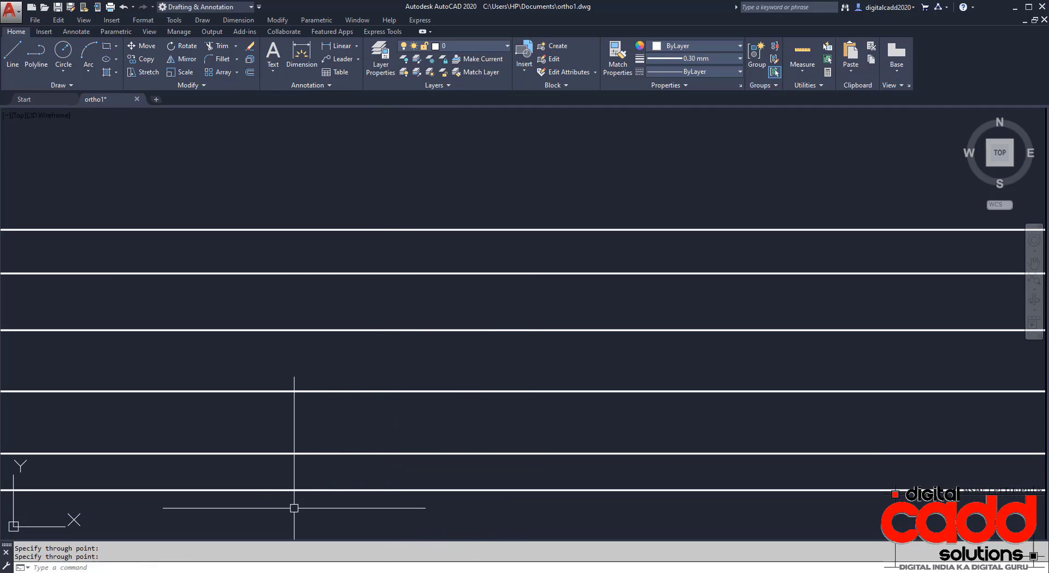
Step: Draw seven vertical construction lines at freely chosen spacing across the horizontal construction lines
{"action": "key", "text": "Return"}
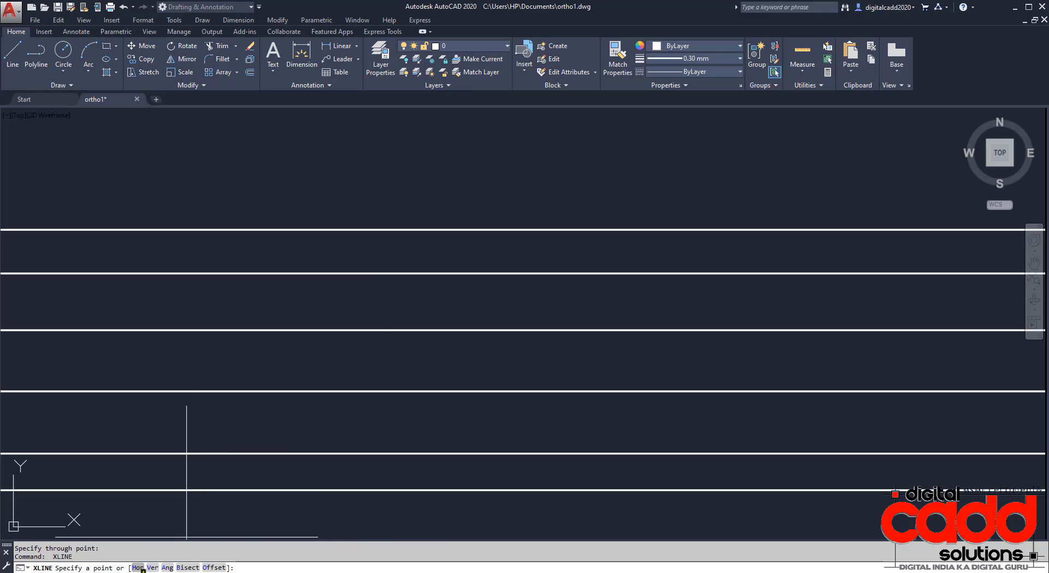
{"action": "left_click", "coordinate": [149, 568]}
{"action": "left_click", "coordinate": [220, 317]}
{"action": "left_click", "coordinate": [260, 301]}
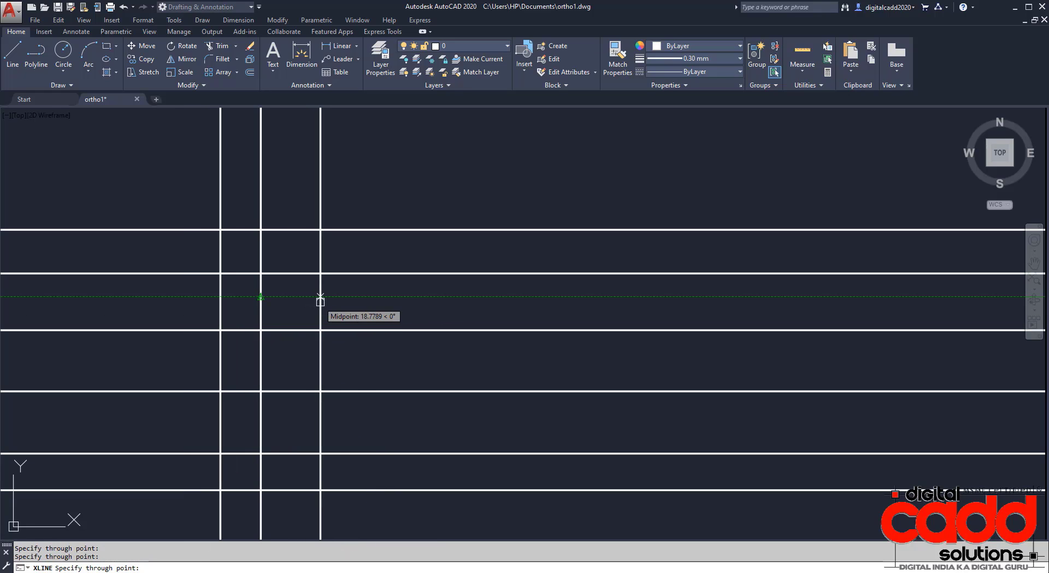
{"action": "left_click", "coordinate": [321, 300]}
{"action": "left_click", "coordinate": [356, 303]}
{"action": "left_click", "coordinate": [431, 306]}
{"action": "left_click", "coordinate": [514, 302]}
{"action": "left_click", "coordinate": [596, 304]}
{"action": "key", "text": "Return"}
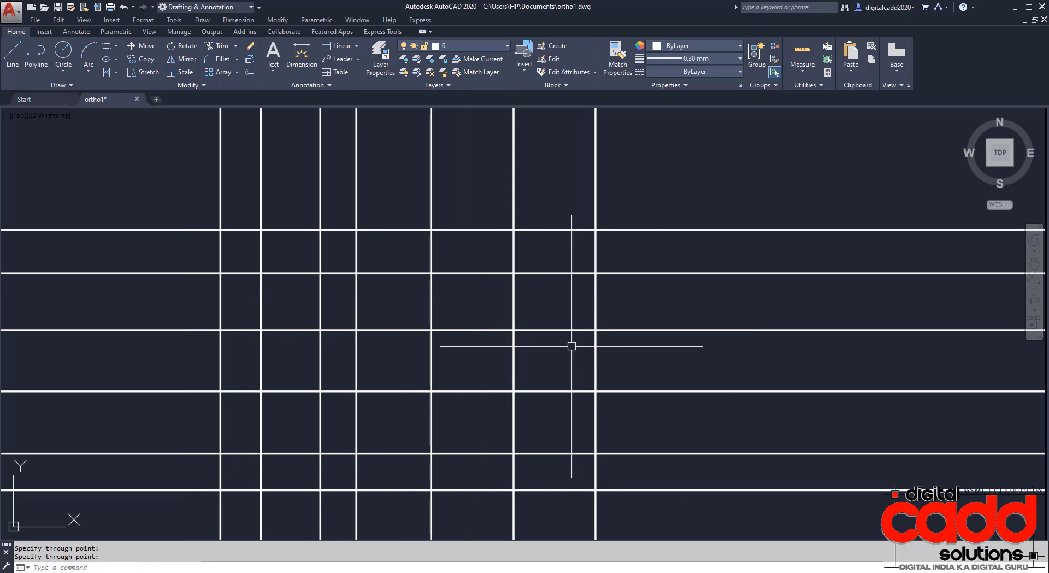
Step: Draw six parallel construction lines at a 45° angle across the grid of horizontal and vertical construction lines
{"action": "key", "text": "Return"}
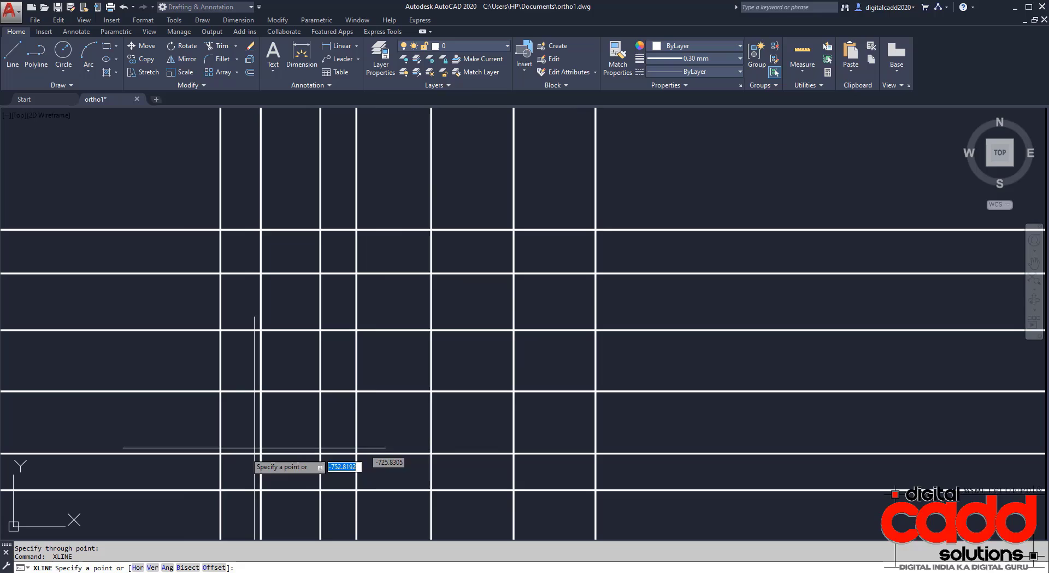
{"action": "left_click", "coordinate": [167, 567]}
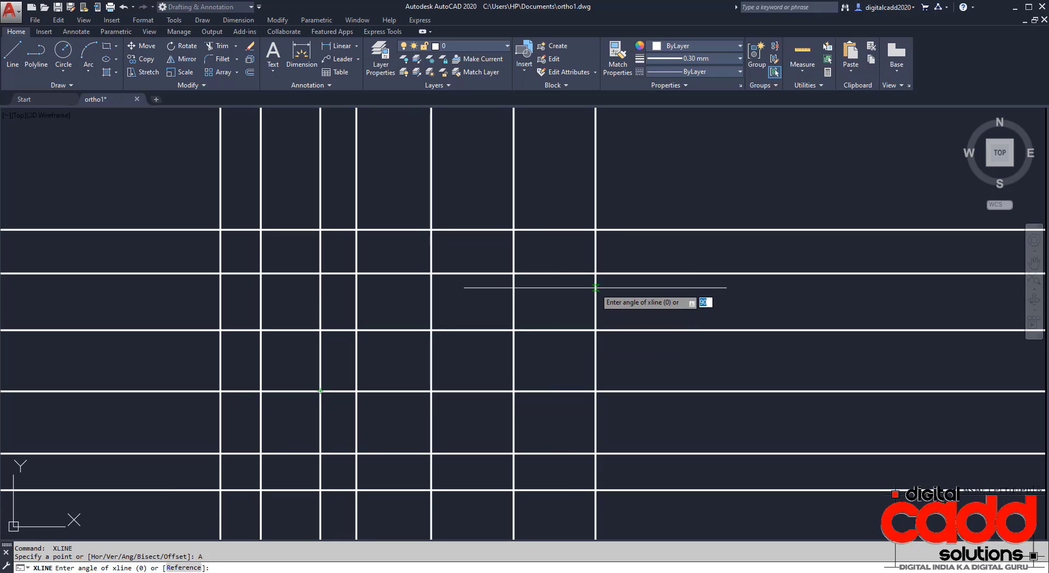
{"action": "key", "text": "Return"}
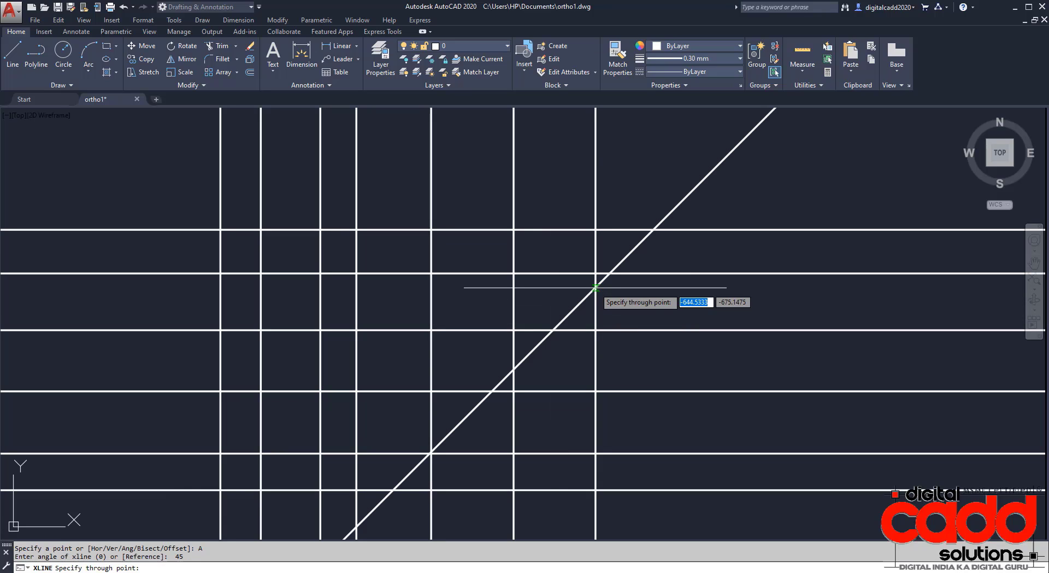
{"action": "left_click", "coordinate": [357, 176]}
{"action": "left_click", "coordinate": [432, 189]}
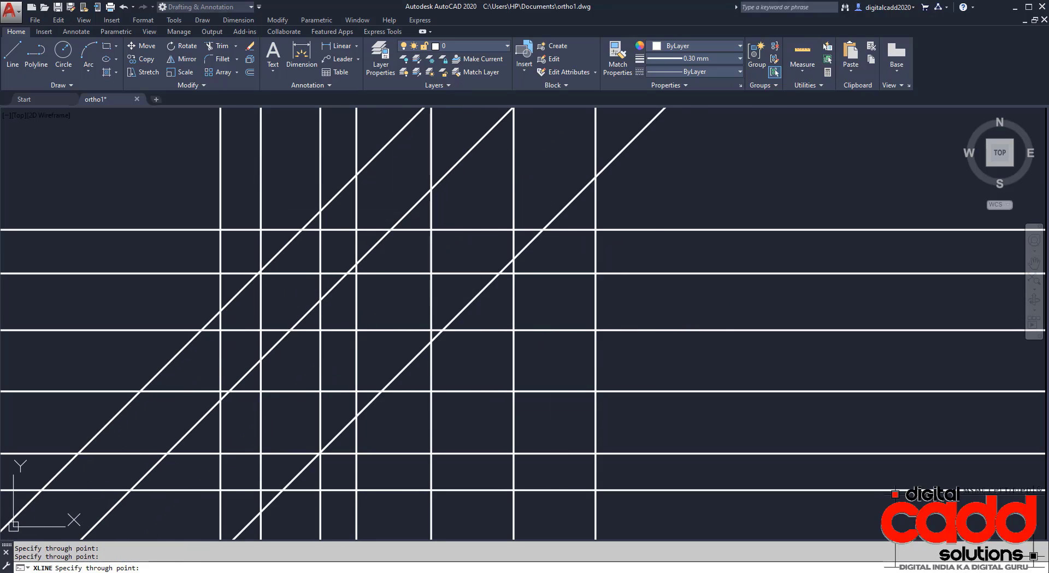
{"action": "left_click", "coordinate": [514, 259]}
{"action": "left_click", "coordinate": [523, 361]}
{"action": "left_click", "coordinate": [574, 420]}
{"action": "left_click", "coordinate": [689, 491]}
{"action": "key", "text": "Return"}
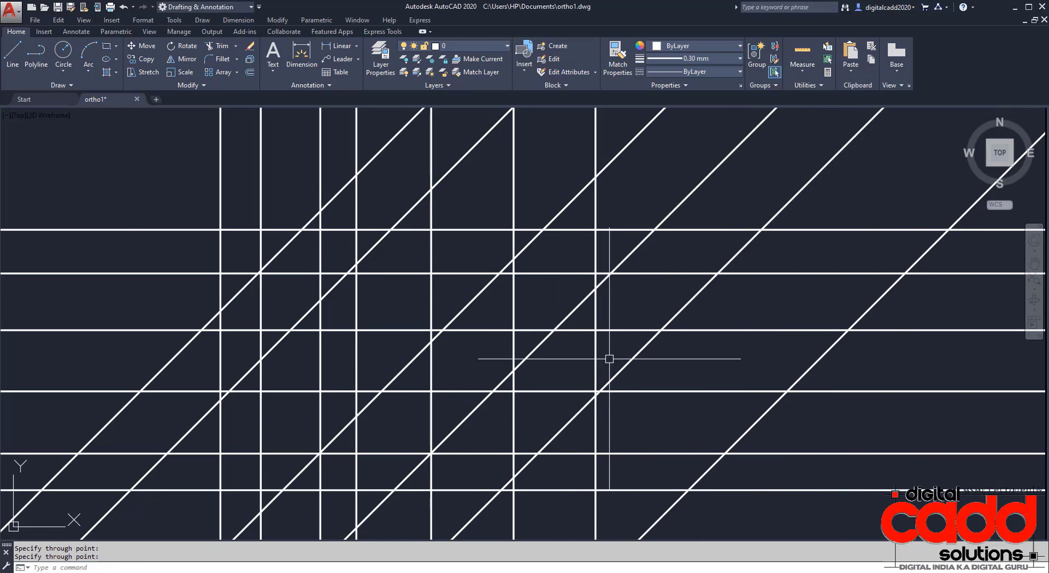
Step: Erase all the horizontal, vertical and angled construction lines, keeping only the front view
{"action": "scroll", "coordinate": [609, 355], "scroll_direction": "down", "scroll_amount": 6}
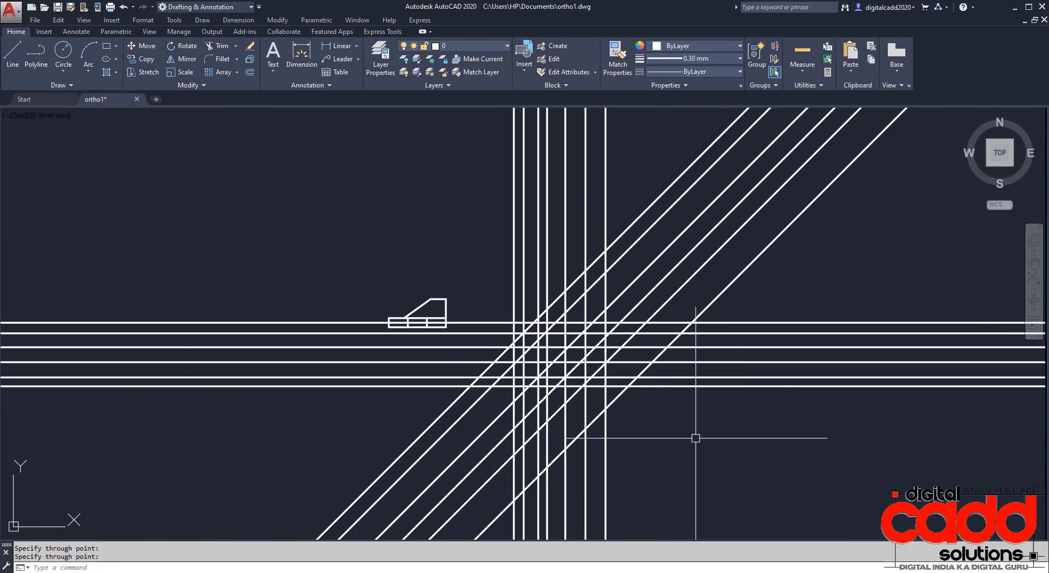
{"action": "left_click", "coordinate": [740, 307]}
{"action": "left_click", "coordinate": [496, 444]}
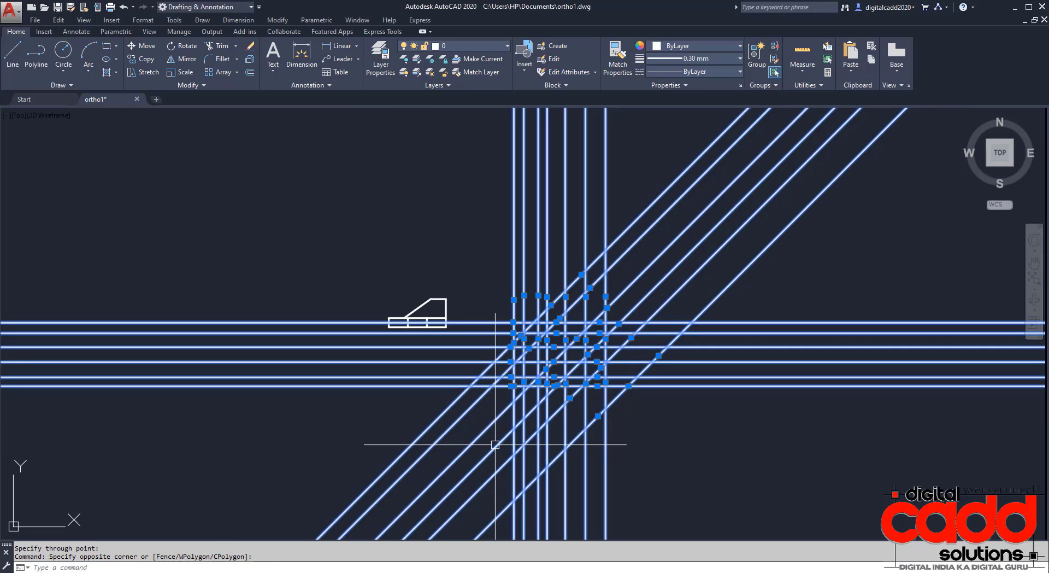
{"action": "type", "text": "e"}
{"action": "key", "text": "Return"}
{"action": "scroll", "coordinate": [438, 379], "scroll_direction": "up", "scroll_amount": 4}
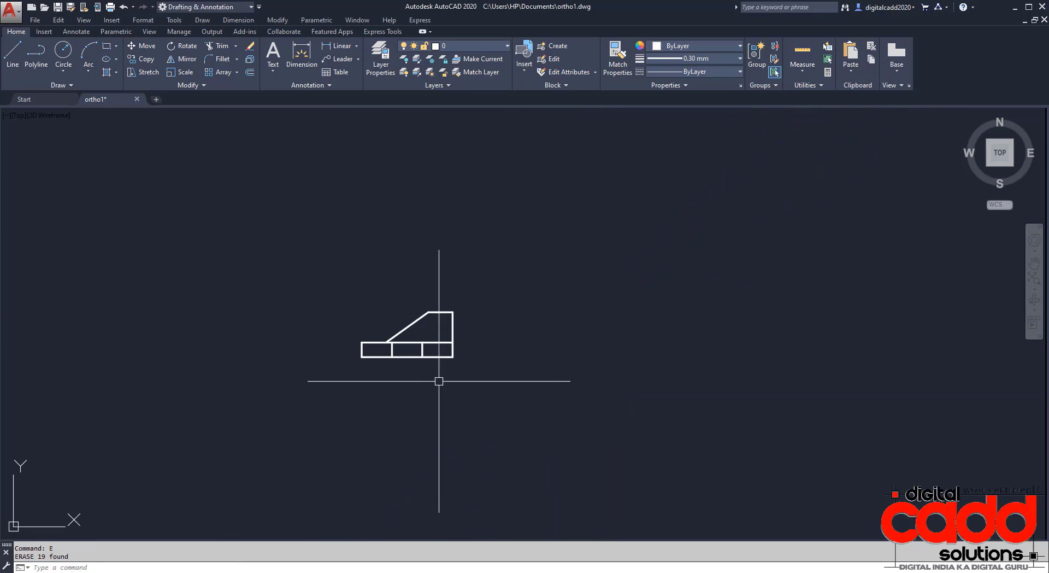
Step: Draw a bisecting construction line from the base's upper right corner, between the front view's top right corner and the slope's upper end
{"action": "middle_click_drag", "start_coordinate": [586, 383], "coordinate": [487, 342]}
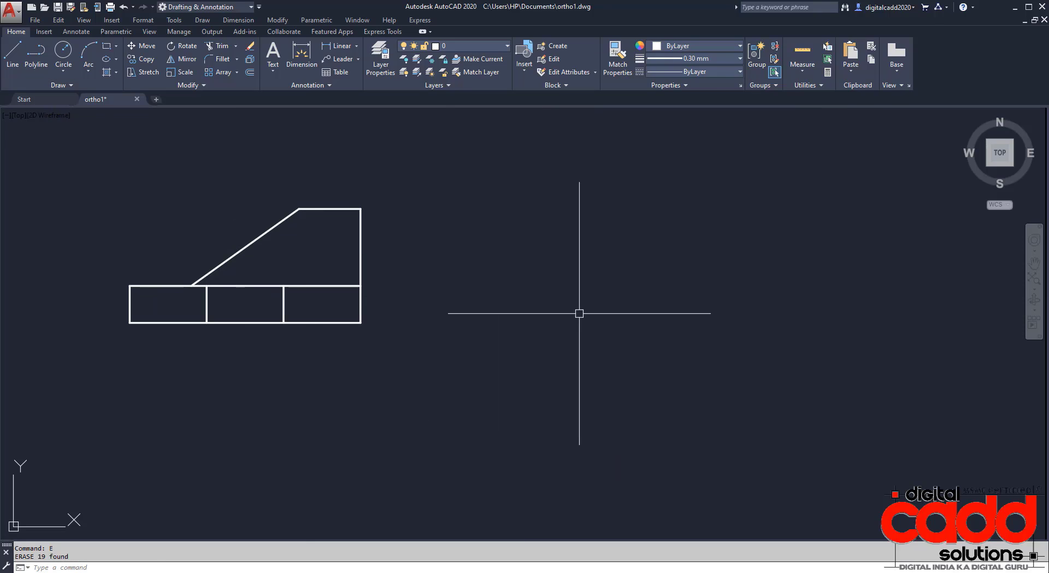
{"action": "type", "text": "xl"}
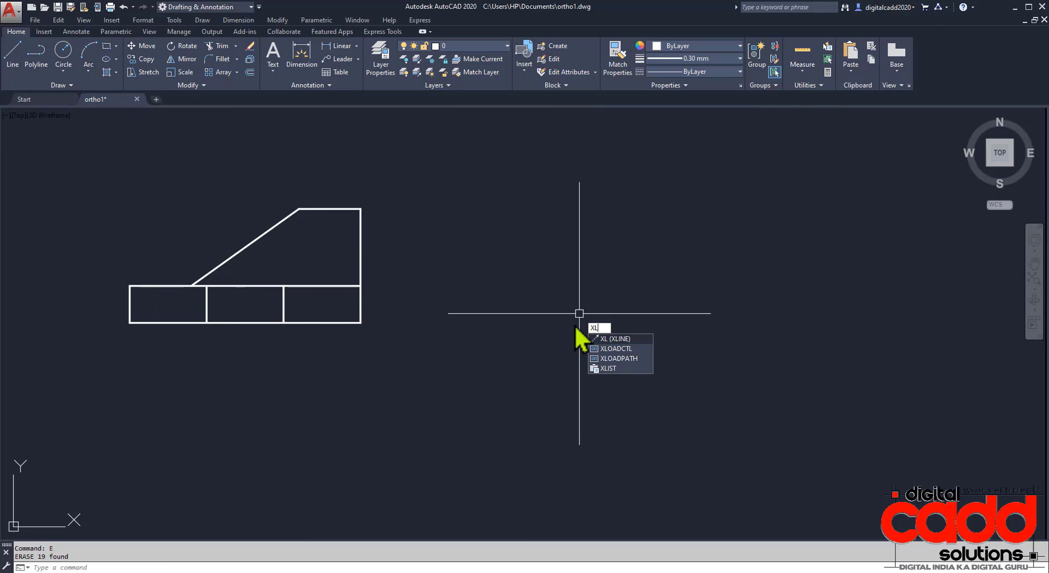
{"action": "key", "text": "Return"}
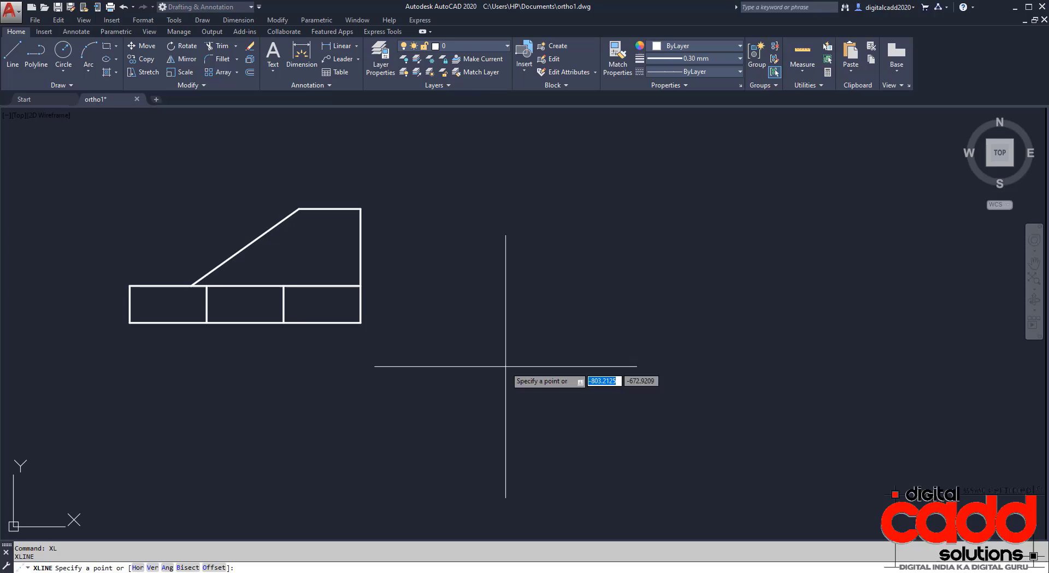
{"action": "left_click", "coordinate": [186, 567]}
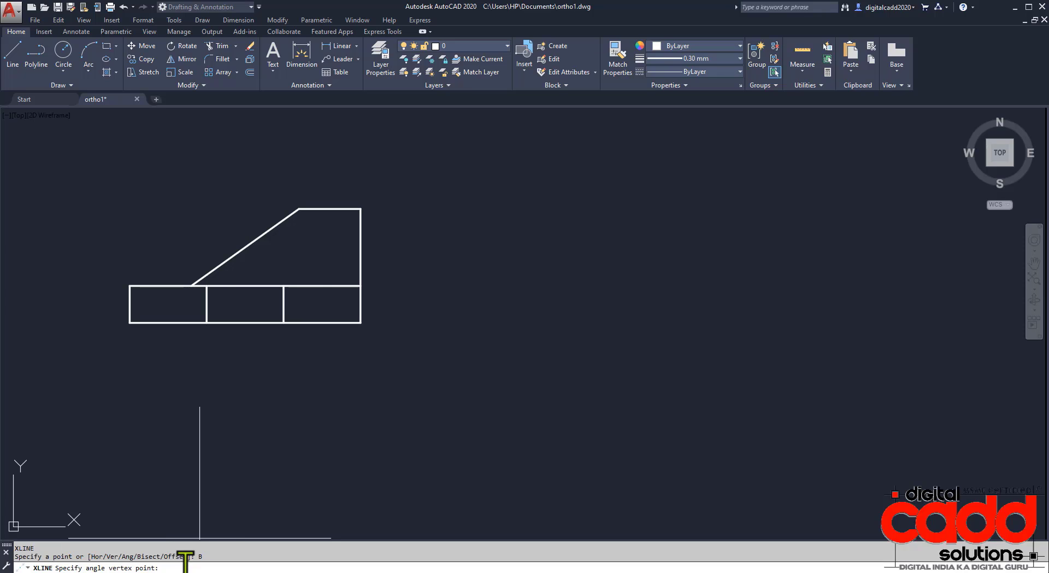
{"action": "scroll", "coordinate": [334, 227], "scroll_direction": "up", "scroll_amount": 2}
{"action": "middle_click_drag", "start_coordinate": [316, 238], "coordinate": [415, 284]}
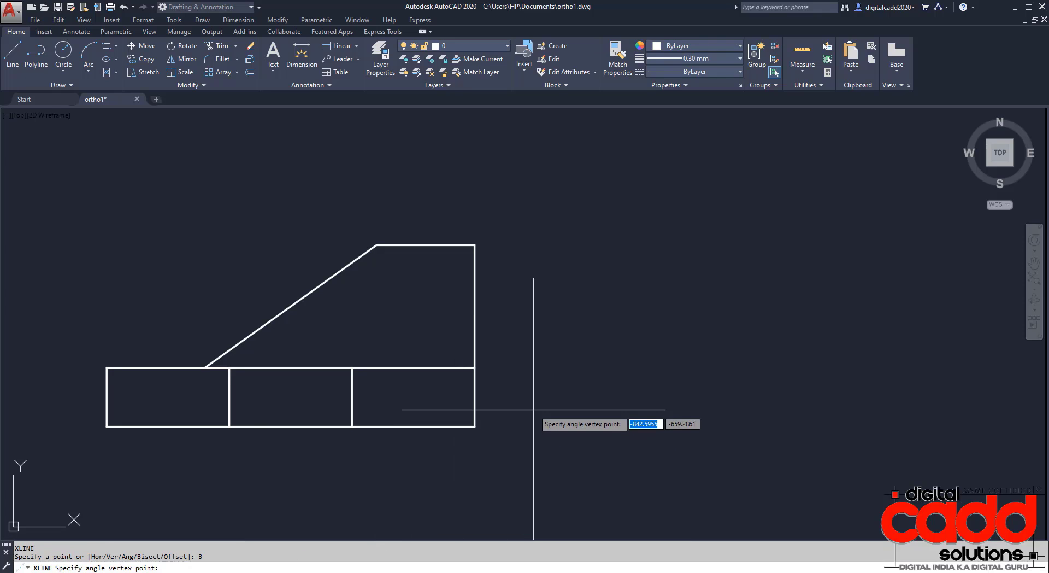
{"action": "left_click", "coordinate": [475, 367]}
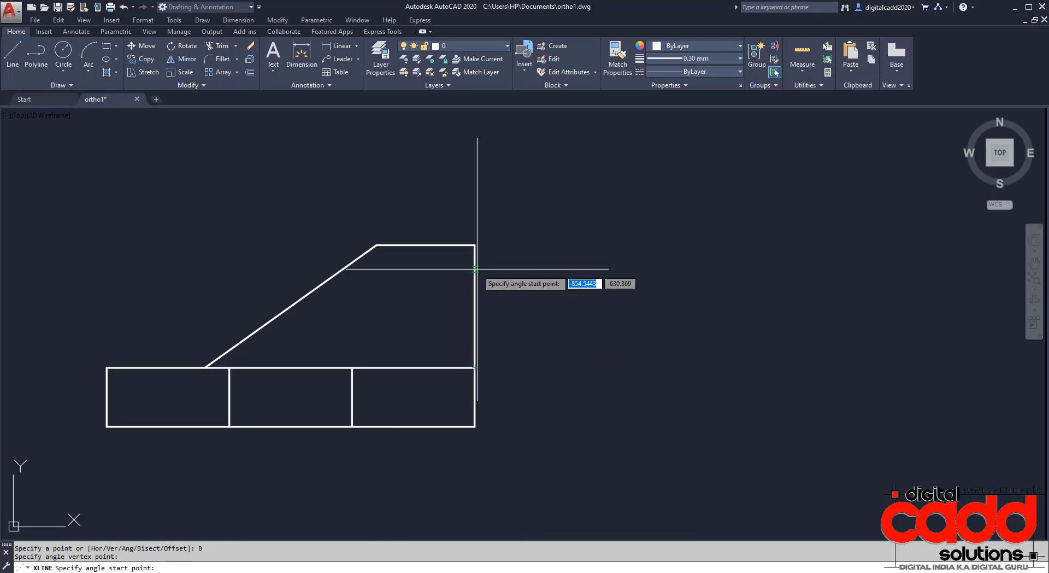
{"action": "left_click", "coordinate": [474, 244]}
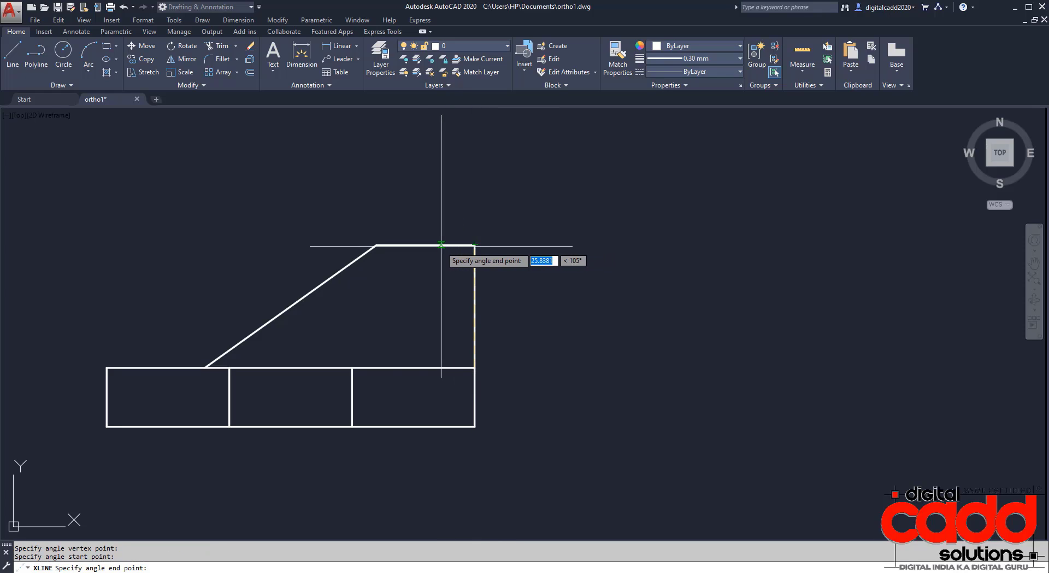
{"action": "left_click", "coordinate": [373, 245]}
{"action": "key", "text": "Return"}
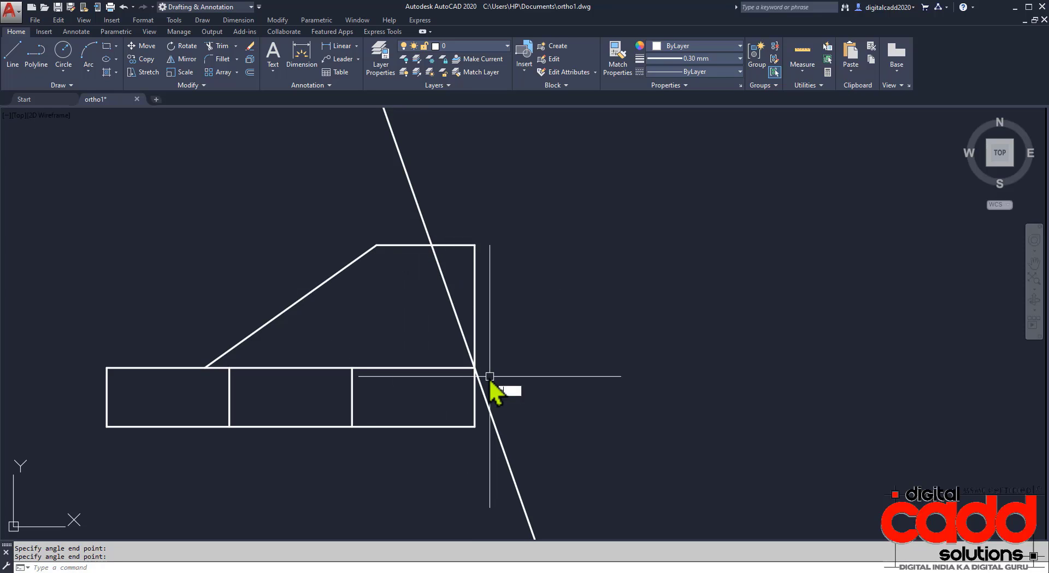
Step: Draw two rays from the base's upper right corner, through the front view's top right corner and the slope's upper end
{"action": "type", "text": "ray"}
{"action": "key", "text": "Return"}
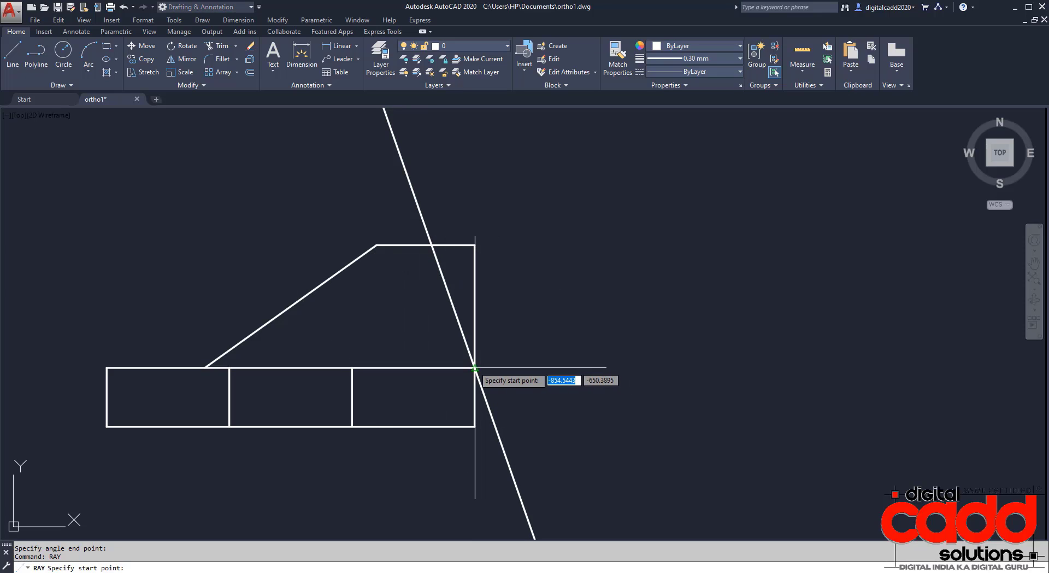
{"action": "left_click", "coordinate": [475, 367]}
{"action": "left_click", "coordinate": [475, 245]}
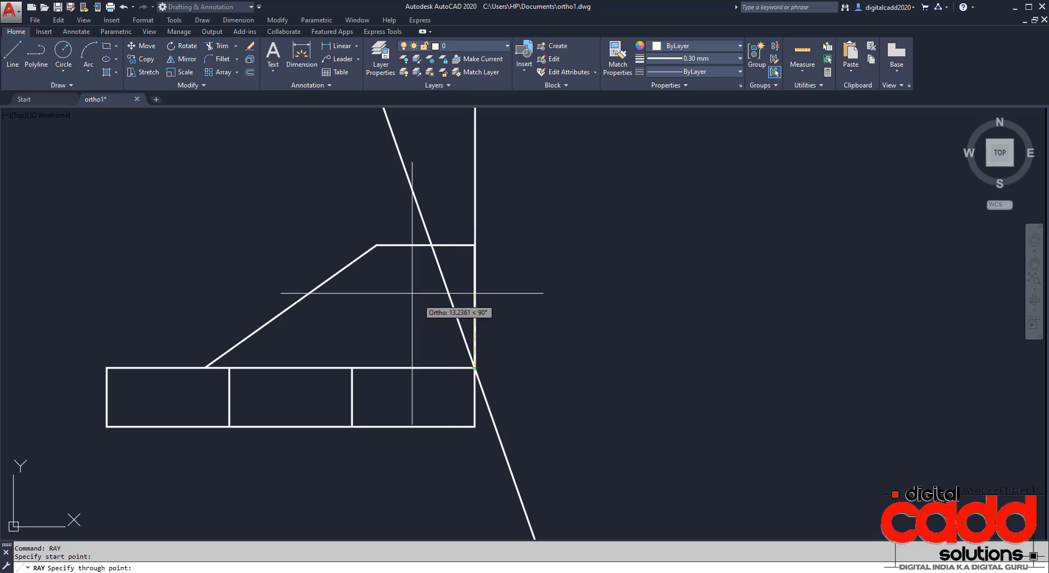
{"action": "left_click", "coordinate": [377, 245]}
{"action": "key", "text": "Return"}
{"action": "scroll", "coordinate": [471, 321], "scroll_direction": "up", "scroll_amount": 4}
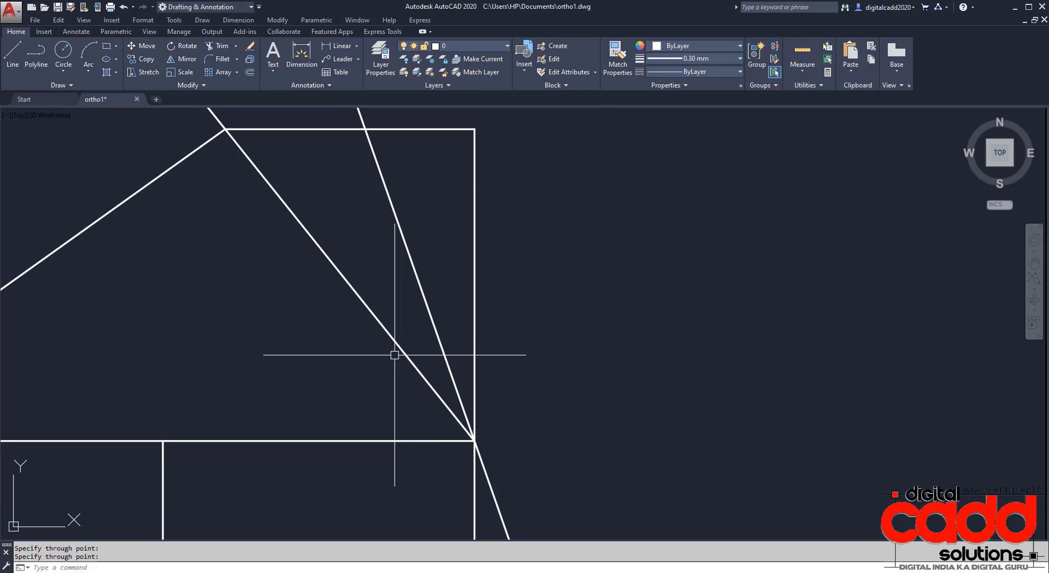
{"action": "scroll", "coordinate": [395, 355], "scroll_direction": "down", "scroll_amount": 4}
{"action": "middle_click_drag", "start_coordinate": [342, 388], "coordinate": [366, 378]}
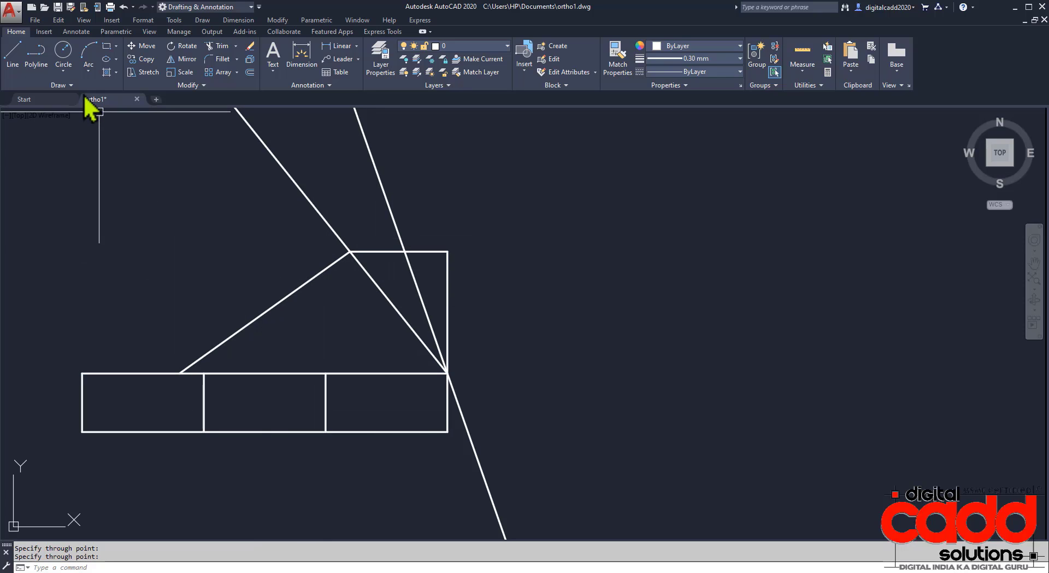
Step: Draw a bisecting construction line from the slope's upper end, between the base's upper right corner and the slope's lower end
{"action": "type", "text": "xl"}
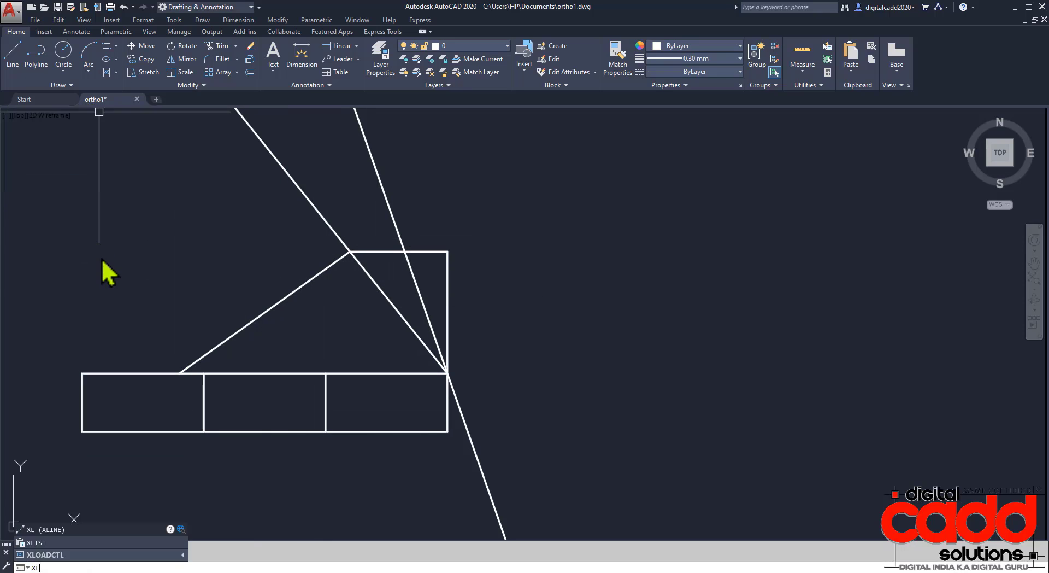
{"action": "key", "text": "Return"}
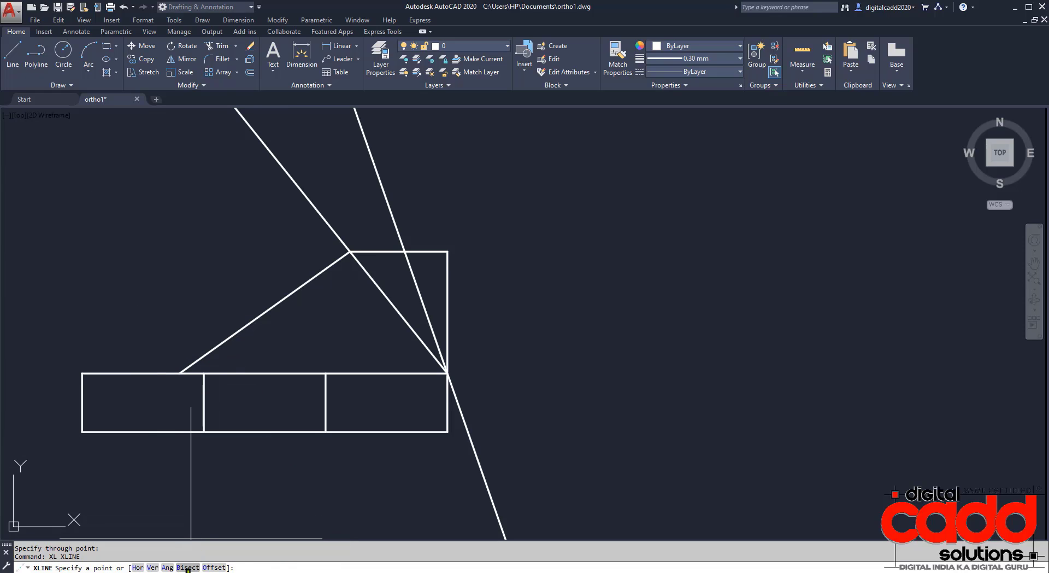
{"action": "left_click", "coordinate": [188, 568]}
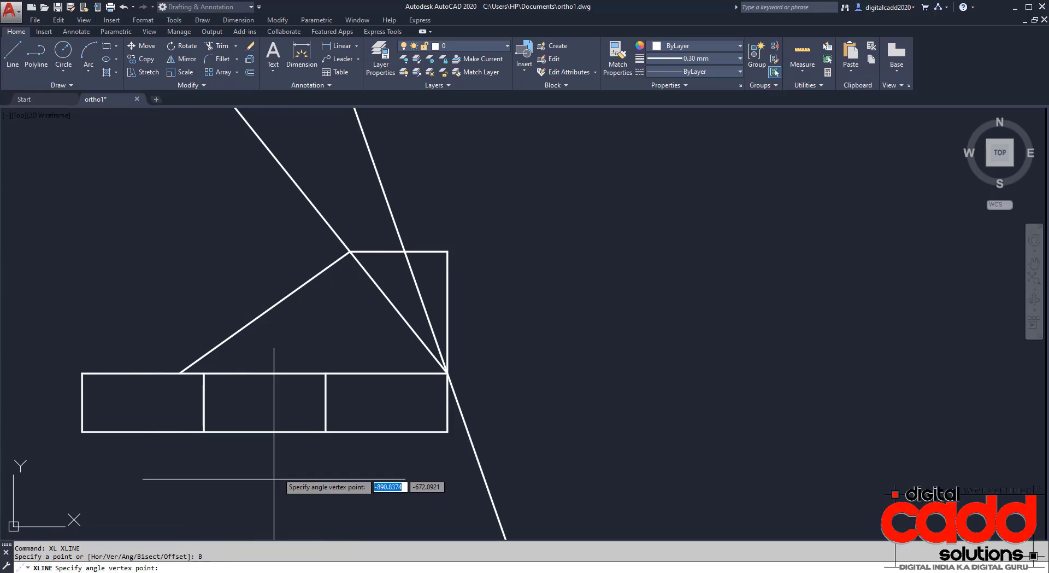
{"action": "left_click", "coordinate": [350, 252]}
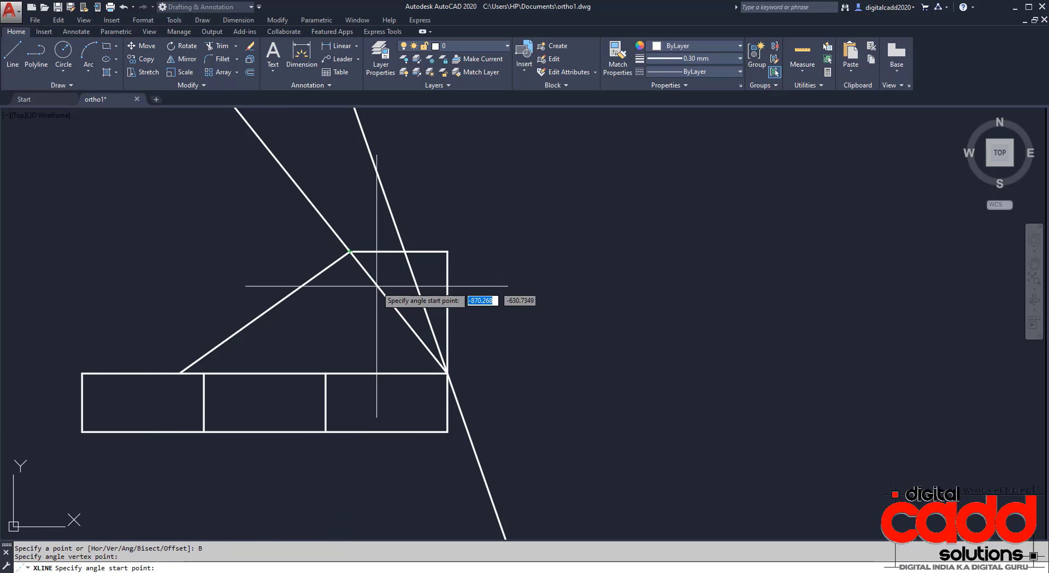
{"action": "left_click", "coordinate": [447, 373]}
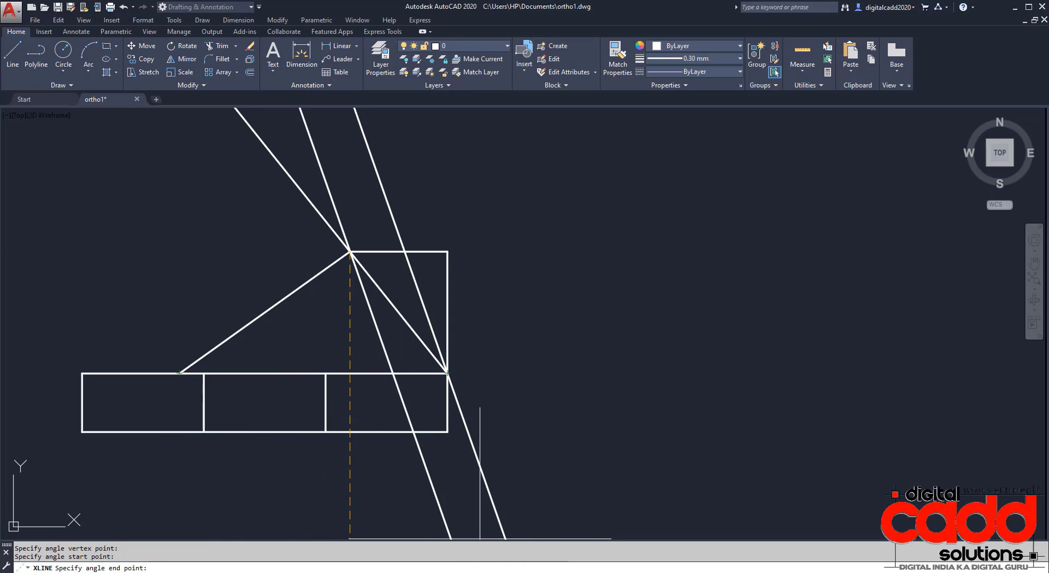
{"action": "key", "text": "F8"}
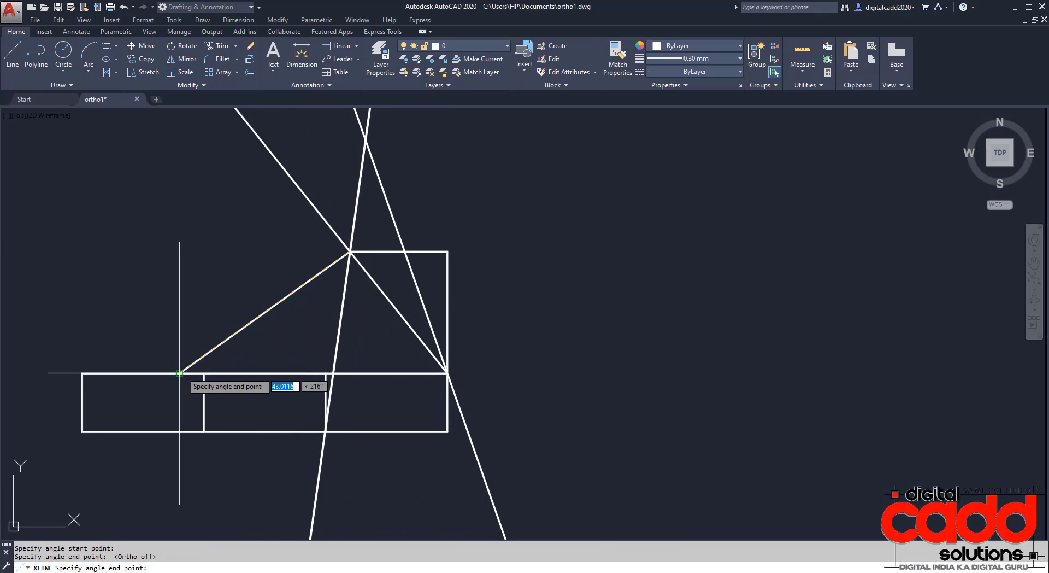
{"action": "key", "text": "Return"}
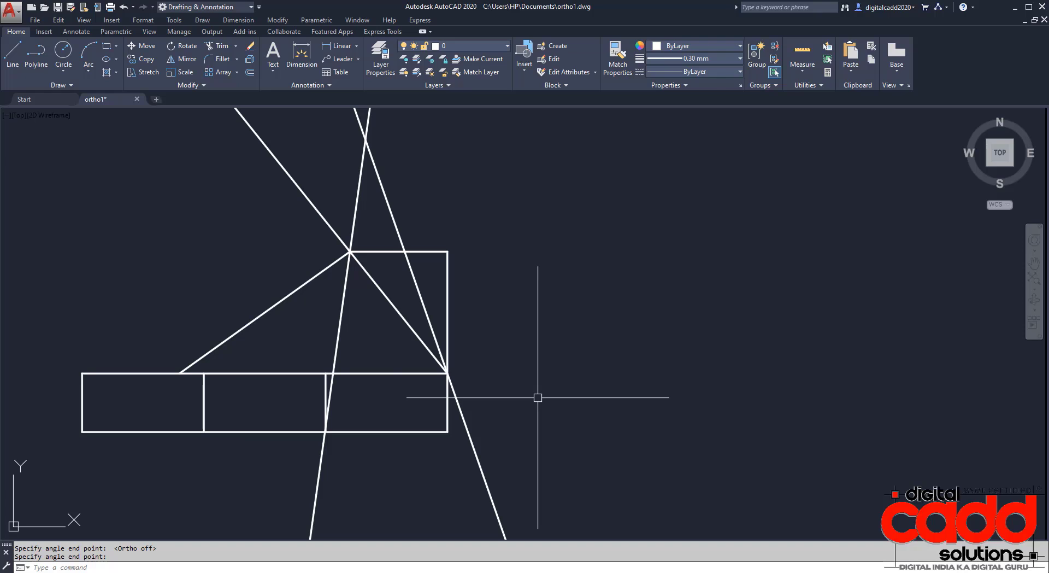
Step: Undo both bisecting construction lines and the rays, leaving only the front view
{"action": "key", "text": "ctrl+z"}
{"action": "key", "text": "ctrl+z"}
{"action": "key", "text": "ctrl+z"}
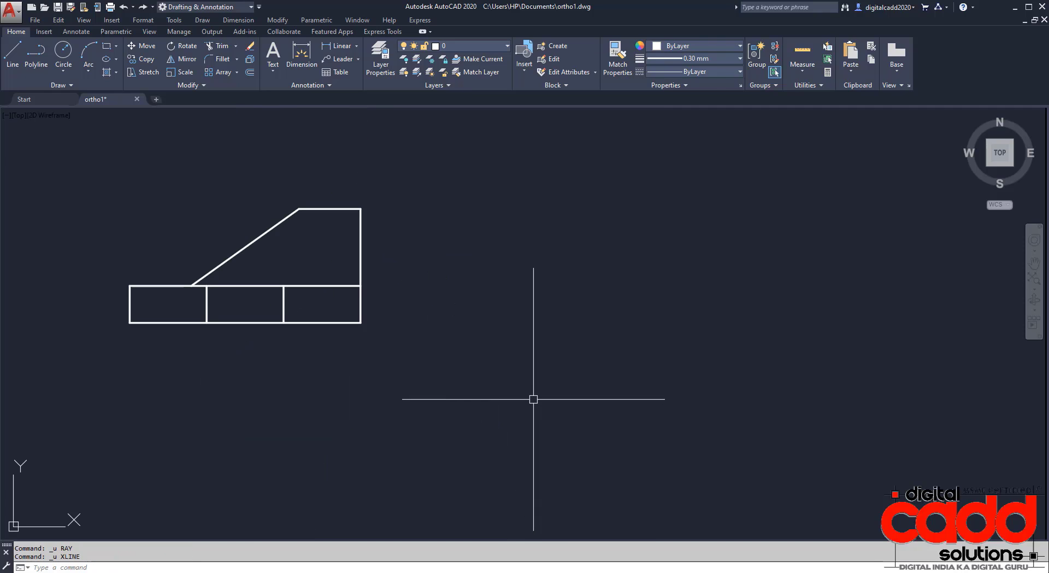
Step: Draw an L shape right of the front view from a vertical line and a horizontal line about 80.5 units long
{"action": "middle_click_drag", "start_coordinate": [508, 257], "coordinate": [390, 318]}
{"action": "left_click", "coordinate": [14, 53]}
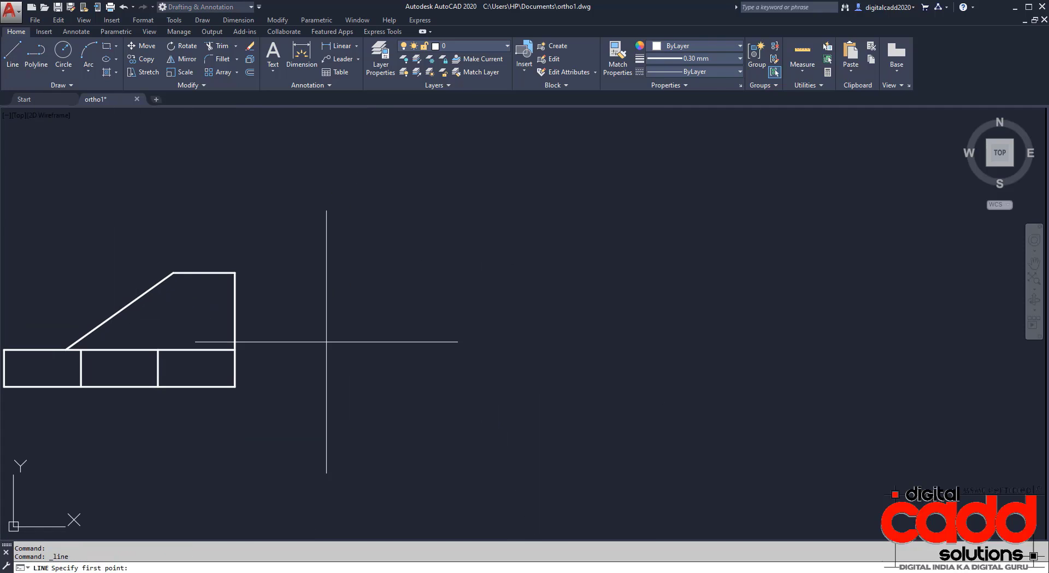
{"action": "left_click", "coordinate": [507, 200]}
{"action": "left_click", "coordinate": [506, 369]}
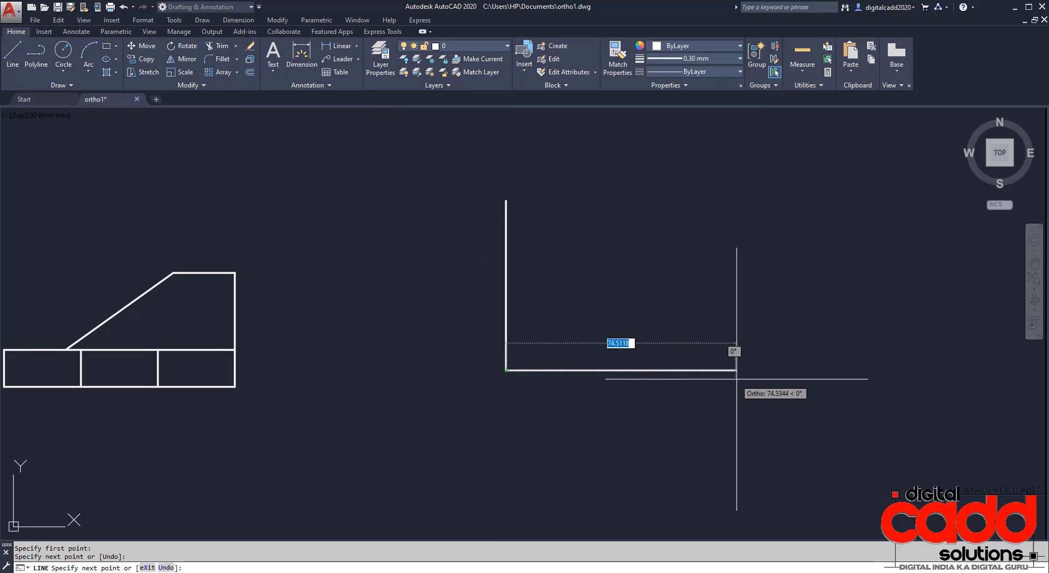
{"action": "left_click", "coordinate": [755, 370]}
{"action": "key", "text": "Return"}
{"action": "mouse_move", "coordinate": [651, 237]}
{"action": "middle_mouse_down"}
{"action": "mouse_move", "coordinate": [632, 244]}
{"action": "mouse_move", "coordinate": [548, 418]}
{"action": "middle_mouse_up"}
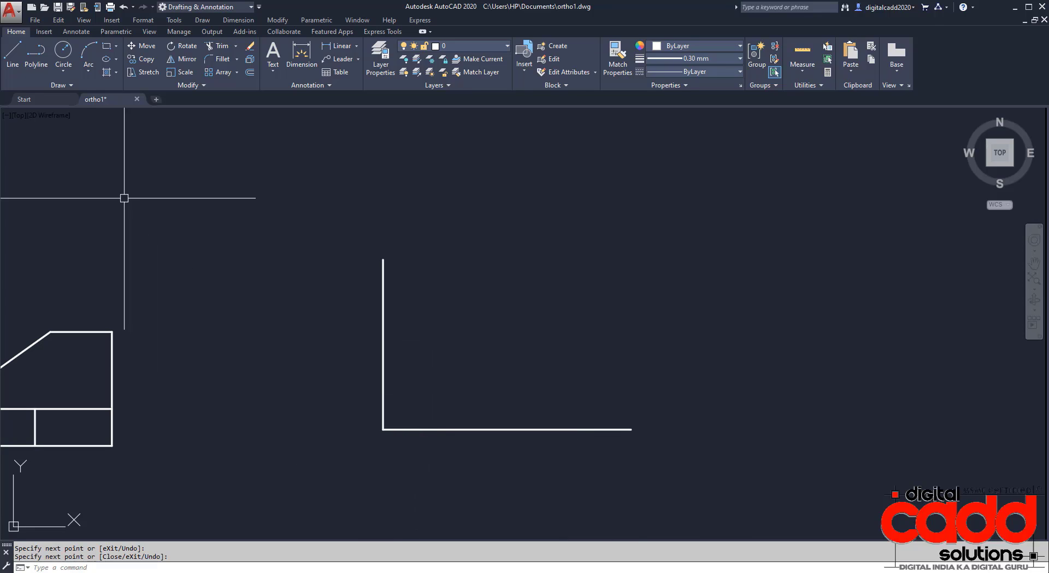
Step: Draw a bisecting construction line through the L shape's corner, between the outer ends of its horizontal and vertical lines
{"action": "left_click", "coordinate": [60, 89]}
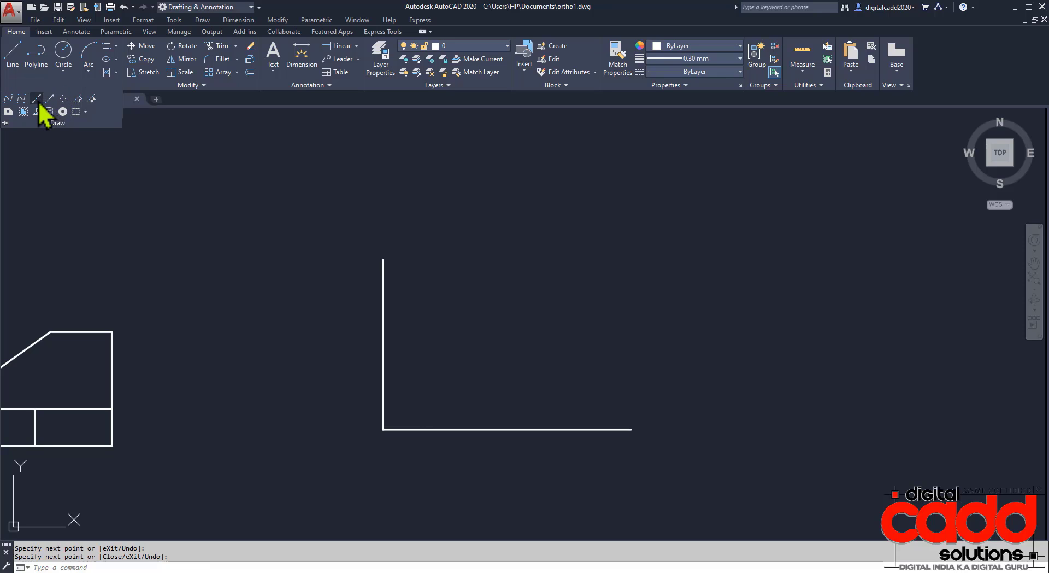
{"action": "left_click", "coordinate": [37, 99]}
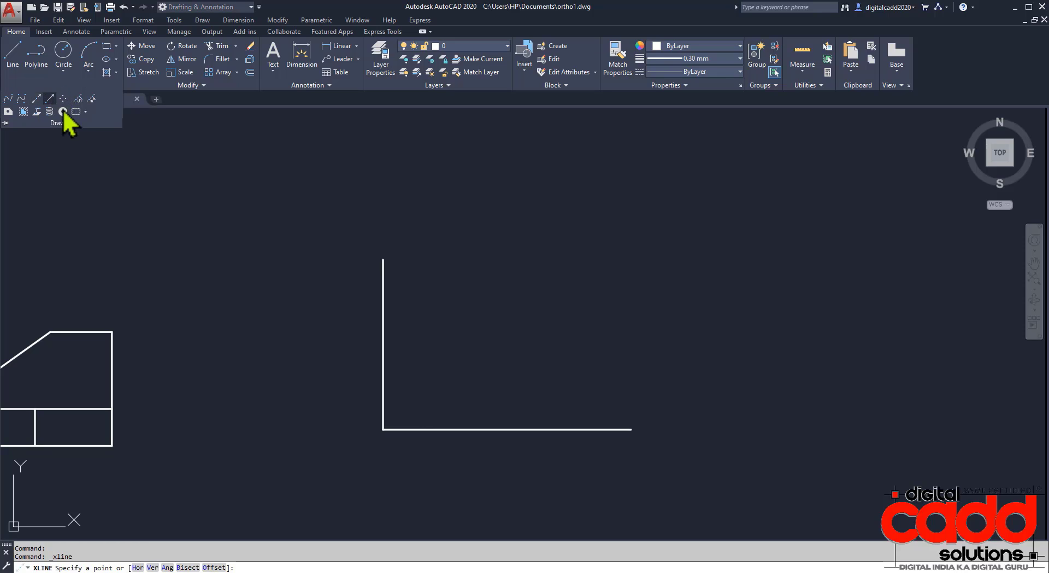
{"action": "left_click", "coordinate": [183, 568]}
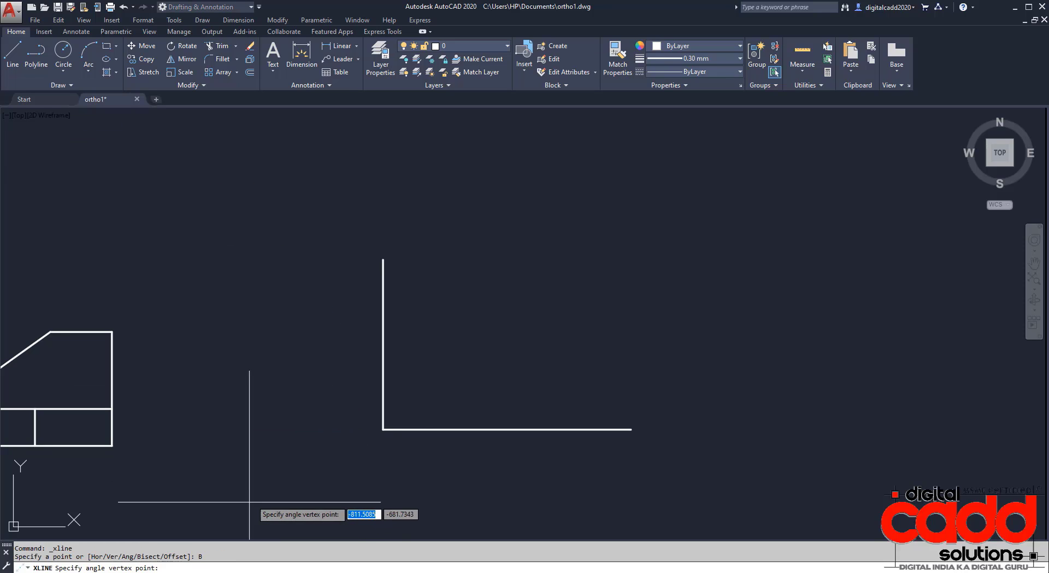
{"action": "left_click", "coordinate": [383, 429]}
{"action": "left_click", "coordinate": [631, 429]}
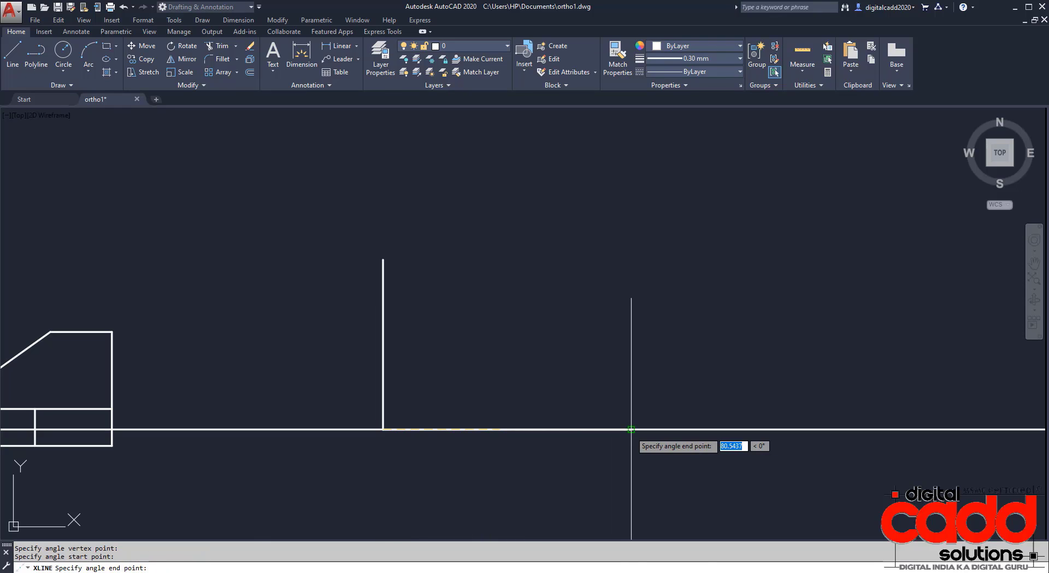
{"action": "left_click", "coordinate": [383, 259]}
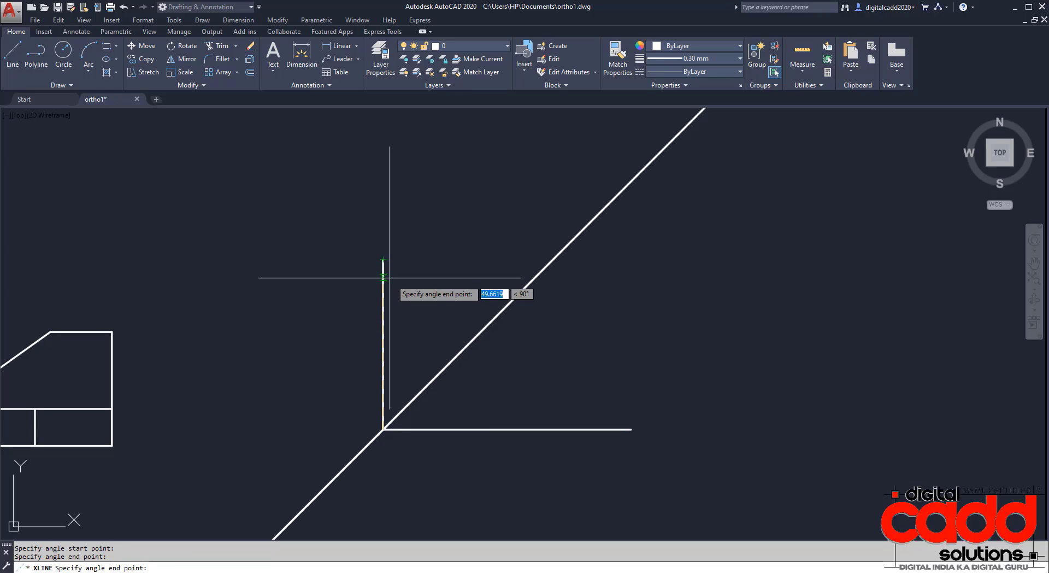
{"action": "key", "text": "Return"}
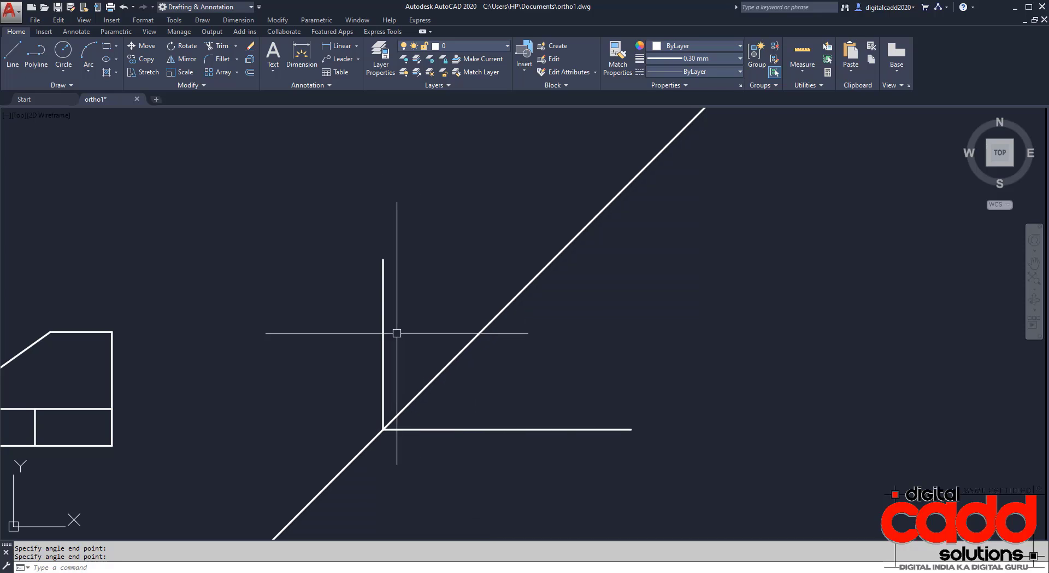
Step: Use the construction line's Offset option at 25 to add two parallel lines below the bisector and one above it
{"action": "middle_click_drag", "start_coordinate": [449, 382], "coordinate": [408, 331]}
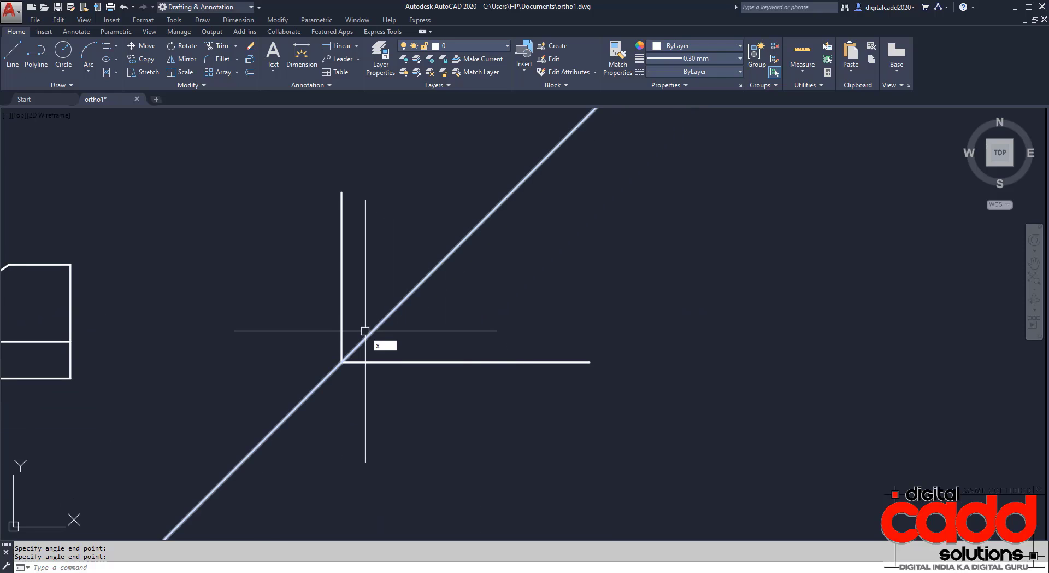
{"action": "type", "text": "L"}
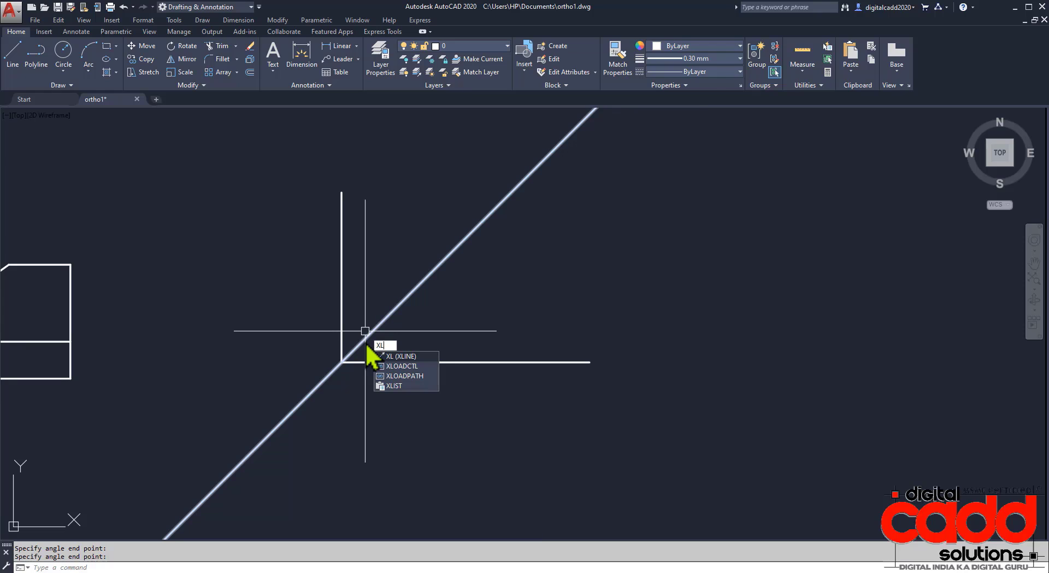
{"action": "key", "text": "Return"}
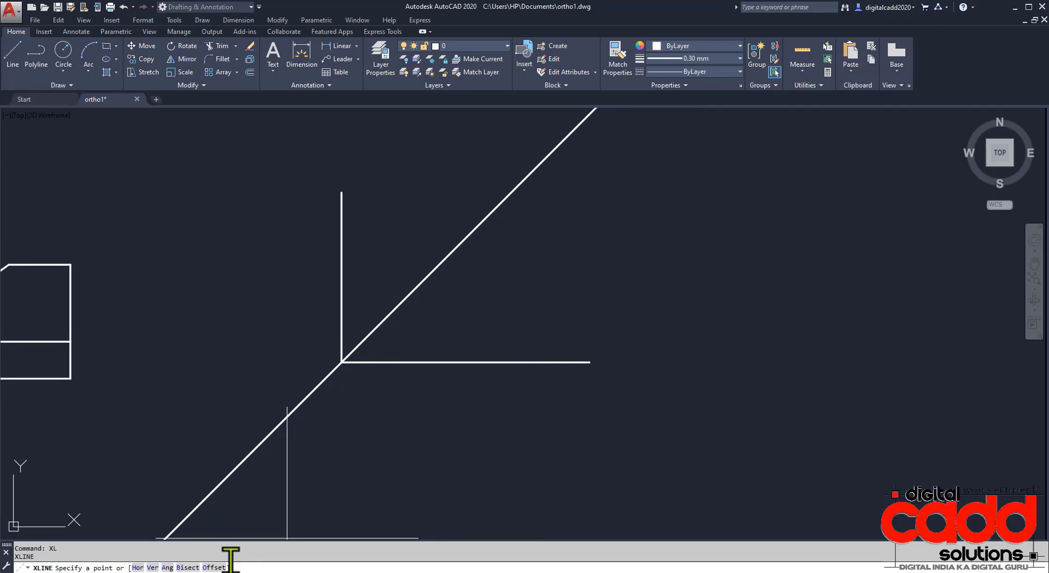
{"action": "left_click", "coordinate": [213, 567]}
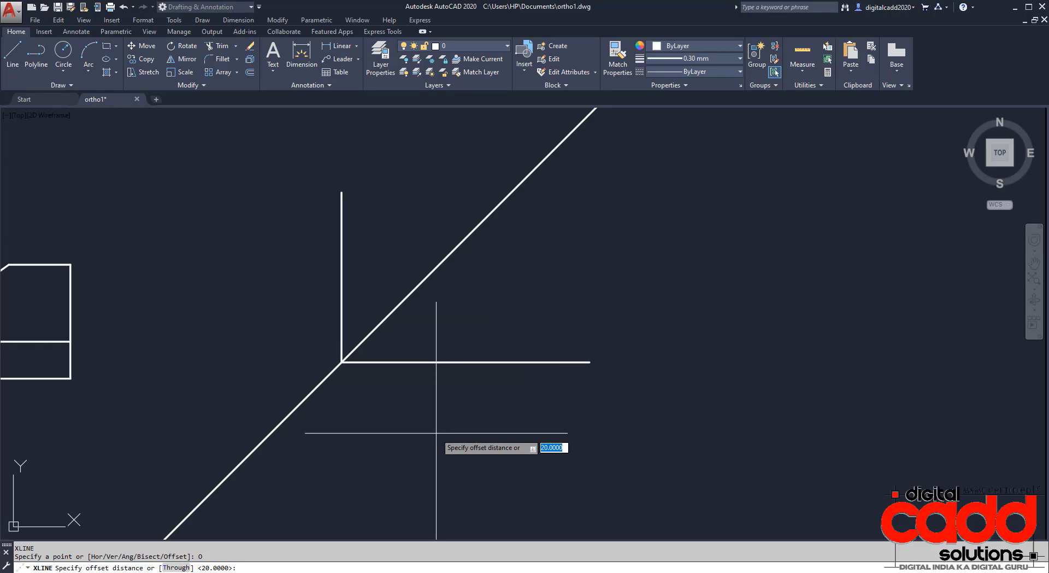
{"action": "key", "text": "Return"}
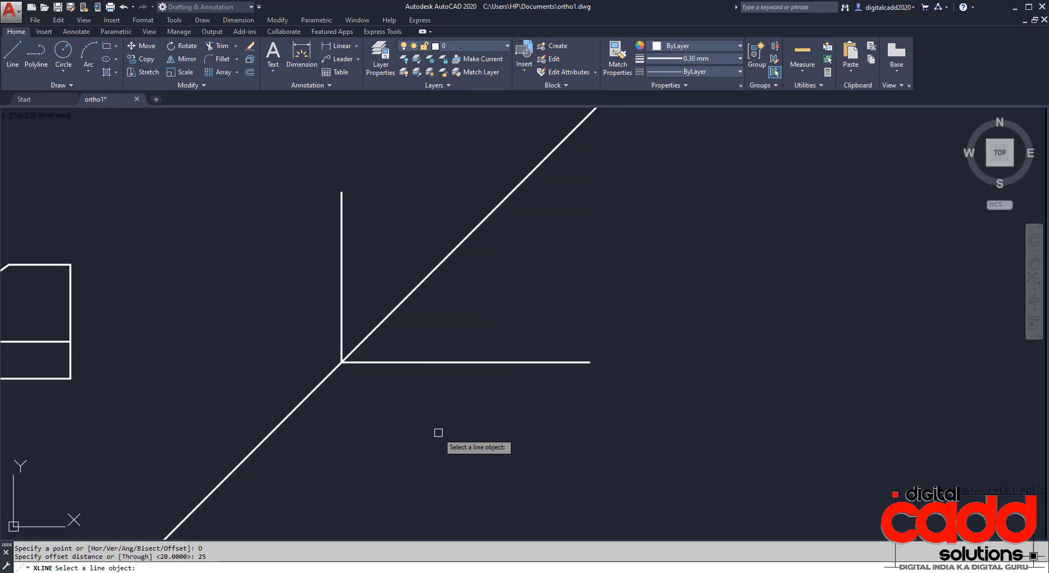
{"action": "left_click", "coordinate": [440, 273]}
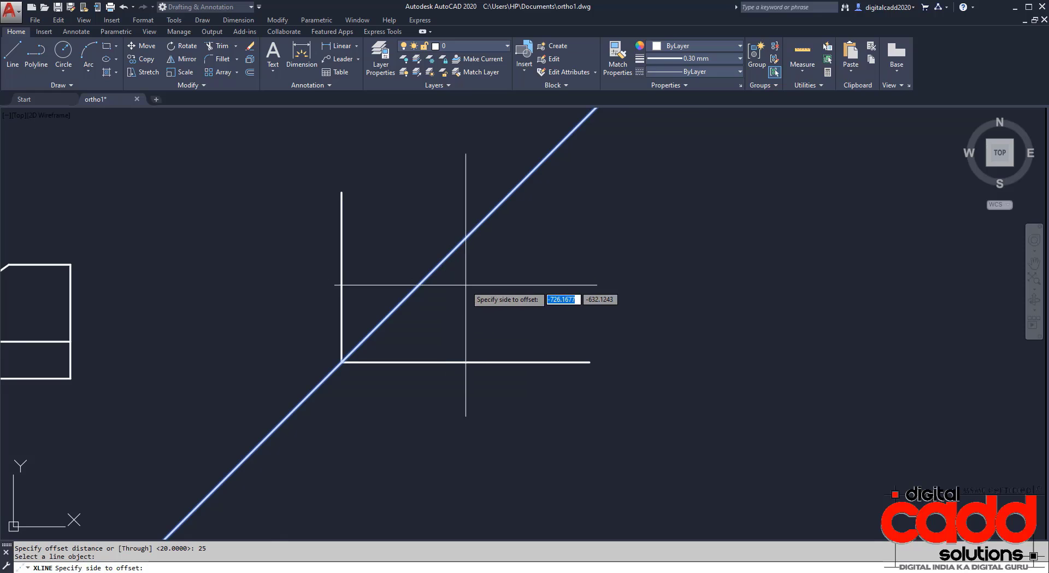
{"action": "left_click", "coordinate": [473, 292]}
{"action": "left_click", "coordinate": [511, 305]}
{"action": "left_click", "coordinate": [594, 355]}
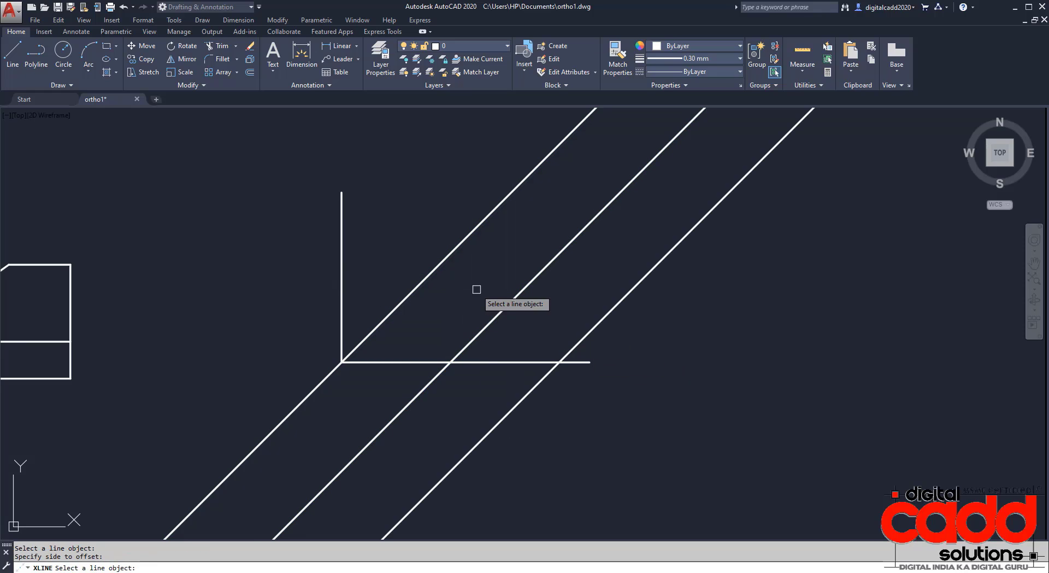
{"action": "left_click", "coordinate": [502, 200]}
{"action": "left_click", "coordinate": [497, 196]}
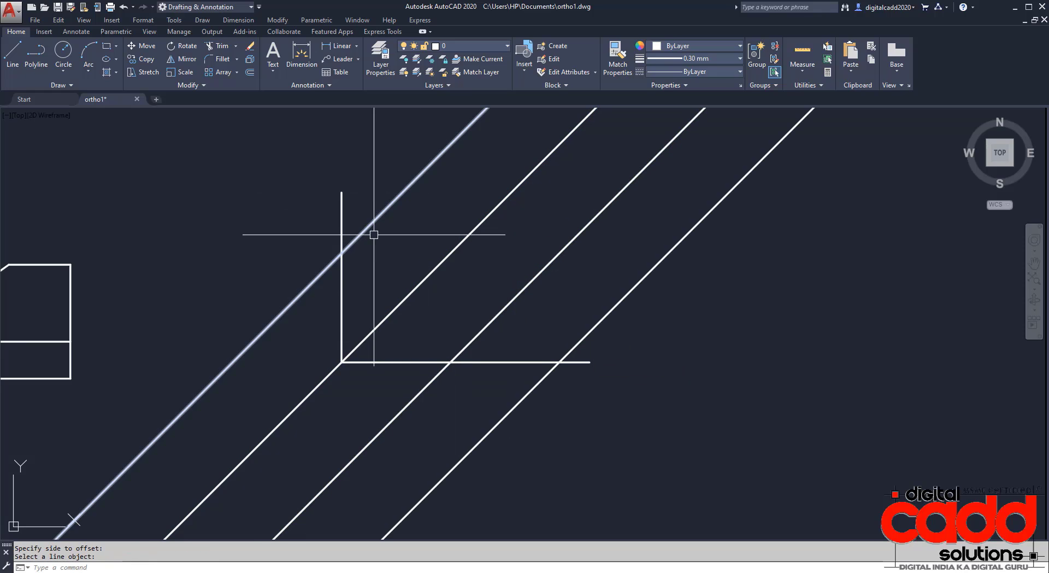
{"action": "key", "text": "Return"}
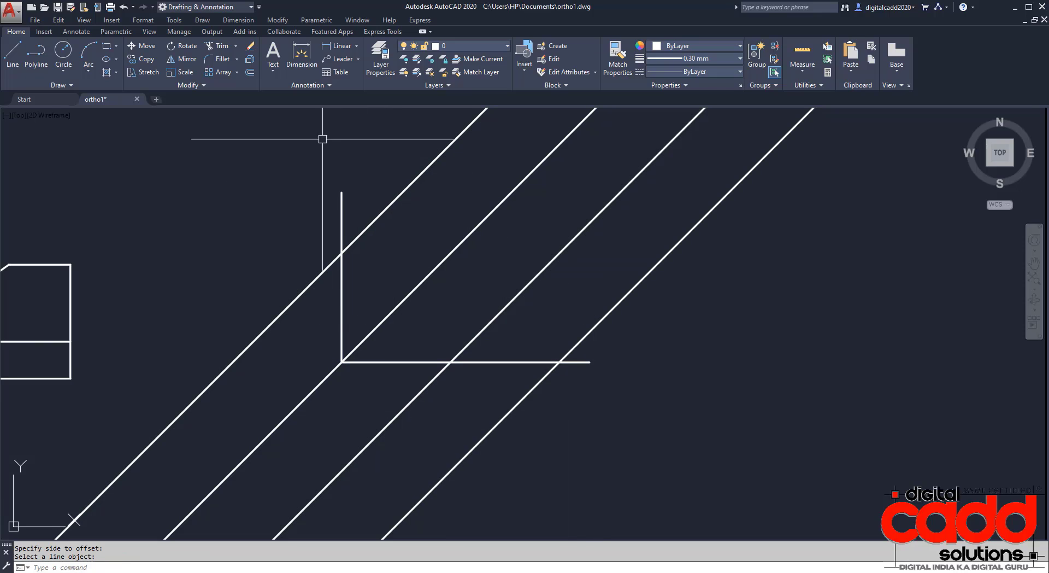
Step: Use the Offset command at distance 25 to add three more parallel lines beyond the lowest angled construction line
{"action": "left_click", "coordinate": [250, 73]}
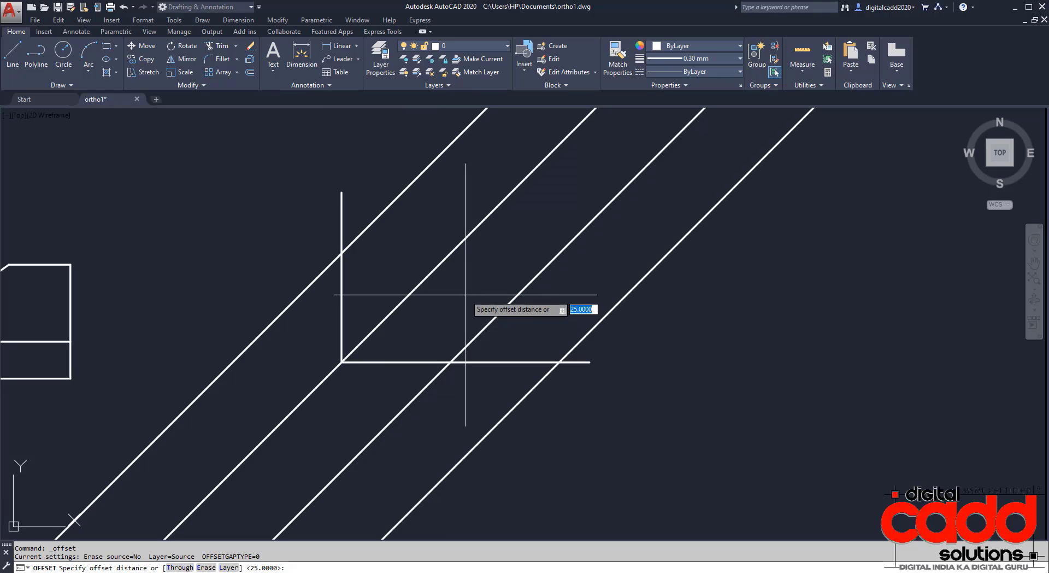
{"action": "key", "text": "Return"}
{"action": "left_click", "coordinate": [617, 302]}
{"action": "left_click", "coordinate": [649, 333]}
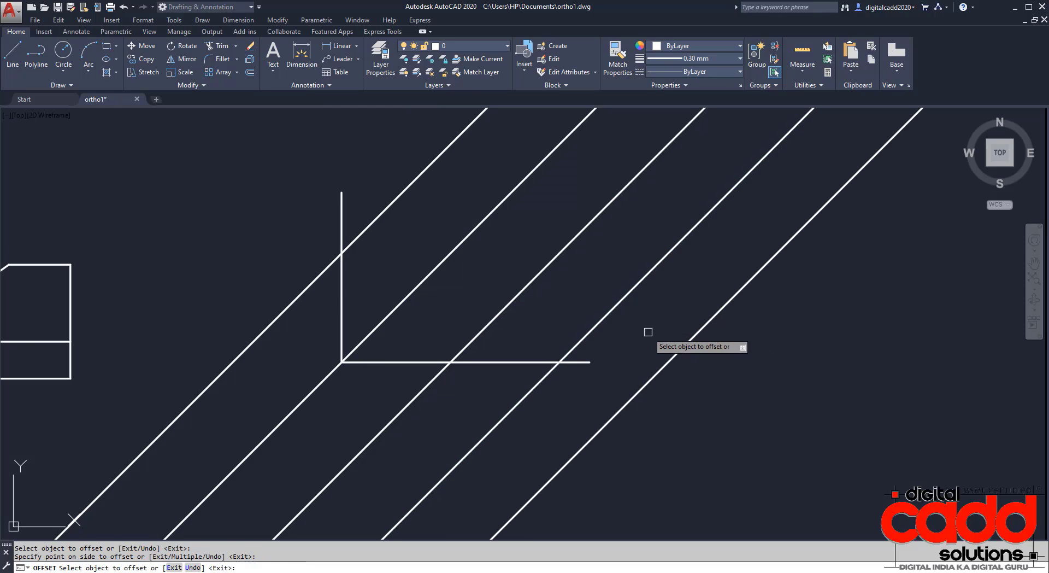
{"action": "left_click", "coordinate": [679, 352]}
{"action": "left_click", "coordinate": [716, 373]}
{"action": "left_click", "coordinate": [757, 393]}
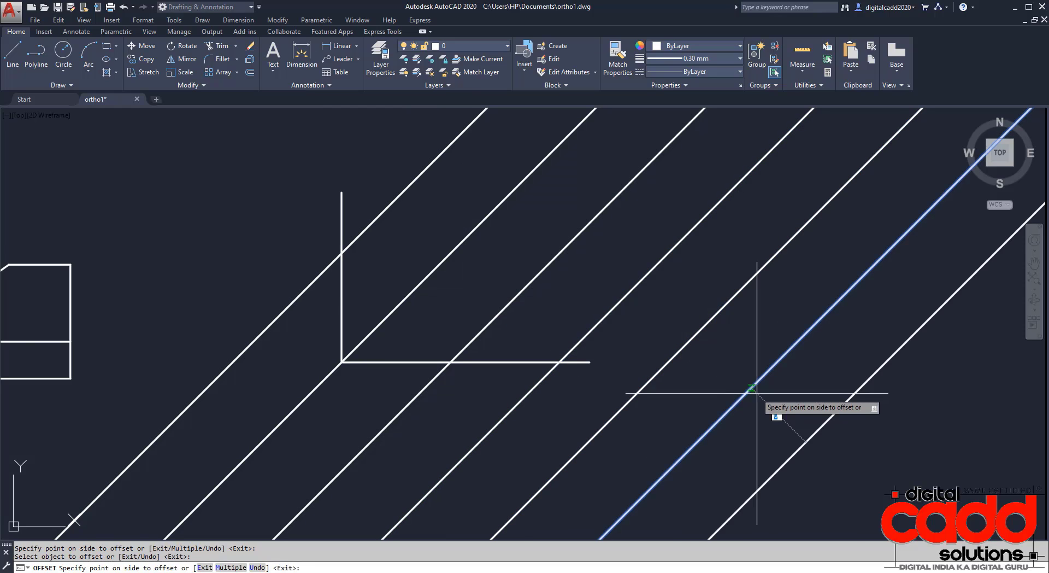
{"action": "left_click", "coordinate": [755, 395]}
Step: Erase the L shape and all the angled construction lines, keeping only the front view
{"action": "scroll", "coordinate": [596, 381], "scroll_direction": "down", "scroll_amount": 5}
{"action": "left_click", "coordinate": [732, 473]}
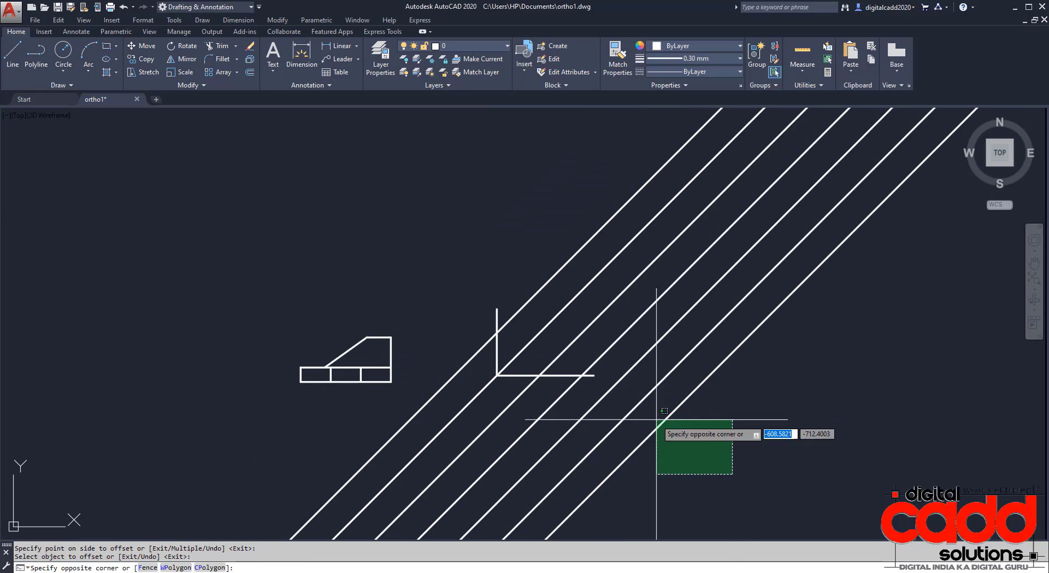
{"action": "left_click", "coordinate": [463, 253]}
{"action": "type", "text": "e"}
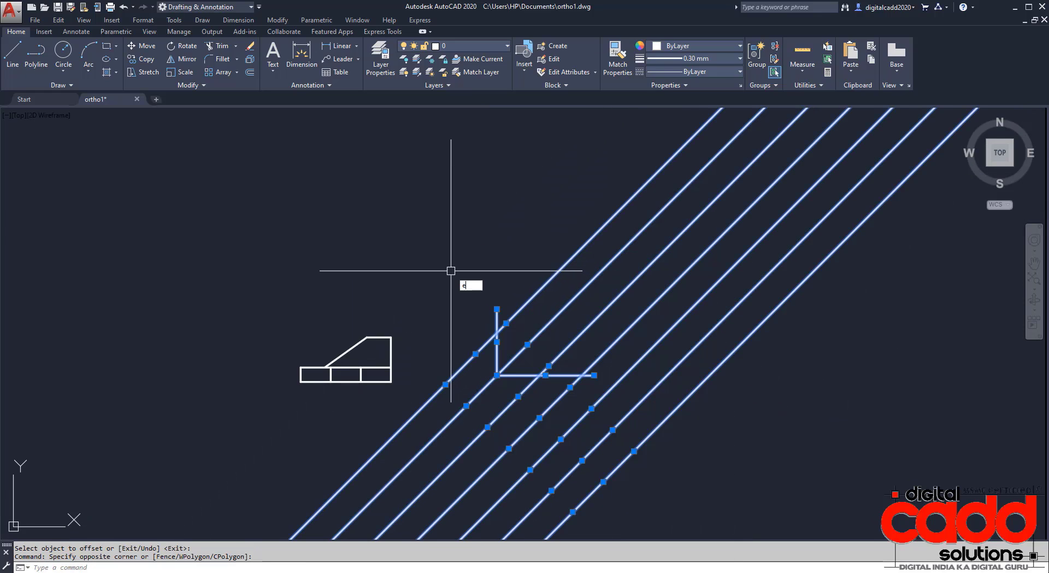
{"action": "key", "text": "Return"}
Step: Draw a horizontal ray extending rightward from a free point to the lower right of the front view
{"action": "scroll", "coordinate": [349, 370], "scroll_direction": "up", "scroll_amount": 3}
{"action": "middle_click_drag", "start_coordinate": [467, 428], "coordinate": [383, 393]}
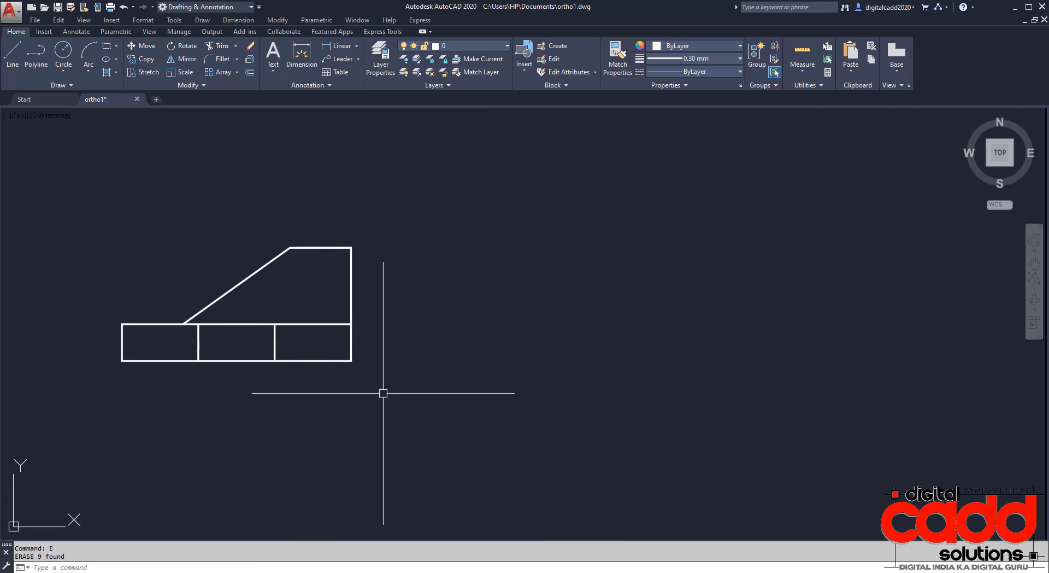
{"action": "left_click", "coordinate": [60, 85]}
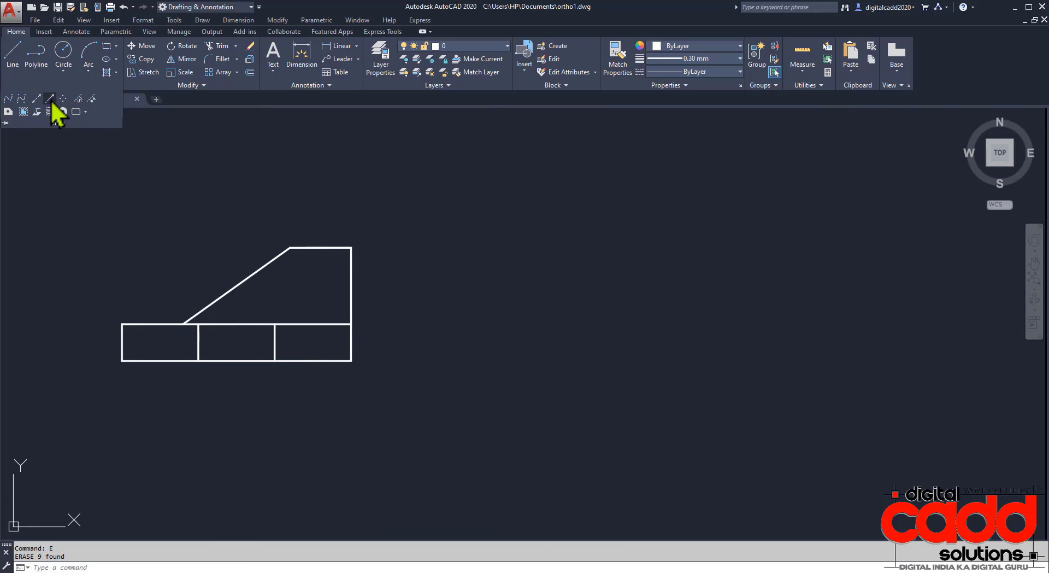
{"action": "left_click", "coordinate": [49, 99]}
{"action": "left_click", "coordinate": [613, 389]}
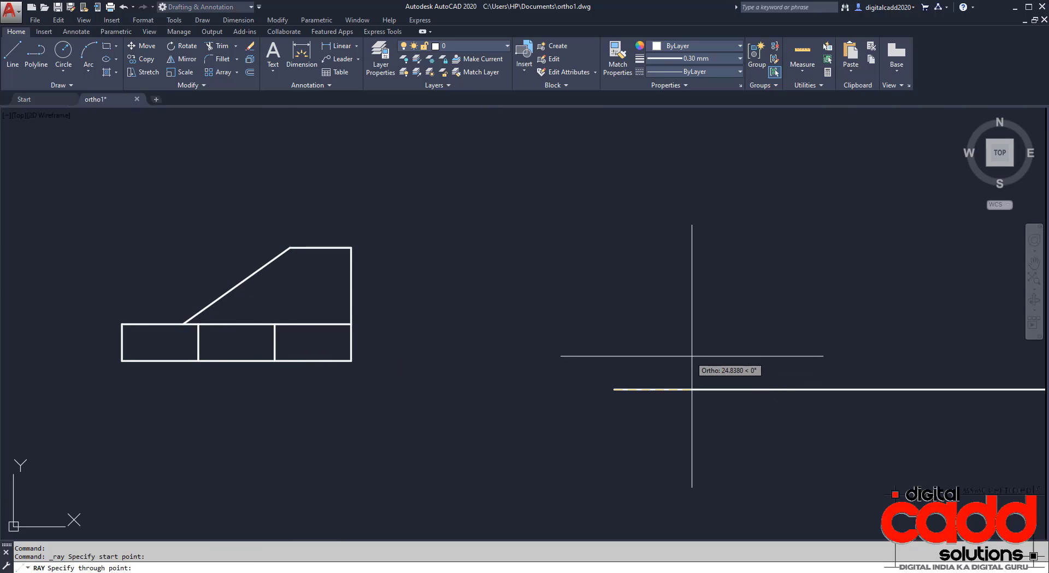
{"action": "left_click", "coordinate": [731, 378]}
{"action": "key", "text": "Return"}
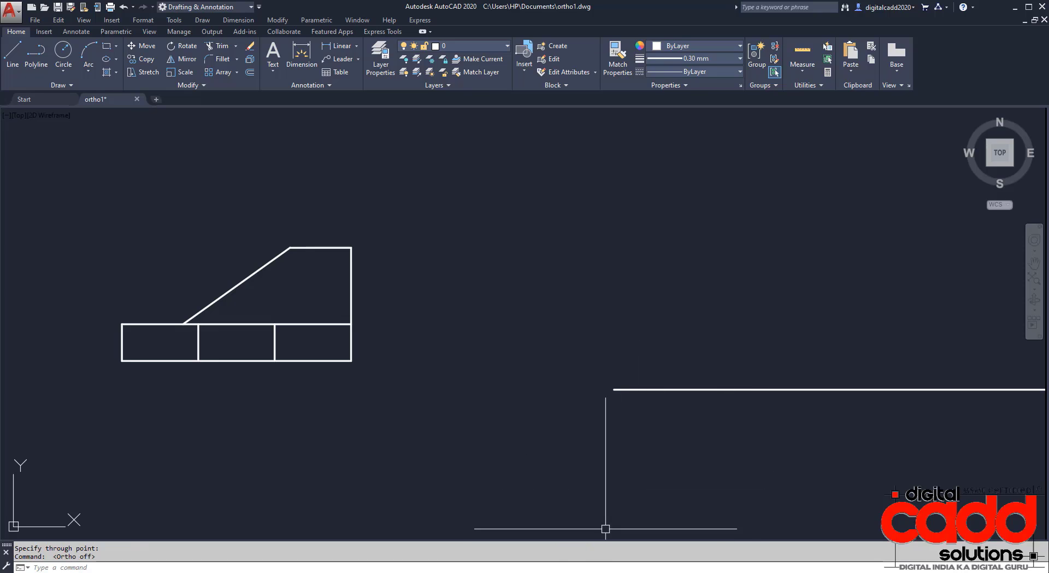
Step: Draw a fan of rays in all directions from the horizontal ray's start point
{"action": "key", "text": "Return"}
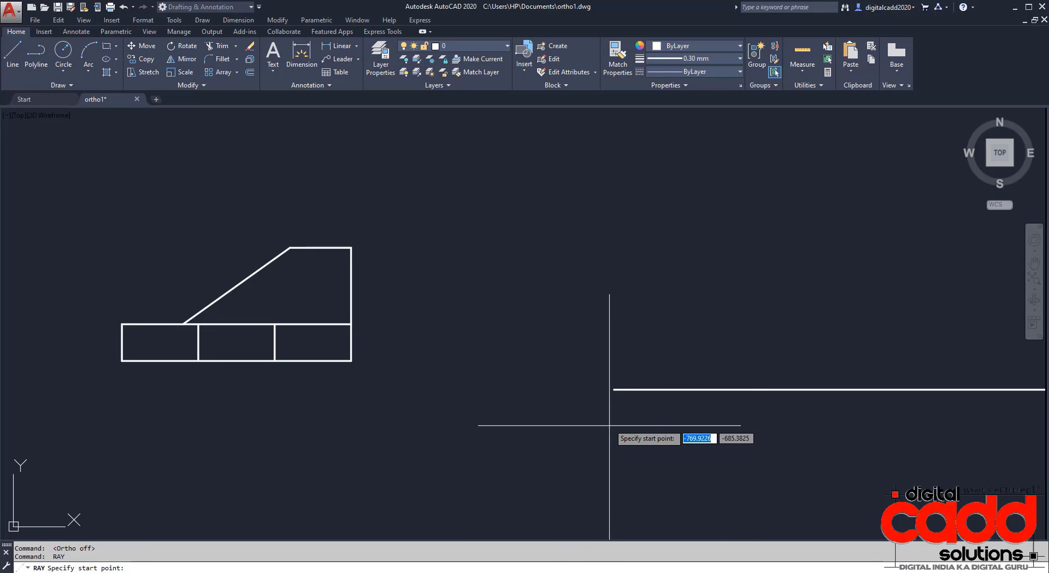
{"action": "left_click", "coordinate": [613, 390]}
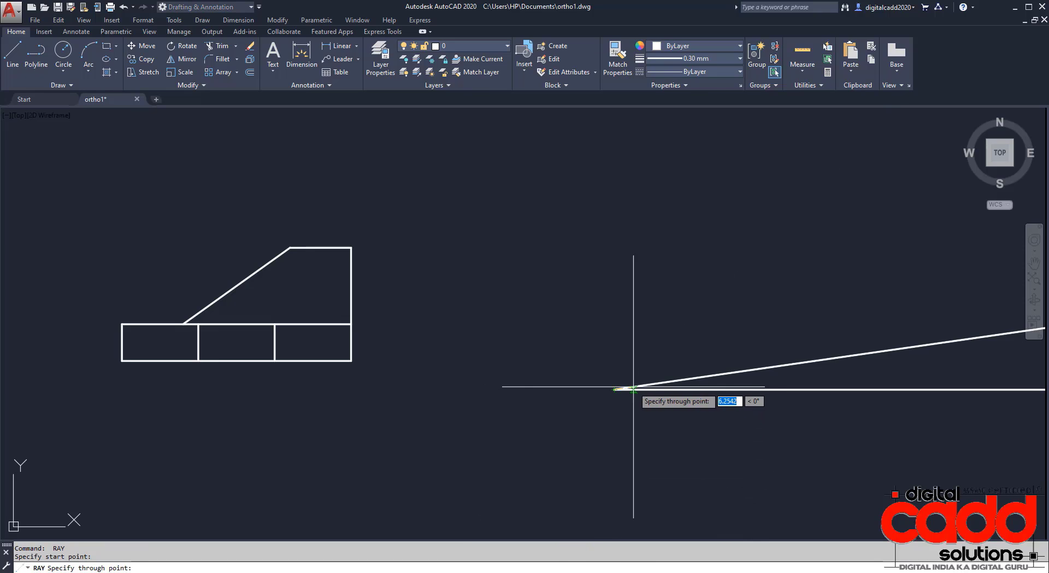
{"action": "left_click", "coordinate": [677, 366]}
{"action": "left_click", "coordinate": [687, 327]}
{"action": "left_click", "coordinate": [663, 315]}
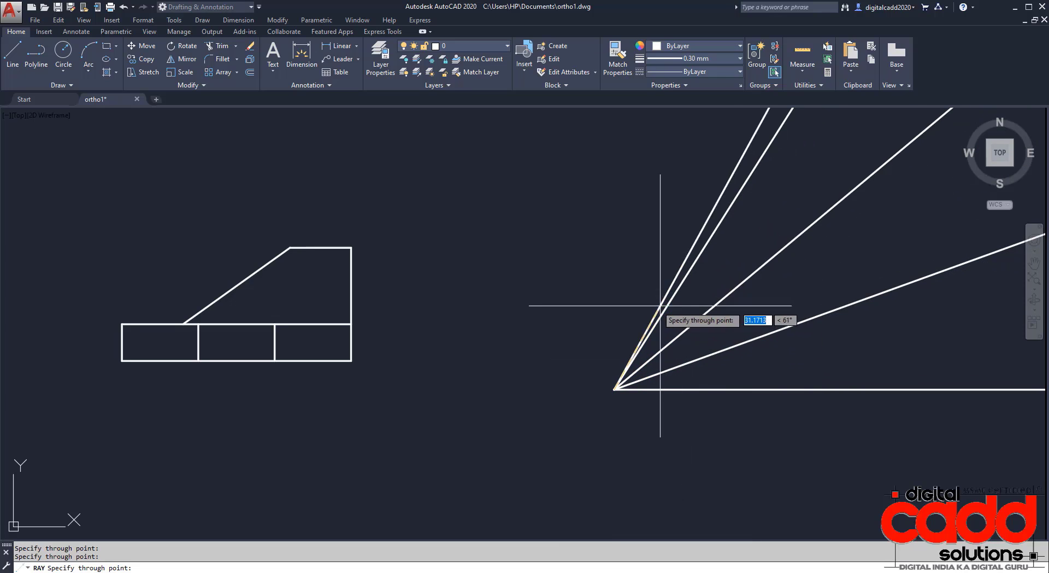
{"action": "left_click", "coordinate": [642, 303]}
{"action": "left_click", "coordinate": [627, 297]}
{"action": "left_click", "coordinate": [574, 295]}
{"action": "left_click", "coordinate": [549, 312]}
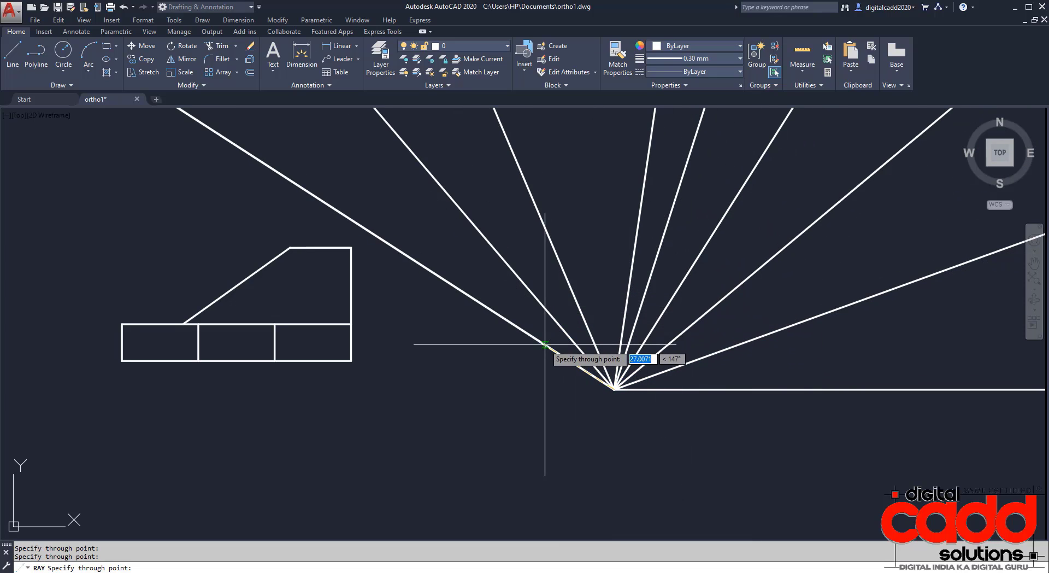
{"action": "left_click", "coordinate": [545, 345]}
{"action": "left_click", "coordinate": [542, 398]}
{"action": "left_click", "coordinate": [551, 435]}
{"action": "left_click", "coordinate": [591, 463]}
{"action": "left_click", "coordinate": [644, 465]}
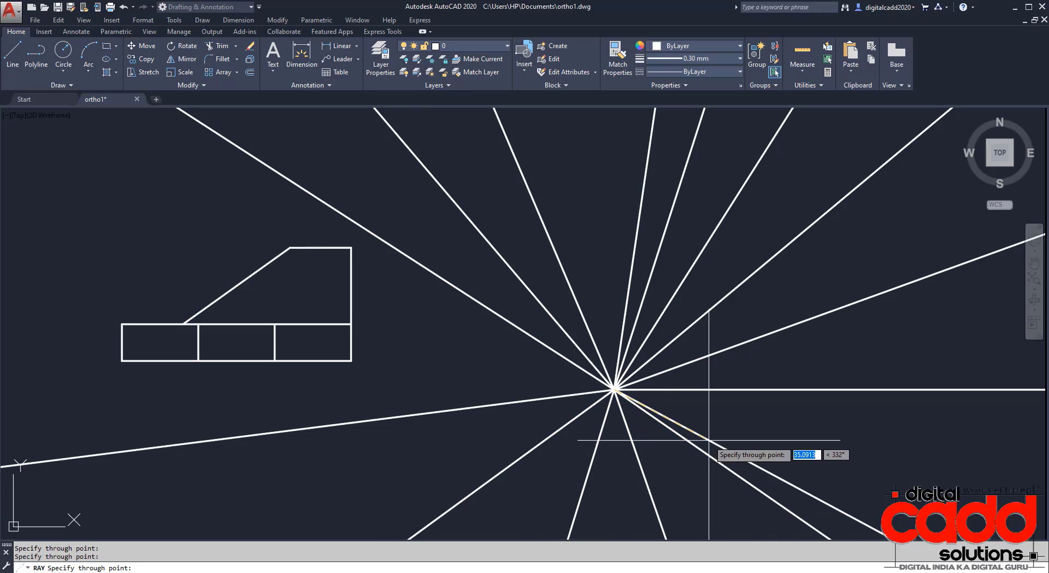
{"action": "left_click", "coordinate": [707, 449]}
{"action": "left_click", "coordinate": [501, 362]}
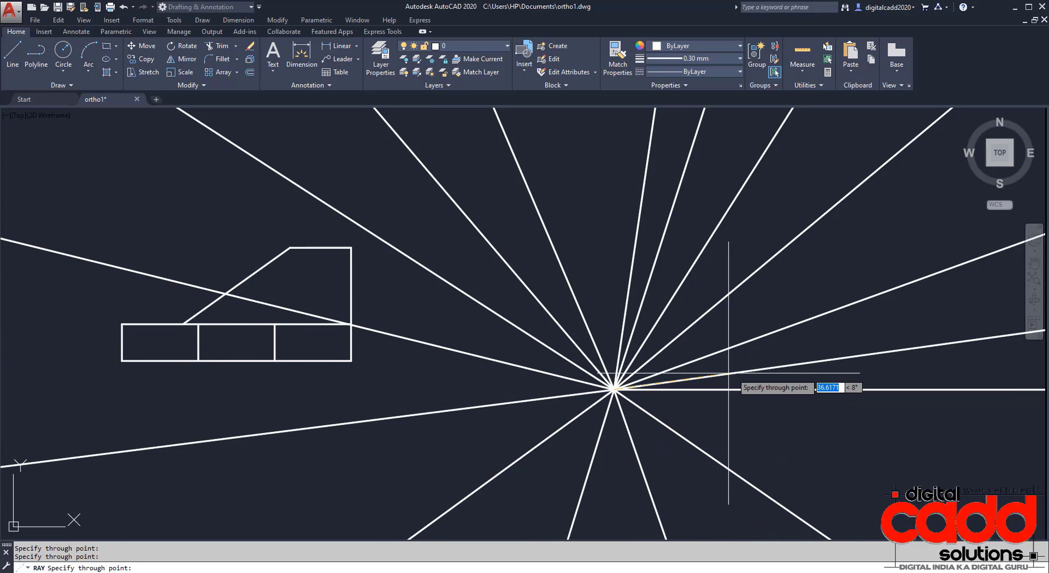
{"action": "left_click", "coordinate": [777, 430]}
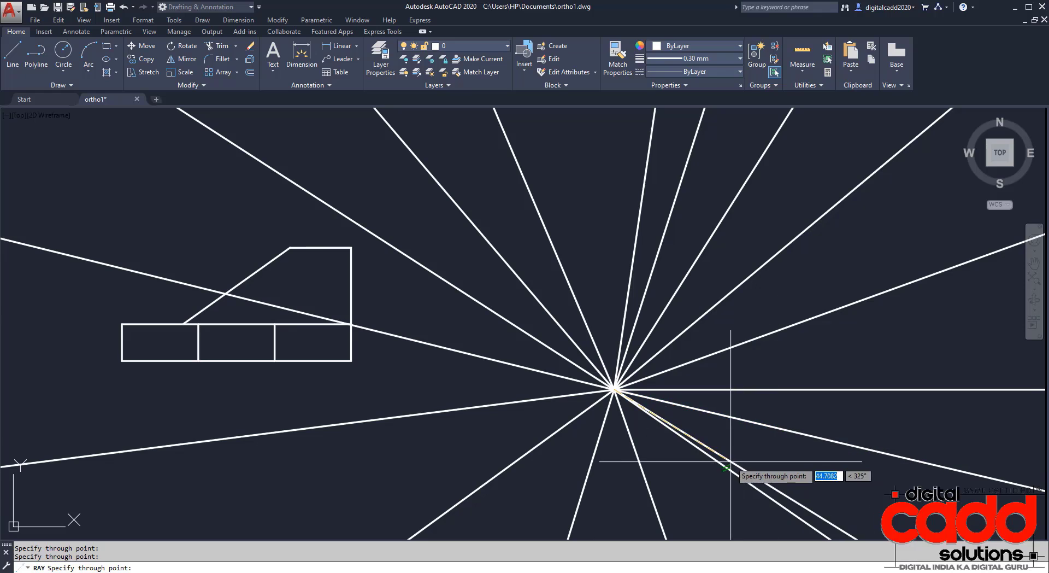
{"action": "left_click", "coordinate": [684, 480]}
{"action": "left_click", "coordinate": [480, 442]}
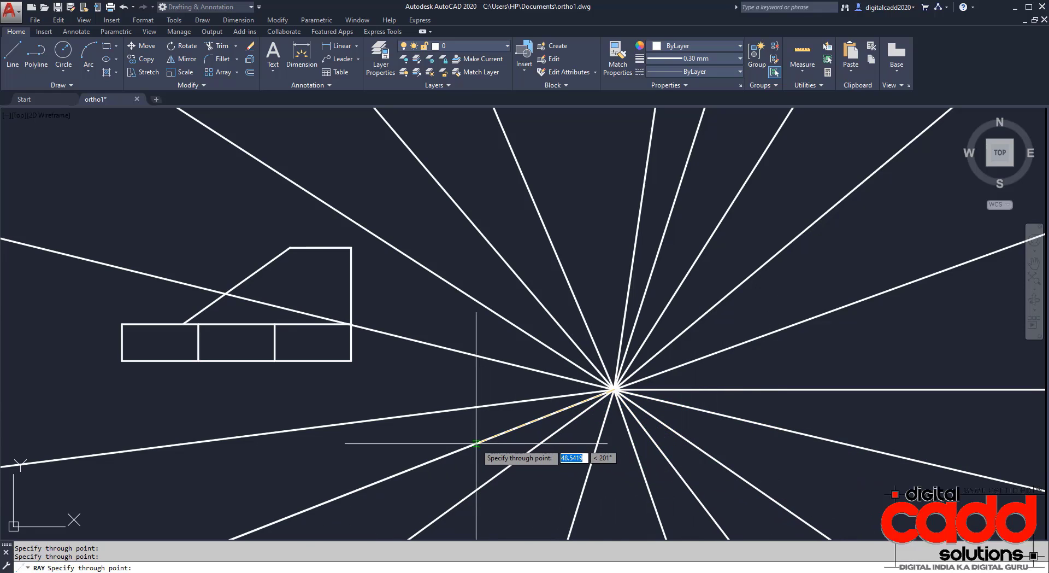
{"action": "key", "text": "Return"}
Step: Erase all the rays radiating from the common start point beside the front view
{"action": "left_click", "coordinate": [705, 427]}
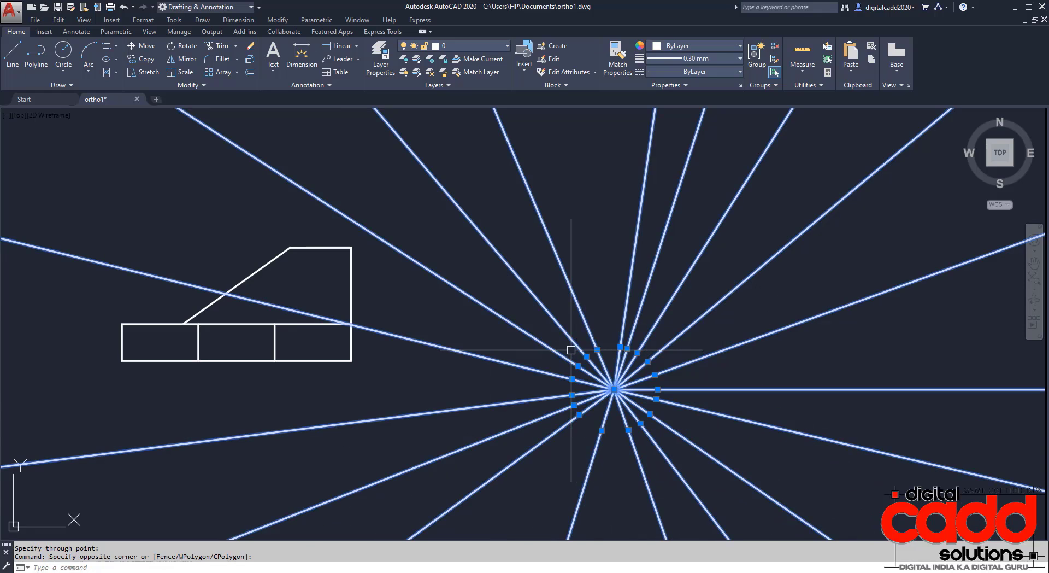
{"action": "left_click", "coordinate": [598, 354]}
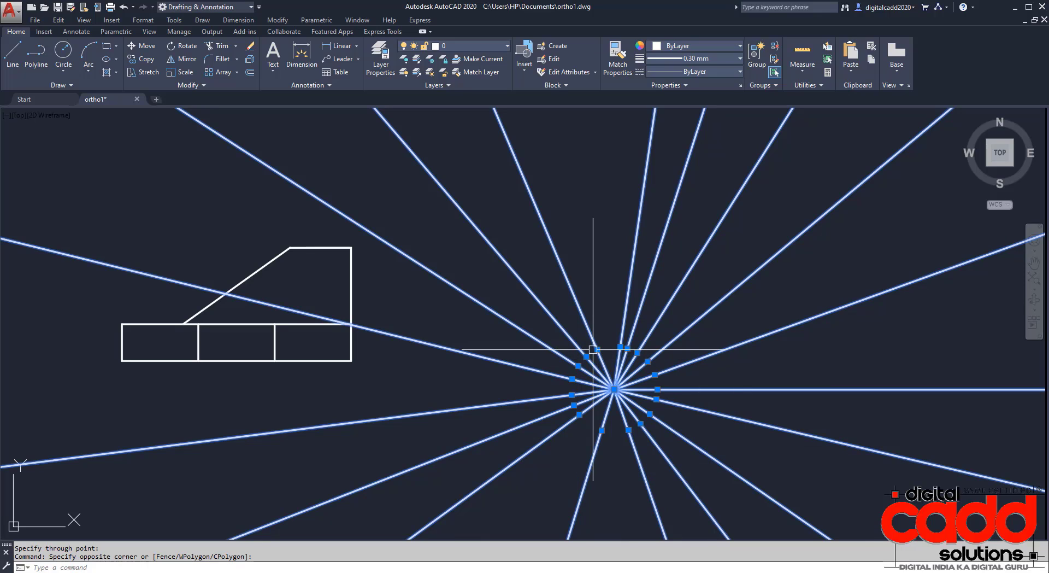
{"action": "key", "text": "Return"}
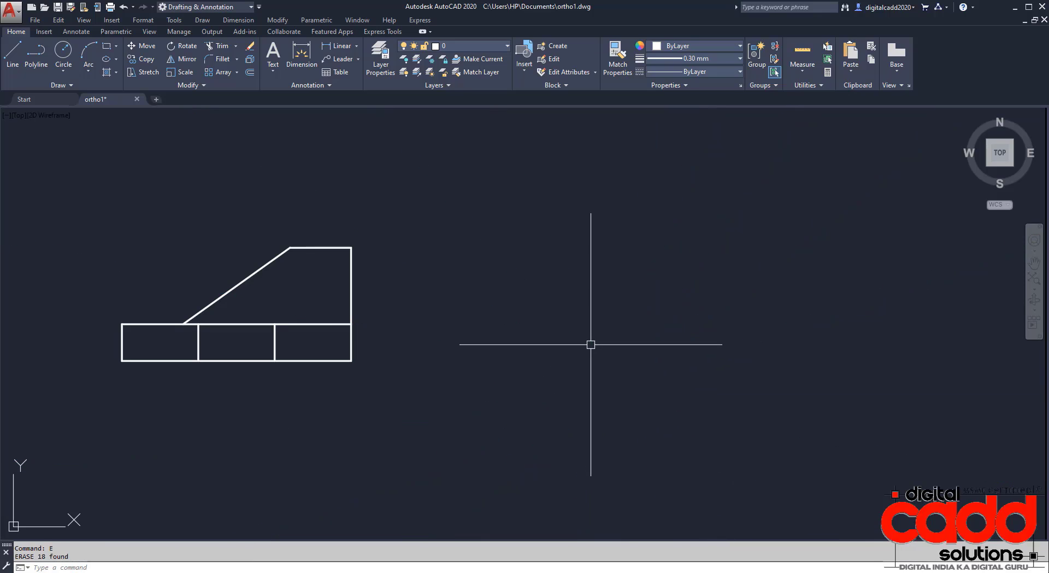
Step: Draw a vertical ray downward from the front view's lower-left corner
{"action": "middle_click_drag", "start_coordinate": [290, 386], "coordinate": [388, 402]}
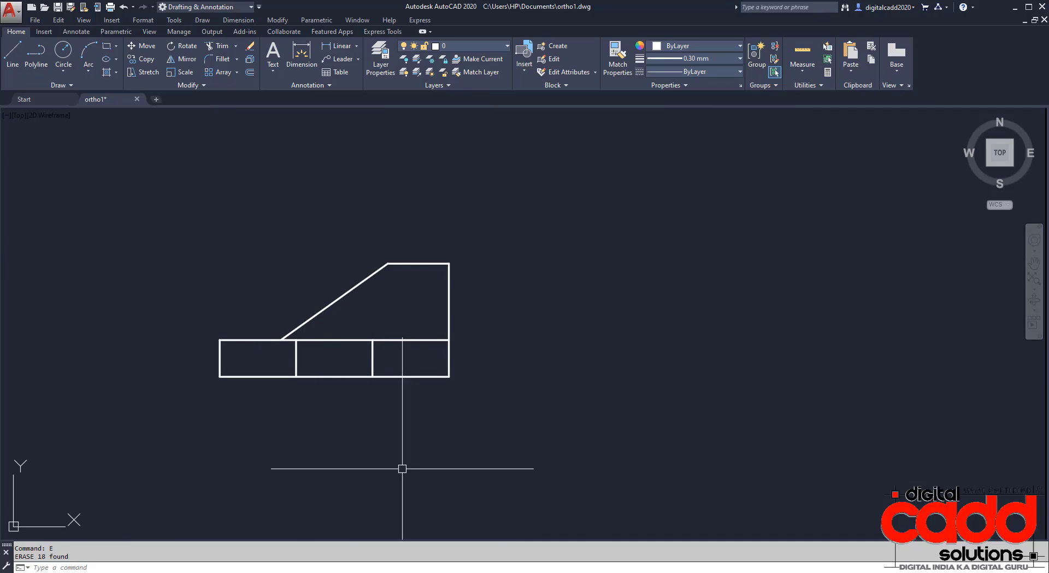
{"action": "mouse_move", "coordinate": [402, 468]}
{"action": "middle_mouse_down"}
{"action": "mouse_move", "coordinate": [443, 387]}
{"action": "mouse_move", "coordinate": [439, 361]}
{"action": "middle_mouse_up"}
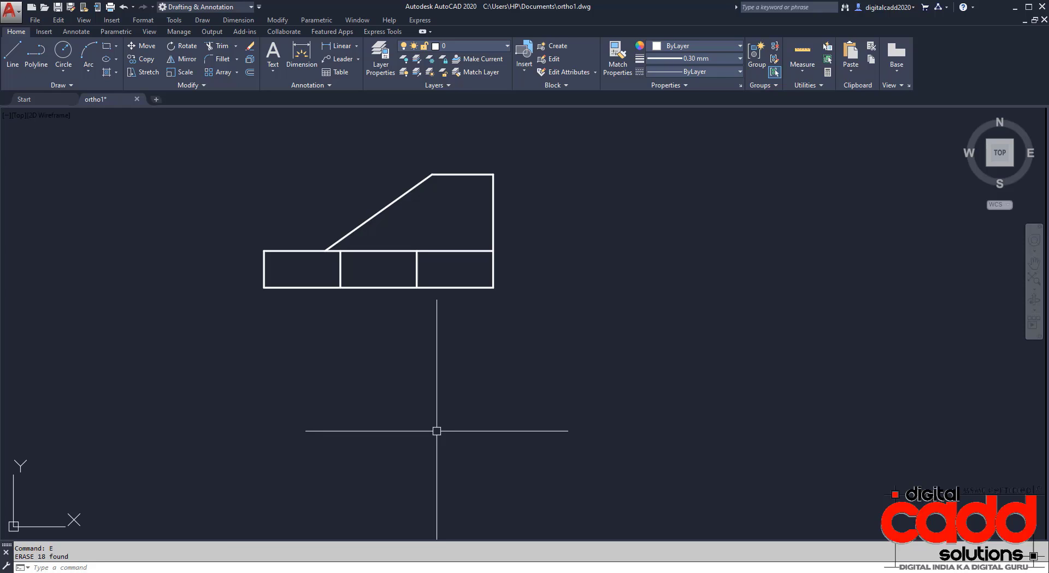
{"action": "type", "text": "ay"}
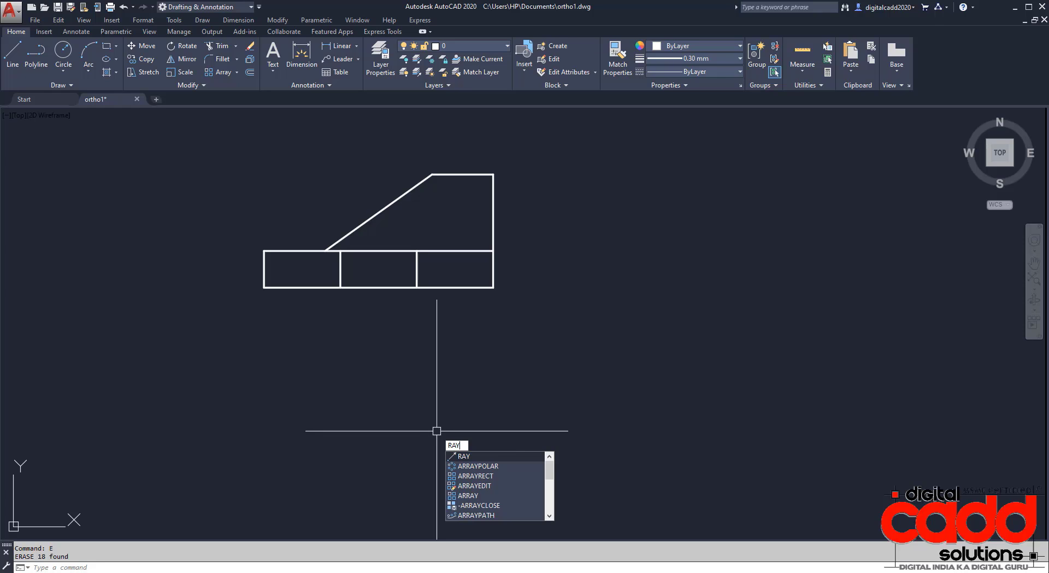
{"action": "key", "text": "Return"}
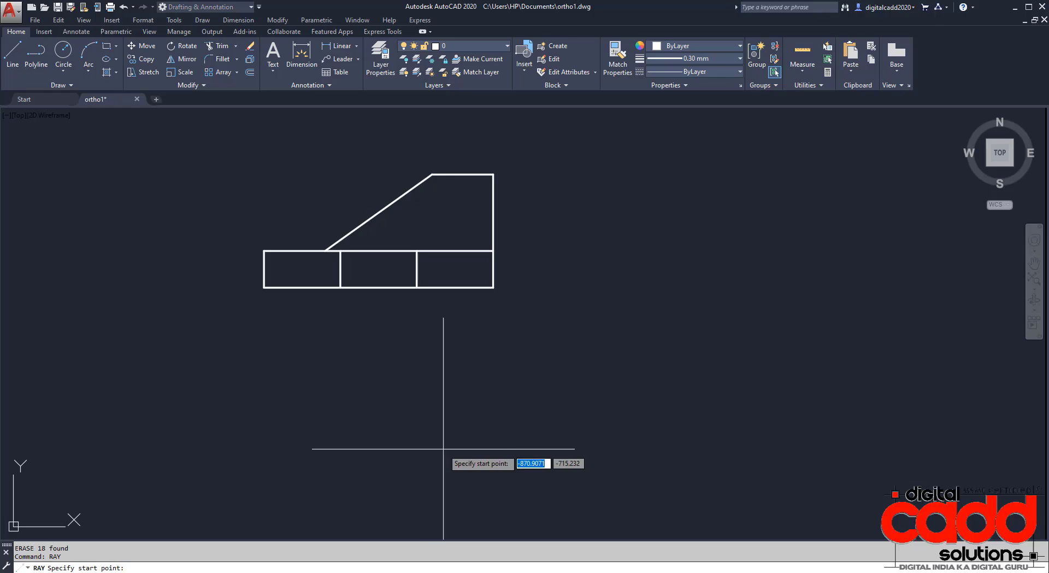
{"action": "left_click", "coordinate": [264, 286]}
{"action": "left_click", "coordinate": [272, 350]}
{"action": "key", "text": "Return"}
{"action": "key", "text": "Return"}
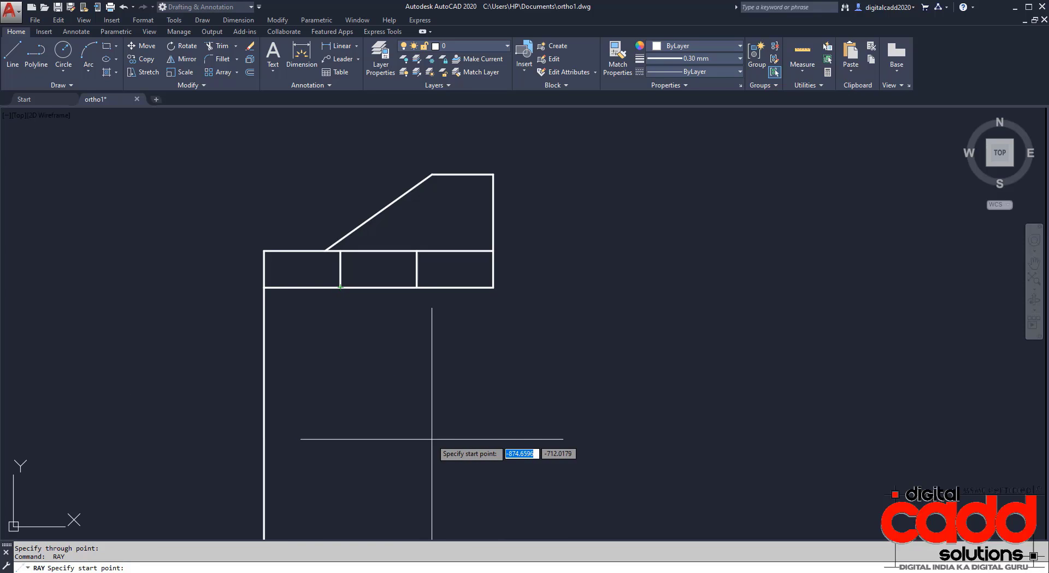
{"action": "key", "text": "Escape"}
Step: Erase the vertical ray below the front view's lower-left corner
{"action": "left_click", "coordinate": [334, 385]}
{"action": "left_click", "coordinate": [229, 425]}
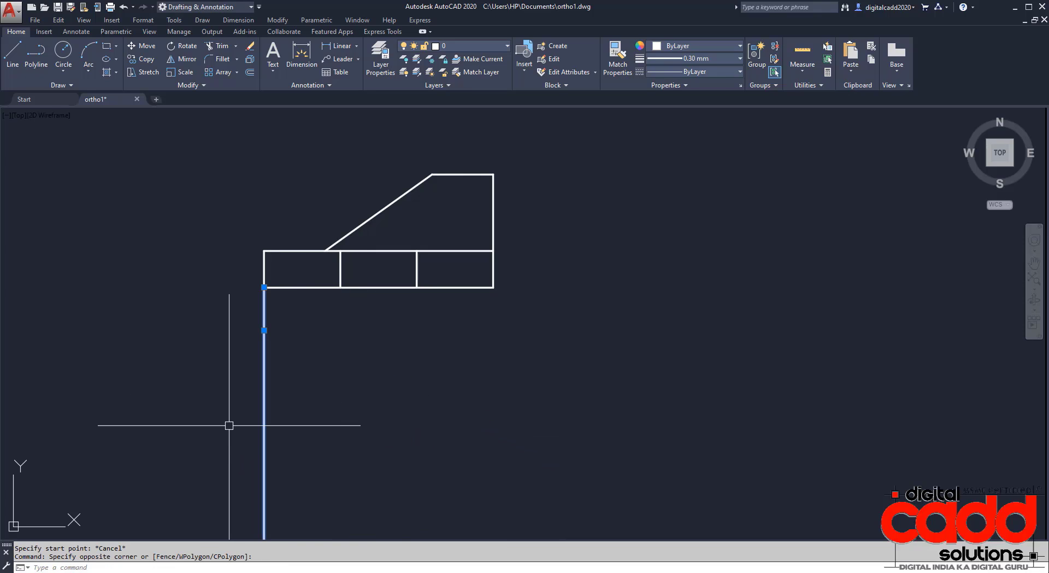
{"action": "type", "text": "e"}
{"action": "key", "text": "Return"}
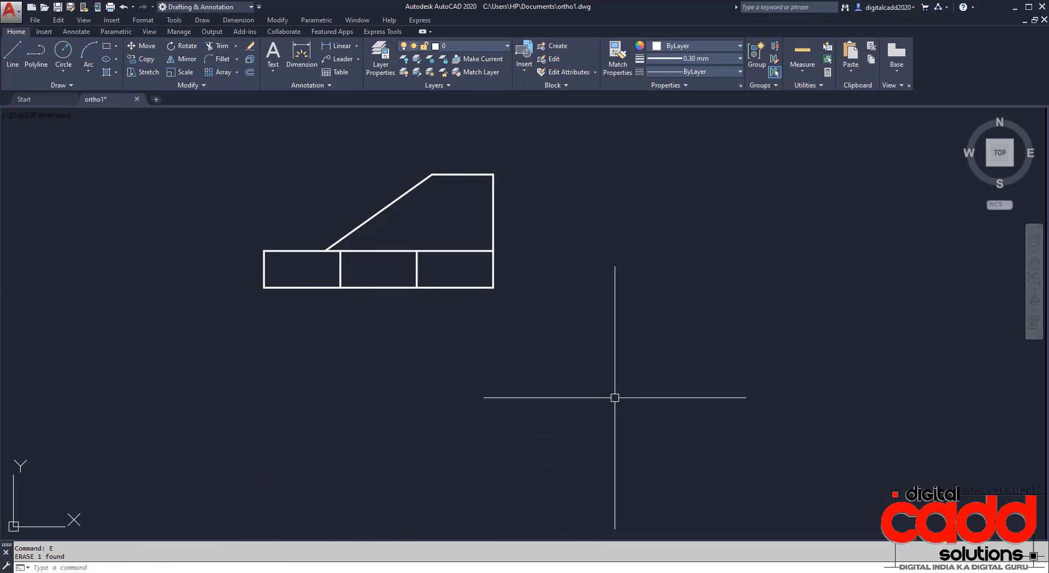
Step: Set the current object color to index color 8 and the lineweight to ByLayer
{"action": "left_click", "coordinate": [687, 48]}
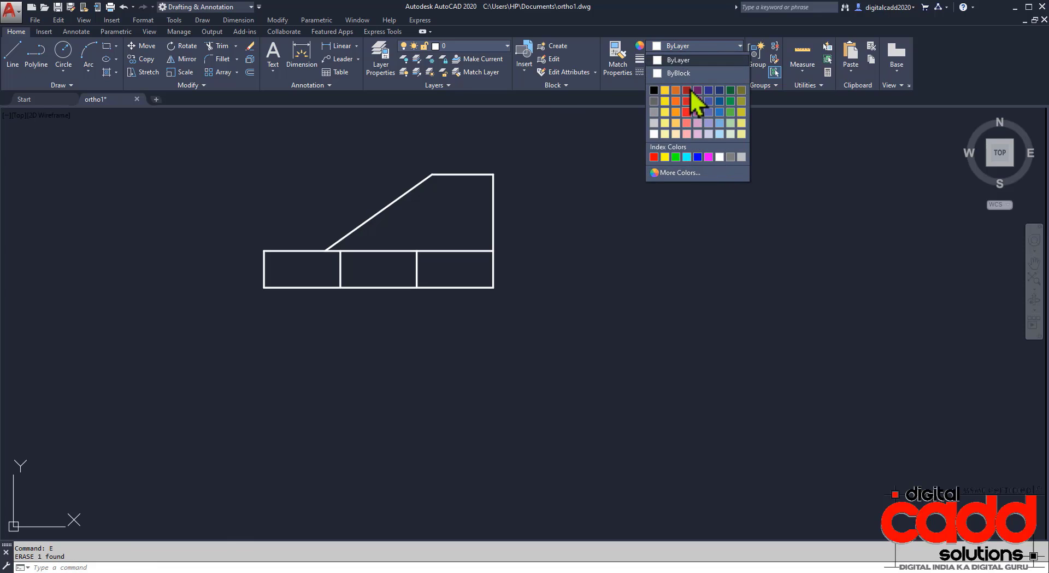
{"action": "left_click", "coordinate": [730, 157]}
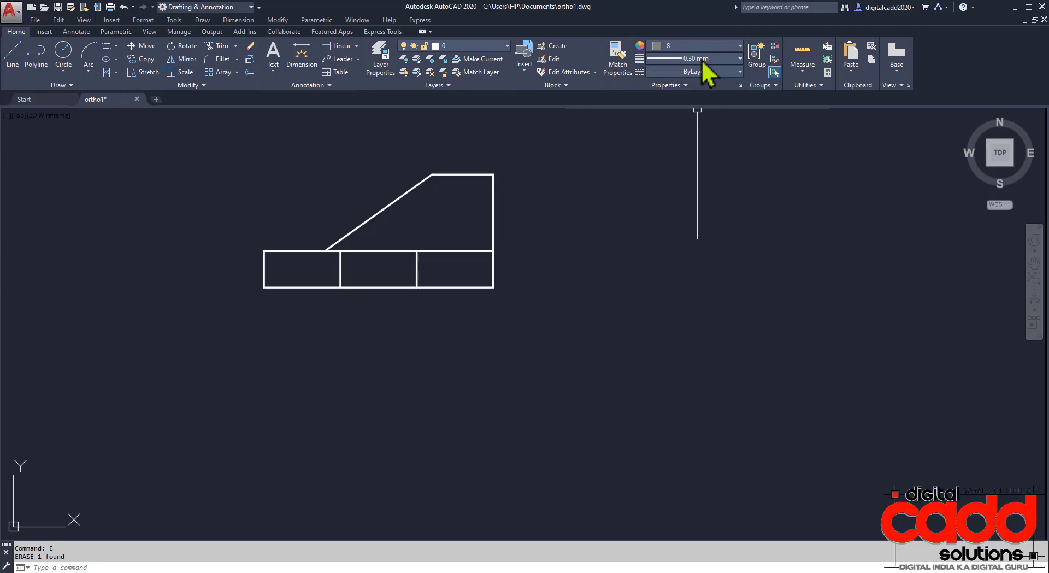
{"action": "left_click", "coordinate": [702, 61]}
{"action": "scroll", "coordinate": [695, 173], "scroll_direction": "up", "scroll_amount": 4}
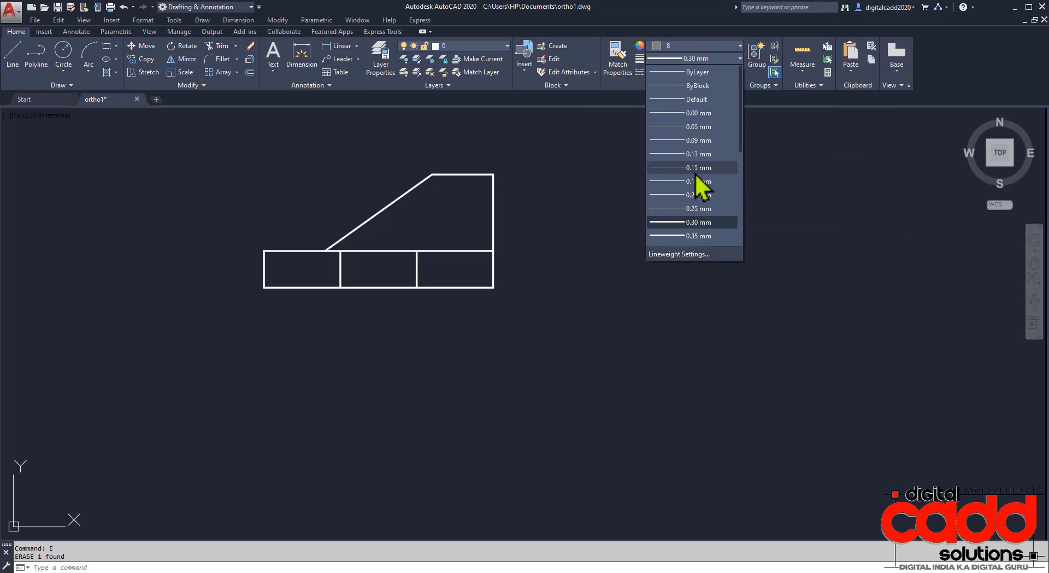
{"action": "left_click", "coordinate": [715, 74]}
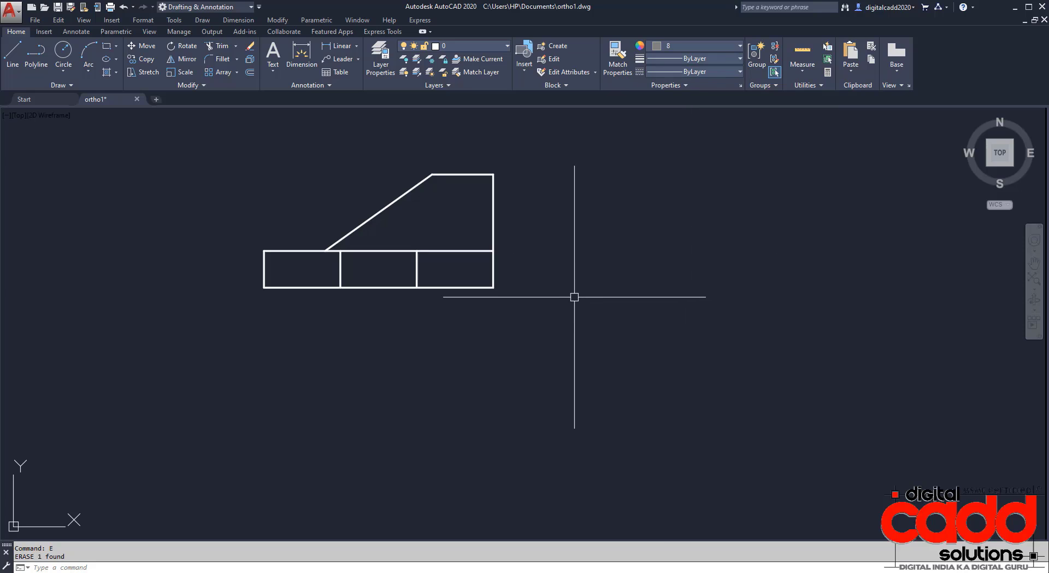
Step: With Ortho on, draw downward projection rays from the front view's lower-left corner and the foot of its first vertical divider
{"action": "type", "text": "RAy"}
{"action": "key", "text": "Return"}
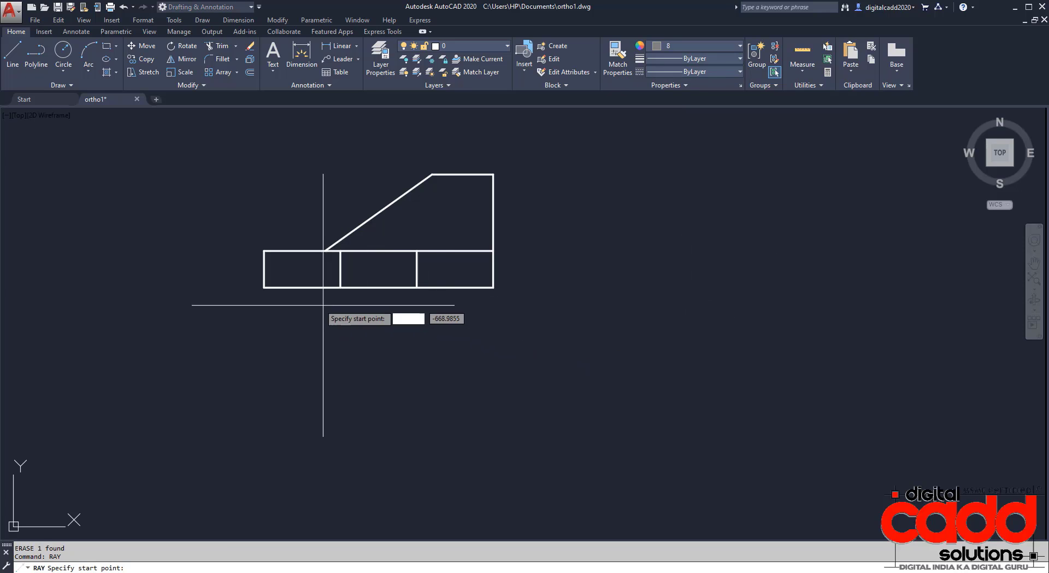
{"action": "left_click", "coordinate": [264, 287]}
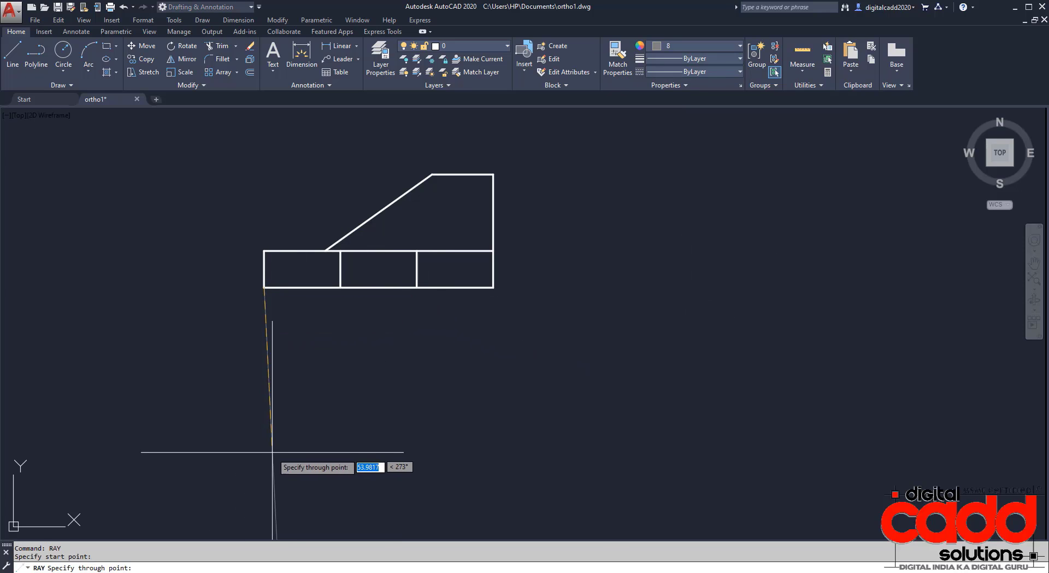
{"action": "key", "text": "F8"}
{"action": "left_click", "coordinate": [346, 519]}
{"action": "key", "text": "Return"}
{"action": "key", "text": "Return"}
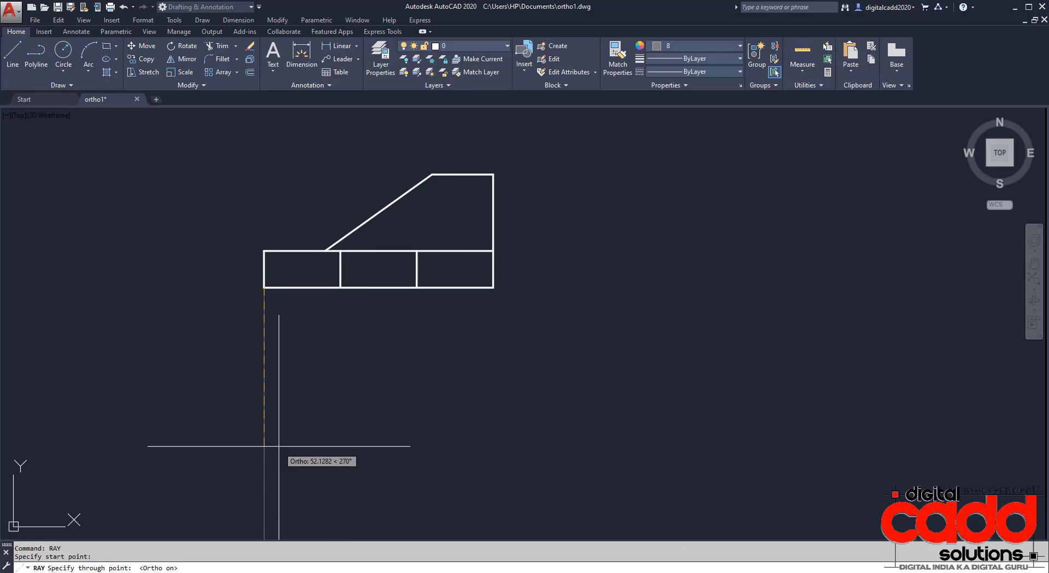
{"action": "left_click", "coordinate": [340, 287]}
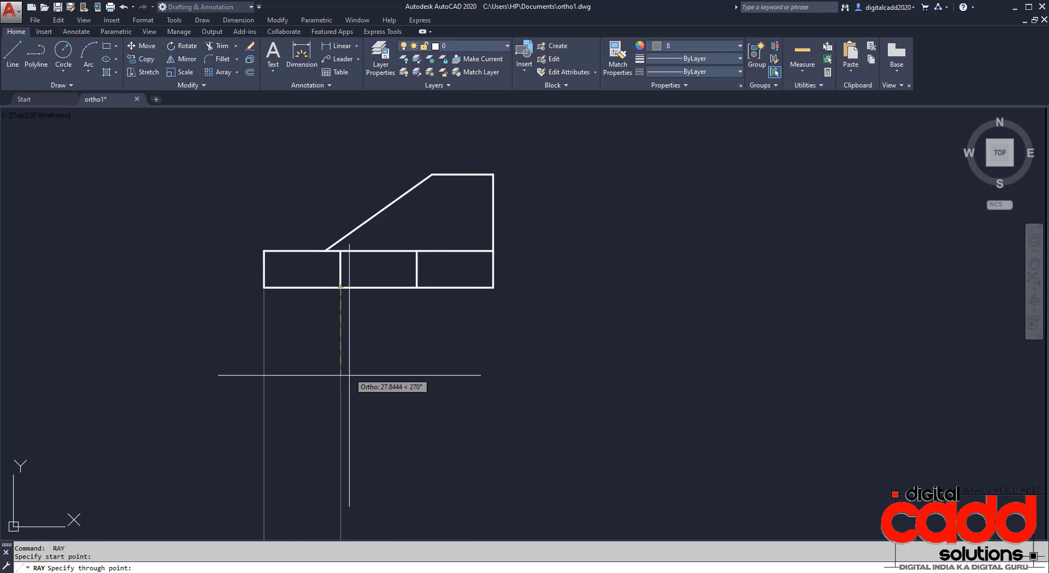
{"action": "left_click", "coordinate": [341, 375]}
{"action": "key", "text": "Return"}
Step: Draw downward projection rays from the foot of the second vertical divider and the front view's lower-right corner
{"action": "key", "text": "Return"}
{"action": "left_click", "coordinate": [417, 287]}
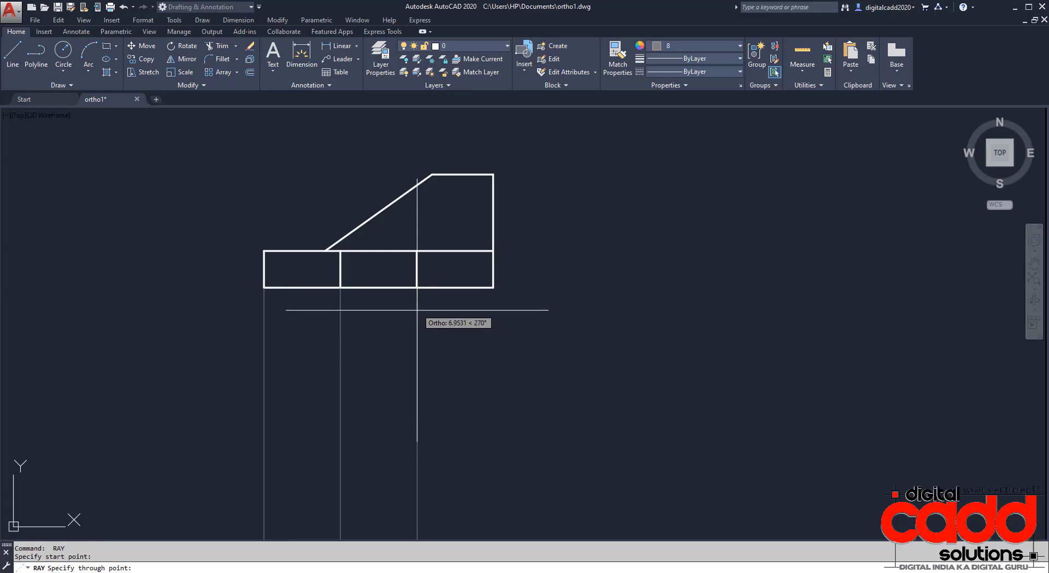
{"action": "left_click", "coordinate": [417, 367]}
{"action": "key", "text": "Return"}
{"action": "key", "text": "Return"}
{"action": "left_click", "coordinate": [493, 287]}
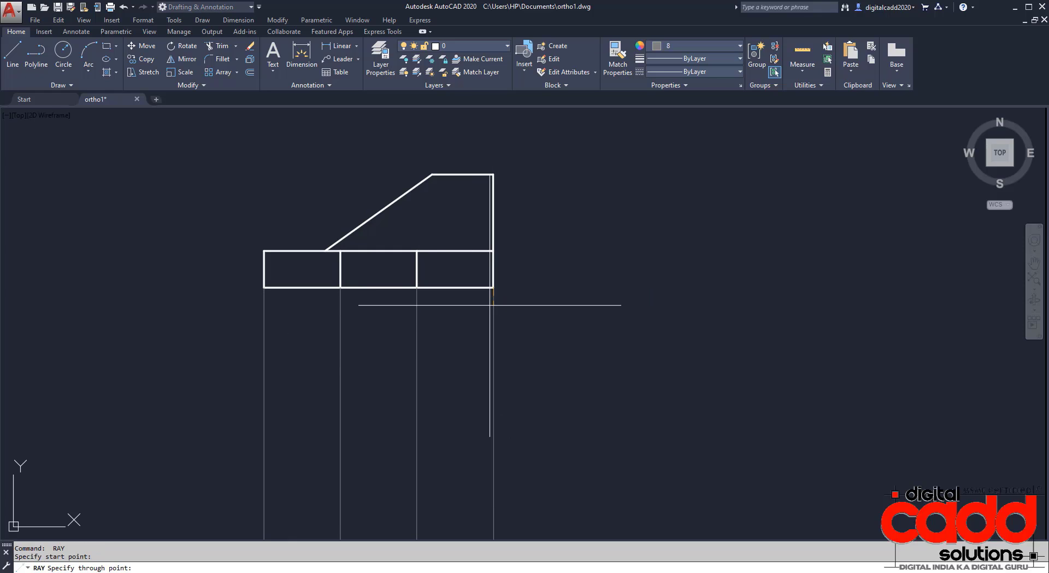
{"action": "left_click", "coordinate": [494, 429]}
{"action": "key", "text": "Return"}
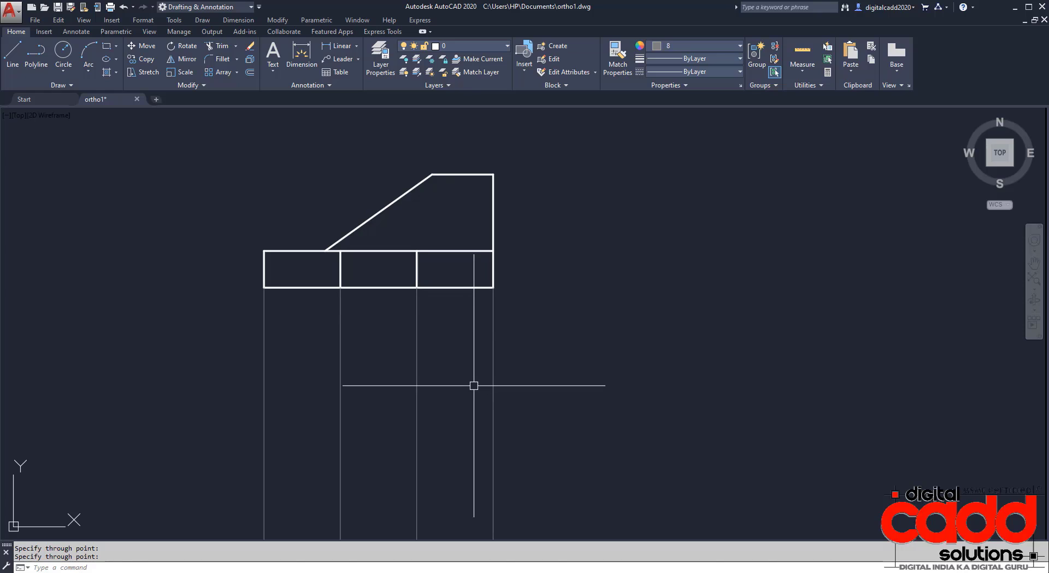
Step: Offset the front view's base line 25 downward to place the top view's upper edge
{"action": "key", "text": "Return"}
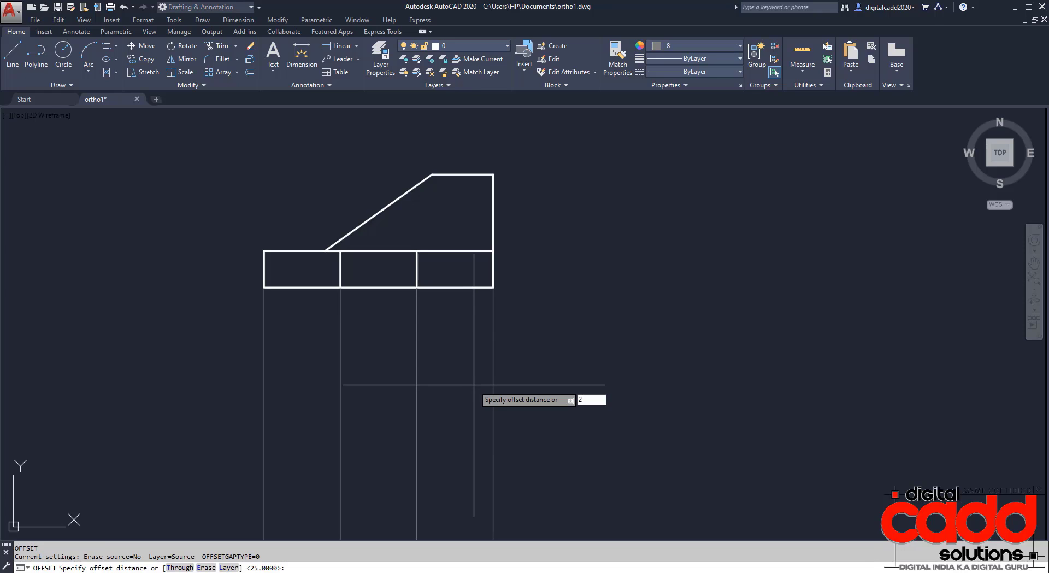
{"action": "type", "text": "25"}
{"action": "key", "text": "Return"}
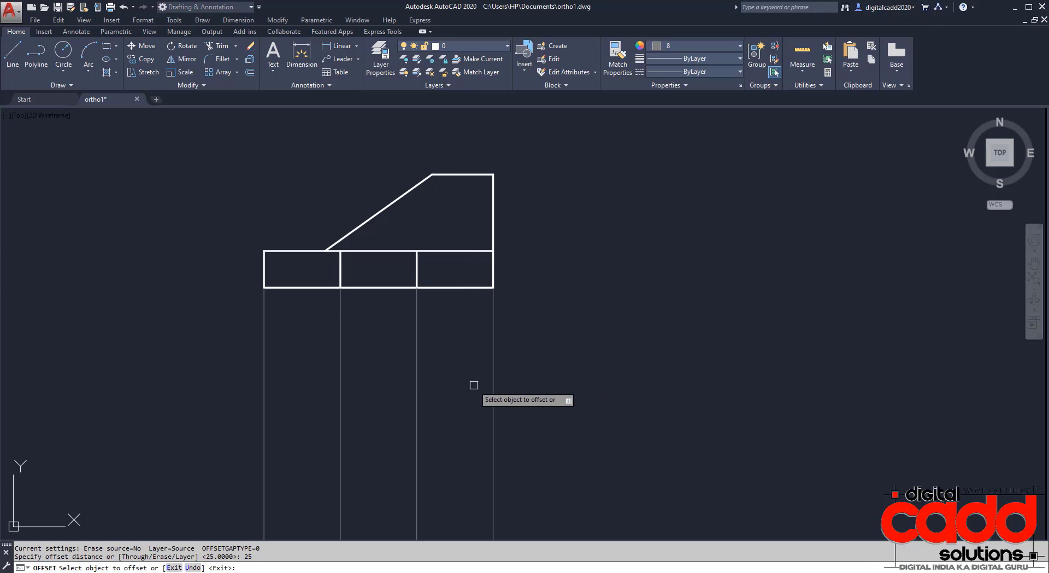
{"action": "left_click", "coordinate": [463, 288]}
{"action": "left_click", "coordinate": [475, 417]}
{"action": "middle_click_drag", "start_coordinate": [475, 423], "coordinate": [487, 363]}
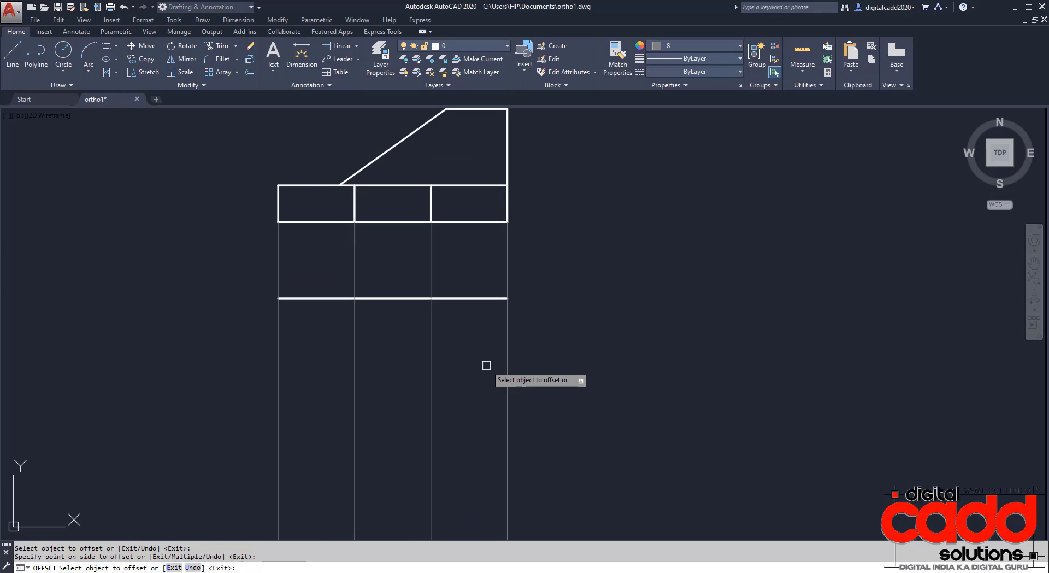
Step: Check the block's depth in the reference PDF and offset the top view's upper edge 50 downward for its lower edge
{"action": "key", "text": "alt+Tab"}
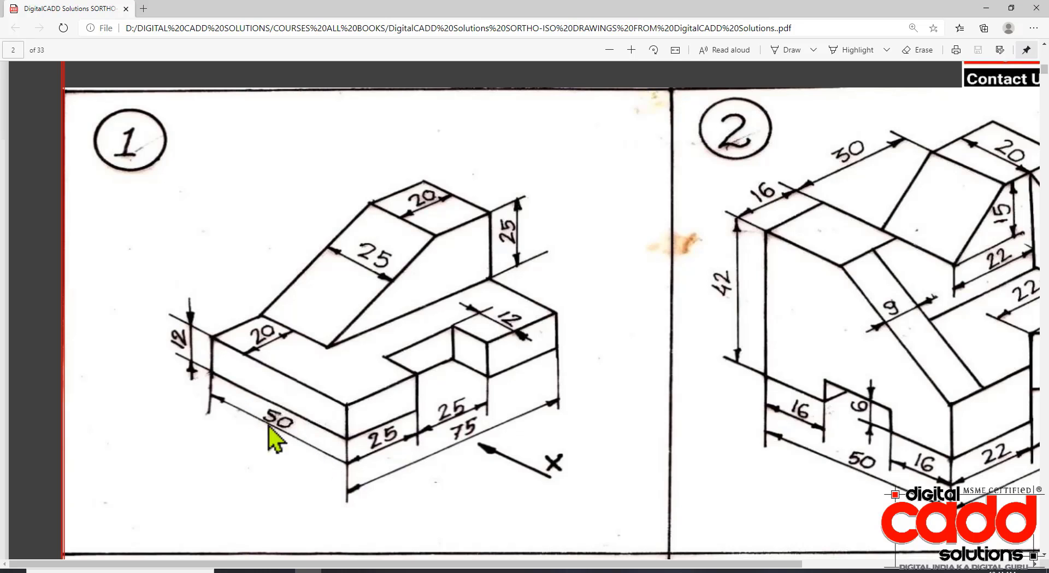
{"action": "key", "text": "alt+Tab"}
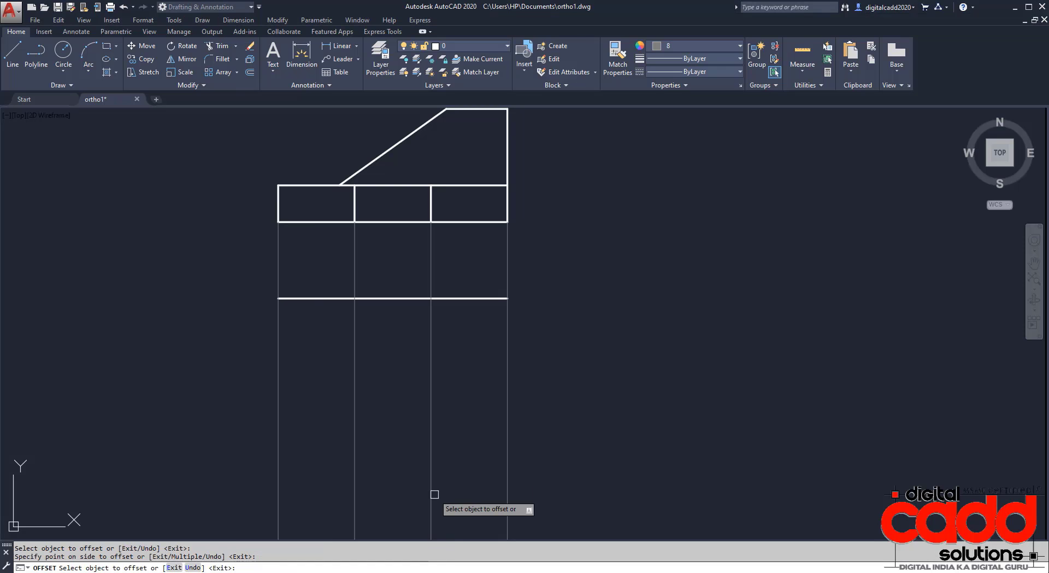
{"action": "left_click", "coordinate": [456, 300]}
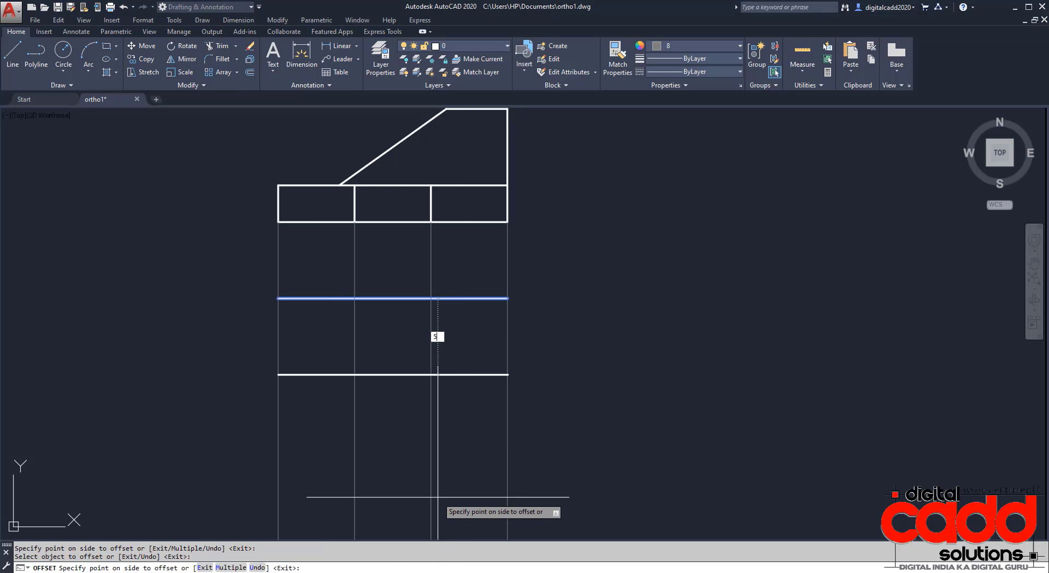
{"action": "type", "text": "50"}
{"action": "key", "text": "Return"}
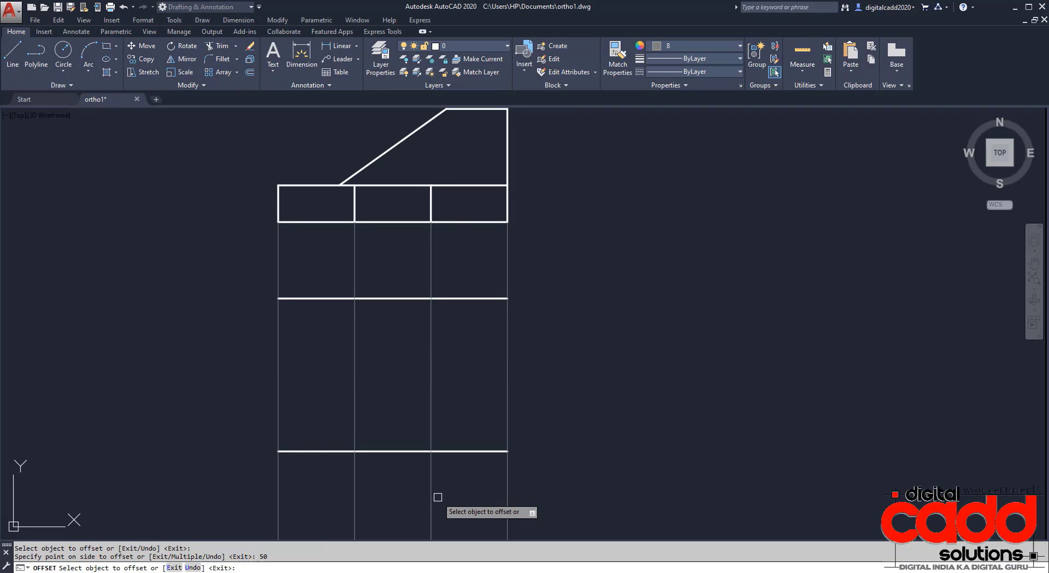
{"action": "mouse_move", "coordinate": [536, 421]}
{"action": "middle_mouse_down"}
{"action": "mouse_move", "coordinate": [527, 412]}
{"action": "mouse_move", "coordinate": [543, 429]}
{"action": "middle_mouse_up"}
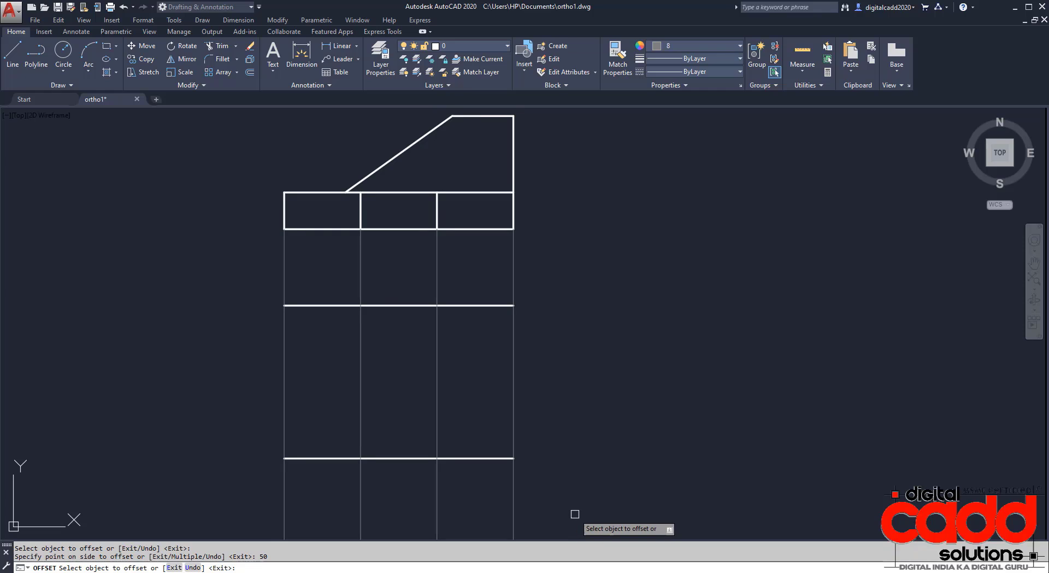
{"action": "key", "text": "Return"}
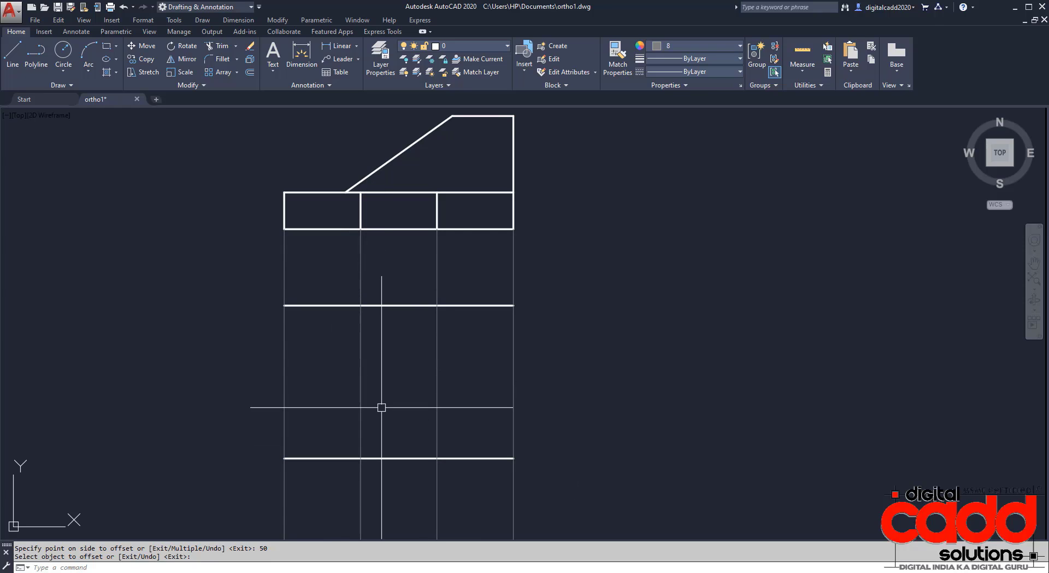
{"action": "key", "text": "Escape"}
{"action": "type", "text": "L"}
{"action": "key", "text": "Return"}
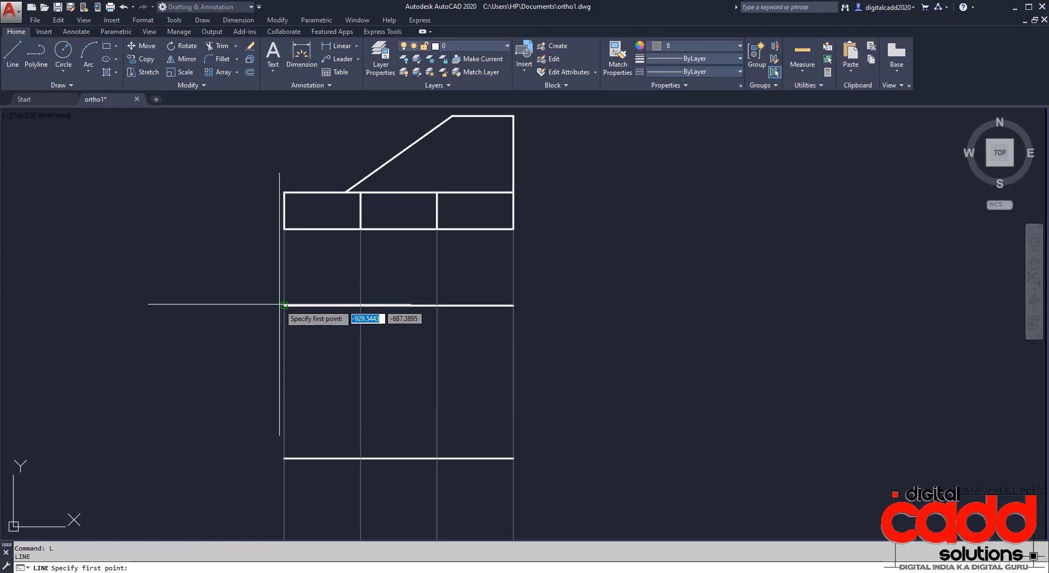
{"action": "left_click", "coordinate": [282, 304]}
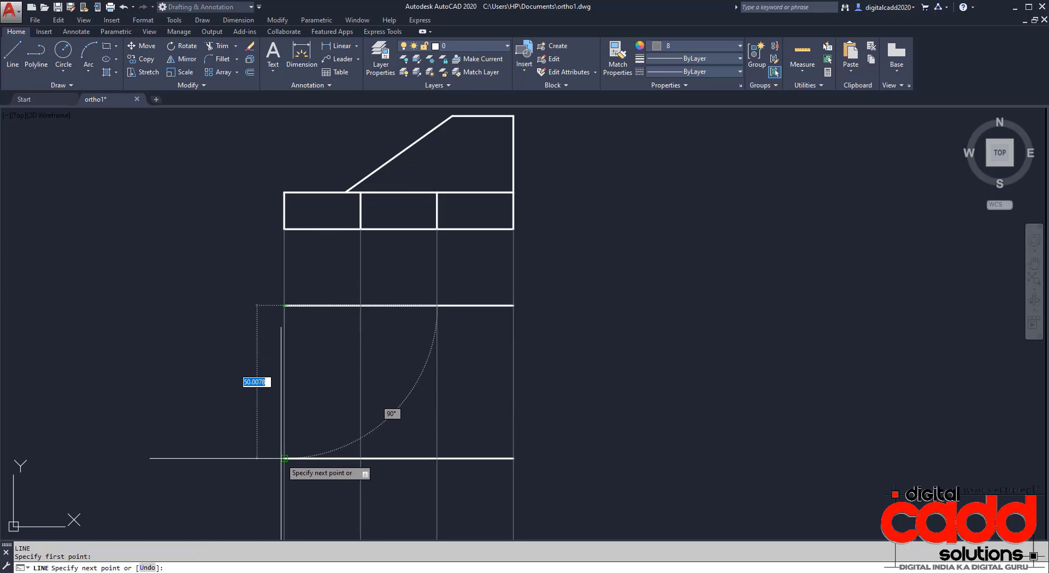
{"action": "left_click", "coordinate": [284, 458]}
{"action": "key", "text": "Escape"}
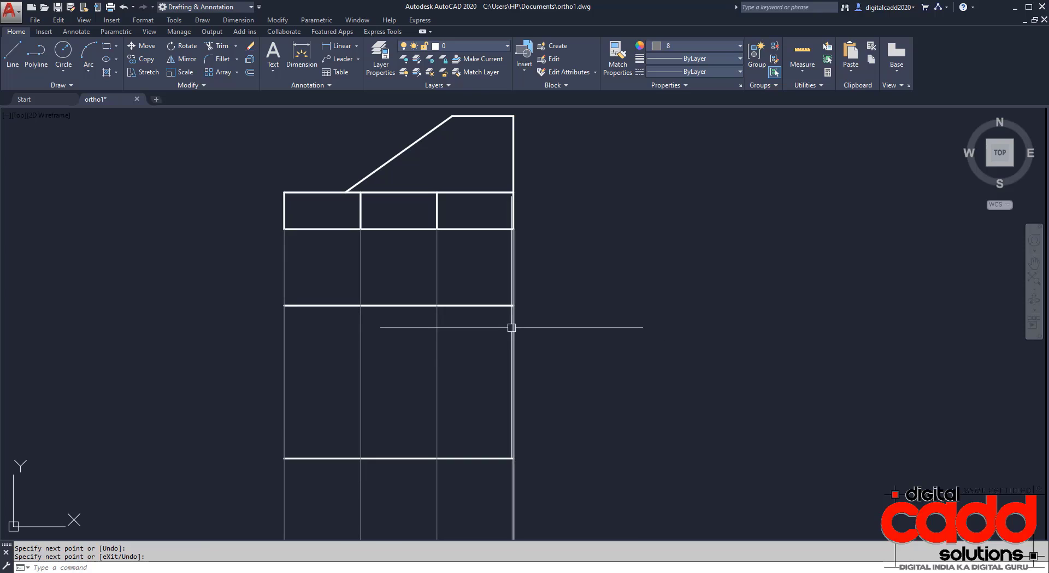
{"action": "key", "text": "ctrl+z"}
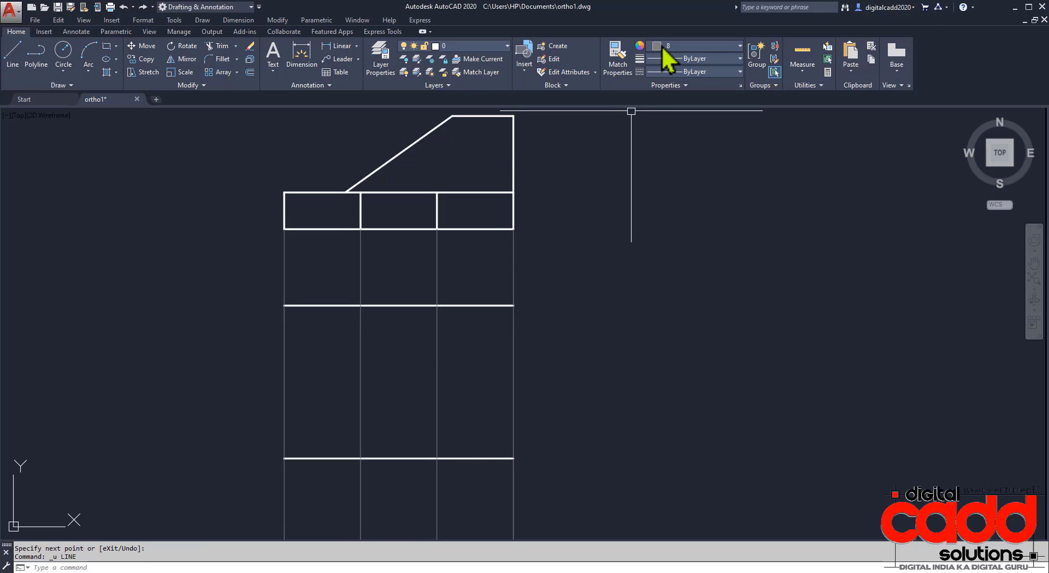
Step: Set the current object color to ByLayer and the lineweight to 0.30 mm
{"action": "left_click", "coordinate": [664, 47]}
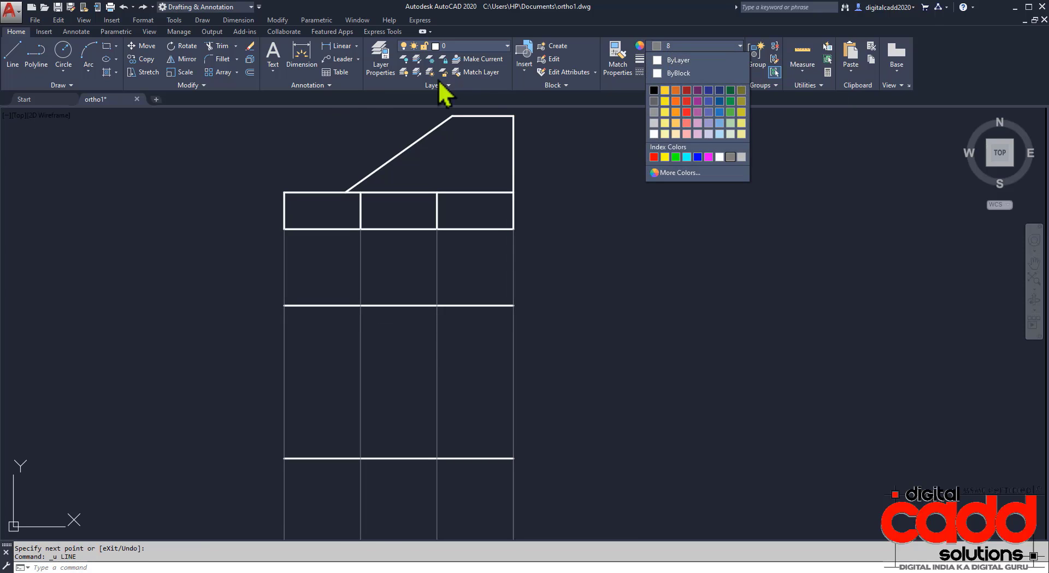
{"action": "left_click", "coordinate": [678, 61]}
{"action": "left_click", "coordinate": [683, 49]}
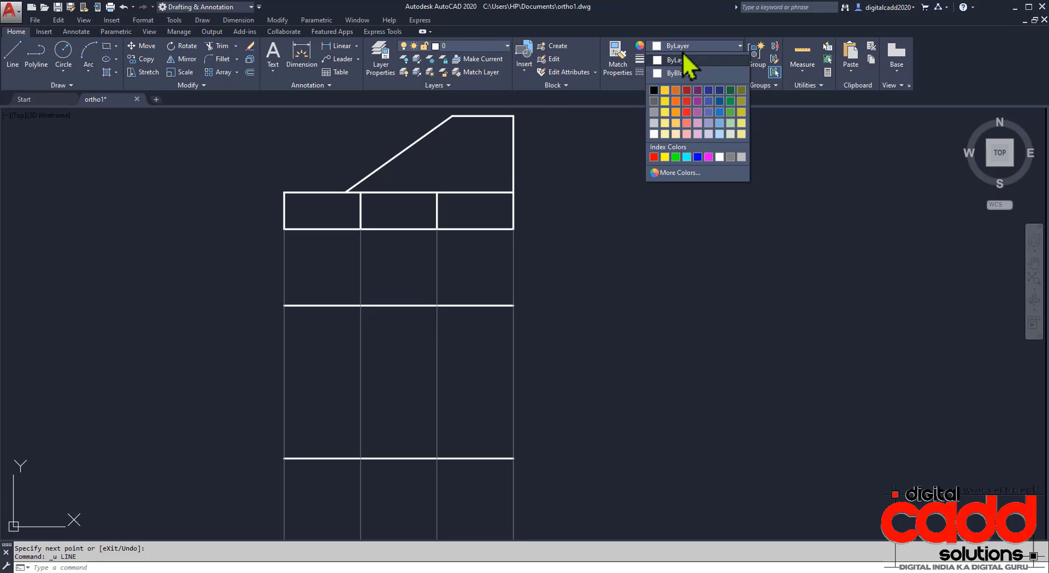
{"action": "left_click", "coordinate": [697, 114]}
{"action": "left_click", "coordinate": [697, 58]}
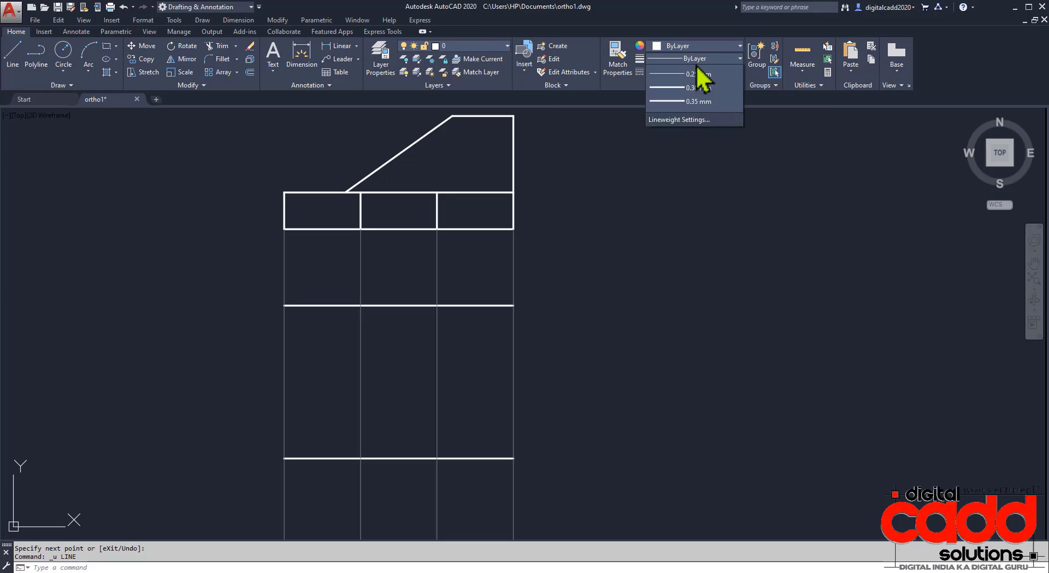
{"action": "left_click", "coordinate": [693, 222]}
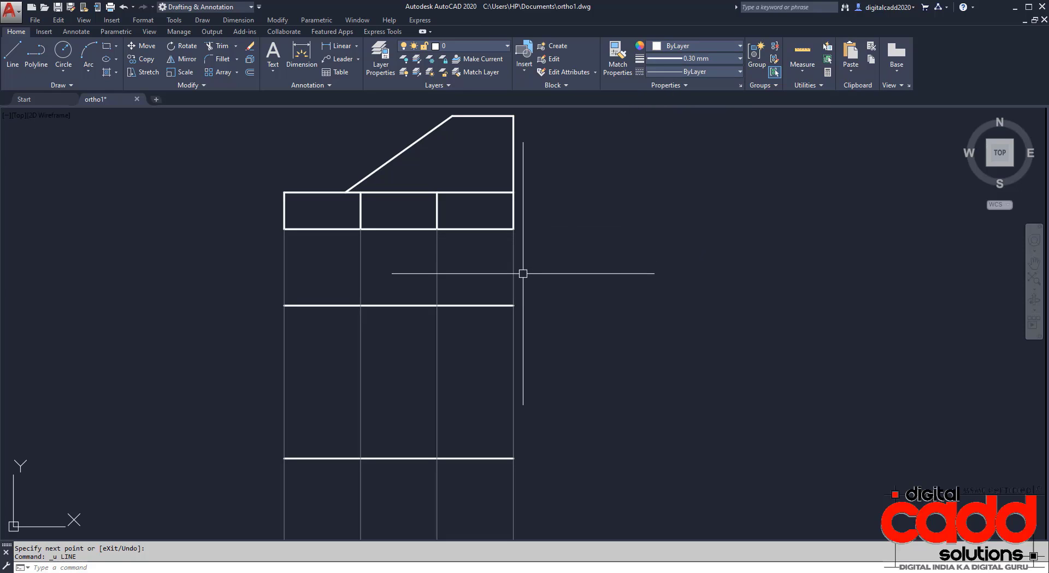
Step: Draw the top view's left and right edges as vertical lines joining the ends of its upper and lower edges
{"action": "type", "text": "L"}
{"action": "key", "text": "Return"}
{"action": "left_click", "coordinate": [284, 305]}
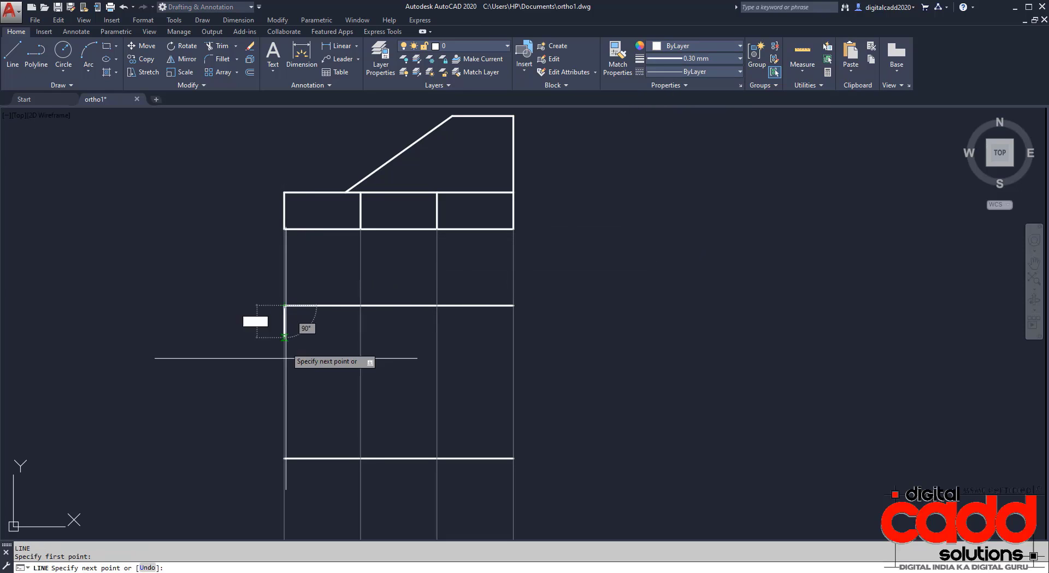
{"action": "left_click", "coordinate": [285, 458]}
{"action": "key", "text": "Return"}
{"action": "key", "text": "Return"}
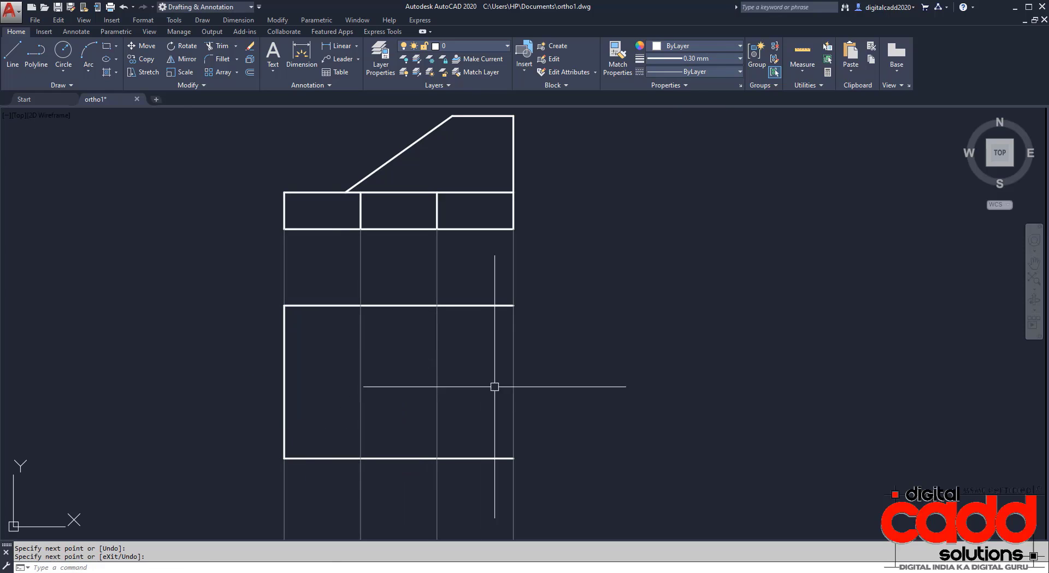
{"action": "left_click", "coordinate": [514, 305]}
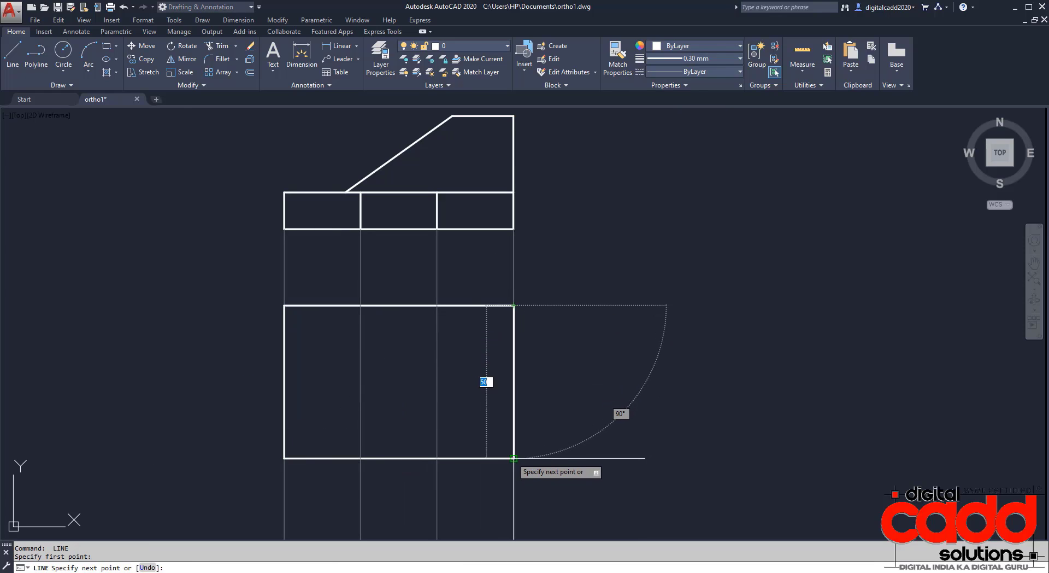
{"action": "left_click", "coordinate": [514, 458]}
{"action": "key", "text": "Return"}
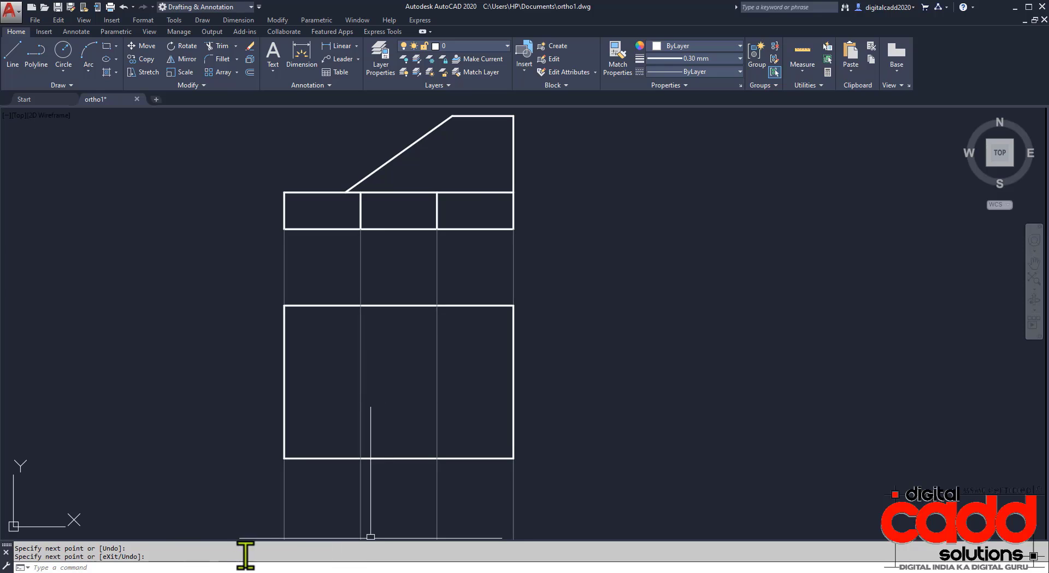
Step: Check the notch depth in the reference PDF and offset the top view's lower edge 12 upward
{"action": "left_click", "coordinate": [309, 572]}
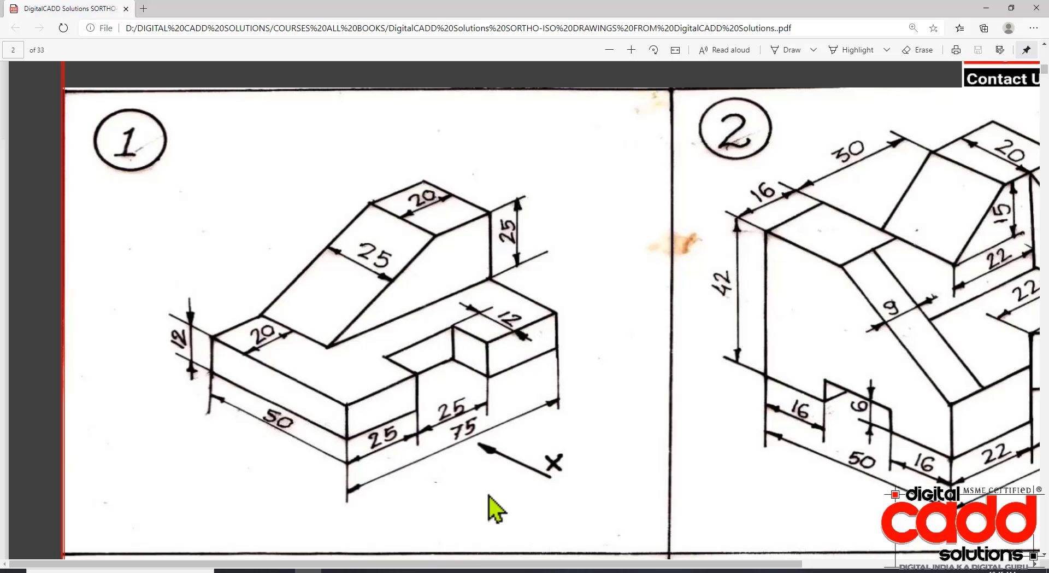
{"action": "key", "text": "alt+Tab"}
{"action": "type", "text": "12"}
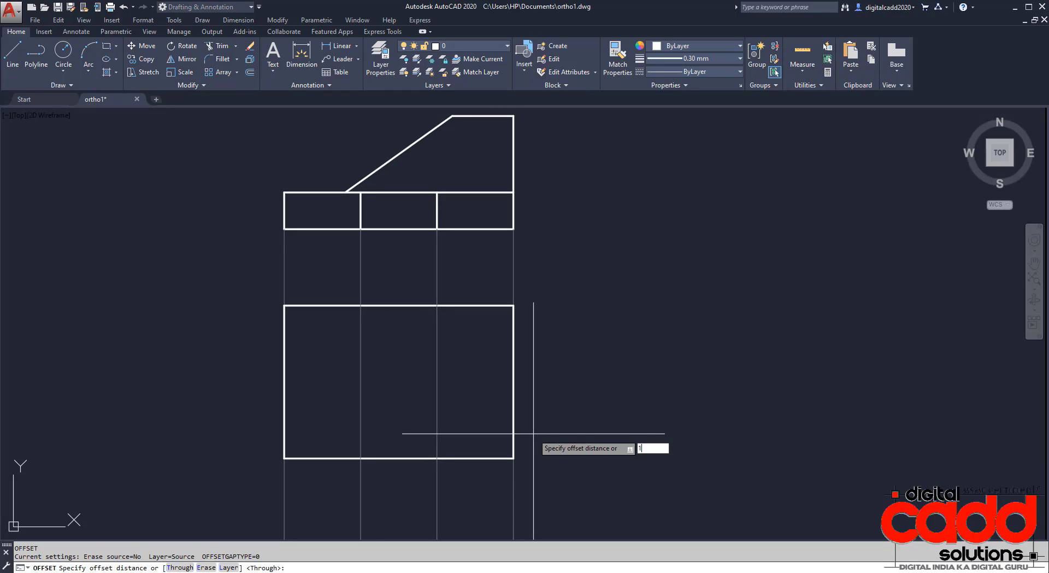
{"action": "key", "text": "Return"}
{"action": "left_click", "coordinate": [476, 458]}
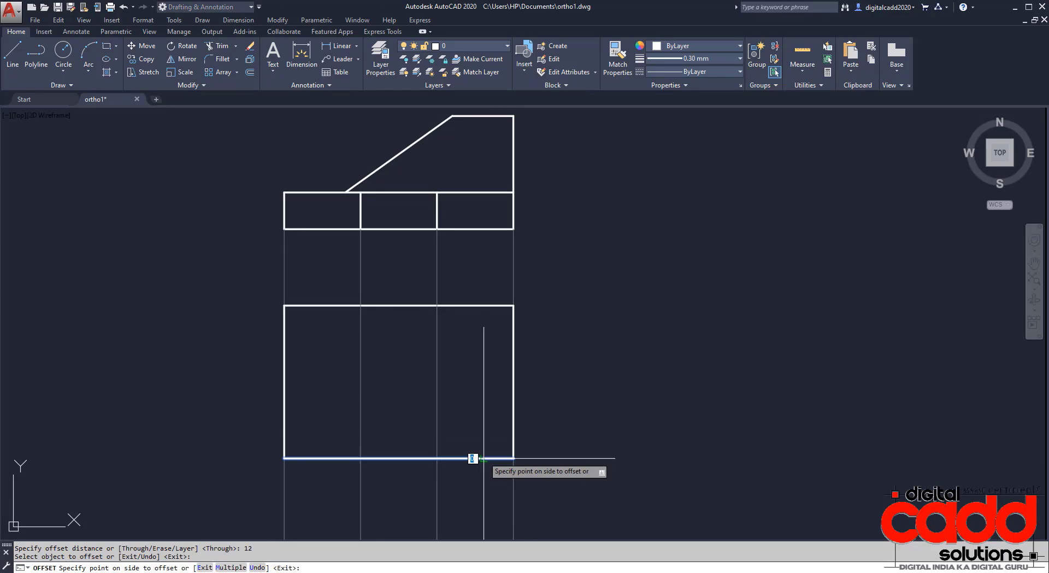
{"action": "left_click", "coordinate": [478, 389]}
{"action": "key", "text": "Escape"}
Step: Draw the notch's two vertical sides along the inner projection rays, between the top view's lower edge and the offset line
{"action": "type", "text": "l"}
{"action": "key", "text": "Return"}
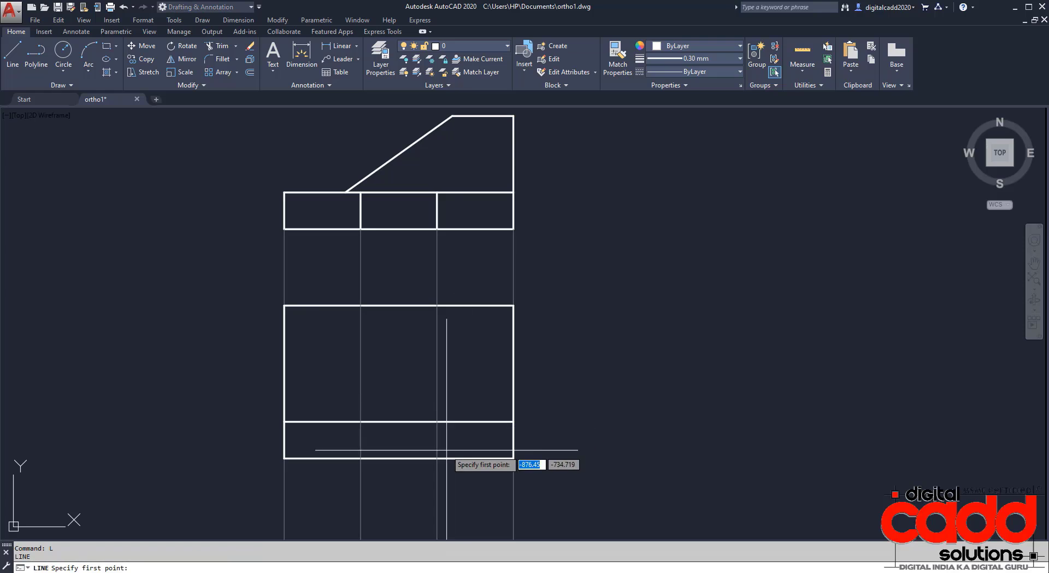
{"action": "left_click", "coordinate": [438, 421]}
{"action": "left_click", "coordinate": [437, 421]}
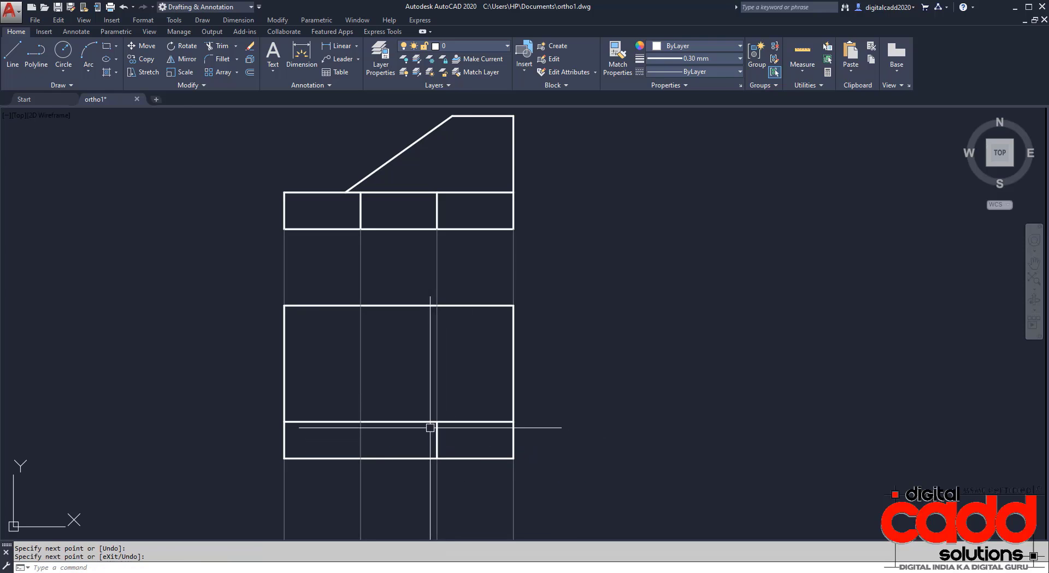
{"action": "key", "text": "Return"}
{"action": "key", "text": "Return"}
{"action": "left_click", "coordinate": [362, 458]}
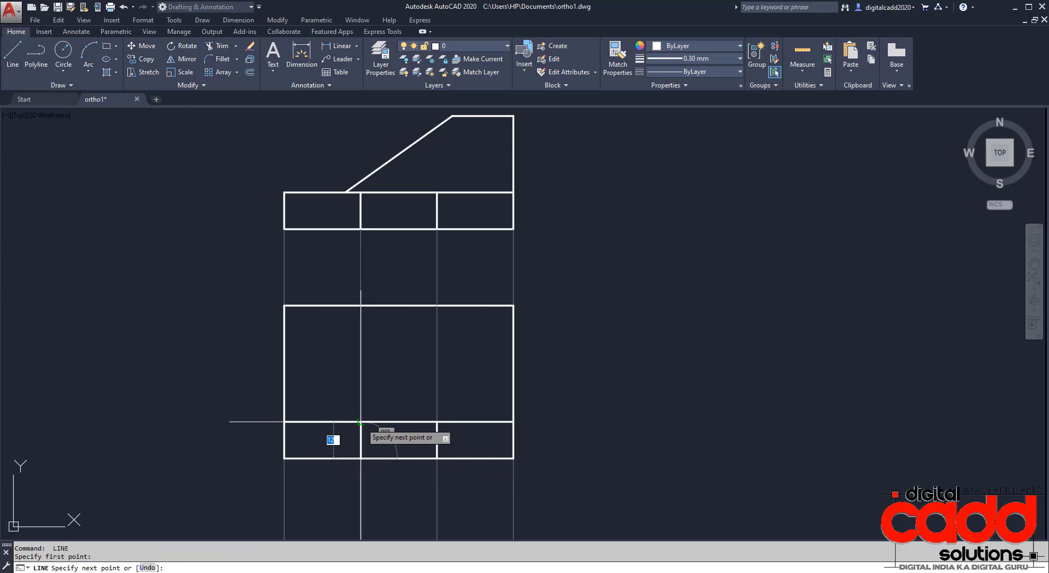
{"action": "left_click", "coordinate": [362, 421]}
{"action": "key", "text": "Return"}
Step: Trim the outer parts of the offset line and the lower edge's middle segment to open the notch
{"action": "type", "text": "tr"}
{"action": "key", "text": "Return"}
{"action": "key", "text": "Return"}
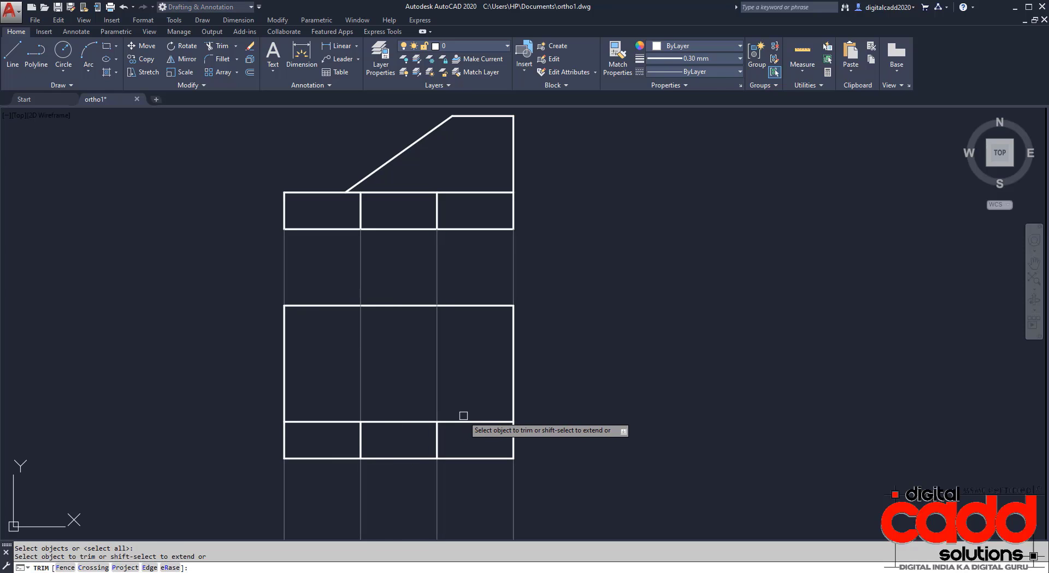
{"action": "left_click", "coordinate": [465, 421]}
{"action": "left_click", "coordinate": [331, 421]}
{"action": "left_click", "coordinate": [382, 458]}
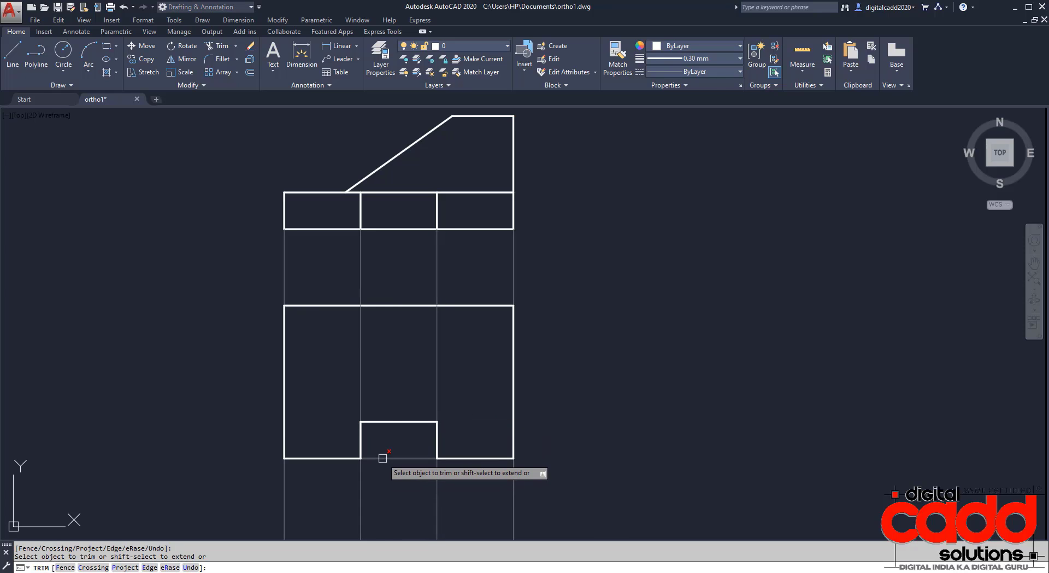
{"action": "key", "text": "Return"}
Step: Check the raised wedge's width in the reference PDF and offset the top view's upper edge 25 downward
{"action": "middle_click_drag", "start_coordinate": [653, 421], "coordinate": [650, 423]}
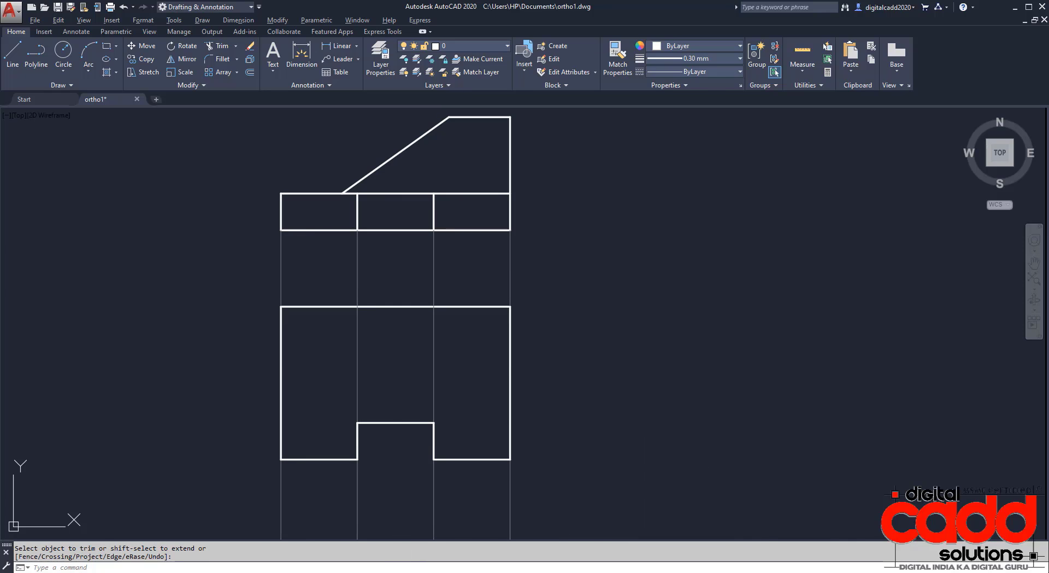
{"action": "left_click", "coordinate": [308, 571]}
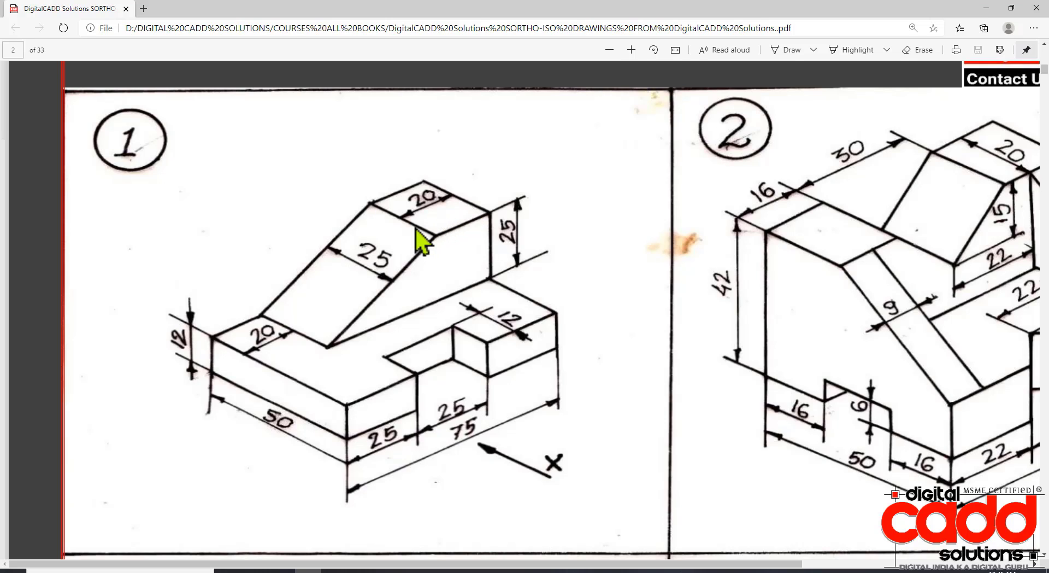
{"action": "key", "text": "alt+Tab"}
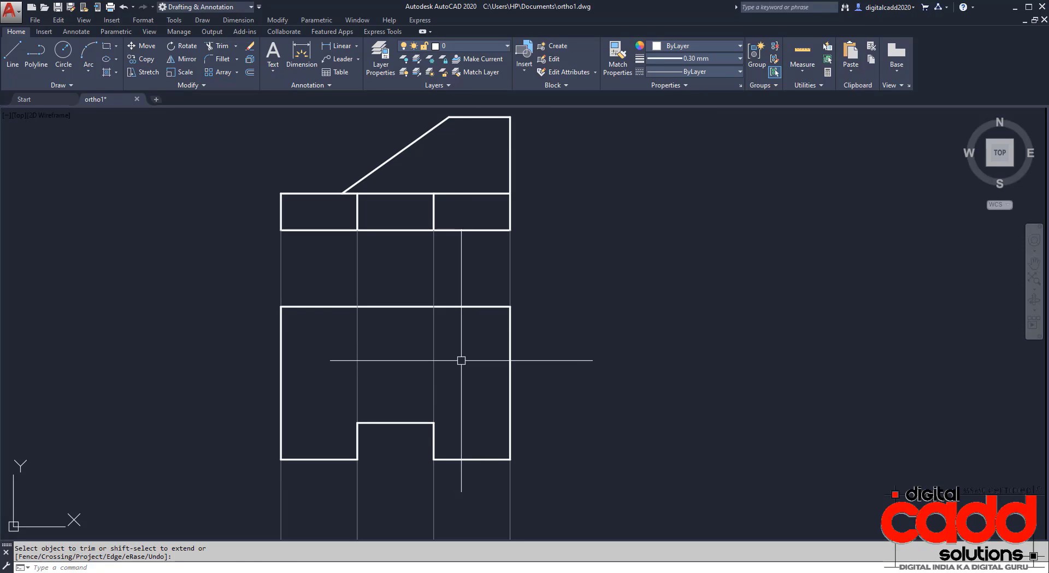
{"action": "key", "text": "Escape"}
{"action": "type", "text": "o"}
{"action": "key", "text": "Return"}
{"action": "key", "text": "Return"}
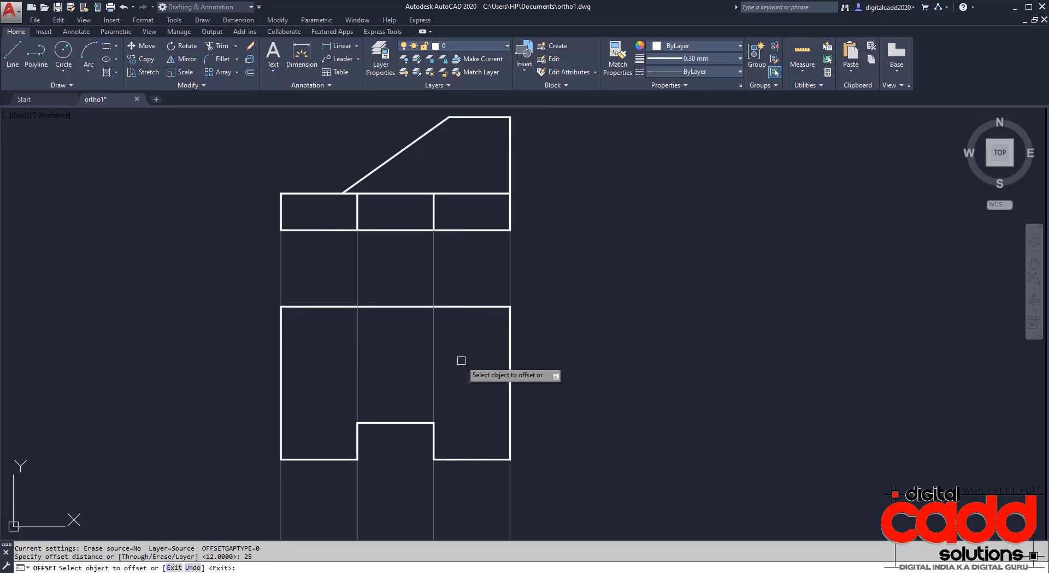
{"action": "left_click", "coordinate": [469, 306]}
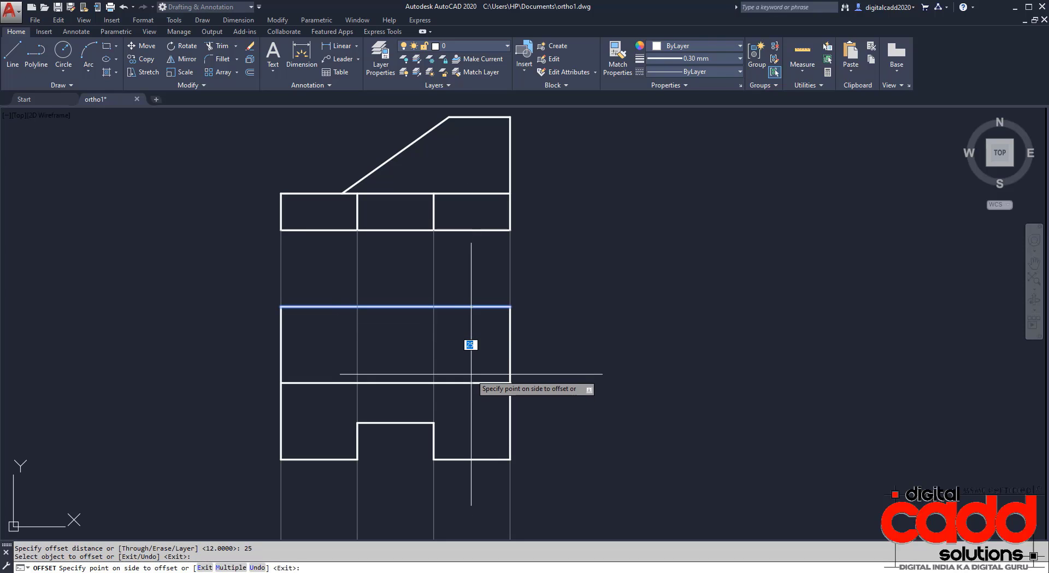
{"action": "left_click", "coordinate": [470, 350]}
{"action": "key", "text": "Return"}
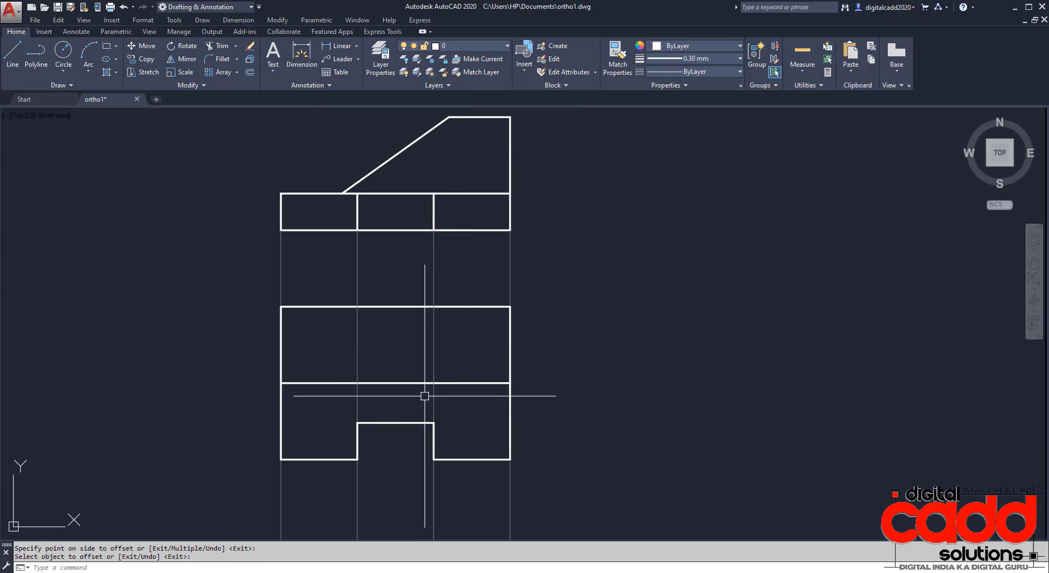
Step: Set the current lineweight to ByLayer and the current colour to grey 8 for construction lines
{"action": "left_click", "coordinate": [696, 58]}
{"action": "scroll", "coordinate": [700, 133], "scroll_direction": "up", "scroll_amount": 5}
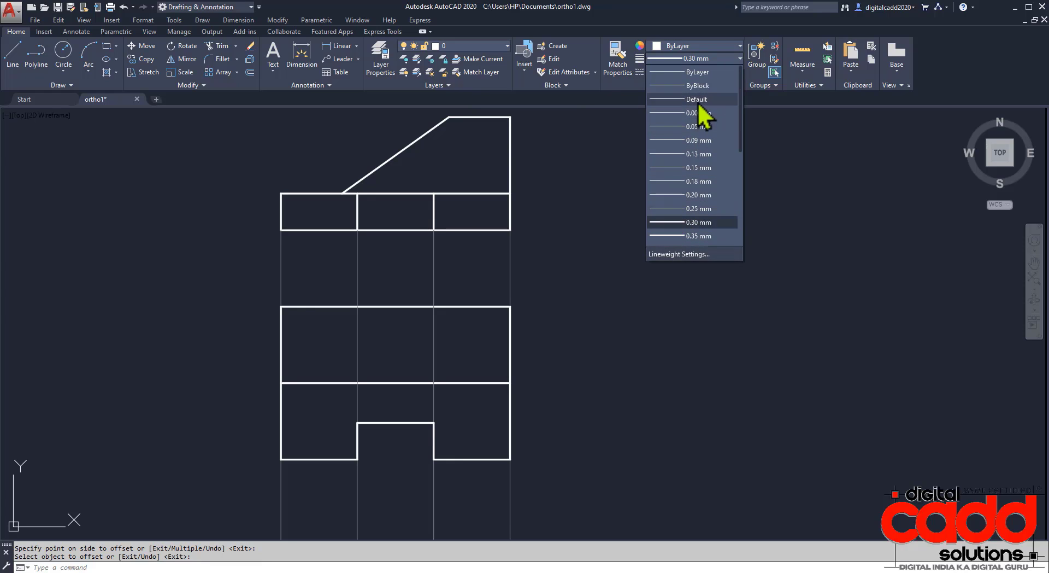
{"action": "left_click", "coordinate": [702, 75]}
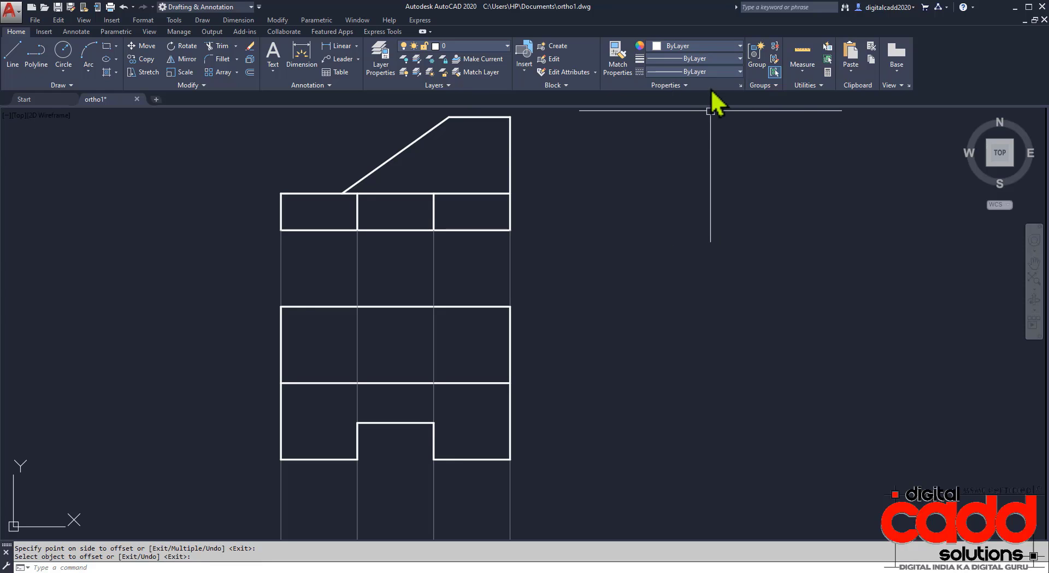
{"action": "left_click", "coordinate": [700, 47]}
{"action": "left_click", "coordinate": [731, 158]}
Step: Draw vertical projection rays downward from the lower and upper ends of the front view's sloped edge
{"action": "type", "text": "RA"}
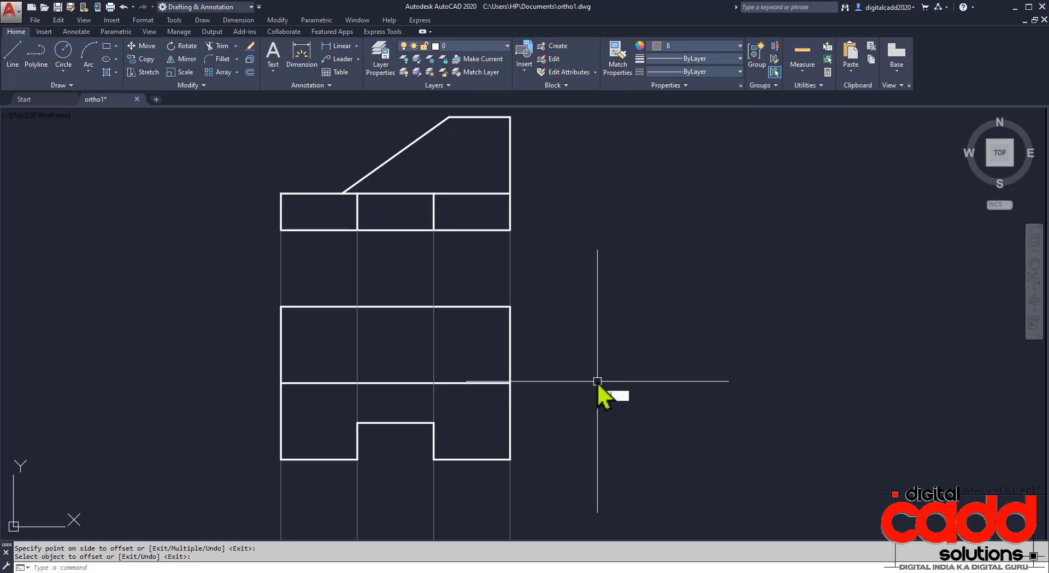
{"action": "type", "text": "Y"}
{"action": "key", "text": "Return"}
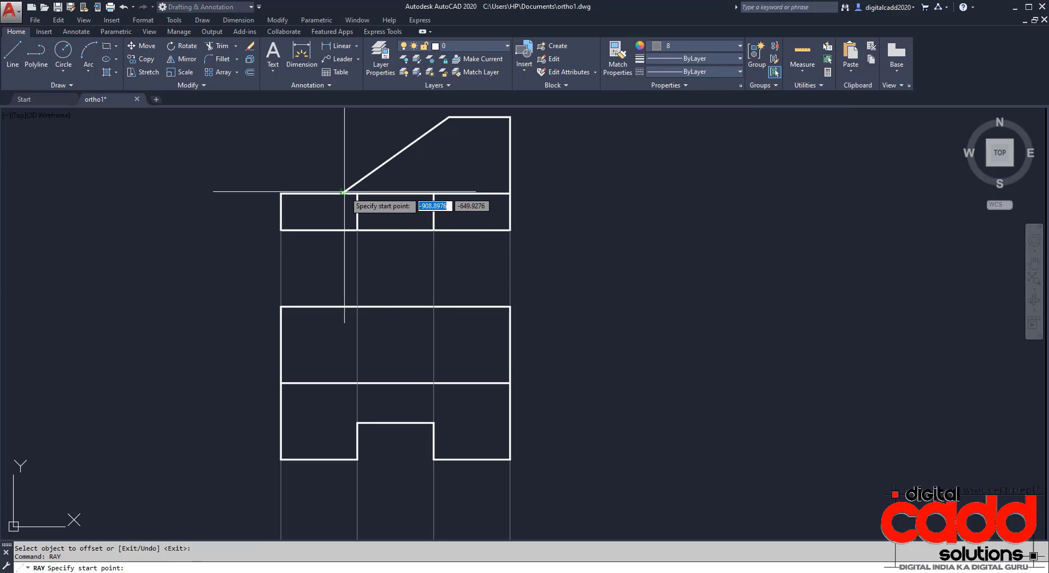
{"action": "left_click", "coordinate": [342, 193]}
{"action": "left_click", "coordinate": [343, 286]}
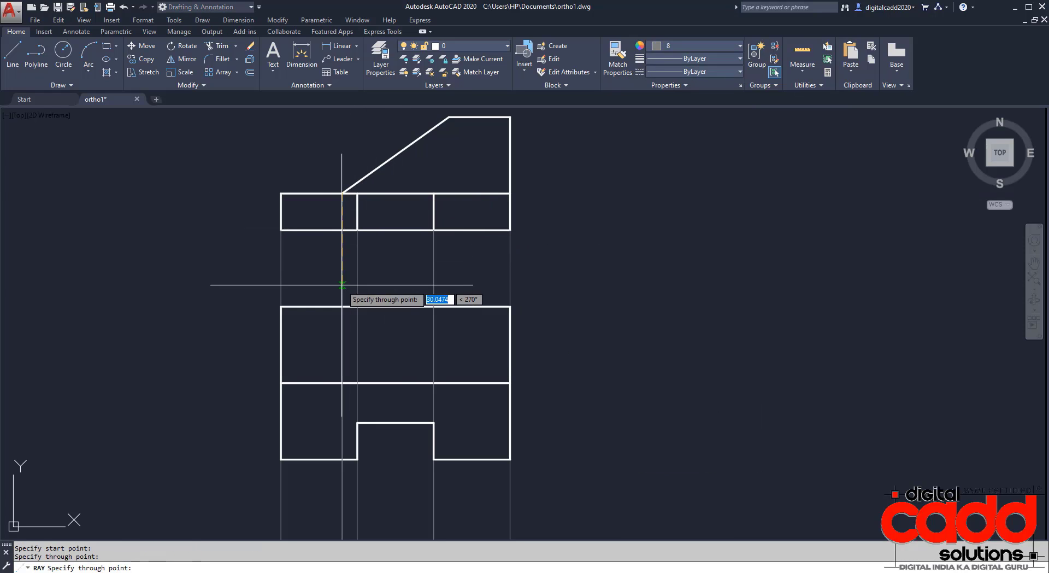
{"action": "key", "text": "Return"}
{"action": "key", "text": "Return"}
{"action": "left_click", "coordinate": [449, 117]}
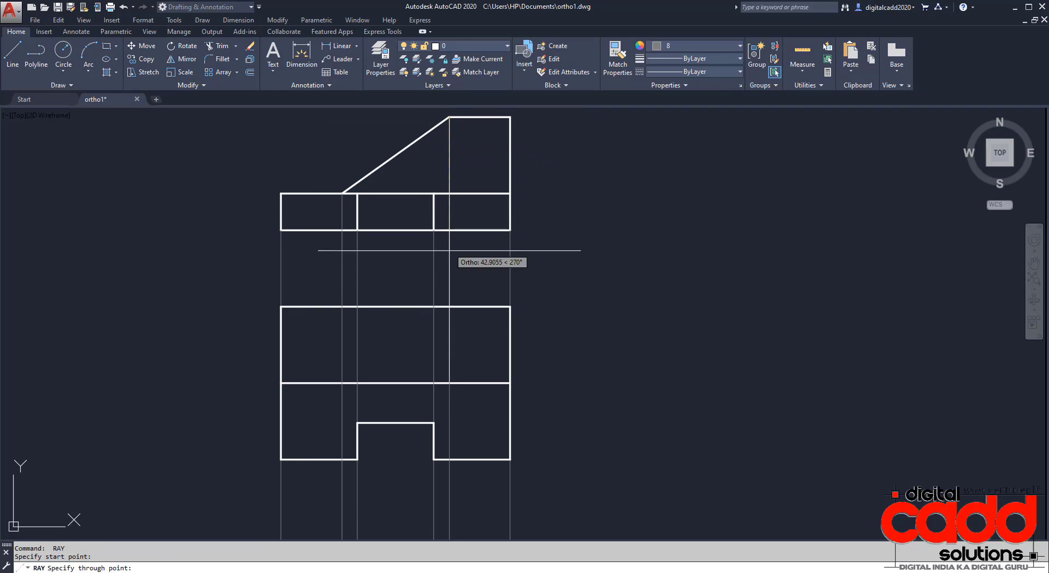
{"action": "left_click", "coordinate": [448, 286]}
{"action": "key", "text": "Return"}
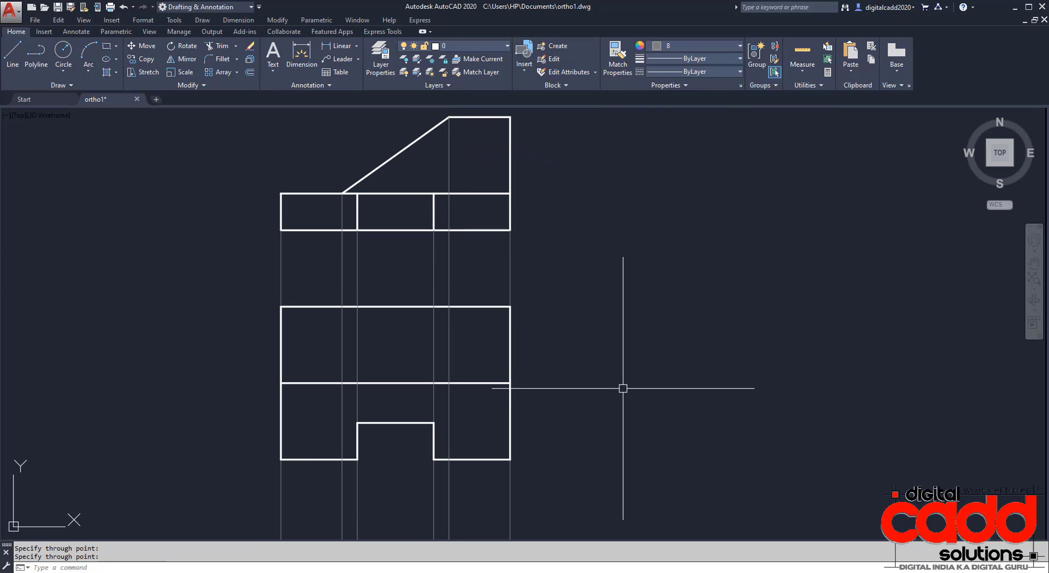
Step: Set the current colour to ByLayer and the current lineweight to 0.30 mm for visible edges
{"action": "left_click", "coordinate": [701, 46]}
{"action": "left_click", "coordinate": [704, 62]}
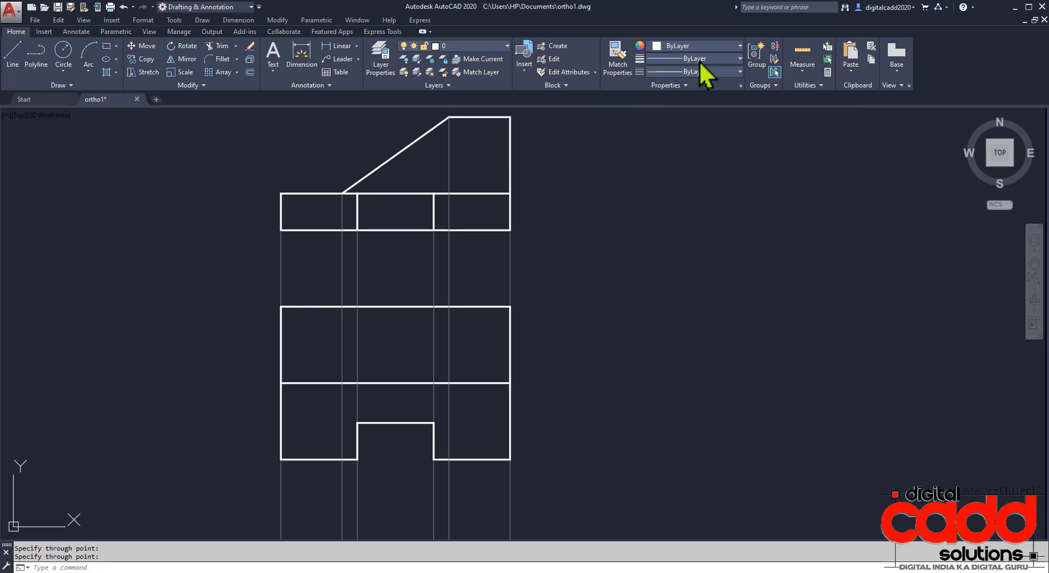
{"action": "left_click", "coordinate": [700, 61]}
{"action": "left_click", "coordinate": [705, 222]}
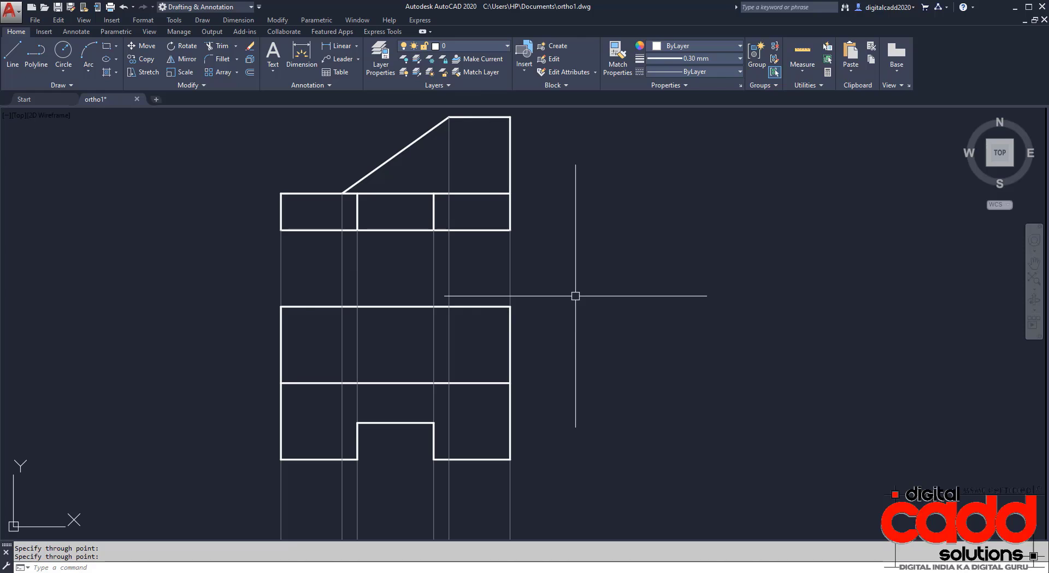
{"action": "key", "text": "Escape"}
Step: Draw two vertical lines along the new projection rays, from the top view's upper edge to the 25 offset line
{"action": "type", "text": "l"}
{"action": "key", "text": "Return"}
{"action": "left_click", "coordinate": [449, 306]}
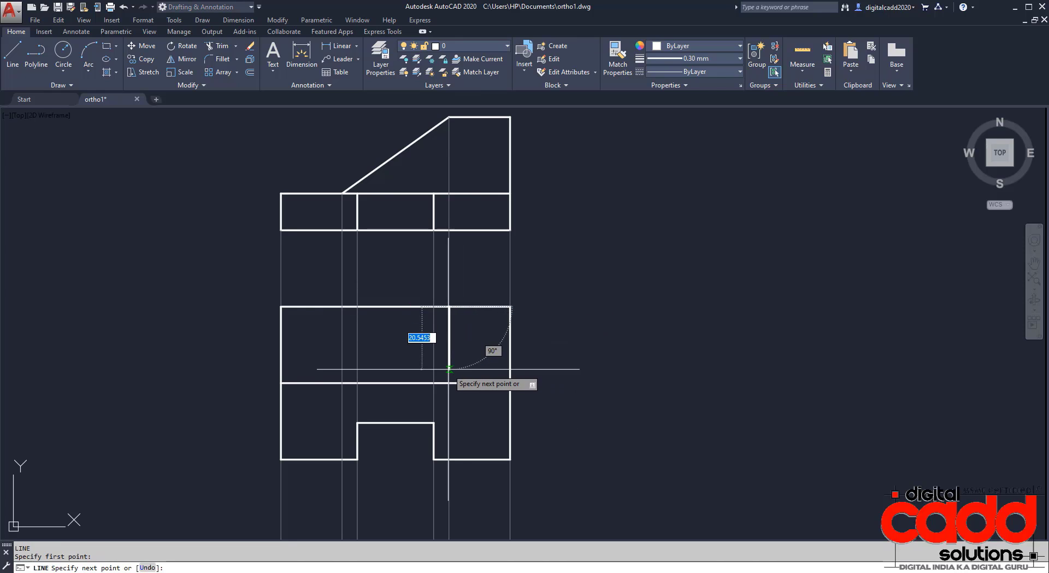
{"action": "left_click", "coordinate": [450, 383]}
{"action": "key", "text": "Return"}
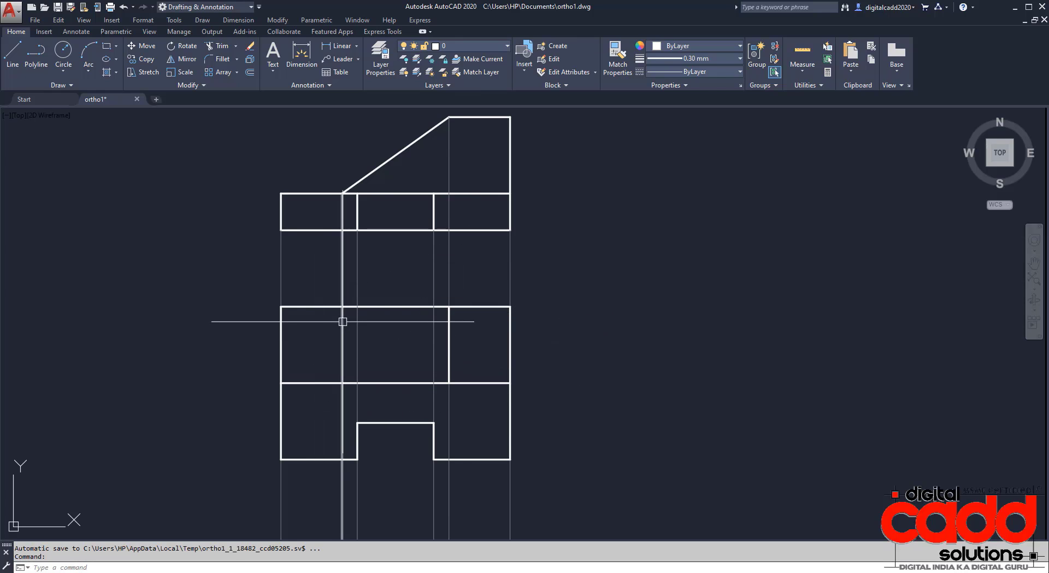
{"action": "key", "text": "Return"}
{"action": "left_click", "coordinate": [343, 306]}
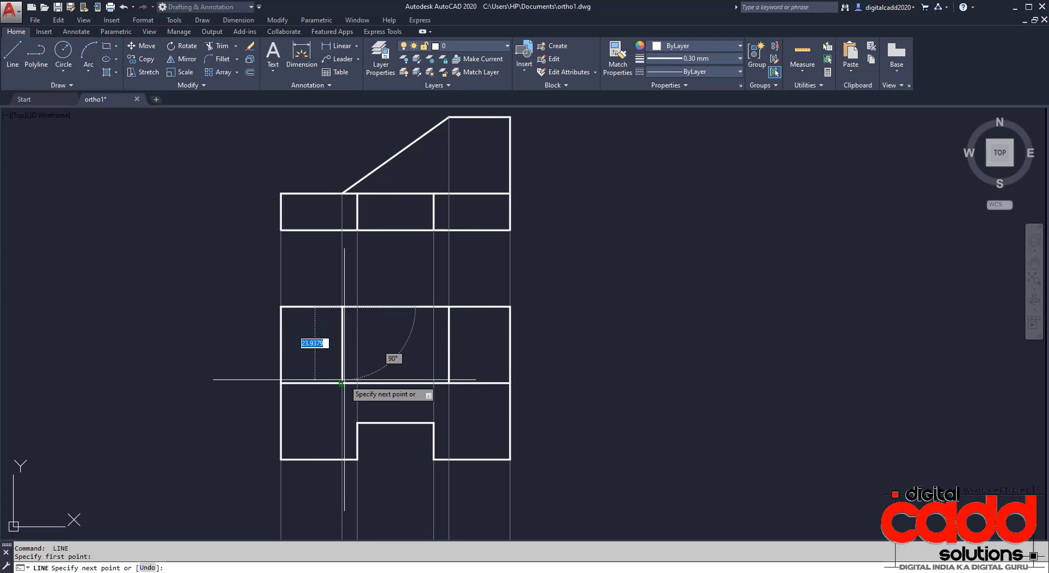
{"action": "left_click", "coordinate": [342, 383]}
{"action": "key", "text": "Return"}
Step: Trim the offset line's segment left of the wedge's lower-end line in the top view
{"action": "type", "text": "tr"}
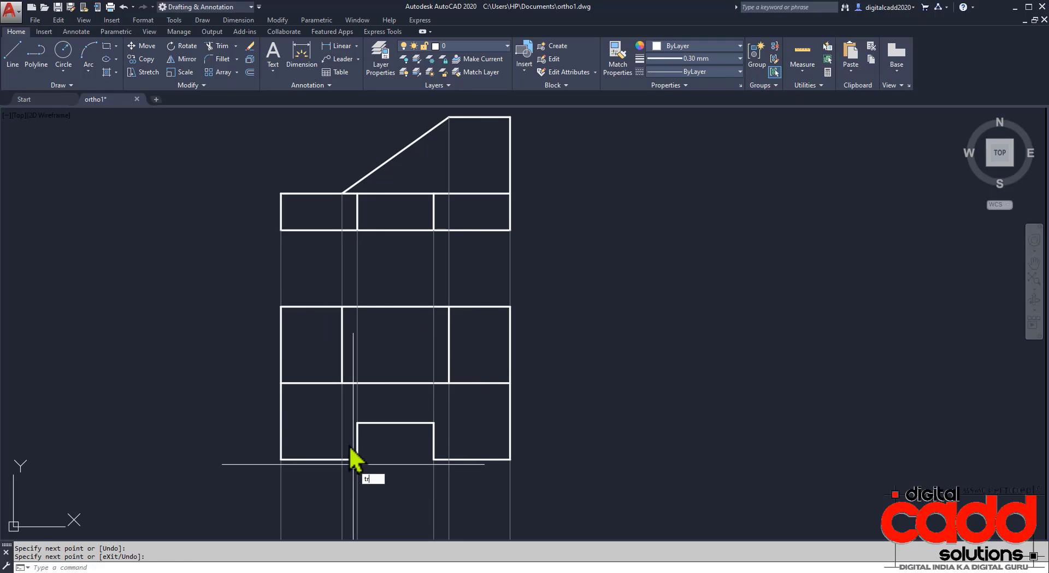
{"action": "key", "text": "Return"}
{"action": "key", "text": "Return"}
{"action": "left_click", "coordinate": [326, 382]}
{"action": "key", "text": "Return"}
Step: Erase all six vertical projection rays that run through the front and top views
{"action": "middle_click_drag", "start_coordinate": [526, 458], "coordinate": [546, 409]}
{"action": "middle_click_drag", "start_coordinate": [586, 442], "coordinate": [578, 404]}
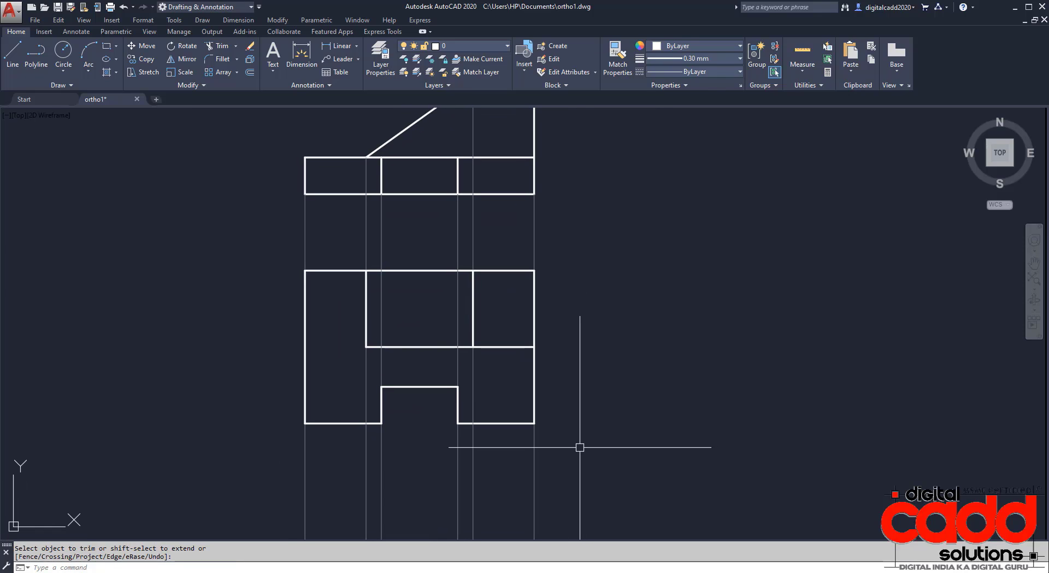
{"action": "key", "text": "Return"}
{"action": "left_click", "coordinate": [571, 467]}
{"action": "left_click", "coordinate": [273, 488]}
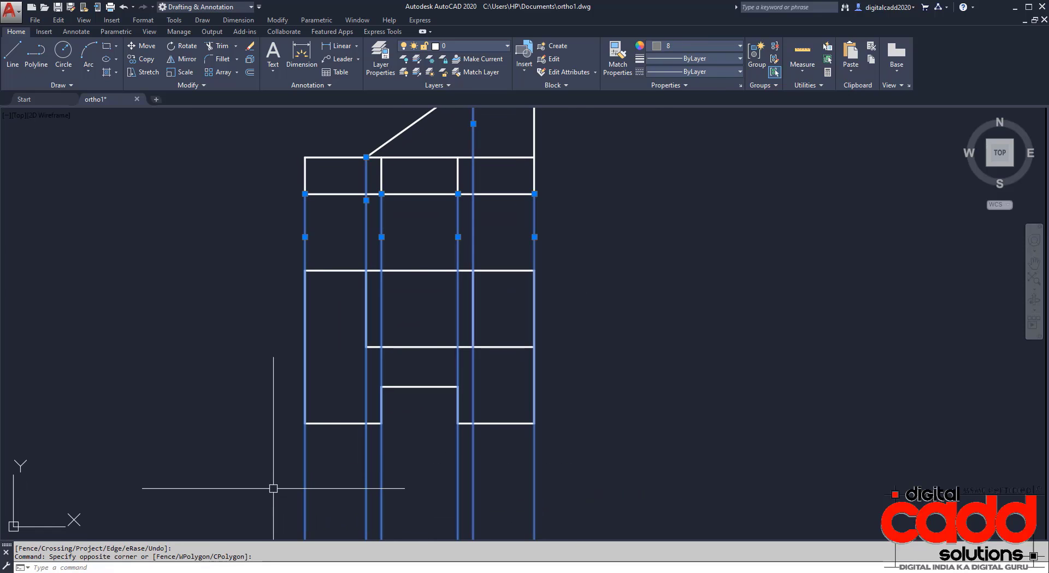
{"action": "type", "text": "e"}
{"action": "key", "text": "Return"}
{"action": "mouse_move", "coordinate": [579, 297]}
{"action": "middle_mouse_down"}
{"action": "mouse_move", "coordinate": [555, 365]}
{"action": "mouse_move", "coordinate": [567, 359]}
{"action": "middle_mouse_up"}
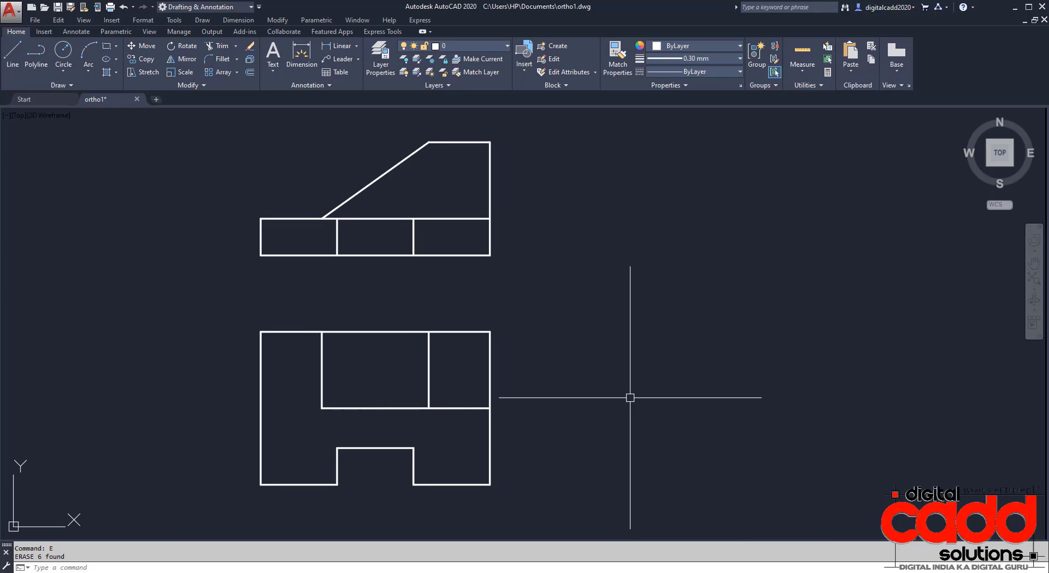
Step: Examine exercise 1's isometric view in the reference PDF for its height, width and depth directions, then return to AutoCAD
{"action": "middle_click_drag", "start_coordinate": [628, 396], "coordinate": [583, 400]}
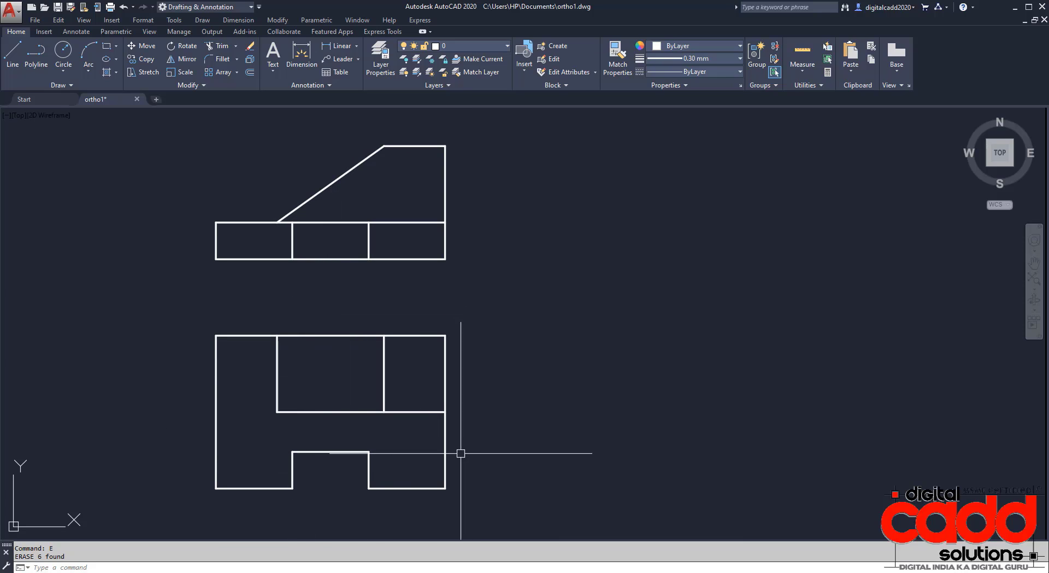
{"action": "key", "text": "alt+Tab"}
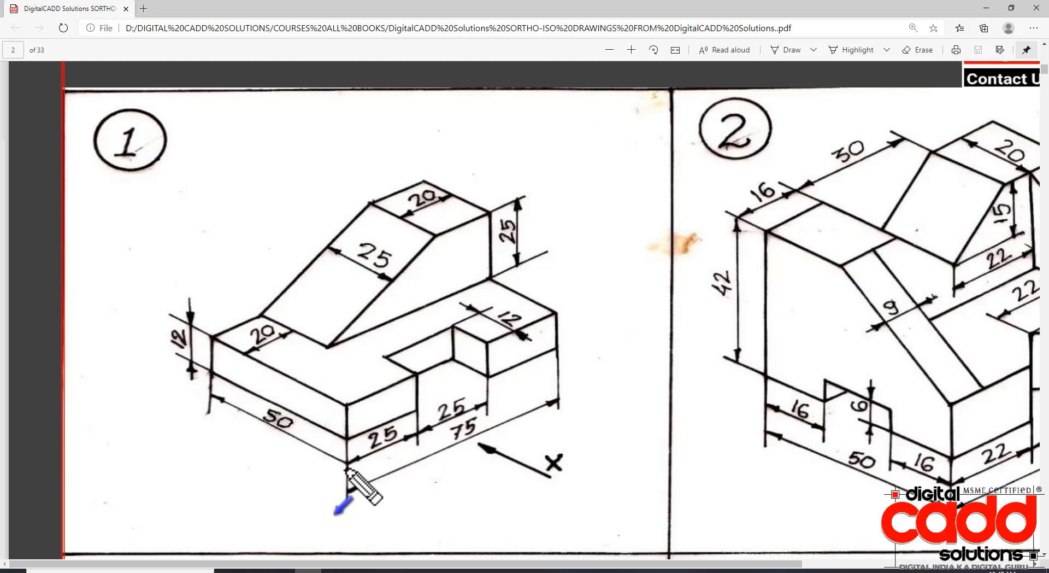
{"action": "mouse_move", "coordinate": [346, 437]}
{"action": "left_mouse_down"}
{"action": "mouse_move", "coordinate": [361, 155]}
{"action": "mouse_move", "coordinate": [359, 93]}
{"action": "mouse_move", "coordinate": [340, 72]}
{"action": "left_mouse_up"}
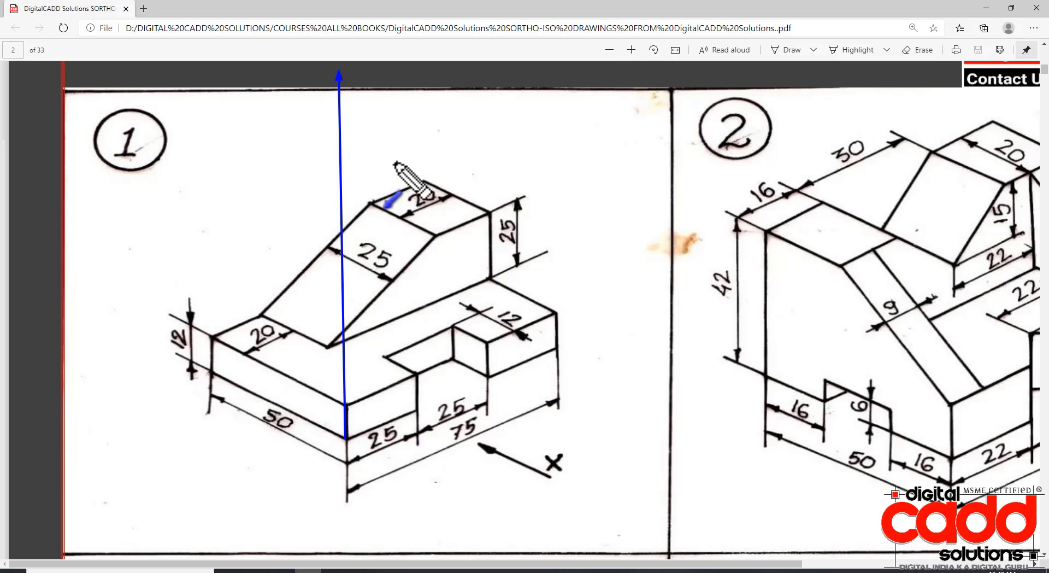
{"action": "left_click_drag", "start_coordinate": [433, 147], "coordinate": [609, 278]}
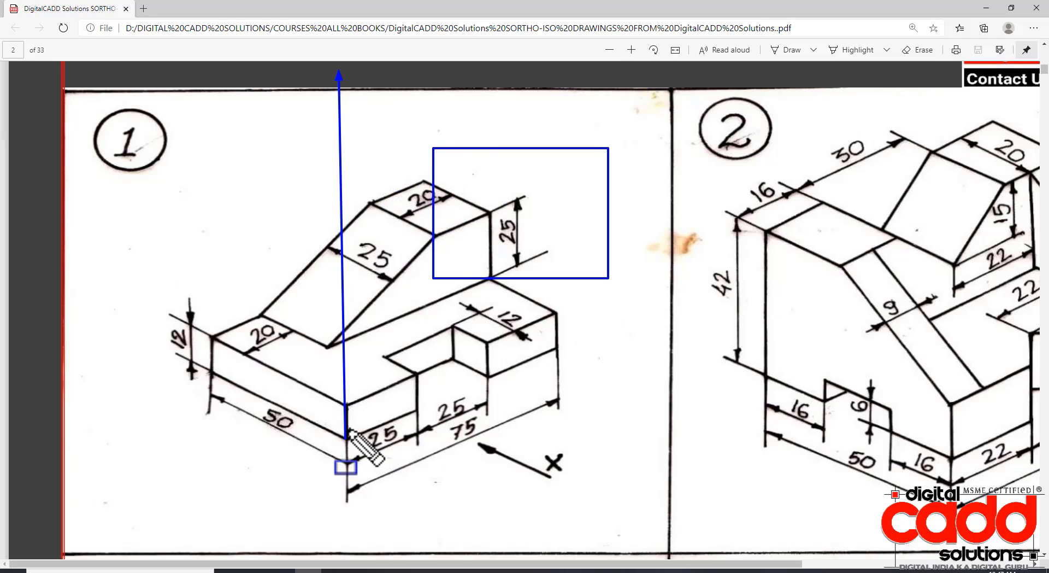
{"action": "left_click_drag", "start_coordinate": [347, 430], "coordinate": [527, 348]}
{"action": "left_click_drag", "start_coordinate": [346, 429], "coordinate": [201, 351]}
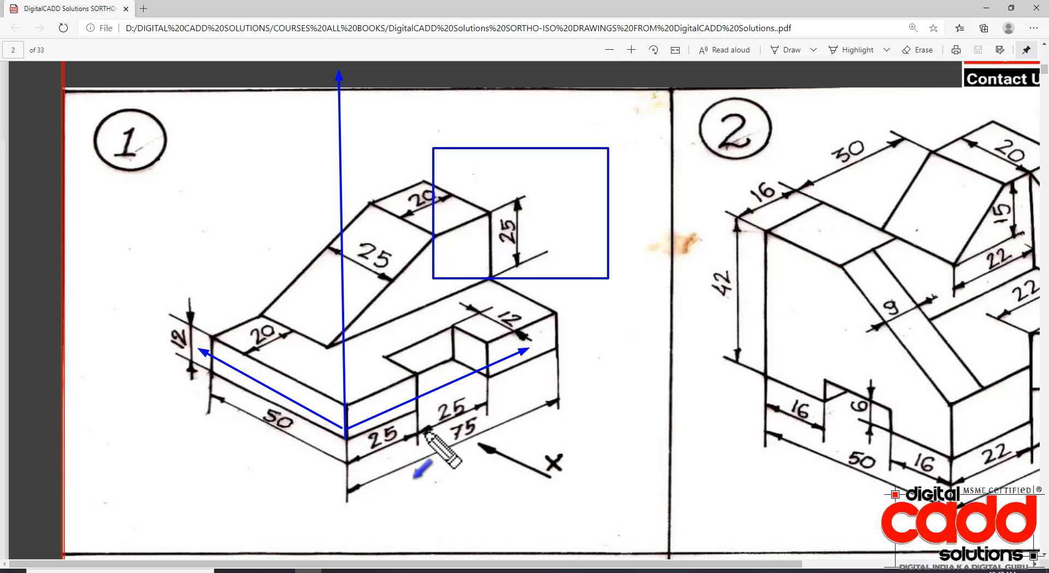
{"action": "key", "text": "Escape"}
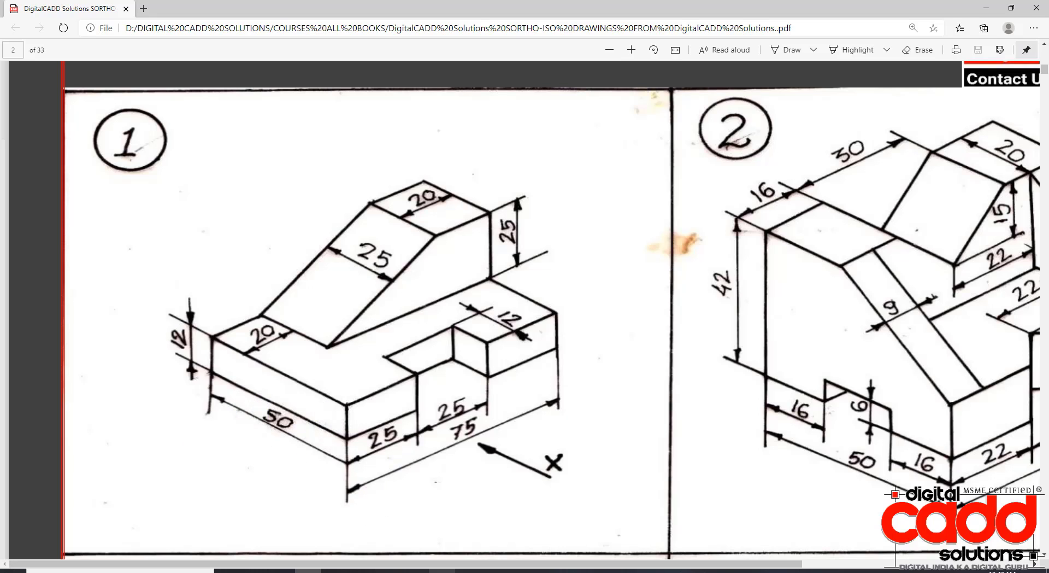
{"action": "left_click", "coordinate": [442, 571]}
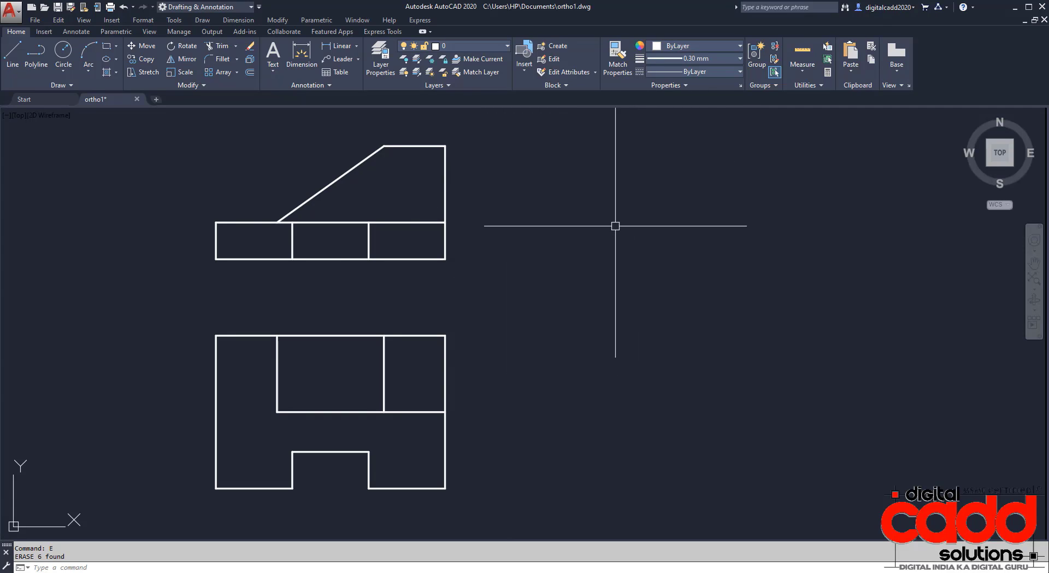
{"action": "middle_click_drag", "start_coordinate": [557, 297], "coordinate": [523, 298]}
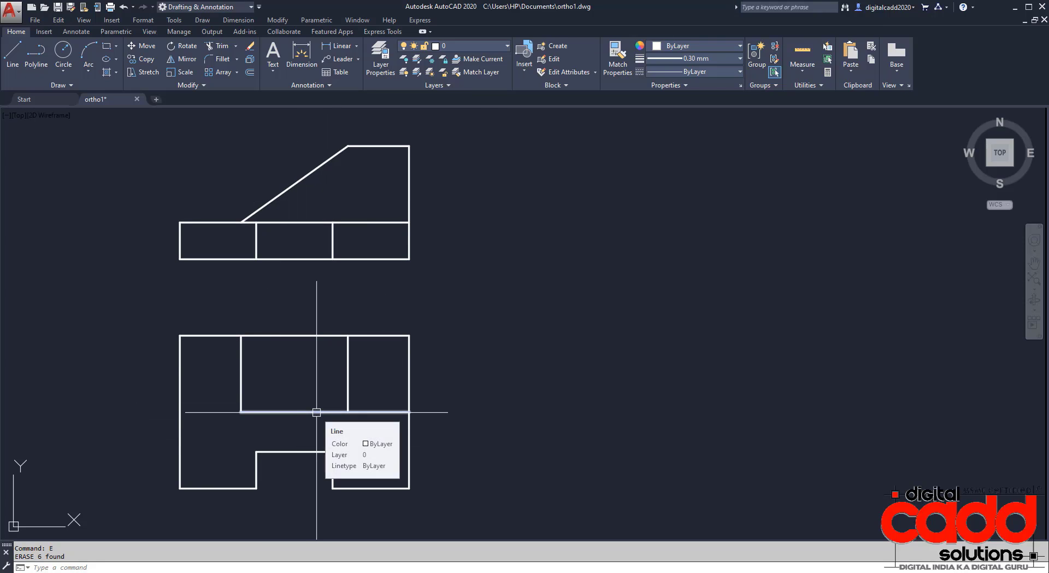
{"action": "mouse_move", "coordinate": [500, 452]}
{"action": "middle_mouse_down"}
{"action": "mouse_move", "coordinate": [523, 443]}
{"action": "mouse_move", "coordinate": [545, 455]}
{"action": "middle_mouse_up"}
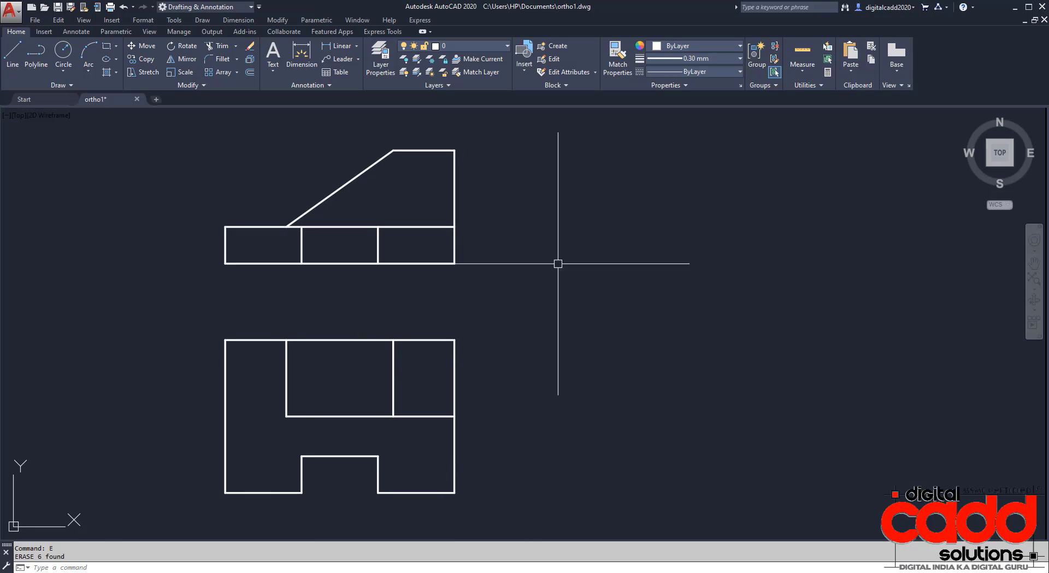
{"action": "mouse_move", "coordinate": [526, 389]}
{"action": "middle_mouse_down"}
{"action": "mouse_move", "coordinate": [590, 391]}
{"action": "mouse_move", "coordinate": [575, 400]}
{"action": "middle_mouse_up"}
{"action": "middle_click_drag", "start_coordinate": [611, 269], "coordinate": [586, 304]}
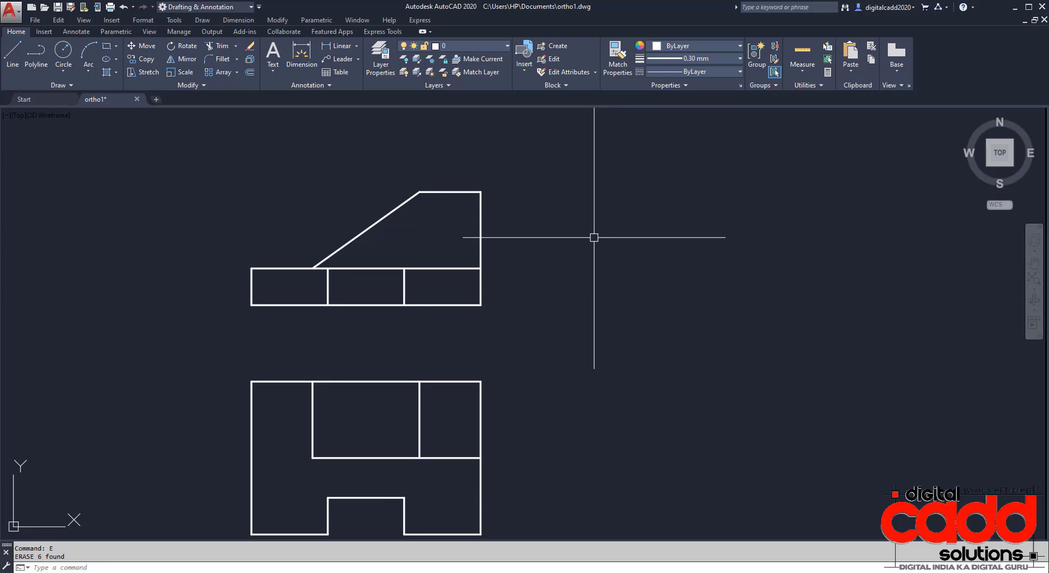
{"action": "middle_click_drag", "start_coordinate": [590, 268], "coordinate": [546, 269]}
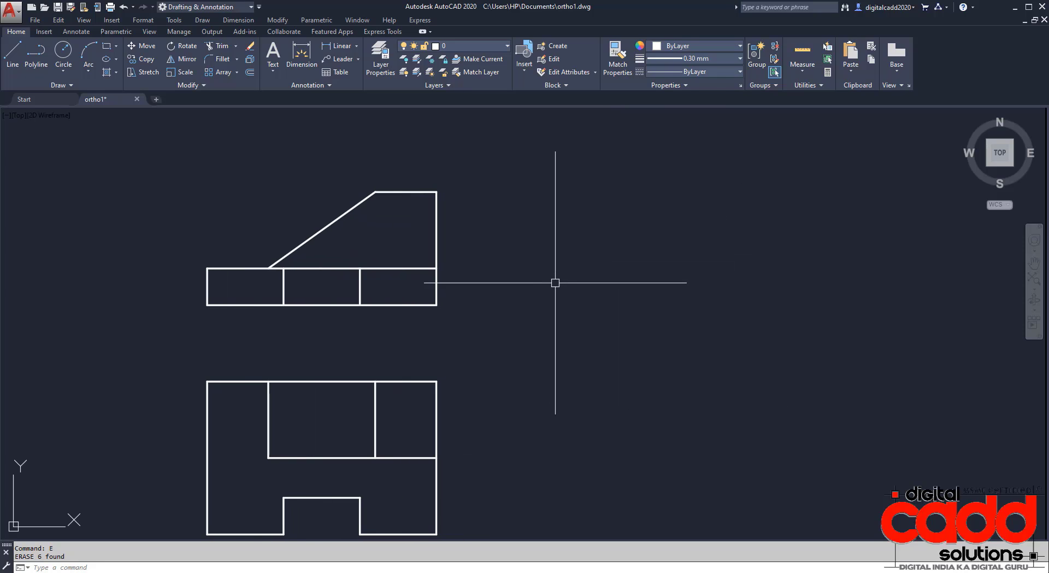
Step: Switch the current lineweight back to ByLayer and the colour to grey 8 for the side view's projection rays
{"action": "left_click", "coordinate": [704, 59]}
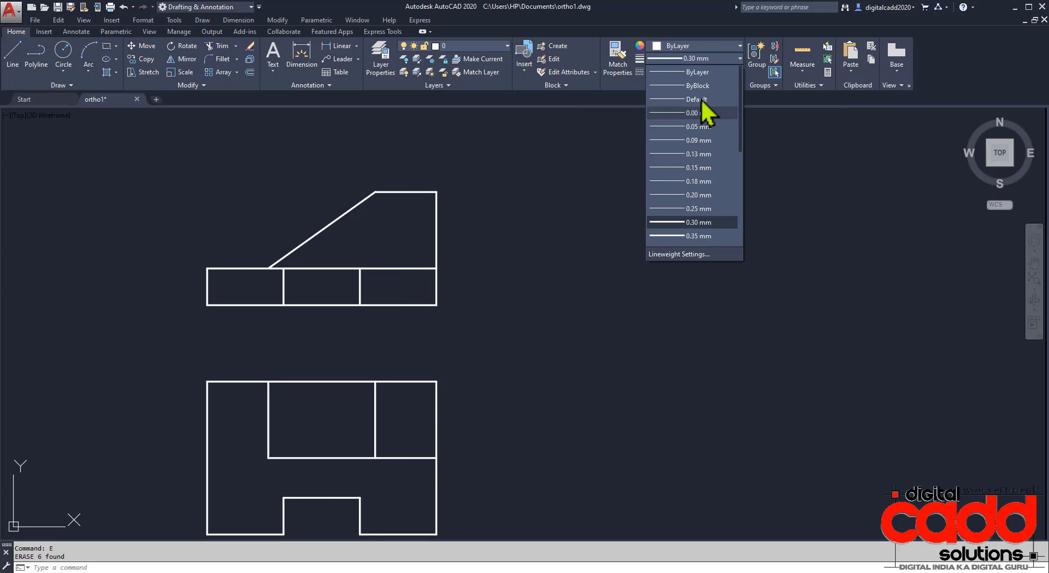
{"action": "left_click", "coordinate": [700, 72]}
{"action": "left_click", "coordinate": [692, 46]}
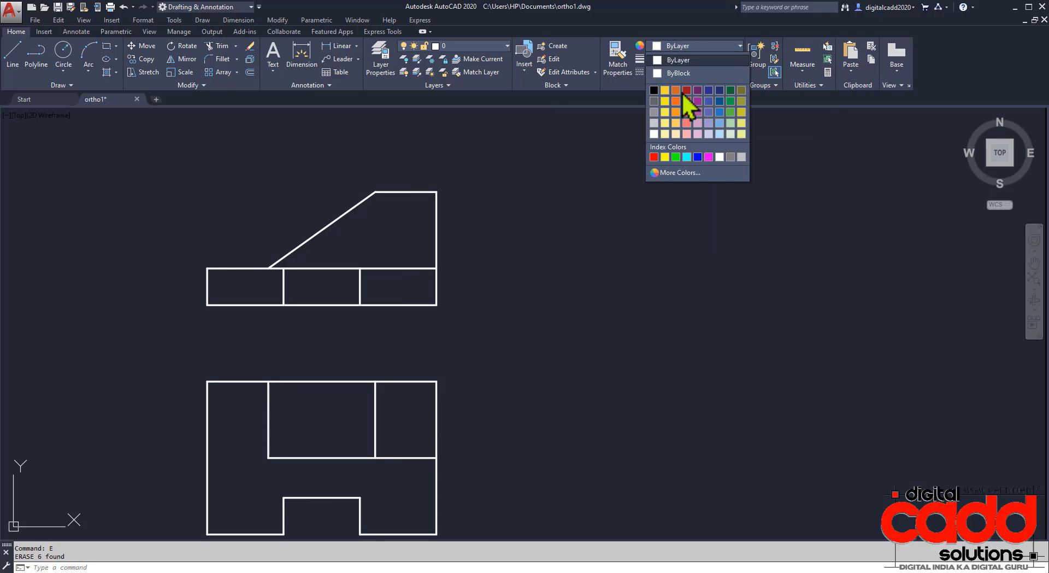
{"action": "left_click", "coordinate": [731, 158]}
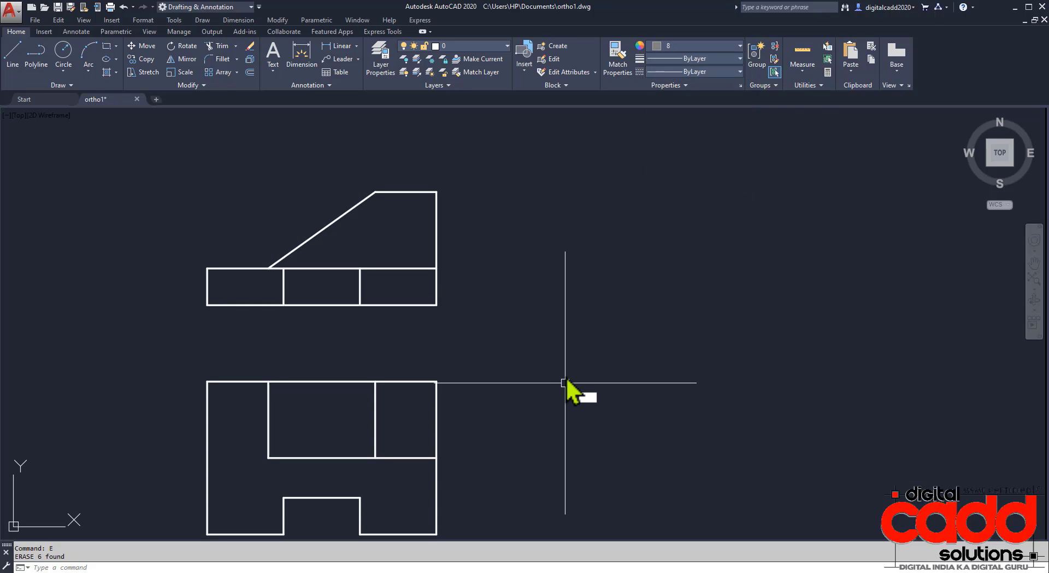
Step: Draw three horizontal projection rays rightward from the front view's right edge, at its bottom, its top and the base's upper level
{"action": "type", "text": "ray"}
{"action": "key", "text": "Return"}
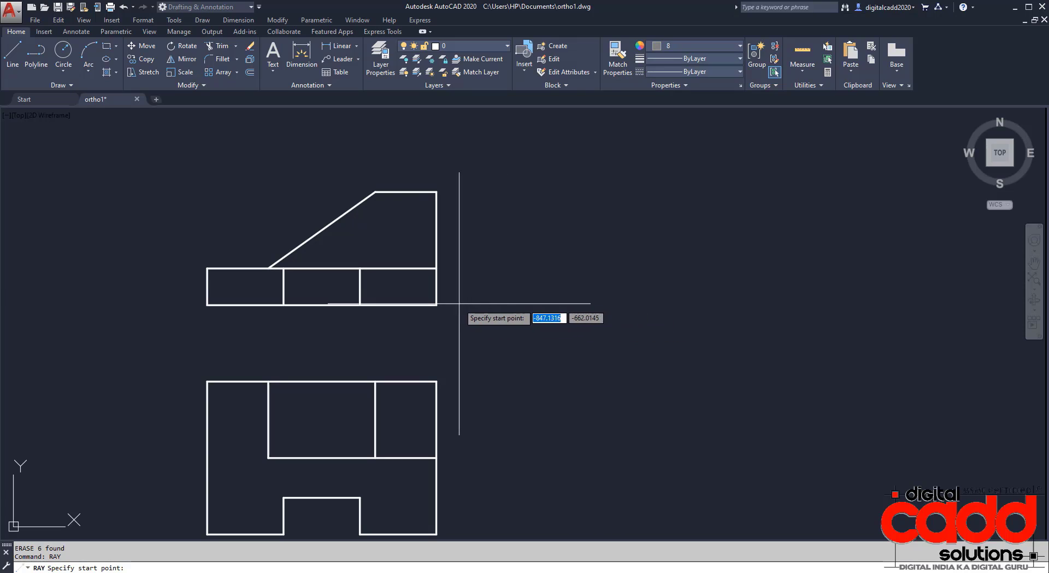
{"action": "left_click", "coordinate": [436, 305]}
{"action": "left_click", "coordinate": [536, 305]}
{"action": "key", "text": "Return"}
{"action": "key", "text": "Return"}
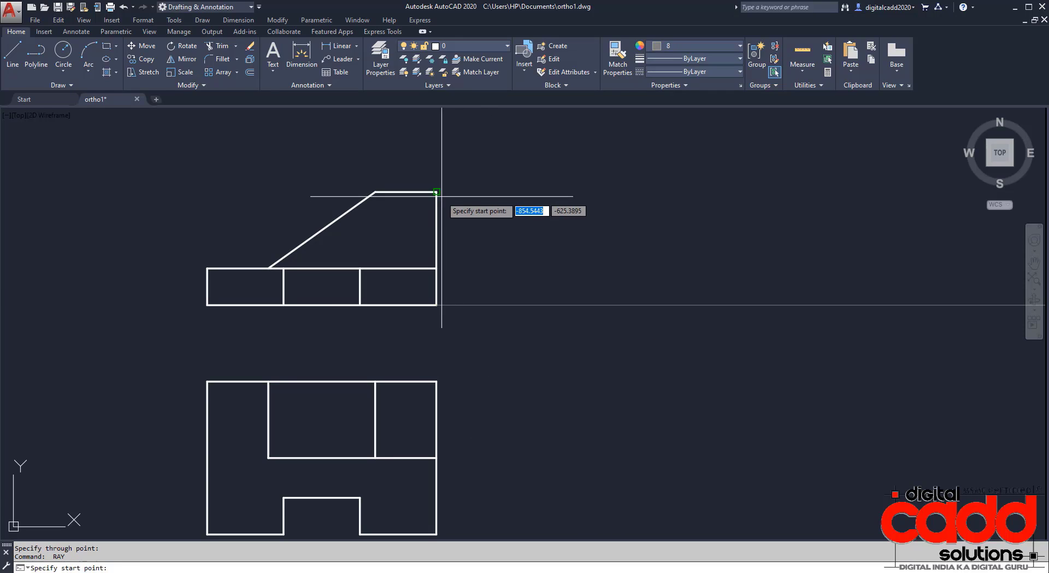
{"action": "left_click", "coordinate": [437, 192]}
{"action": "left_click", "coordinate": [574, 192]}
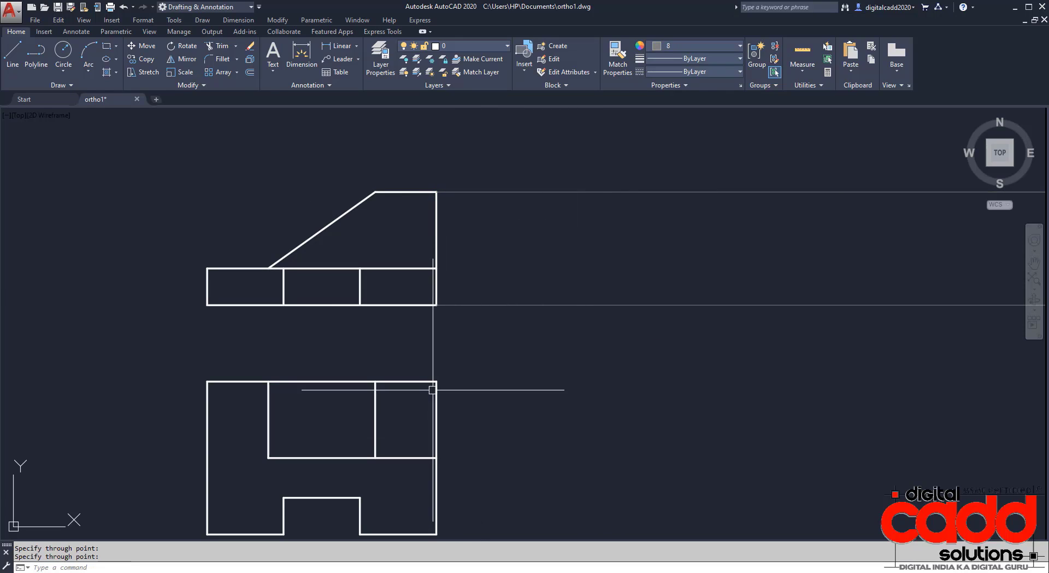
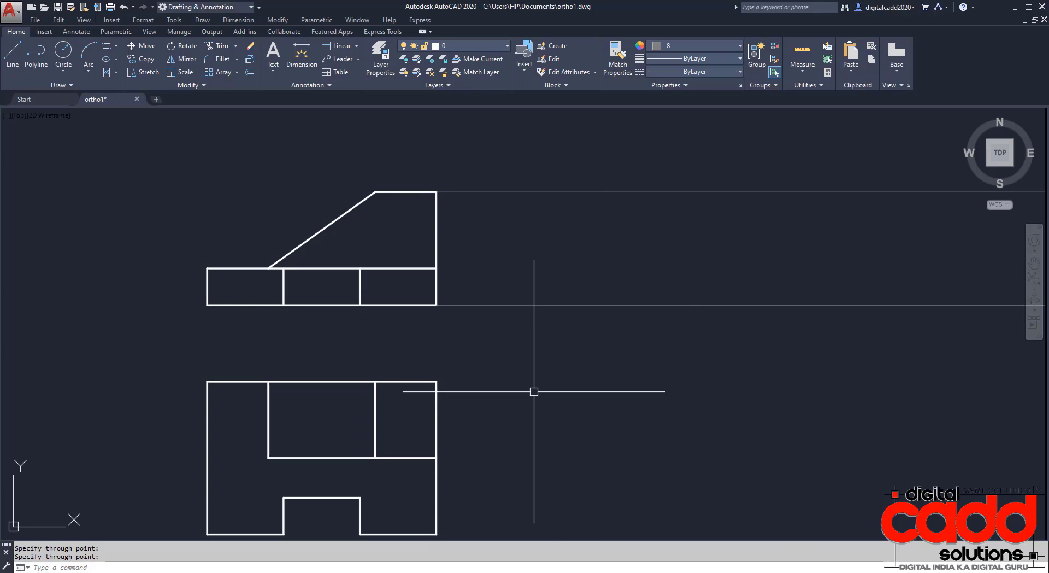
{"action": "key", "text": "Return"}
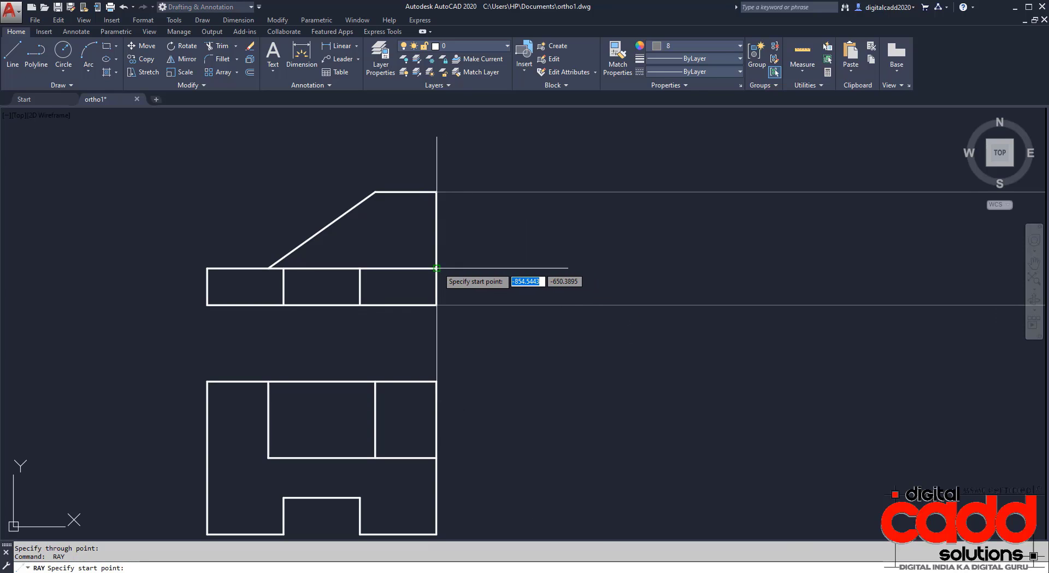
{"action": "left_click", "coordinate": [437, 268]}
{"action": "key", "text": "Return"}
{"action": "mouse_move", "coordinate": [590, 440]}
{"action": "middle_mouse_down"}
{"action": "mouse_move", "coordinate": [558, 427]}
{"action": "mouse_move", "coordinate": [558, 417]}
{"action": "middle_mouse_up"}
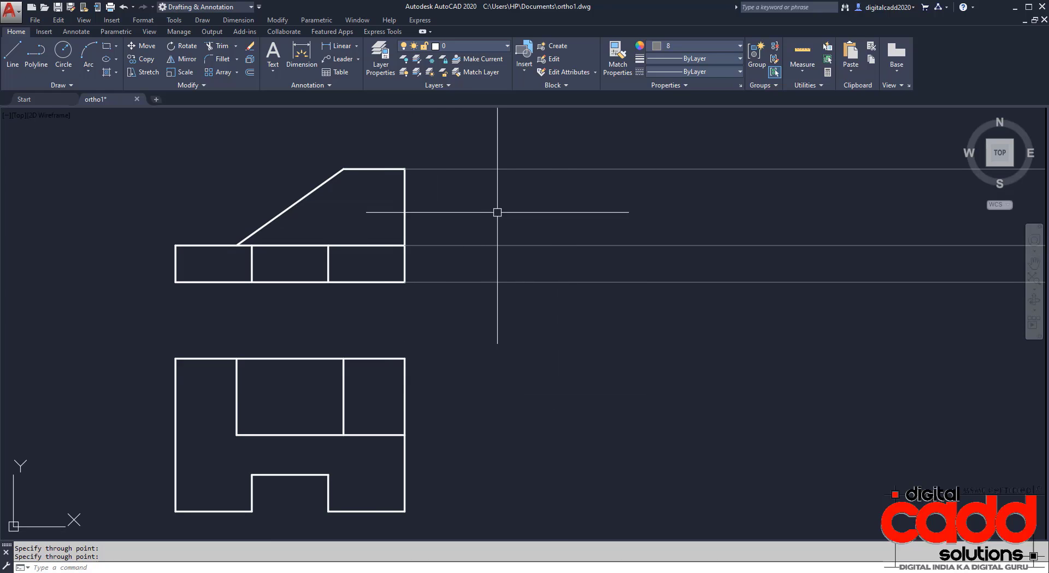
Step: Offset the front view's right vertical edge 25 units to the right to start the side view
{"action": "type", "text": "o"}
{"action": "key", "text": "Return"}
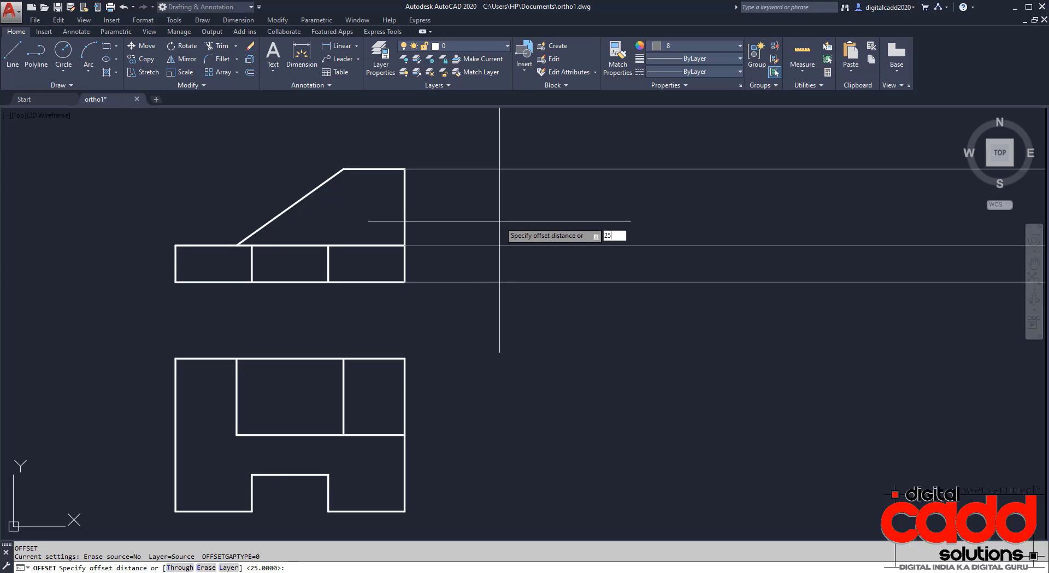
{"action": "key", "text": "Return"}
{"action": "left_click", "coordinate": [404, 214]}
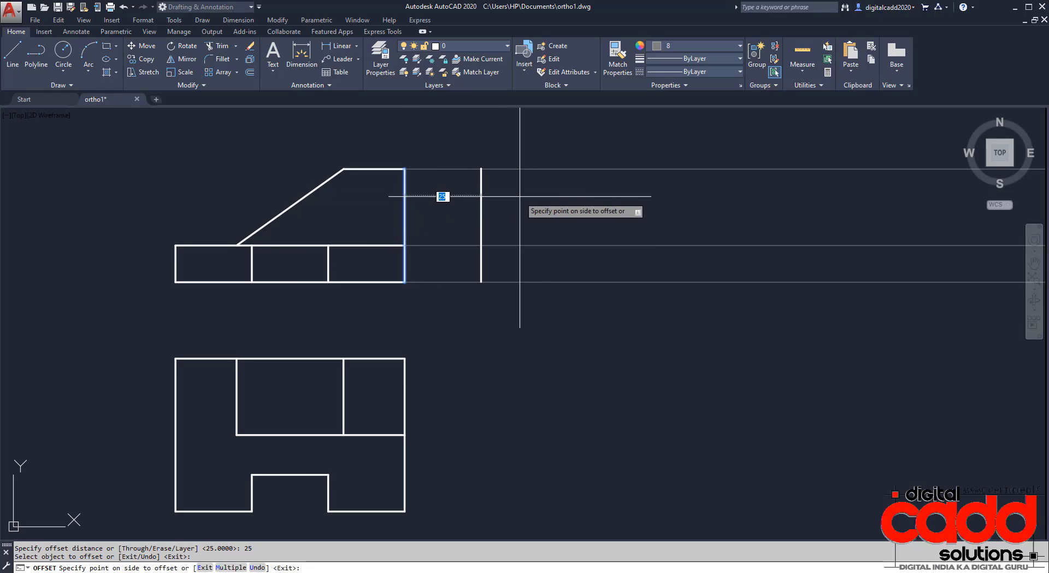
{"action": "left_click", "coordinate": [519, 195]}
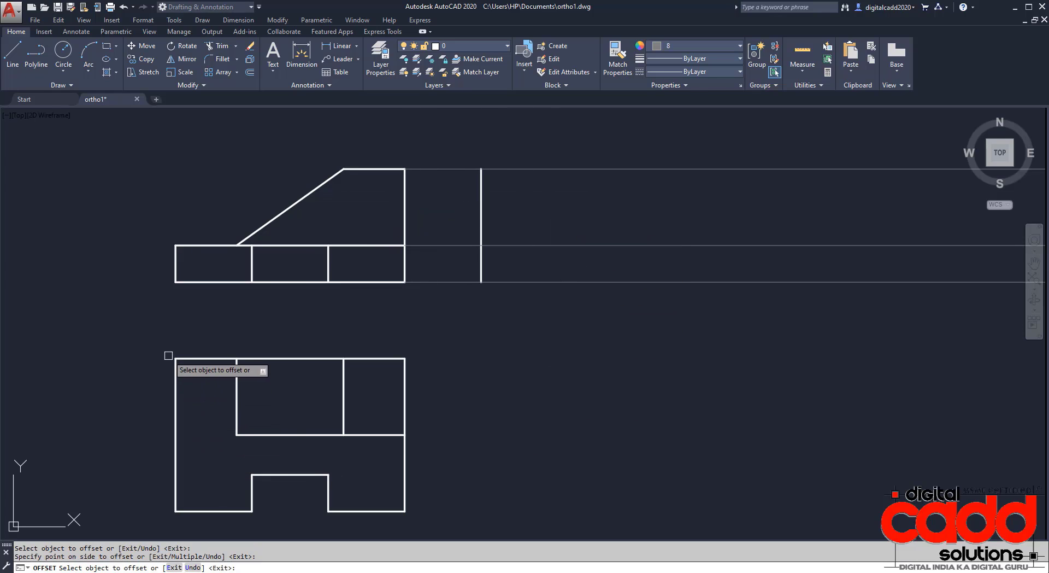
Step: Check the base's depth in the reference PDF, then return to AutoCAD and offset the side view's first vertical line 50 units right
{"action": "key", "text": "alt+Tab"}
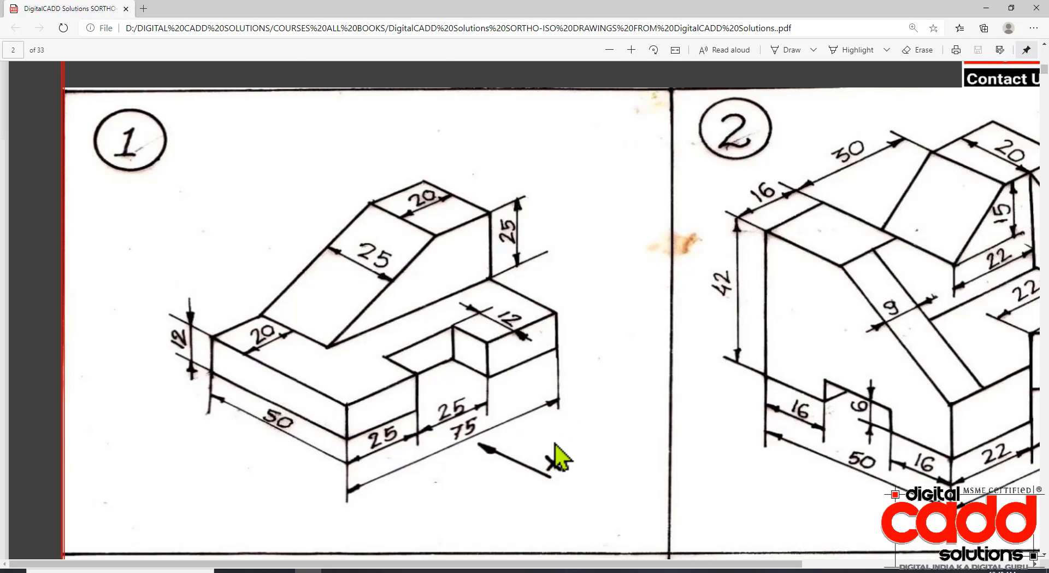
{"action": "key", "text": "alt+Tab"}
{"action": "key", "text": "Return"}
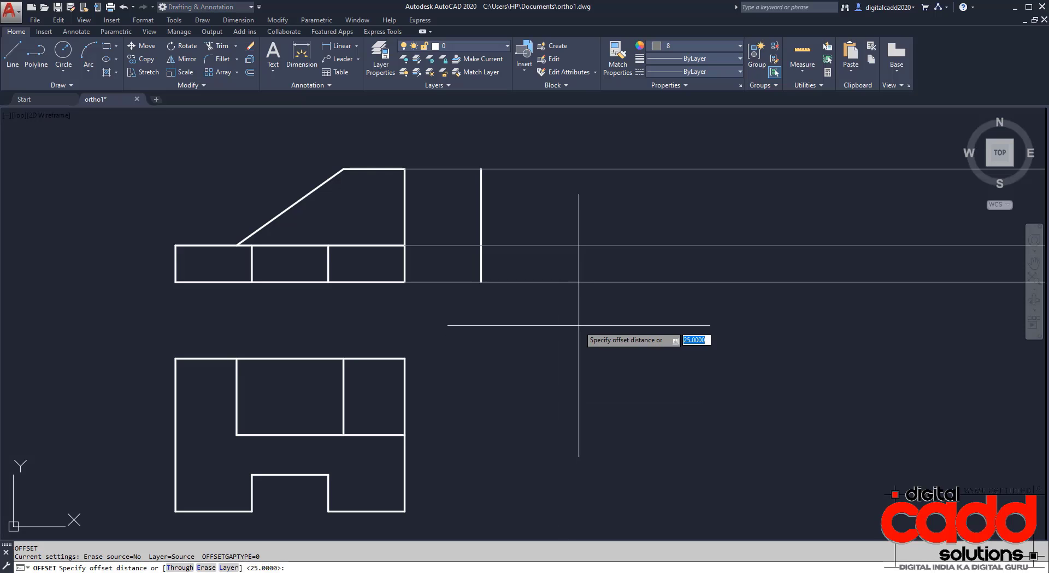
{"action": "type", "text": "50"}
{"action": "key", "text": "Return"}
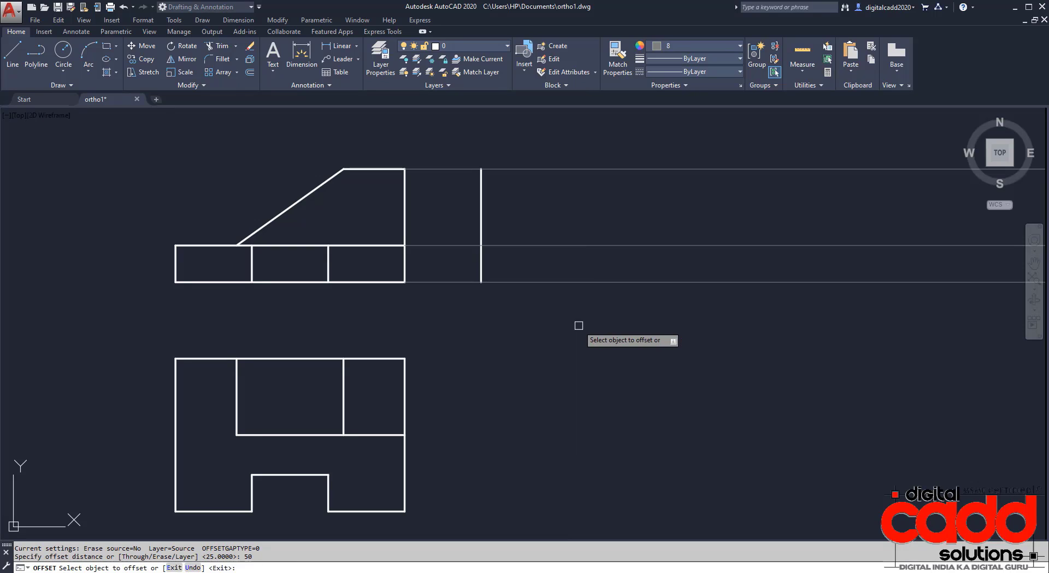
{"action": "left_click", "coordinate": [481, 215]}
{"action": "left_click", "coordinate": [541, 210]}
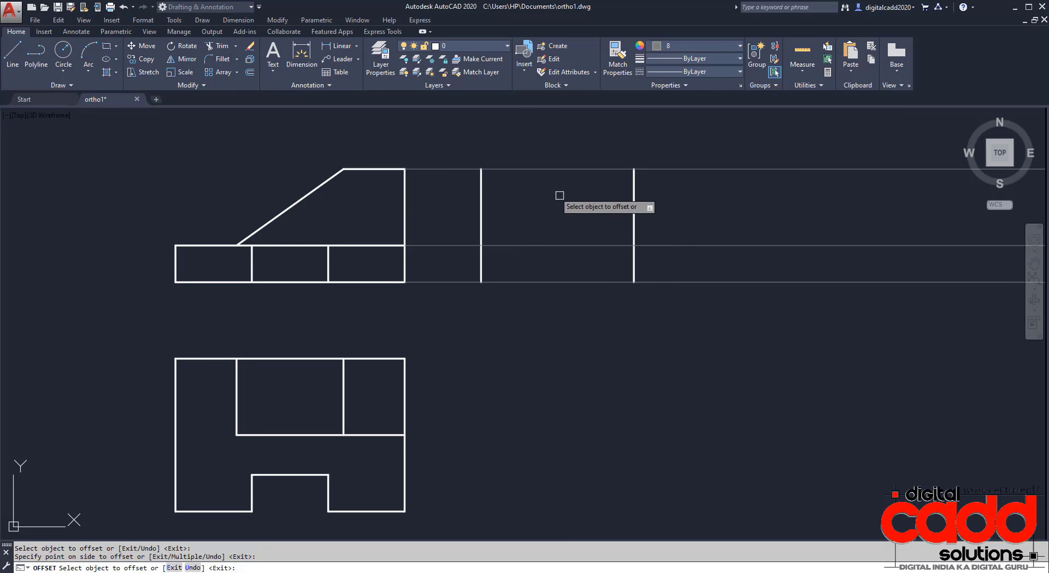
Step: Offset the side view's first vertical line 25 units to the right for the wedge's width
{"action": "left_click", "coordinate": [484, 181]}
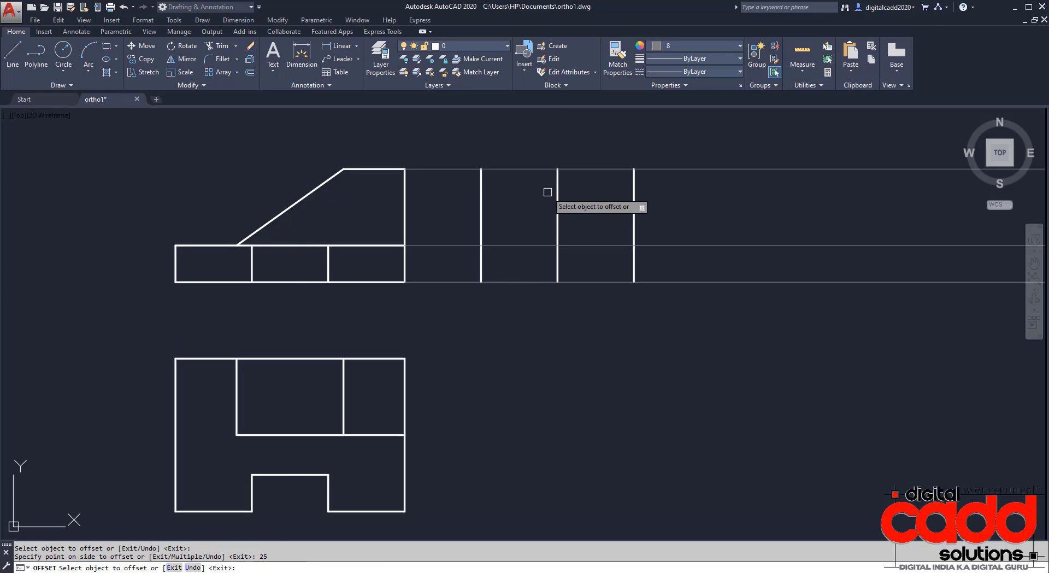
{"action": "key", "text": "Return"}
{"action": "middle_click_drag", "start_coordinate": [554, 322], "coordinate": [533, 330]}
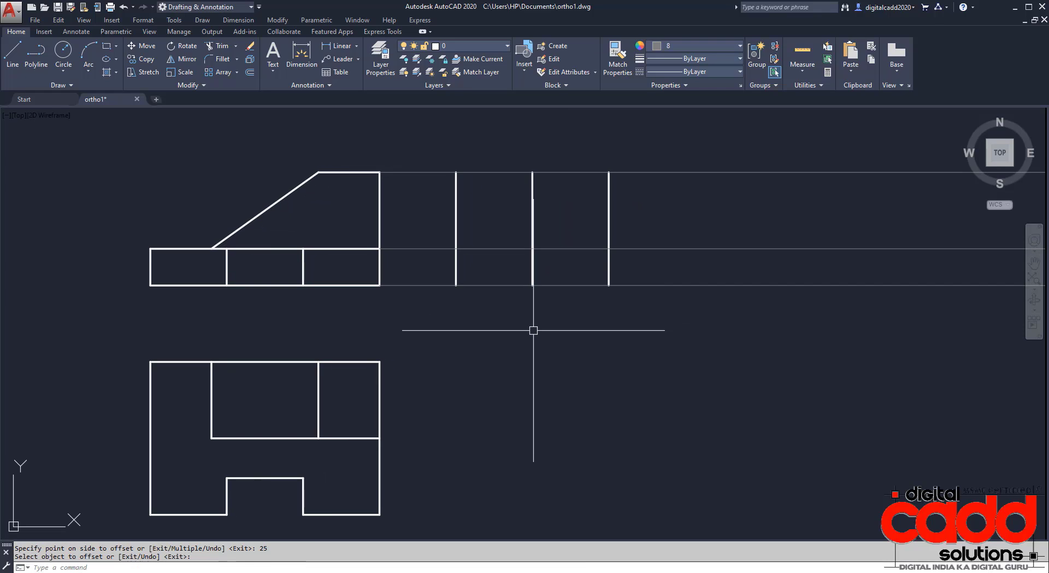
Step: Set the current colour to ByLayer and the current lineweight to 0.30 mm
{"action": "left_click", "coordinate": [701, 46]}
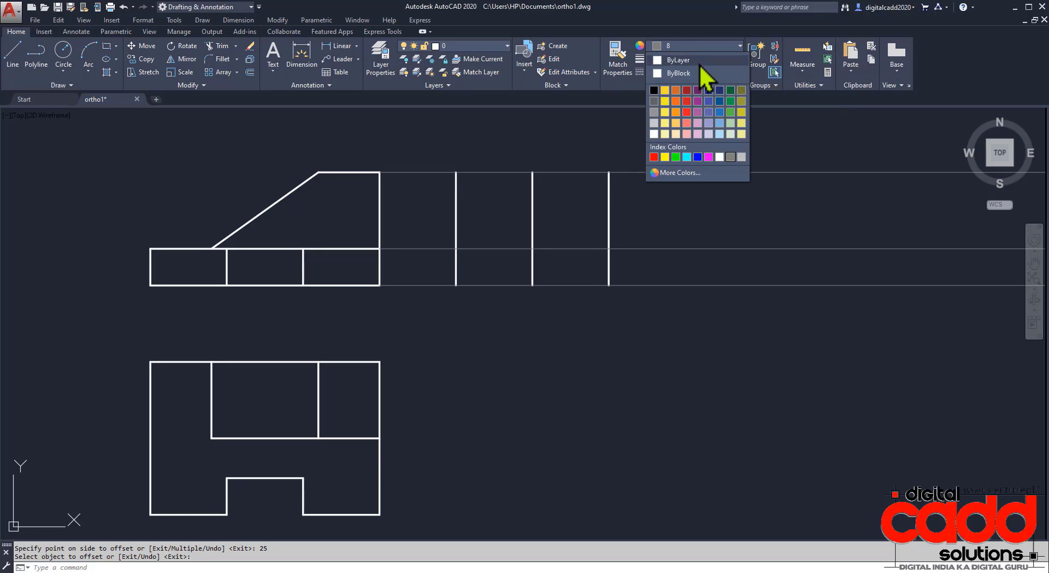
{"action": "left_click", "coordinate": [677, 60]}
{"action": "left_click", "coordinate": [705, 60]}
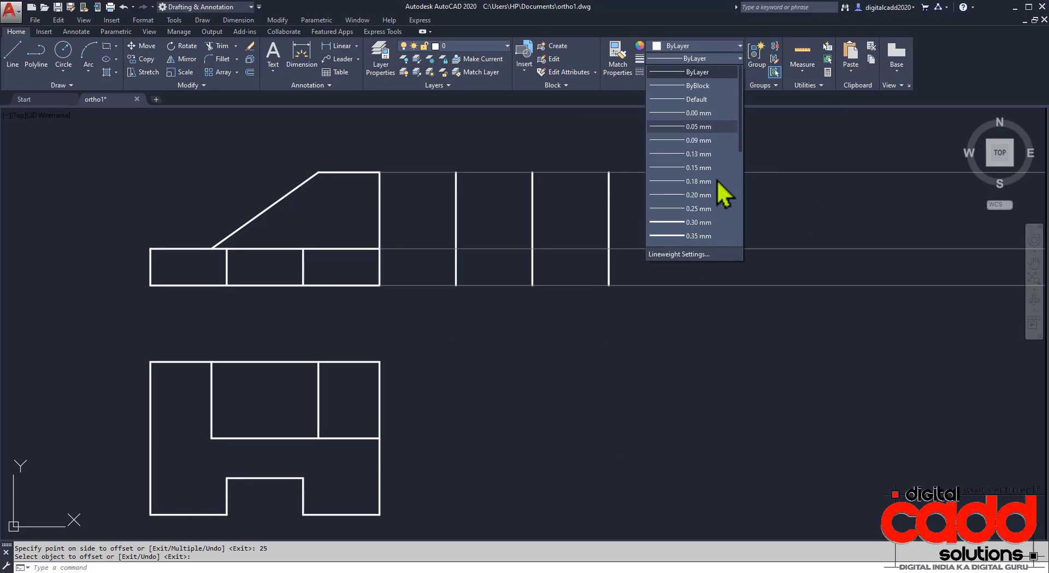
{"action": "left_click", "coordinate": [699, 222]}
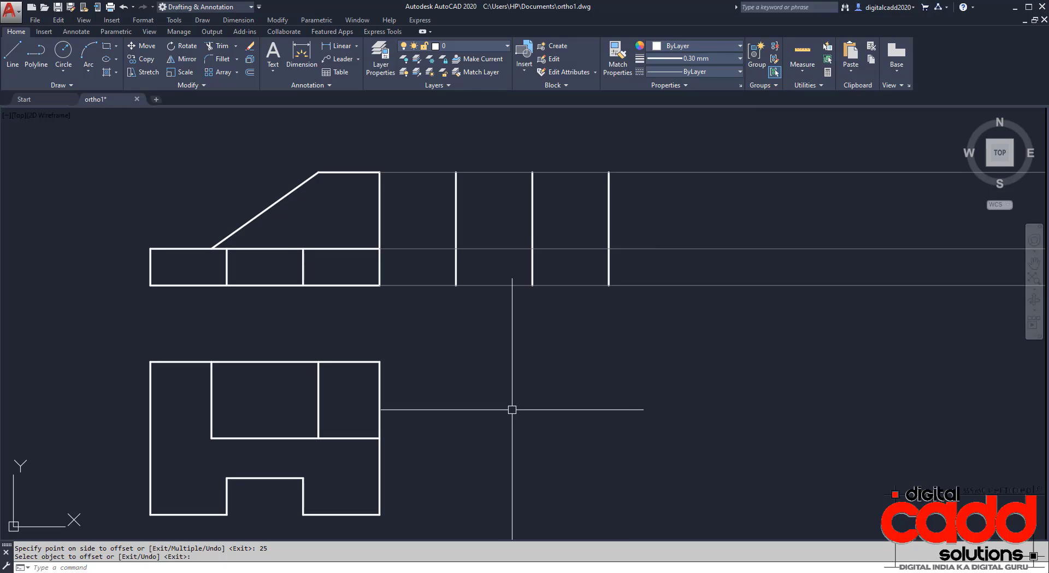
Step: Draw the side view's bottom edge and the base's top edge as lines between the two outer vertical lines
{"action": "type", "text": "l"}
{"action": "key", "text": "Return"}
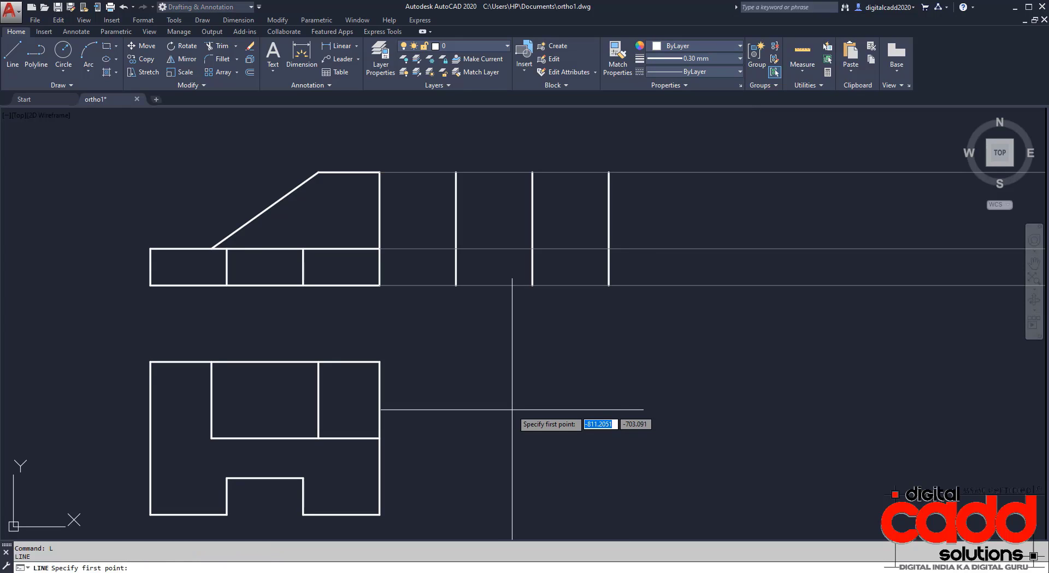
{"action": "left_click", "coordinate": [456, 285]}
{"action": "left_click", "coordinate": [609, 284]}
{"action": "key", "text": "Return"}
{"action": "key", "text": "Return"}
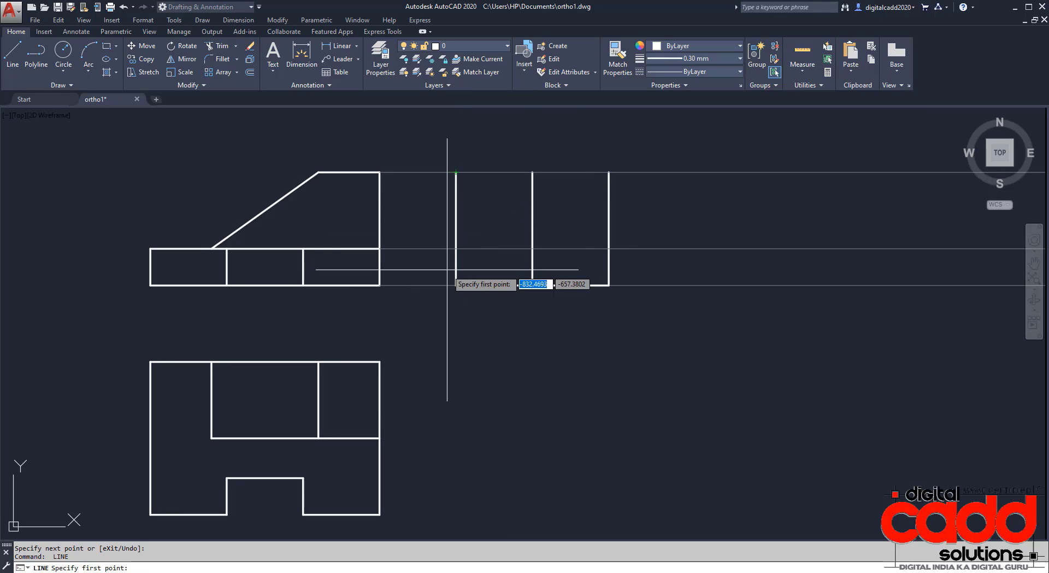
{"action": "left_click", "coordinate": [456, 249]}
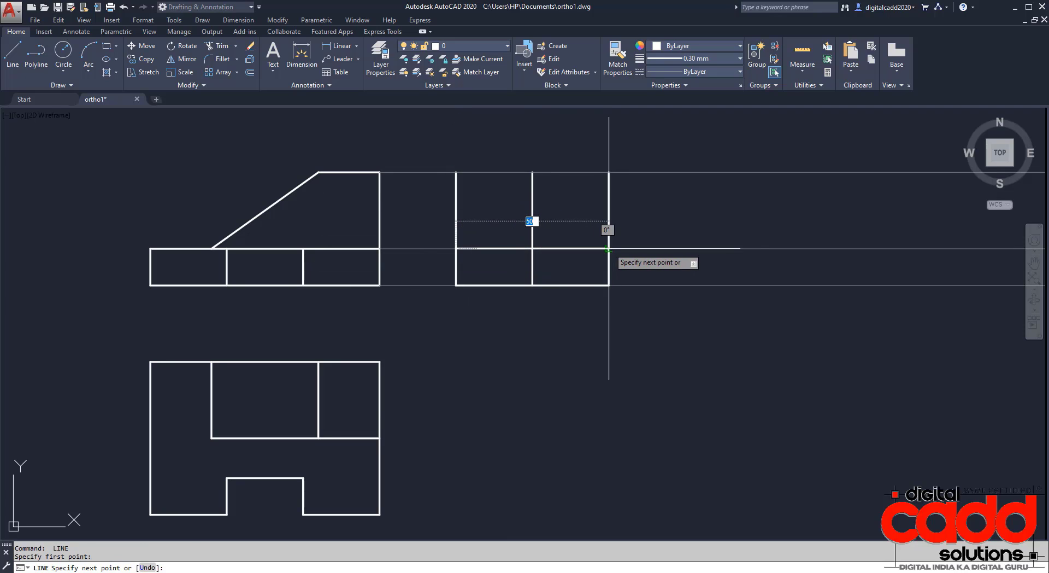
{"action": "left_click", "coordinate": [609, 229]}
{"action": "key", "text": "Return"}
Step: Draw the wedge's top edge in the side view between the first and middle vertical lines
{"action": "key", "text": "Return"}
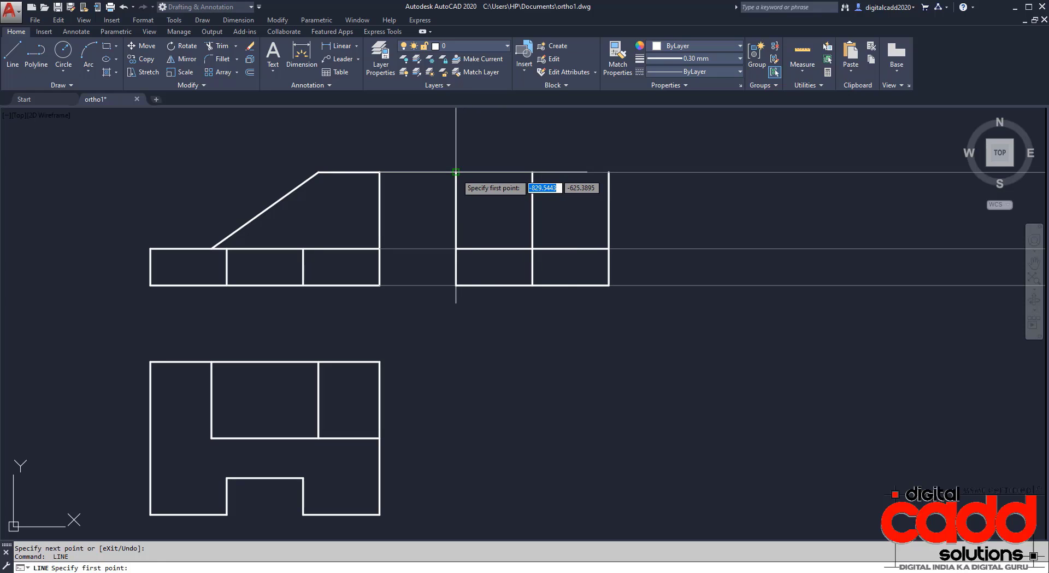
{"action": "left_click", "coordinate": [456, 172]}
{"action": "left_click", "coordinate": [532, 173]}
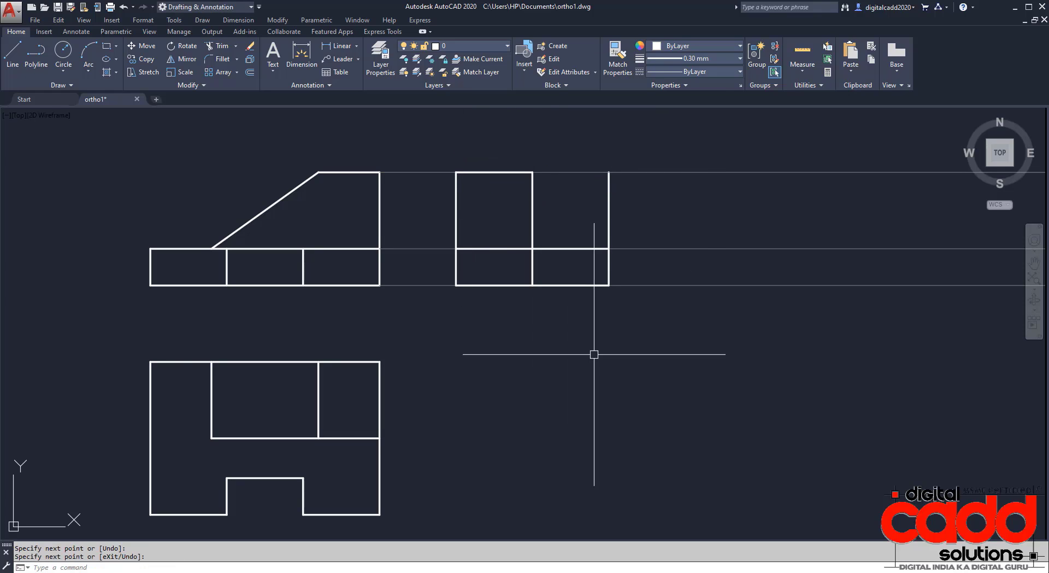
{"action": "key", "text": "Return"}
Step: Trim the middle vertical line inside the base and the outer vertical line above the base in the side view
{"action": "type", "text": "tr"}
{"action": "key", "text": "Return"}
{"action": "left_click", "coordinate": [533, 268]}
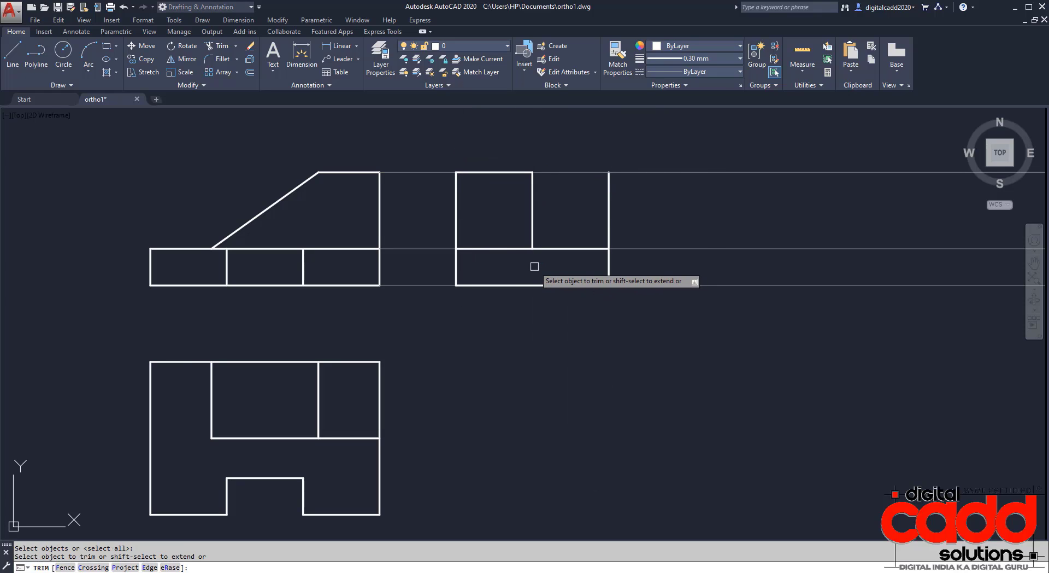
{"action": "left_click", "coordinate": [608, 236]}
{"action": "key", "text": "Return"}
{"action": "middle_click_drag", "start_coordinate": [570, 377], "coordinate": [574, 349]}
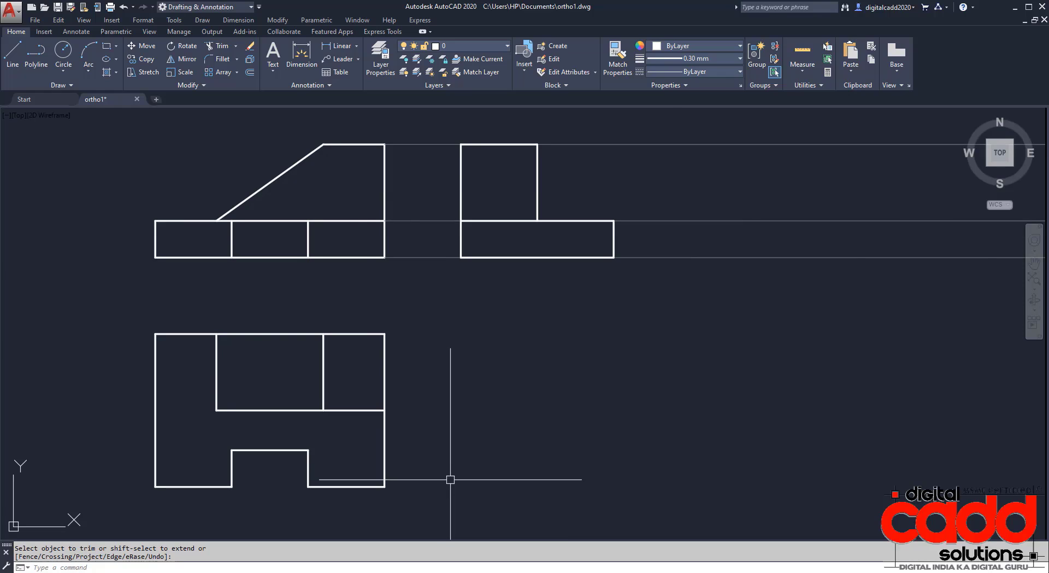
Step: Examine exercise 1's left-side faces and the notch's rear edge in the reference PDF and compare them with the AutoCAD side view
{"action": "key", "text": "alt+Tab"}
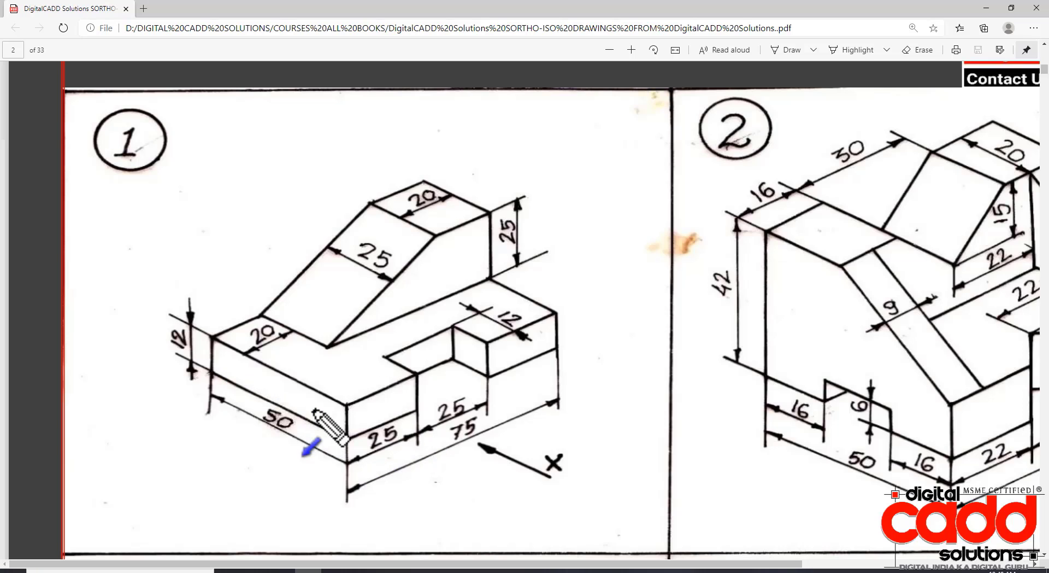
{"action": "left_click", "coordinate": [293, 399]}
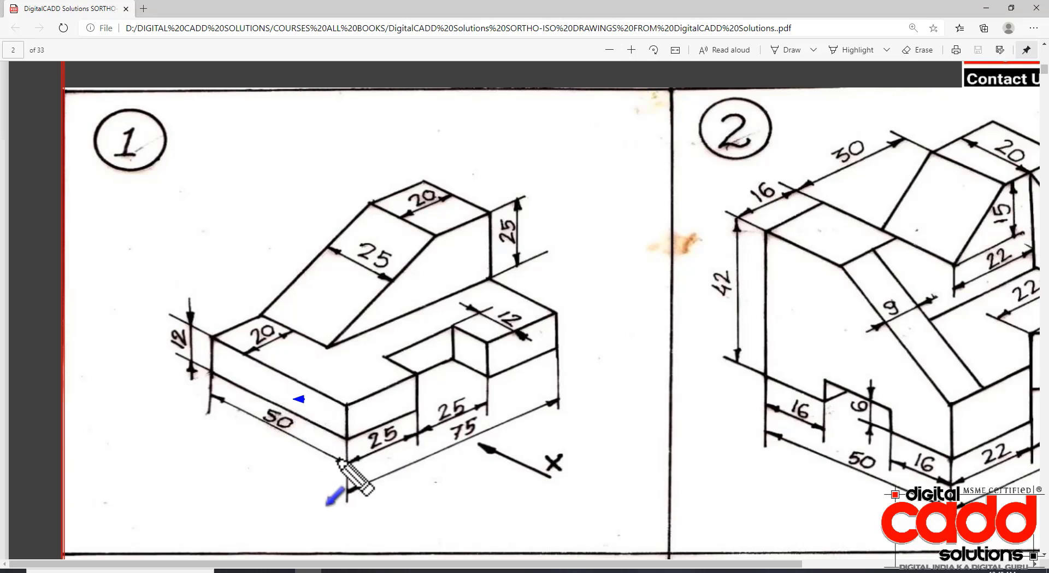
{"action": "left_click", "coordinate": [341, 284]}
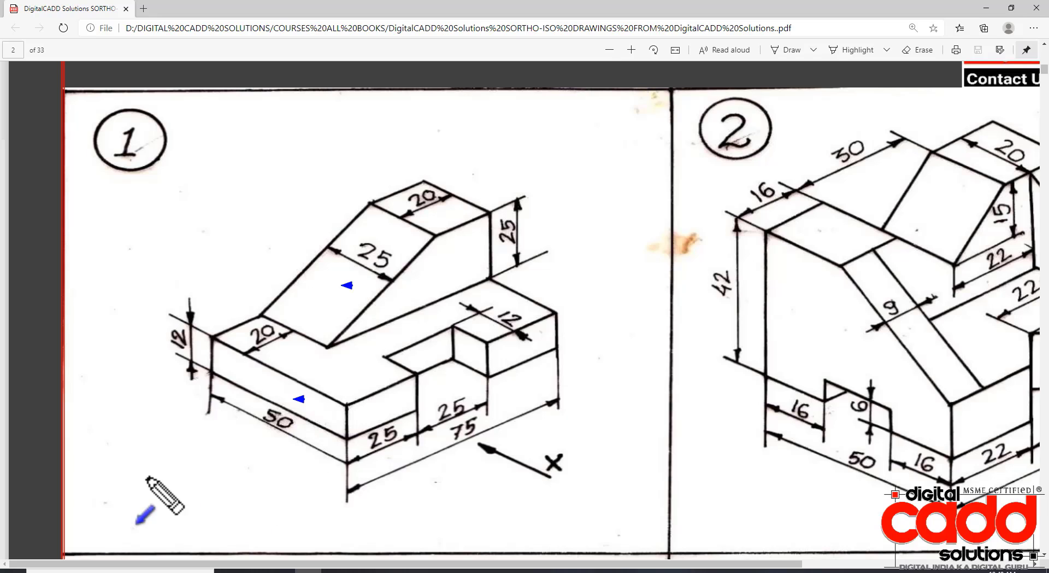
{"action": "left_click_drag", "start_coordinate": [212, 479], "coordinate": [264, 439]}
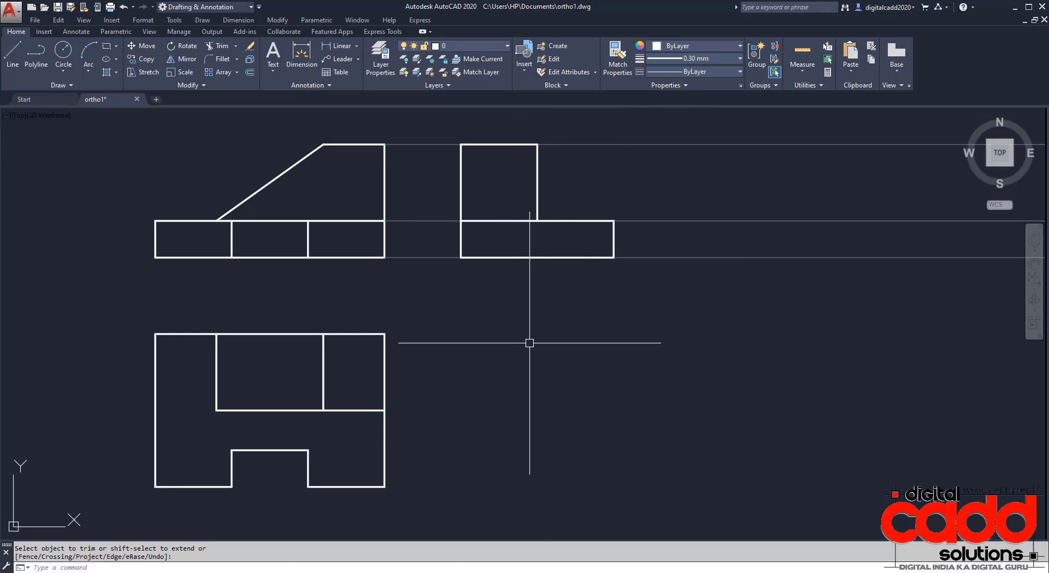
{"action": "middle_click_drag", "start_coordinate": [508, 375], "coordinate": [531, 376]}
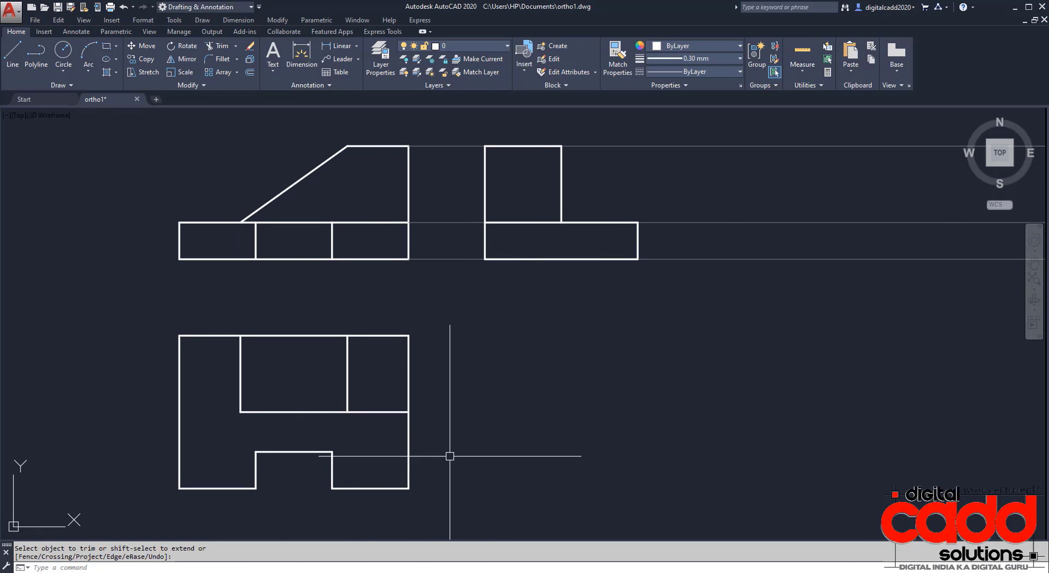
{"action": "key", "text": "alt+Tab"}
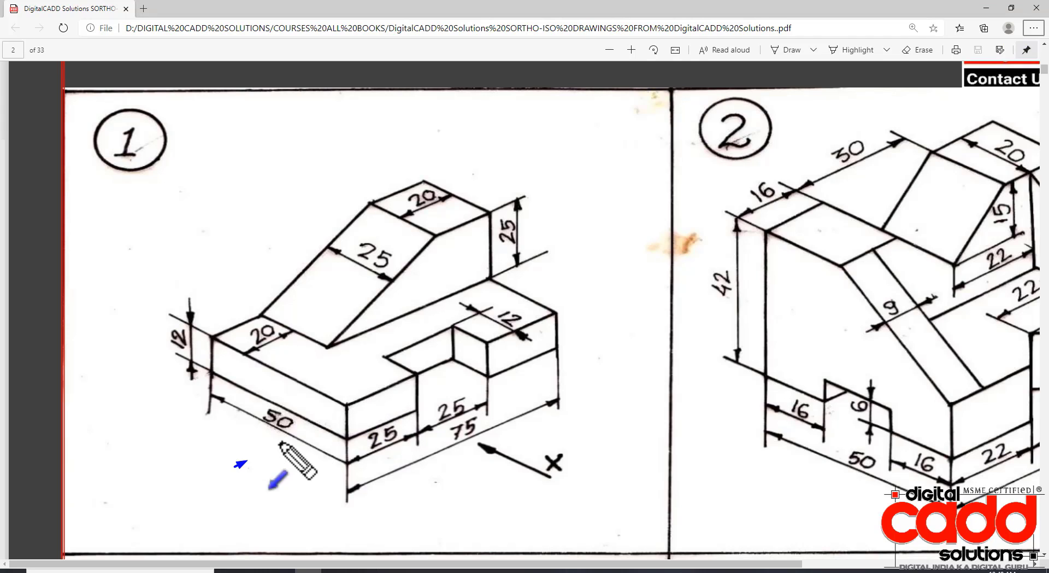
{"action": "left_click_drag", "start_coordinate": [235, 466], "coordinate": [301, 432]}
{"action": "left_click_drag", "start_coordinate": [455, 327], "coordinate": [453, 348]}
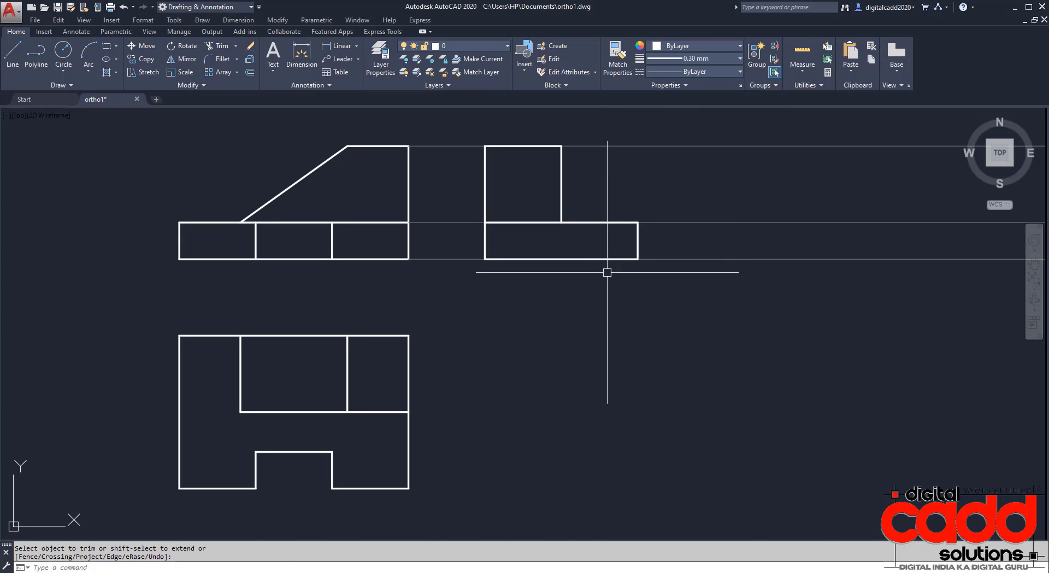
Step: Check the notch's depth in the reference PDF and offset the side view's outer base edge 12 inward in AutoCAD
{"action": "key", "text": "alt+Tab"}
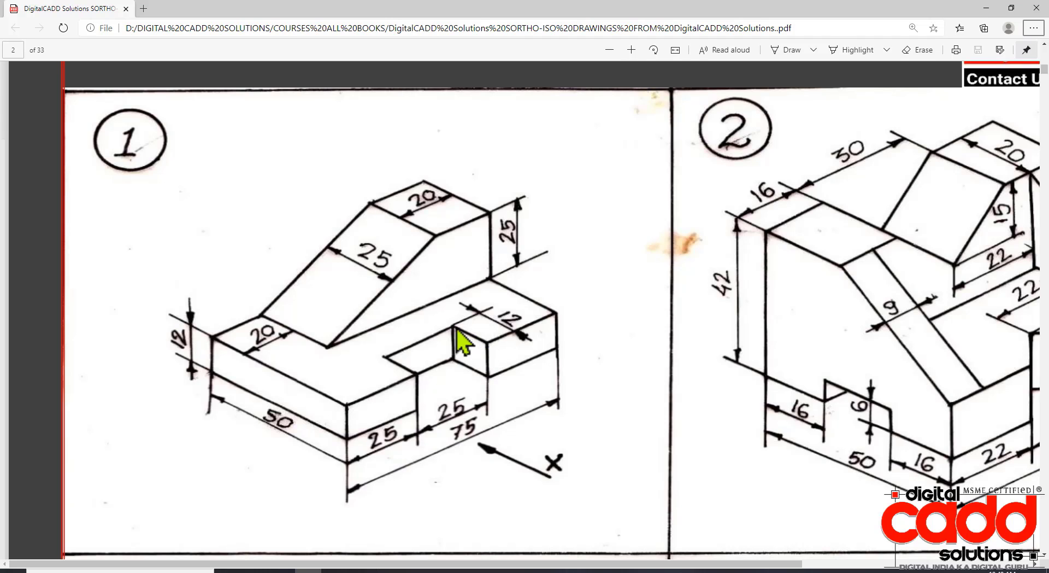
{"action": "key", "text": "alt+Tab"}
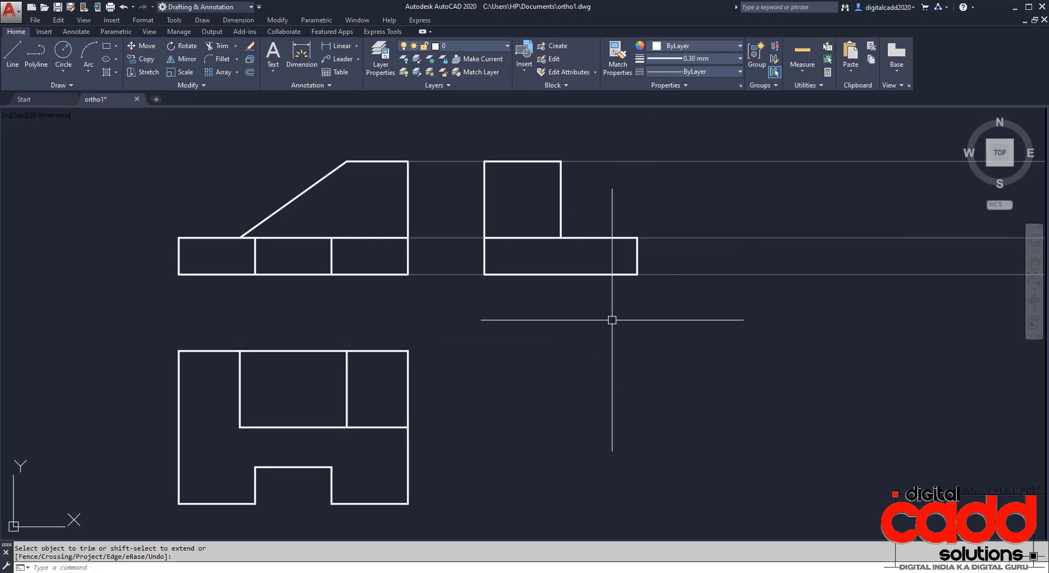
{"action": "key", "text": "Return"}
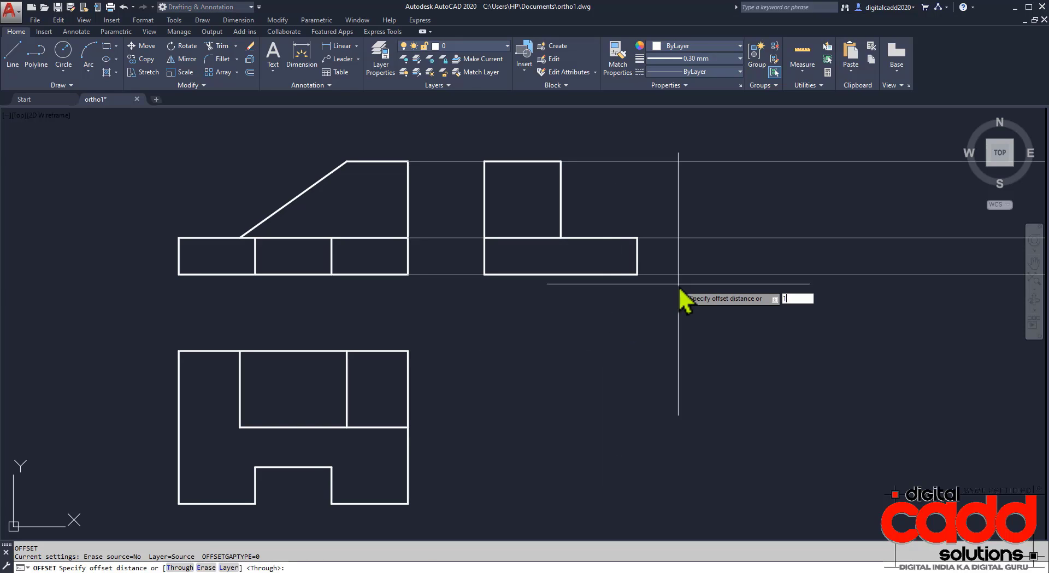
{"action": "type", "text": "12"}
{"action": "key", "text": "Return"}
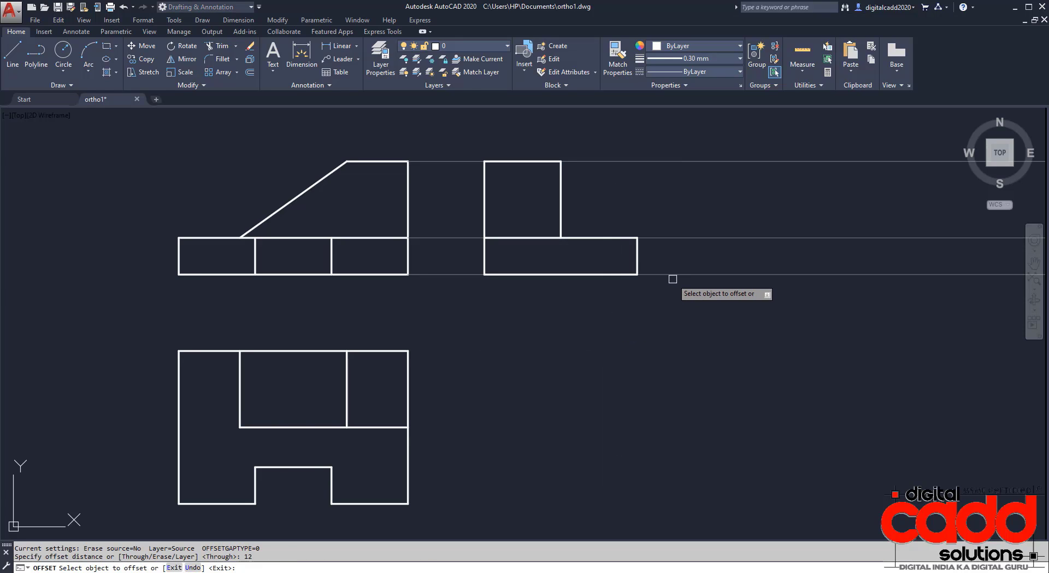
{"action": "left_click", "coordinate": [637, 259]}
{"action": "left_click", "coordinate": [613, 257]}
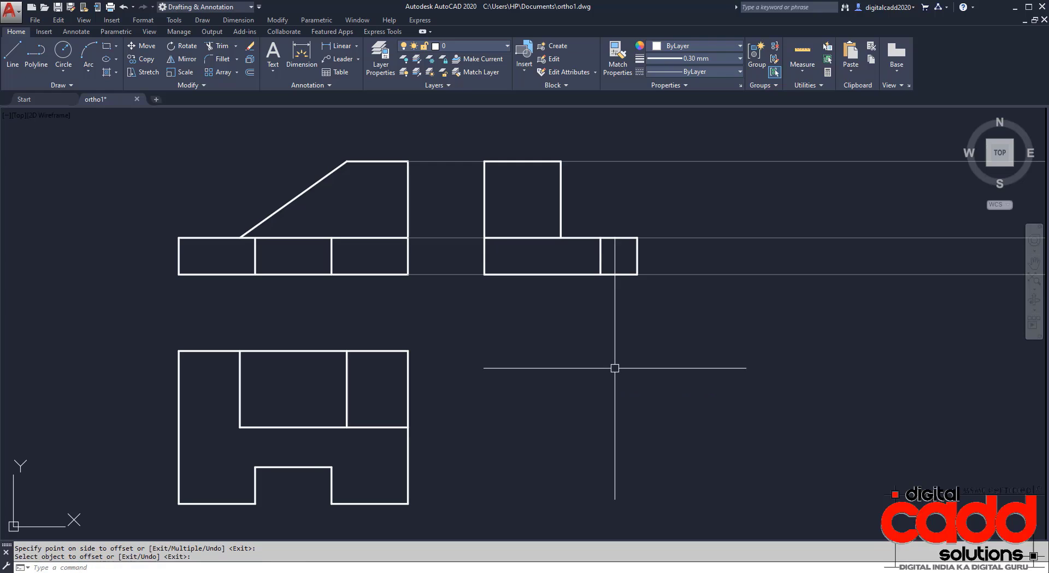
{"action": "key", "text": "Return"}
Step: Set the offset notch line's lineweight to ByLayer and its color to green
{"action": "left_click", "coordinate": [614, 260]}
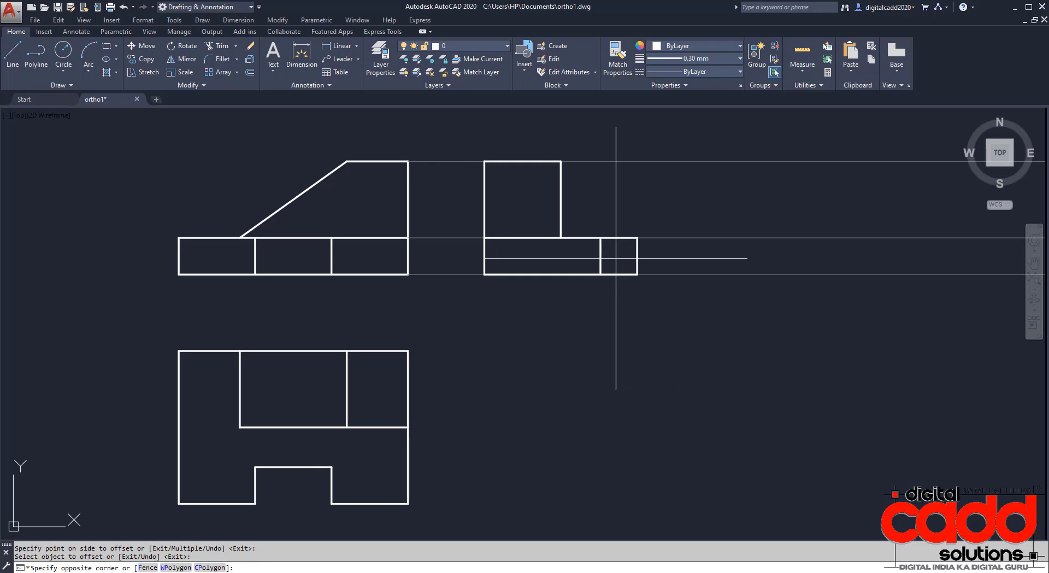
{"action": "left_click", "coordinate": [571, 269]}
{"action": "left_click", "coordinate": [683, 59]}
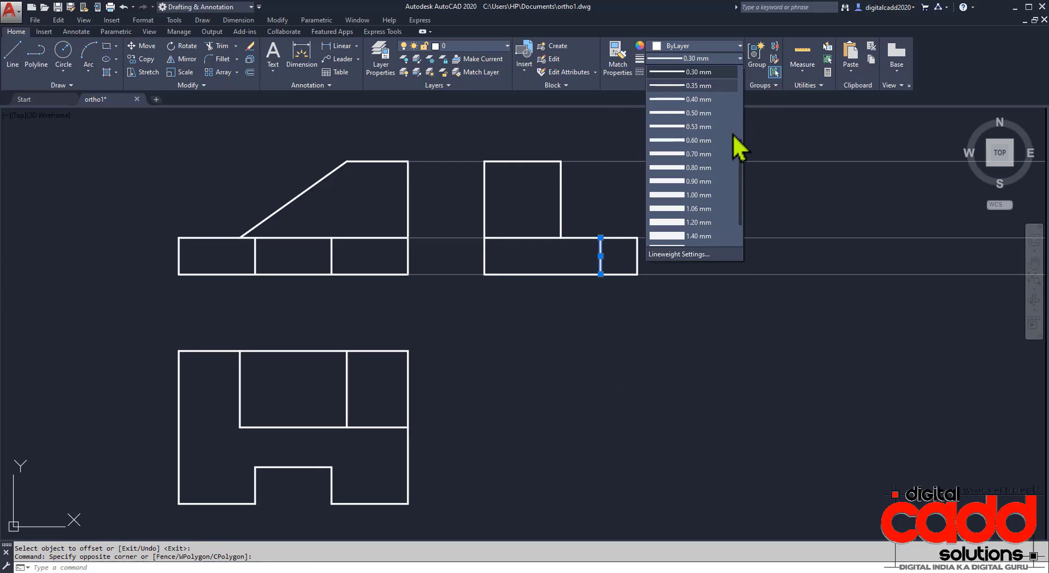
{"action": "left_click", "coordinate": [690, 72]}
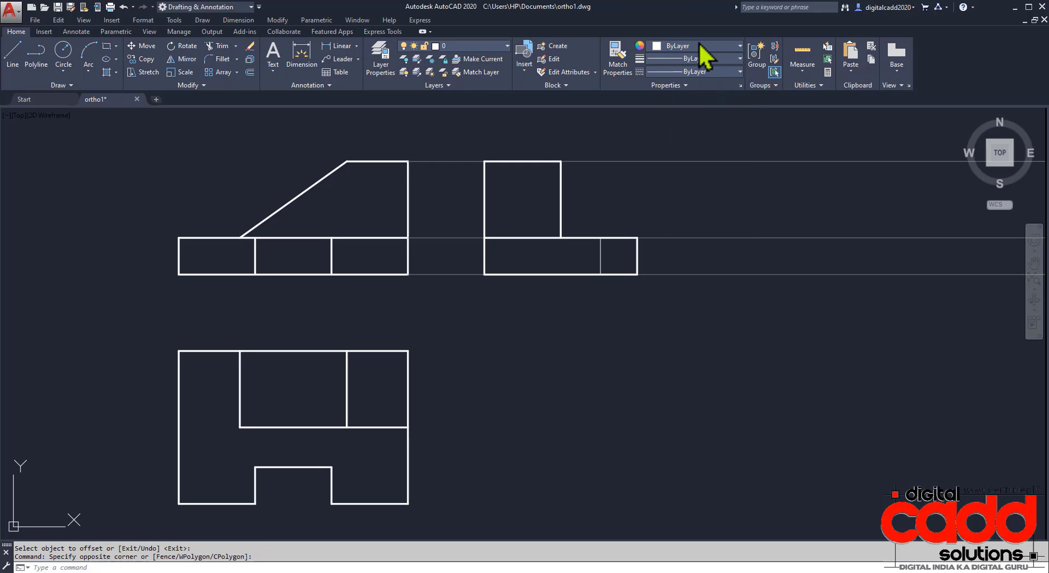
{"action": "left_click", "coordinate": [700, 47]}
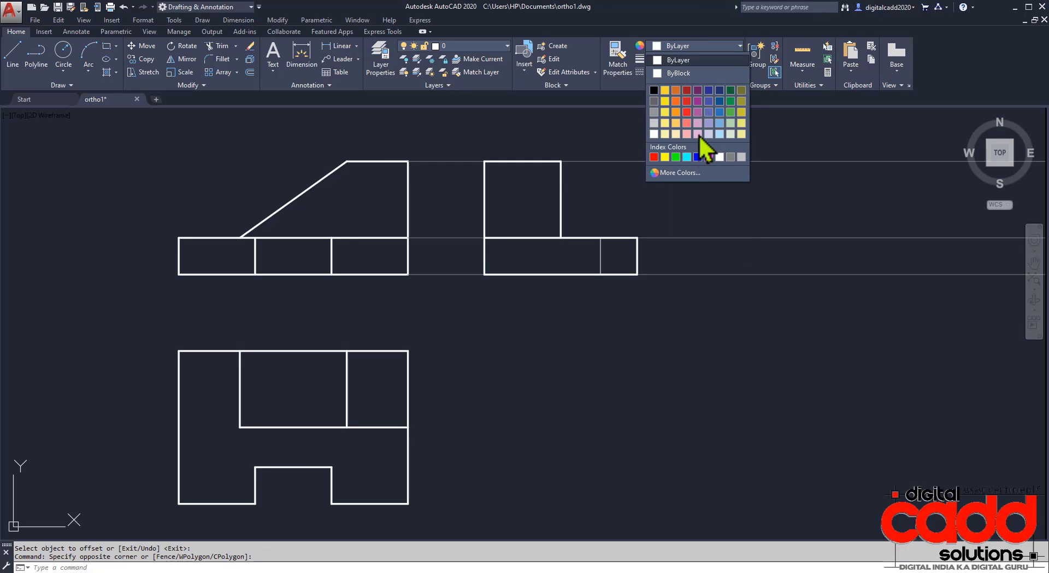
{"action": "left_click", "coordinate": [677, 157]}
{"action": "key", "text": "Escape"}
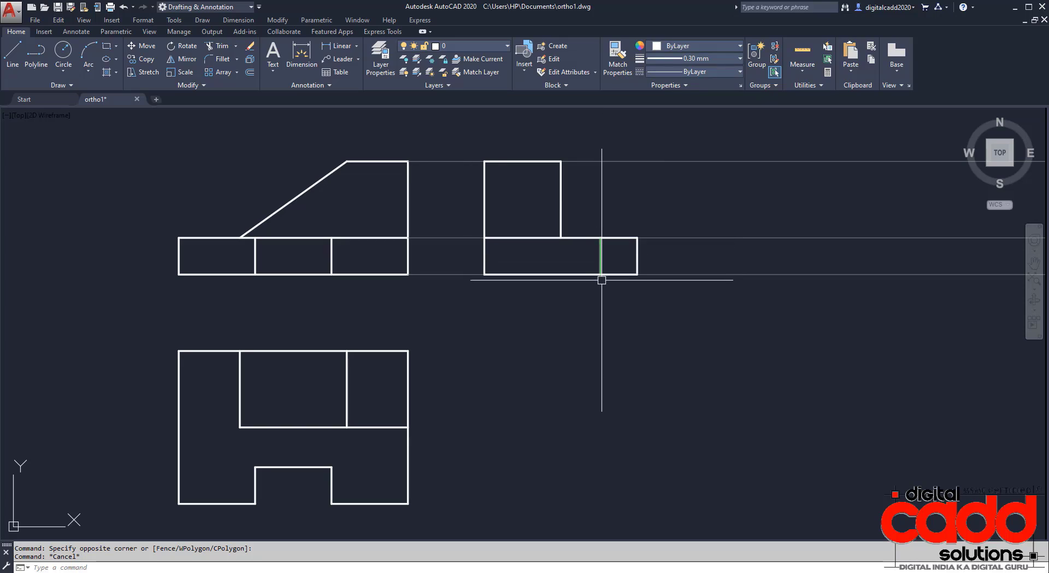
Step: Load the HIDDEN linetype from acadiso.lin into the drawing
{"action": "left_click", "coordinate": [717, 74]}
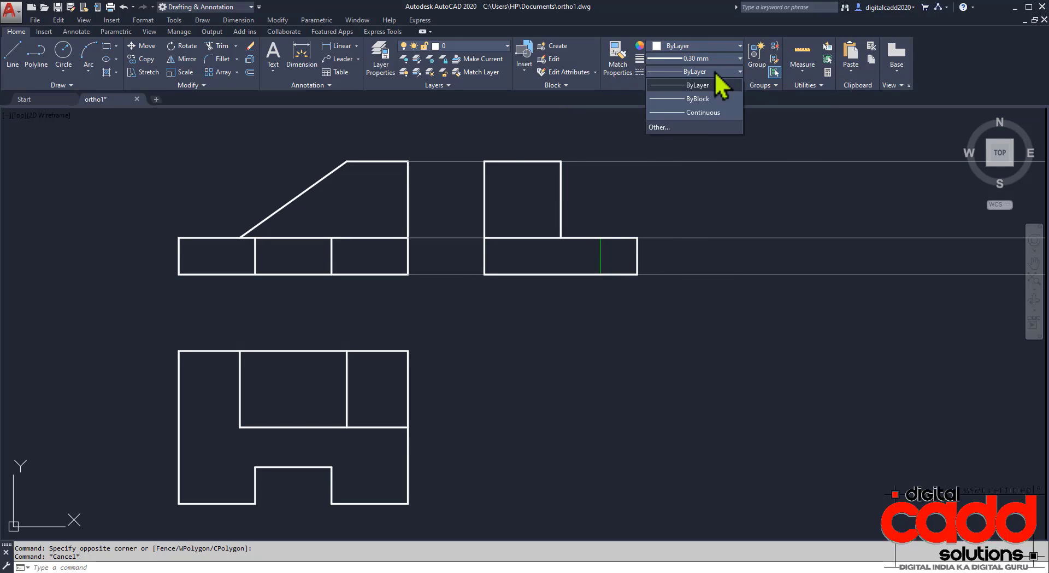
{"action": "left_click", "coordinate": [662, 127]}
{"action": "left_click", "coordinate": [608, 208]}
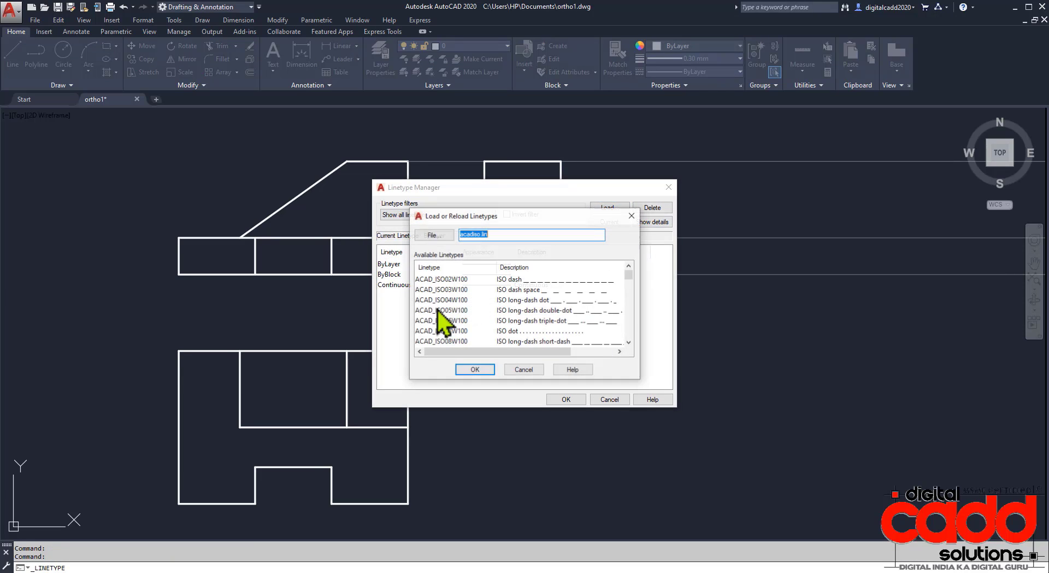
{"action": "left_click", "coordinate": [437, 311]}
{"action": "key", "text": "h"}
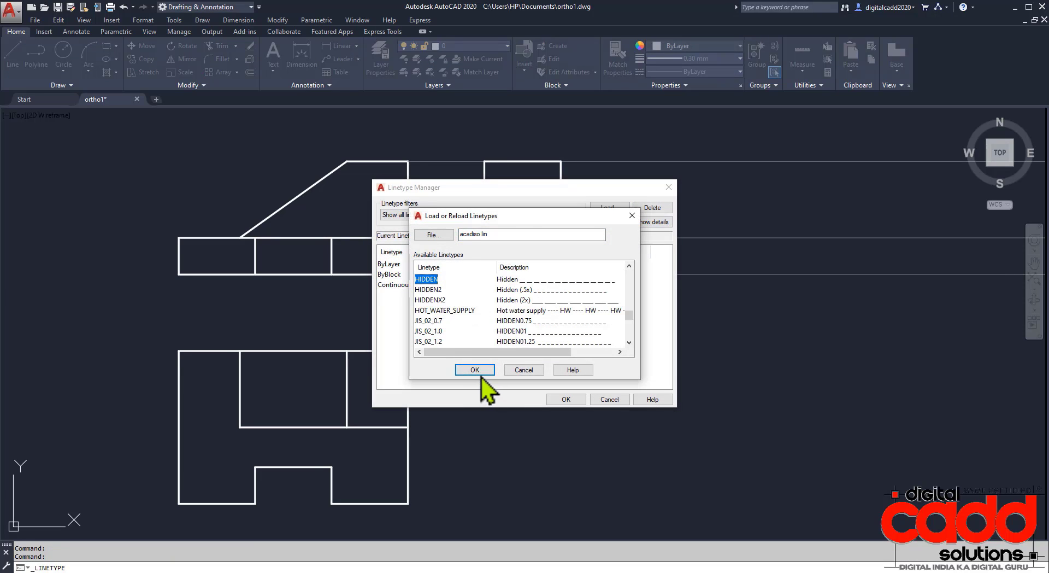
{"action": "left_click", "coordinate": [474, 370]}
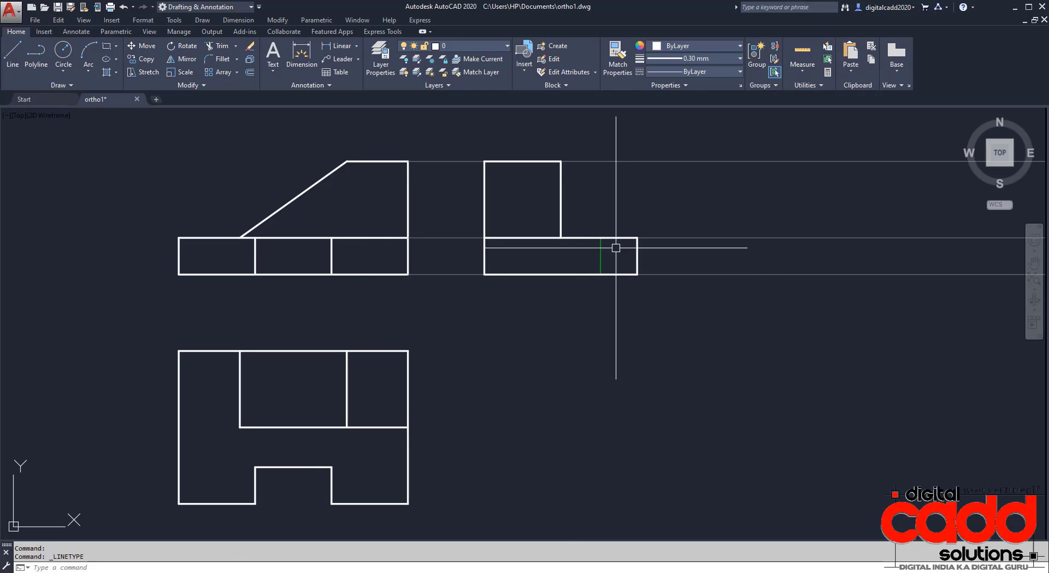
Step: Assign the HIDDEN linetype to the green notch line in the side view
{"action": "left_click", "coordinate": [631, 242]}
{"action": "left_click", "coordinate": [586, 253]}
{"action": "left_click", "coordinate": [732, 72]}
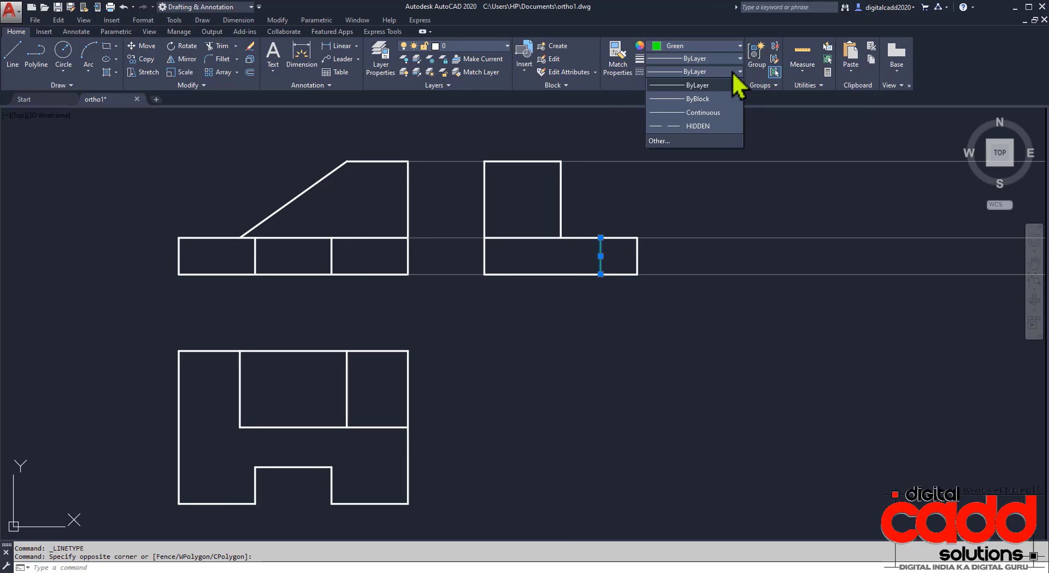
{"action": "left_click", "coordinate": [717, 133]}
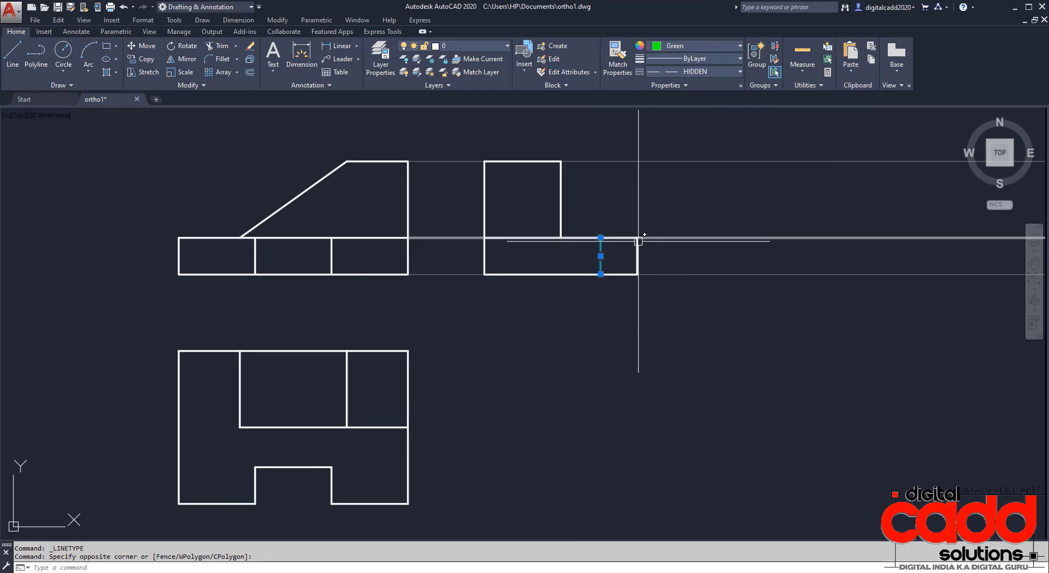
{"action": "scroll", "coordinate": [629, 248], "scroll_direction": "up", "scroll_amount": 5}
{"action": "key", "text": "Escape"}
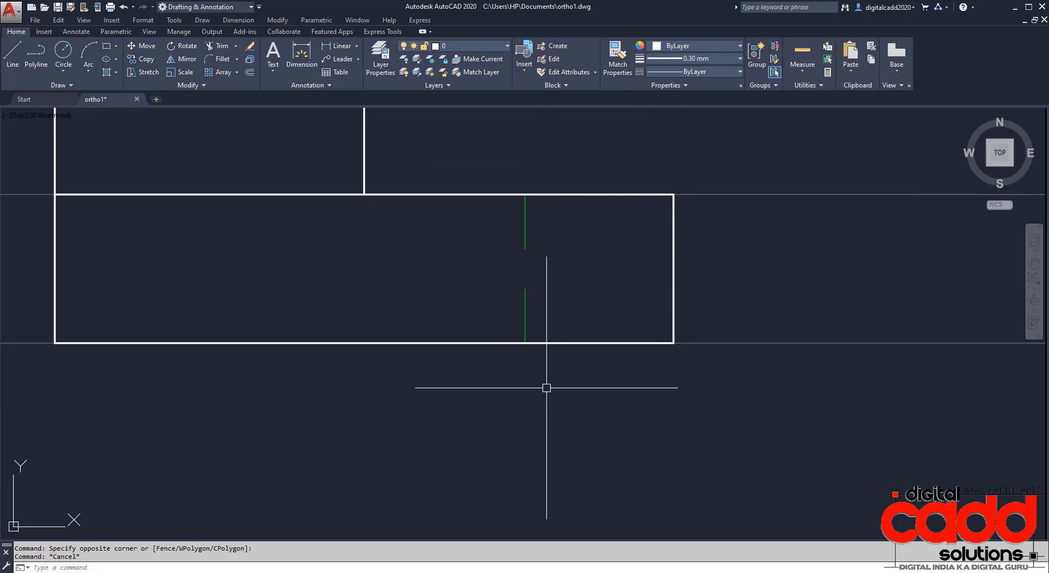
Step: Set the green hidden line's linetype scale to 0.25 in its properties
{"action": "scroll", "coordinate": [532, 425], "scroll_direction": "down", "scroll_amount": 5}
{"action": "mouse_move", "coordinate": [531, 424]}
{"action": "middle_mouse_down"}
{"action": "mouse_move", "coordinate": [542, 398]}
{"action": "mouse_move", "coordinate": [593, 365]}
{"action": "middle_mouse_up"}
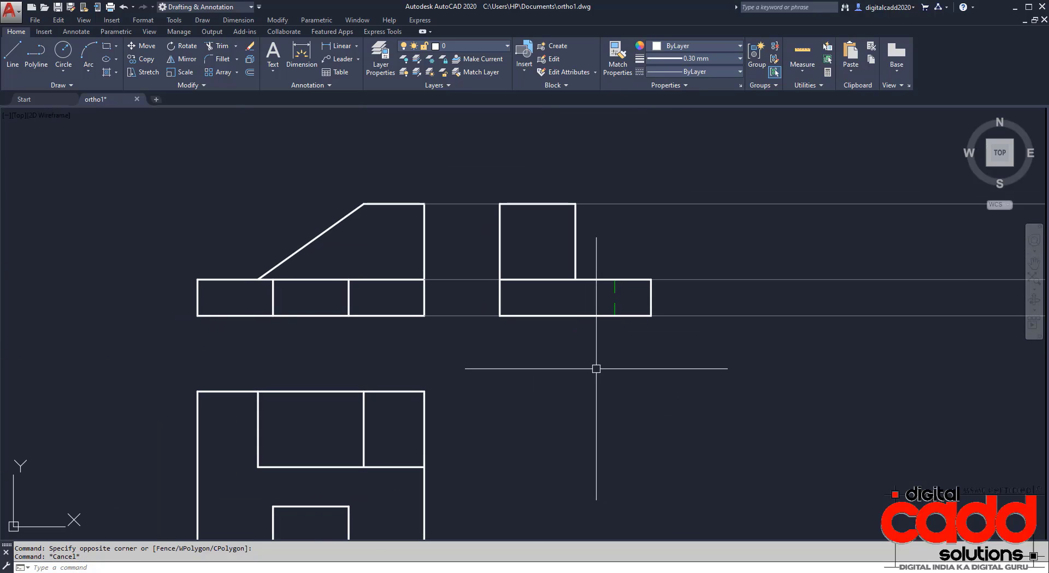
{"action": "left_click", "coordinate": [628, 290]}
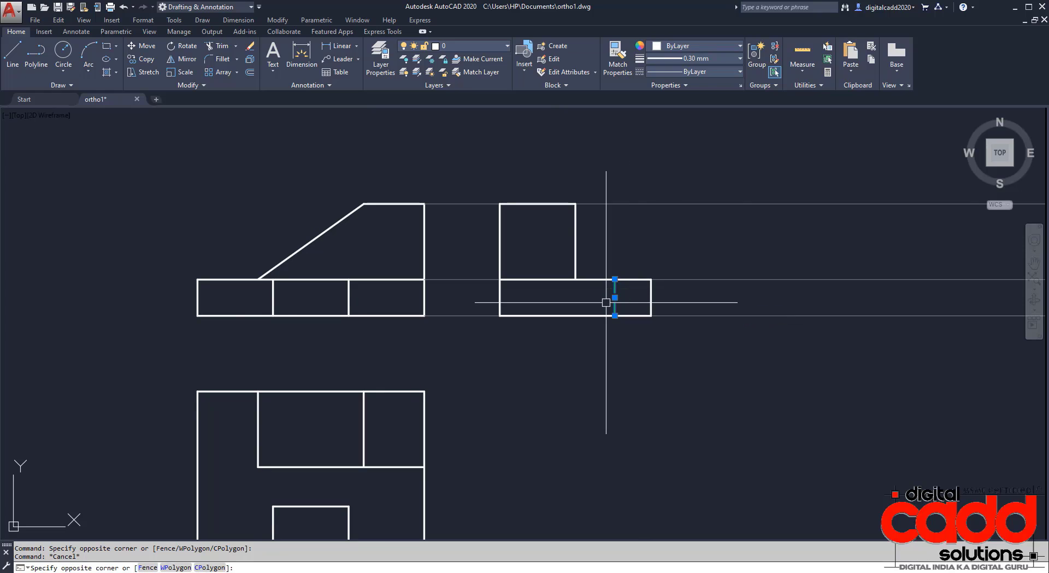
{"action": "left_click", "coordinate": [608, 298]}
{"action": "key", "text": "ctrl+1"}
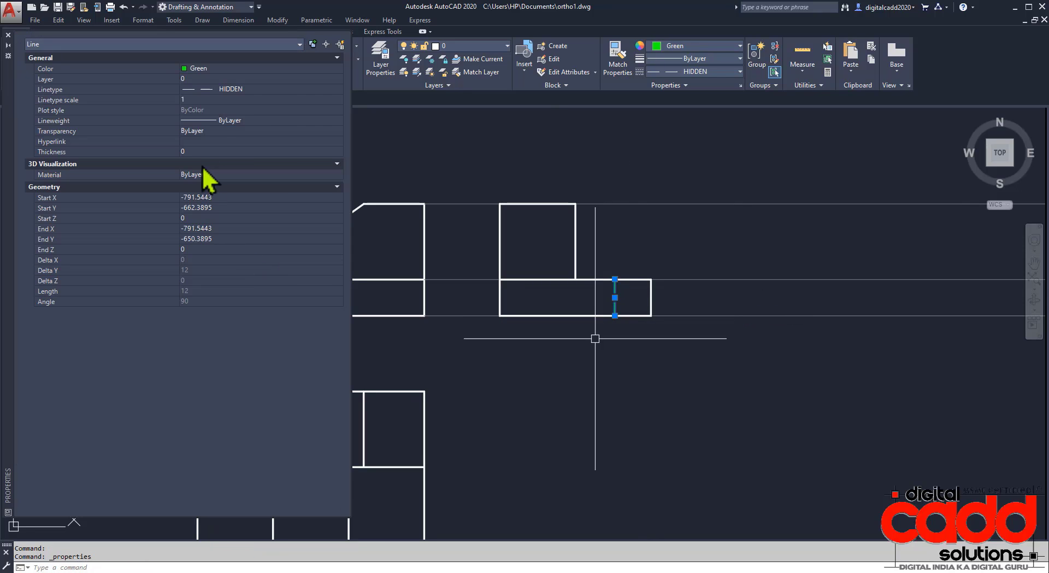
{"action": "left_click", "coordinate": [193, 98]}
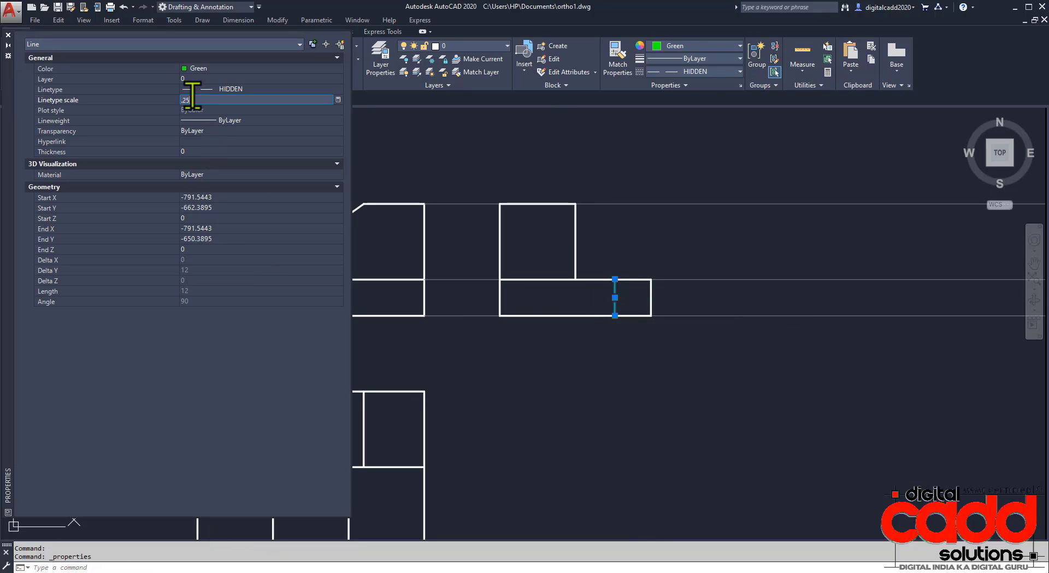
{"action": "key", "text": "Return"}
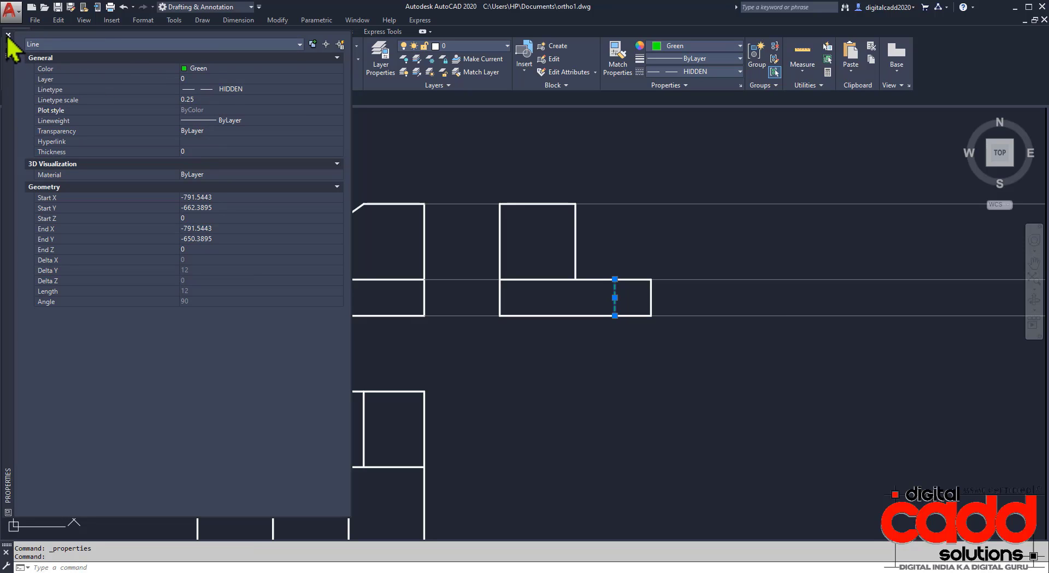
{"action": "left_click", "coordinate": [8, 34]}
{"action": "key", "text": "Escape"}
Step: Erase the three horizontal projection rays running from the front view through the side view
{"action": "mouse_move", "coordinate": [562, 393]}
{"action": "middle_mouse_down"}
{"action": "mouse_move", "coordinate": [516, 365]}
{"action": "mouse_move", "coordinate": [482, 368]}
{"action": "middle_mouse_up"}
{"action": "left_click", "coordinate": [820, 403]}
{"action": "left_click", "coordinate": [753, 163]}
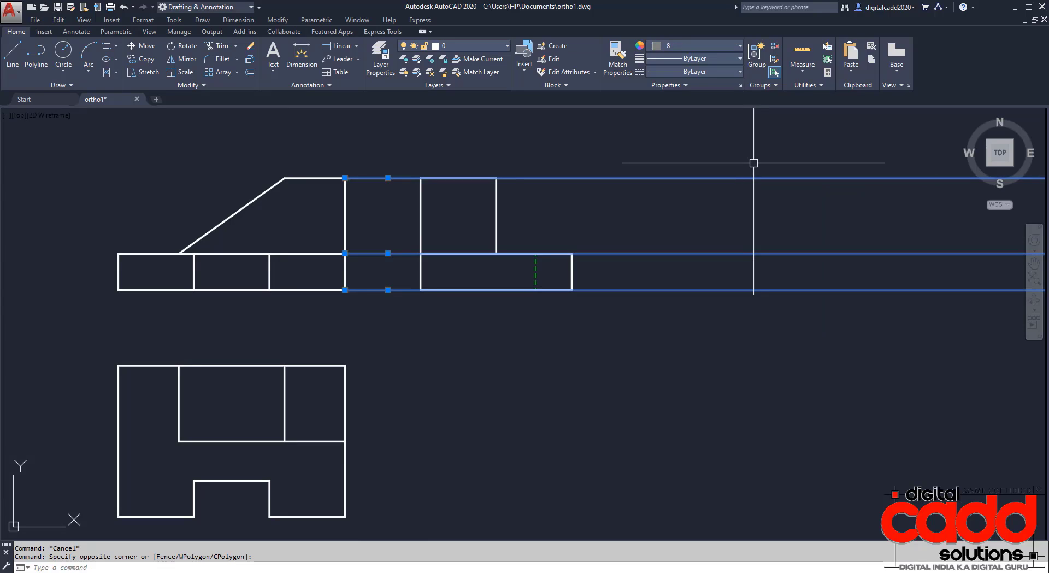
{"action": "key", "text": "Return"}
{"action": "middle_click_drag", "start_coordinate": [358, 387], "coordinate": [508, 358]}
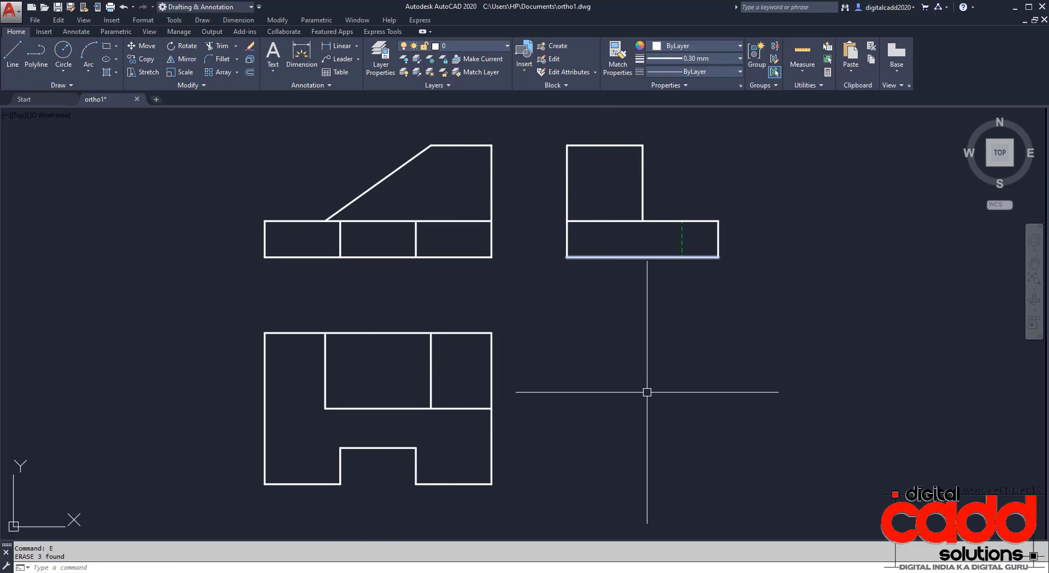
{"action": "middle_click_drag", "start_coordinate": [647, 392], "coordinate": [590, 410]}
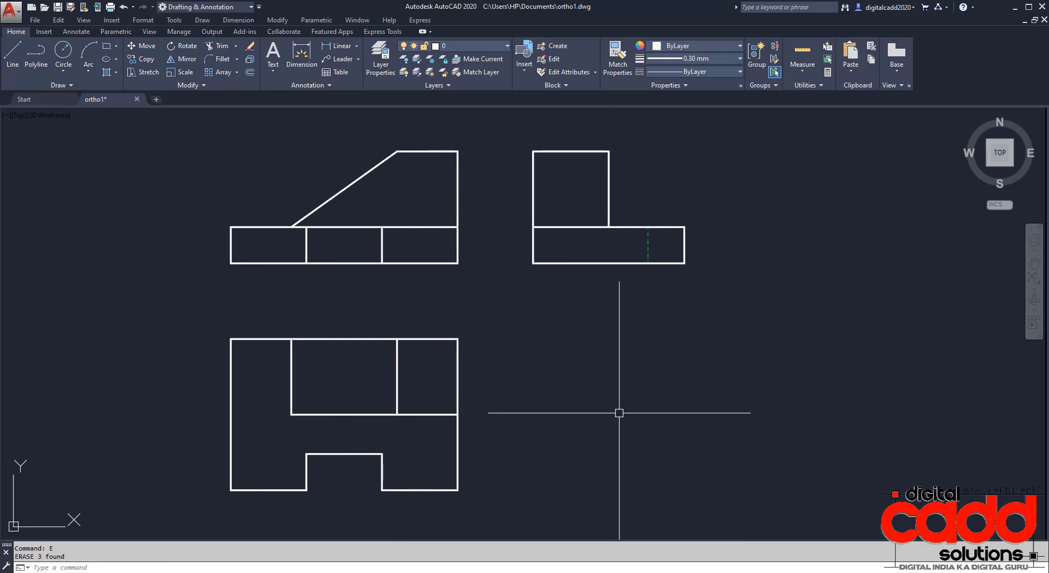
Step: Switch to the reference PDF and look through the exercise drawings on pages 2 to 4, including exercises 1 to 6
{"action": "key", "text": "alt+Tab"}
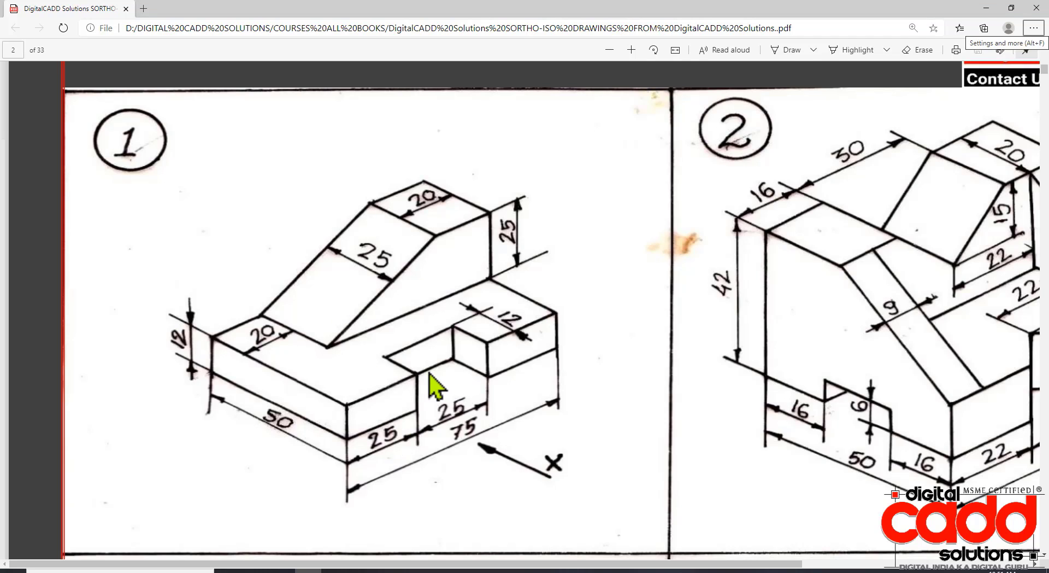
{"action": "scroll", "coordinate": [514, 328], "scroll_direction": "down", "scroll_amount": 15}
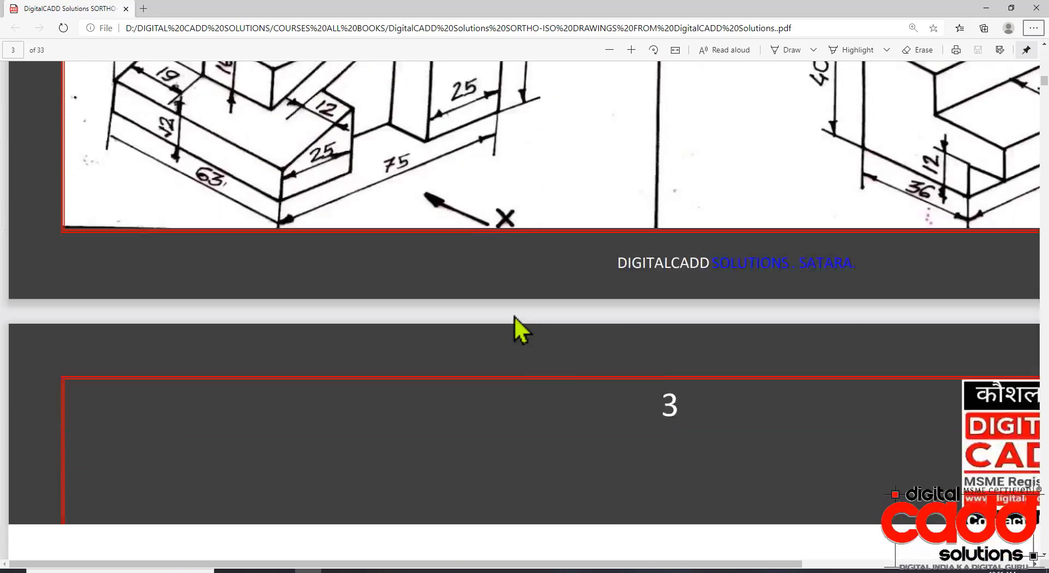
{"action": "scroll", "coordinate": [514, 316], "scroll_direction": "down", "scroll_amount": 15}
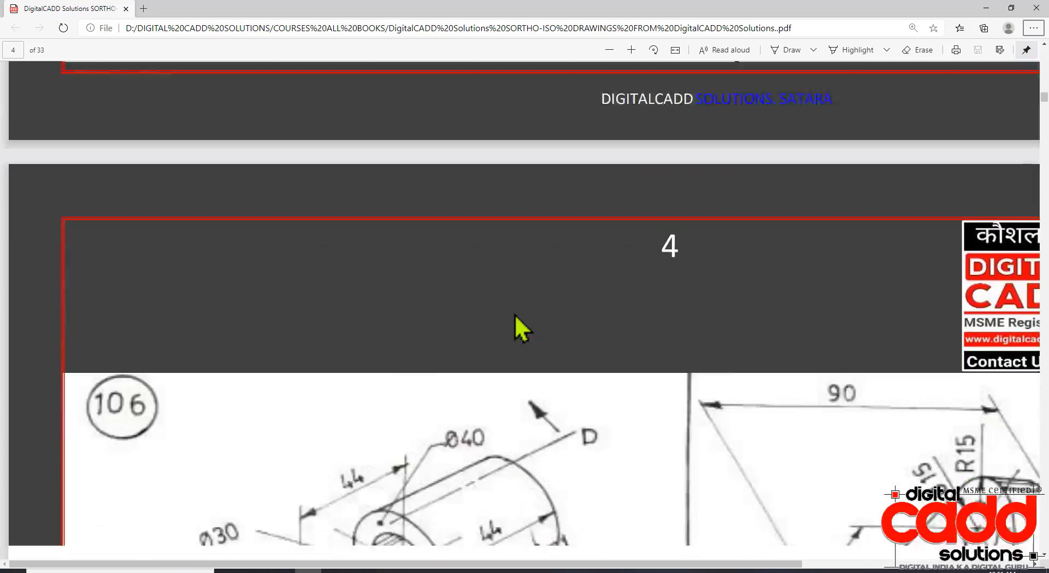
{"action": "scroll", "coordinate": [517, 317], "scroll_direction": "down", "scroll_amount": 12}
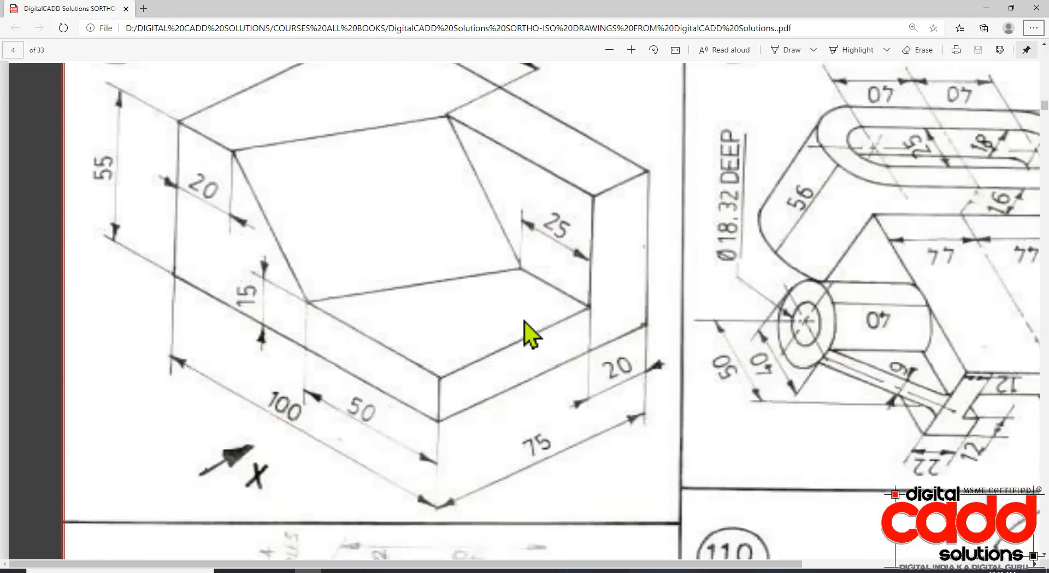
{"action": "scroll", "coordinate": [529, 334], "scroll_direction": "up", "scroll_amount": 15}
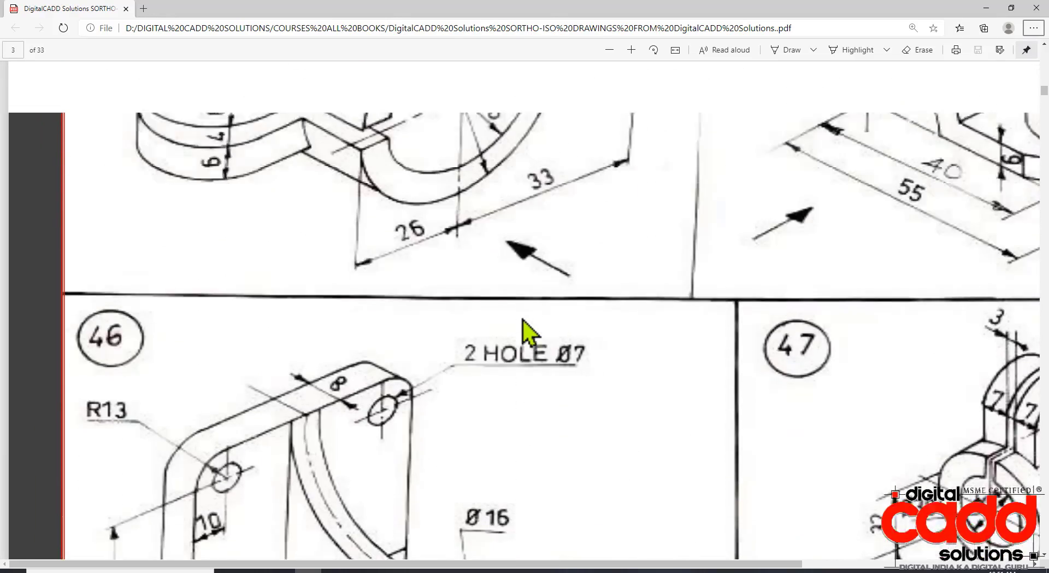
{"action": "scroll", "coordinate": [529, 333], "scroll_direction": "up", "scroll_amount": 15}
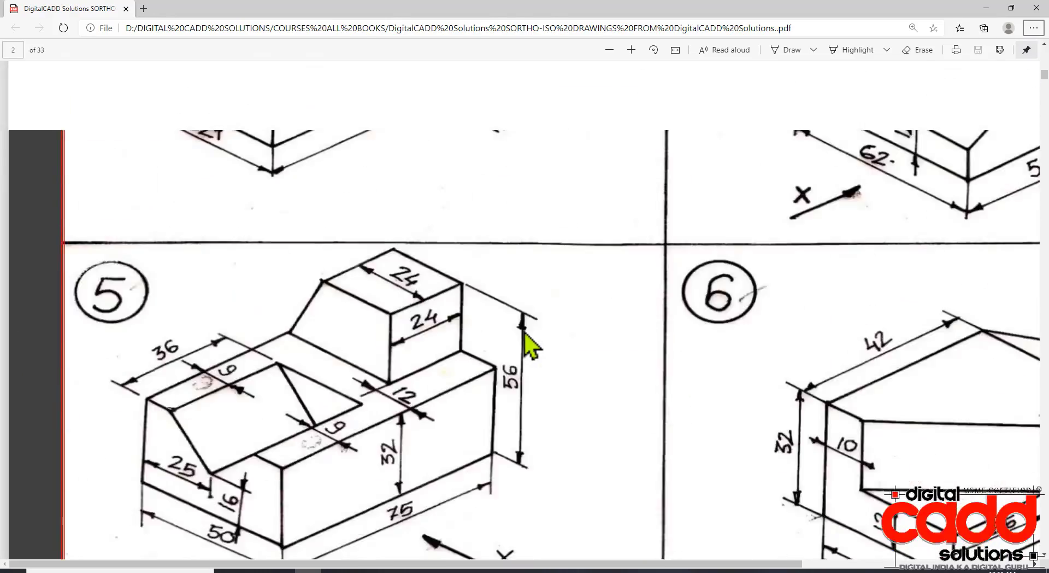
{"action": "scroll", "coordinate": [524, 345], "scroll_direction": "up", "scroll_amount": 20}
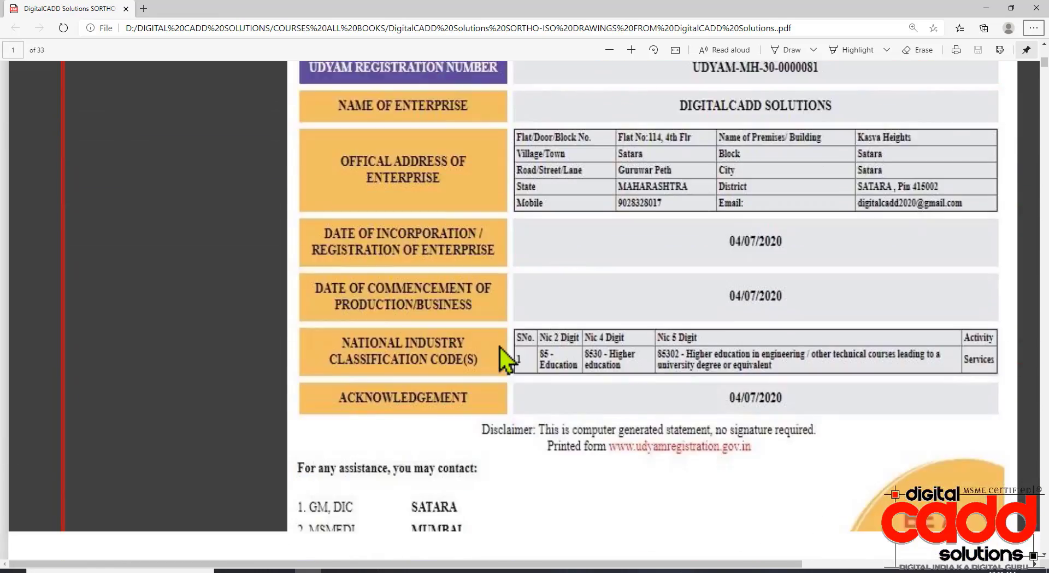
{"action": "scroll", "coordinate": [506, 359], "scroll_direction": "down", "scroll_amount": 12}
{"action": "scroll", "coordinate": [509, 350], "scroll_direction": "up", "scroll_amount": 5}
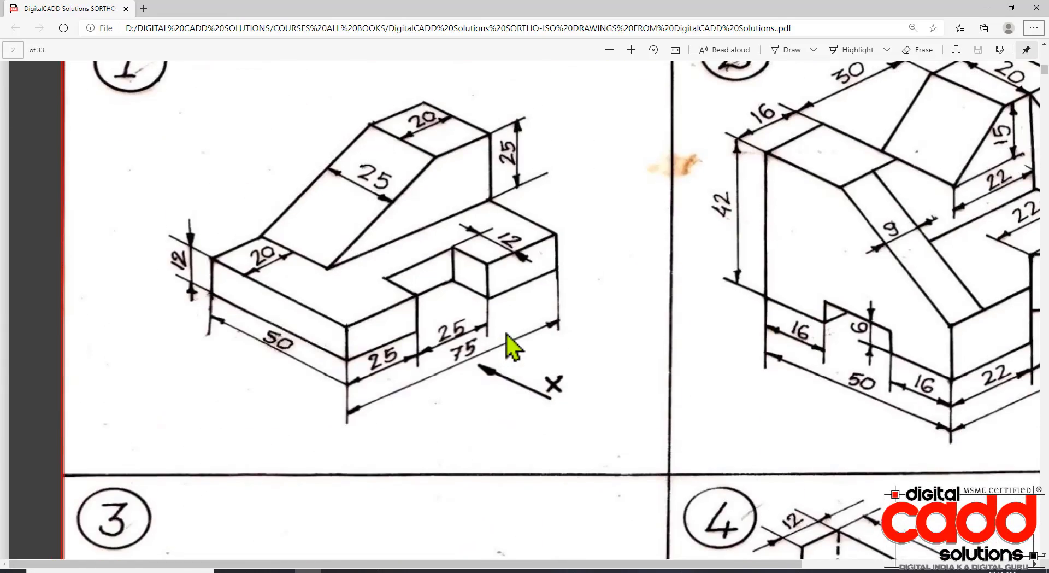
{"action": "scroll", "coordinate": [511, 347], "scroll_direction": "down", "scroll_amount": 2, "text": "ctrl"}
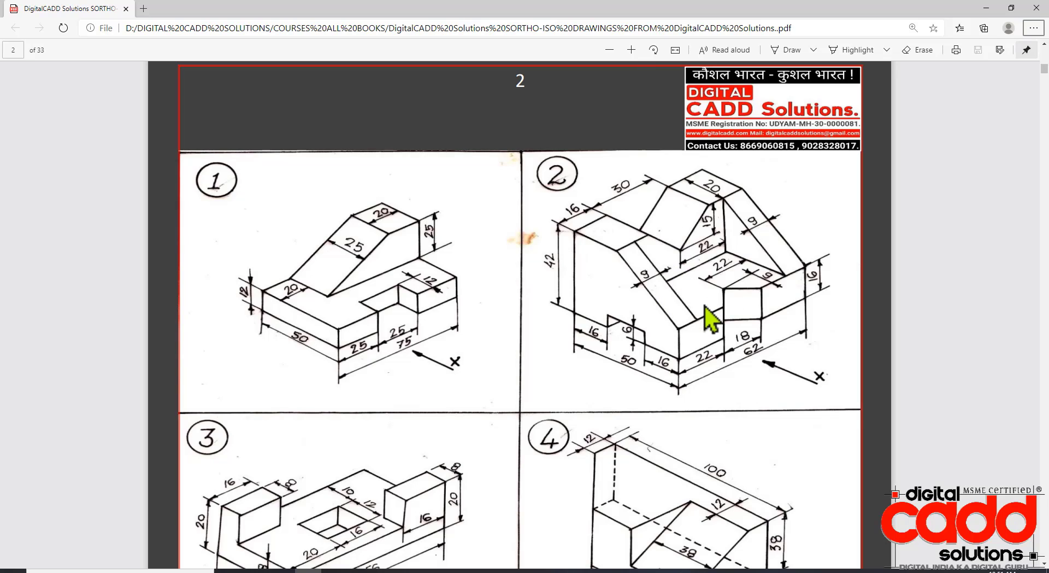
{"action": "scroll", "coordinate": [398, 327], "scroll_direction": "down", "scroll_amount": 5}
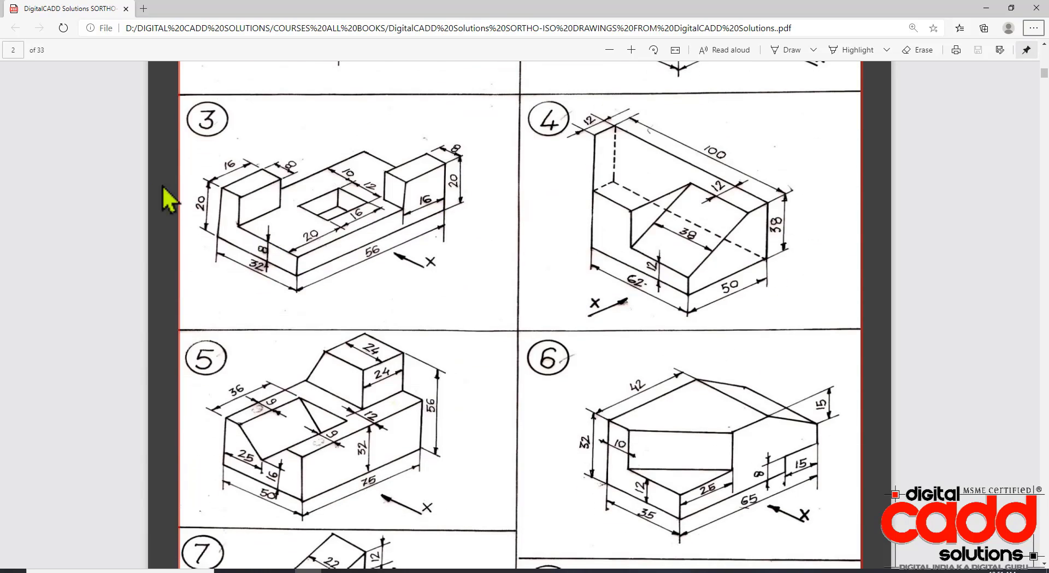
Step: Review exercises 1 to 6 in the PDF and examine exercise 3's isometric drawing and dimensions
{"action": "scroll", "coordinate": [157, 187], "scroll_direction": "up", "scroll_amount": 2, "text": "ctrl"}
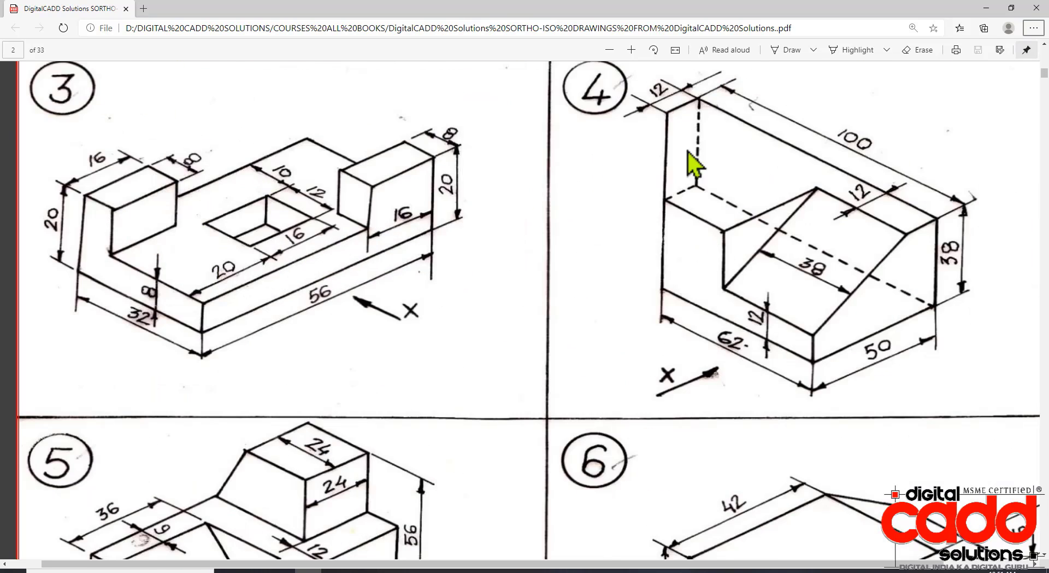
{"action": "scroll", "coordinate": [658, 292], "scroll_direction": "up", "scroll_amount": 6}
{"action": "scroll", "coordinate": [501, 294], "scroll_direction": "down", "scroll_amount": 10}
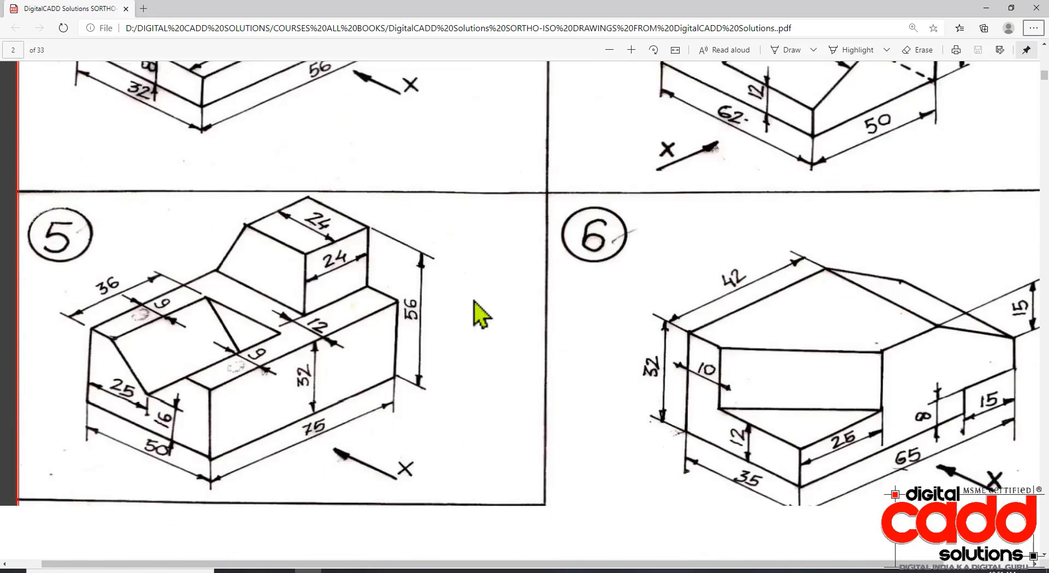
{"action": "scroll", "coordinate": [383, 376], "scroll_direction": "up", "scroll_amount": 9}
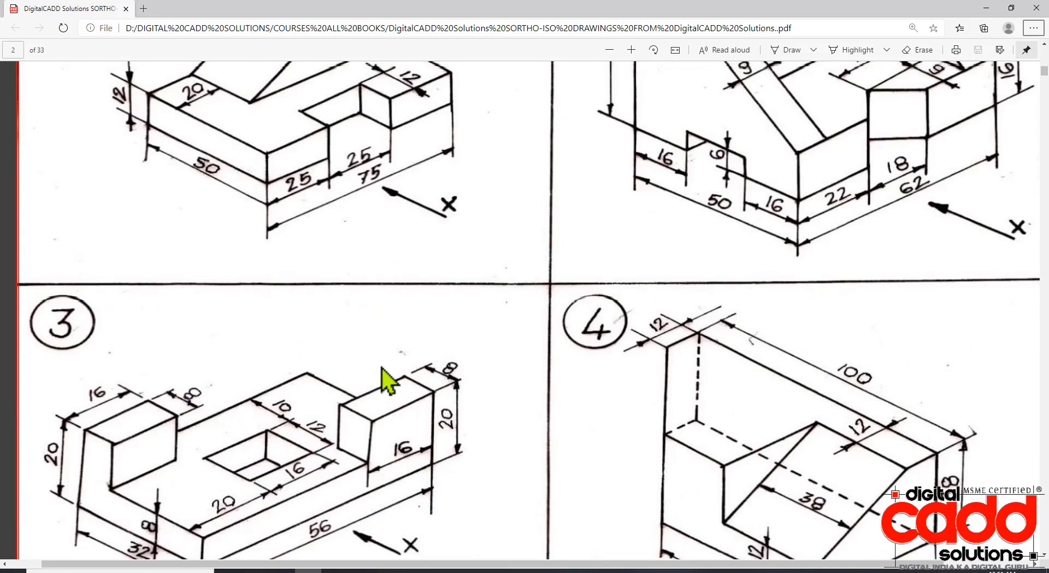
{"action": "scroll", "coordinate": [382, 377], "scroll_direction": "up", "scroll_amount": 3}
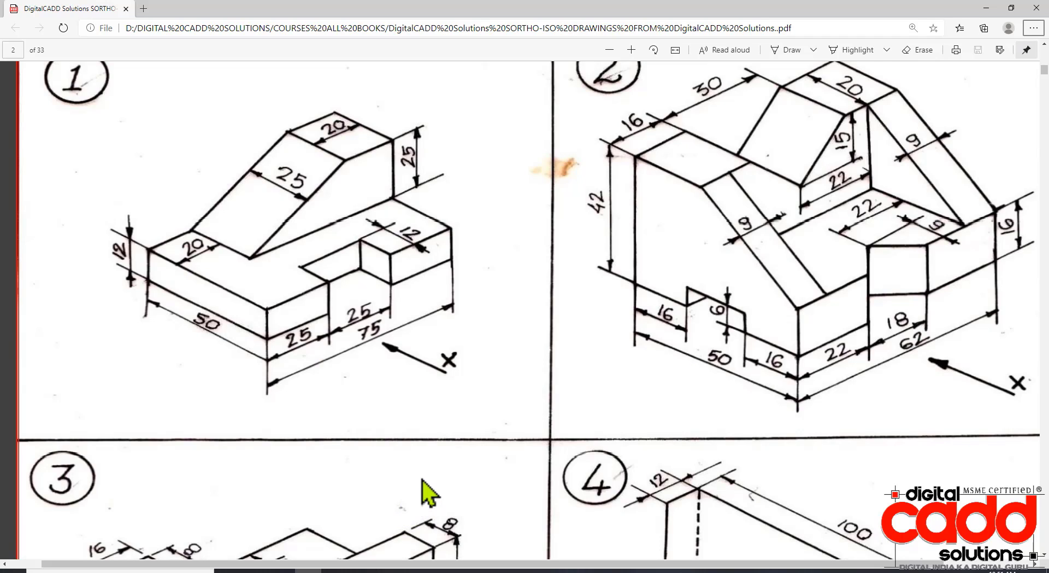
{"action": "key", "text": "alt+Tab"}
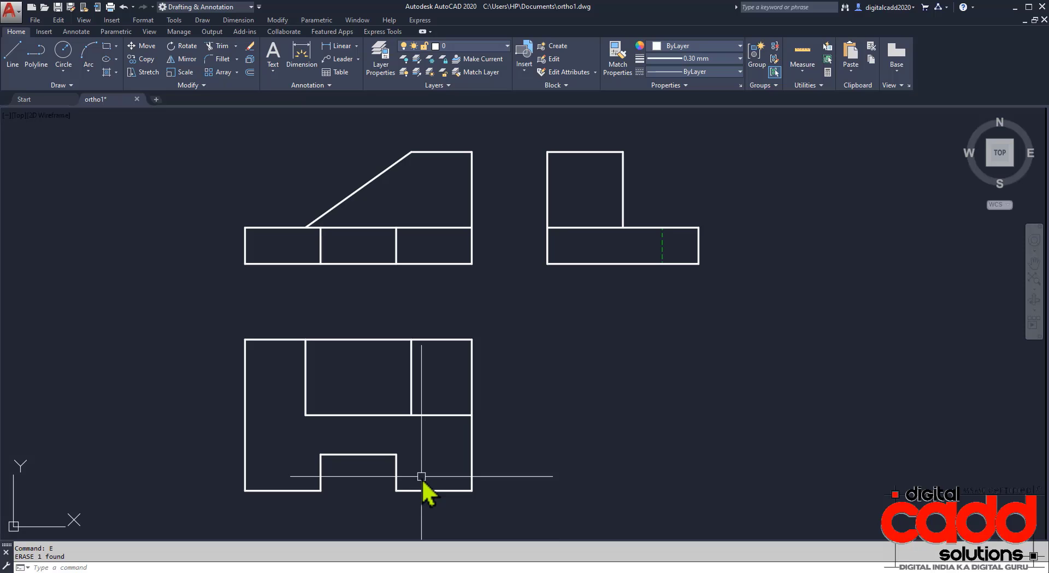
{"action": "mouse_move", "coordinate": [765, 421]}
{"action": "middle_mouse_down"}
{"action": "mouse_move", "coordinate": [675, 421]}
{"action": "mouse_move", "coordinate": [686, 420]}
{"action": "middle_mouse_up"}
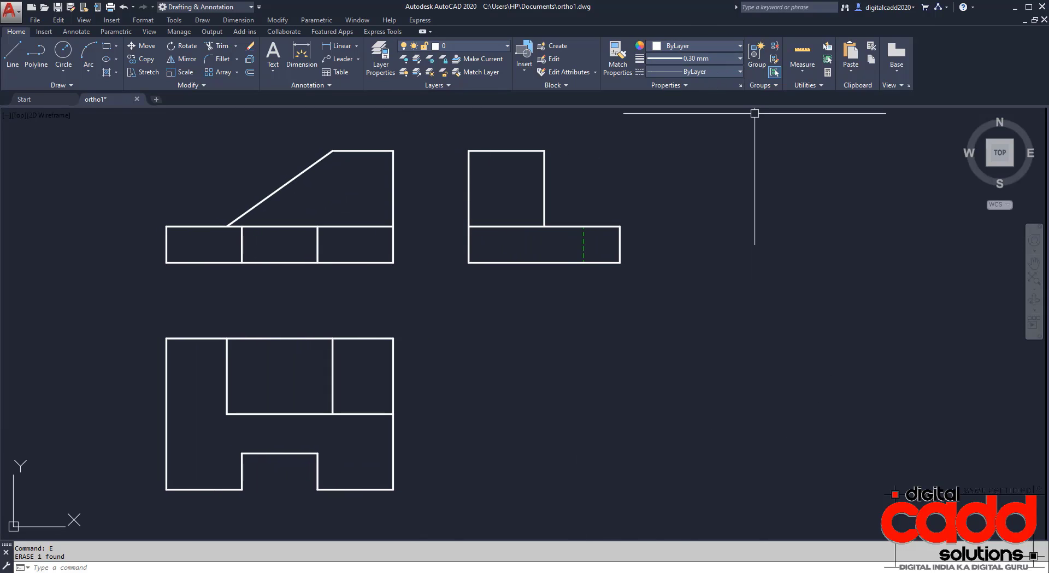
{"action": "scroll", "coordinate": [368, 351], "scroll_direction": "down", "scroll_amount": 3}
{"action": "mouse_move", "coordinate": [600, 442]}
{"action": "middle_mouse_down"}
{"action": "mouse_move", "coordinate": [586, 384]}
{"action": "mouse_move", "coordinate": [481, 347]}
{"action": "middle_mouse_up"}
{"action": "mouse_move", "coordinate": [360, 356]}
{"action": "middle_mouse_down"}
{"action": "mouse_move", "coordinate": [387, 362]}
{"action": "mouse_move", "coordinate": [358, 359]}
{"action": "middle_mouse_up"}
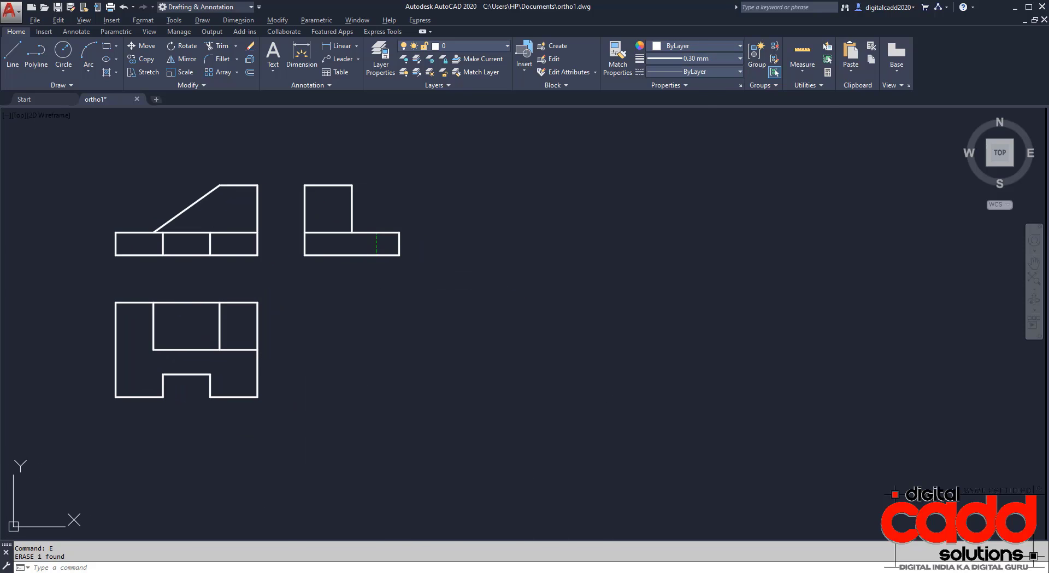
{"action": "key", "text": "alt+Tab"}
{"action": "scroll", "coordinate": [443, 437], "scroll_direction": "down", "scroll_amount": 4}
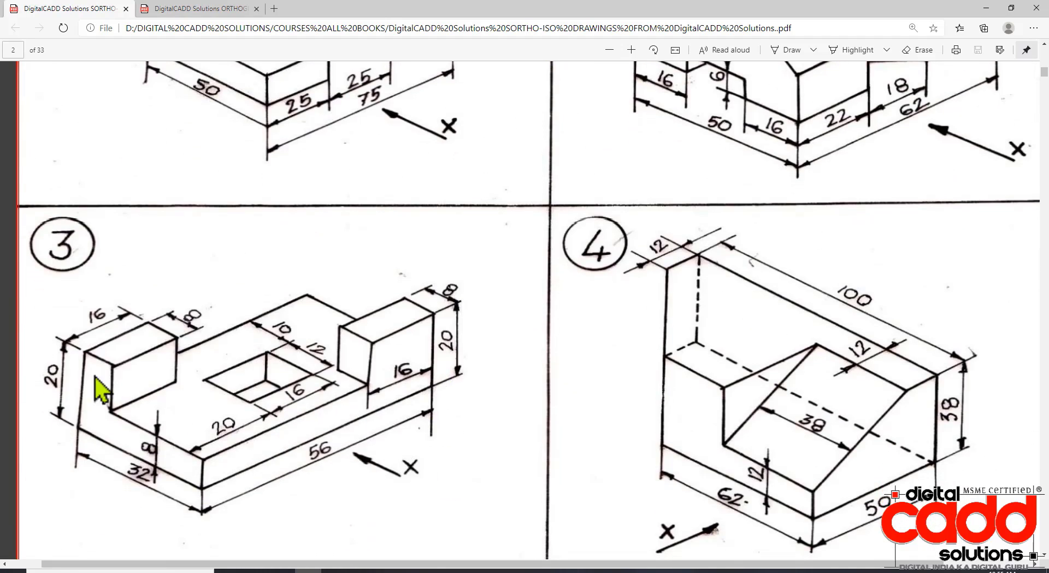
{"action": "scroll", "coordinate": [567, 328], "scroll_direction": "up", "scroll_amount": 4}
{"action": "scroll", "coordinate": [417, 461], "scroll_direction": "down", "scroll_amount": 4}
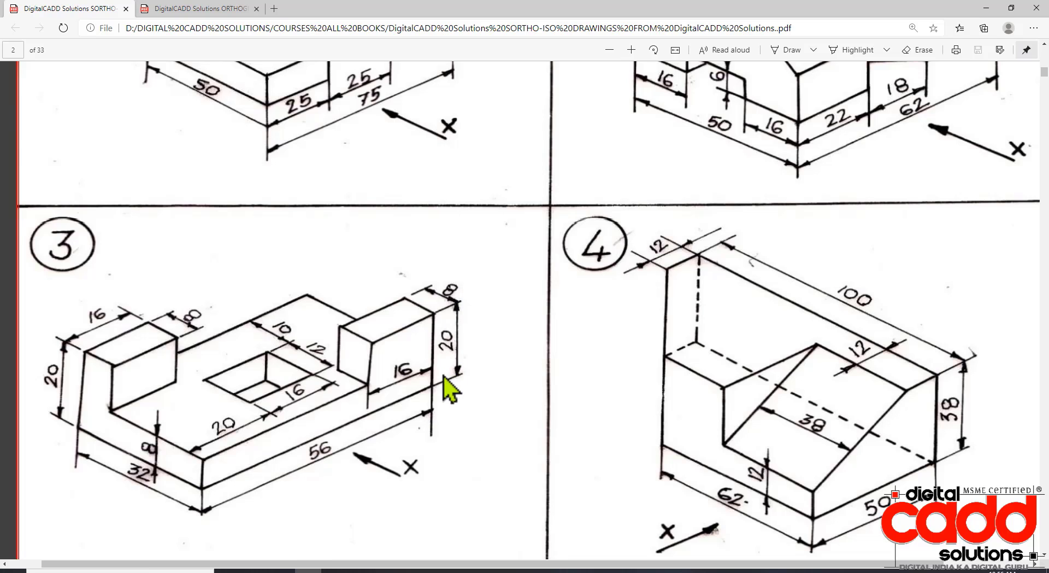
Step: Switch to AutoCAD and draw a 56 by 20 rectangle to the right of exercise 1's views for exercise 3's front view
{"action": "key", "text": "alt+Tab"}
{"action": "middle_click_drag", "start_coordinate": [529, 346], "coordinate": [444, 383]}
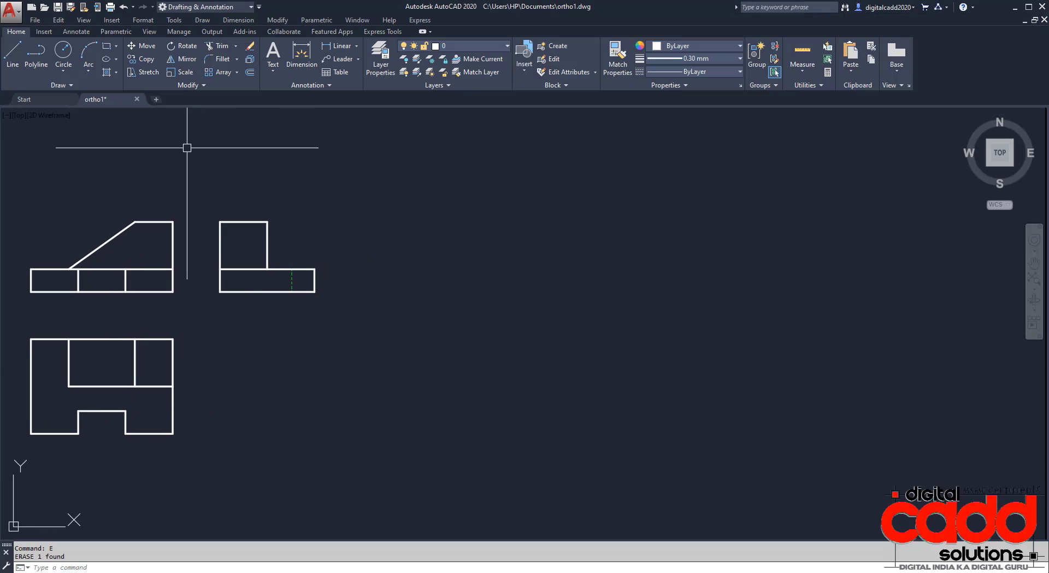
{"action": "left_click", "coordinate": [107, 47]}
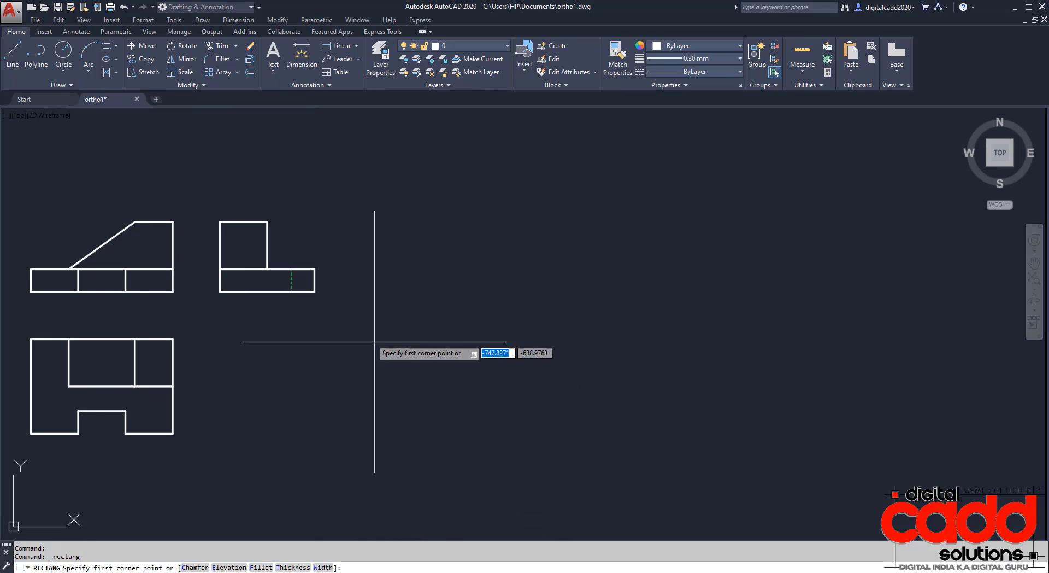
{"action": "left_click", "coordinate": [485, 291]}
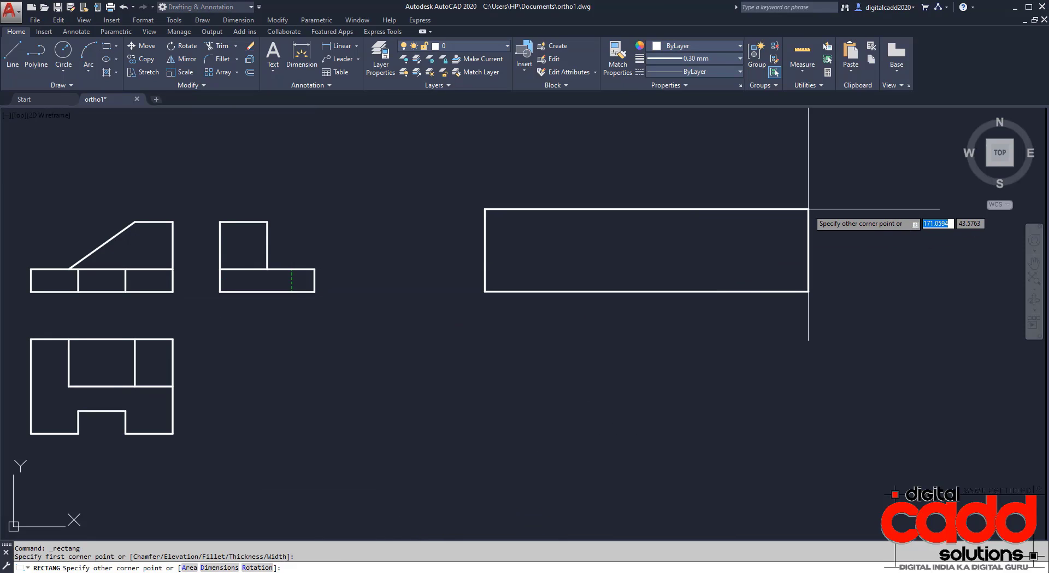
{"action": "type", "text": "56"}
{"action": "key", "text": "Tab"}
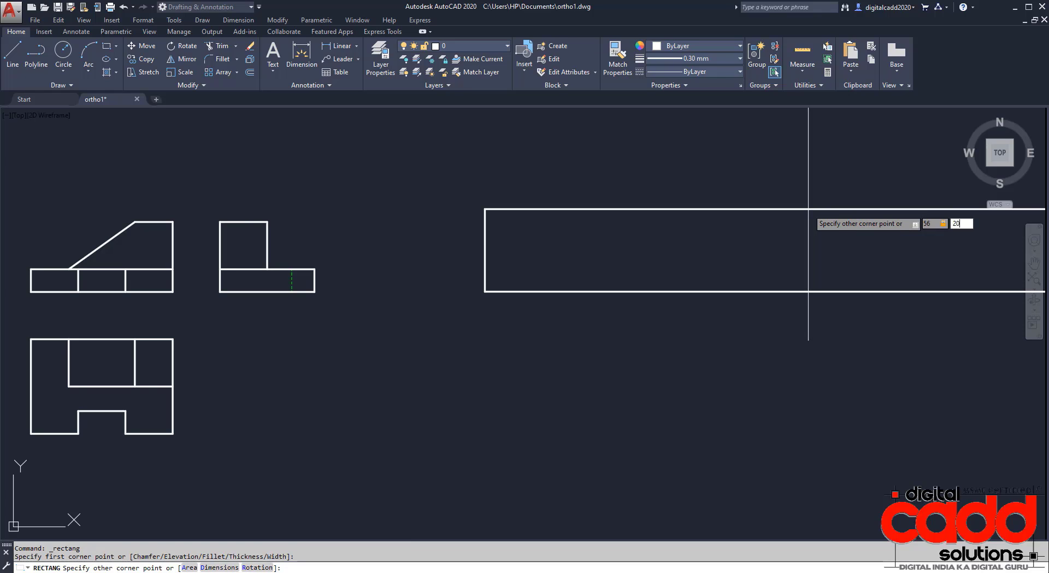
{"action": "key", "text": "Return"}
Step: Explode the 56 by 20 rectangle into separate lines
{"action": "scroll", "coordinate": [569, 265], "scroll_direction": "up", "scroll_amount": 5}
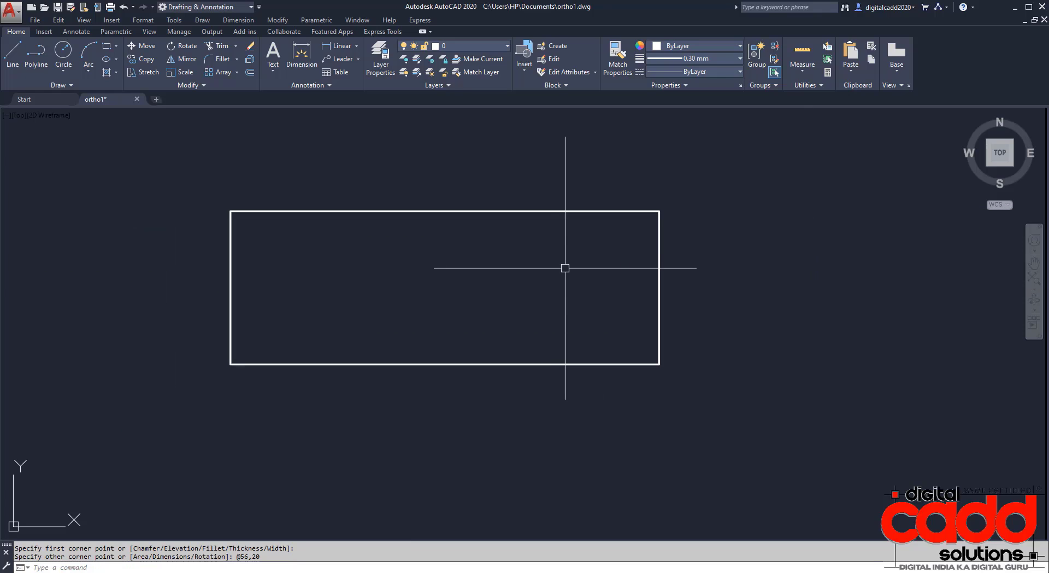
{"action": "left_click", "coordinate": [554, 175]}
{"action": "left_click", "coordinate": [468, 270]}
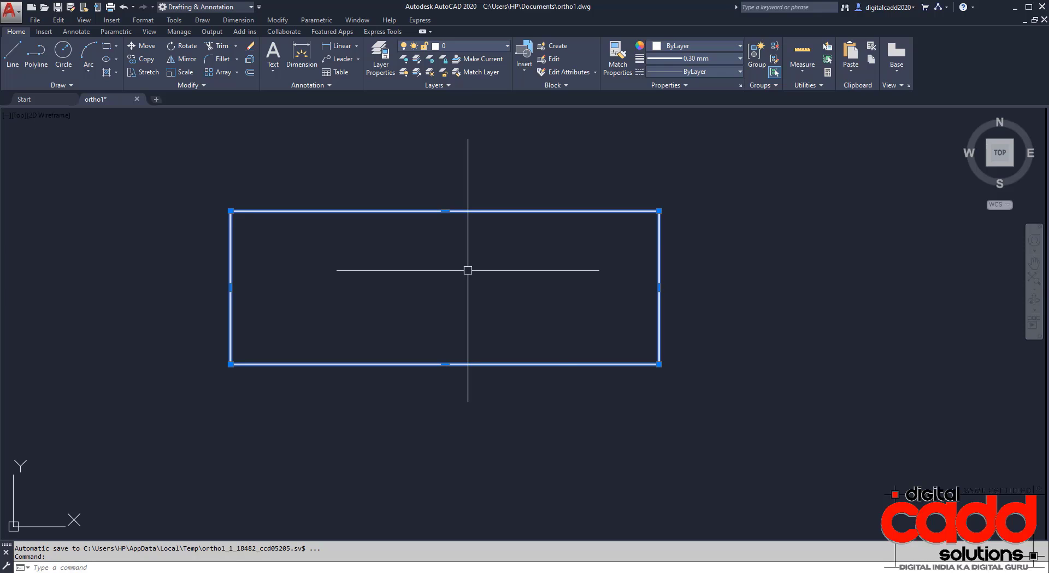
{"action": "key", "text": "Return"}
Step: Check exercise 3's base thickness in the PDF and offset the rectangle's bottom edge 8 upward in AutoCAD
{"action": "key", "text": "alt+Tab"}
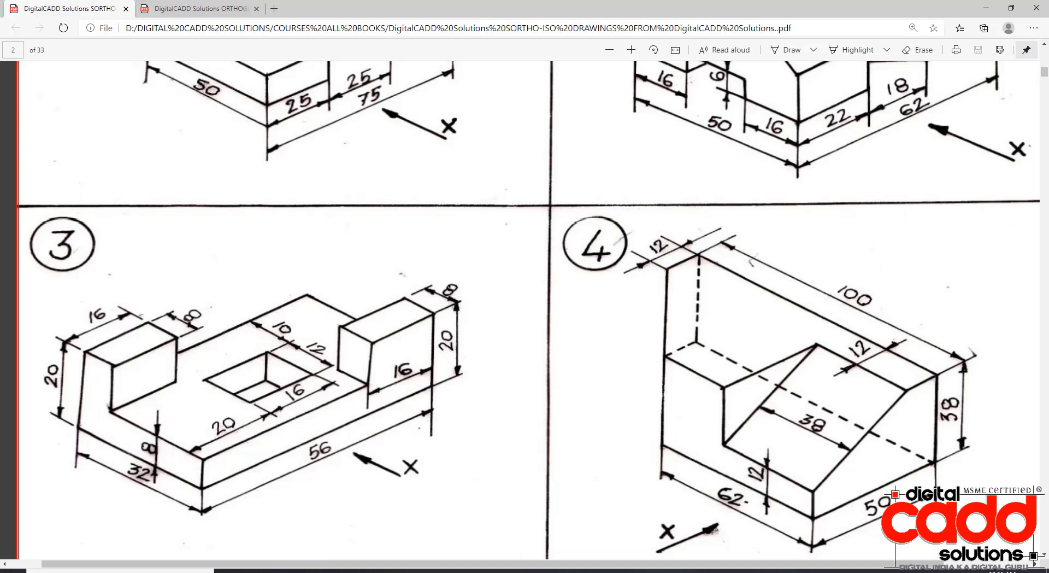
{"action": "key", "text": "alt+Tab"}
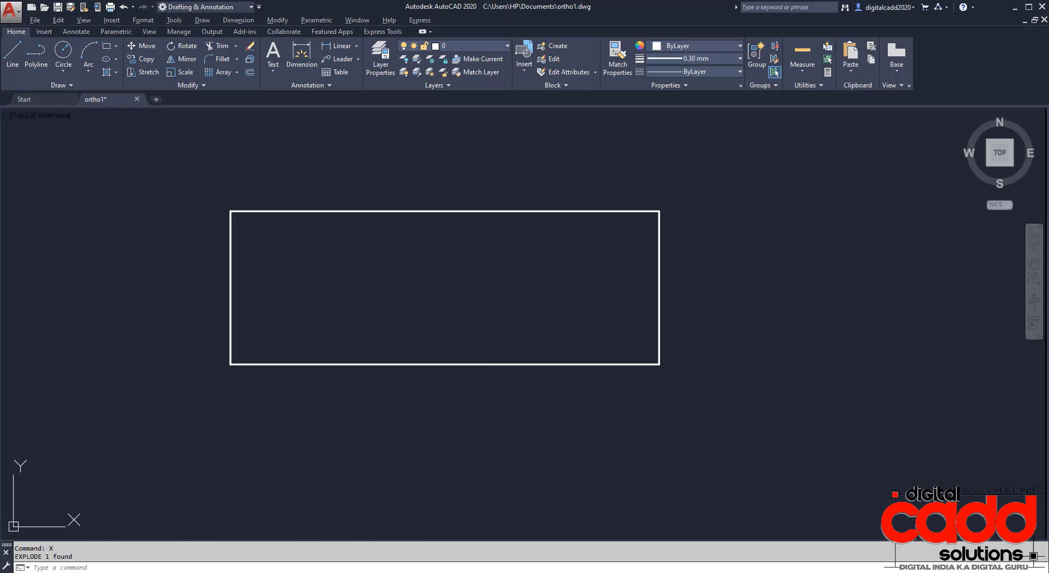
{"action": "key", "text": "alt+Tab"}
{"action": "key", "text": "alt+Tab"}
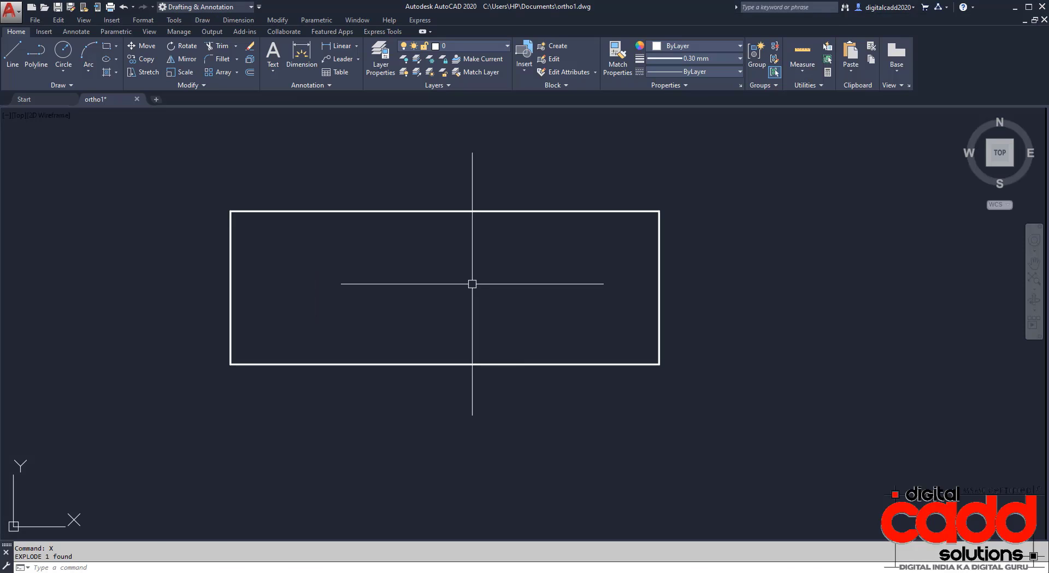
{"action": "key", "text": "alt+Tab"}
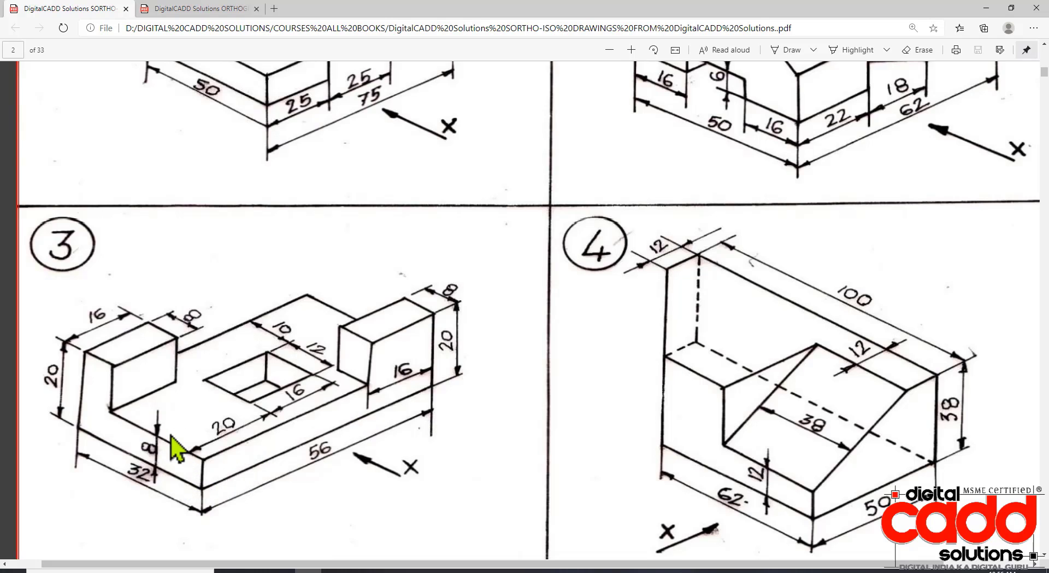
{"action": "key", "text": "alt+Tab"}
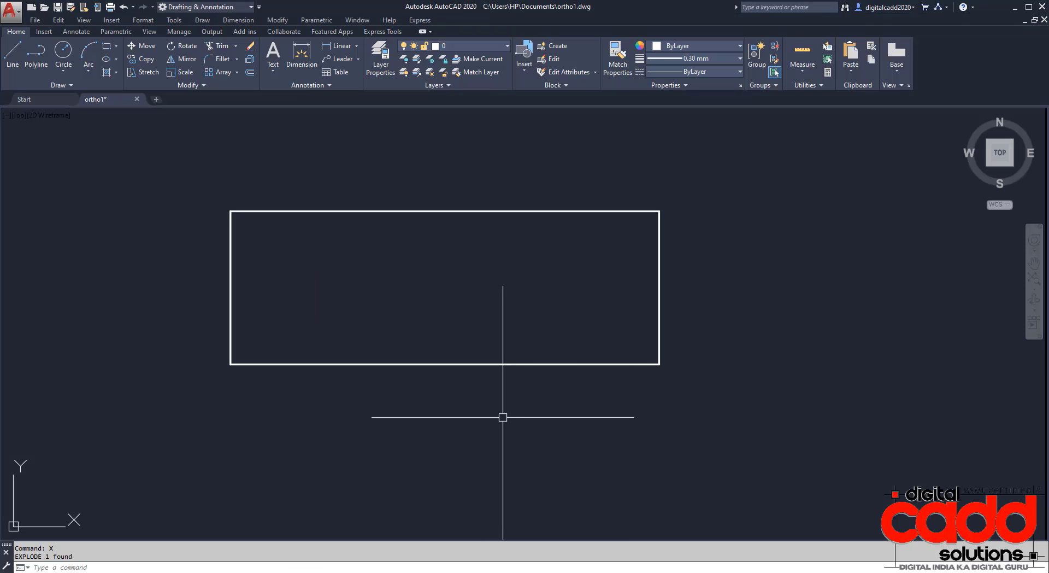
{"action": "type", "text": "o"}
{"action": "key", "text": "Return"}
{"action": "type", "text": "8"}
{"action": "key", "text": "Return"}
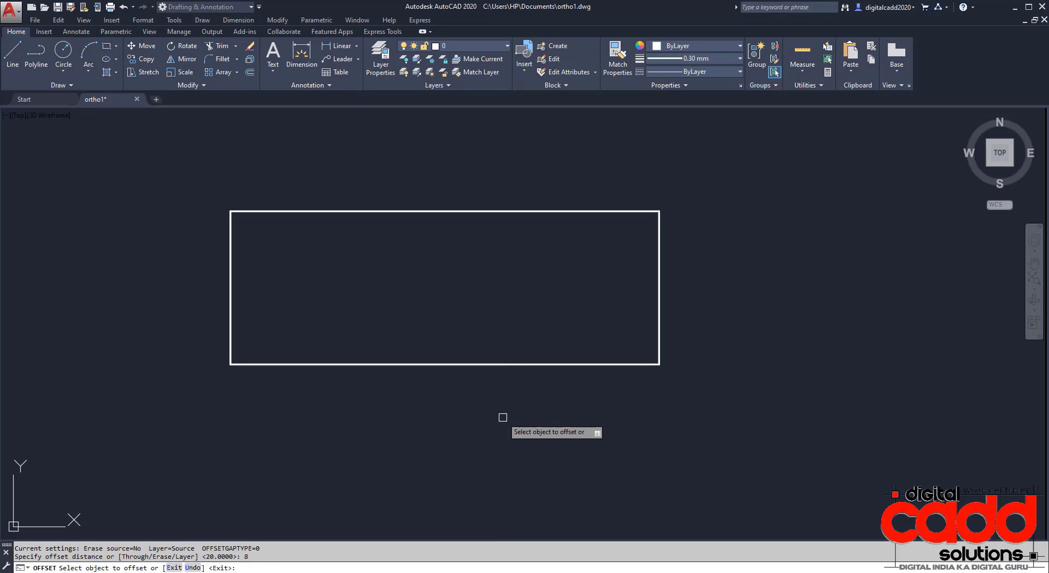
{"action": "left_click", "coordinate": [543, 364]}
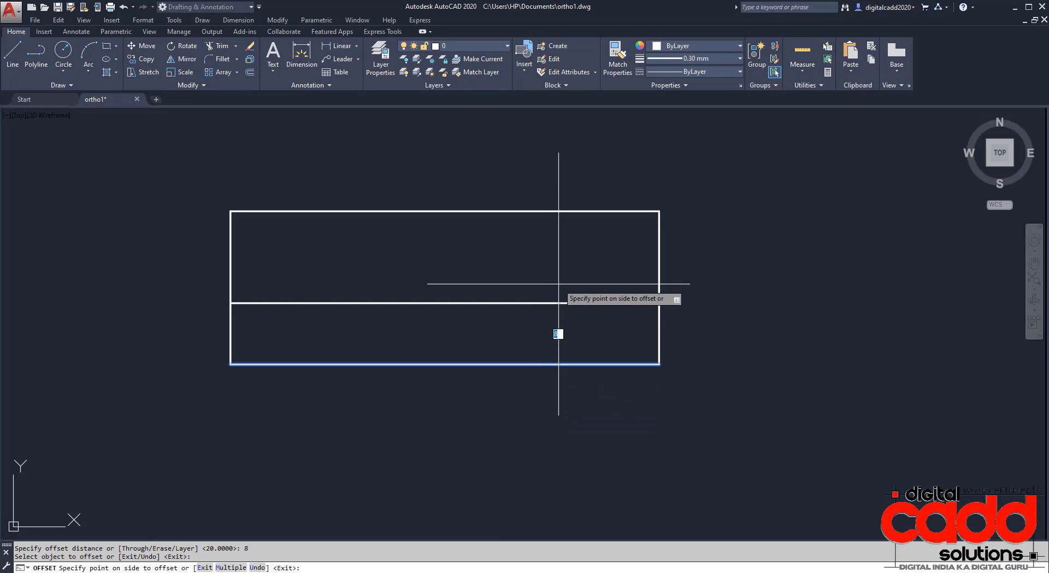
{"action": "left_click", "coordinate": [559, 284]}
Step: Offset the left and right edges of the front view 16 inward
{"action": "left_click", "coordinate": [230, 259]}
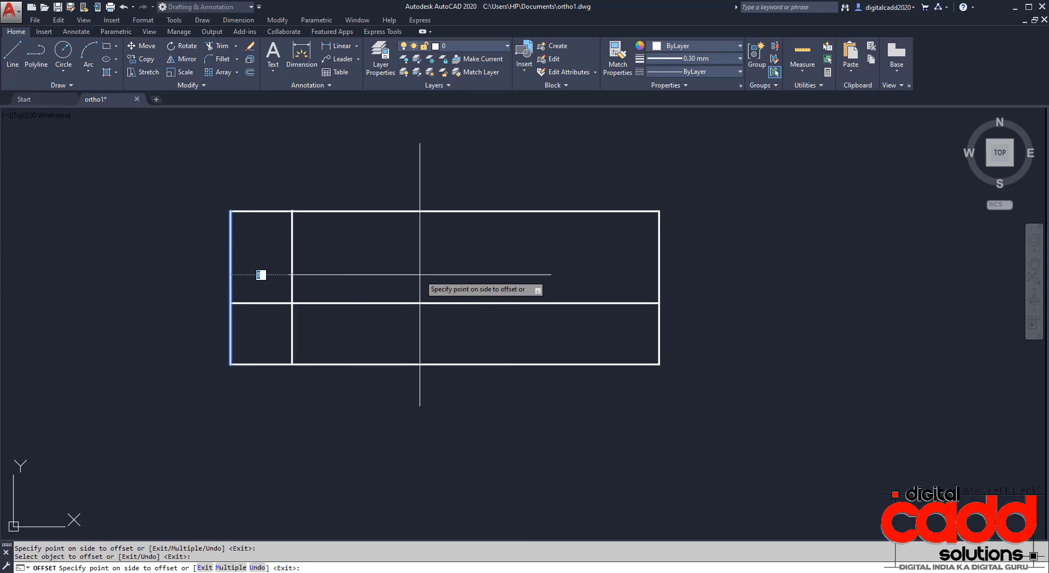
{"action": "key", "text": "Return"}
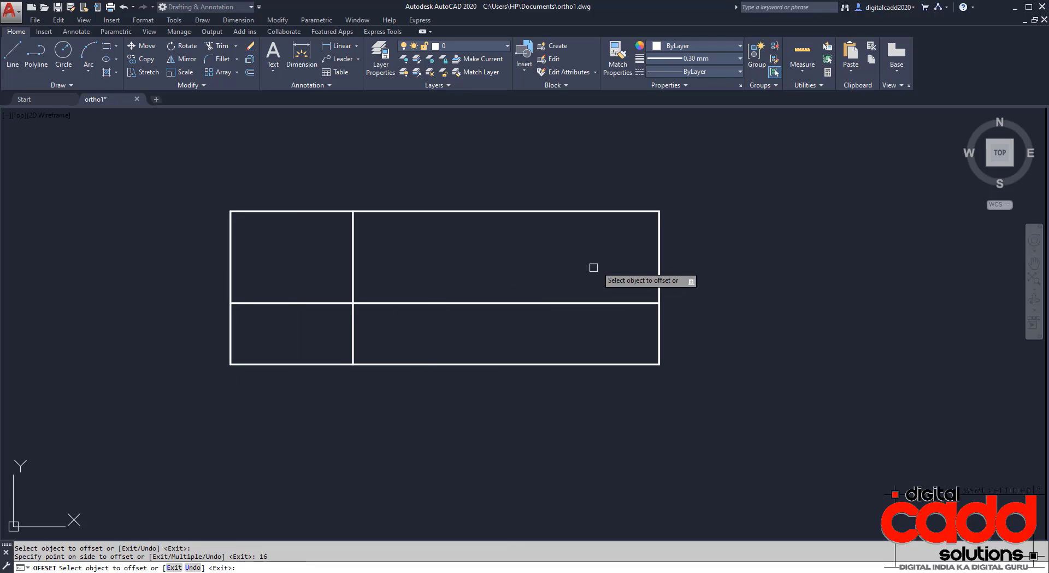
{"action": "left_click", "coordinate": [658, 233]}
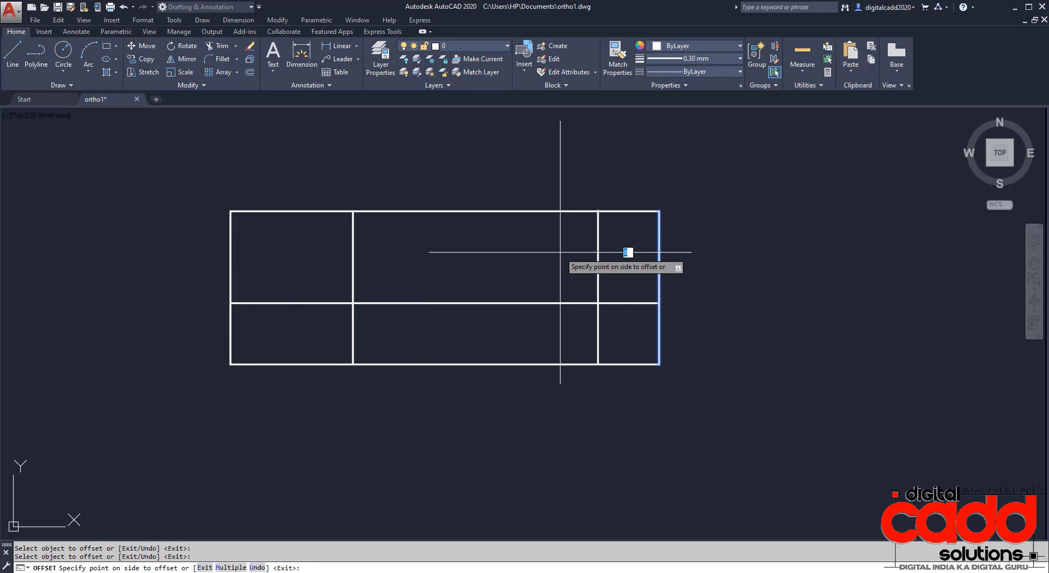
{"action": "type", "text": "16"}
{"action": "key", "text": "Return"}
{"action": "key", "text": "Return"}
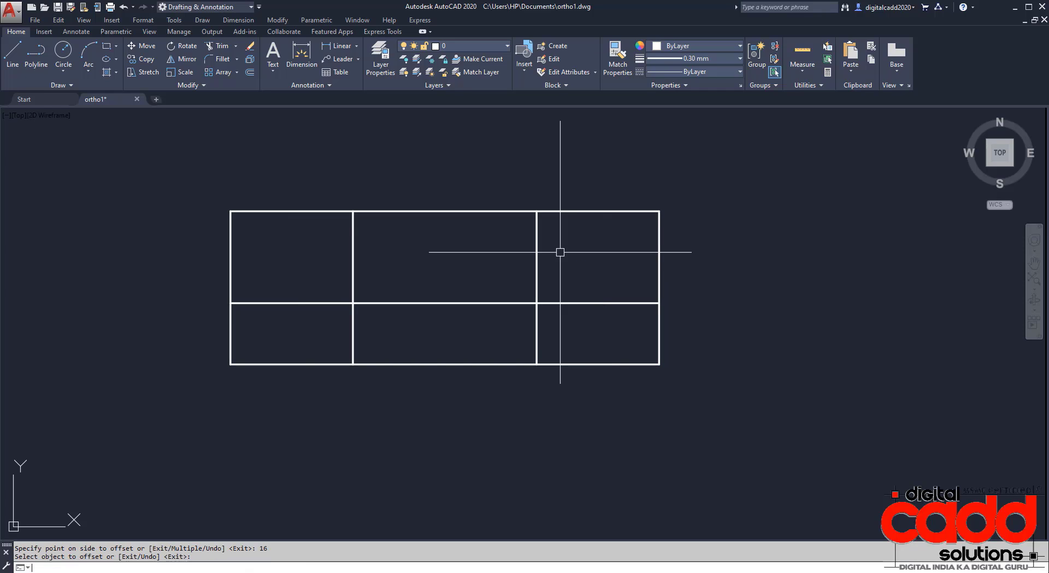
Step: Trim both inner verticals below the base line, the base line's right-hand segment, and the top edge between the two blocks
{"action": "type", "text": "tr"}
{"action": "key", "text": "Return"}
{"action": "key", "text": "Return"}
{"action": "left_click", "coordinate": [398, 343]}
{"action": "left_click", "coordinate": [302, 345]}
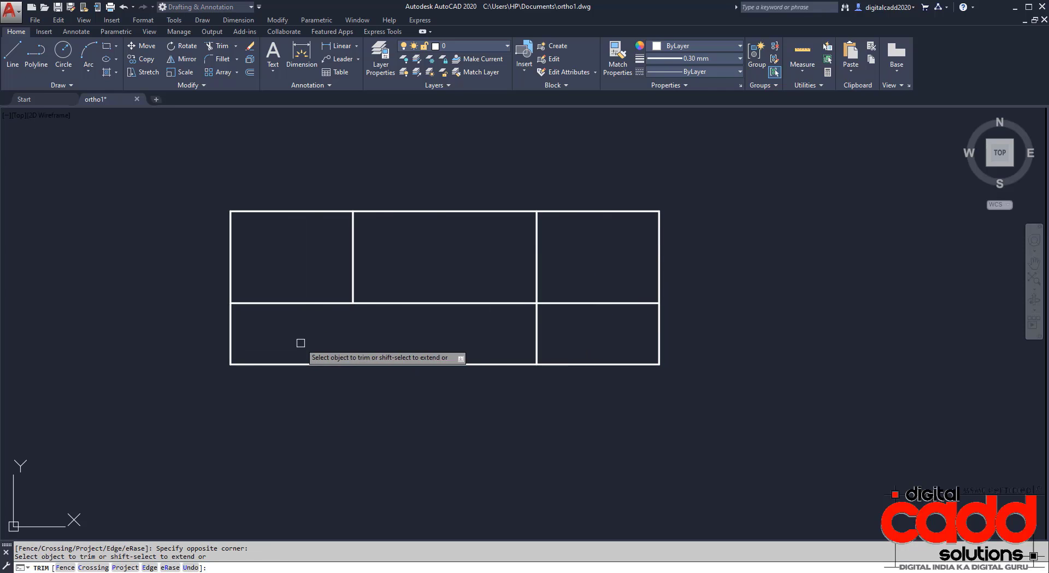
{"action": "left_click", "coordinate": [603, 293]}
{"action": "left_click", "coordinate": [562, 331]}
{"action": "left_click", "coordinate": [554, 334]}
{"action": "left_click", "coordinate": [526, 339]}
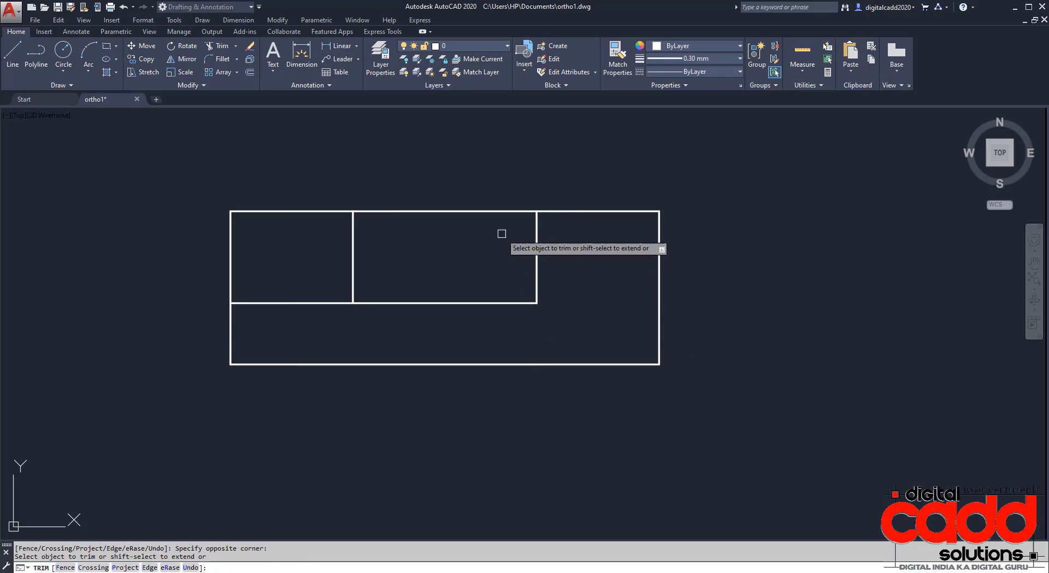
{"action": "left_click", "coordinate": [480, 176]}
{"action": "left_click", "coordinate": [453, 252]}
Step: Compare the trimmed front view in AutoCAD with exercise 3's isometric drawing in the PDF, checking the blocks and the rectangular hole
{"action": "key", "text": "alt+Tab"}
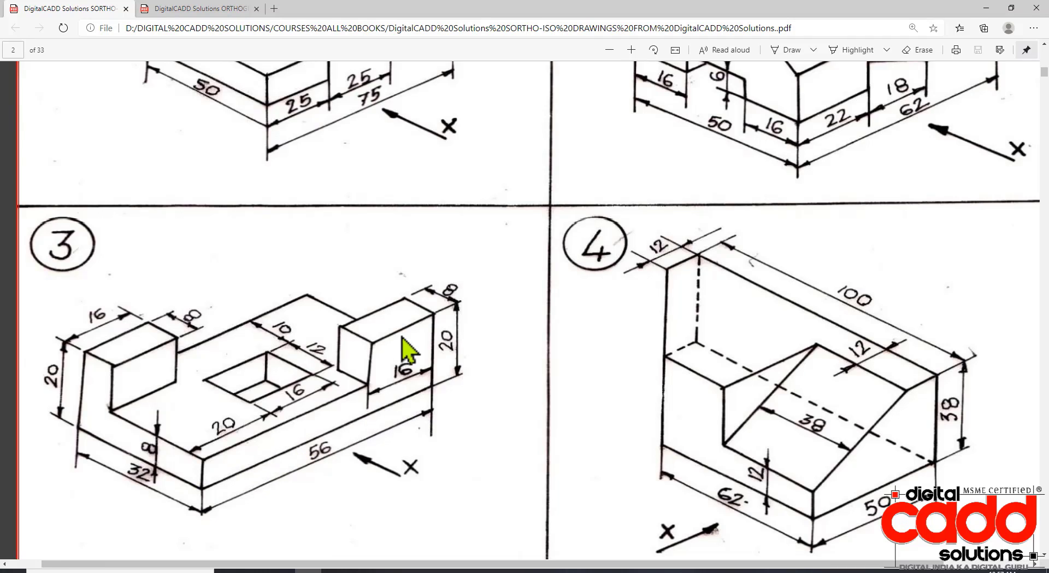
{"action": "key", "text": "alt+Tab"}
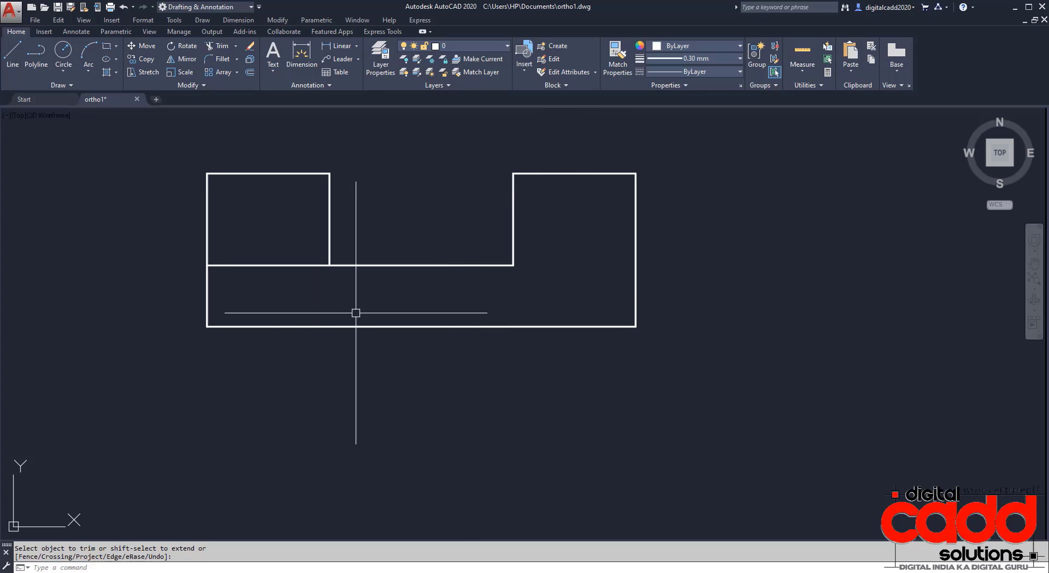
{"action": "key", "text": "alt+Tab"}
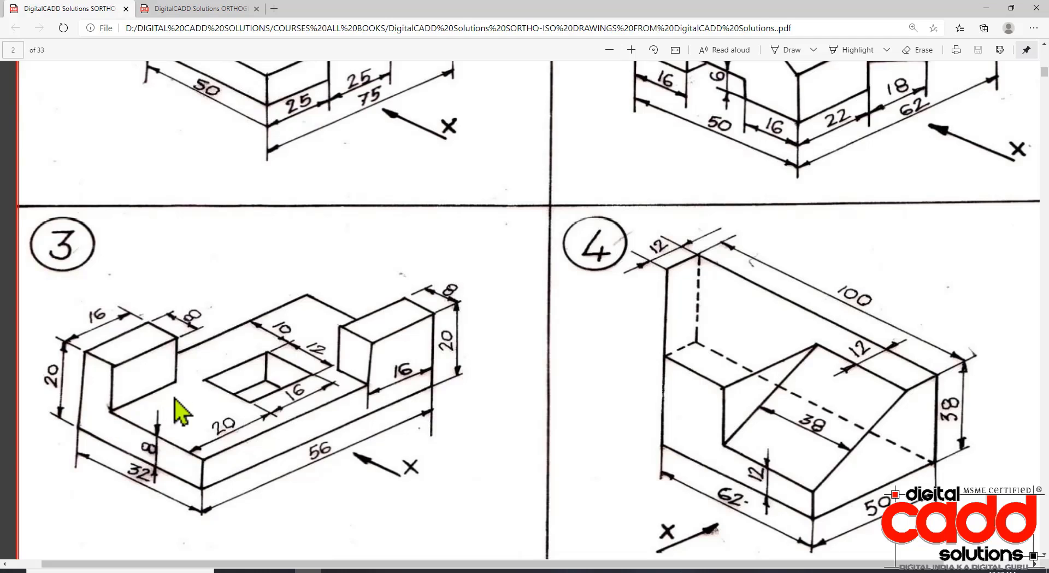
{"action": "key", "text": "alt+Tab"}
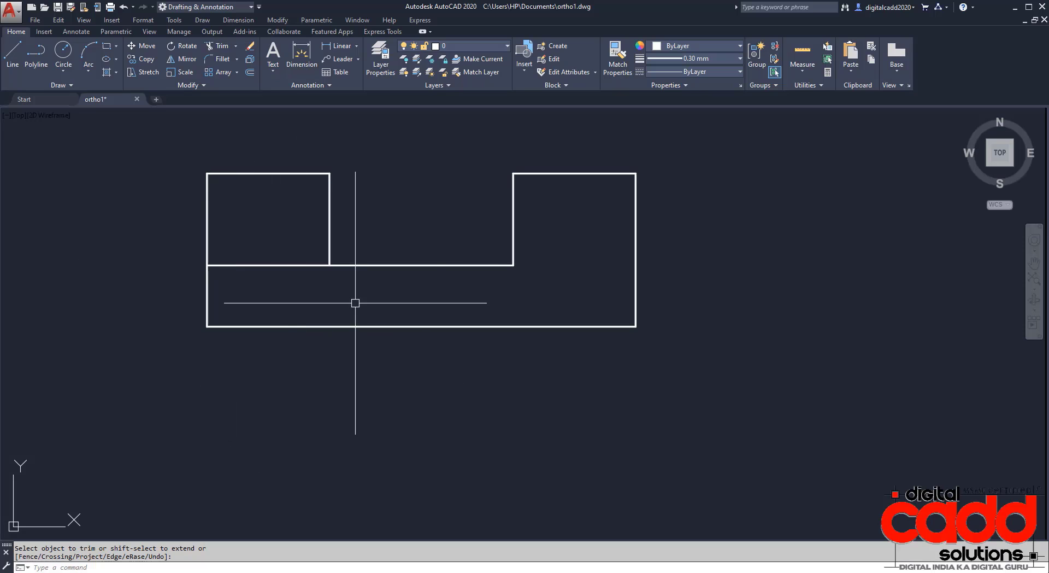
{"action": "key", "text": "alt+Tab"}
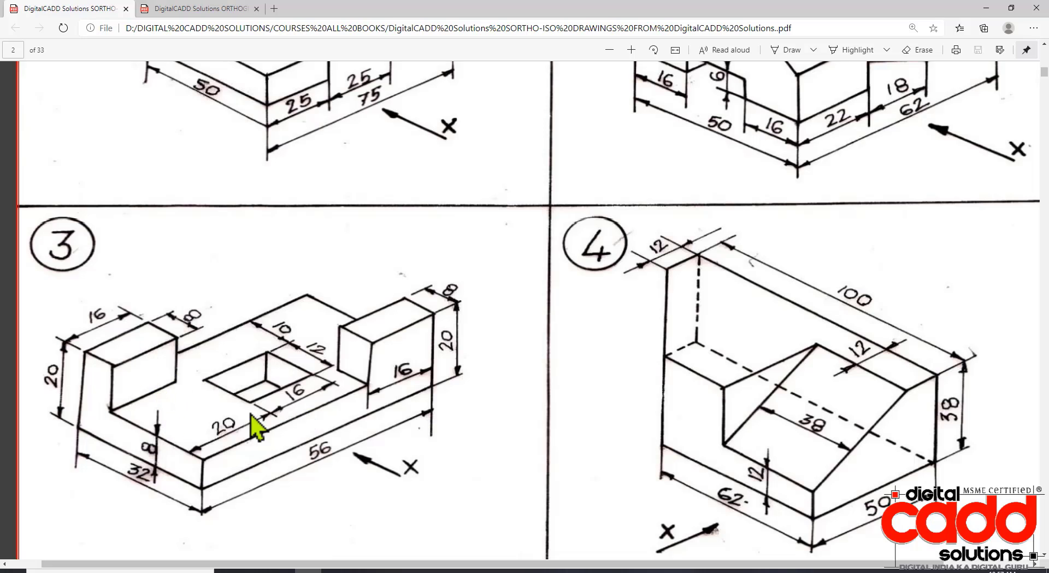
{"action": "key", "text": "alt+Tab"}
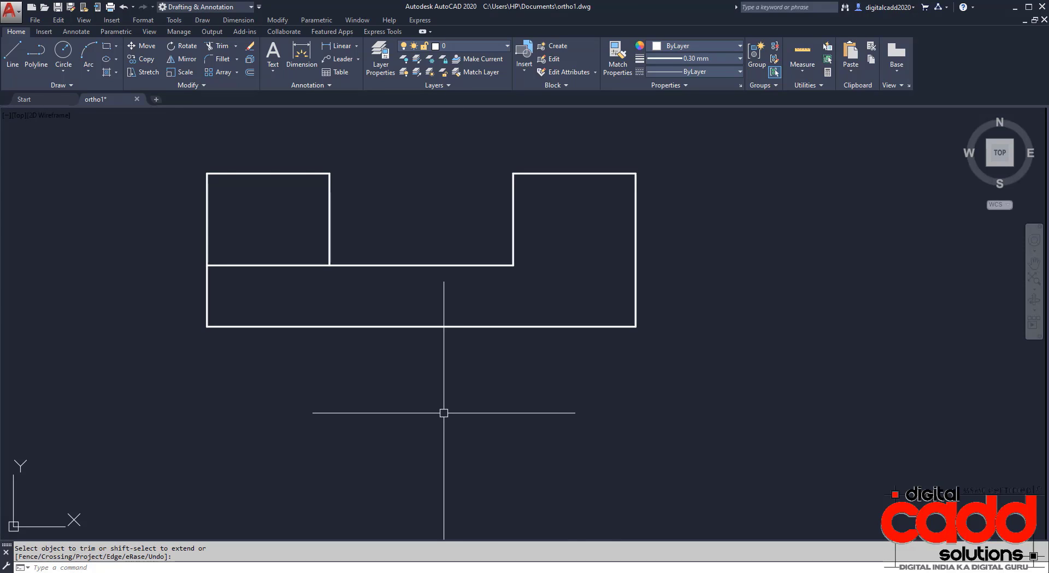
{"action": "key", "text": "alt+Tab"}
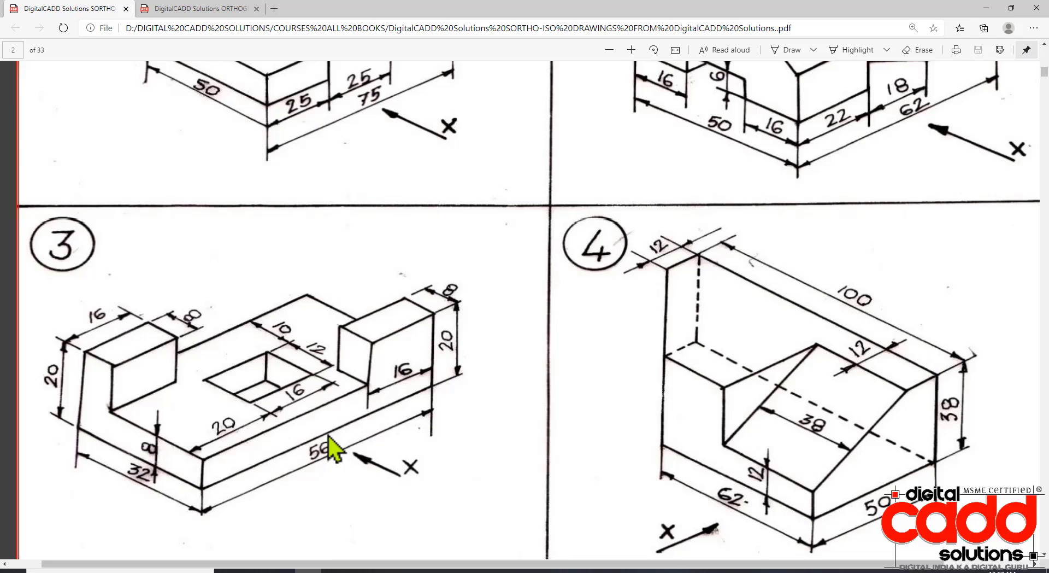
Step: Switch to AutoCAD and set the current lineweight to ByLayer and the current colour to grey index colour 8
{"action": "key", "text": "alt+Tab"}
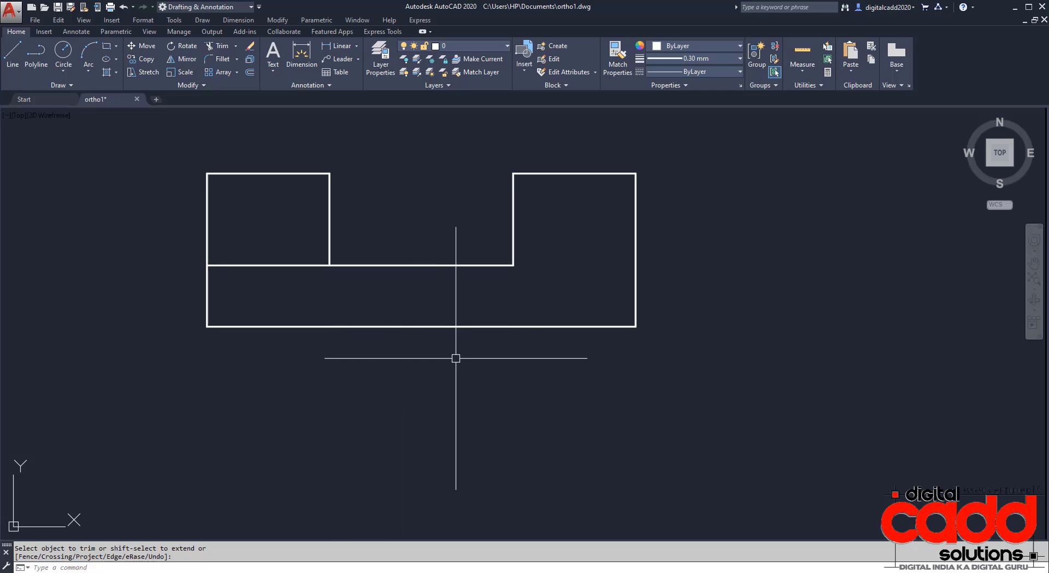
{"action": "middle_click_drag", "start_coordinate": [456, 358], "coordinate": [434, 321]}
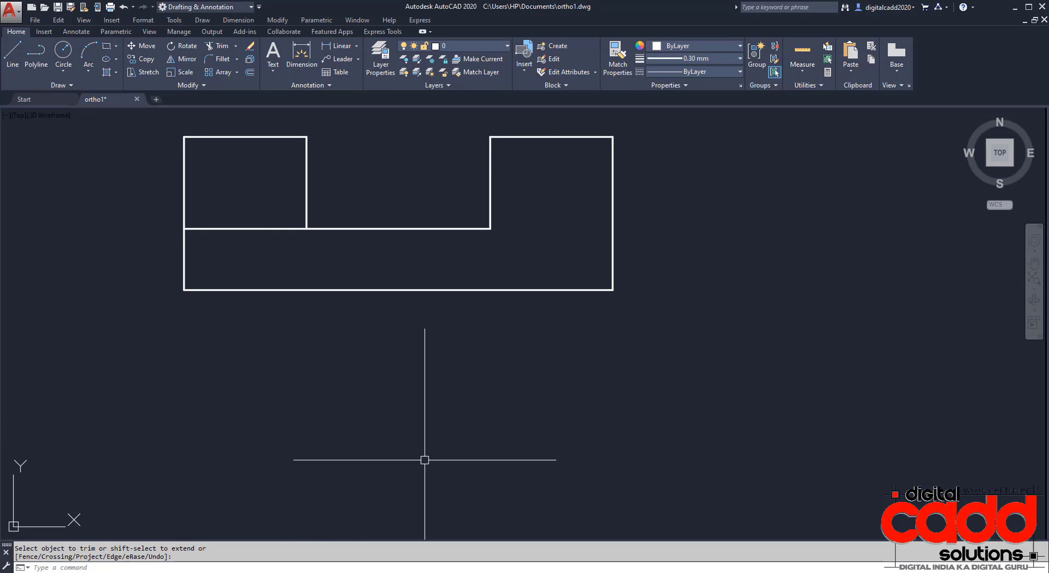
{"action": "left_click", "coordinate": [726, 59]}
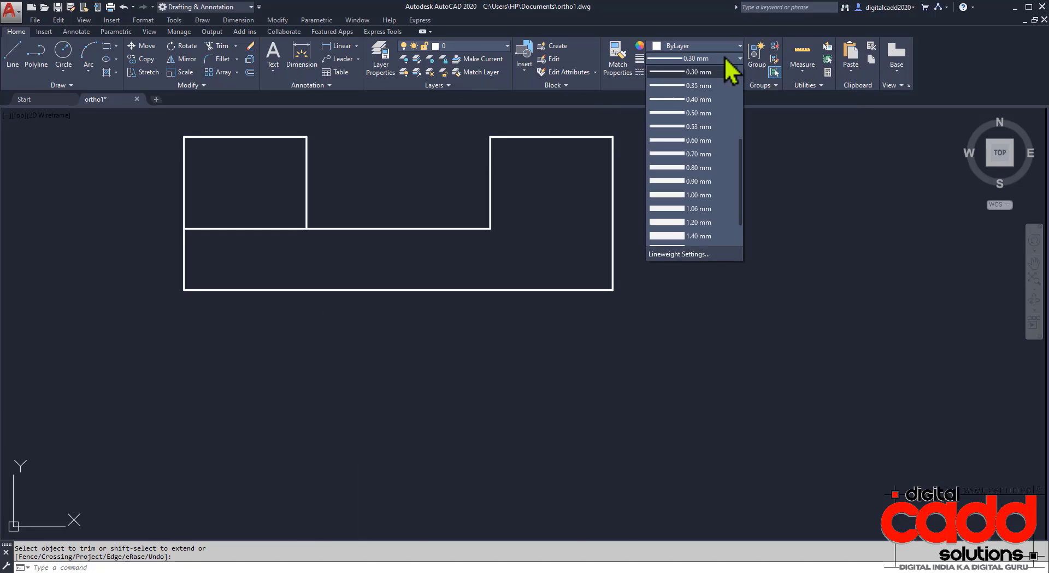
{"action": "scroll", "coordinate": [690, 124], "scroll_direction": "up", "scroll_amount": 4}
{"action": "left_click", "coordinate": [698, 72]}
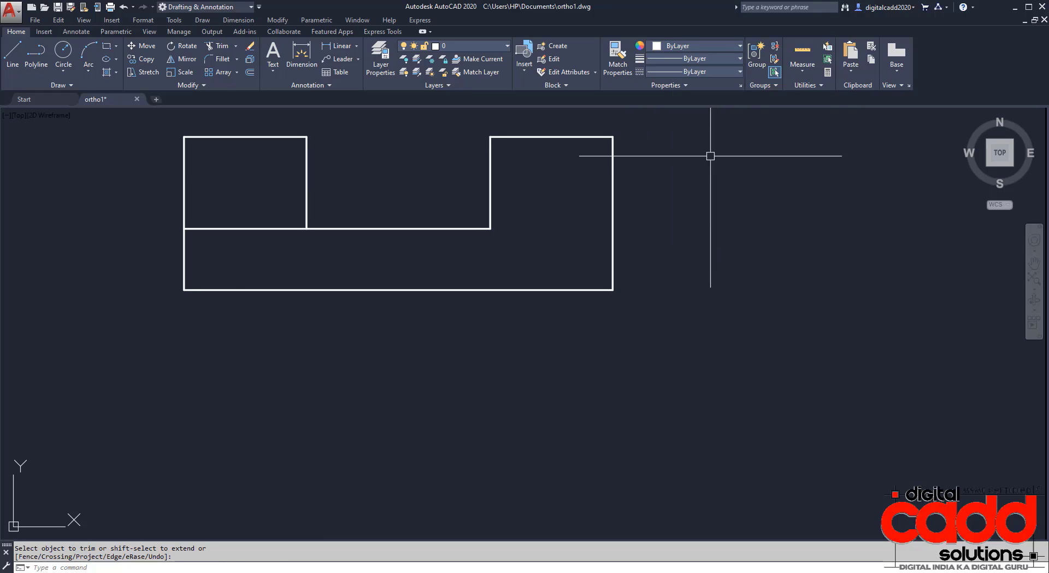
{"action": "left_click", "coordinate": [692, 45]}
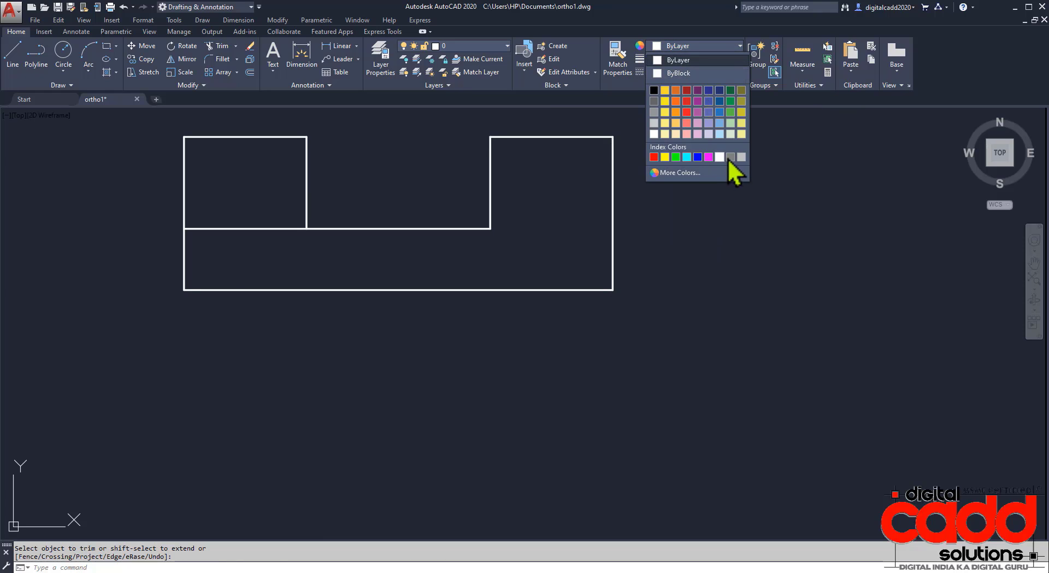
{"action": "left_click", "coordinate": [730, 157]}
Step: Draw vertical rays downward from the front view's bottom-left corner and from the foot of the left block's inner edge
{"action": "type", "text": "Ra"}
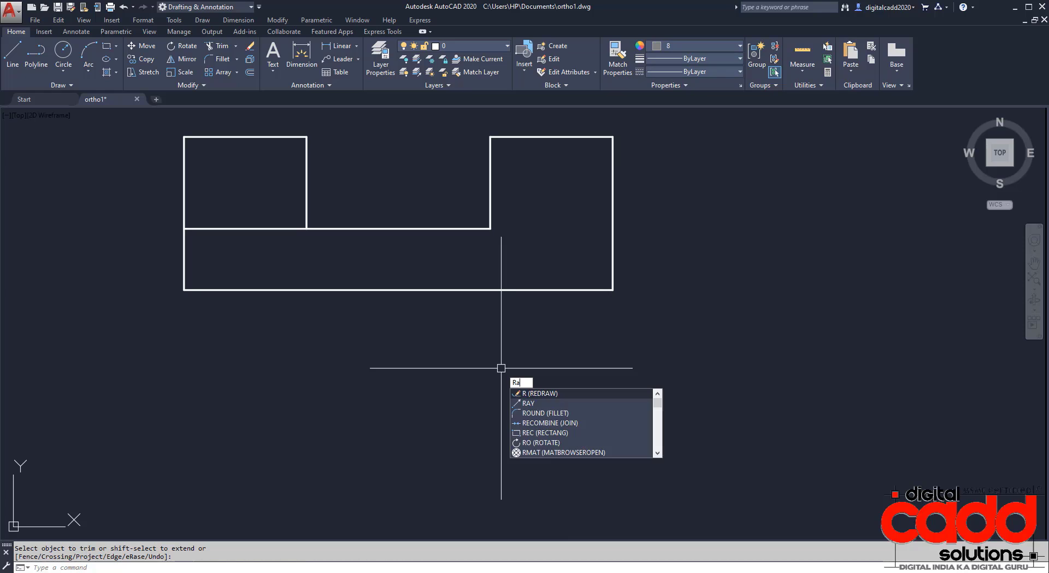
{"action": "type", "text": "y"}
{"action": "key", "text": "Return"}
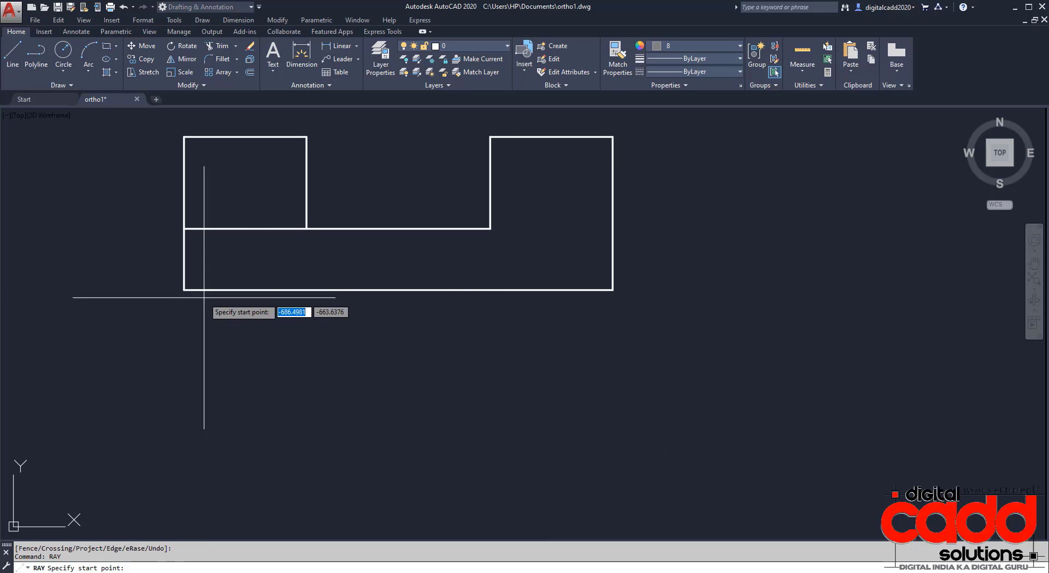
{"action": "left_click", "coordinate": [185, 290]}
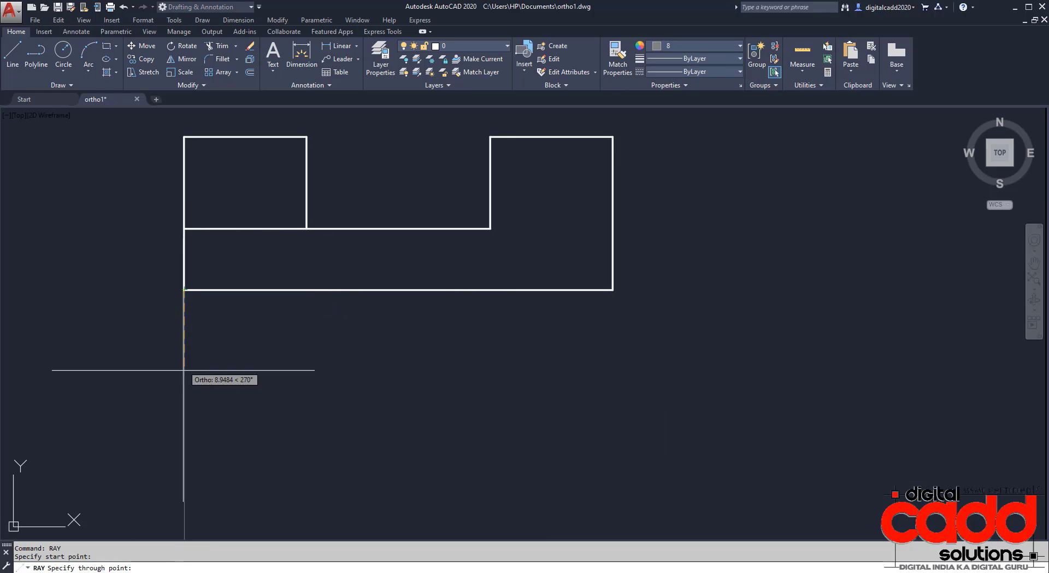
{"action": "left_click", "coordinate": [184, 400]}
{"action": "key", "text": "Return"}
{"action": "key", "text": "Return"}
{"action": "left_click", "coordinate": [307, 229]}
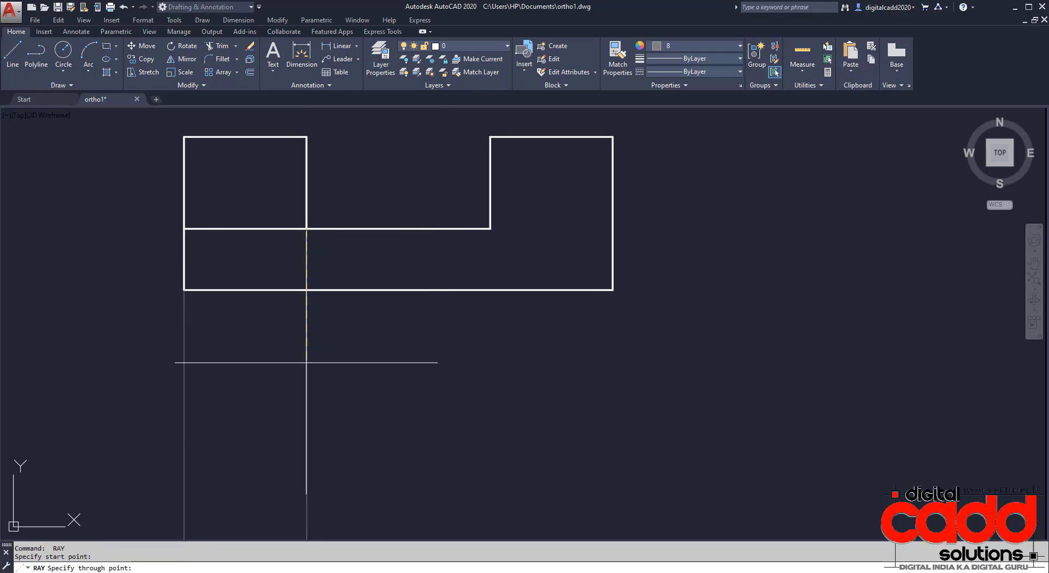
{"action": "left_click", "coordinate": [326, 428]}
{"action": "key", "text": "Return"}
Step: Draw vertical rays downward from the foot of the right block's inner edge and from the front view's bottom-right corner
{"action": "key", "text": "Return"}
{"action": "left_click", "coordinate": [491, 229]}
{"action": "left_click", "coordinate": [516, 393]}
{"action": "key", "text": "Return"}
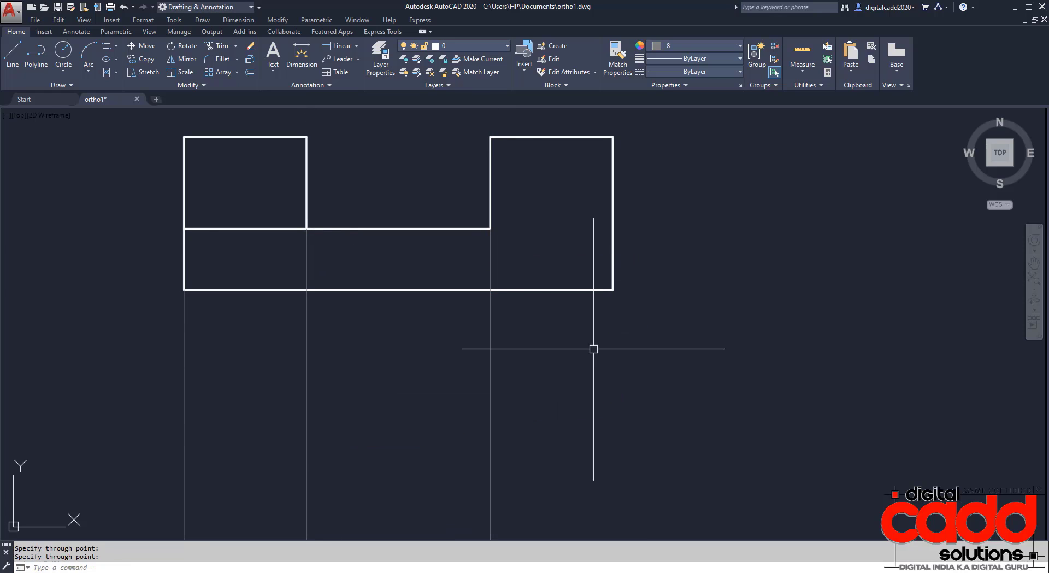
{"action": "key", "text": "Return"}
{"action": "left_click", "coordinate": [615, 461]}
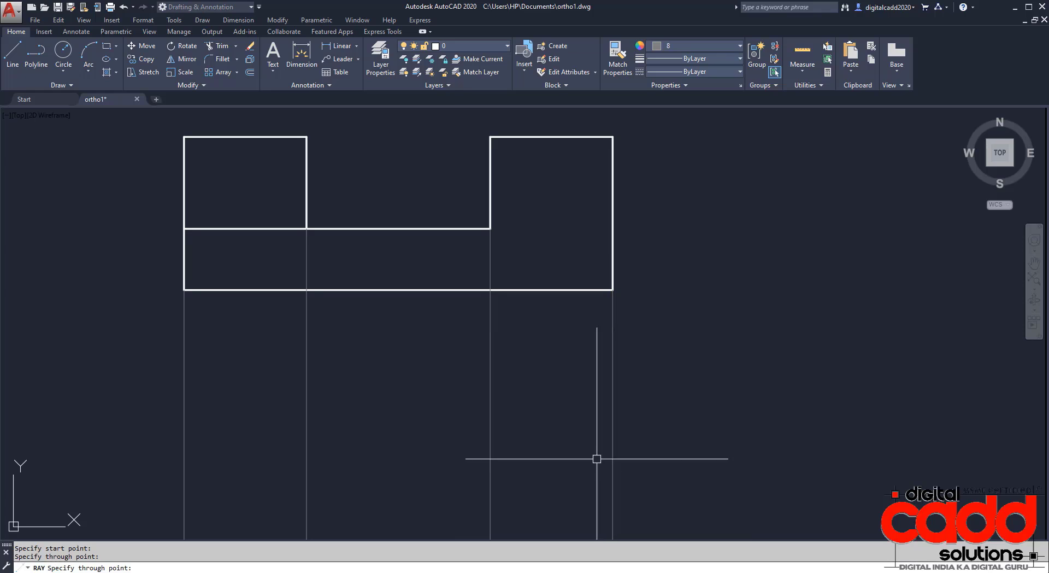
{"action": "key", "text": "Return"}
Step: Offset the front view's bottom edge 25 downward as the top view's upper edge
{"action": "type", "text": "o"}
{"action": "key", "text": "Return"}
{"action": "type", "text": "25"}
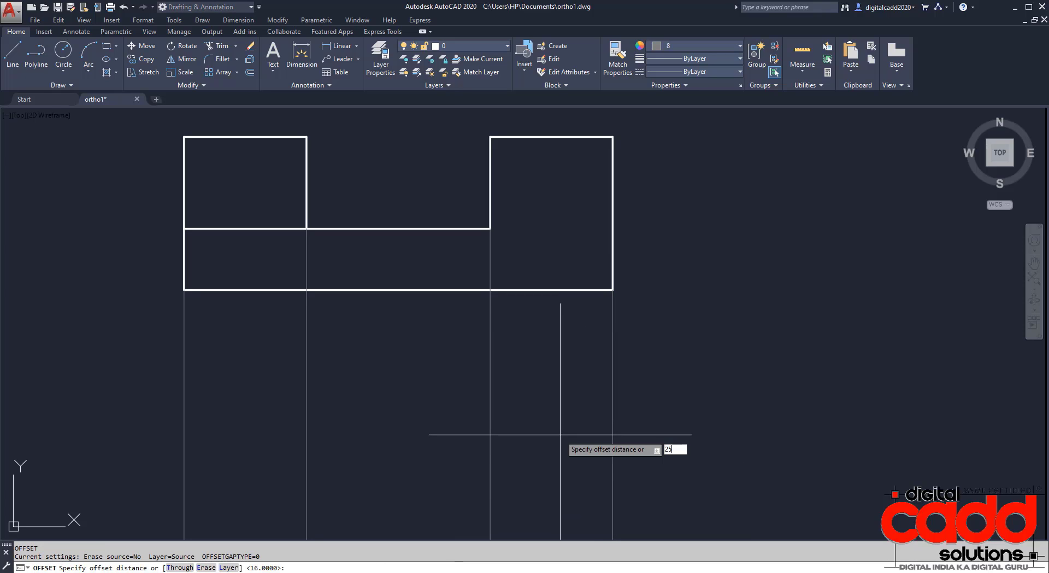
{"action": "key", "text": "Return"}
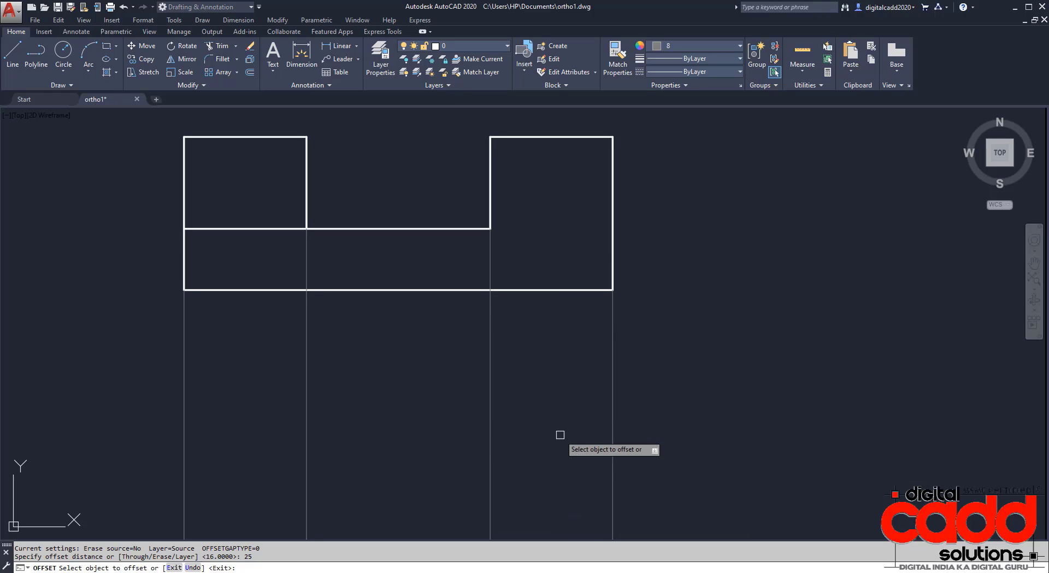
{"action": "left_click", "coordinate": [533, 290]}
{"action": "scroll", "coordinate": [542, 402], "scroll_direction": "down", "scroll_amount": 6}
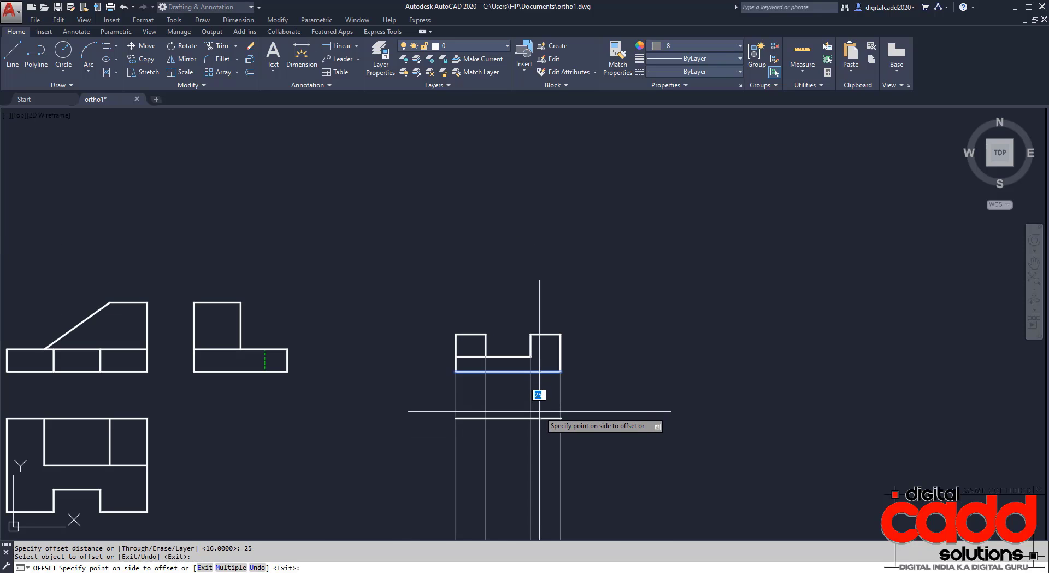
{"action": "middle_click_drag", "start_coordinate": [534, 443], "coordinate": [407, 416]}
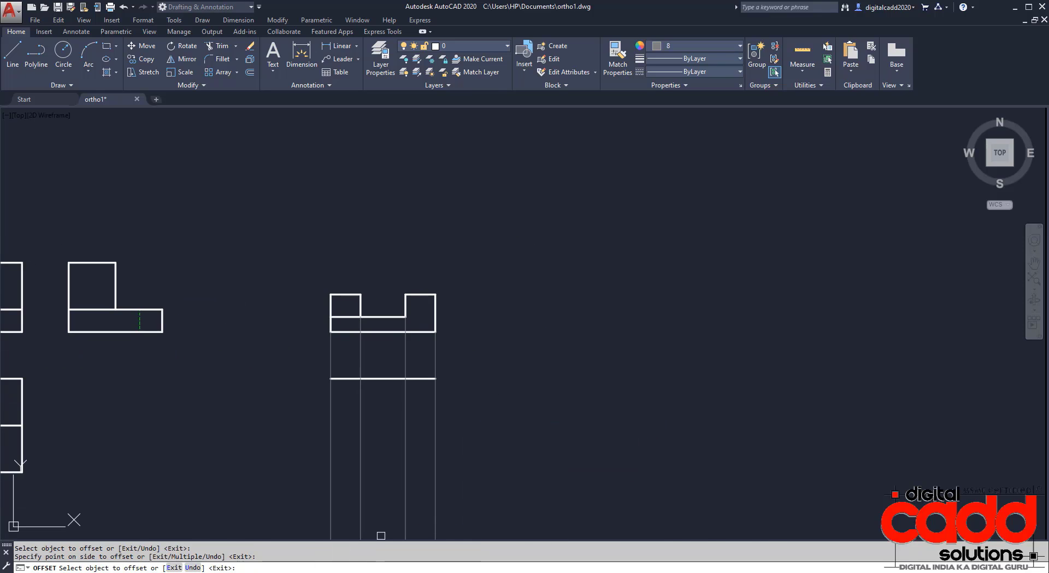
Step: Check exercise 3's overall depth in the PDF and offset the top view's upper edge 32 downward in AutoCAD
{"action": "key", "text": "alt+Tab"}
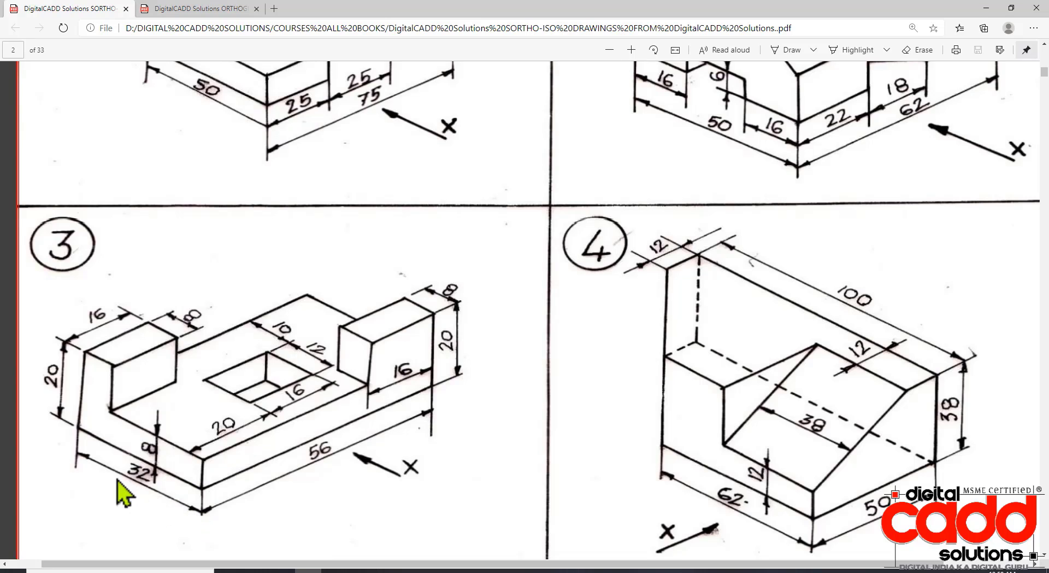
{"action": "key", "text": "alt+Tab"}
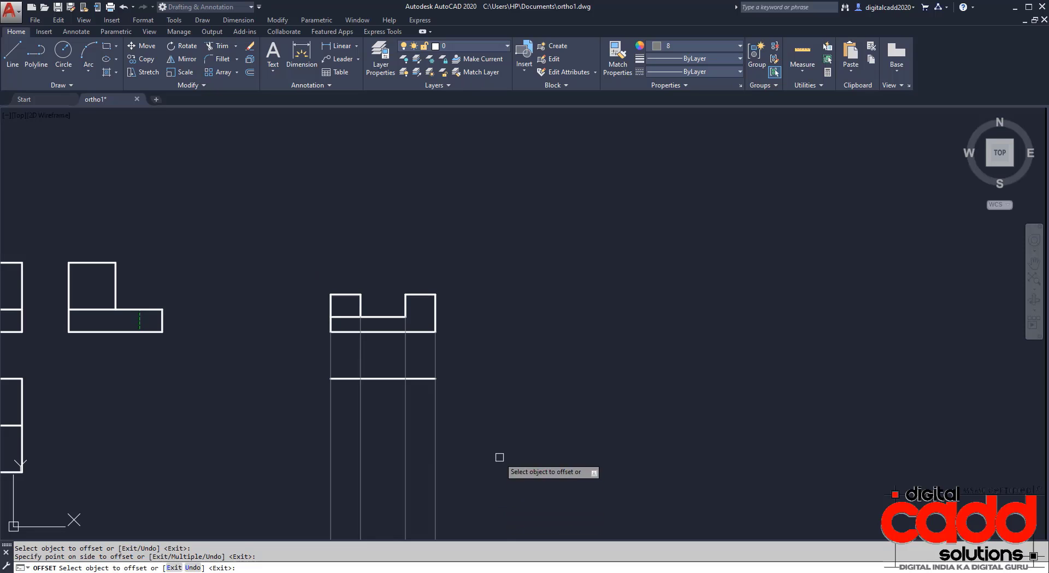
{"action": "left_click", "coordinate": [421, 379]}
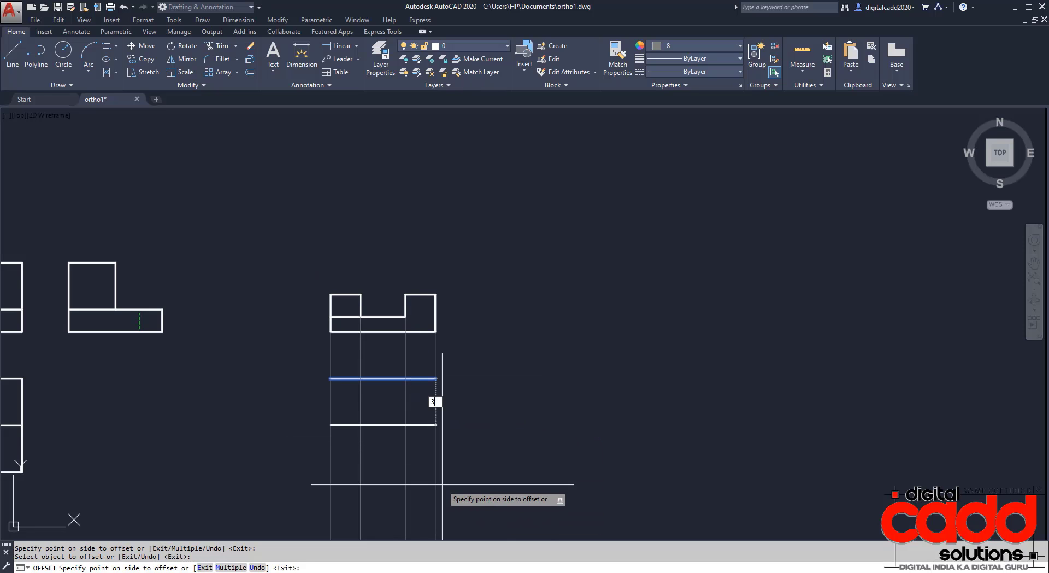
{"action": "key", "text": "Return"}
{"action": "key", "text": "Return"}
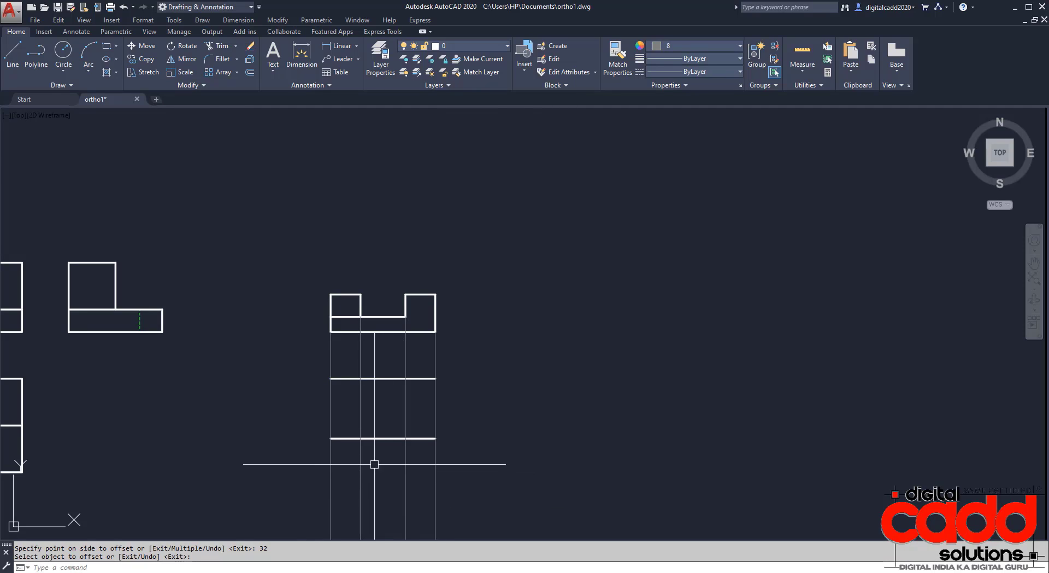
Step: Extend the front view's outer left and right edges down to the top view's lower edge
{"action": "scroll", "coordinate": [387, 465], "scroll_direction": "up", "scroll_amount": 5}
{"action": "scroll", "coordinate": [388, 432], "scroll_direction": "down", "scroll_amount": 2}
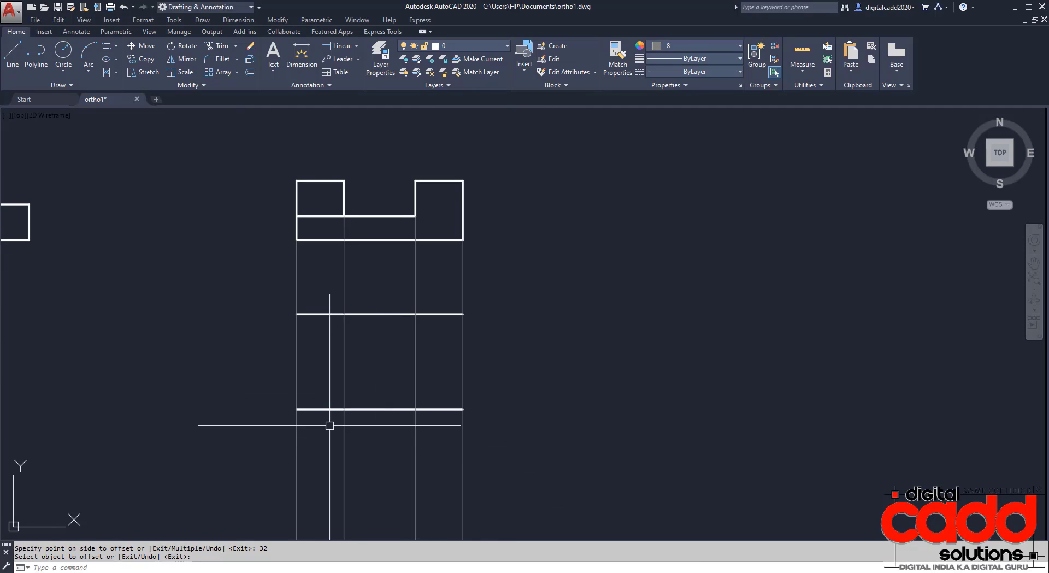
{"action": "middle_click_drag", "start_coordinate": [329, 426], "coordinate": [344, 432]}
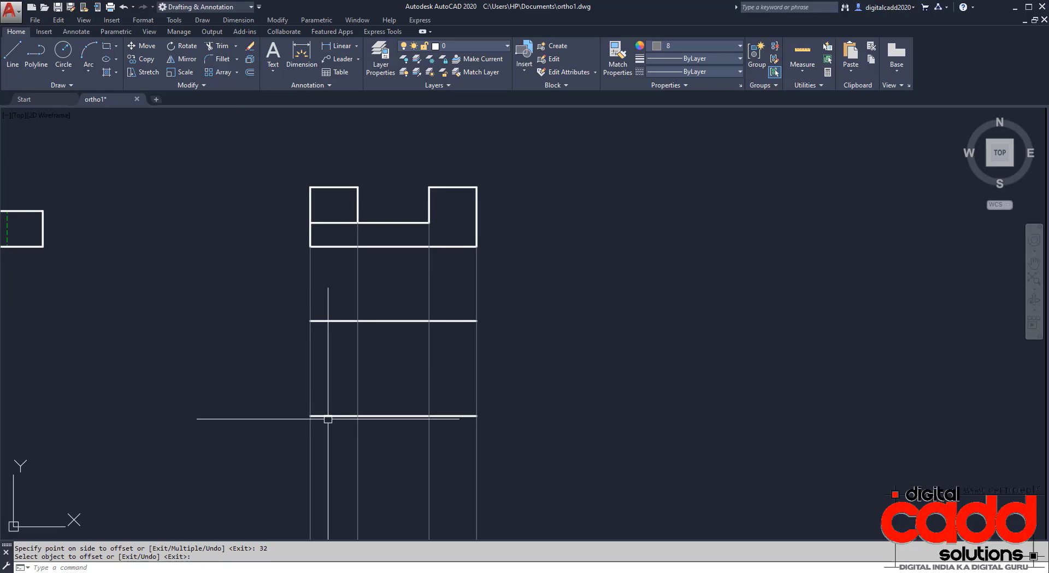
{"action": "key", "text": "Return"}
{"action": "left_click", "coordinate": [318, 416]}
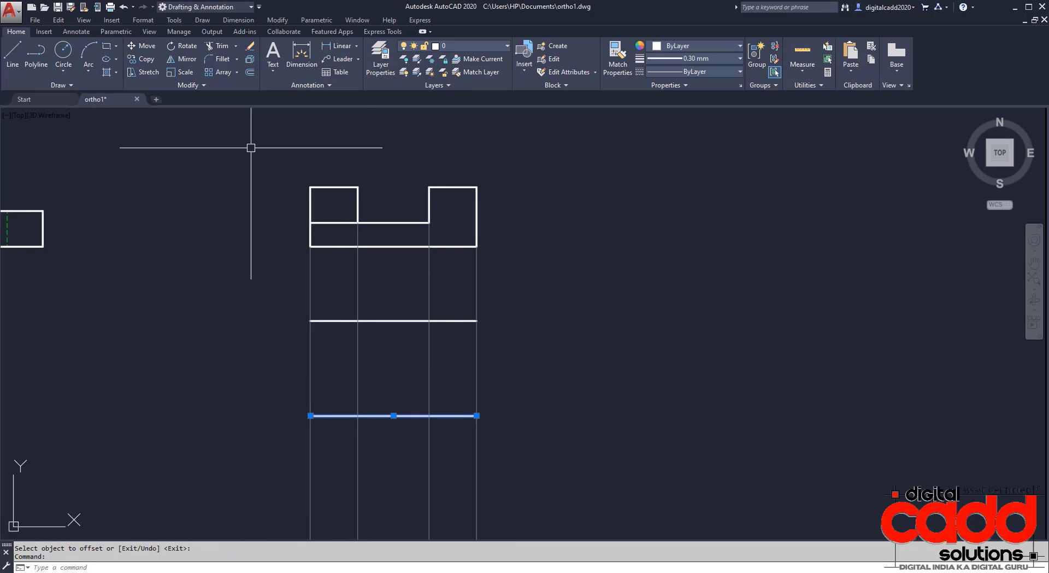
{"action": "left_click", "coordinate": [235, 47]}
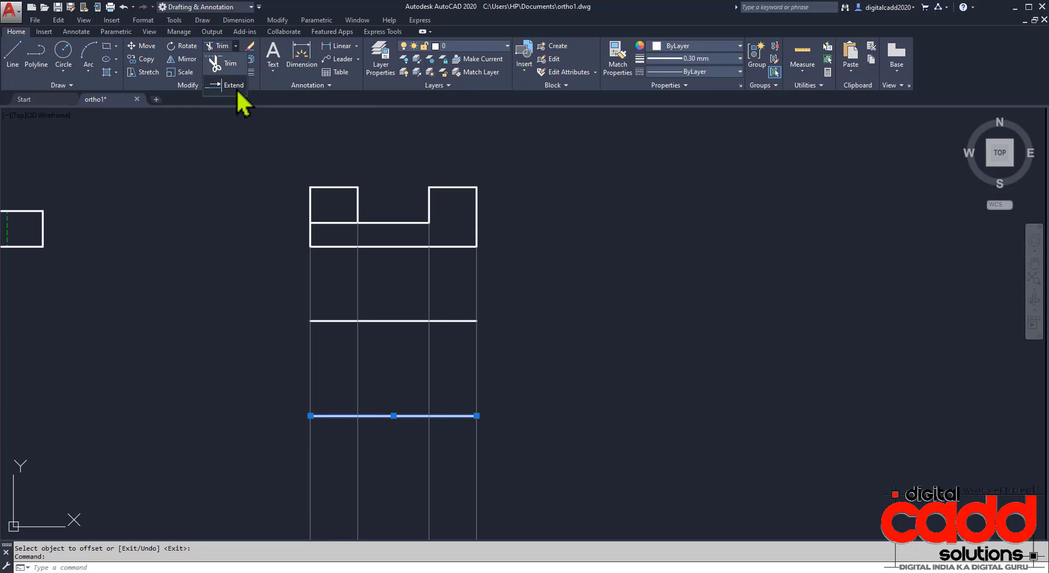
{"action": "left_click", "coordinate": [238, 91]}
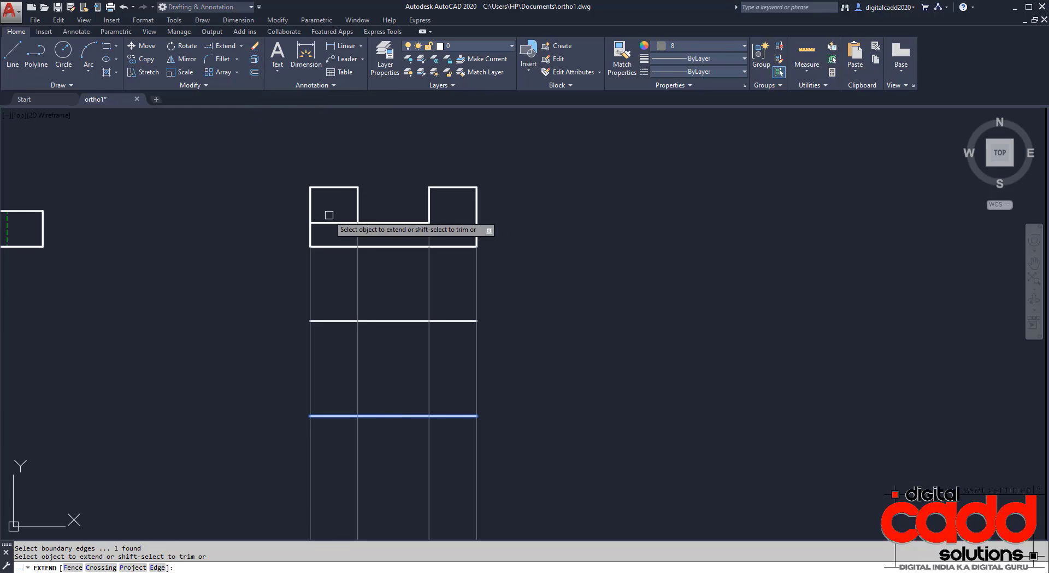
{"action": "left_click", "coordinate": [476, 217]}
{"action": "left_click", "coordinate": [307, 235]}
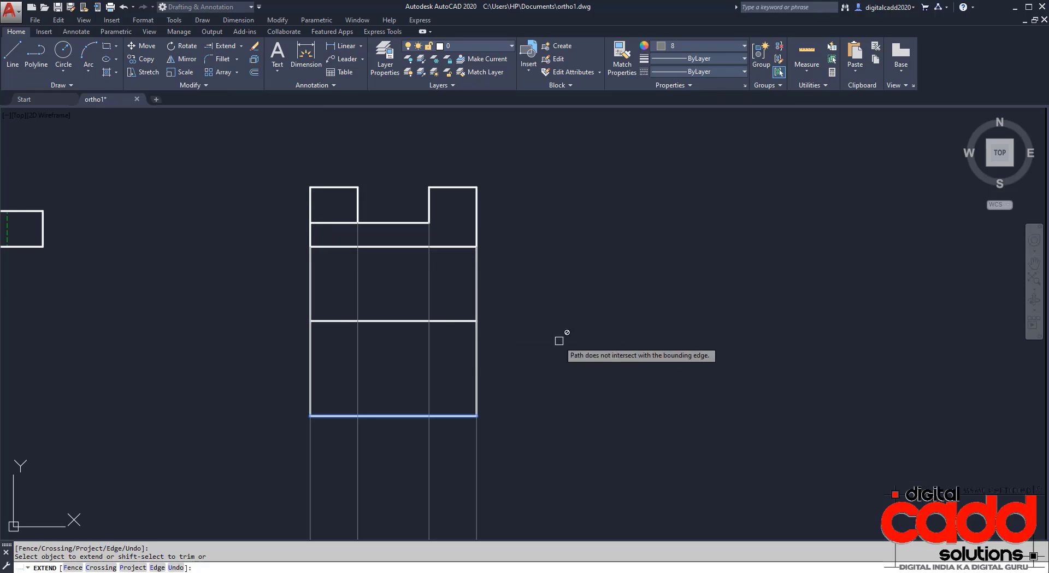
{"action": "key", "text": "Return"}
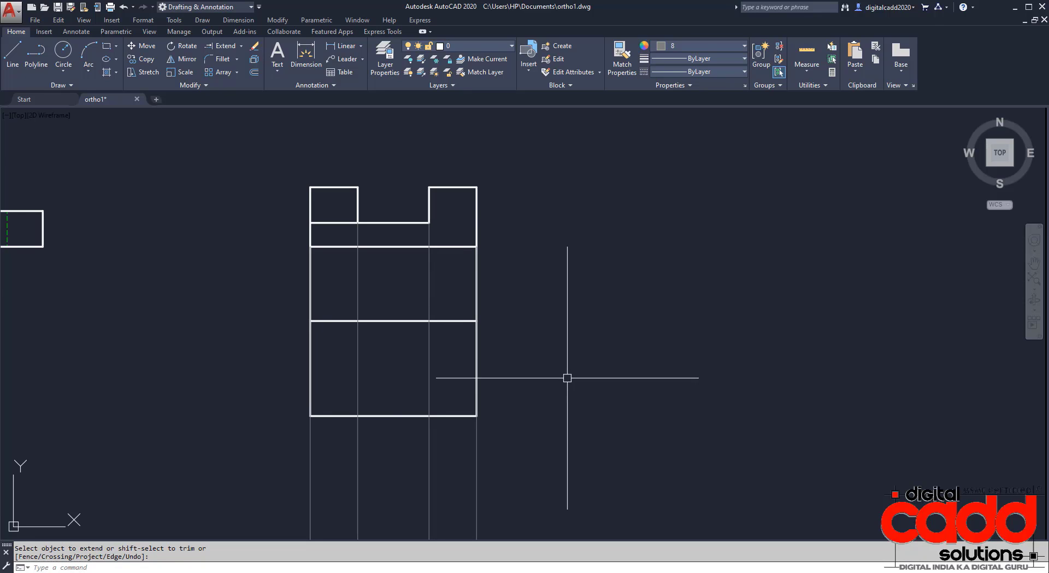
Step: Check the block depth in exercise 3 of the PDF and offset the top view's upper edge 8 downward in AutoCAD
{"action": "middle_click_drag", "start_coordinate": [543, 414], "coordinate": [538, 405]}
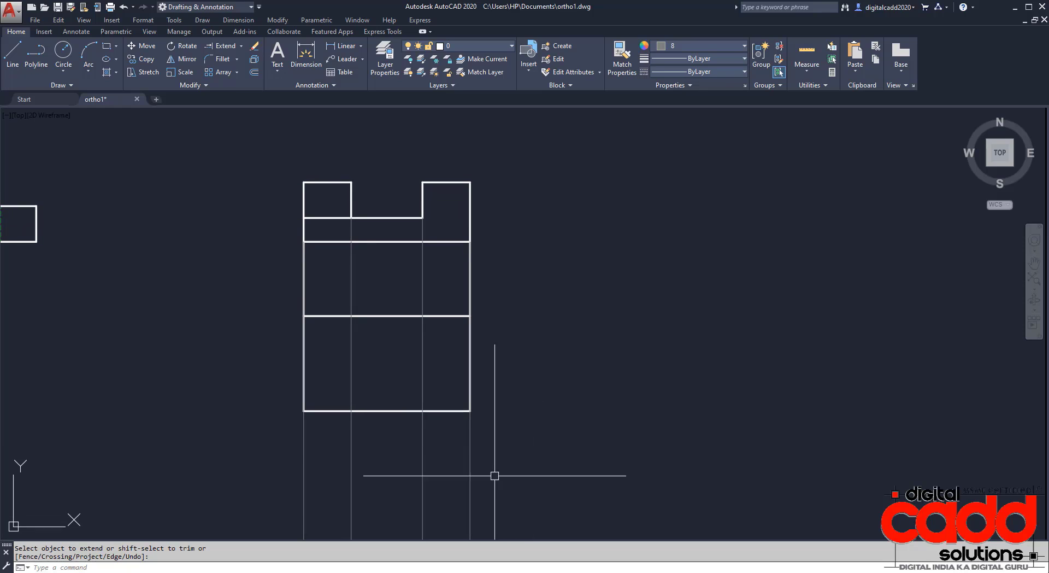
{"action": "key", "text": "alt+Tab"}
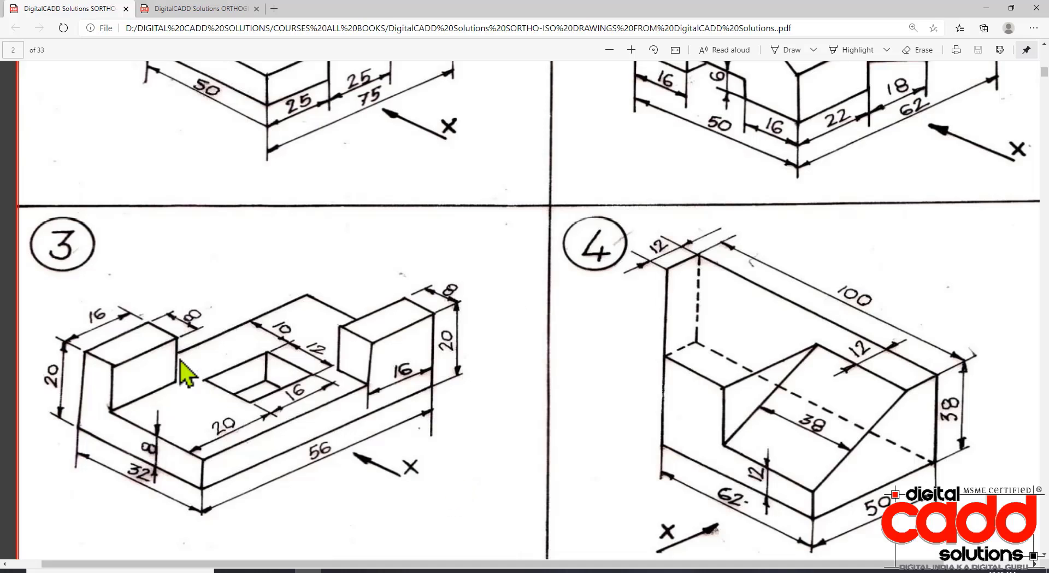
{"action": "key", "text": "alt+Tab"}
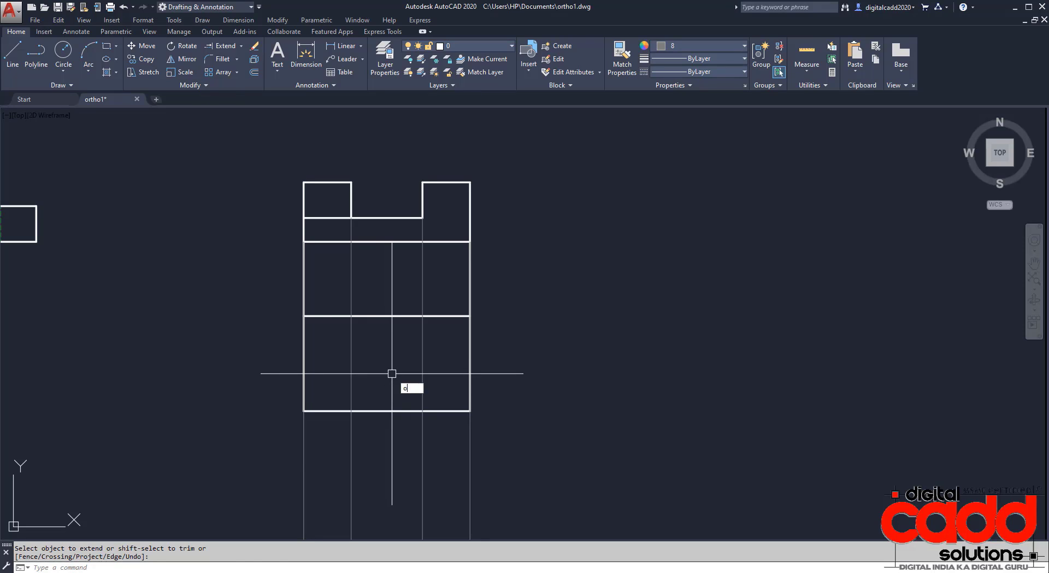
{"action": "key", "text": "Return"}
{"action": "key", "text": "Return"}
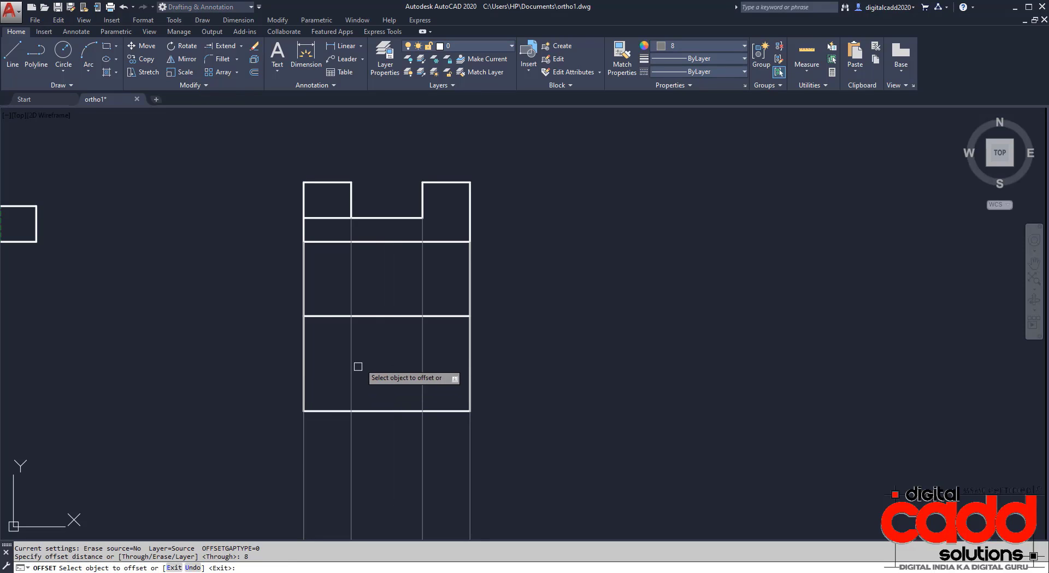
{"action": "left_click", "coordinate": [386, 316]}
{"action": "left_click", "coordinate": [393, 375]}
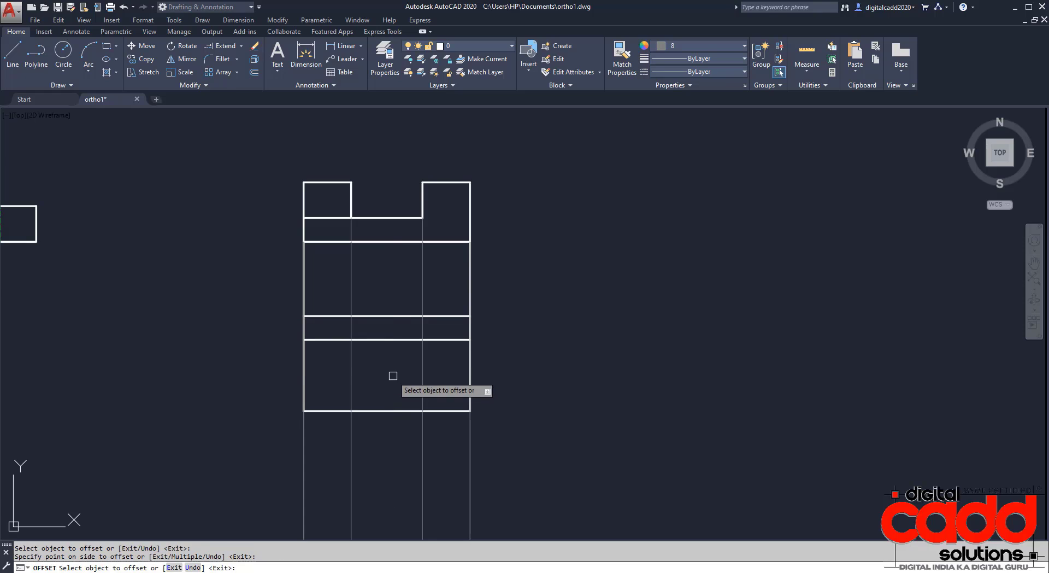
{"action": "key", "text": "Return"}
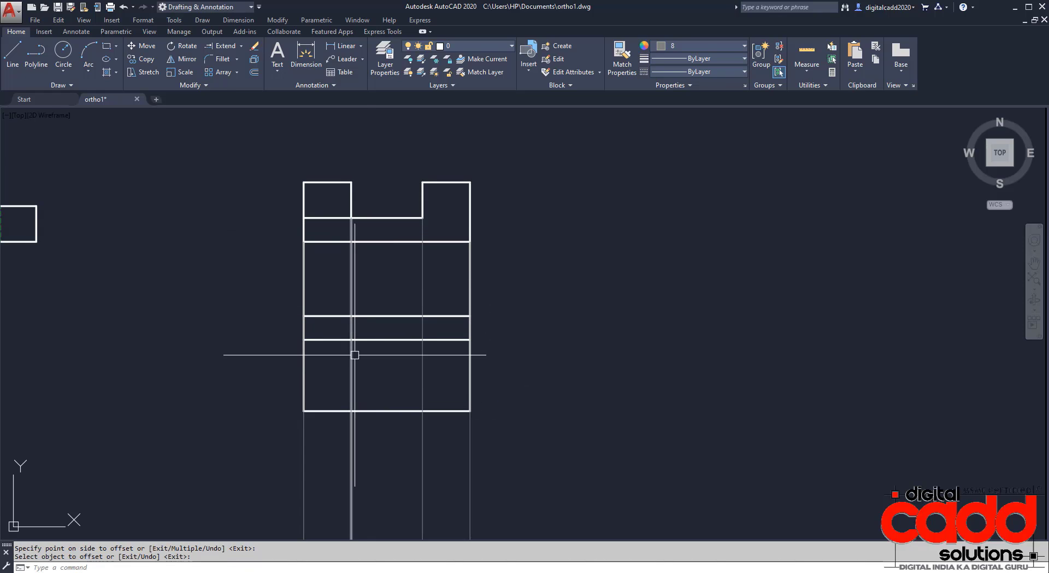
Step: Extend the inner vertical edges of both front-view blocks down to the 8 offset line in the top view
{"action": "key", "text": "Return"}
{"action": "left_click", "coordinate": [363, 340]}
{"action": "left_click", "coordinate": [227, 45]}
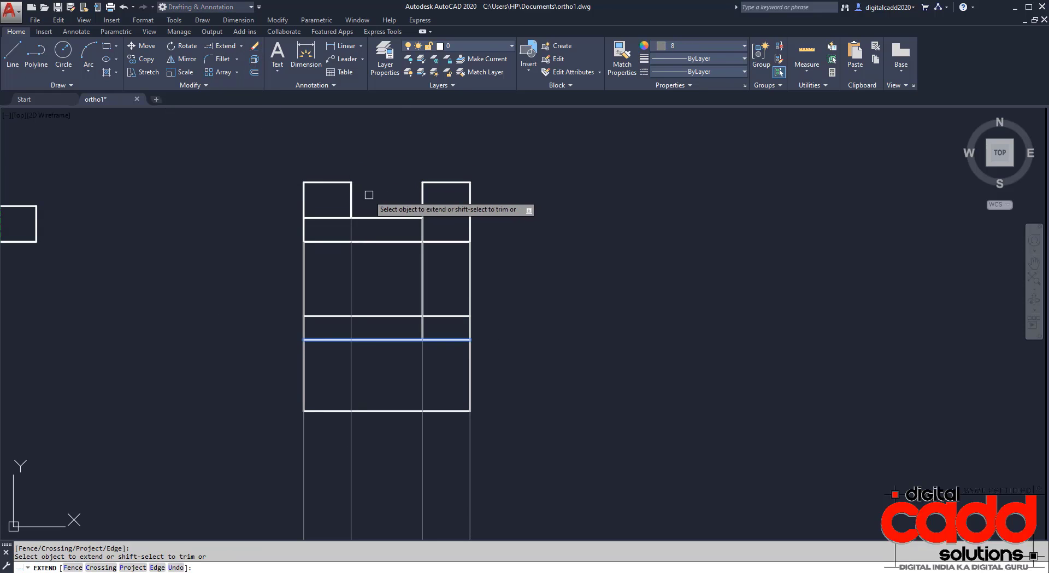
{"action": "left_click", "coordinate": [351, 201]}
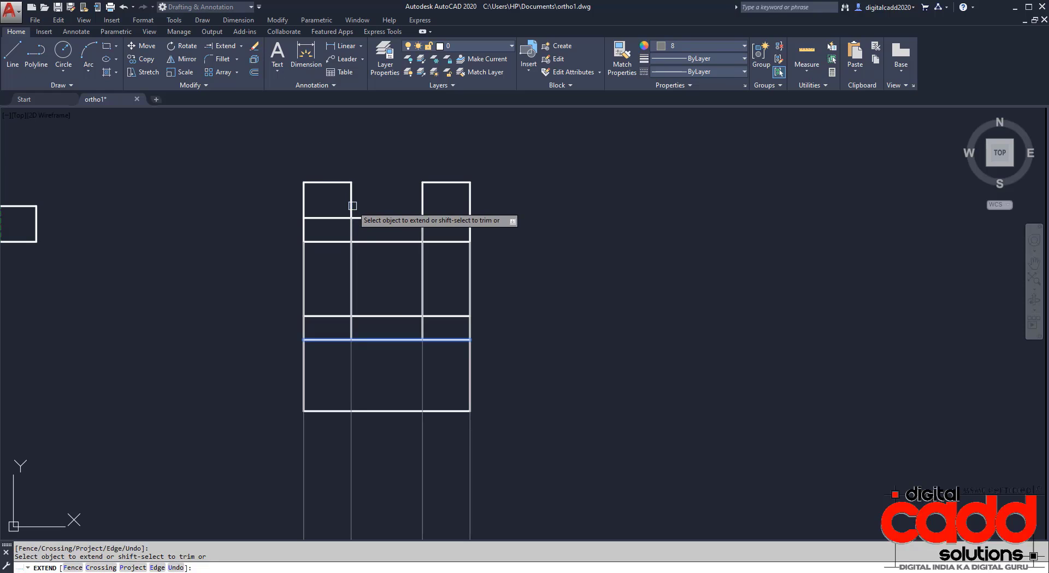
{"action": "key", "text": "Return"}
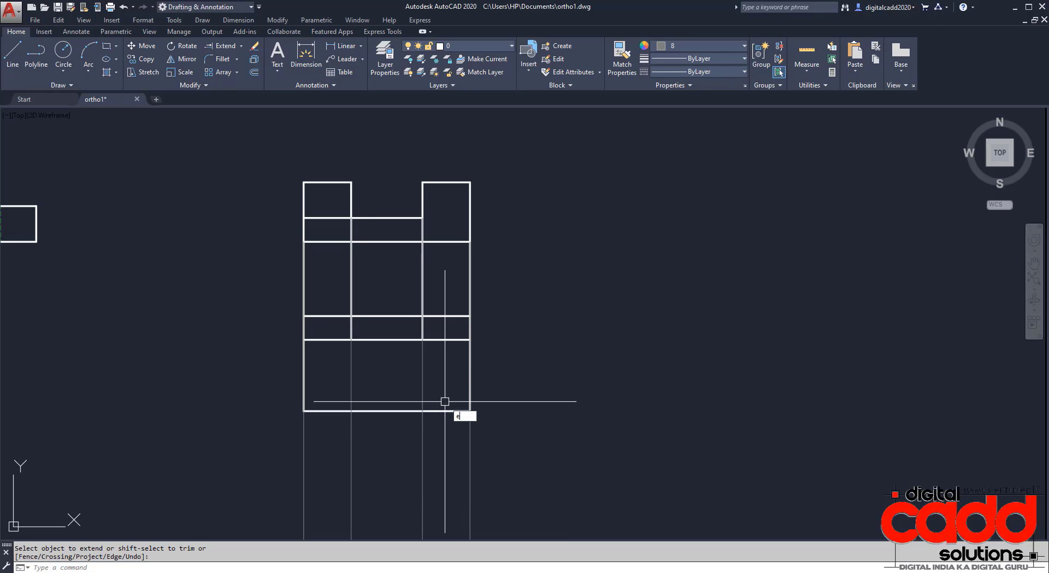
{"action": "key", "text": "Return"}
{"action": "left_click", "coordinate": [424, 327]}
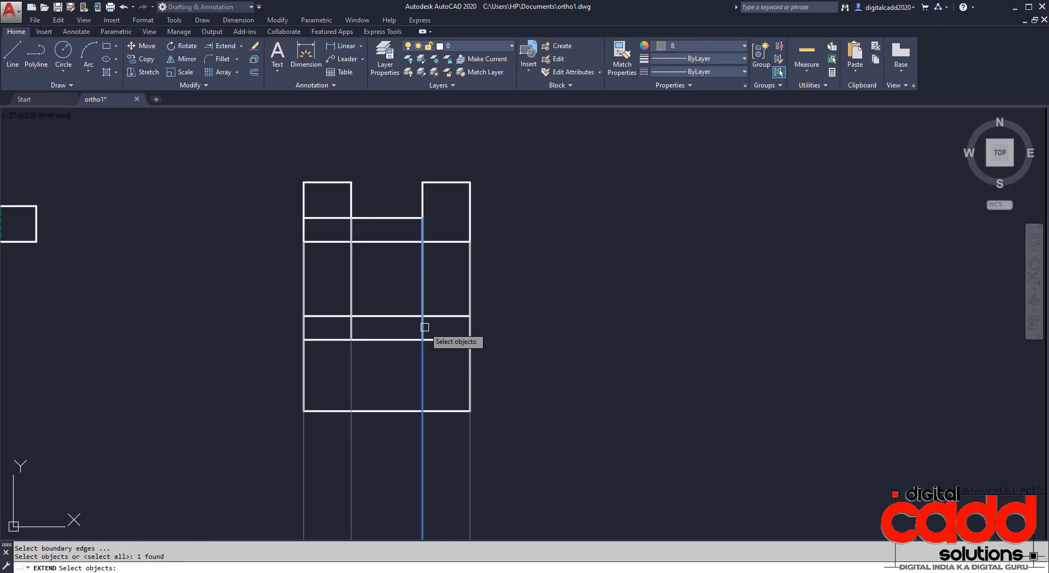
{"action": "key", "text": "Escape"}
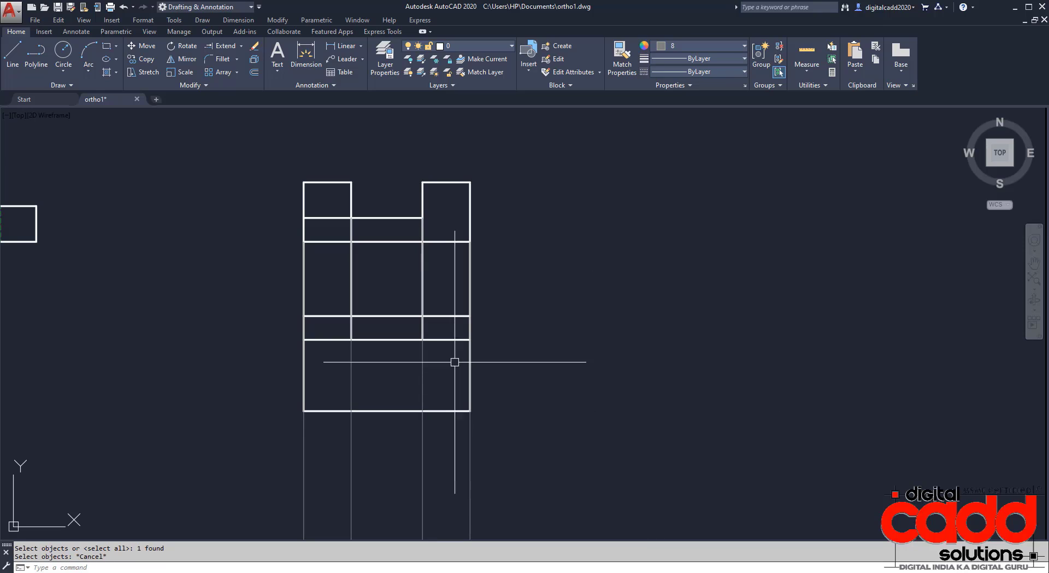
{"action": "left_click", "coordinate": [423, 378]}
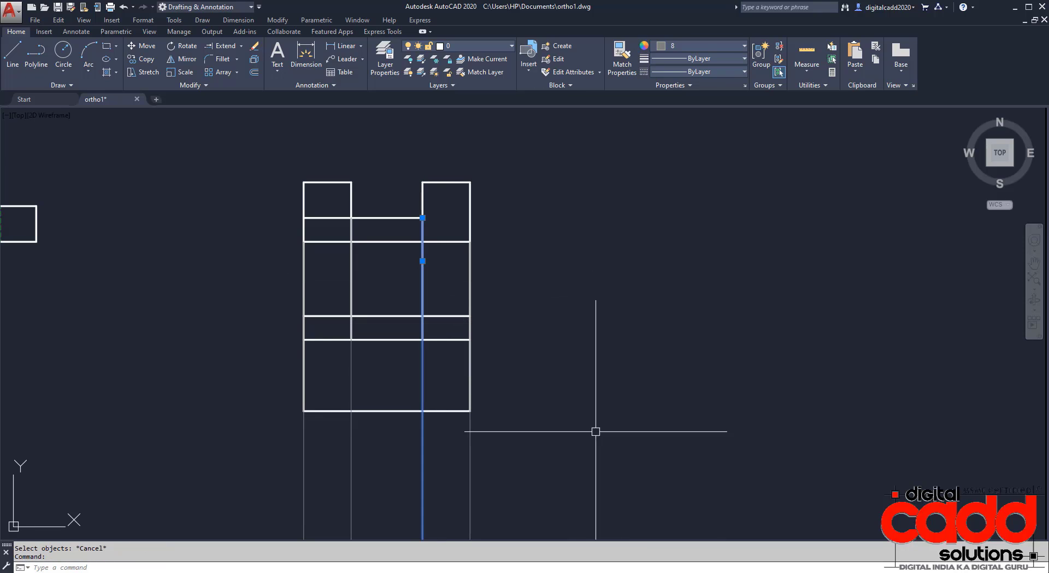
{"action": "key", "text": "Escape"}
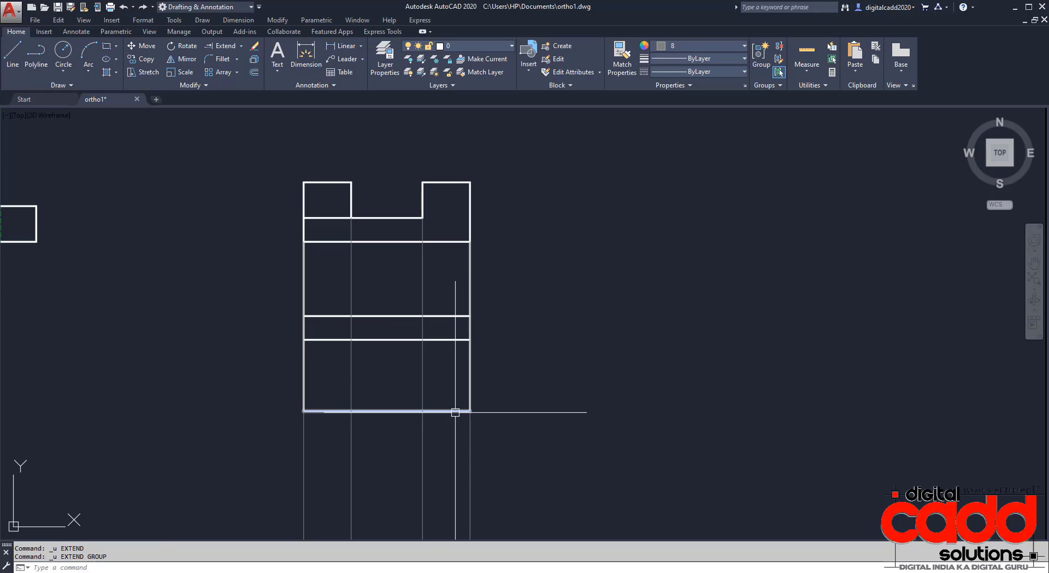
Step: Undo the last block-edge extensions and extend both blocks' inner vertical edges down to the top view's lower edge instead
{"action": "key", "text": "ctrl+z"}
{"action": "left_click", "coordinate": [228, 44]}
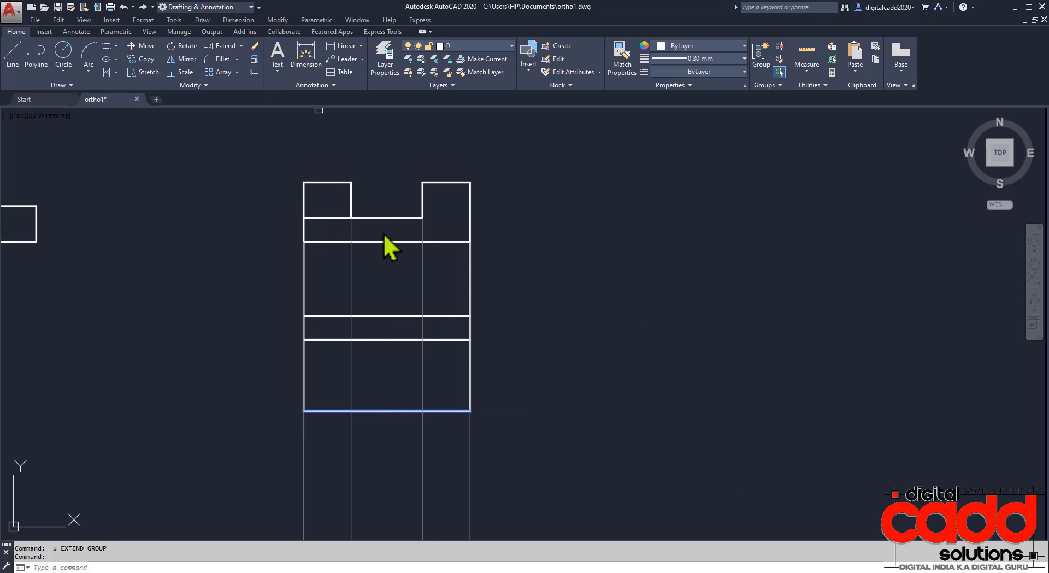
{"action": "left_click", "coordinate": [422, 205]}
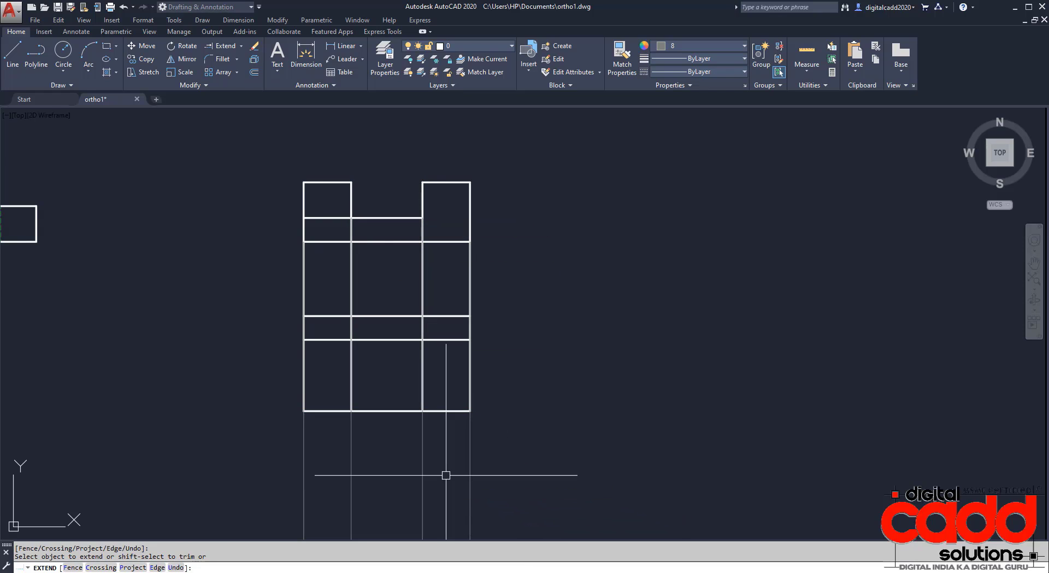
{"action": "key", "text": "Escape"}
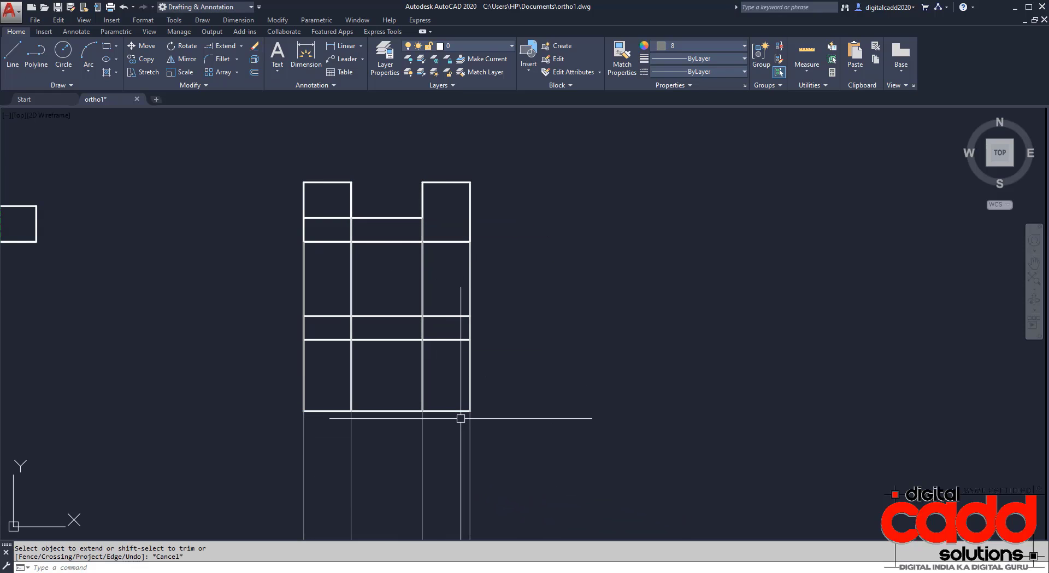
Step: Offset the top view's lower edge 8 upward
{"action": "type", "text": "o"}
{"action": "key", "text": "Return"}
{"action": "key", "text": "Return"}
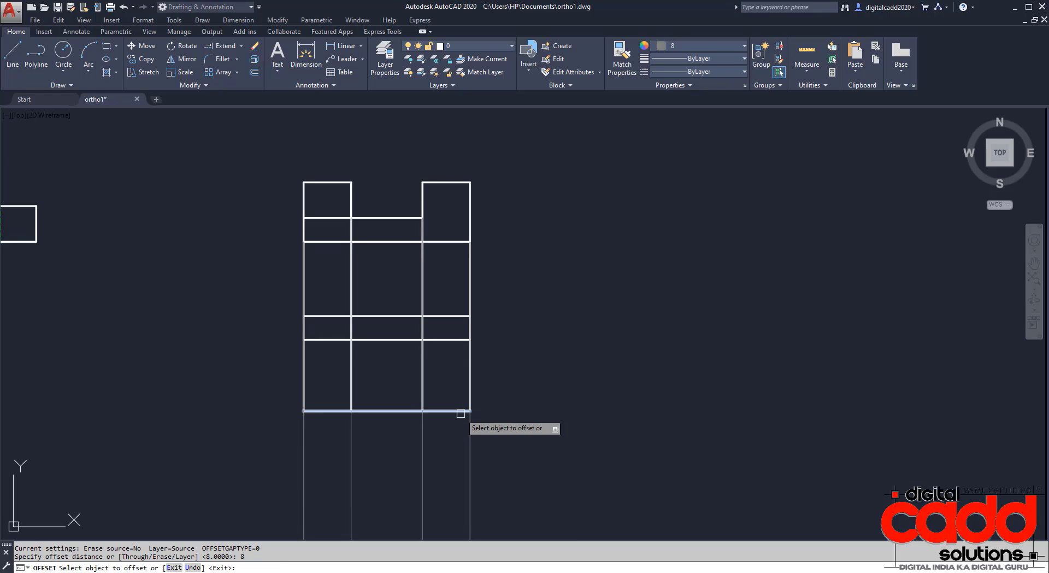
{"action": "left_click", "coordinate": [460, 411]}
{"action": "left_click", "coordinate": [455, 372]}
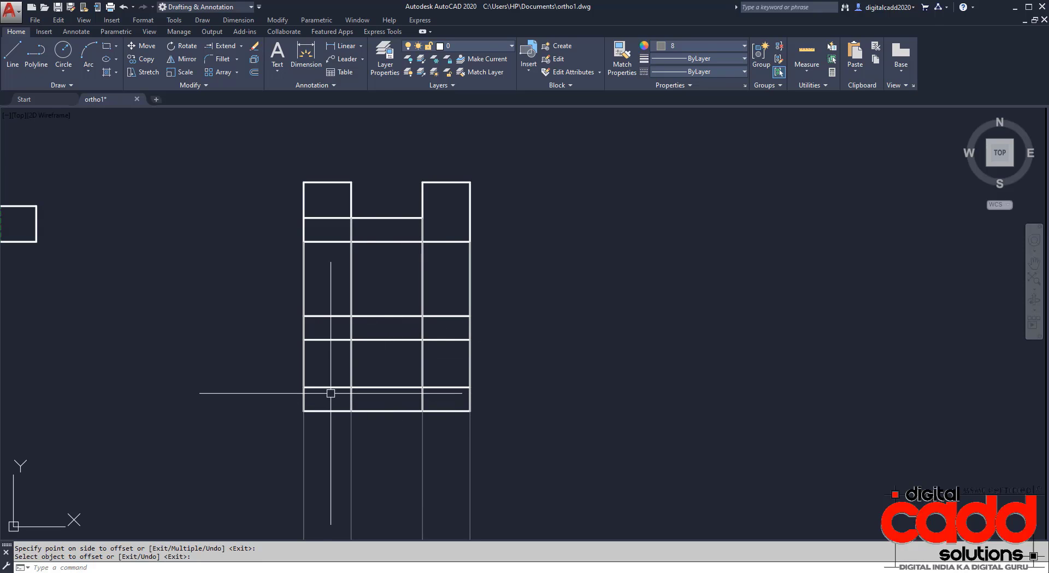
Step: Erase the four vertical construction lines that run below the top view
{"action": "left_click", "coordinate": [518, 467]}
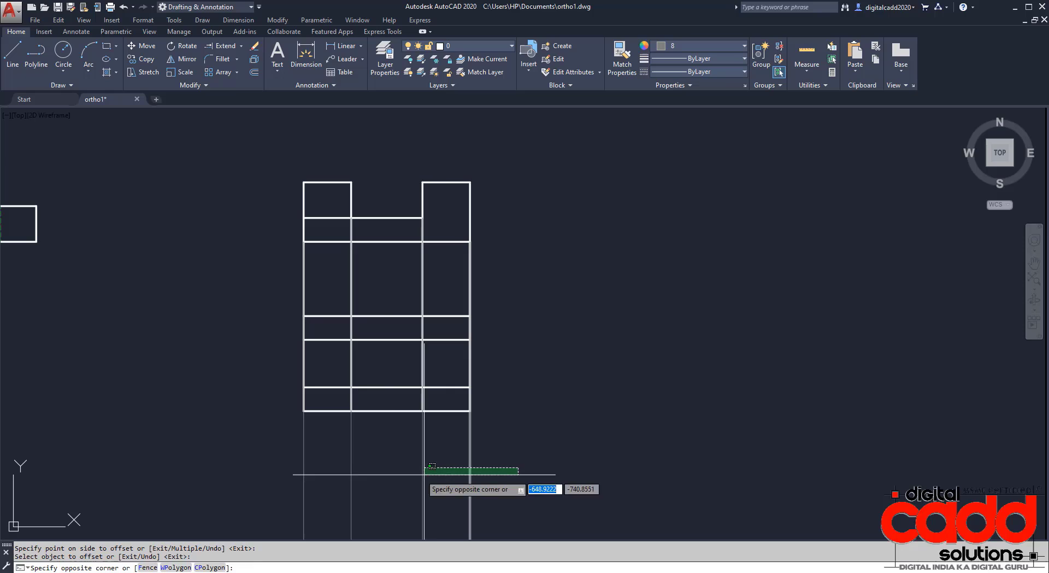
{"action": "left_click", "coordinate": [293, 489]}
{"action": "type", "text": "e"}
{"action": "key", "text": "Return"}
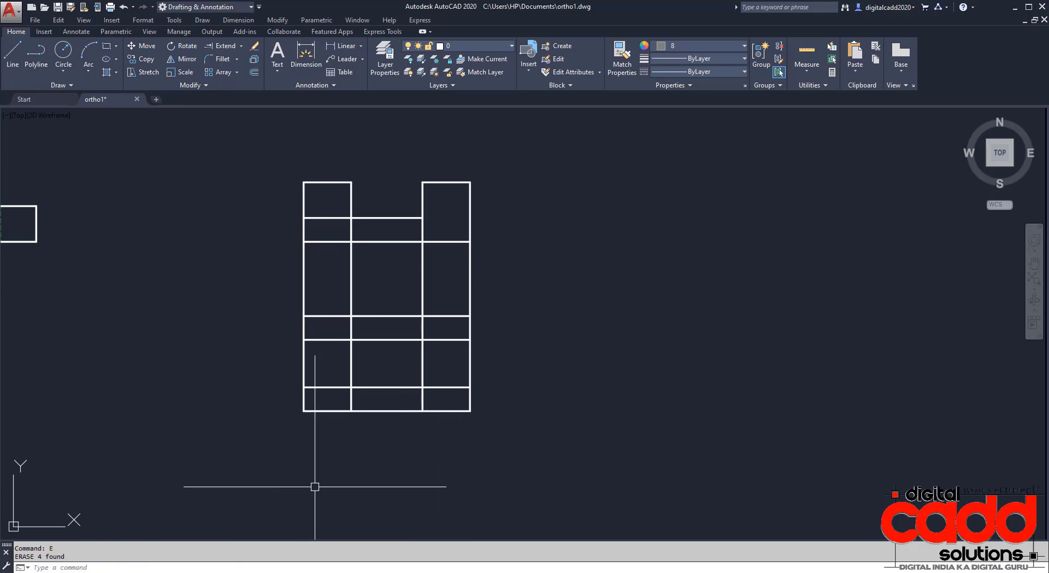
Step: Trim the vertical projection lines between the front and top views and inside the front view's base
{"action": "type", "text": "tr"}
{"action": "key", "text": "Return"}
{"action": "left_click", "coordinate": [457, 262]}
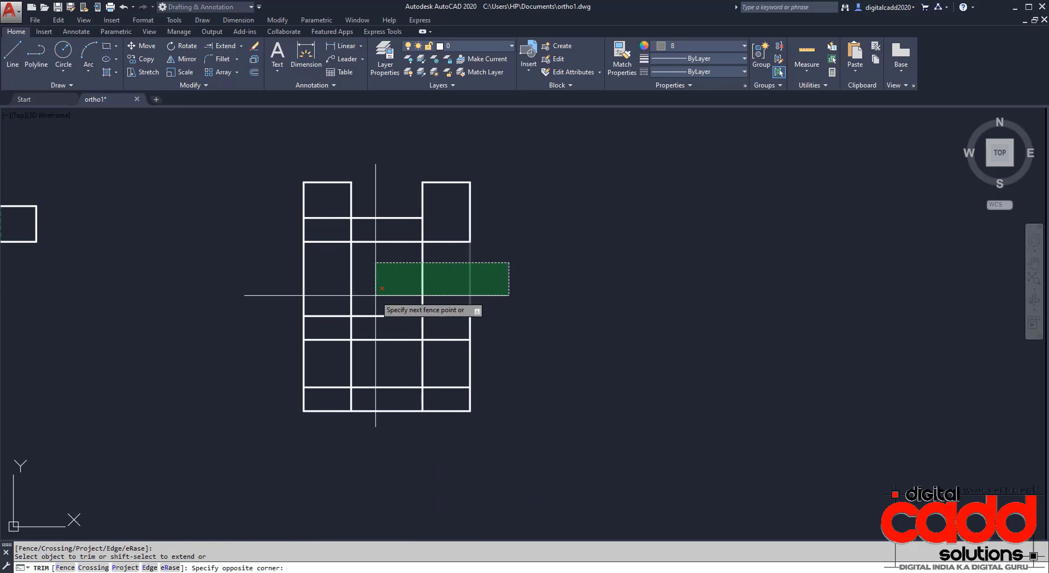
{"action": "left_click", "coordinate": [276, 295]}
{"action": "left_click", "coordinate": [432, 227]}
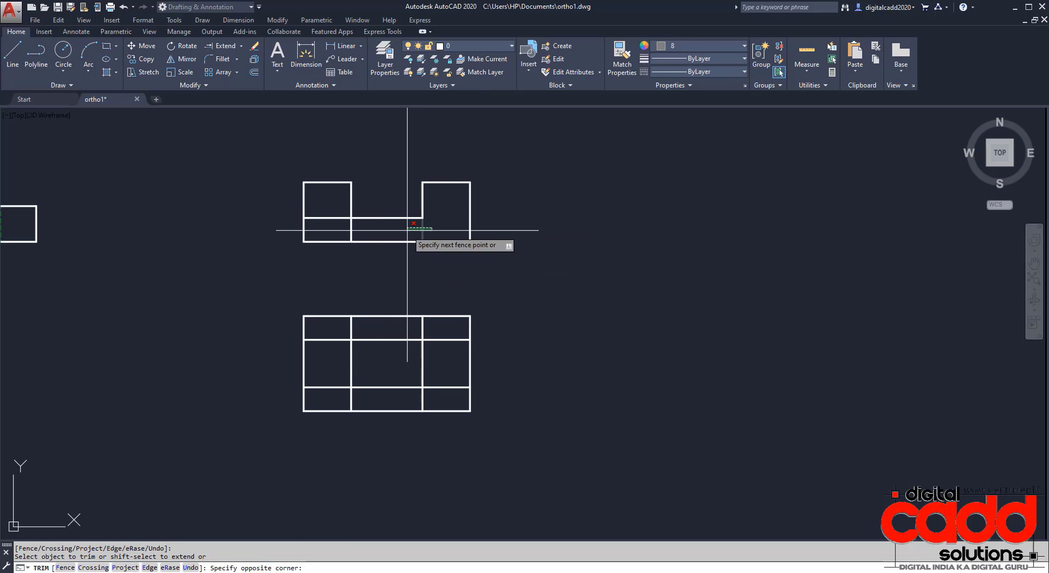
{"action": "left_click", "coordinate": [337, 234]}
Step: Trim the inner grid lines between the corner blocks in the top view
{"action": "left_click", "coordinate": [449, 326]}
{"action": "left_click", "coordinate": [393, 360]}
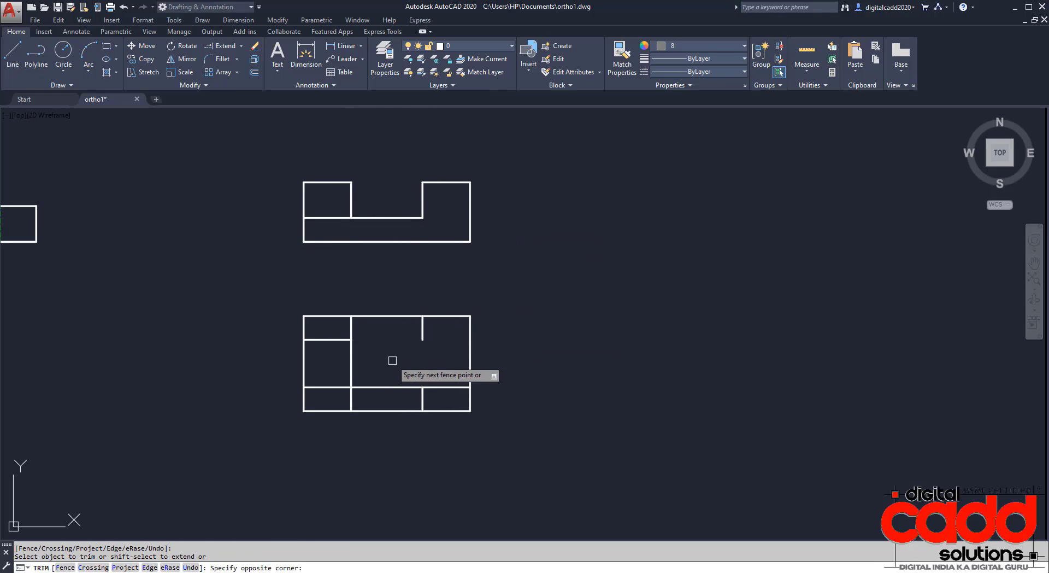
{"action": "left_click", "coordinate": [361, 372]}
{"action": "left_click", "coordinate": [331, 394]}
{"action": "key", "text": "Return"}
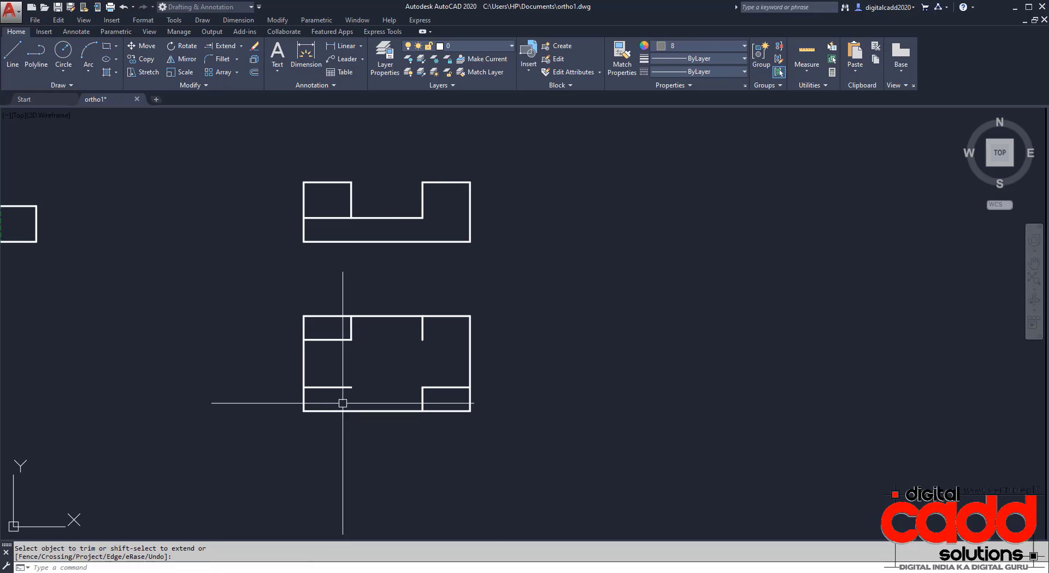
Step: Erase the two stray lines left in the top view, at its lower-left and upper-right corners
{"action": "left_click", "coordinate": [336, 387]}
{"action": "left_click", "coordinate": [419, 331]}
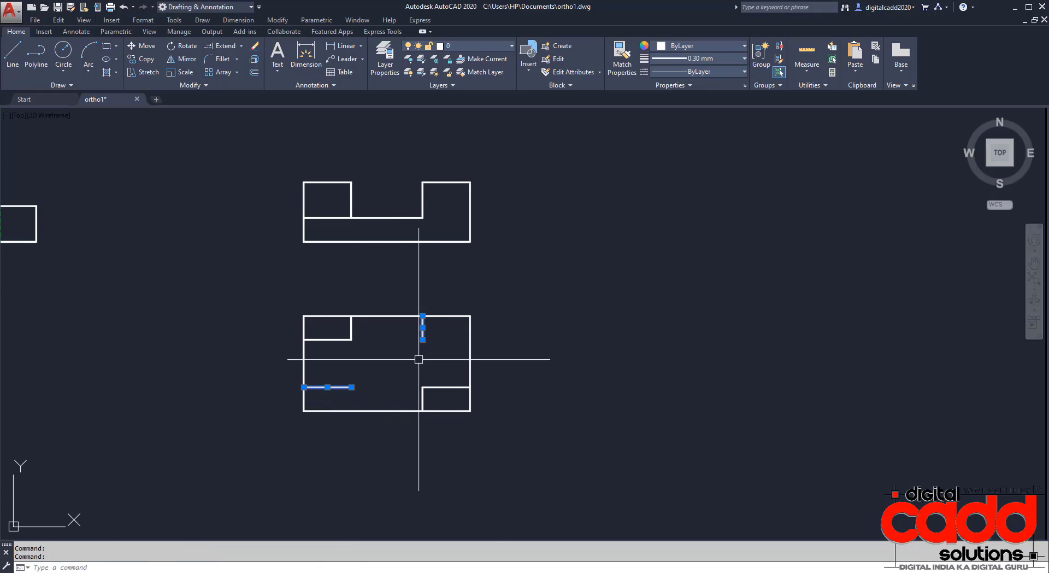
{"action": "key", "text": "Return"}
{"action": "scroll", "coordinate": [391, 365], "scroll_direction": "up", "scroll_amount": 2}
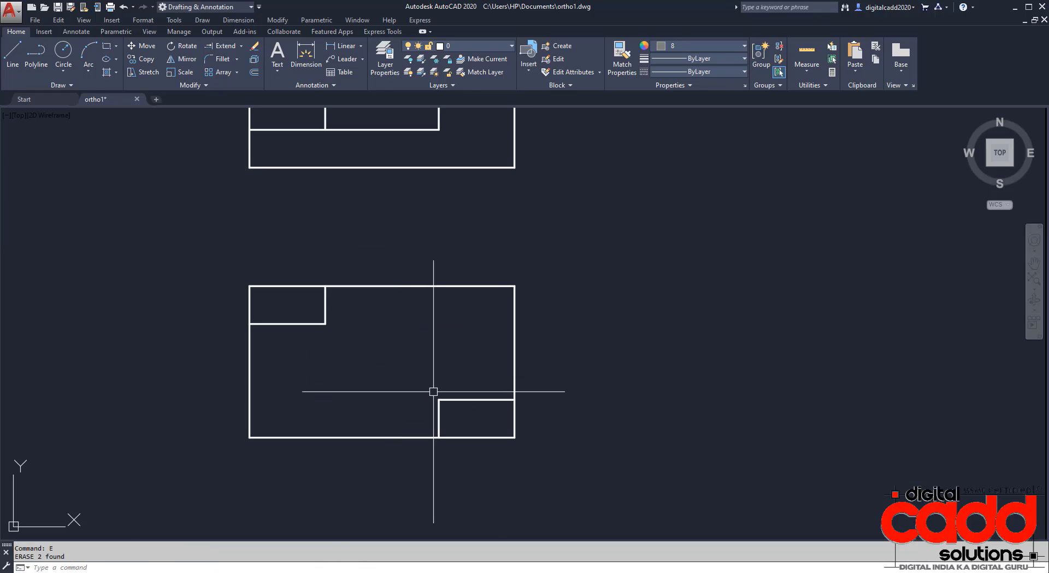
{"action": "mouse_move", "coordinate": [438, 351]}
{"action": "middle_mouse_down"}
{"action": "mouse_move", "coordinate": [440, 459]}
{"action": "mouse_move", "coordinate": [452, 389]}
{"action": "middle_mouse_up"}
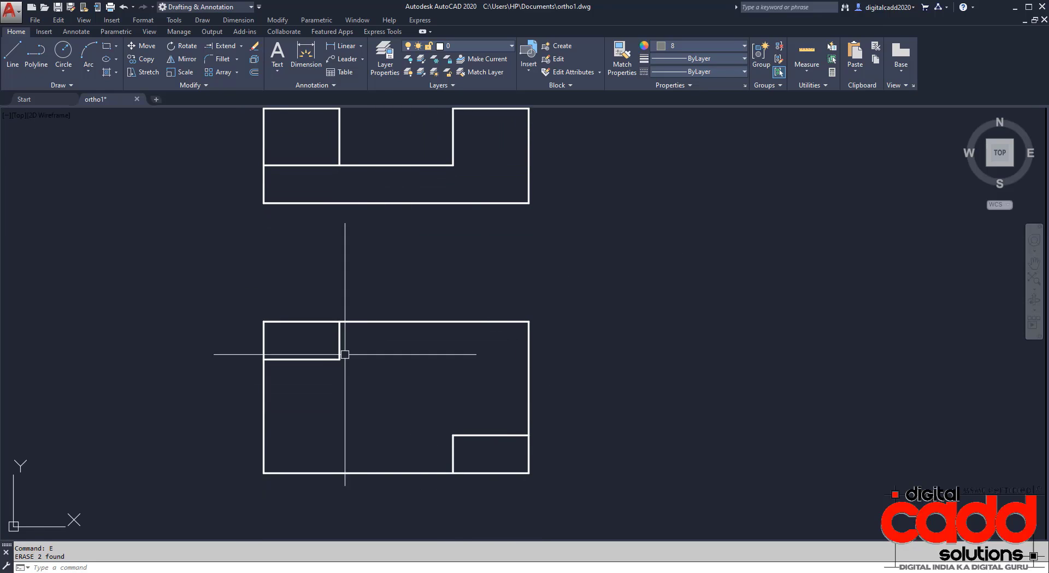
{"action": "scroll", "coordinate": [400, 375], "scroll_direction": "down", "scroll_amount": 2}
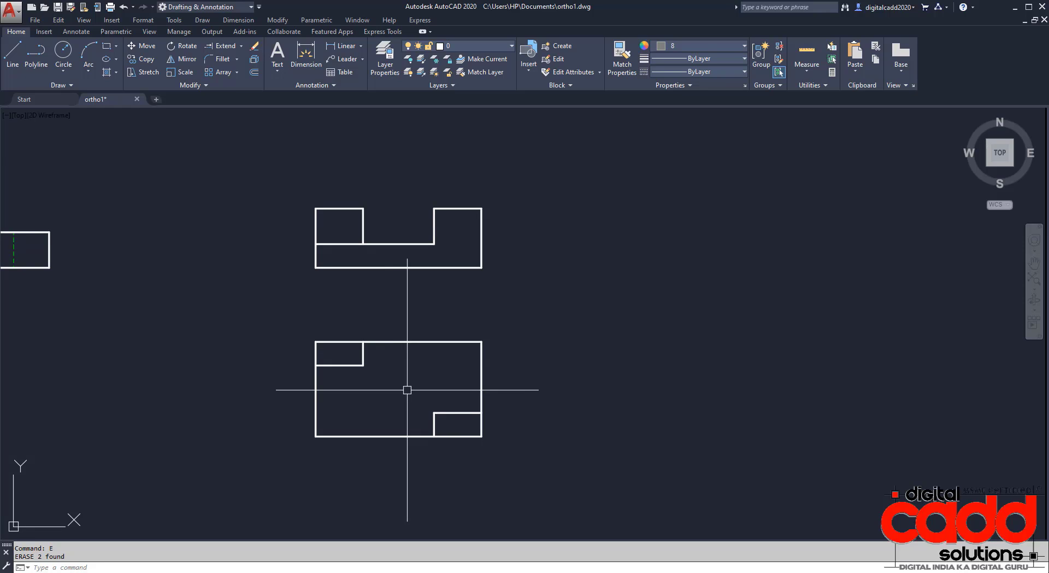
{"action": "middle_click_drag", "start_coordinate": [407, 390], "coordinate": [388, 388]}
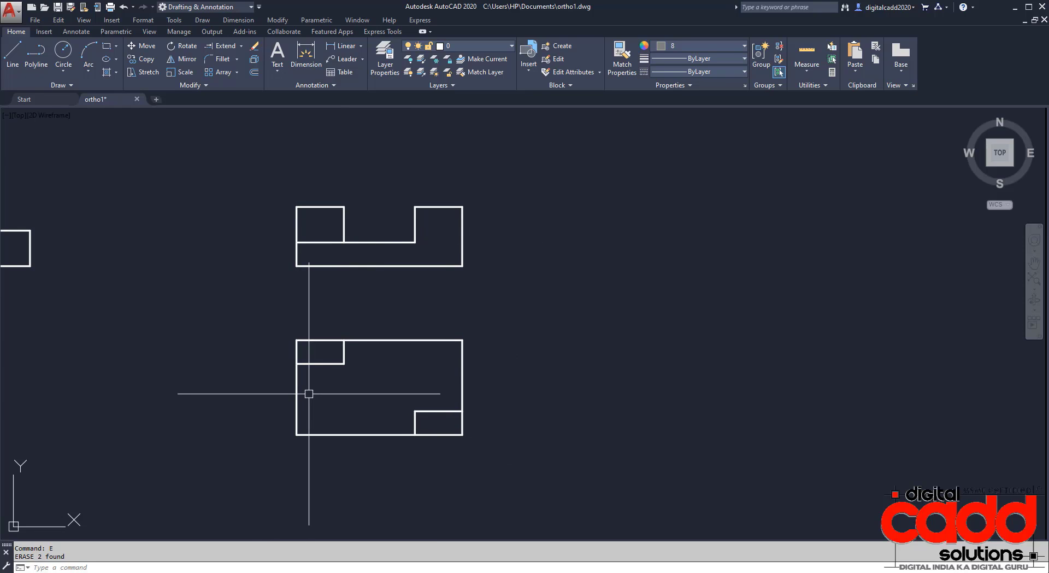
{"action": "middle_click_drag", "start_coordinate": [471, 408], "coordinate": [461, 410]}
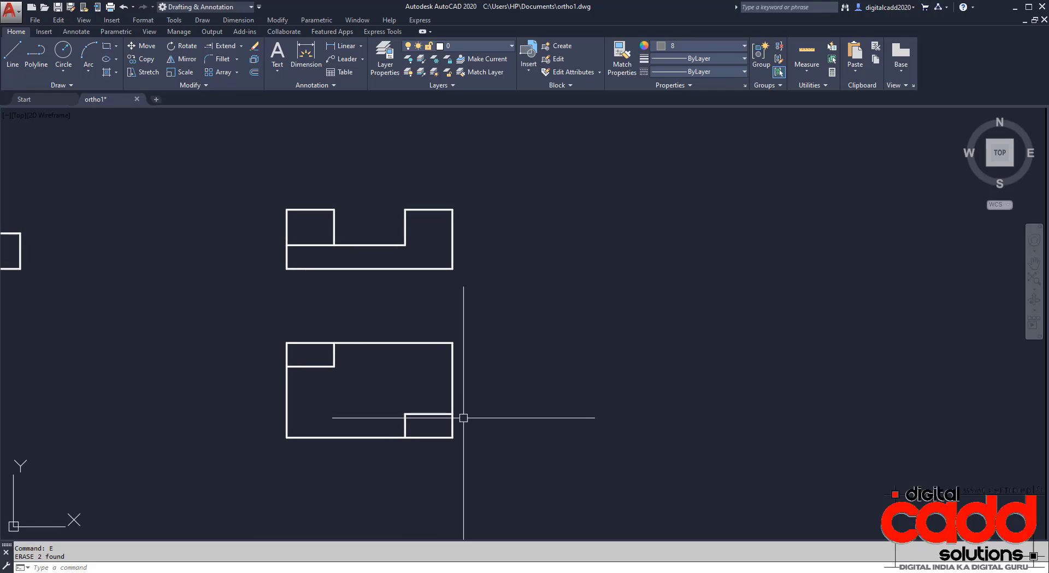
Step: Check exercise 3 in the PDF, and offset the top view's left edge 20 inward and the new line 16 further right
{"action": "key", "text": "alt+Tab"}
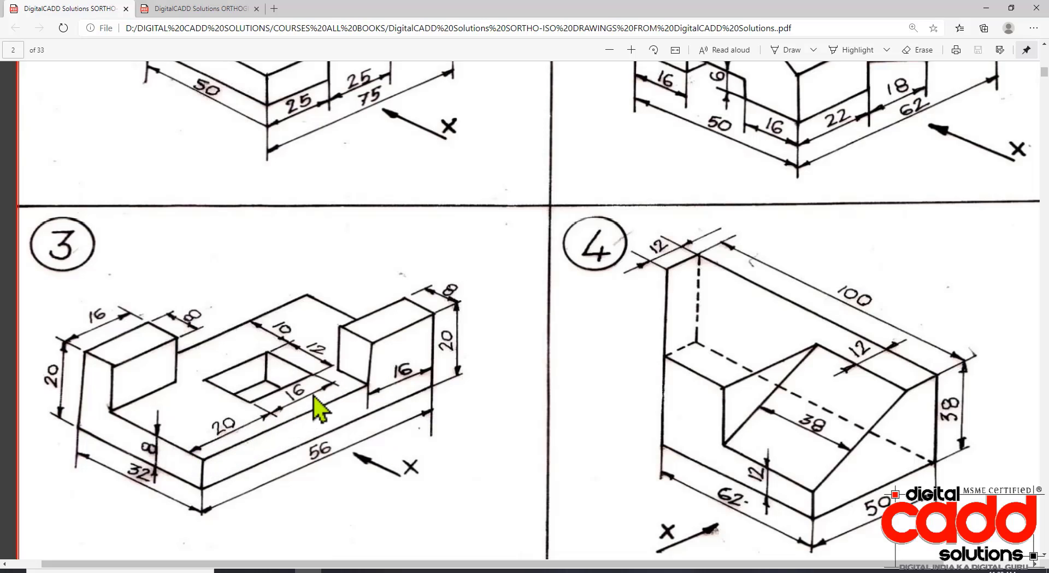
{"action": "key", "text": "alt+Tab"}
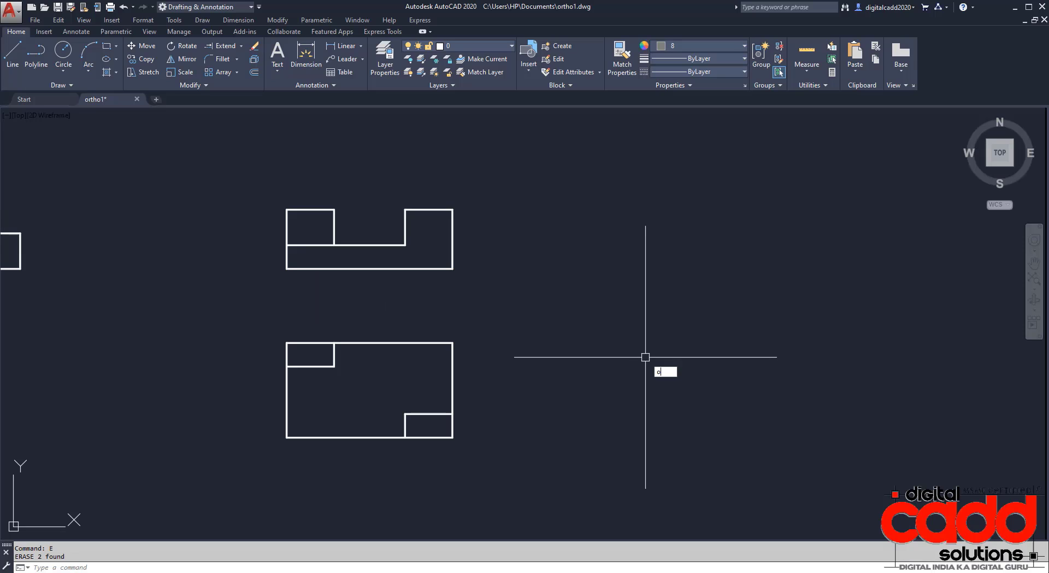
{"action": "type", "text": "o"}
{"action": "key", "text": "Return"}
{"action": "type", "text": "20"}
{"action": "key", "text": "Return"}
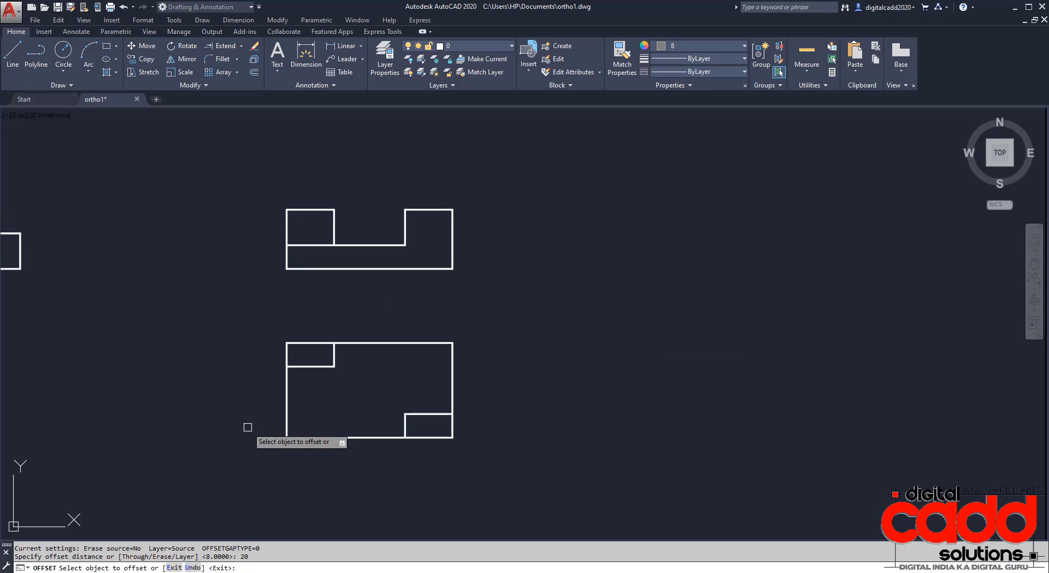
{"action": "left_click", "coordinate": [287, 396]}
{"action": "left_click", "coordinate": [355, 384]}
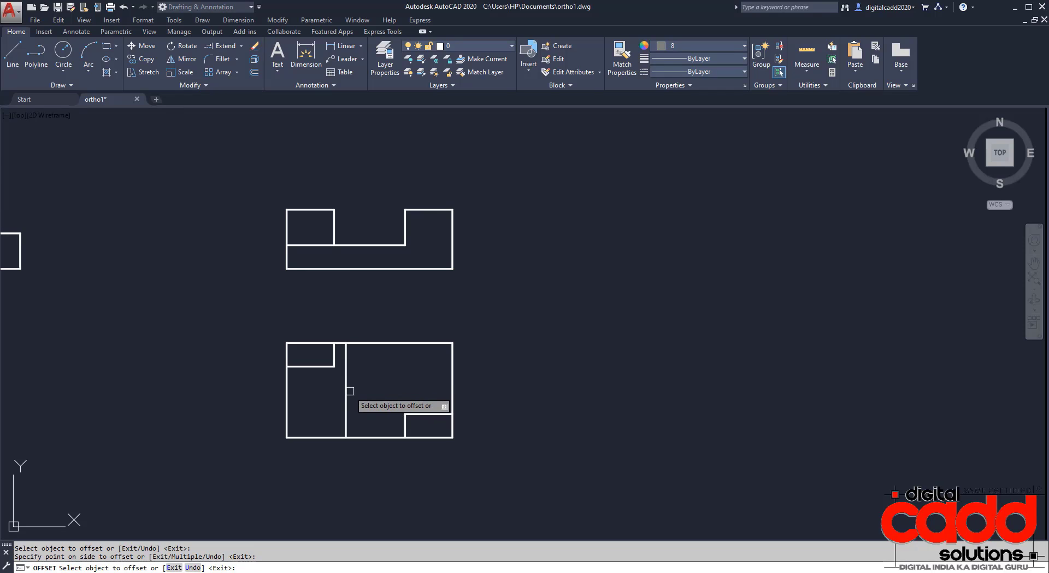
{"action": "left_click", "coordinate": [347, 388]}
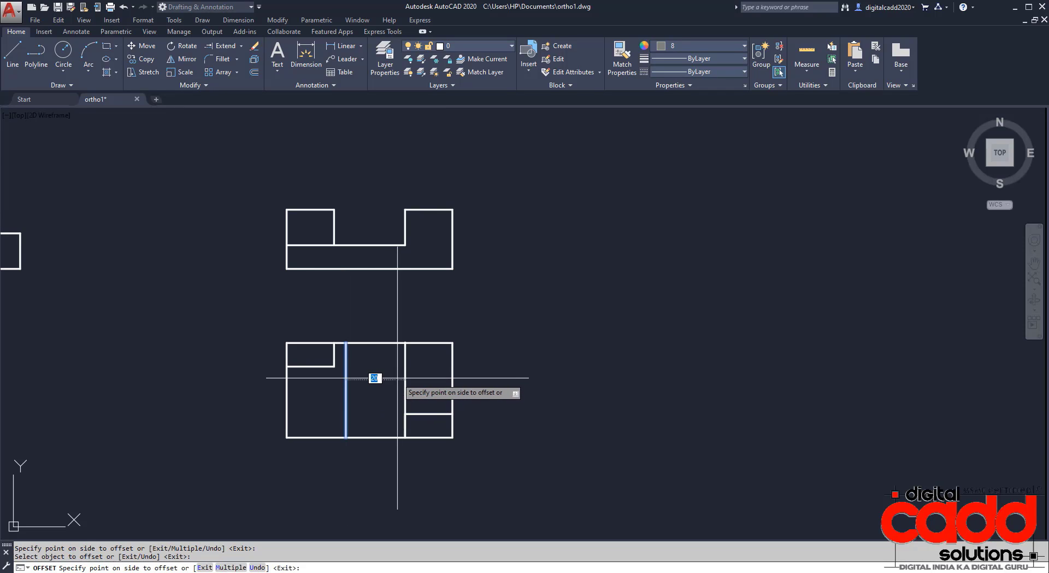
{"action": "key", "text": "Return"}
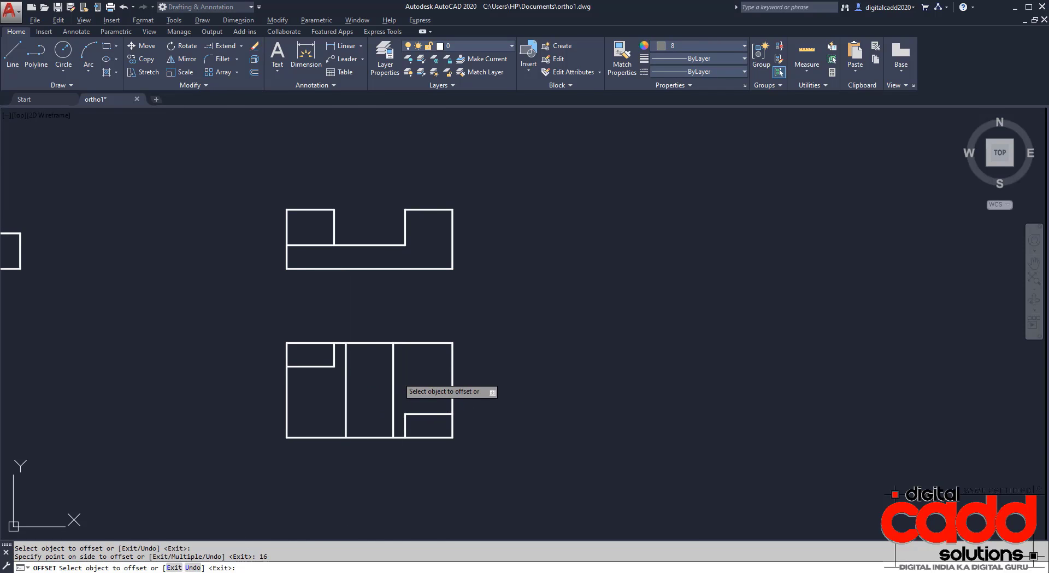
Step: Recheck exercise 3 in the PDF, and offset the top view's upper edge 10 downward and the new line 12 further down
{"action": "key", "text": "alt+Tab"}
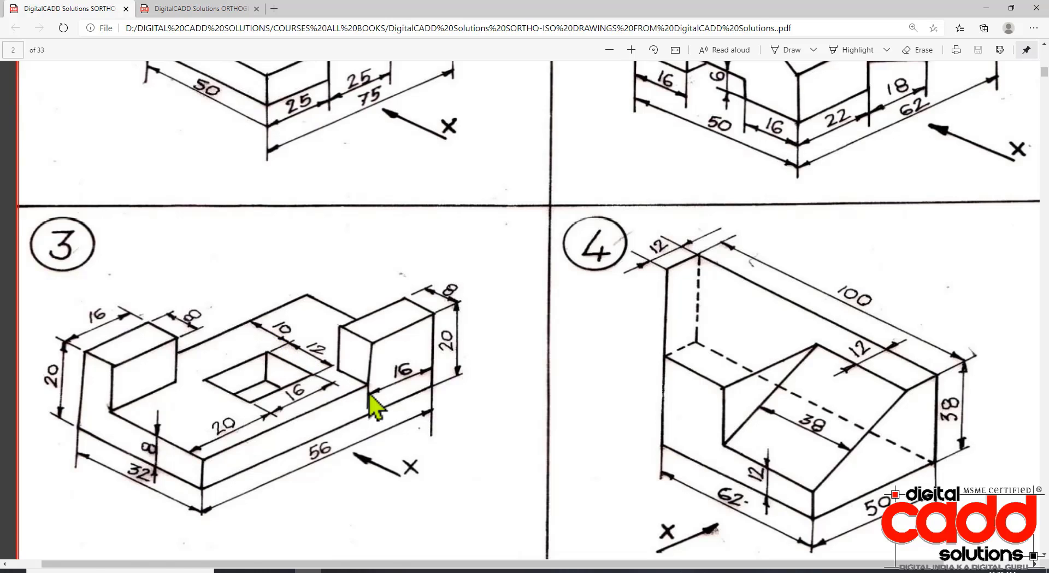
{"action": "key", "text": "alt+Tab"}
{"action": "left_click", "coordinate": [411, 344]}
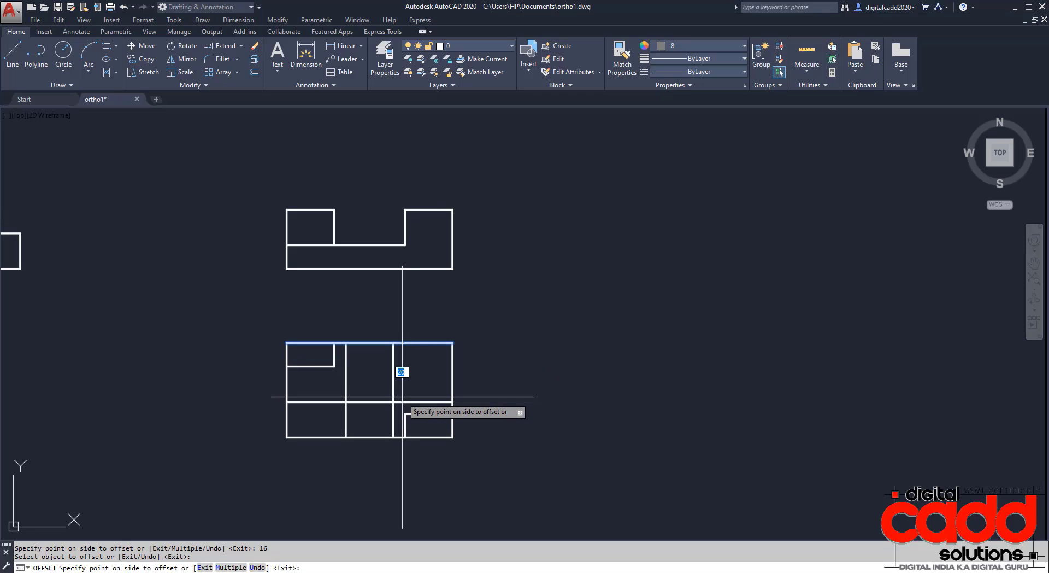
{"action": "key", "text": "Return"}
{"action": "left_click", "coordinate": [403, 372]}
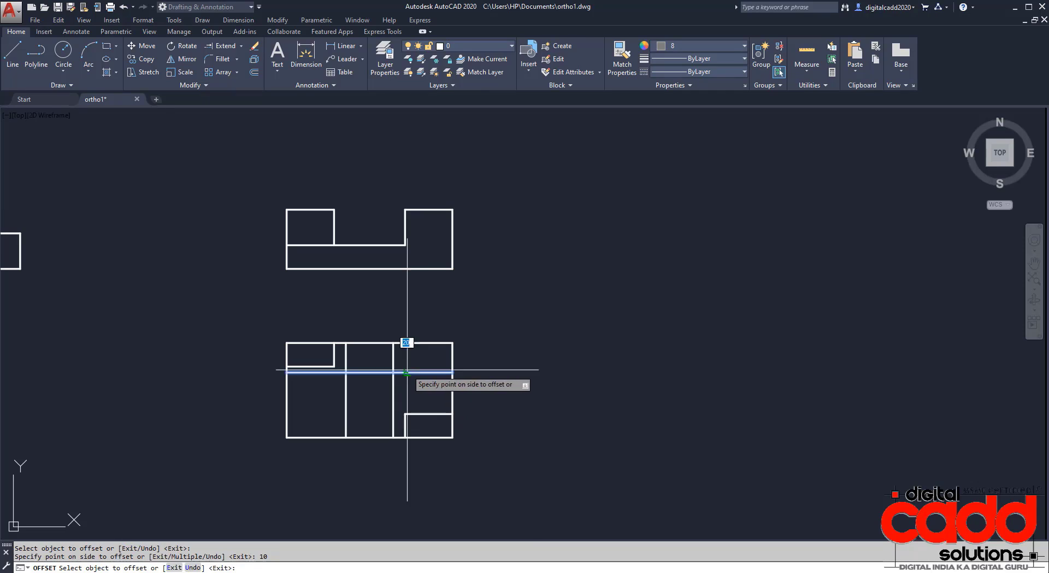
{"action": "type", "text": "12"}
{"action": "key", "text": "Return"}
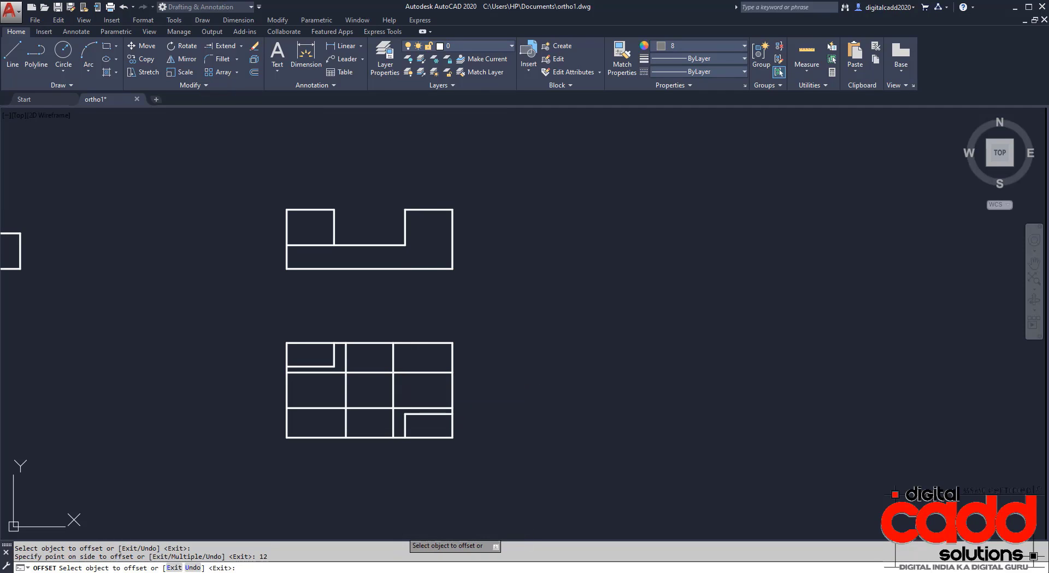
{"action": "key", "text": "Return"}
Step: Trim the offset lines outside their intersections, leaving only the rectangular hole in the middle of the top view
{"action": "scroll", "coordinate": [383, 398], "scroll_direction": "up", "scroll_amount": 2}
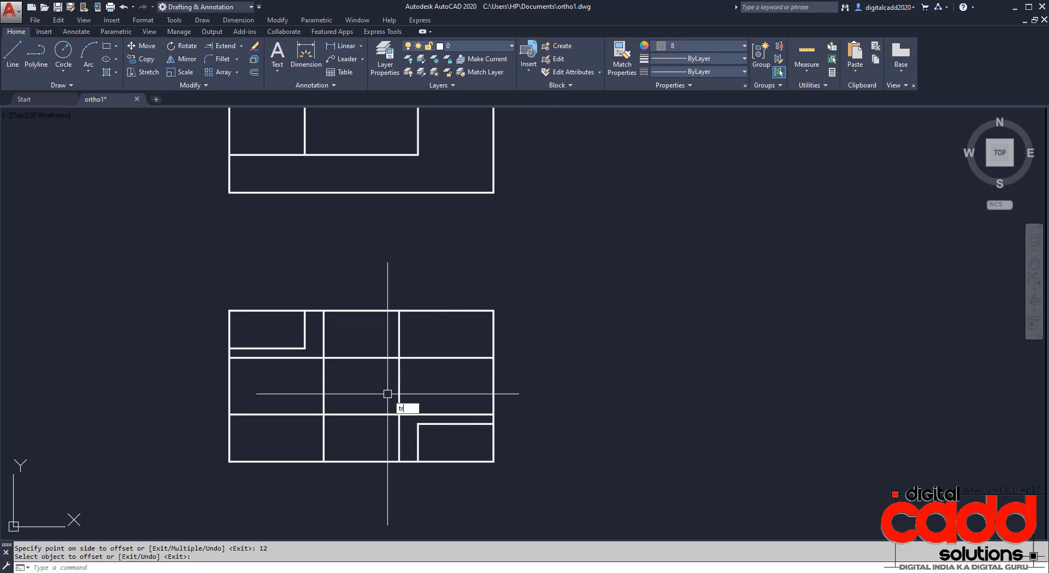
{"action": "type", "text": "tr"}
{"action": "key", "text": "Return"}
{"action": "key", "text": "Return"}
{"action": "left_click", "coordinate": [414, 348]}
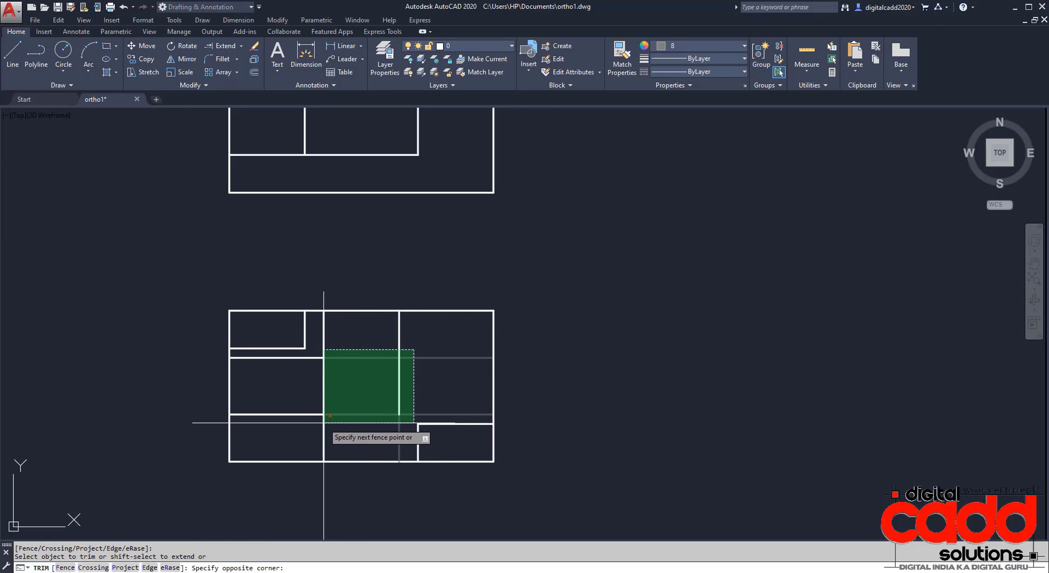
{"action": "left_click", "coordinate": [323, 422]}
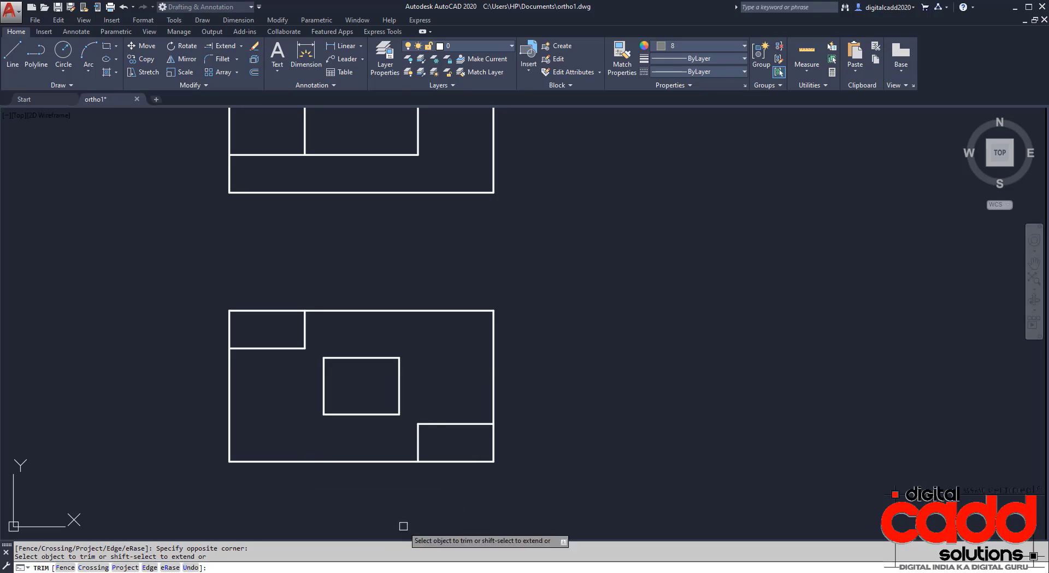
{"action": "key", "text": "Return"}
{"action": "scroll", "coordinate": [354, 417], "scroll_direction": "down", "scroll_amount": 2}
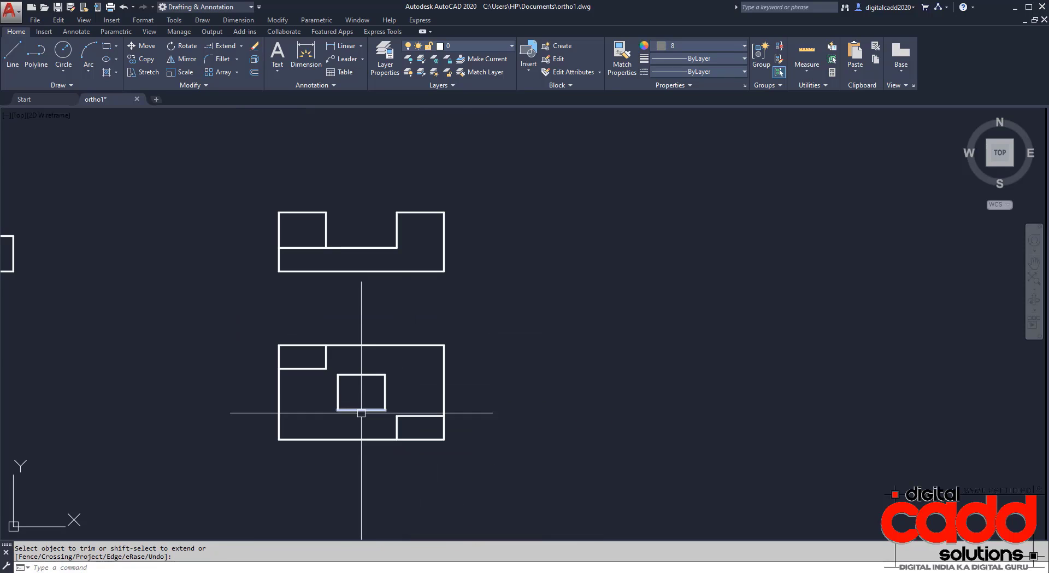
Step: Consult exercise 3 in the PDF, and offset the front view's right edge 25 outward and the new line 32 further right for the side view
{"action": "mouse_move", "coordinate": [410, 298]}
{"action": "middle_mouse_down"}
{"action": "mouse_move", "coordinate": [549, 340]}
{"action": "mouse_move", "coordinate": [465, 311]}
{"action": "mouse_move", "coordinate": [448, 330]}
{"action": "middle_mouse_up"}
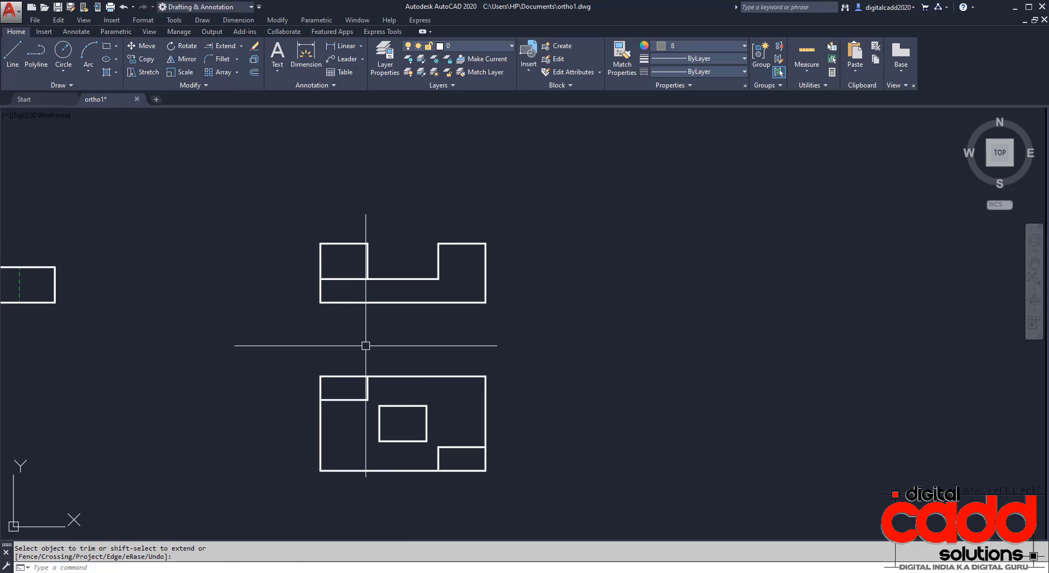
{"action": "mouse_move", "coordinate": [582, 367]}
{"action": "middle_mouse_down"}
{"action": "mouse_move", "coordinate": [536, 368]}
{"action": "mouse_move", "coordinate": [500, 387]}
{"action": "middle_mouse_up"}
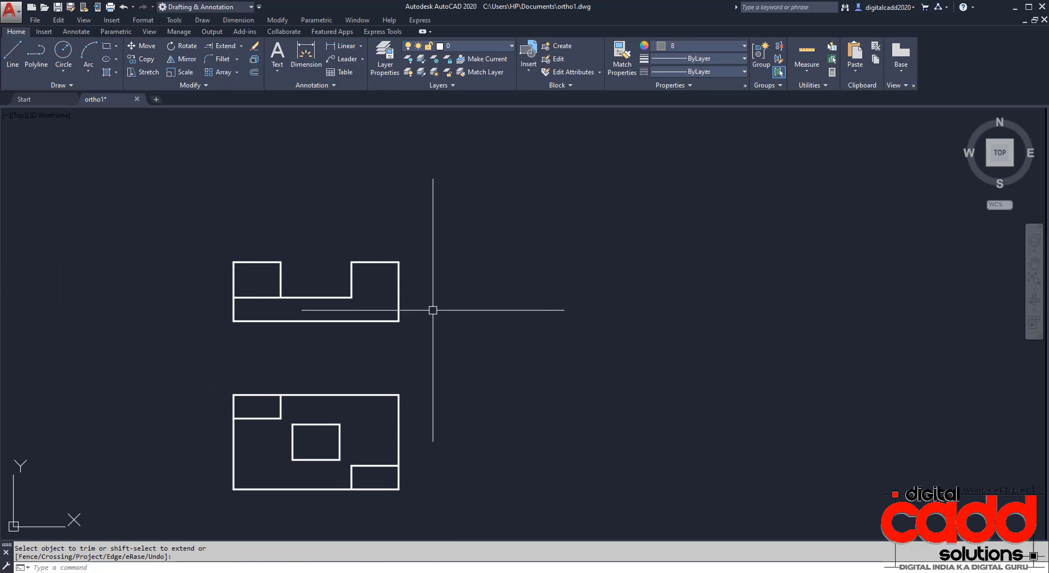
{"action": "key", "text": "alt+Tab"}
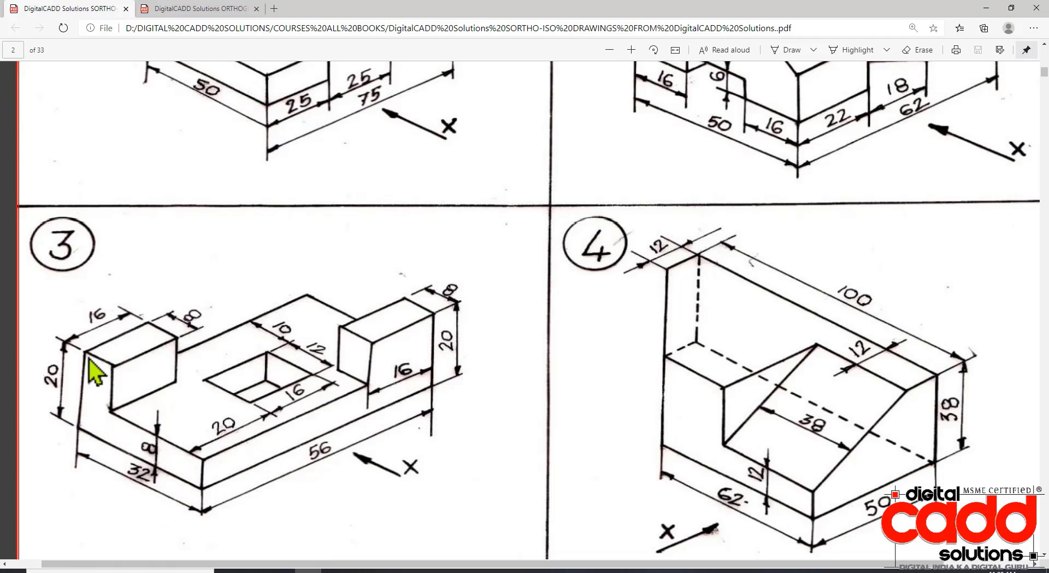
{"action": "key", "text": "alt+Tab"}
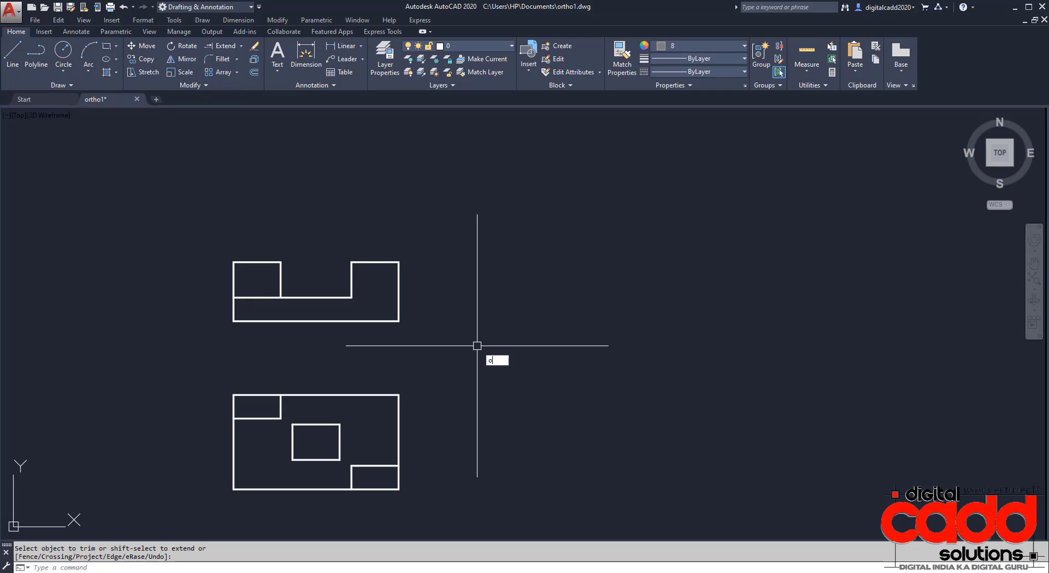
{"action": "type", "text": "o"}
{"action": "key", "text": "Return"}
{"action": "type", "text": "25"}
{"action": "key", "text": "Return"}
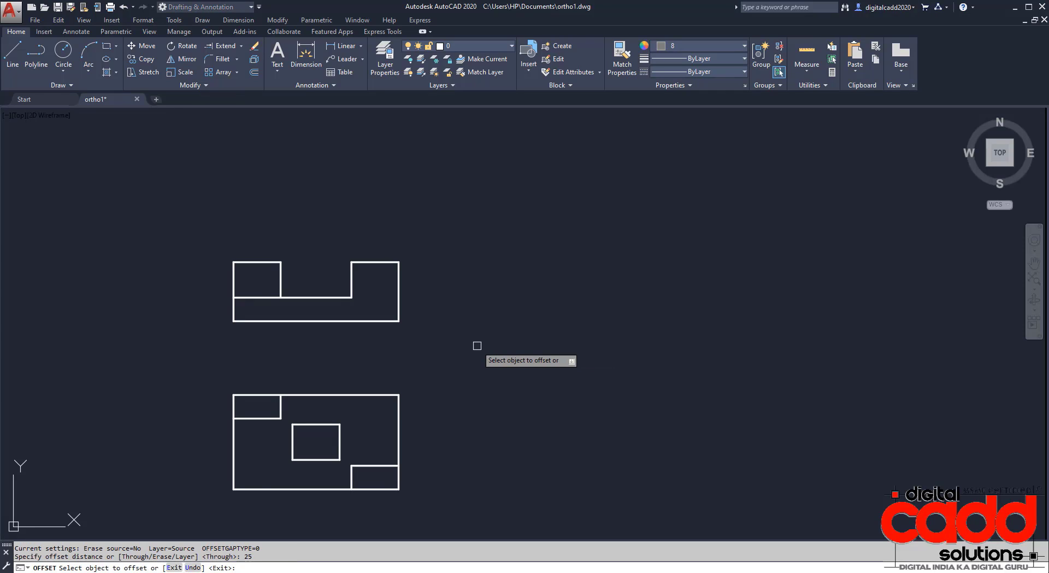
{"action": "left_click", "coordinate": [399, 303]}
{"action": "left_click", "coordinate": [460, 305]}
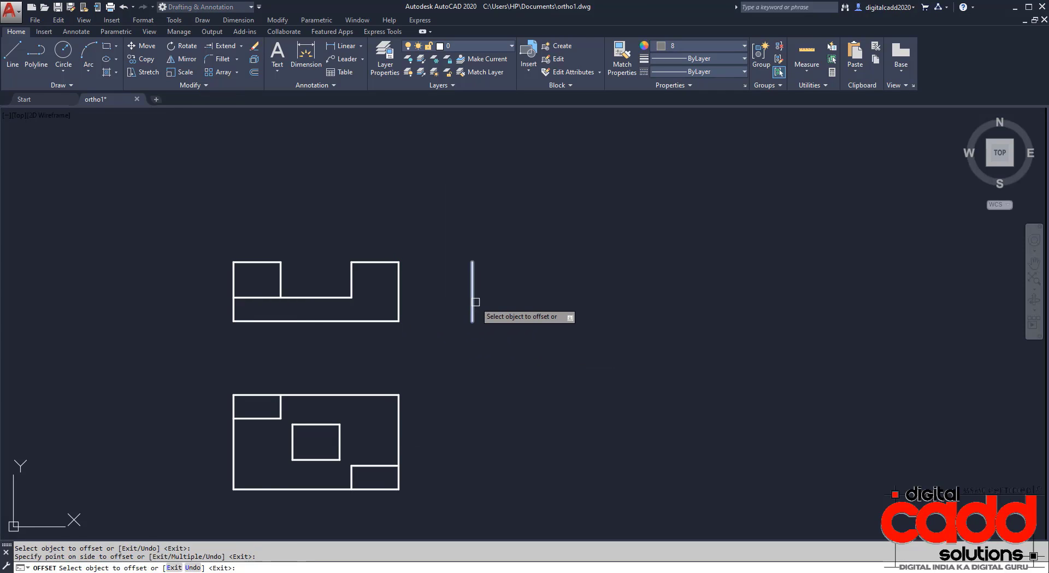
{"action": "left_click", "coordinate": [472, 295]}
{"action": "key", "text": "Return"}
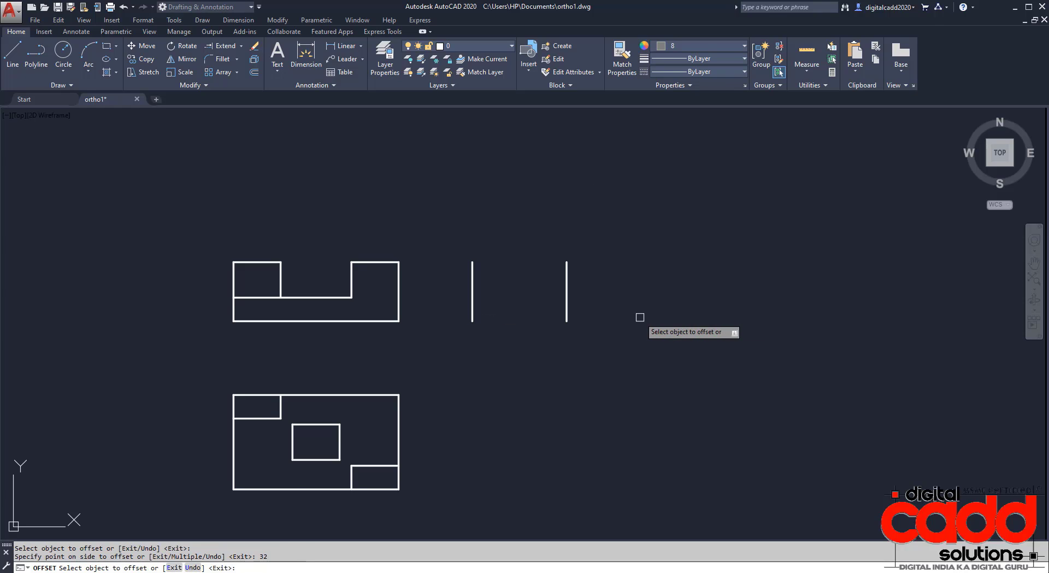
{"action": "key", "text": "Return"}
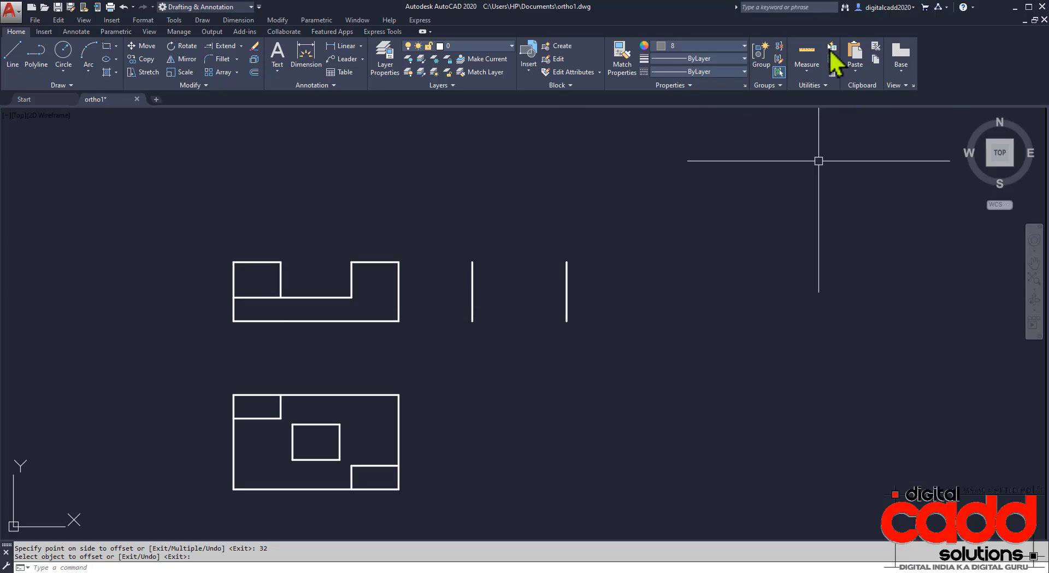
Step: Set the current object colour to ByLayer and the lineweight to 0.30 mm
{"action": "left_click", "coordinate": [734, 47]}
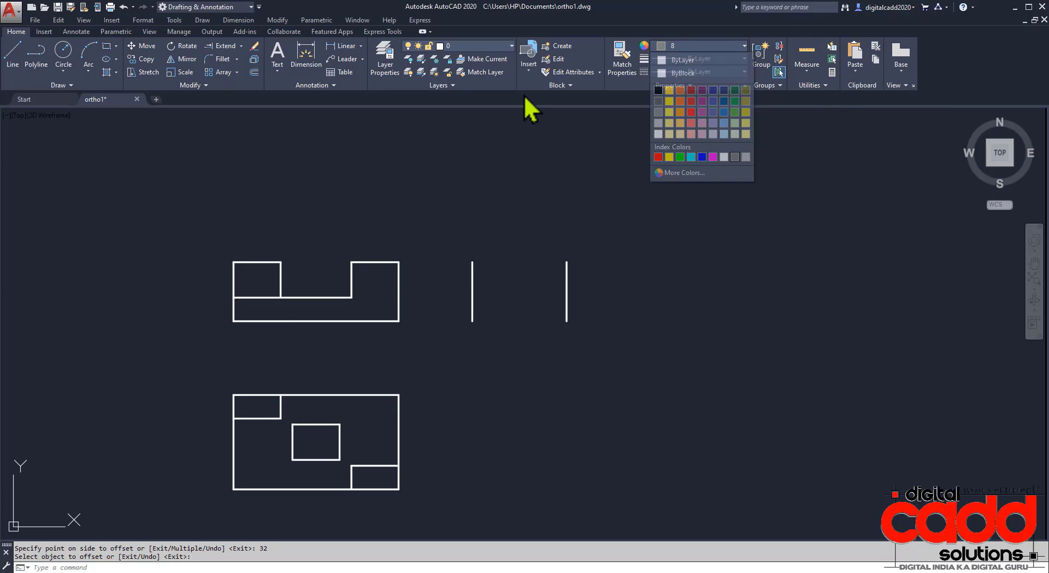
{"action": "left_click", "coordinate": [689, 61]}
{"action": "left_click", "coordinate": [705, 58]}
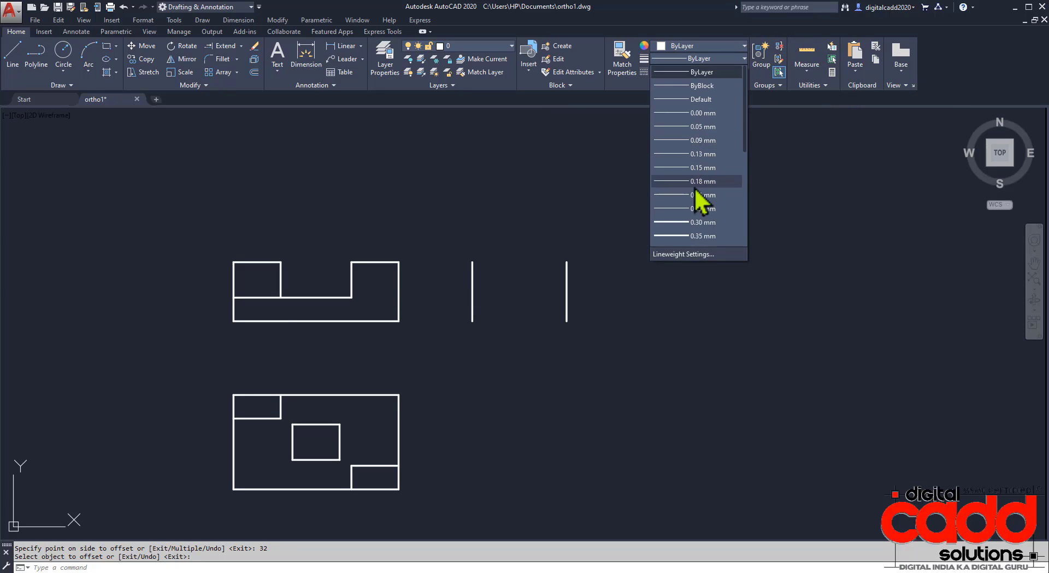
{"action": "left_click", "coordinate": [704, 223]}
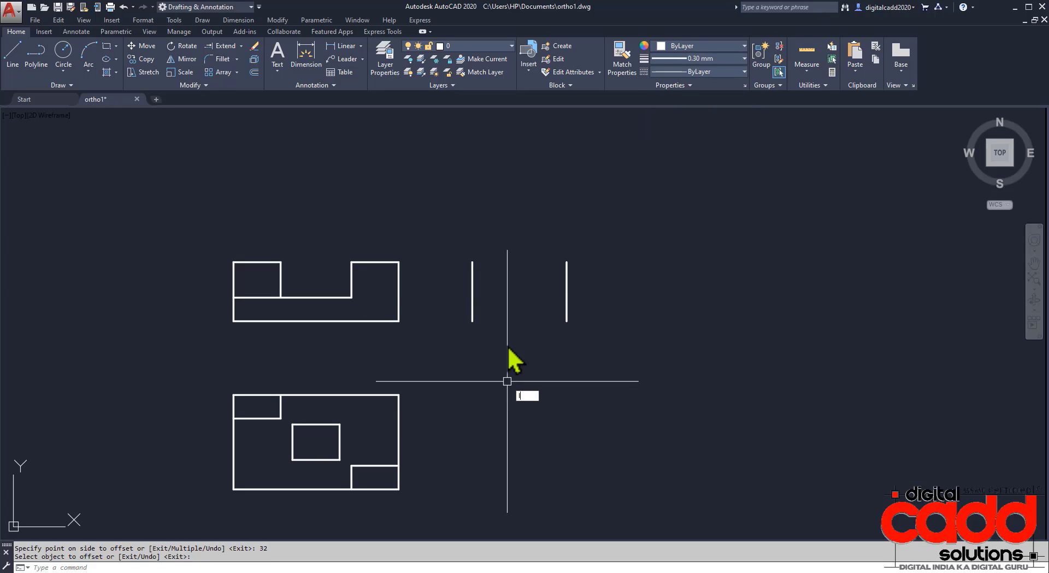
{"action": "key", "text": "Escape"}
Step: Draw lines joining the upper ends and the lower ends of the side view's two vertical lines to close its outline
{"action": "type", "text": "l"}
{"action": "key", "text": "Return"}
{"action": "left_click", "coordinate": [473, 261]}
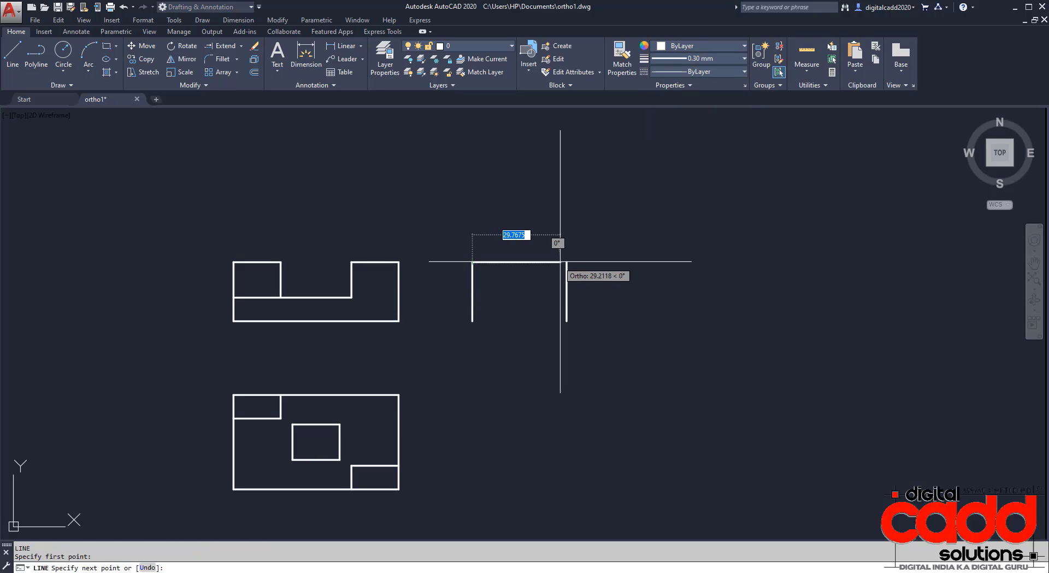
{"action": "left_click", "coordinate": [566, 262]}
{"action": "key", "text": "Return"}
{"action": "key", "text": "Return"}
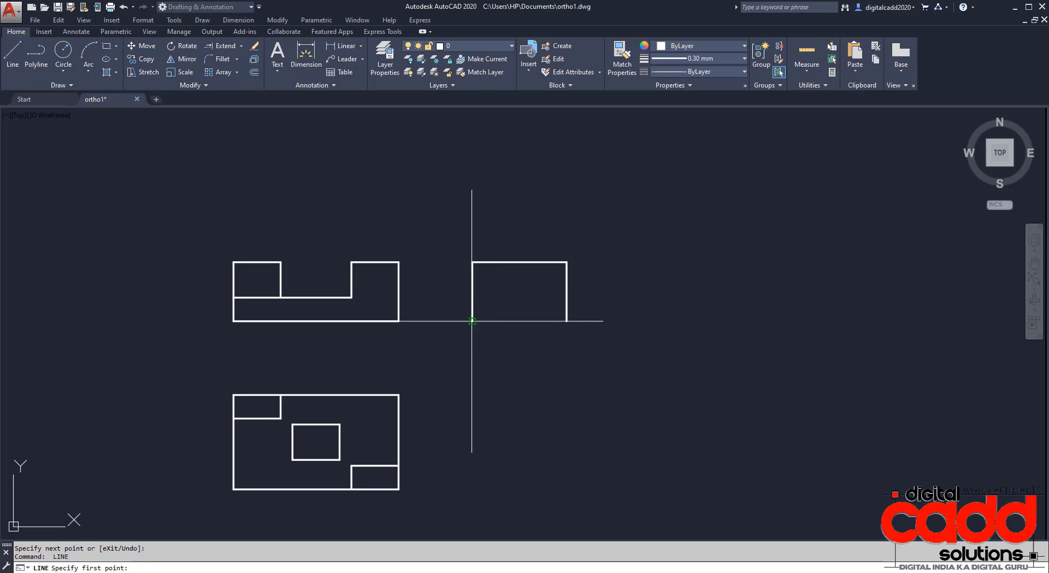
{"action": "left_click", "coordinate": [472, 321]}
{"action": "left_click", "coordinate": [566, 321]}
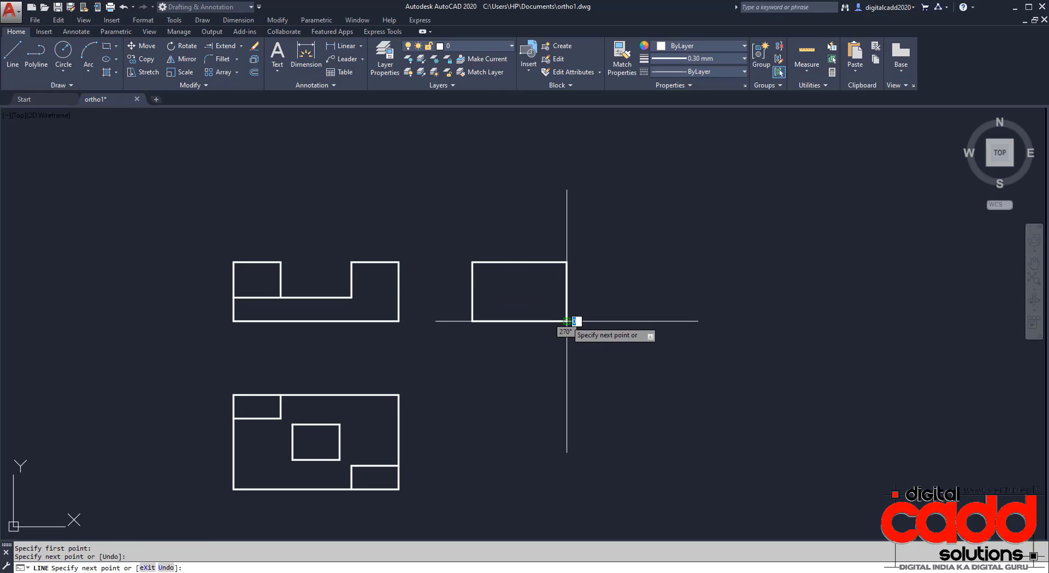
{"action": "key", "text": "Return"}
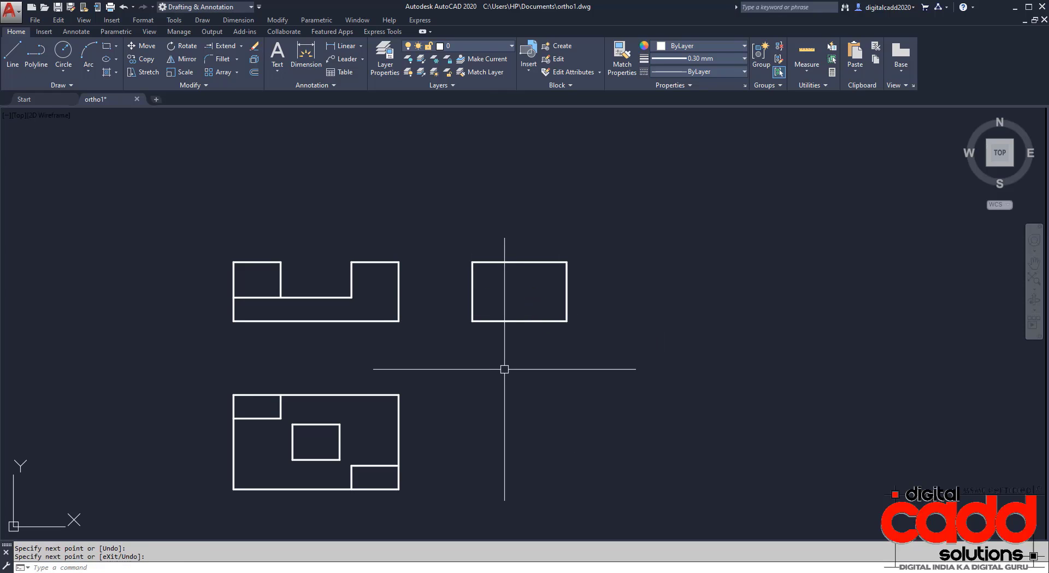
Step: Draw a horizontal ray from the front view's inner step corner through the side view
{"action": "type", "text": "ray"}
{"action": "key", "text": "Return"}
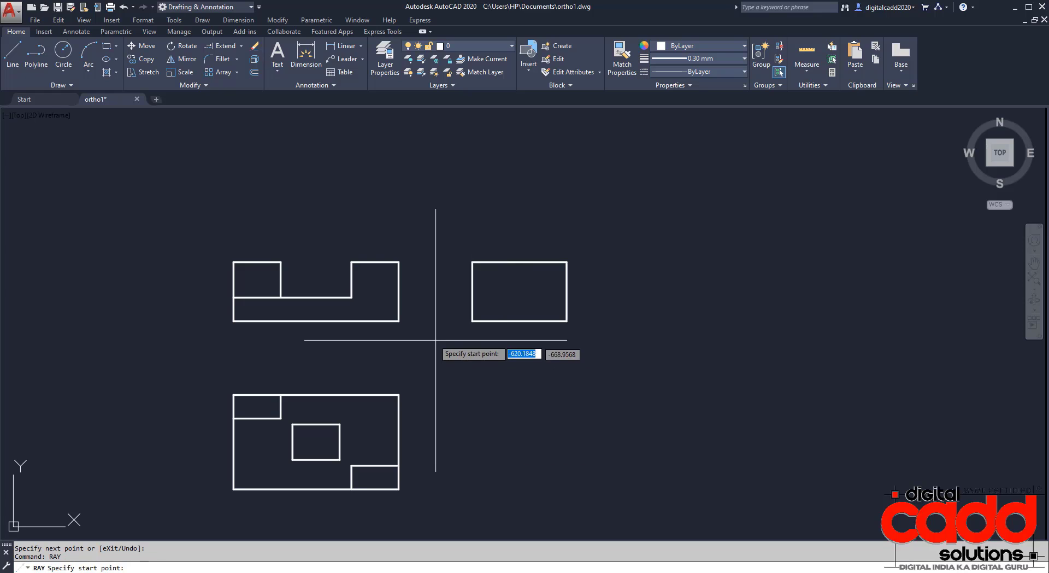
{"action": "left_click", "coordinate": [351, 297]}
{"action": "left_click", "coordinate": [694, 304]}
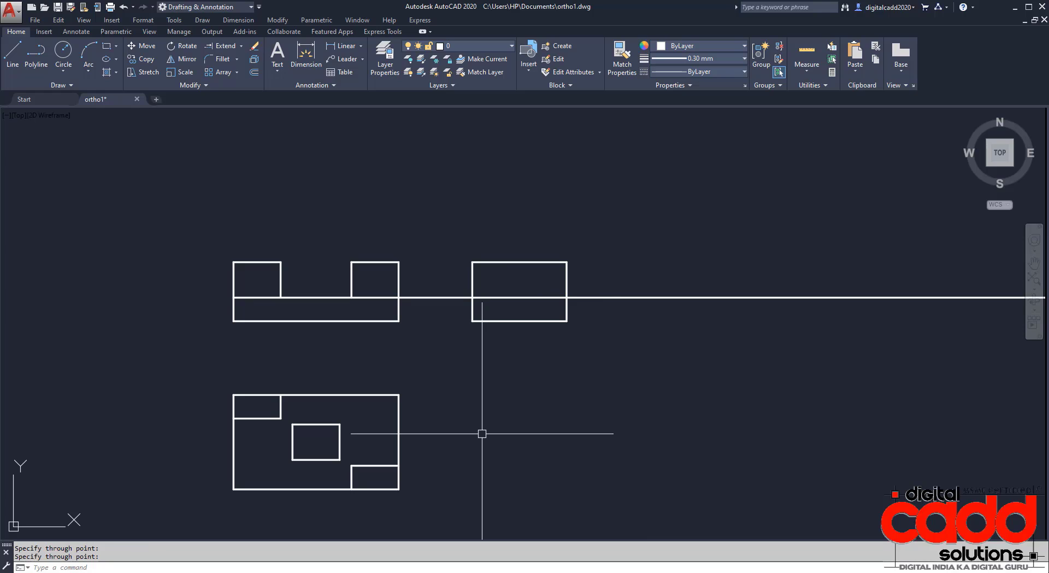
Step: Trim the horizontal ray outside the side view, using the side view's two vertical edges as cutting edges
{"action": "key", "text": "Return"}
{"action": "left_click", "coordinate": [590, 282]}
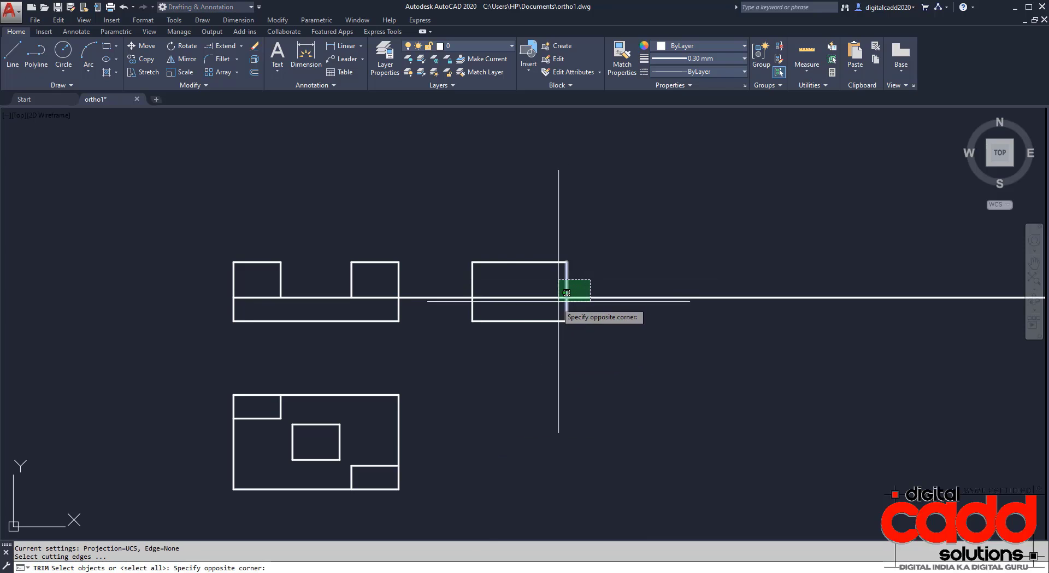
{"action": "left_click", "coordinate": [451, 307]}
{"action": "key", "text": "Return"}
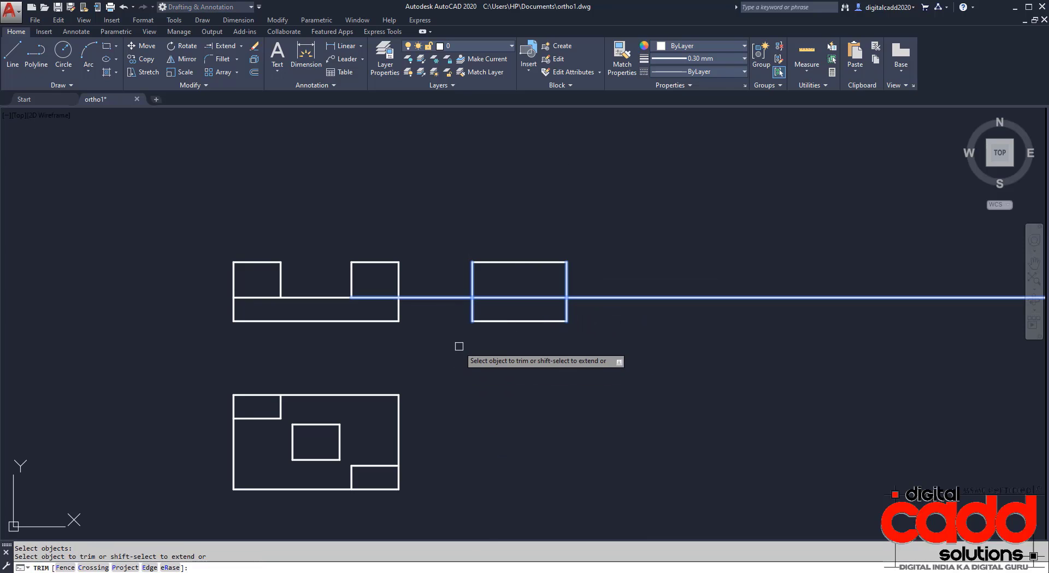
{"action": "left_click", "coordinate": [446, 297]}
{"action": "left_click", "coordinate": [611, 296]}
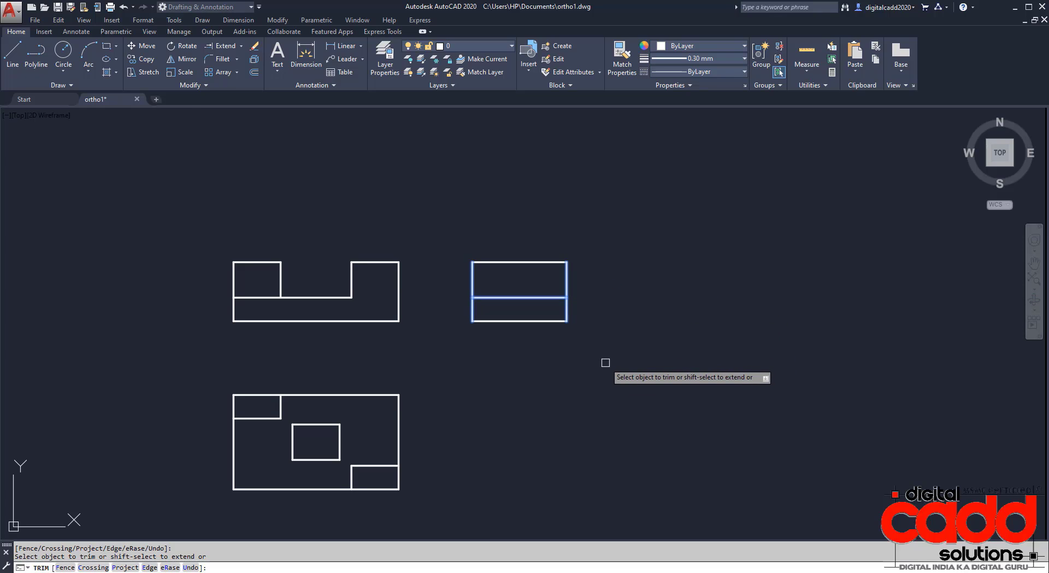
{"action": "key", "text": "Return"}
Step: Offset the side view's left and right vertical edges 8 inward
{"action": "type", "text": "o"}
{"action": "key", "text": "Return"}
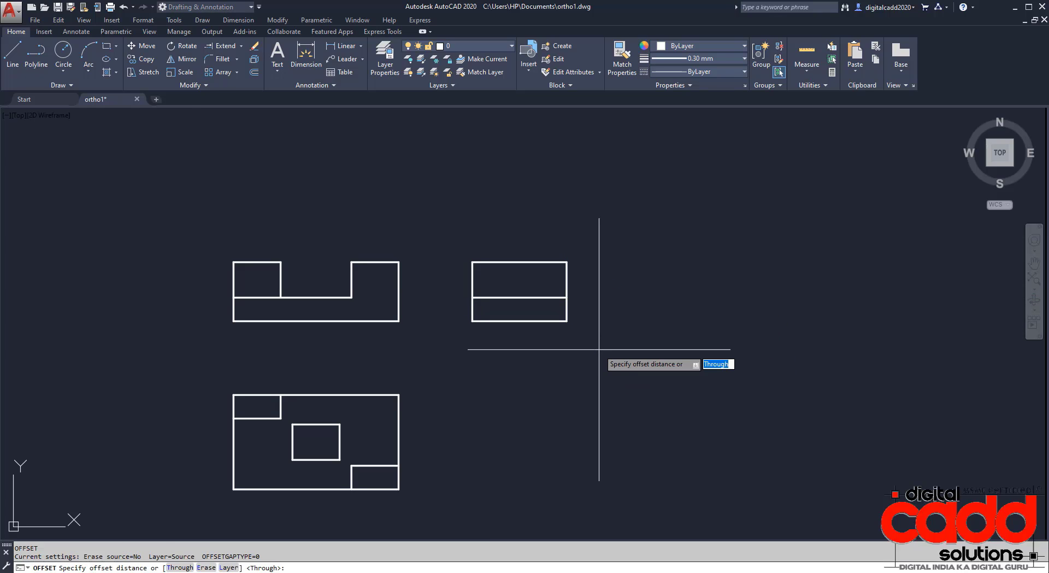
{"action": "type", "text": "8"}
{"action": "key", "text": "Return"}
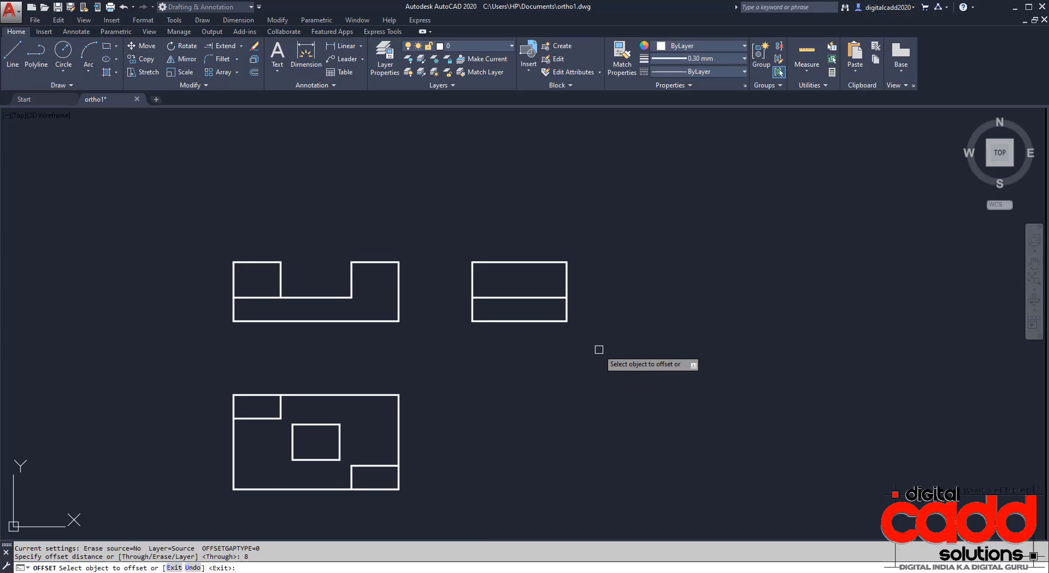
{"action": "left_click", "coordinate": [473, 283]}
{"action": "left_click", "coordinate": [481, 283]}
{"action": "left_click", "coordinate": [567, 283]}
{"action": "left_click", "coordinate": [556, 281]}
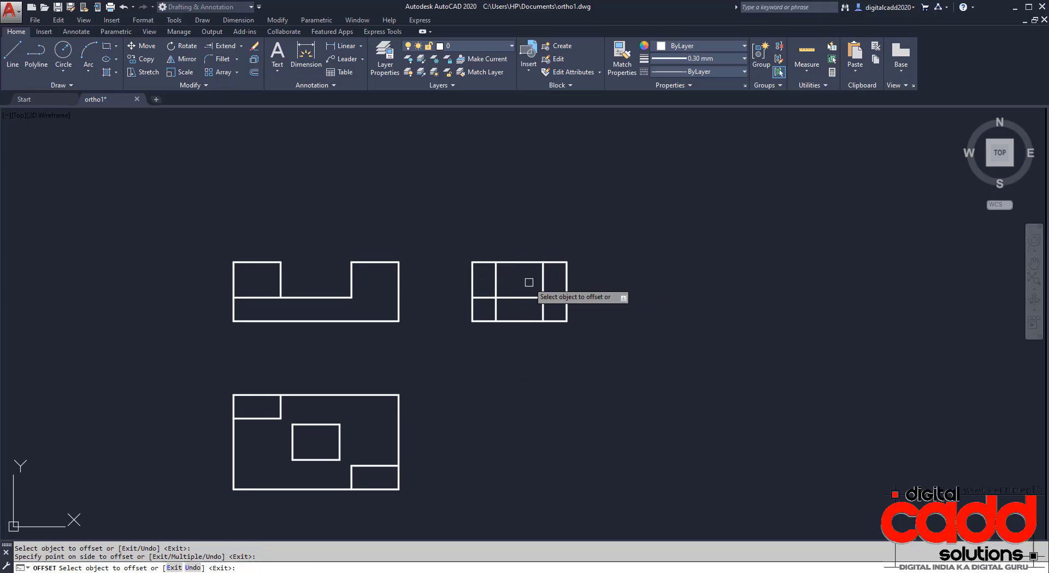
{"action": "key", "text": "Return"}
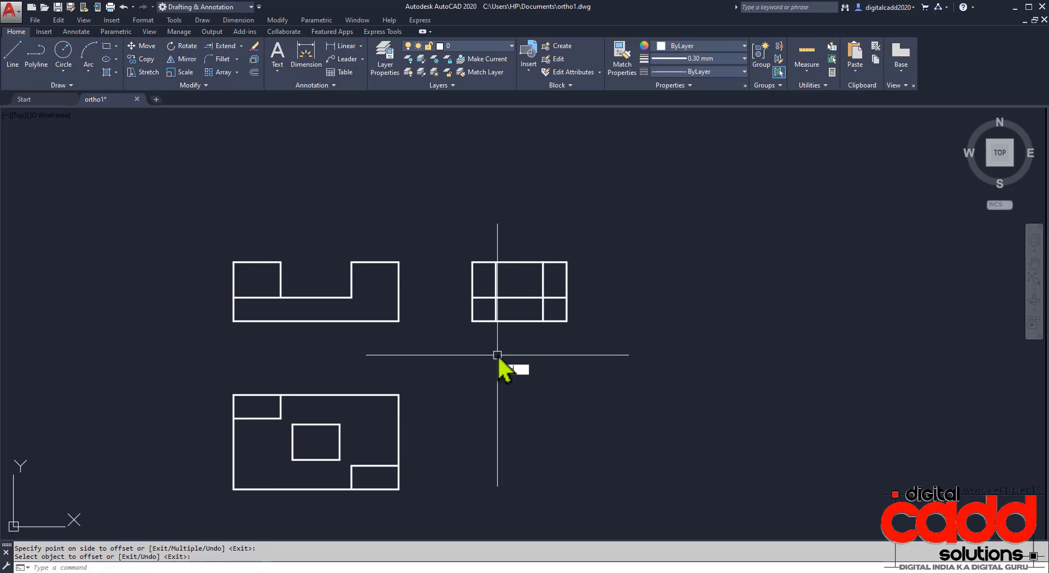
Step: Trim the side view's offset lines below the step, the left step segment and the middle of the upper edge to form the U-shaped profile
{"action": "type", "text": "tr"}
{"action": "key", "text": "Return"}
{"action": "key", "text": "Return"}
{"action": "left_click", "coordinate": [497, 309]}
{"action": "left_click", "coordinate": [485, 297]}
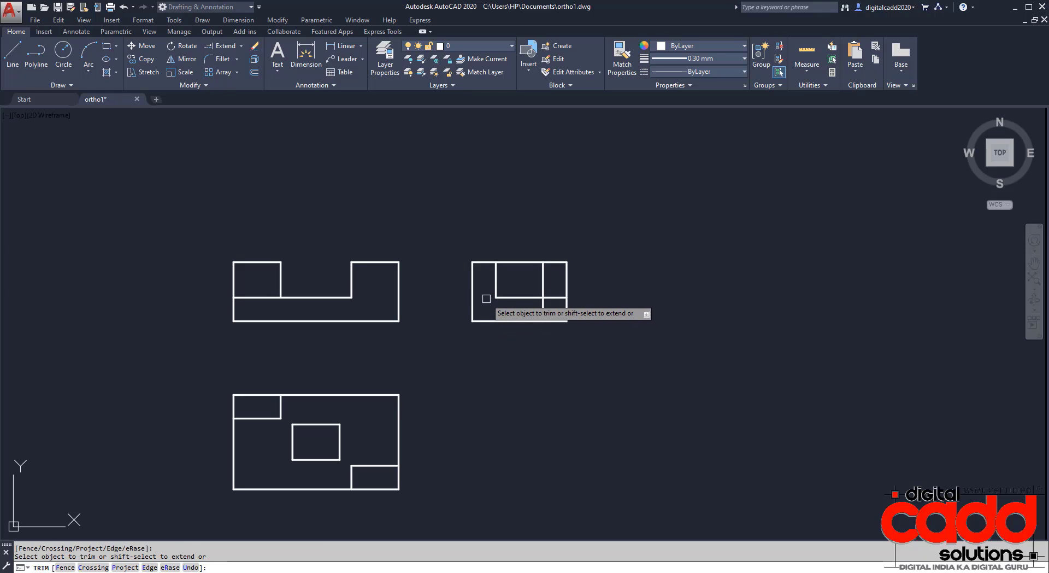
{"action": "left_click", "coordinate": [543, 309]}
{"action": "left_click", "coordinate": [519, 262]}
{"action": "key", "text": "Return"}
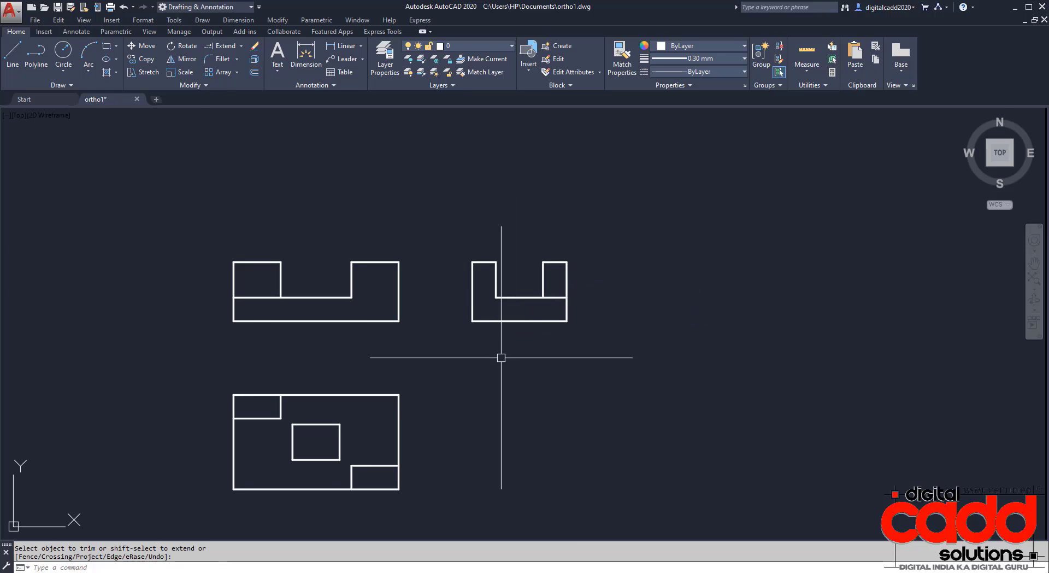
Step: Compare the side view with exercise 3's isometric sketch in the PDF, examining the edges below the two uprights
{"action": "key", "text": "alt+Tab"}
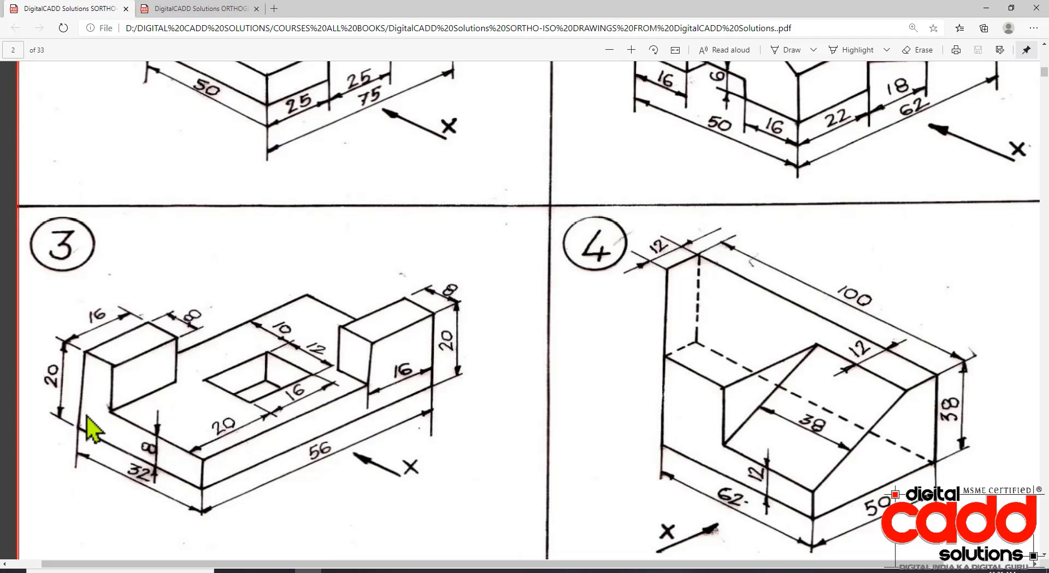
{"action": "key", "text": "alt+Tab"}
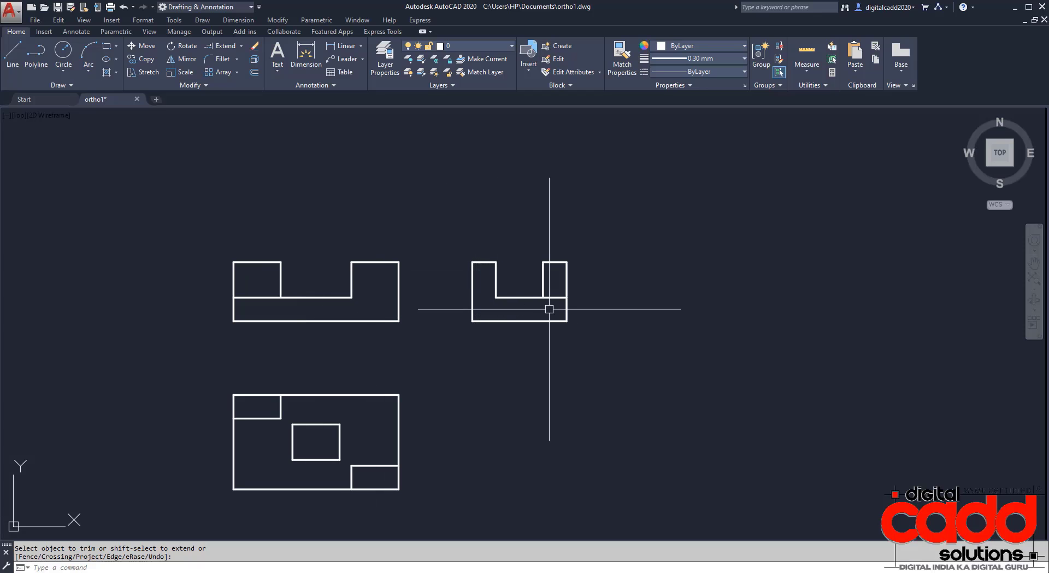
{"action": "key", "text": "alt+Tab"}
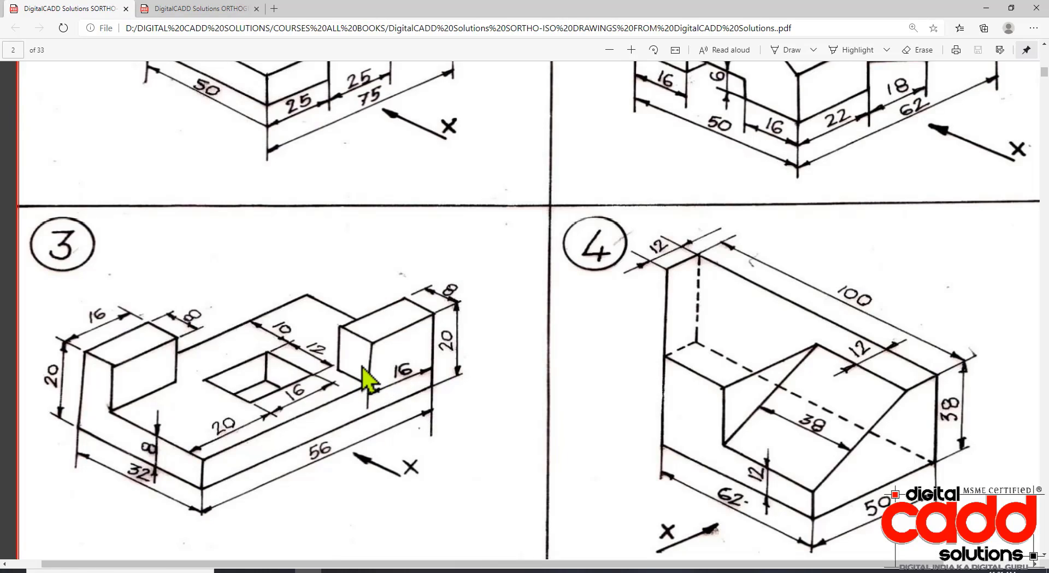
{"action": "key", "text": "alt+Tab"}
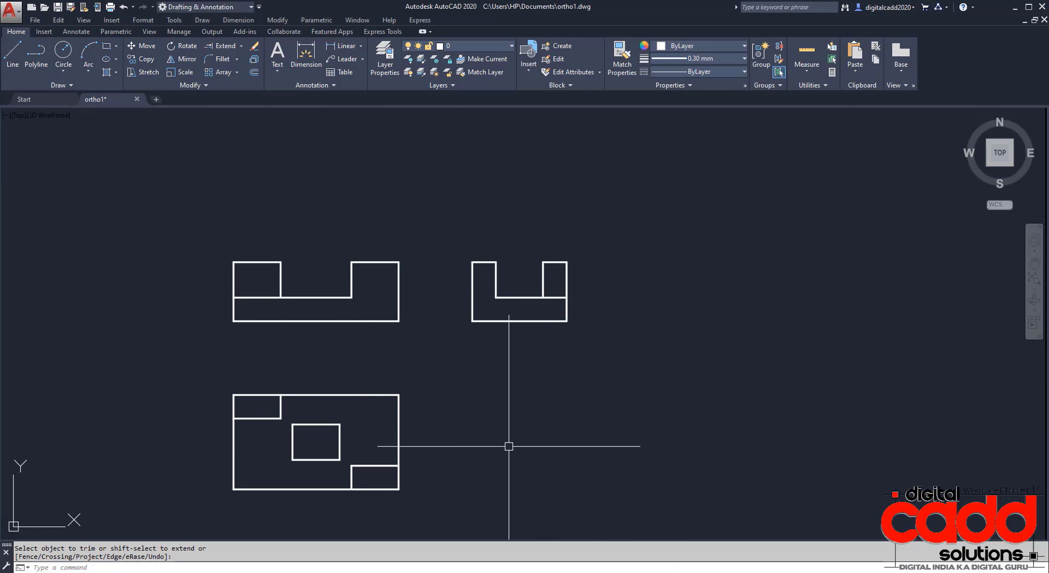
{"action": "key", "text": "alt+Tab"}
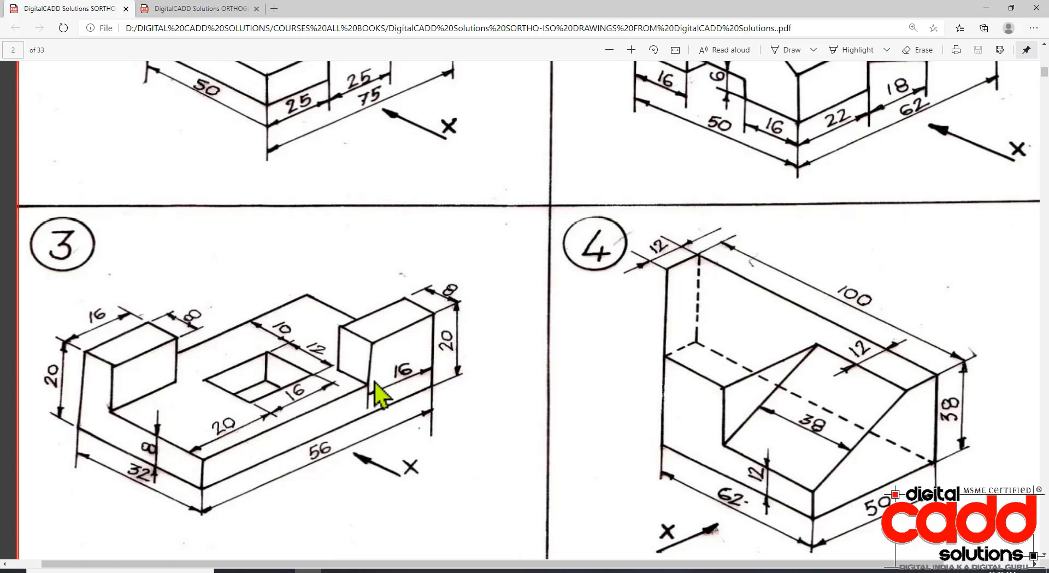
{"action": "key", "text": "alt+Tab"}
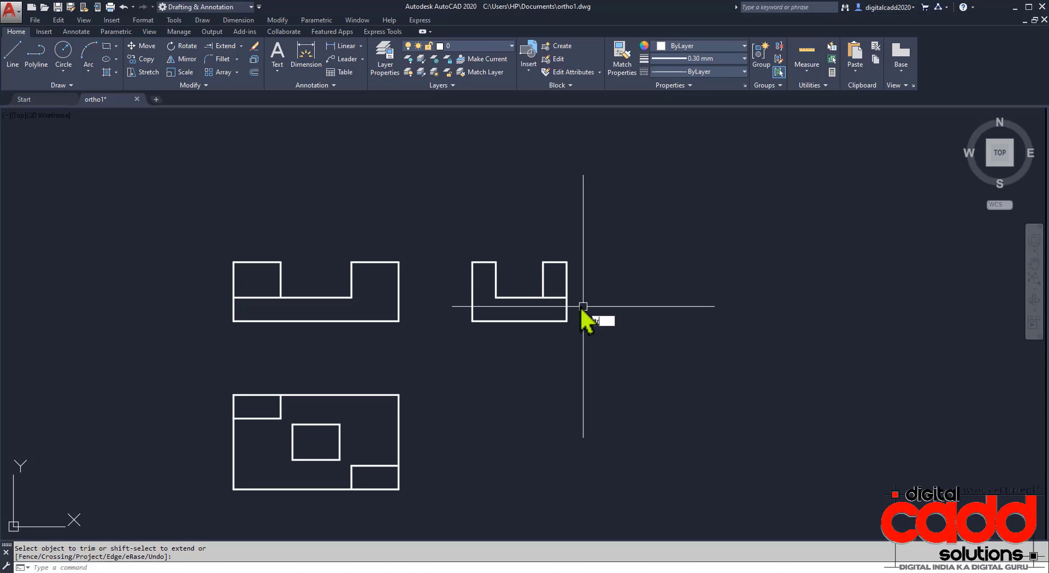
Step: Try removing the horizontal segment under the side view's right upright, check it against the PDF sketch, and undo the trim
{"action": "left_click", "coordinate": [558, 297]}
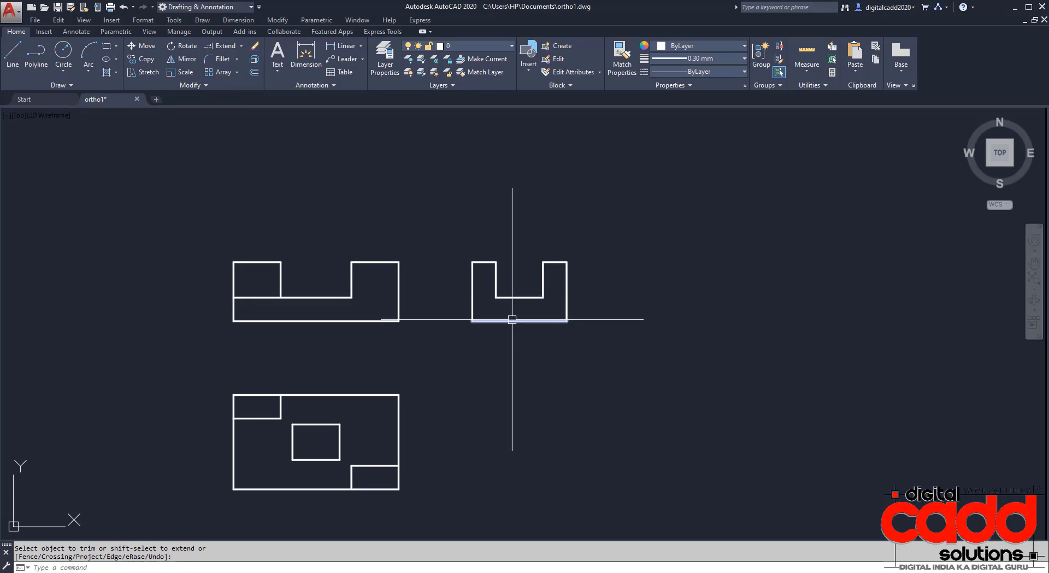
{"action": "key", "text": "alt+Tab"}
{"action": "key", "text": "alt+Tab"}
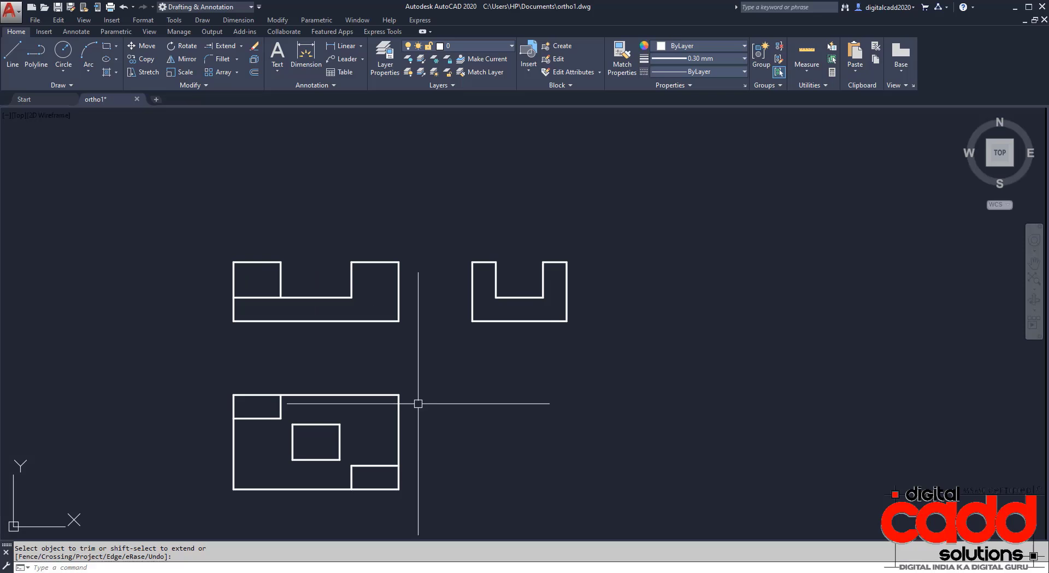
{"action": "key", "text": "ctrl+z"}
Step: Set the current object colour to Green, the lineweight to ByLayer and the linetype to HIDDEN
{"action": "mouse_move", "coordinate": [427, 328]}
{"action": "middle_mouse_down"}
{"action": "mouse_move", "coordinate": [399, 345]}
{"action": "mouse_move", "coordinate": [440, 356]}
{"action": "mouse_move", "coordinate": [428, 362]}
{"action": "middle_mouse_up"}
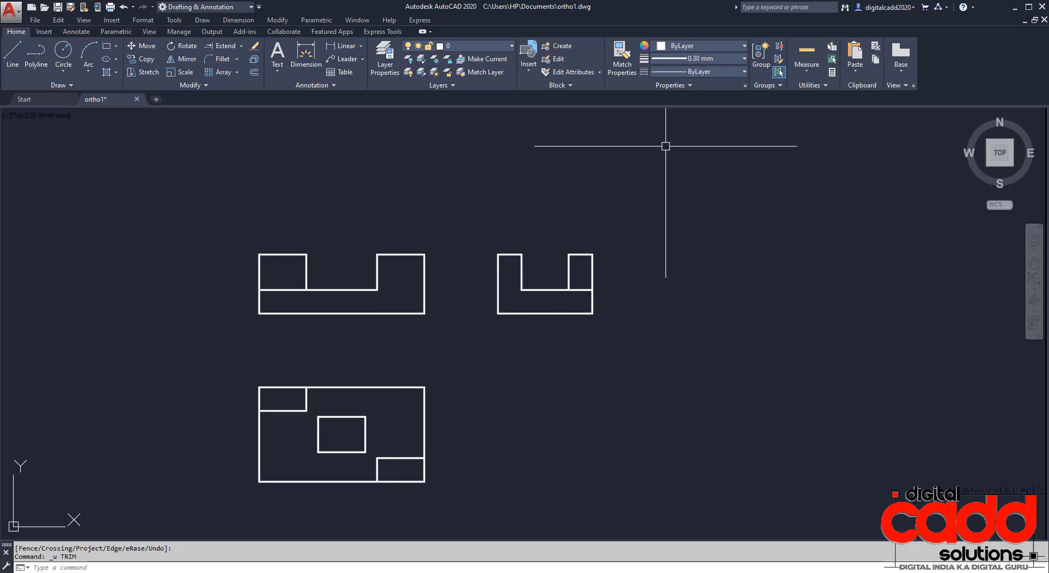
{"action": "left_click", "coordinate": [691, 48]}
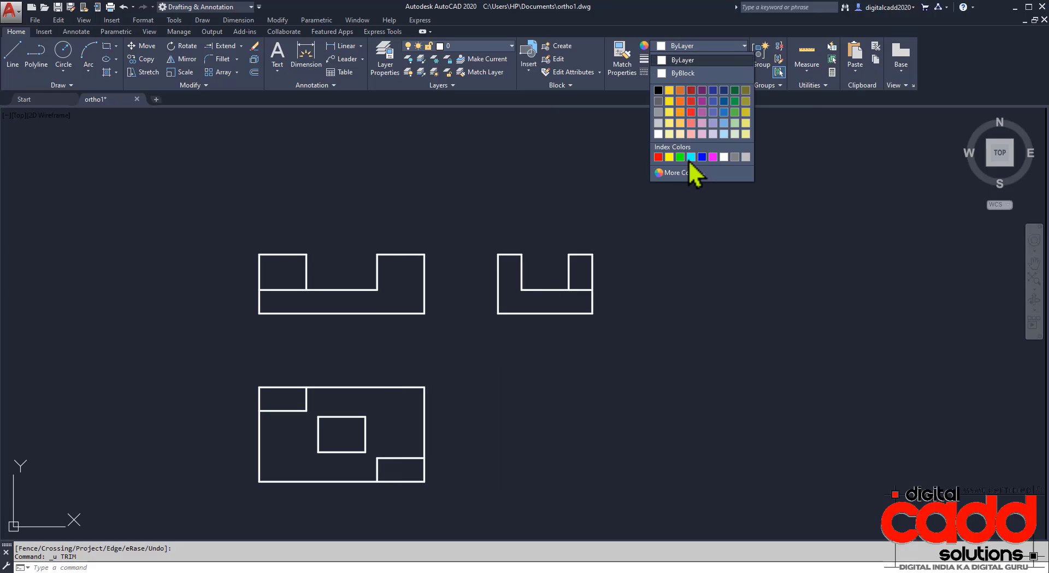
{"action": "left_click", "coordinate": [680, 157]}
{"action": "left_click", "coordinate": [708, 58]}
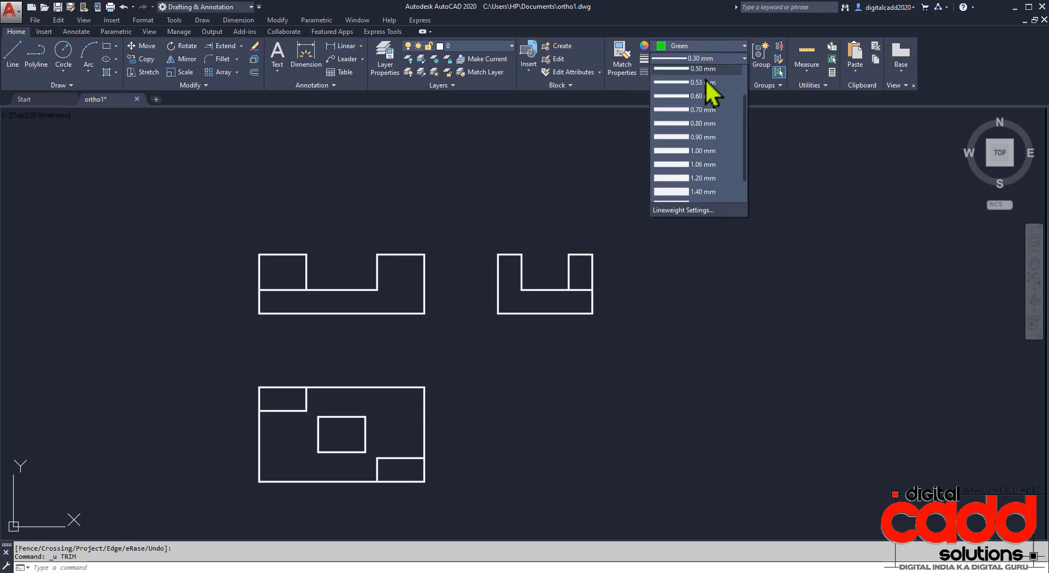
{"action": "scroll", "coordinate": [722, 190], "scroll_direction": "up", "scroll_amount": 4}
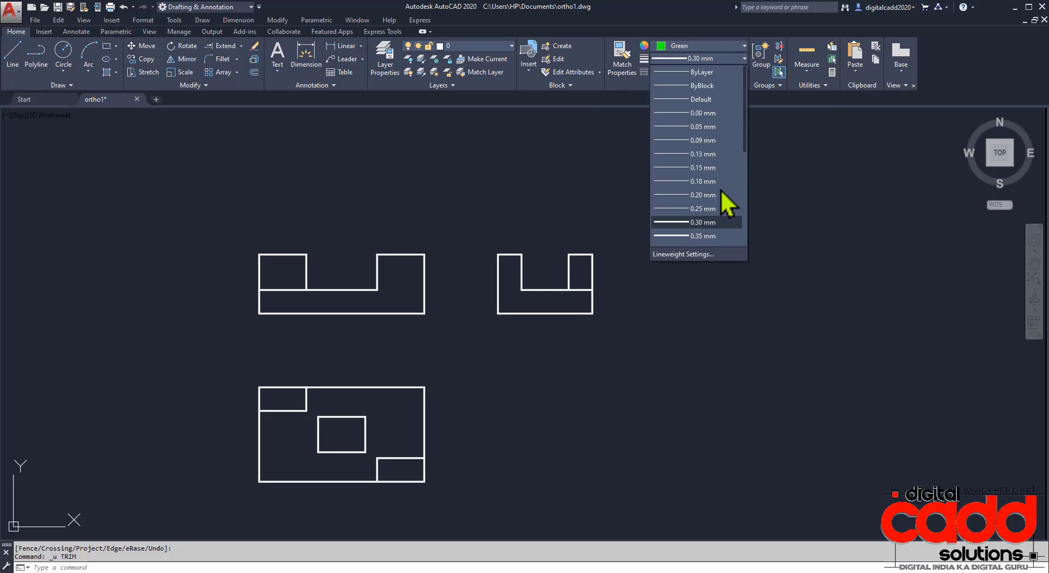
{"action": "left_click", "coordinate": [702, 72]}
{"action": "left_click", "coordinate": [738, 74]}
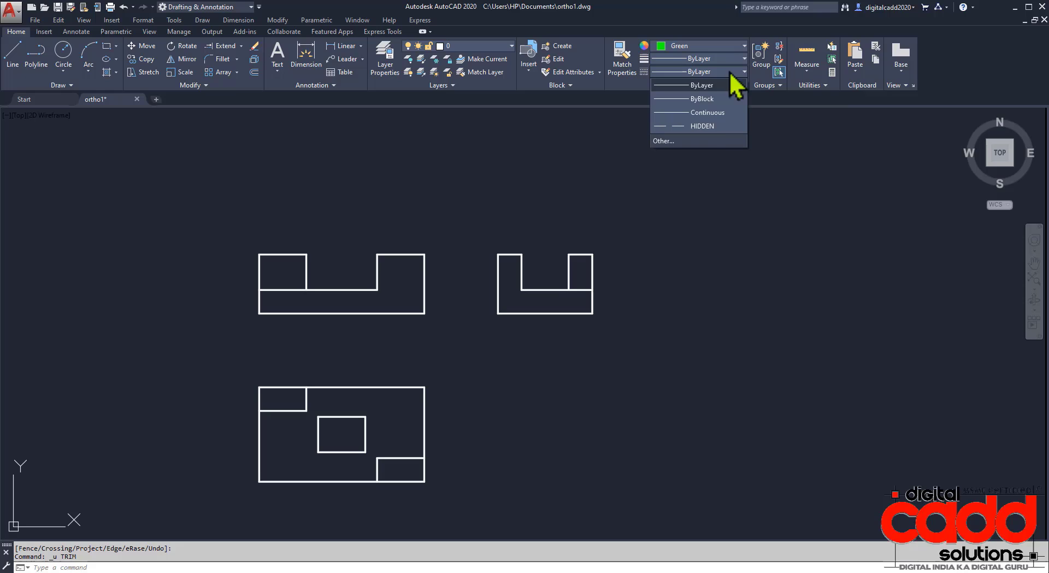
{"action": "left_click", "coordinate": [705, 126]}
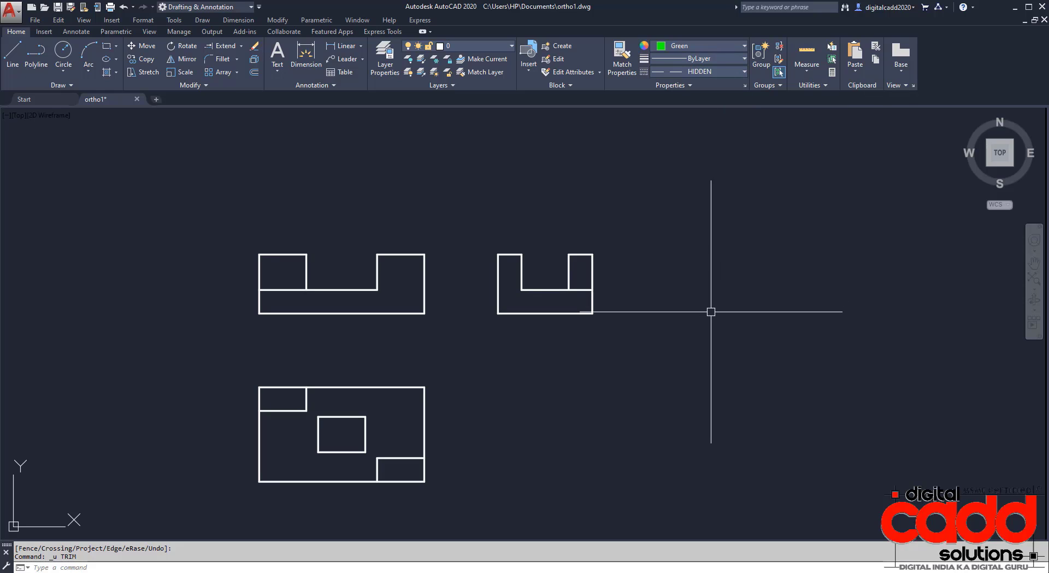
Step: Draw vertical rays from the two upper corners of the top view's rectangular hole up through the front view
{"action": "type", "text": "r"}
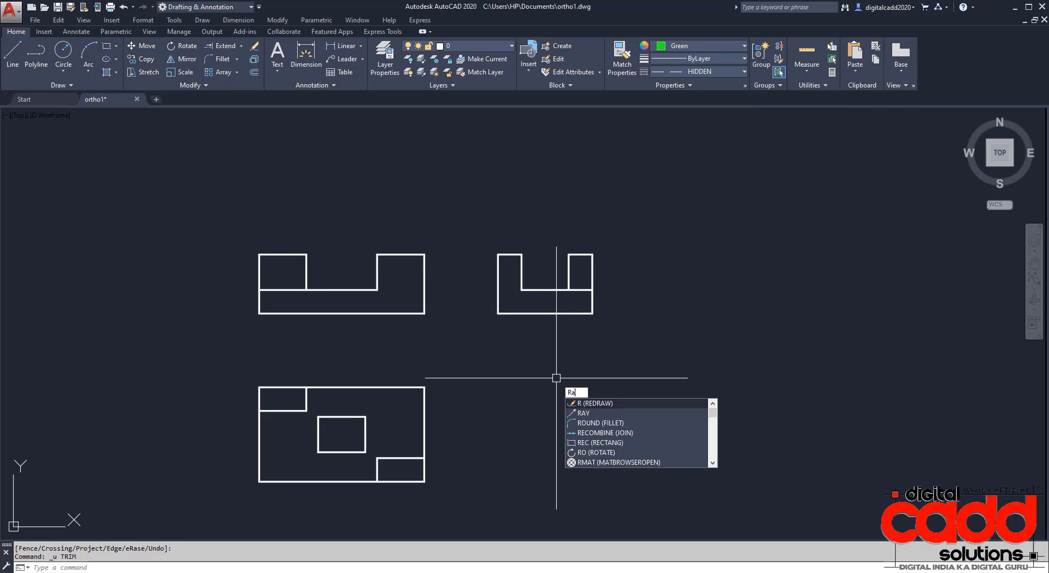
{"action": "type", "text": "ay"}
{"action": "key", "text": "Return"}
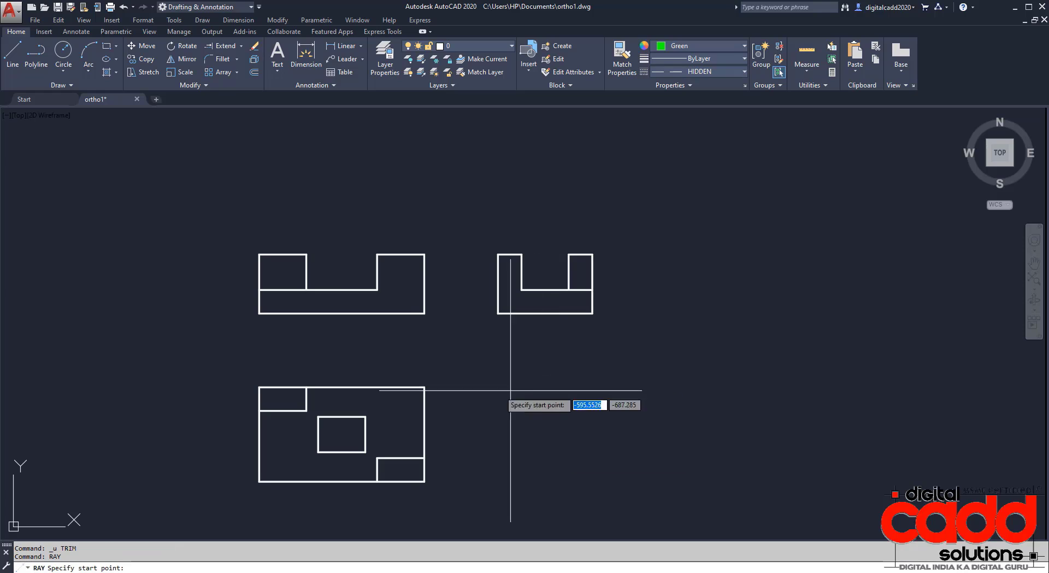
{"action": "left_click", "coordinate": [318, 416]}
{"action": "left_click", "coordinate": [318, 354]}
{"action": "key", "text": "Return"}
{"action": "key", "text": "Return"}
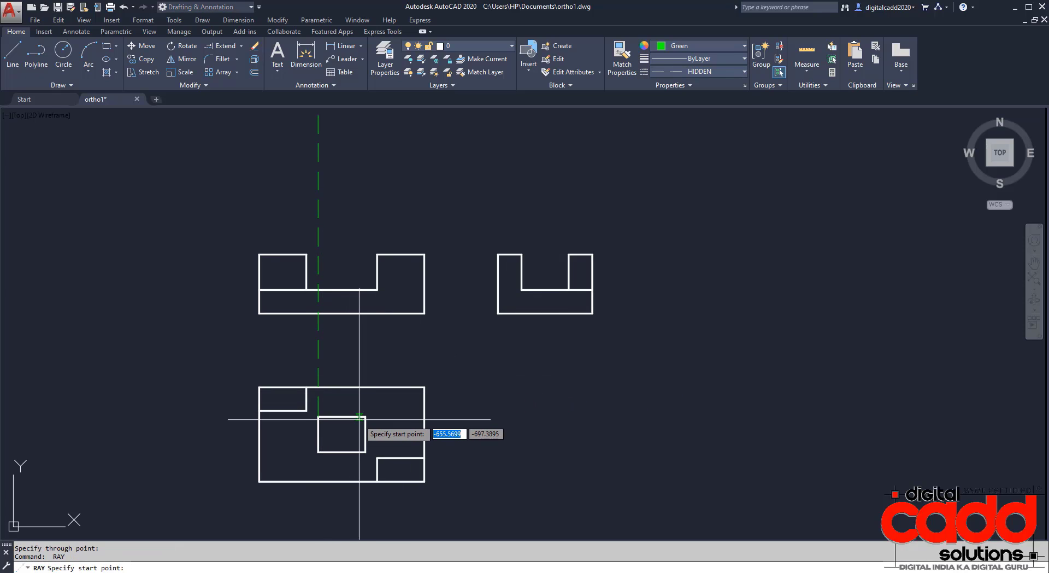
{"action": "left_click", "coordinate": [365, 416]}
{"action": "left_click", "coordinate": [377, 355]}
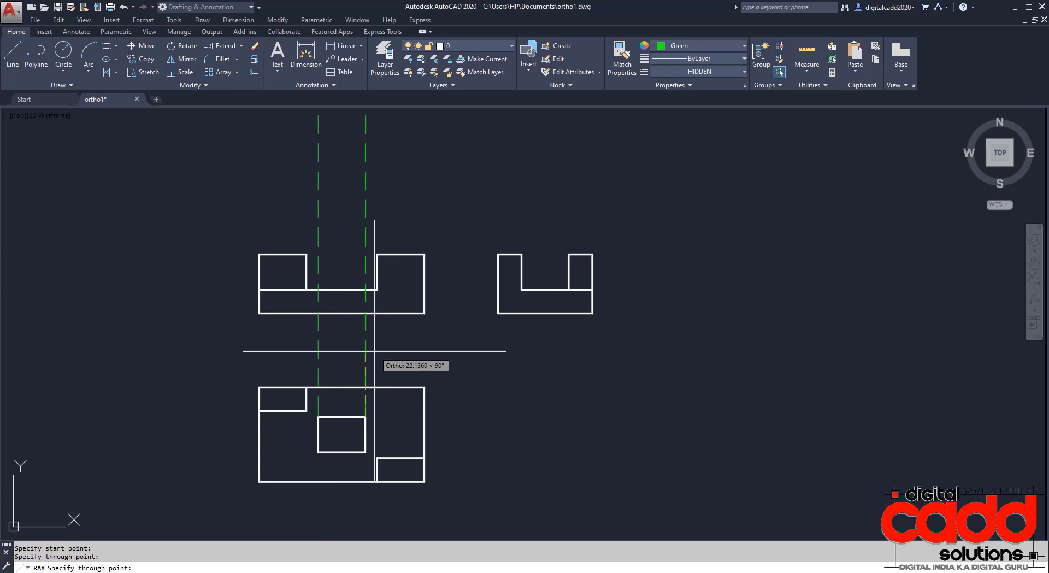
{"action": "key", "text": "Return"}
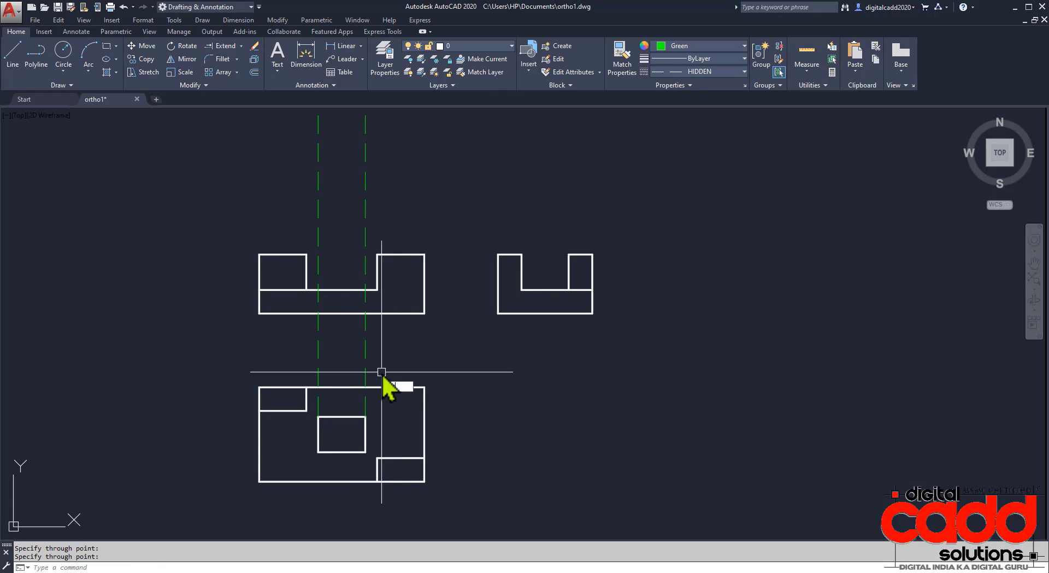
Step: Trim both vertical rays above and below the front view's base, leaving only the hole's hidden edges between its two horizontal lines
{"action": "type", "text": "tr"}
{"action": "key", "text": "Return"}
{"action": "scroll", "coordinate": [366, 350], "scroll_direction": "up", "scroll_amount": 4}
{"action": "left_click", "coordinate": [430, 214]}
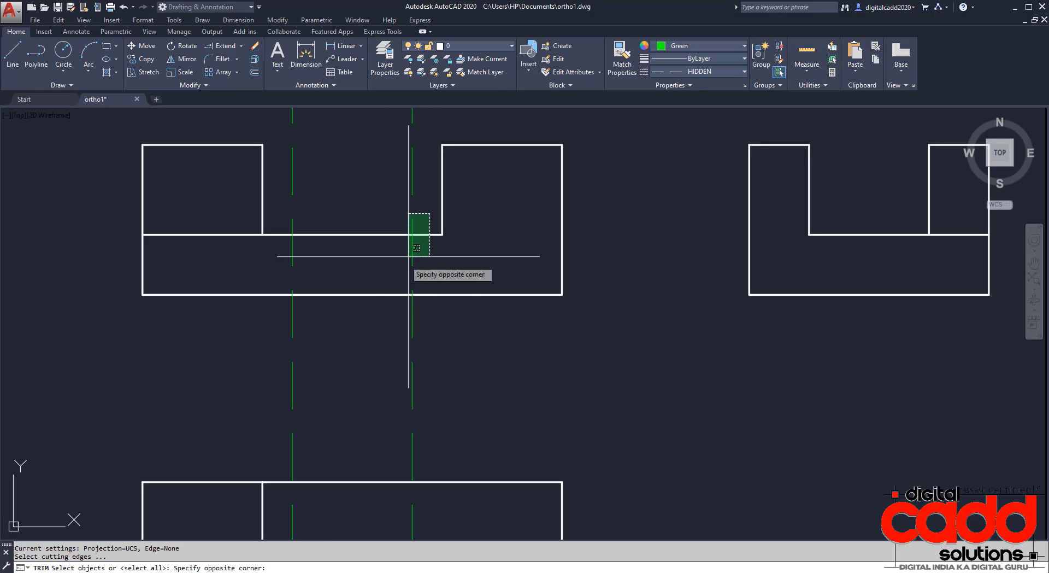
{"action": "left_click", "coordinate": [289, 312]}
{"action": "key", "text": "Return"}
{"action": "left_click", "coordinate": [449, 332]}
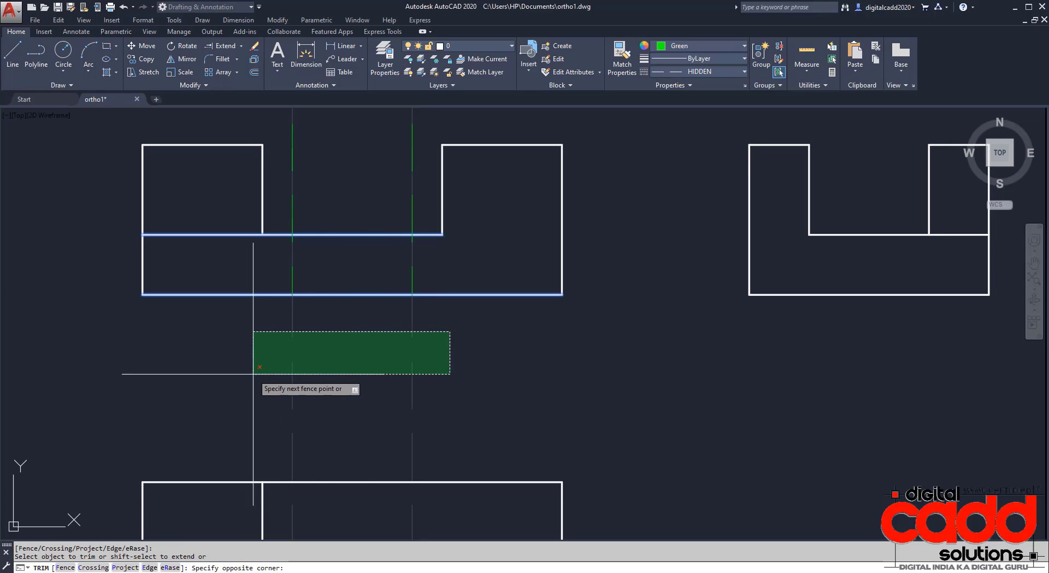
{"action": "left_click", "coordinate": [253, 370]}
{"action": "left_click", "coordinate": [422, 167]}
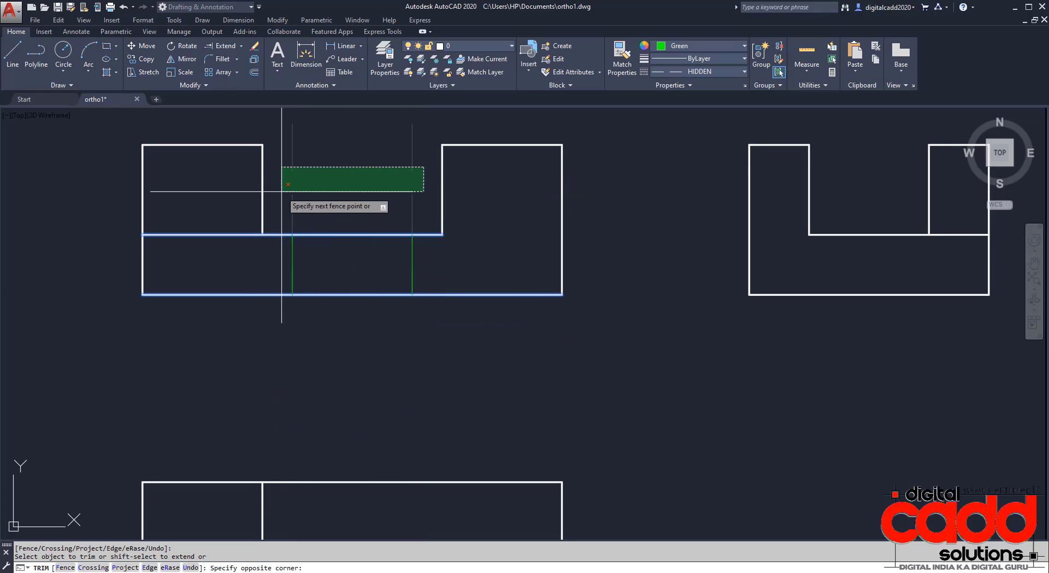
{"action": "left_click", "coordinate": [283, 191]}
{"action": "key", "text": "Return"}
Step: Match the front view's two hole edges to the dashed hidden line in the neighbouring exercise's side view
{"action": "middle_click_drag", "start_coordinate": [382, 345], "coordinate": [487, 412]}
{"action": "type", "text": "M"}
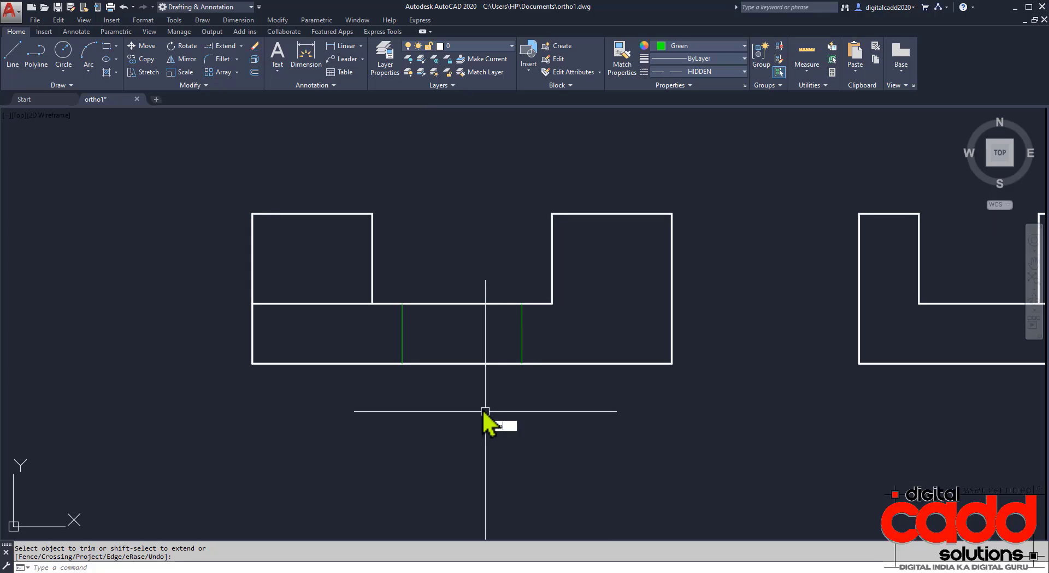
{"action": "type", "text": "A"}
{"action": "key", "text": "Return"}
{"action": "scroll", "coordinate": [484, 407], "scroll_direction": "down", "scroll_amount": 5}
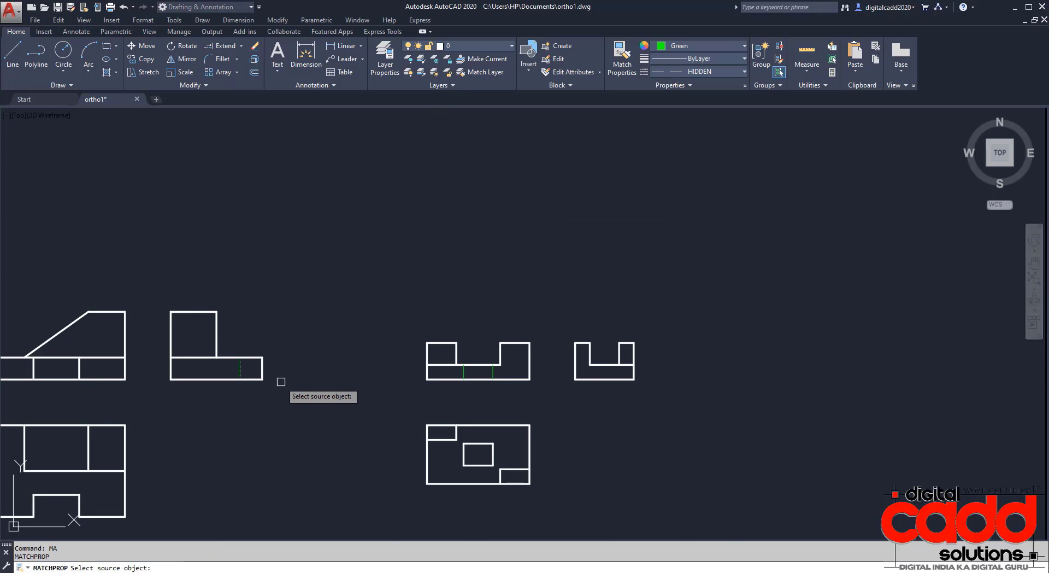
{"action": "scroll", "coordinate": [237, 371], "scroll_direction": "up", "scroll_amount": 3}
{"action": "left_click", "coordinate": [184, 353]}
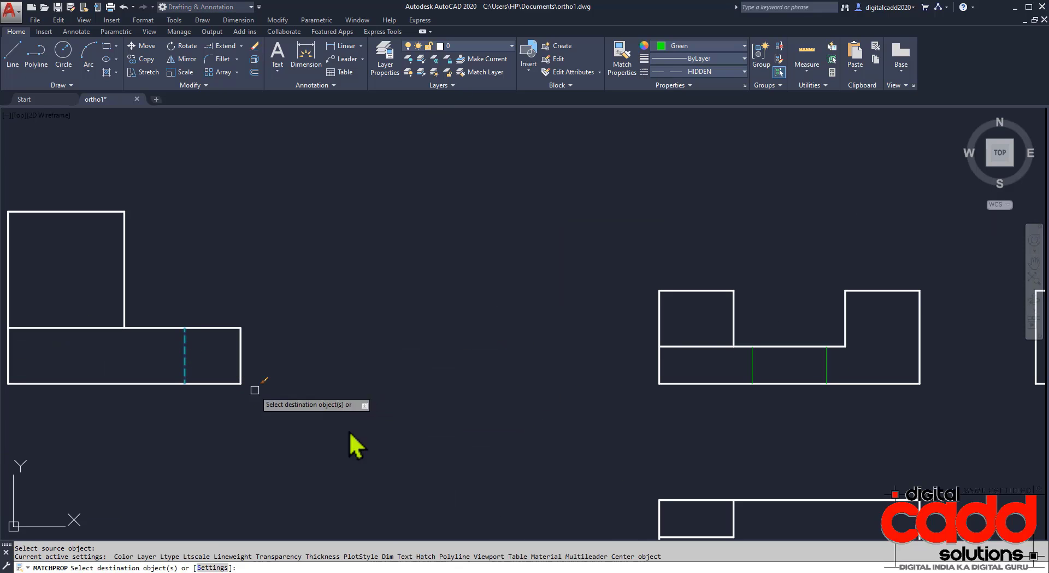
{"action": "left_click", "coordinate": [853, 358]}
{"action": "left_click", "coordinate": [743, 362]}
{"action": "middle_click_drag", "start_coordinate": [756, 417], "coordinate": [389, 368]}
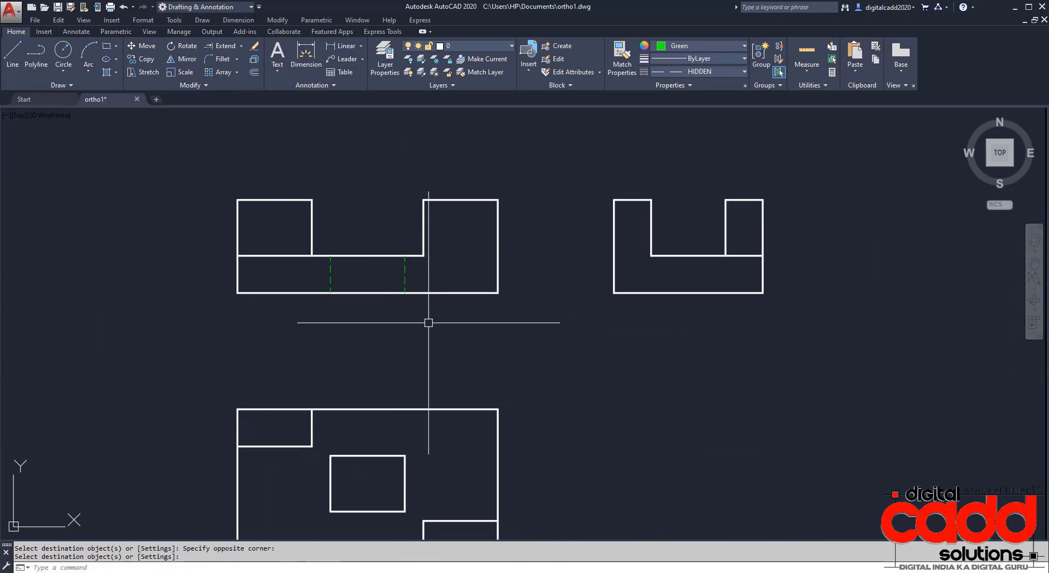
Step: Examine the bases of both uprights on the exercise 3 PDF sketch from the front viewing direction, marking them with arrows
{"action": "scroll", "coordinate": [428, 322], "scroll_direction": "down", "scroll_amount": 2}
{"action": "mouse_move", "coordinate": [461, 404]}
{"action": "middle_mouse_down"}
{"action": "mouse_move", "coordinate": [461, 417]}
{"action": "mouse_move", "coordinate": [477, 418]}
{"action": "middle_mouse_up"}
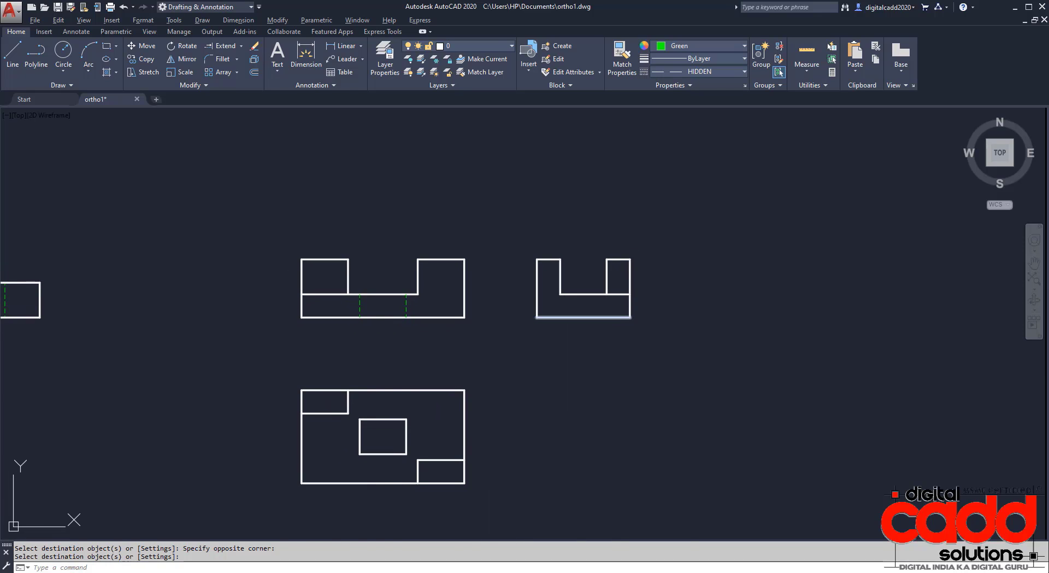
{"action": "key", "text": "alt+Tab"}
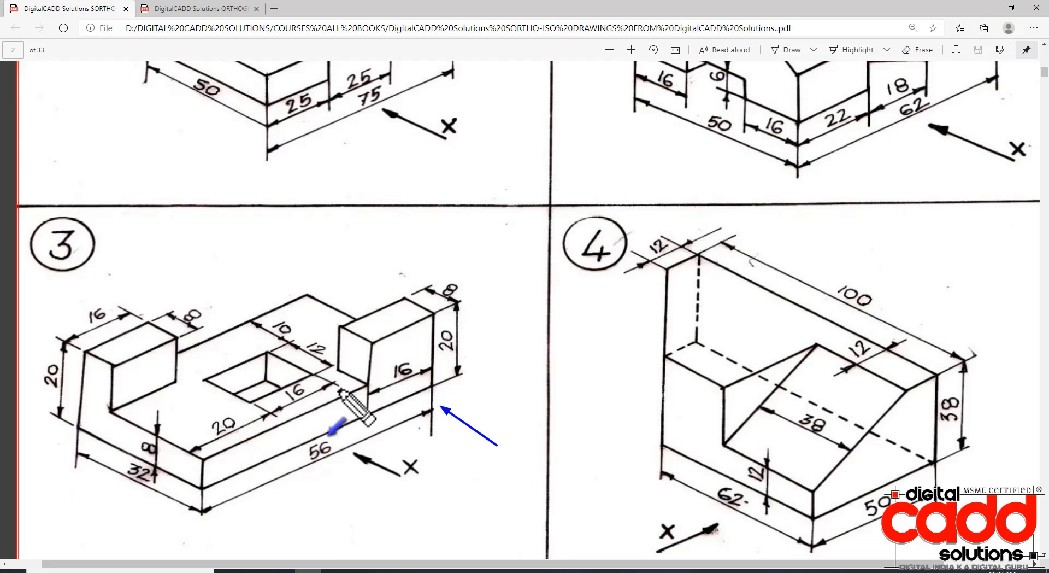
{"action": "left_click", "coordinate": [136, 400]}
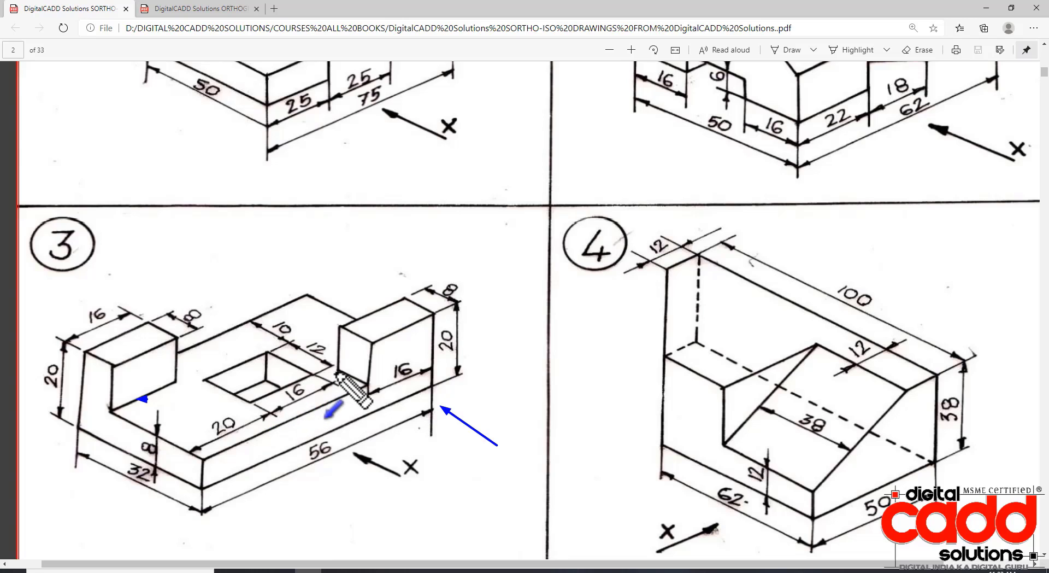
{"action": "left_click_drag", "start_coordinate": [340, 370], "coordinate": [403, 339]}
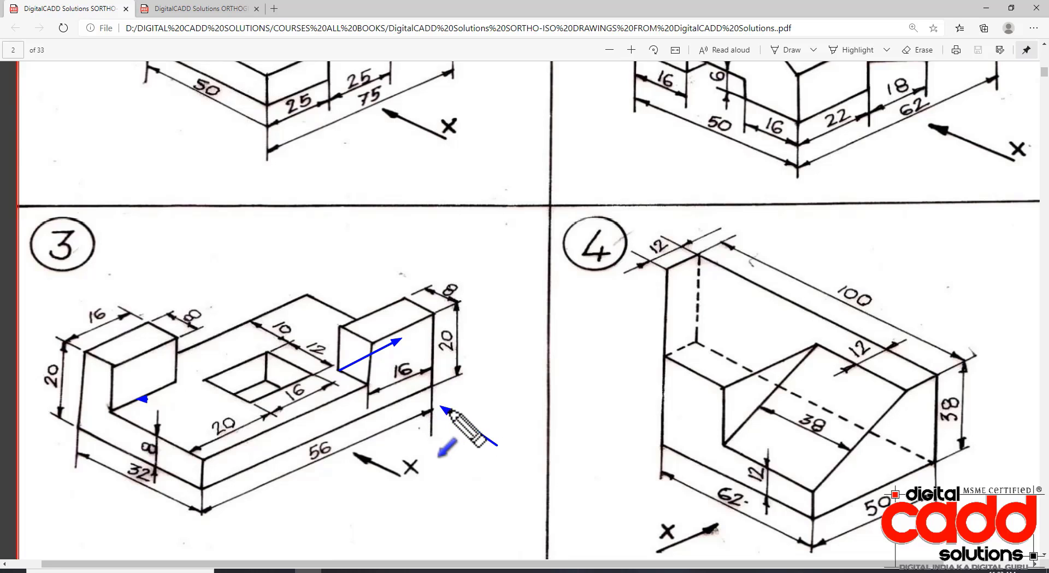
{"action": "key", "text": "Escape"}
{"action": "left_click", "coordinate": [426, 571]}
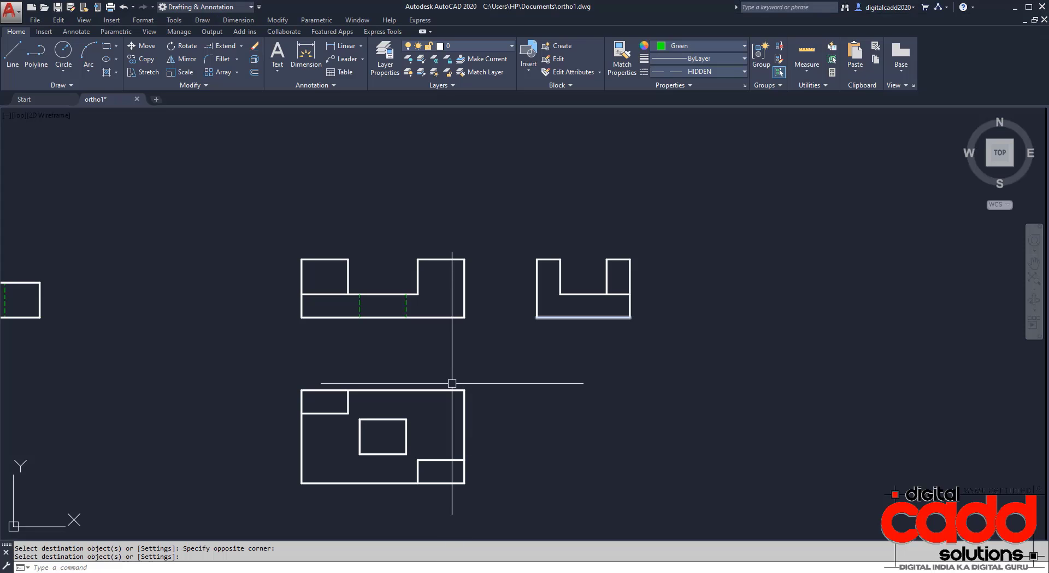
Step: Draw a 16 mm horizontal hidden line across the base of the front view's right upright
{"action": "scroll", "coordinate": [445, 297], "scroll_direction": "up", "scroll_amount": 2}
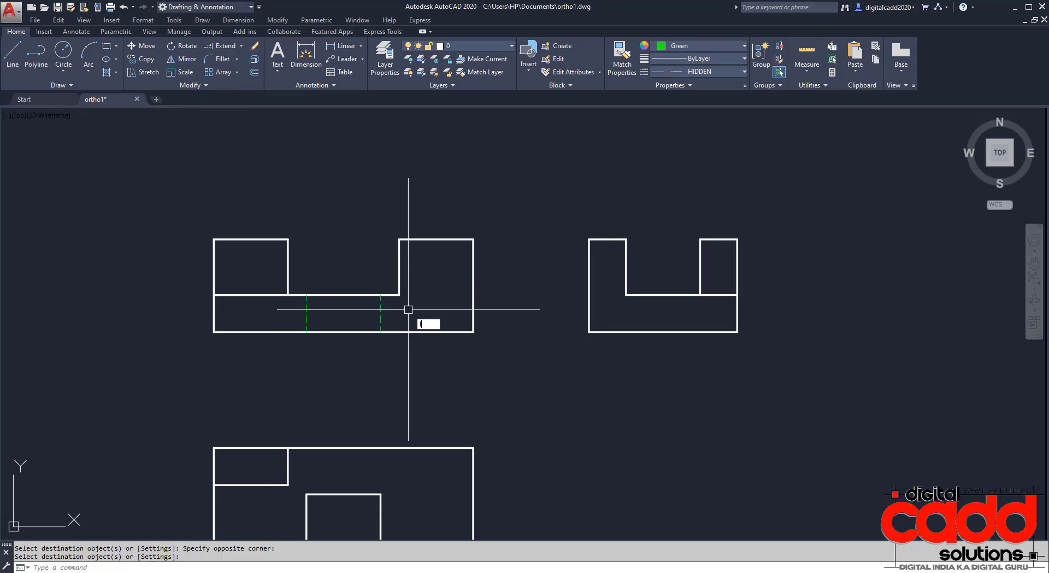
{"action": "key", "text": "Escape"}
{"action": "type", "text": "l"}
{"action": "key", "text": "Return"}
{"action": "left_click", "coordinate": [399, 295]}
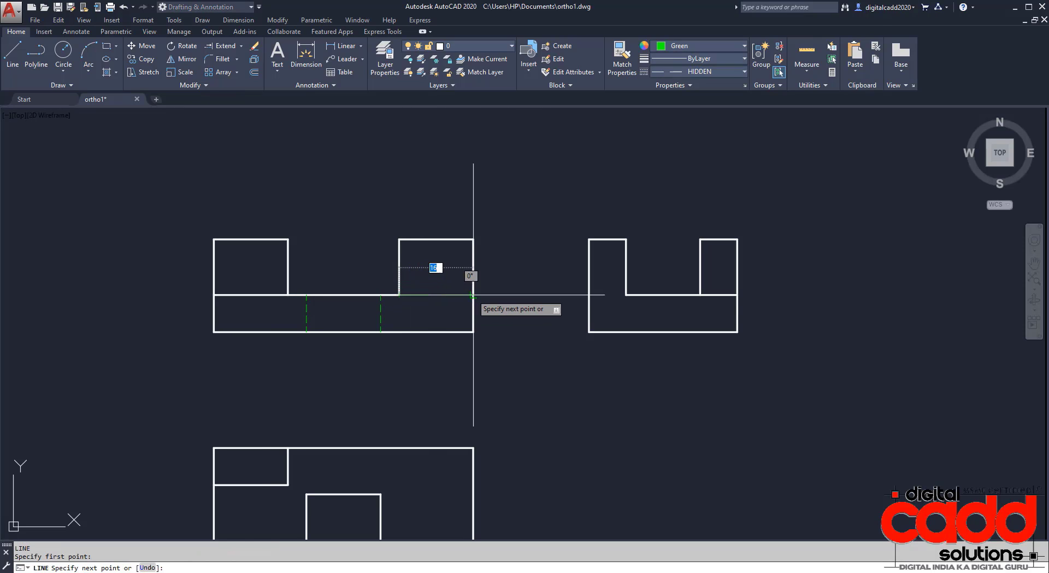
{"action": "left_click", "coordinate": [474, 295]}
{"action": "scroll", "coordinate": [490, 268], "scroll_direction": "down", "scroll_amount": 2}
Step: Check the side viewing direction on the PDF sketch and draw a horizontal hidden line across the base of the side view's left upright
{"action": "key", "text": "alt+Tab"}
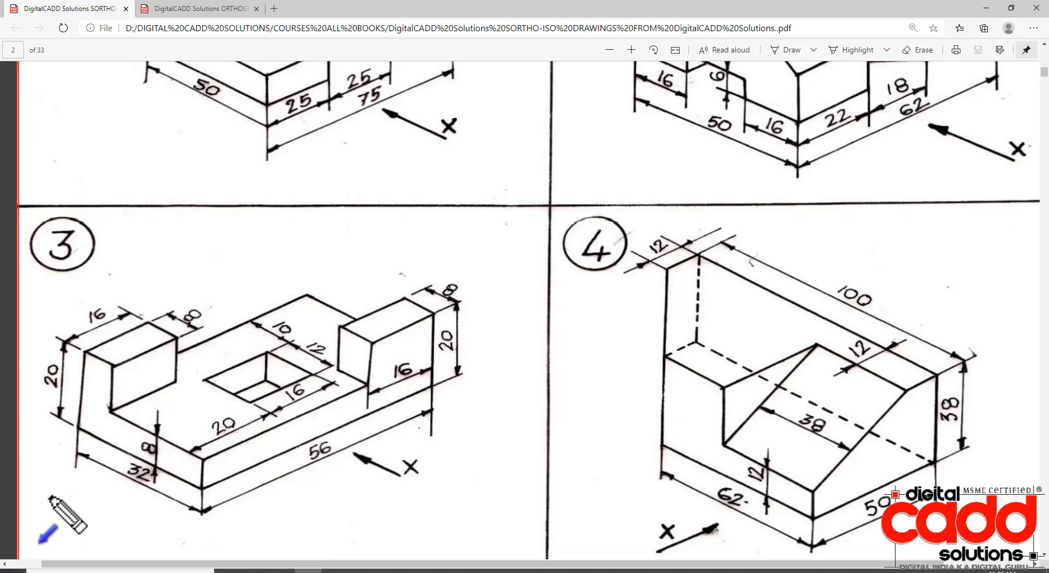
{"action": "left_click_drag", "start_coordinate": [49, 496], "coordinate": [90, 469]}
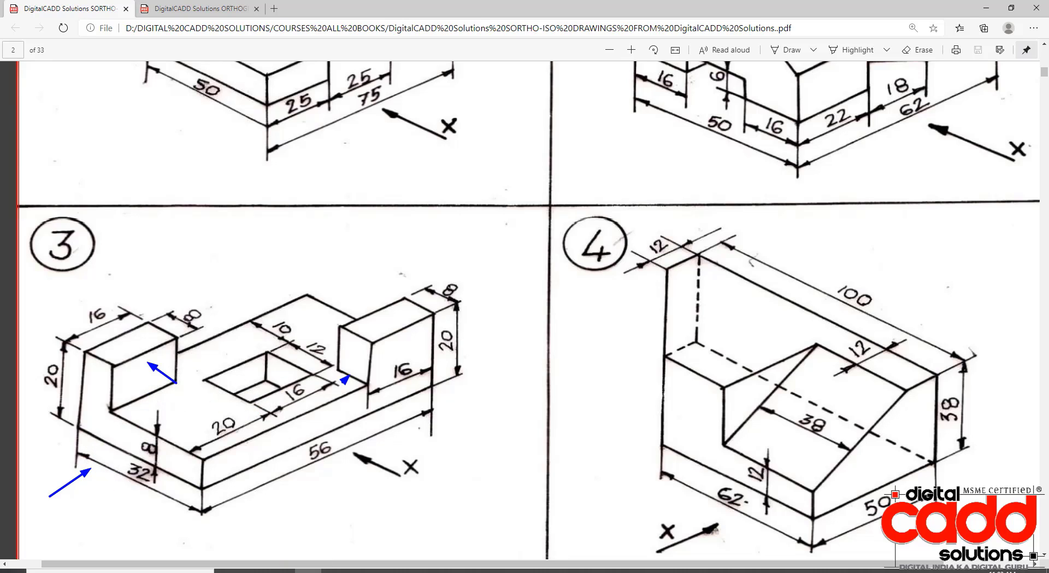
{"action": "key", "text": "alt+Tab"}
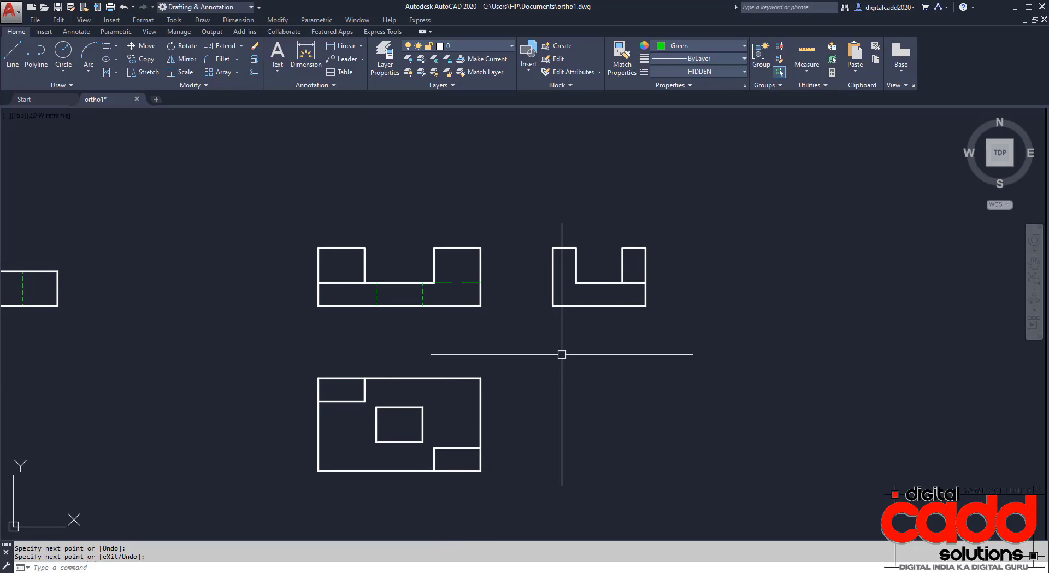
{"action": "key", "text": "l"}
{"action": "key", "text": "Return"}
{"action": "left_click", "coordinate": [552, 282]}
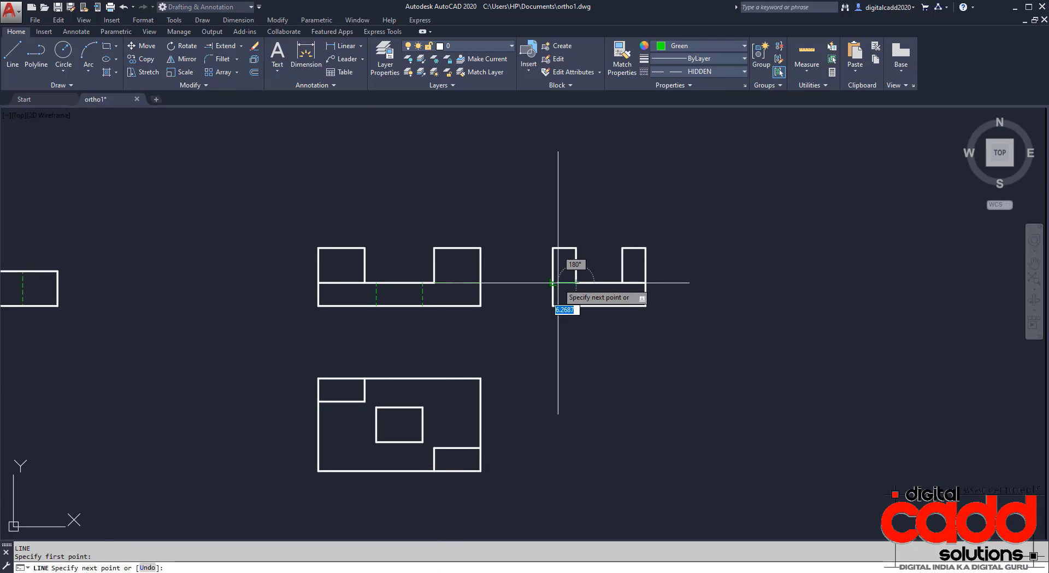
{"action": "left_click", "coordinate": [553, 283]}
{"action": "key", "text": "Return"}
Step: Match the new horizontal hidden lines in the front and side views to the front view's dashed hole edge
{"action": "type", "text": "m"}
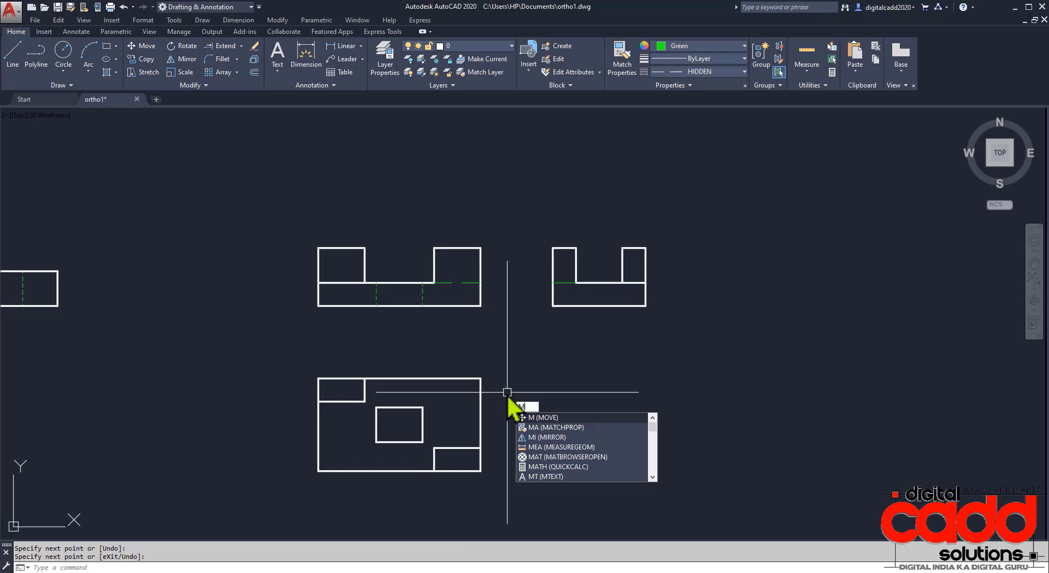
{"action": "type", "text": "a"}
{"action": "key", "text": "Return"}
{"action": "left_click", "coordinate": [423, 295]}
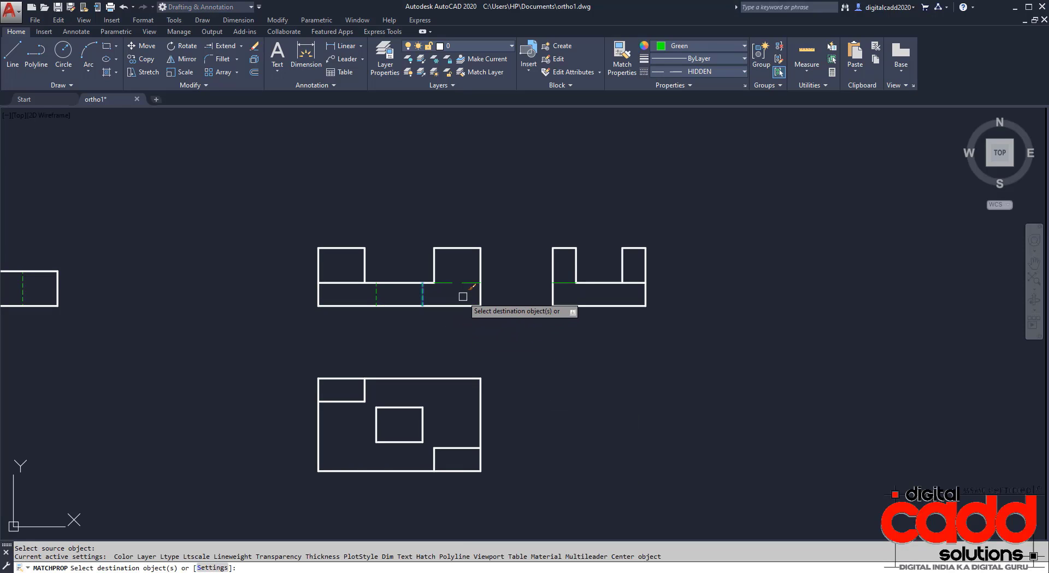
{"action": "left_click", "coordinate": [464, 284]}
{"action": "left_click", "coordinate": [568, 283]}
{"action": "key", "text": "Return"}
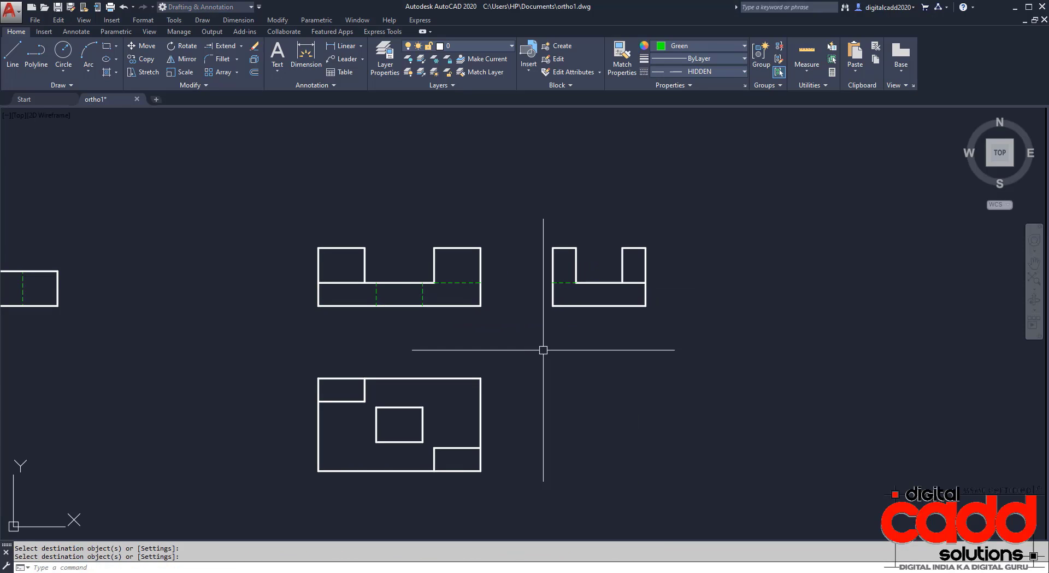
{"action": "middle_click_drag", "start_coordinate": [544, 350], "coordinate": [404, 346]}
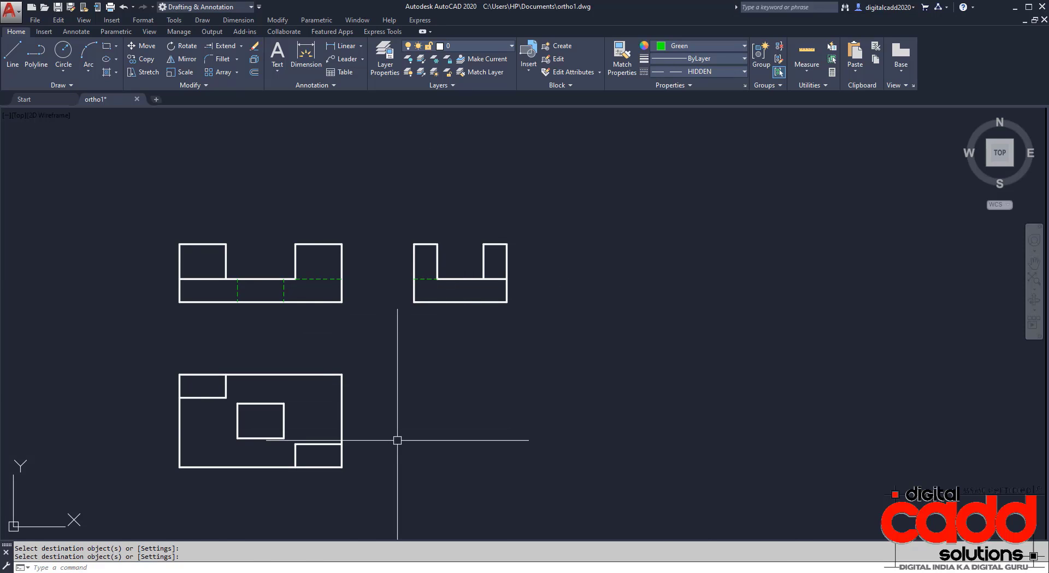
Step: Examine the rectangular hole's edges, position and width on the exercise 3 PDF sketch from the side viewing direction
{"action": "key", "text": "alt+Tab"}
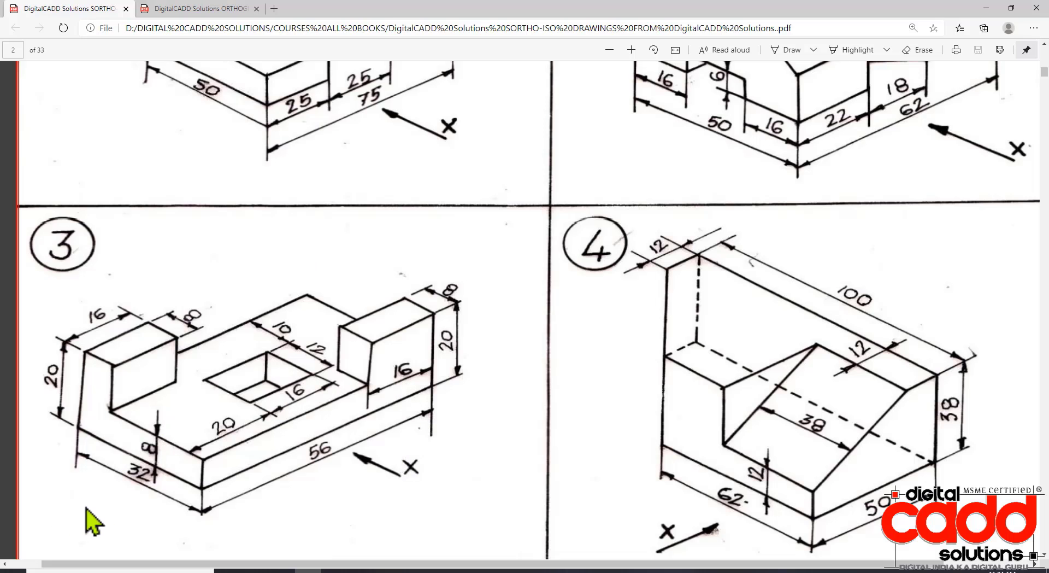
{"action": "left_click_drag", "start_coordinate": [78, 496], "coordinate": [133, 465]}
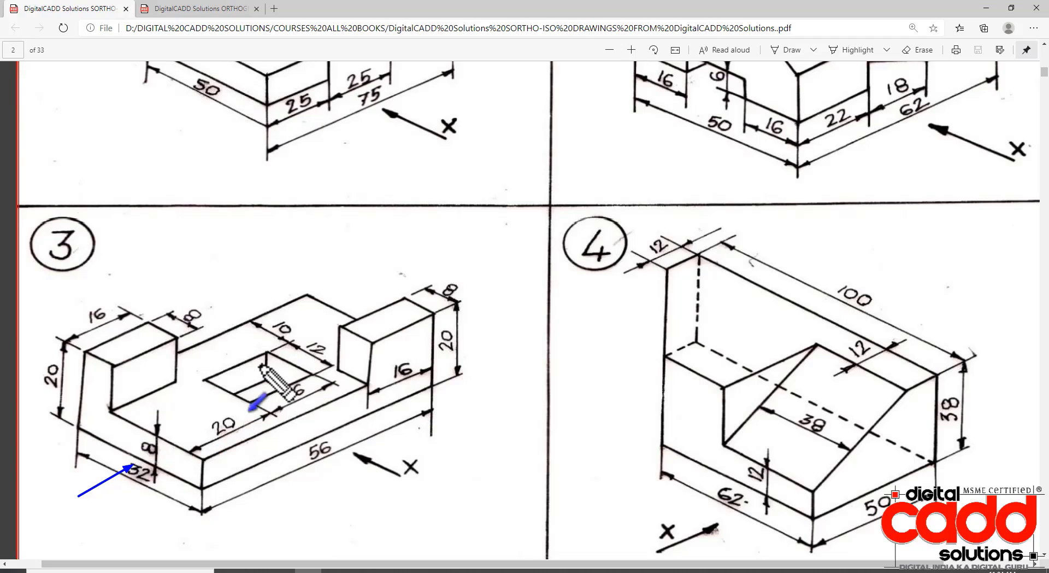
{"action": "mouse_move", "coordinate": [267, 354]}
{"action": "left_mouse_down"}
{"action": "mouse_move", "coordinate": [266, 373]}
{"action": "mouse_move", "coordinate": [311, 374]}
{"action": "left_mouse_up"}
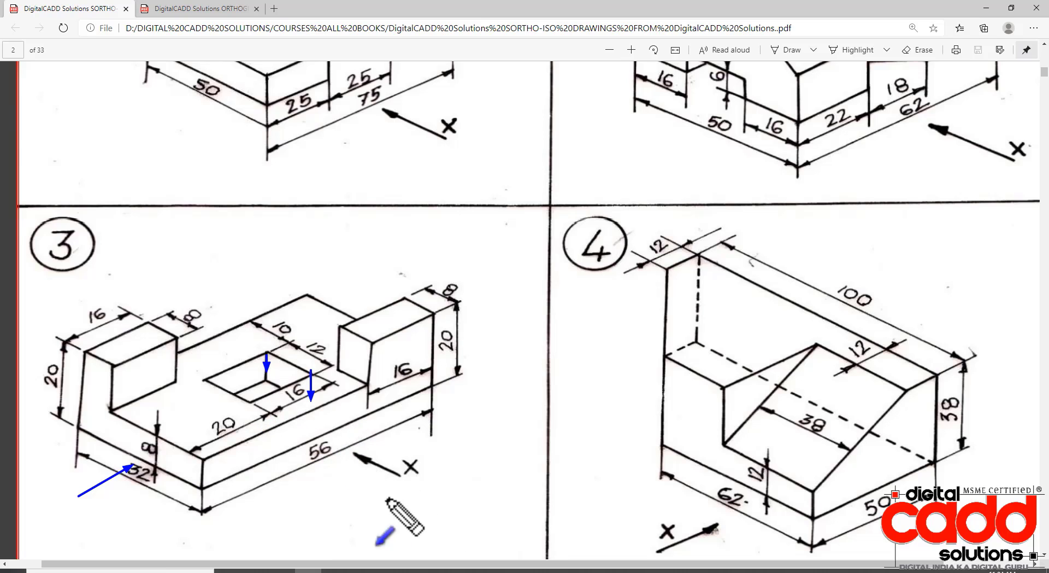
{"action": "key", "text": "Escape"}
{"action": "left_click", "coordinate": [443, 570]}
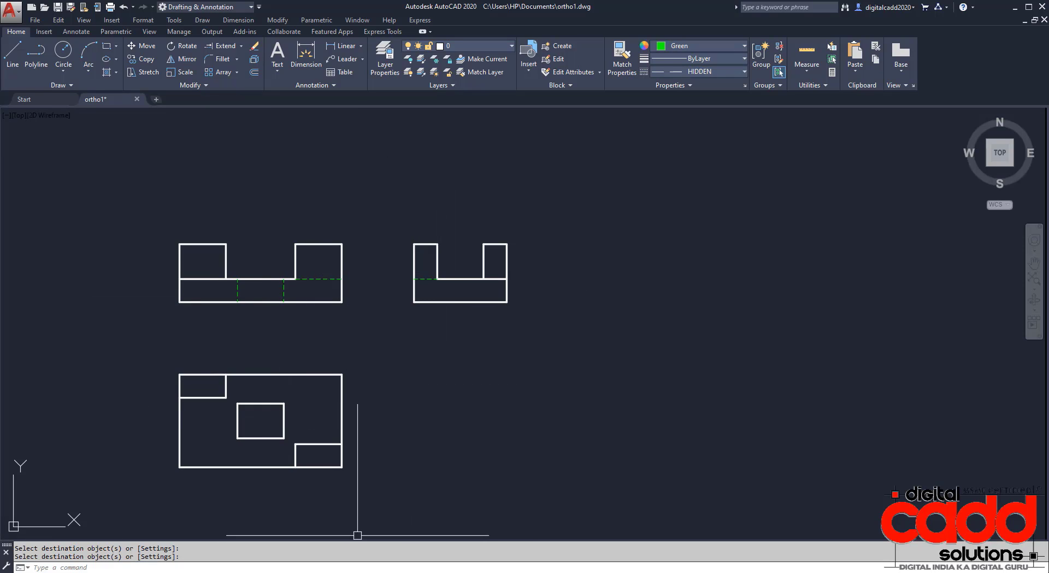
{"action": "key", "text": "alt+Tab"}
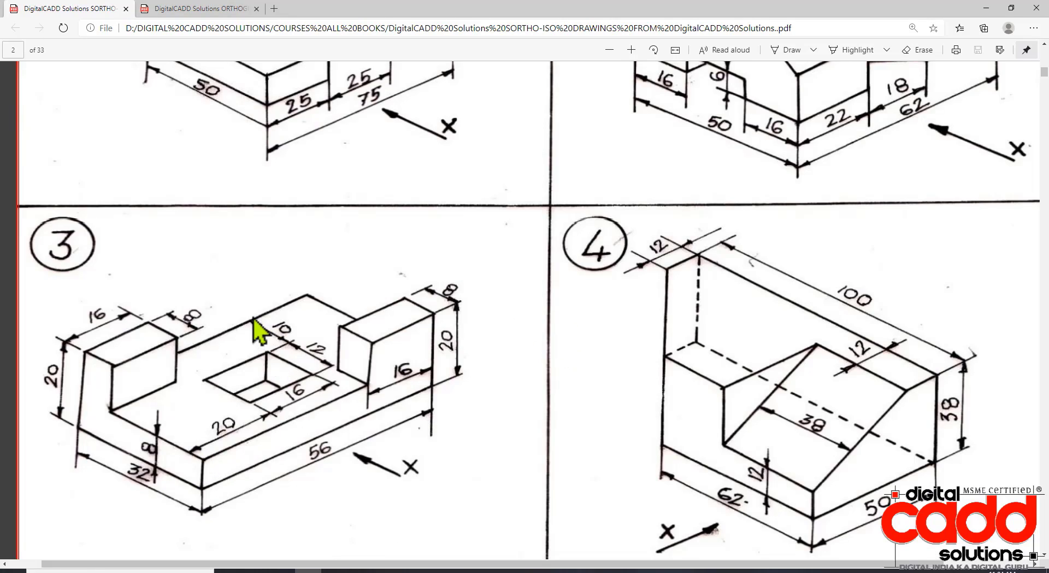
{"action": "key", "text": "alt+Tab"}
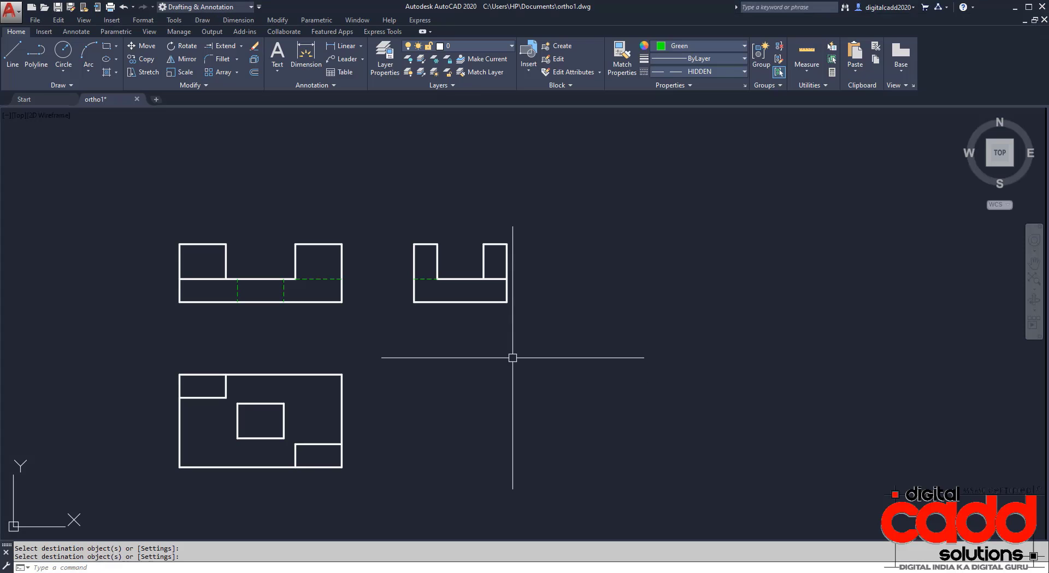
Step: Offset the side view's left edge 10 mm to the right, and offset the resulting line another 12 mm to the right
{"action": "type", "text": "o"}
{"action": "key", "text": "Return"}
{"action": "type", "text": "1"}
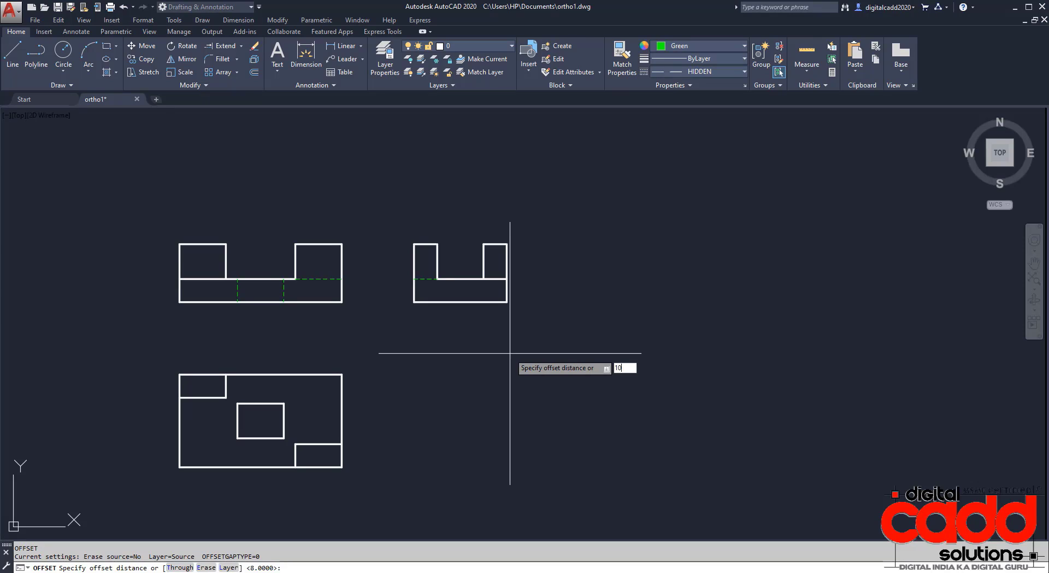
{"action": "type", "text": "0"}
{"action": "key", "text": "Return"}
{"action": "left_click", "coordinate": [414, 288]}
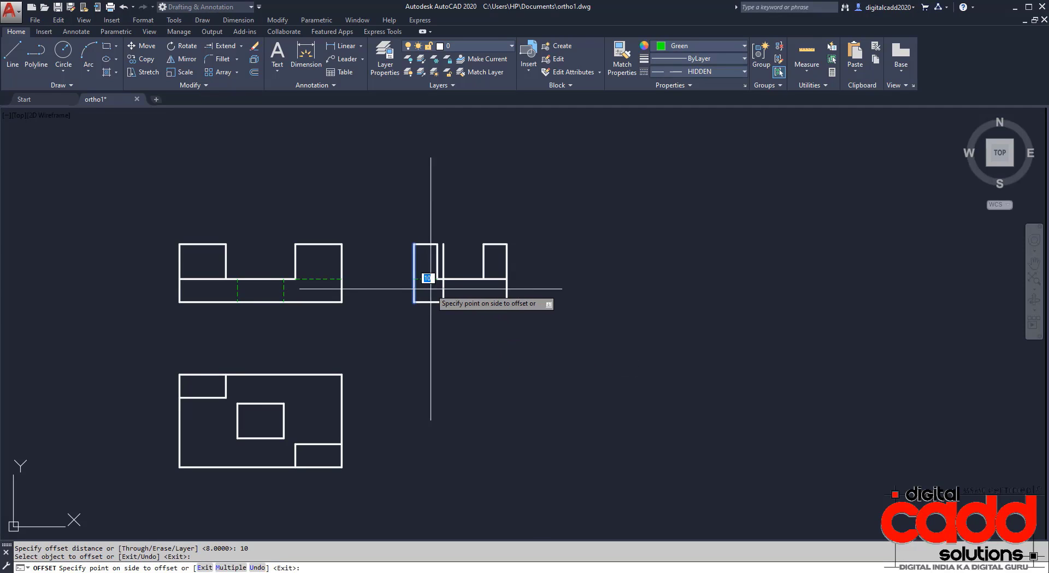
{"action": "scroll", "coordinate": [477, 289], "scroll_direction": "up", "scroll_amount": 2}
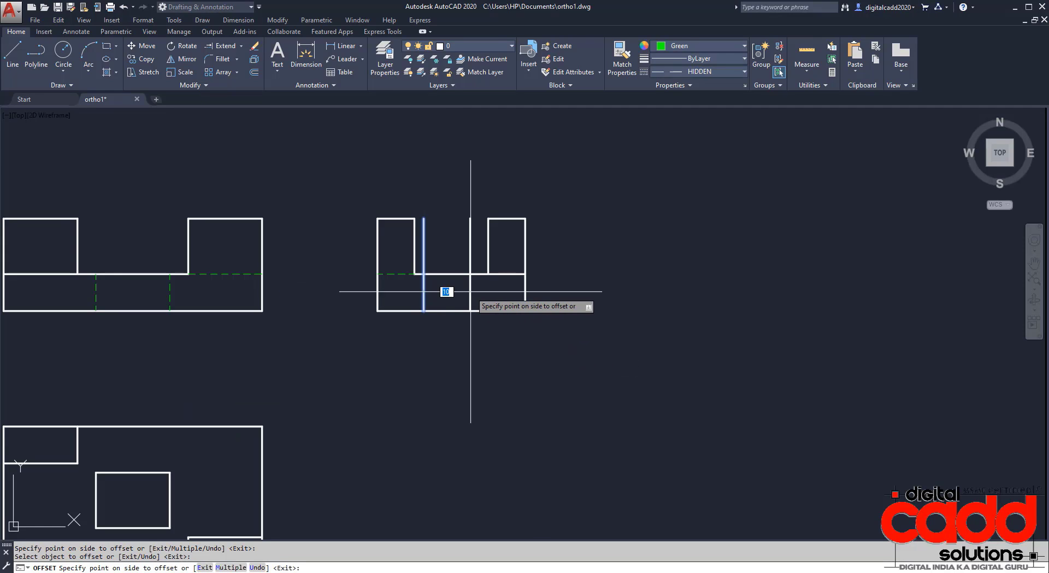
{"action": "type", "text": "12"}
{"action": "key", "text": "Return"}
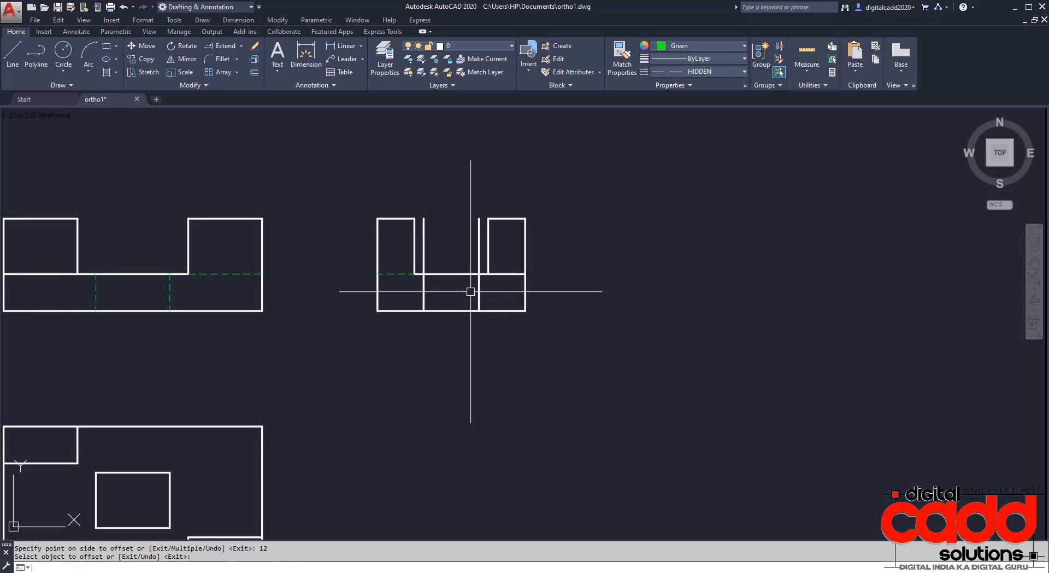
Step: Trim both offset lines above the horizontal top edge of the side view's base
{"action": "type", "text": "tr"}
{"action": "key", "text": "Return"}
{"action": "key", "text": "Return"}
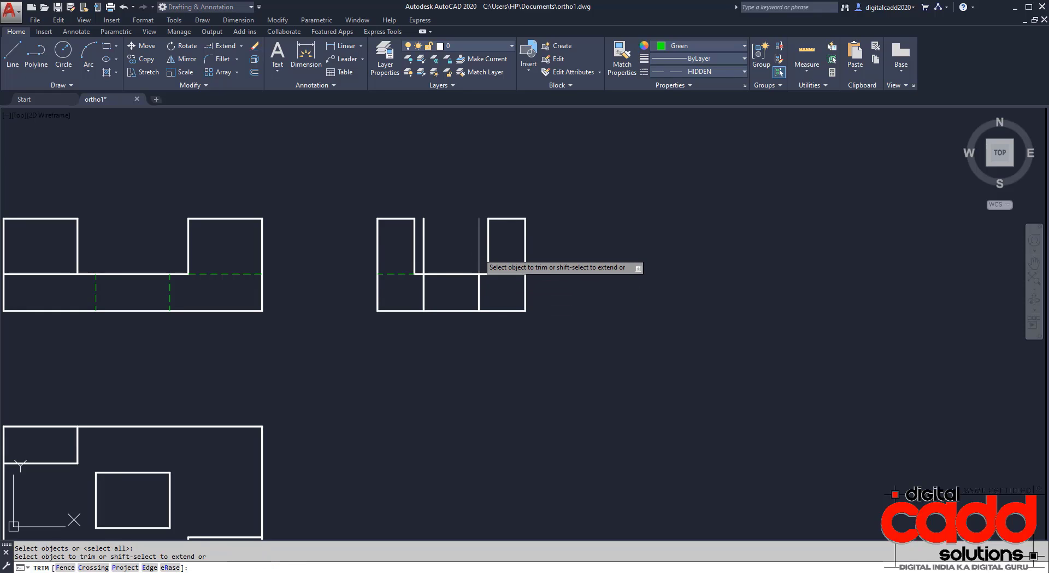
{"action": "left_click", "coordinate": [479, 252]}
{"action": "key", "text": "Escape"}
Step: Match the side view's two vertical hole edges to the dashed line under its left upright
{"action": "type", "text": "MA"}
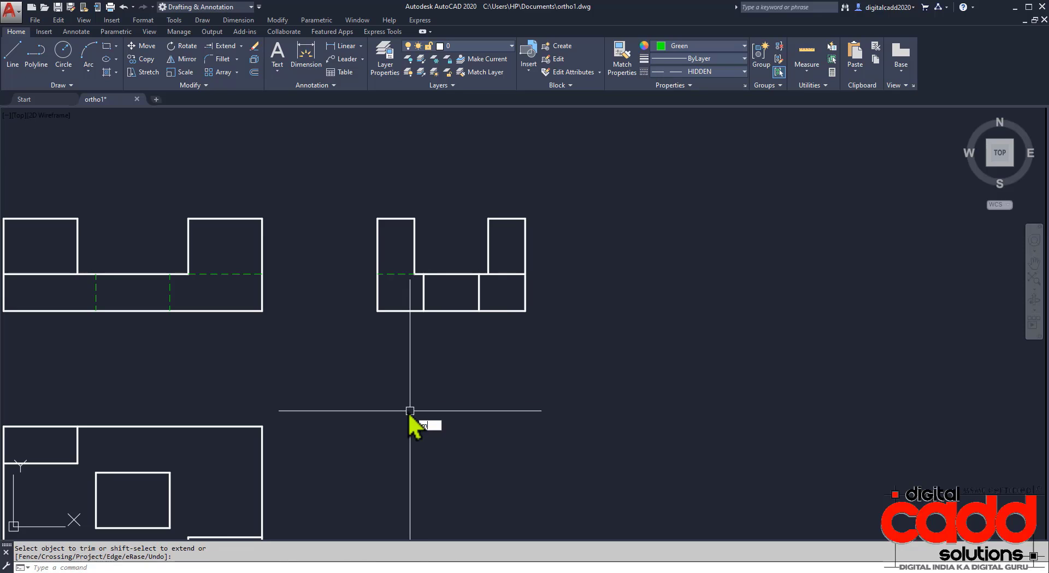
{"action": "key", "text": "Return"}
{"action": "left_click", "coordinate": [388, 272]}
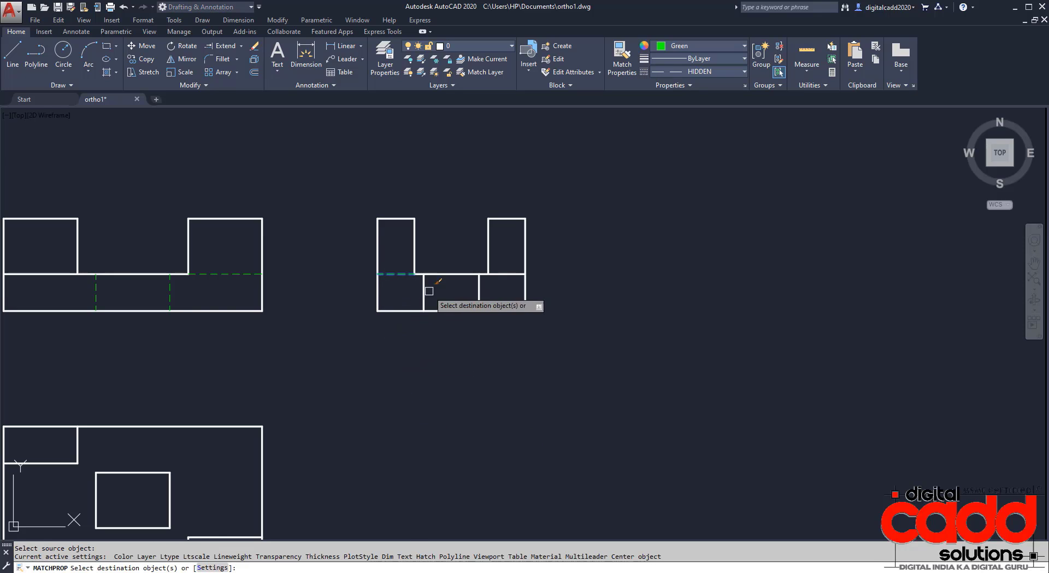
{"action": "left_click", "coordinate": [484, 300]}
{"action": "left_click", "coordinate": [409, 307]}
{"action": "scroll", "coordinate": [464, 361], "scroll_direction": "down", "scroll_amount": 3}
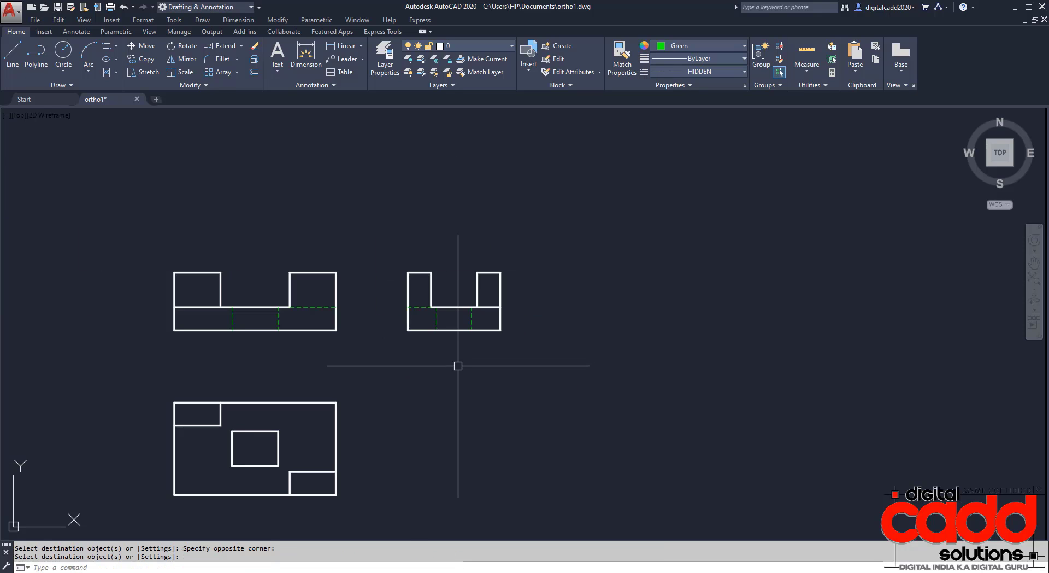
{"action": "middle_click_drag", "start_coordinate": [358, 459], "coordinate": [534, 424]}
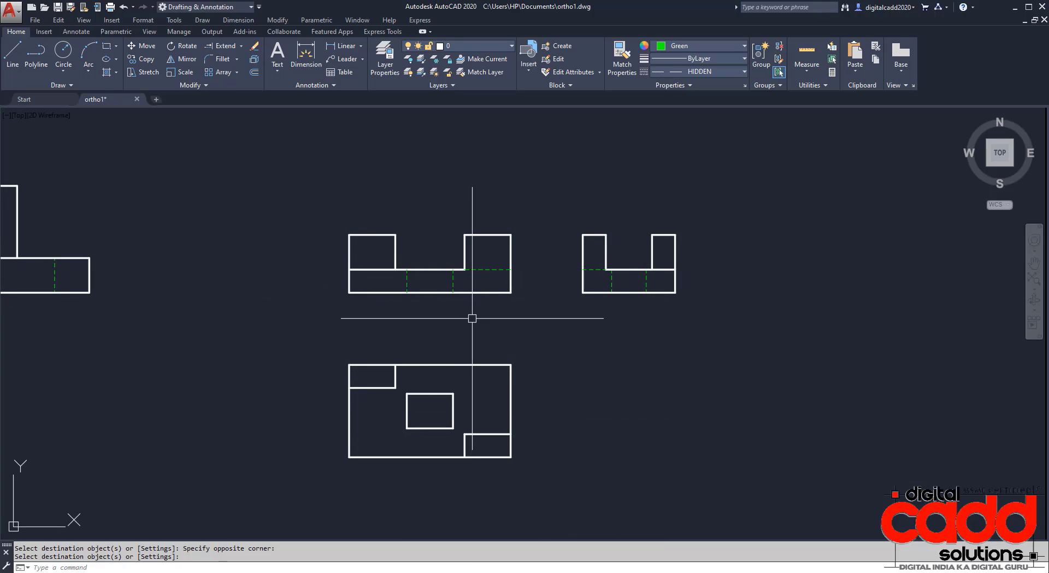
{"action": "scroll", "coordinate": [473, 321], "scroll_direction": "down", "scroll_amount": 2}
{"action": "mouse_move", "coordinate": [304, 375]}
{"action": "middle_mouse_down"}
{"action": "mouse_move", "coordinate": [426, 387]}
{"action": "mouse_move", "coordinate": [476, 374]}
{"action": "mouse_move", "coordinate": [308, 382]}
{"action": "middle_mouse_up"}
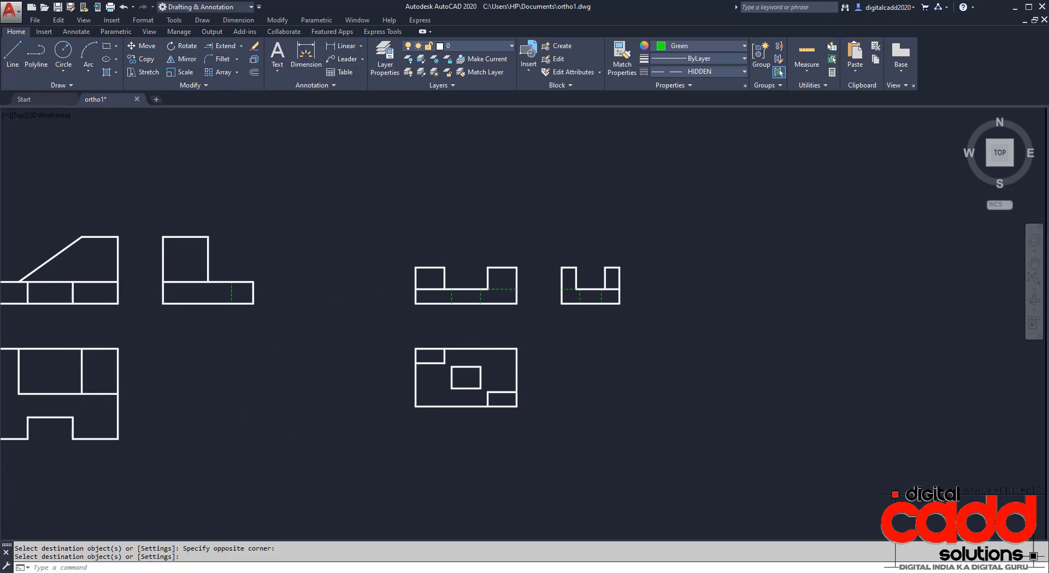
Step: Examine the finished front, top and side views of exercise 3 and their spacing from the exercise 1 views
{"action": "scroll", "coordinate": [536, 265], "scroll_direction": "up", "scroll_amount": 5}
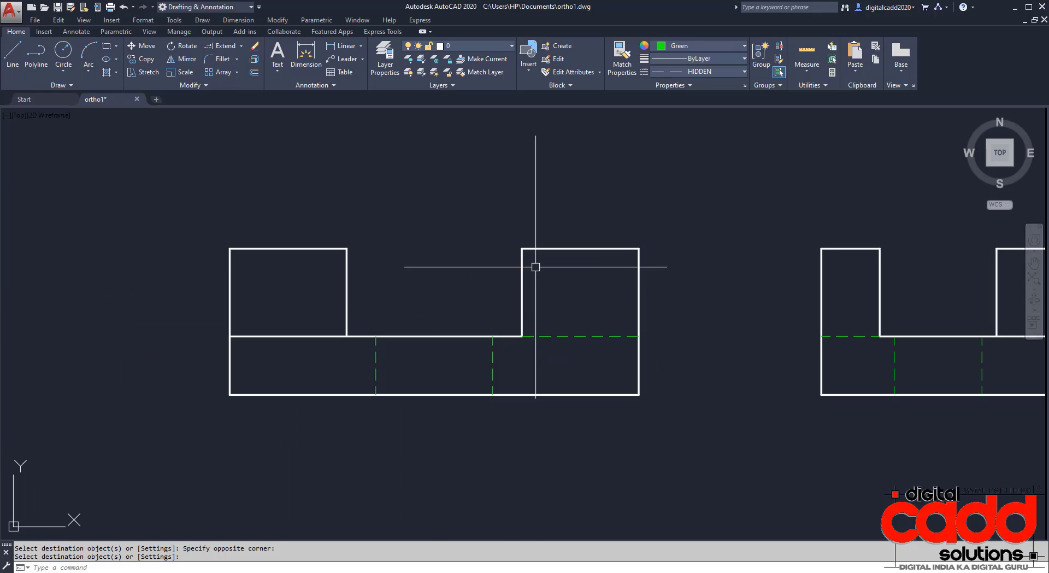
{"action": "scroll", "coordinate": [529, 370], "scroll_direction": "down", "scroll_amount": 2}
{"action": "mouse_move", "coordinate": [652, 376]}
{"action": "middle_mouse_down"}
{"action": "mouse_move", "coordinate": [644, 359]}
{"action": "mouse_move", "coordinate": [306, 273]}
{"action": "middle_mouse_up"}
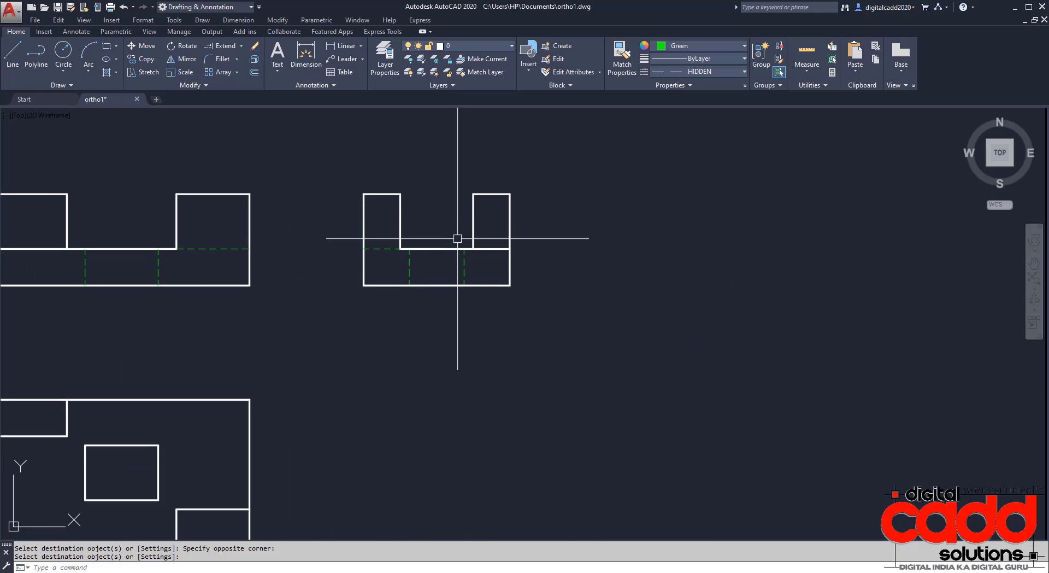
{"action": "middle_click_drag", "start_coordinate": [281, 367], "coordinate": [471, 331]}
{"action": "scroll", "coordinate": [471, 331], "scroll_direction": "down", "scroll_amount": 2}
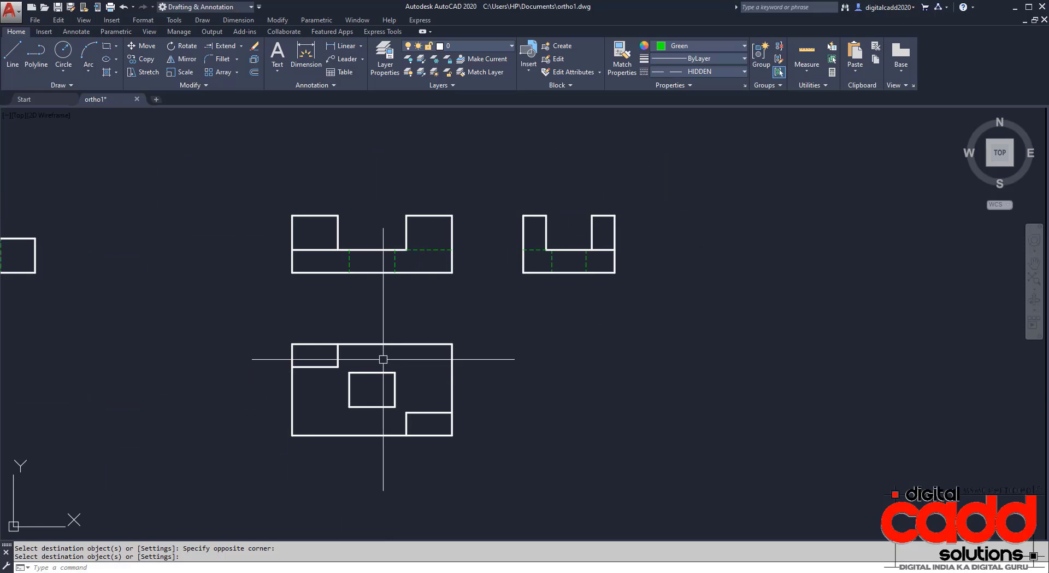
{"action": "mouse_move", "coordinate": [381, 359]}
{"action": "middle_mouse_down"}
{"action": "mouse_move", "coordinate": [688, 375]}
{"action": "mouse_move", "coordinate": [722, 394]}
{"action": "middle_mouse_up"}
{"action": "scroll", "coordinate": [530, 345], "scroll_direction": "down", "scroll_amount": 3}
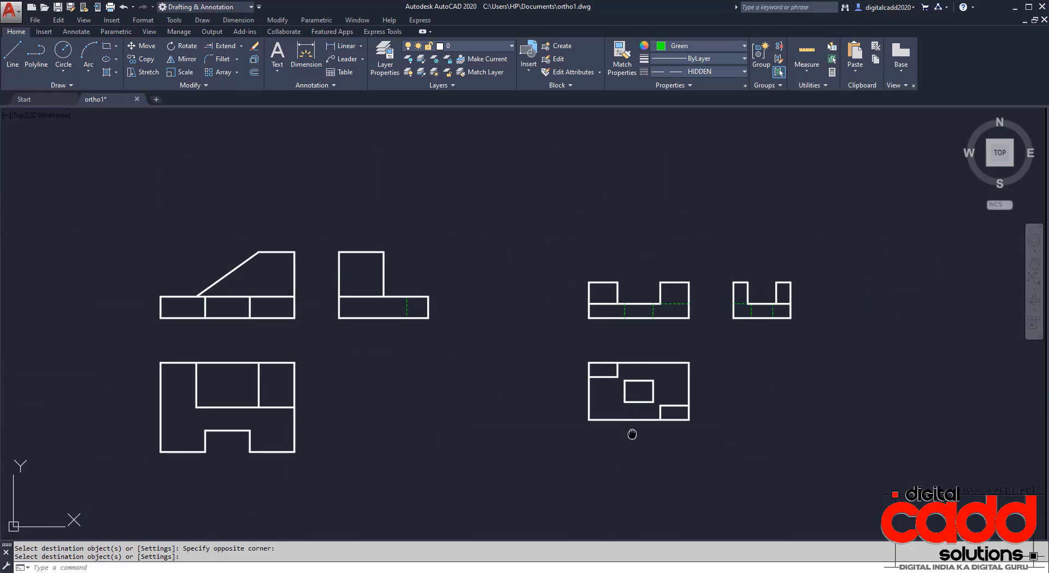
{"action": "middle_click_drag", "start_coordinate": [630, 433], "coordinate": [528, 408]}
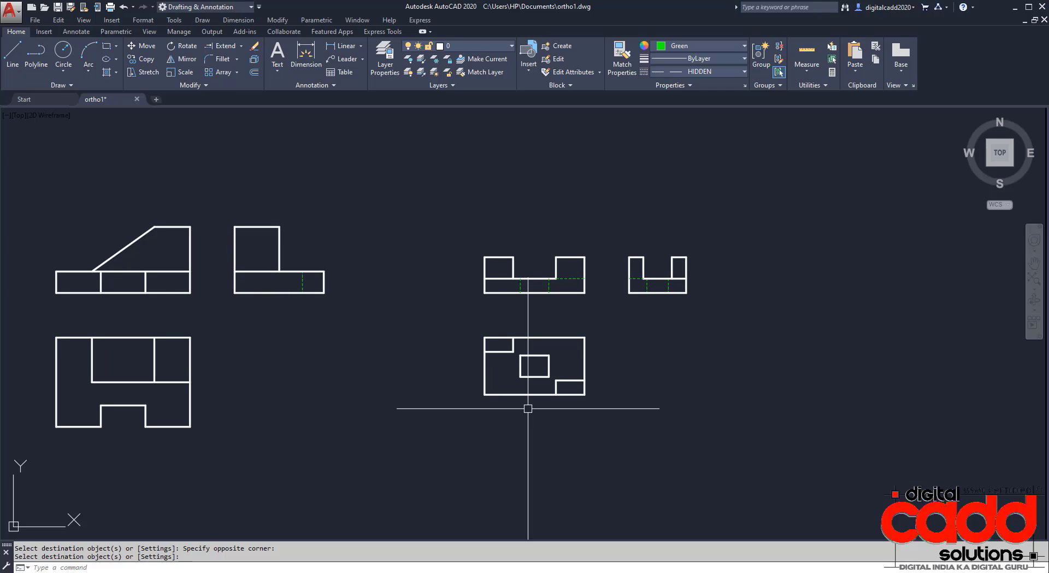
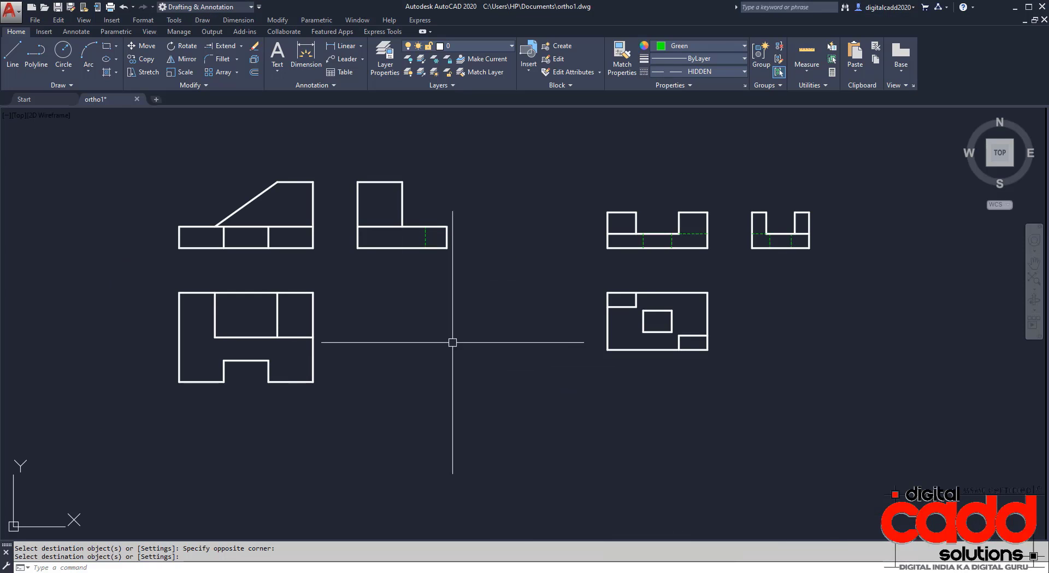
Step: Move all three exercise 3 views horizontally to the left, closer to the exercise 1 views
{"action": "mouse_move", "coordinate": [525, 323]}
{"action": "middle_mouse_down"}
{"action": "mouse_move", "coordinate": [405, 323]}
{"action": "mouse_move", "coordinate": [445, 336]}
{"action": "middle_mouse_up"}
{"action": "left_click", "coordinate": [484, 164]}
{"action": "left_click", "coordinate": [767, 404]}
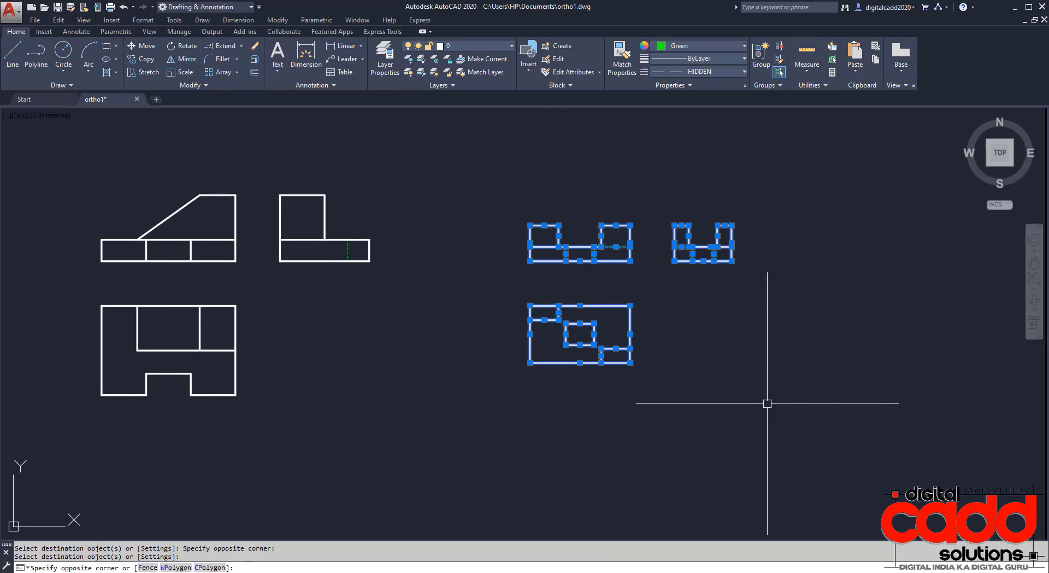
{"action": "key", "text": "Return"}
{"action": "left_click", "coordinate": [798, 414]}
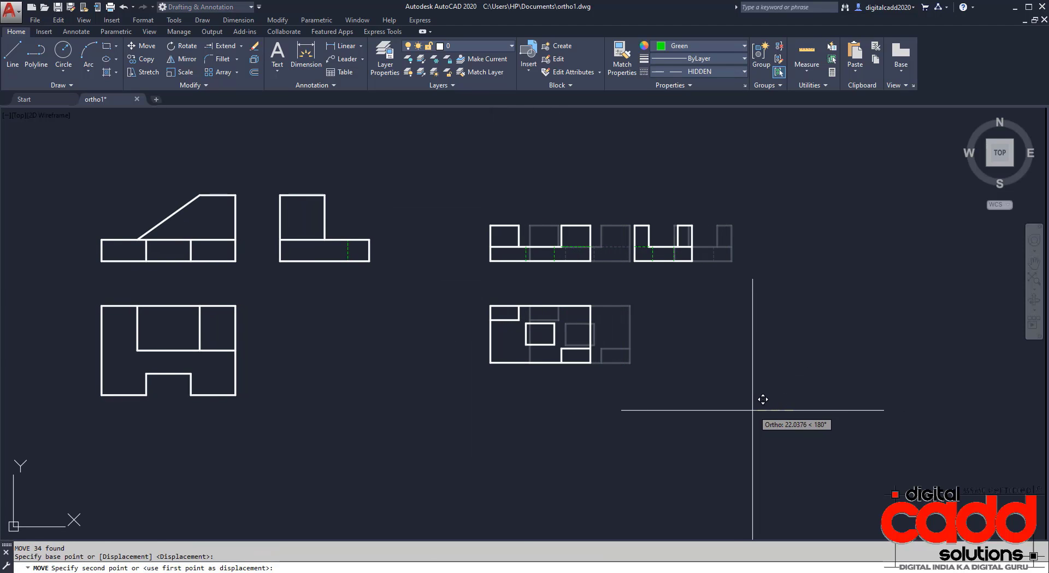
{"action": "left_click", "coordinate": [720, 420]}
Step: Load the BORDER2 linetype from acadiso.lin into the drawing
{"action": "middle_click_drag", "start_coordinate": [343, 405], "coordinate": [436, 447]}
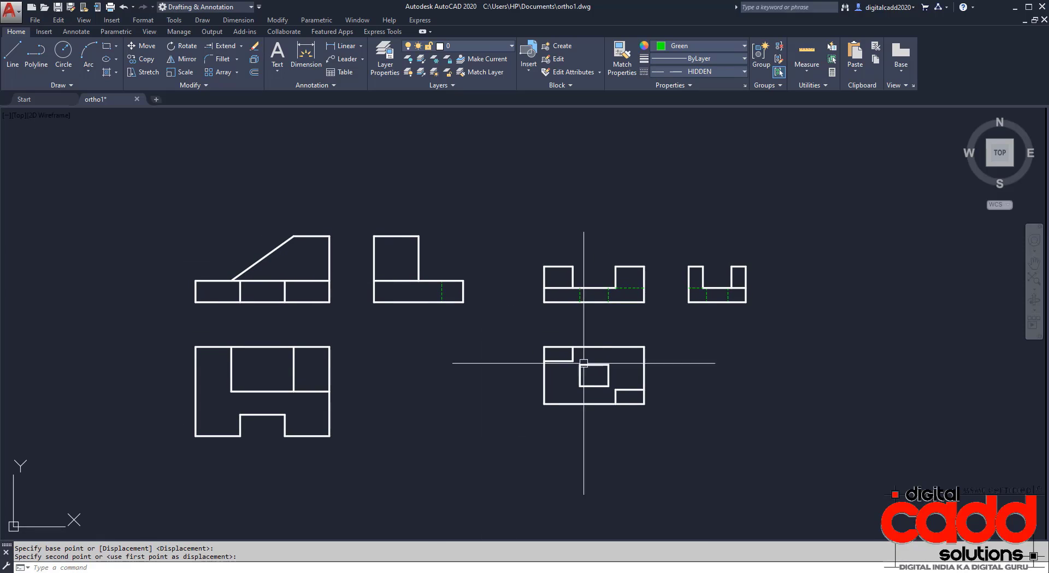
{"action": "left_click", "coordinate": [711, 73]}
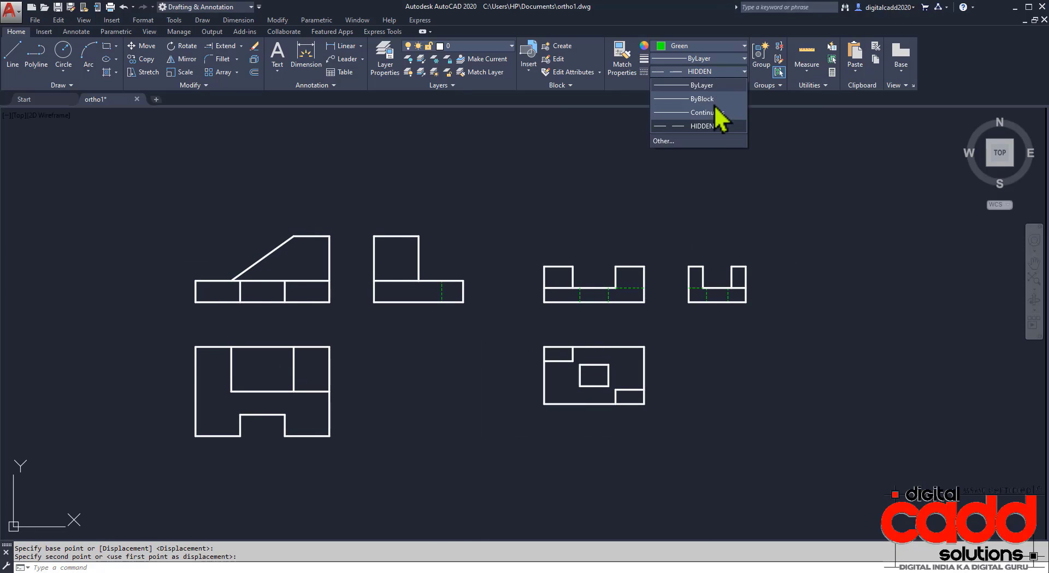
{"action": "left_click", "coordinate": [698, 144]}
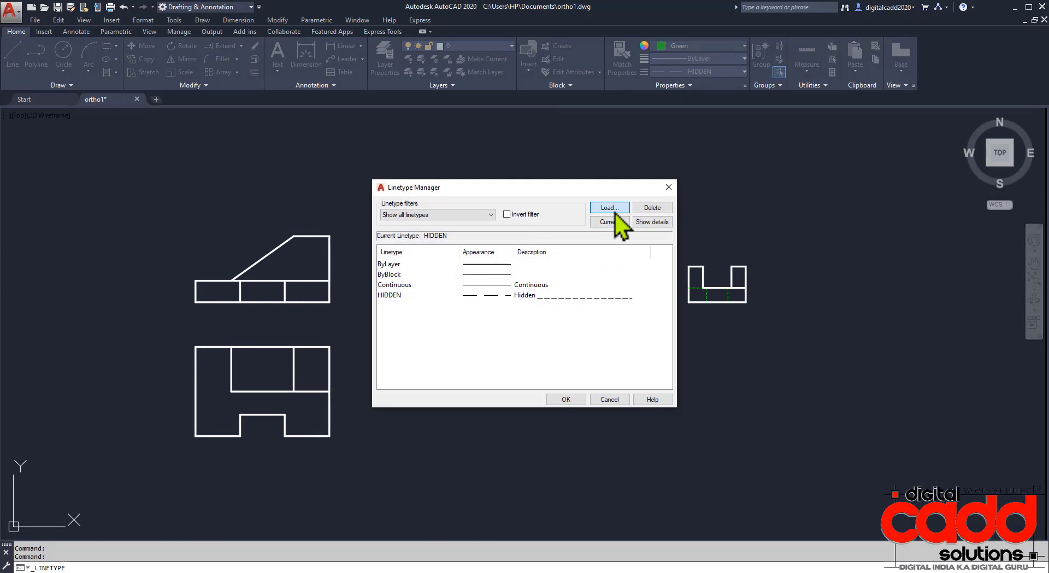
{"action": "left_click", "coordinate": [615, 212]}
{"action": "left_click", "coordinate": [451, 334]}
{"action": "key", "text": "b"}
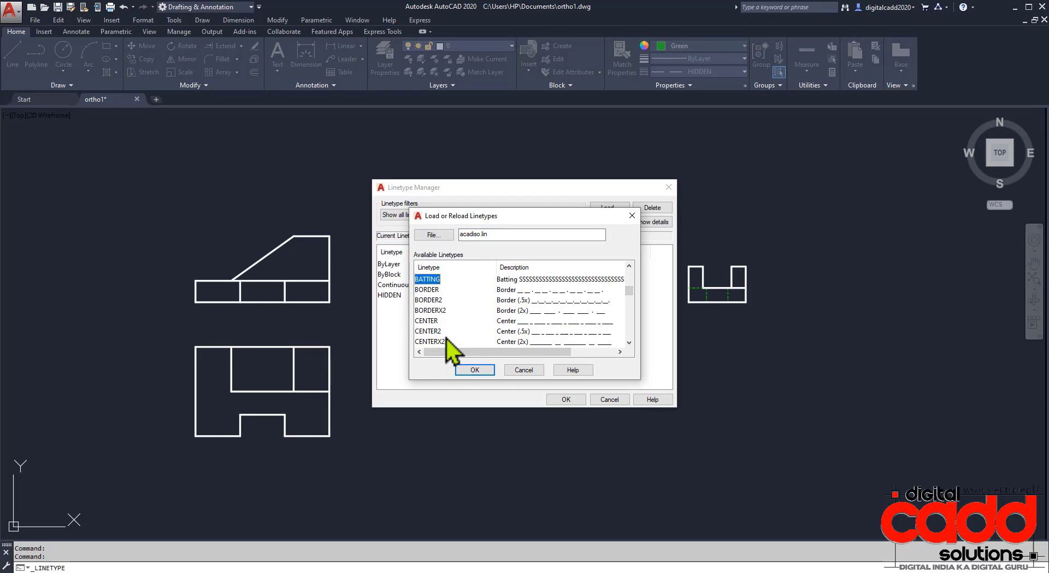
{"action": "key", "text": "Down"}
{"action": "key", "text": "Down"}
{"action": "left_click", "coordinate": [475, 372]}
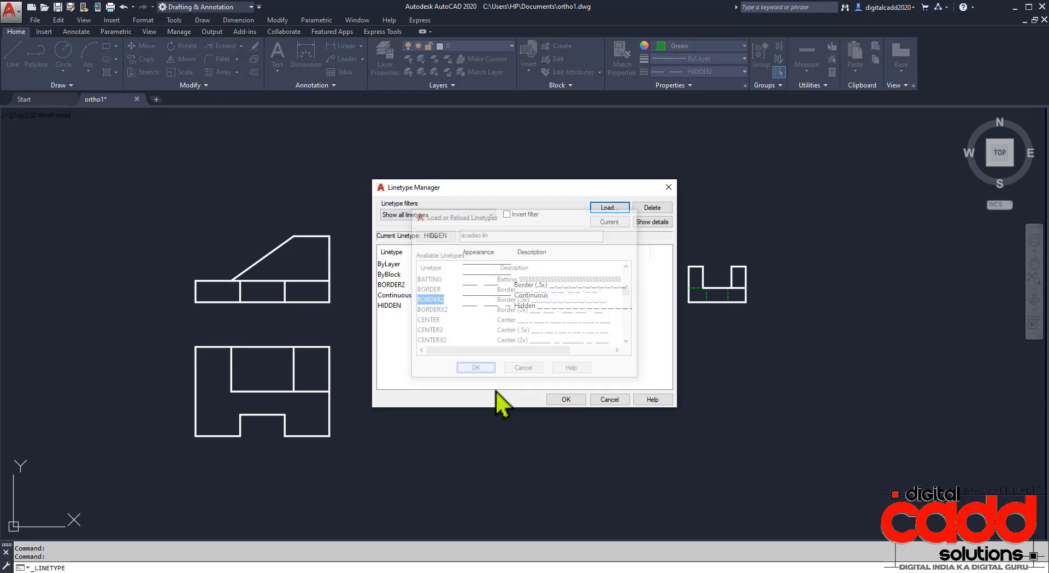
{"action": "left_click", "coordinate": [566, 400]}
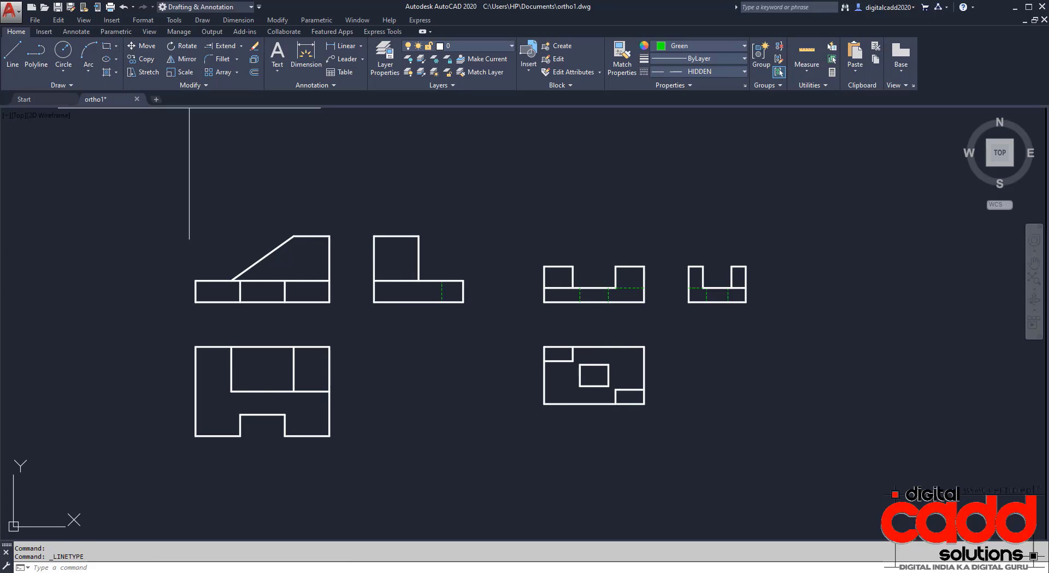
{"action": "left_click", "coordinate": [107, 46]}
{"action": "left_click", "coordinate": [156, 206]}
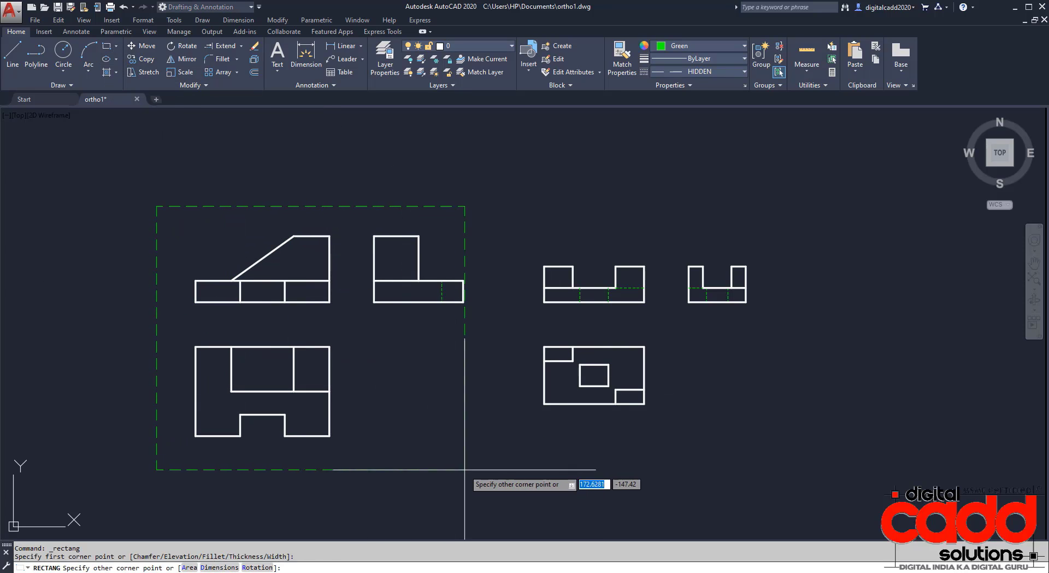
{"action": "key", "text": "Escape"}
Step: Make BORDER2 the current linetype and draw a border rectangle enclosing the three exercise 1 views
{"action": "left_click", "coordinate": [710, 71]}
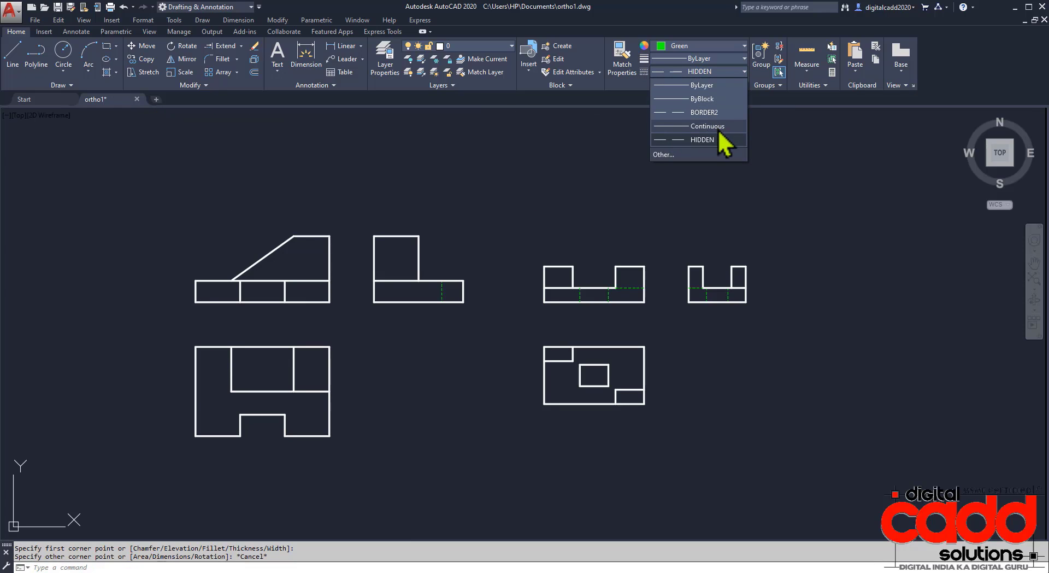
{"action": "left_click", "coordinate": [704, 112]}
{"action": "left_click", "coordinate": [108, 48]}
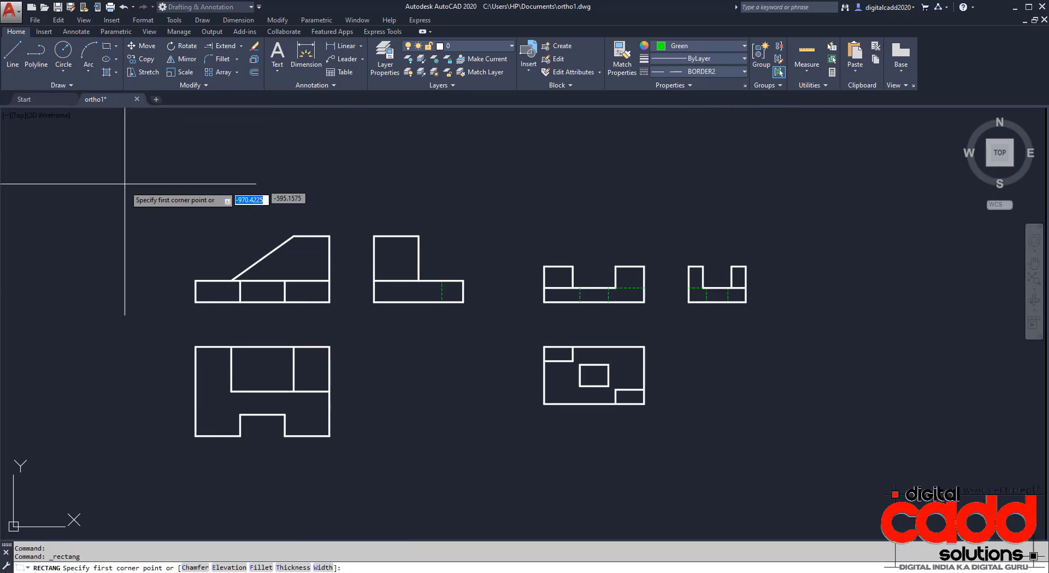
{"action": "left_click", "coordinate": [135, 206]}
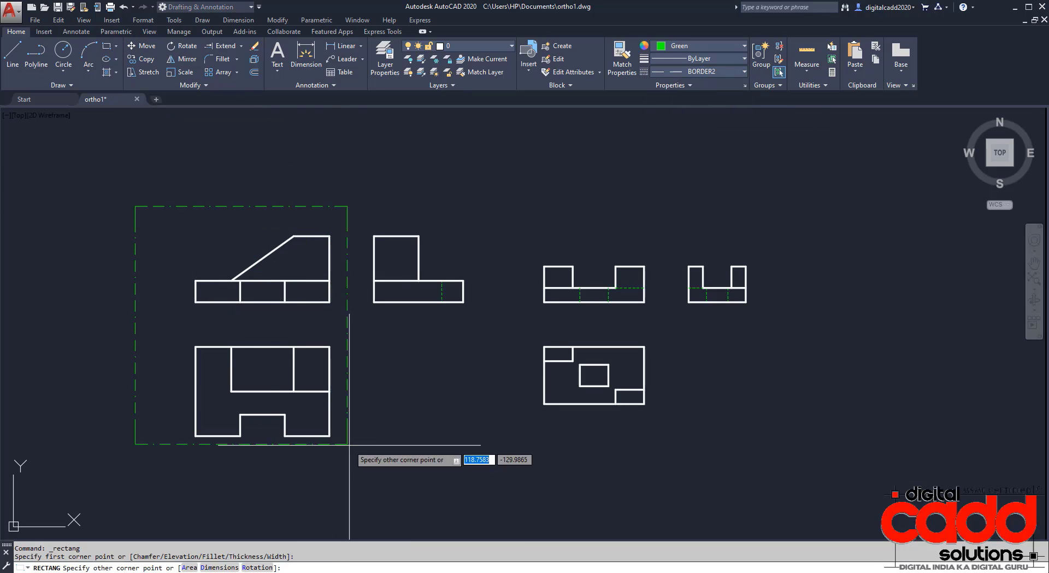
{"action": "left_click", "coordinate": [491, 471]}
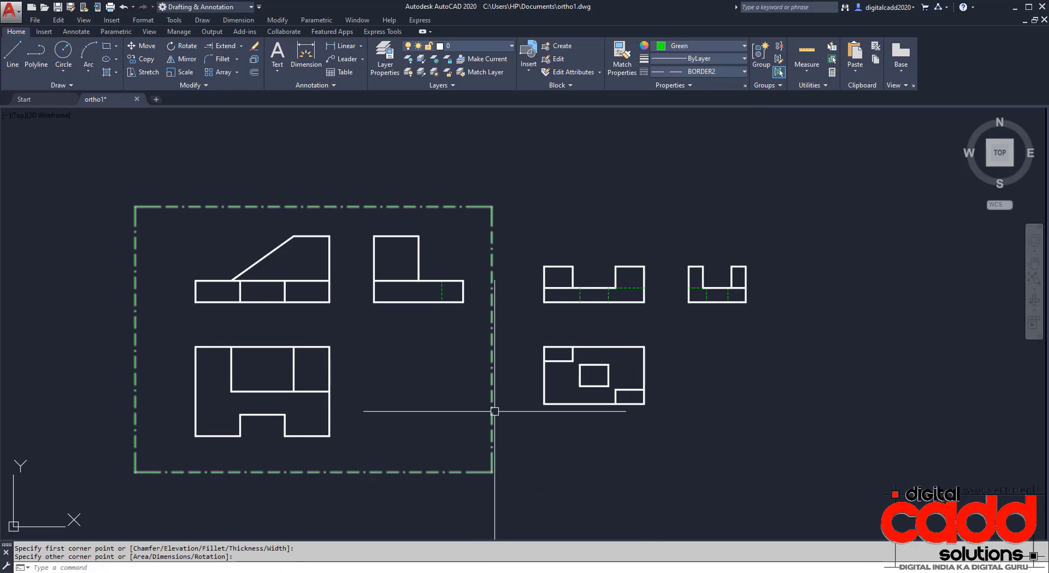
Step: Copy the border rectangle from its lower-left corner to its lower-right corner, framing the exercise 3 views
{"action": "left_click", "coordinate": [491, 435]}
{"action": "type", "text": "co"}
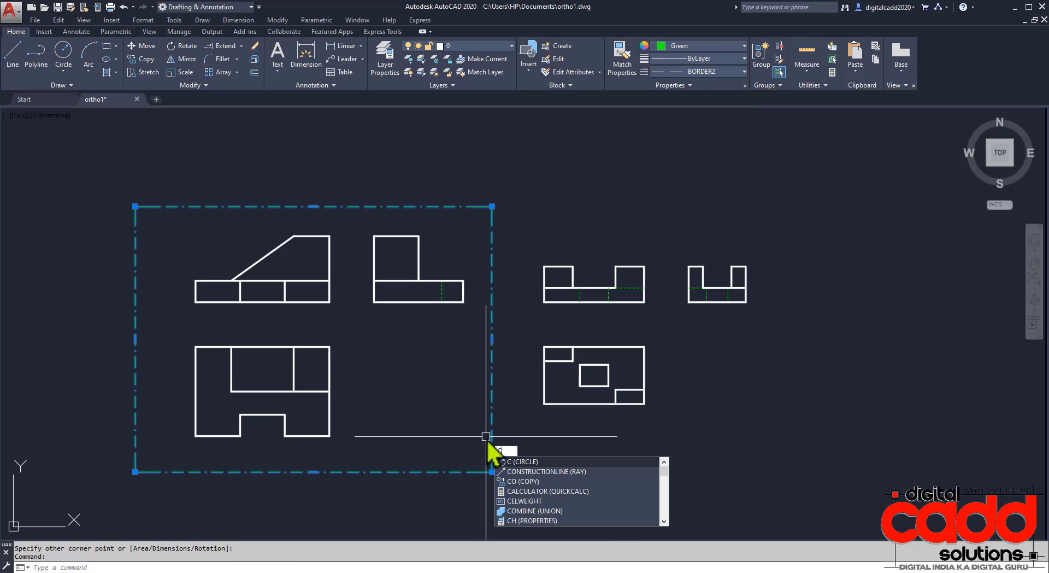
{"action": "key", "text": "Return"}
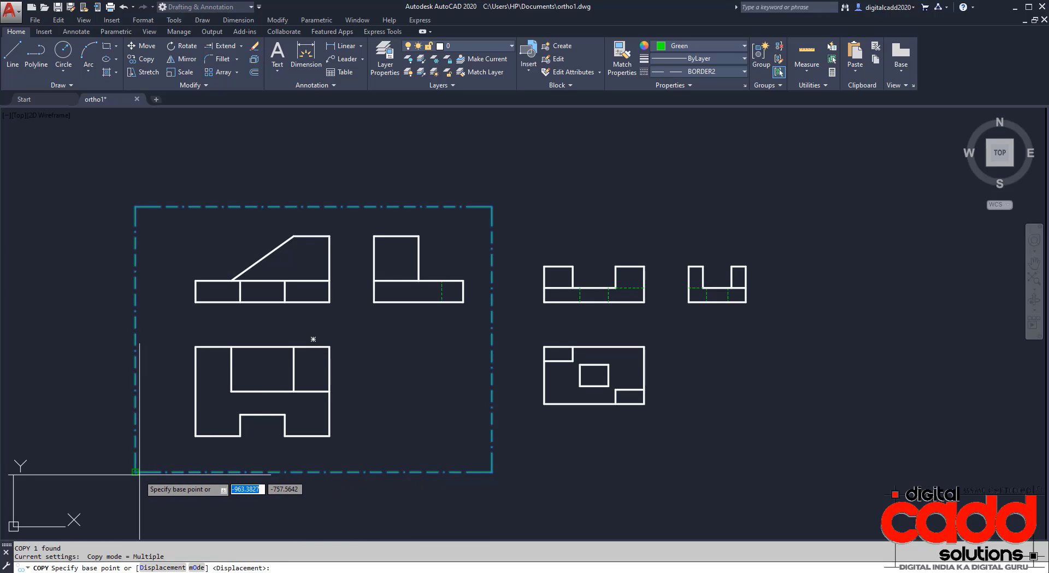
{"action": "left_click", "coordinate": [135, 471]}
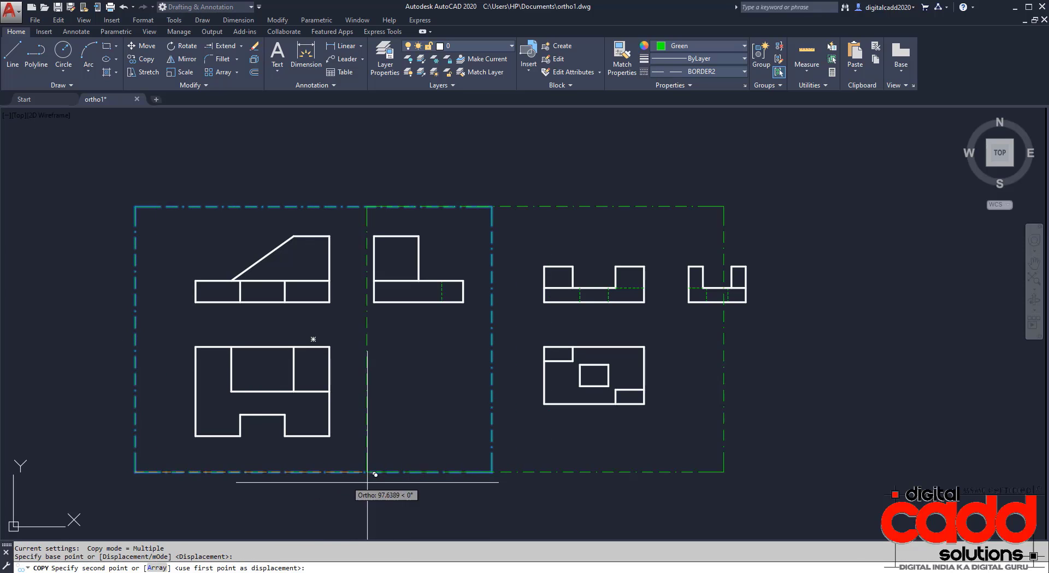
{"action": "left_click", "coordinate": [492, 471]}
{"action": "key", "text": "Return"}
{"action": "middle_click_drag", "start_coordinate": [576, 453], "coordinate": [503, 421]}
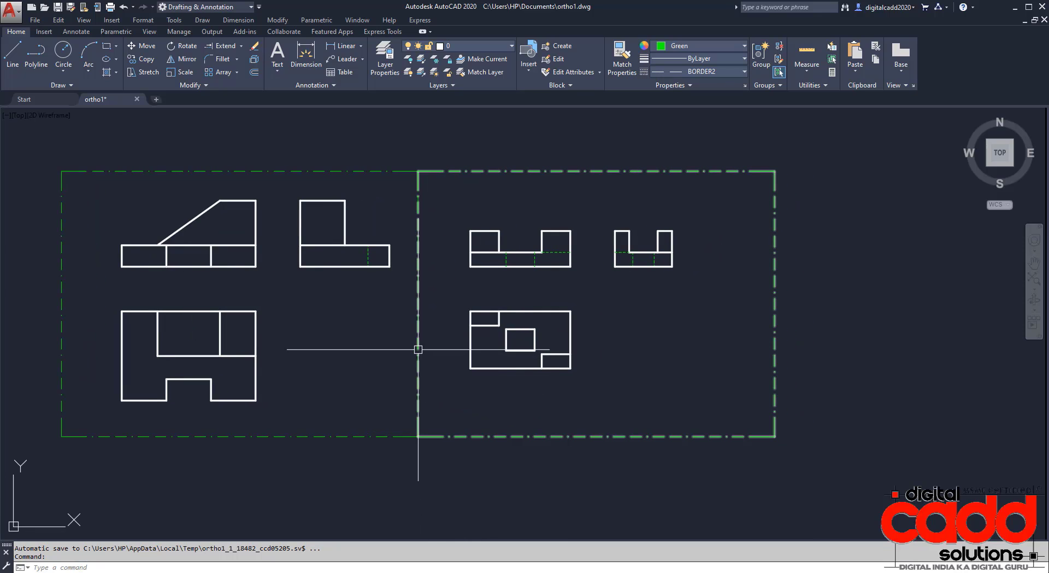
Step: Trim the overlapping duplicate edge shared by the two adjoining border rectangles
{"action": "type", "text": "tr"}
{"action": "key", "text": "Return"}
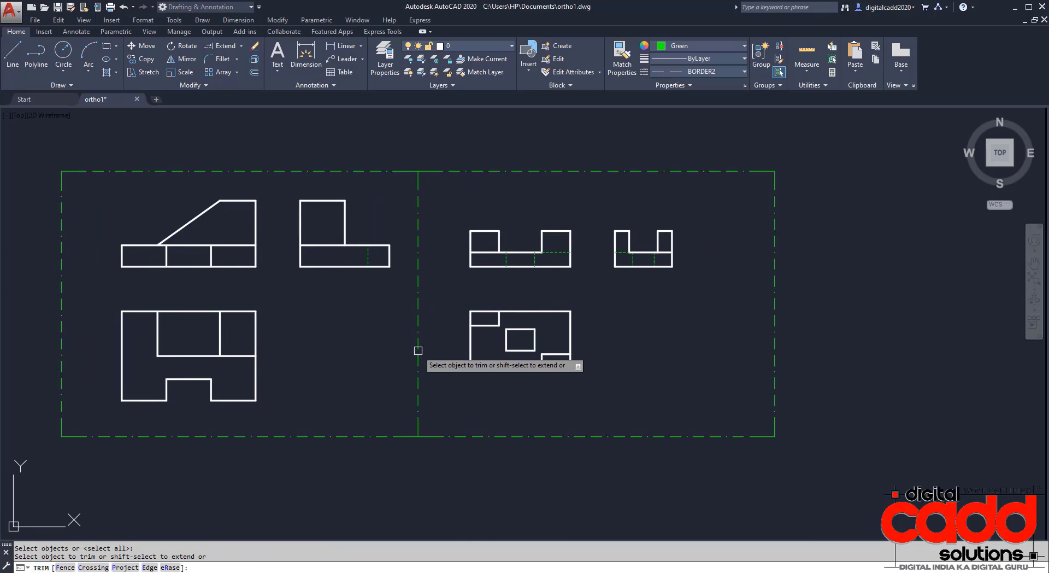
{"action": "scroll", "coordinate": [422, 323], "scroll_direction": "down", "scroll_amount": 2}
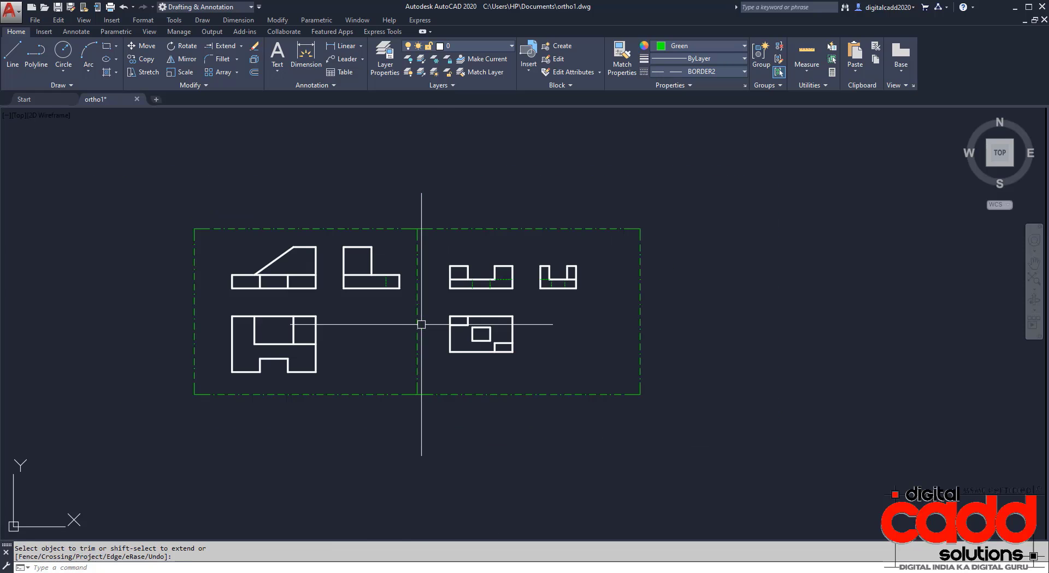
{"action": "middle_click_drag", "start_coordinate": [485, 398], "coordinate": [445, 356]}
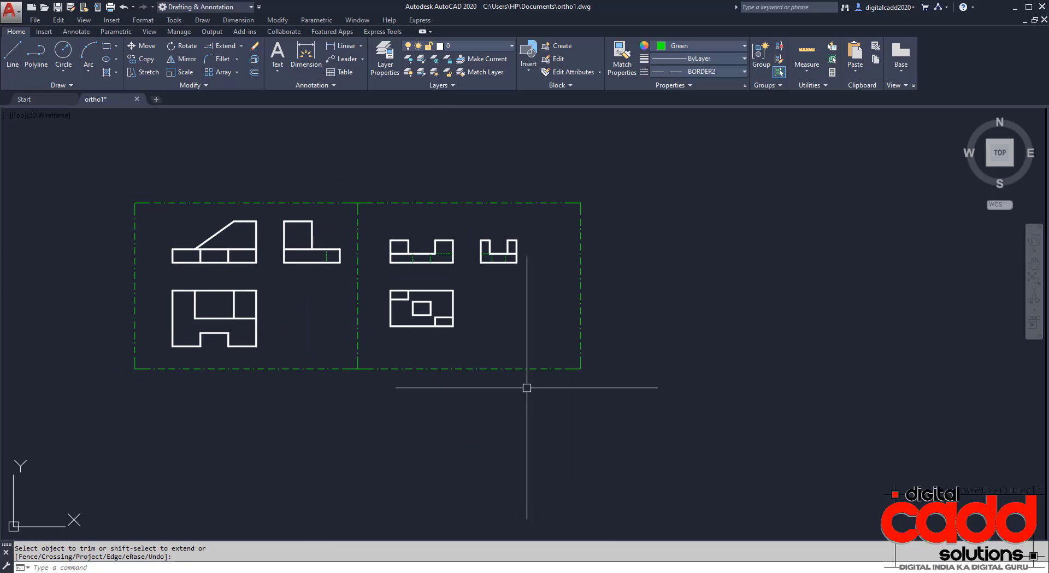
{"action": "middle_click_drag", "start_coordinate": [457, 439], "coordinate": [436, 439]}
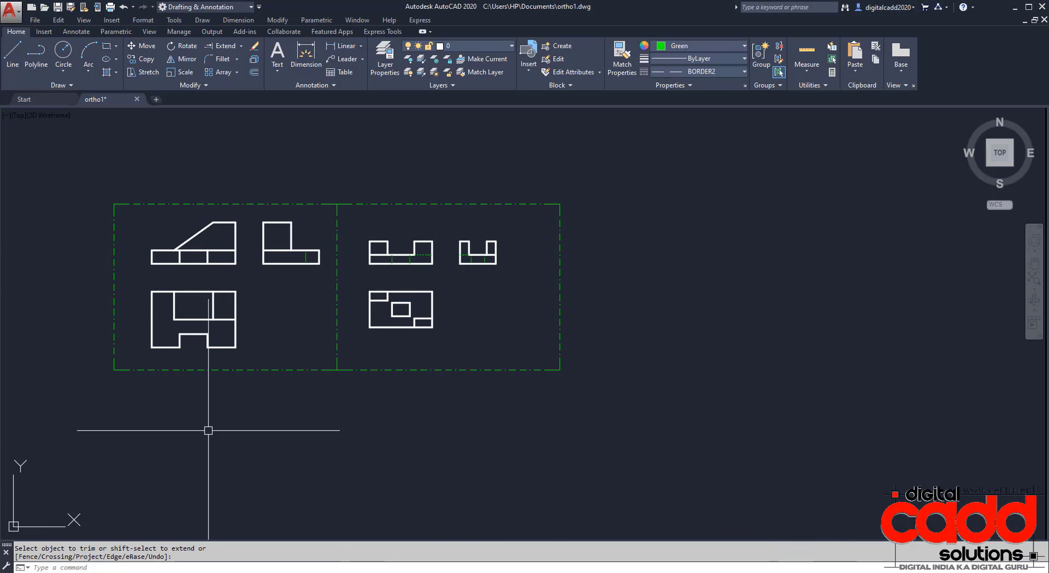
Step: Switch to the exercise PDF in the browser, look through the sketches on page 2, and return to the drawing in AutoCAD
{"action": "key", "text": "alt+Tab"}
{"action": "key", "text": "Tab"}
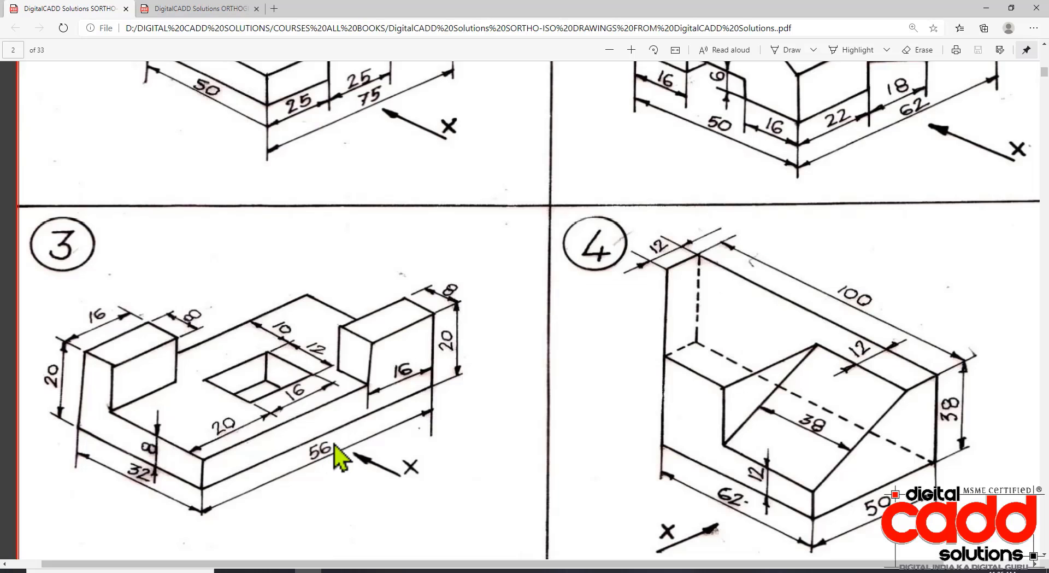
{"action": "scroll", "coordinate": [429, 405], "scroll_direction": "down", "scroll_amount": 5}
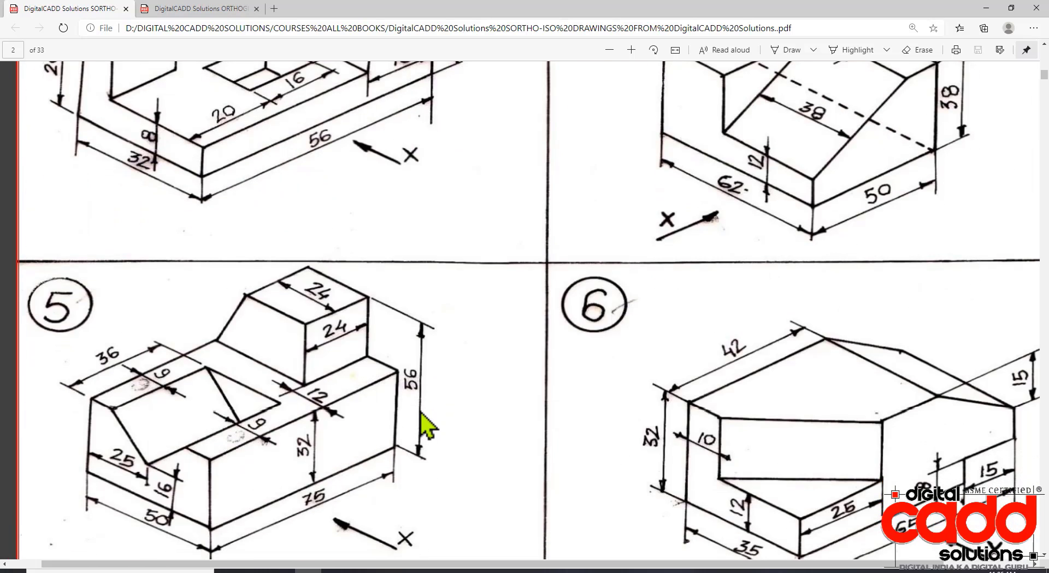
{"action": "scroll", "coordinate": [383, 394], "scroll_direction": "down", "scroll_amount": 2}
{"action": "scroll", "coordinate": [691, 328], "scroll_direction": "up", "scroll_amount": 10}
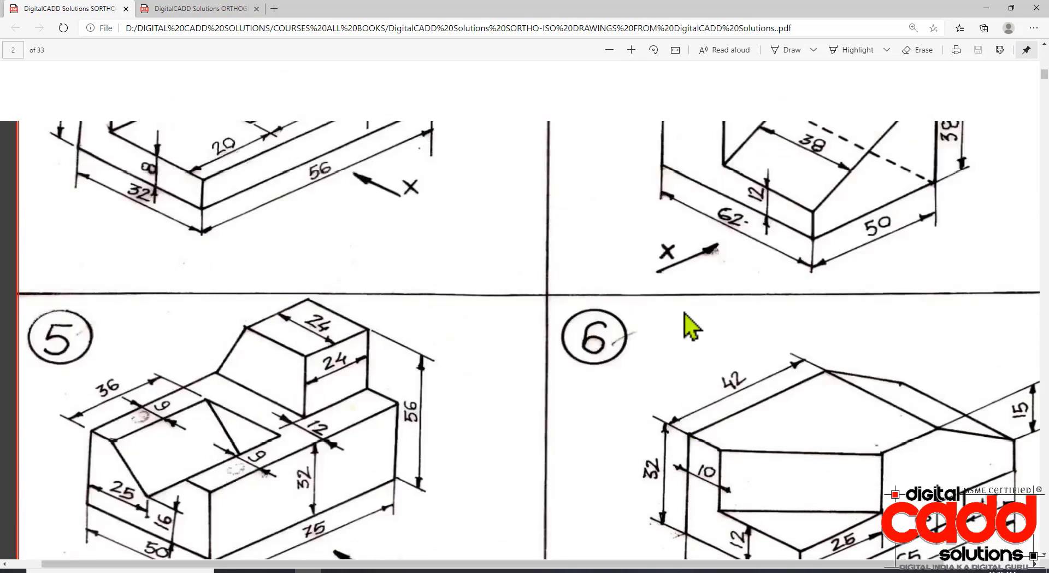
{"action": "scroll", "coordinate": [873, 381], "scroll_direction": "down", "scroll_amount": 10}
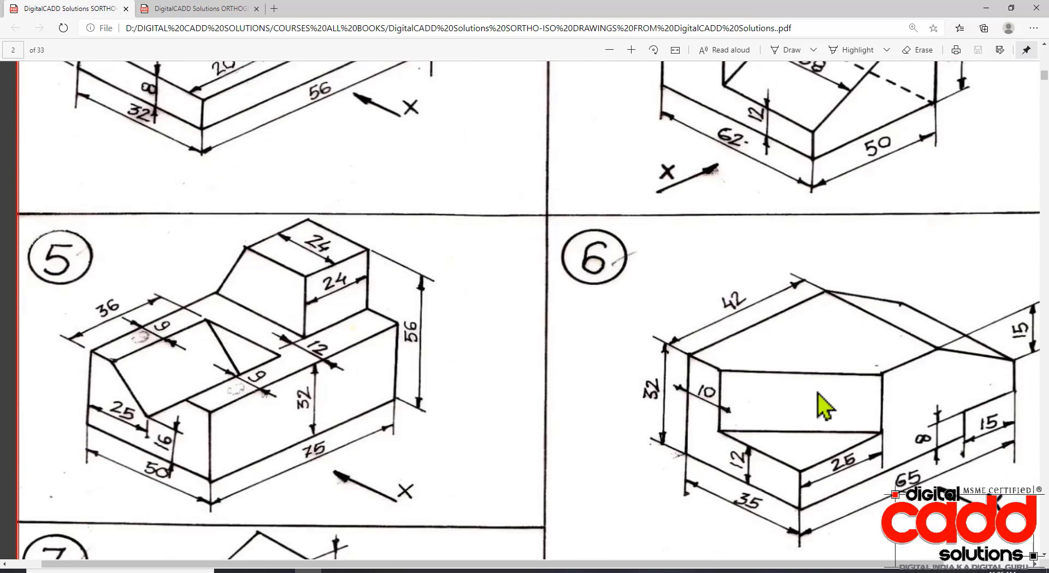
{"action": "scroll", "coordinate": [312, 325], "scroll_direction": "up", "scroll_amount": 6}
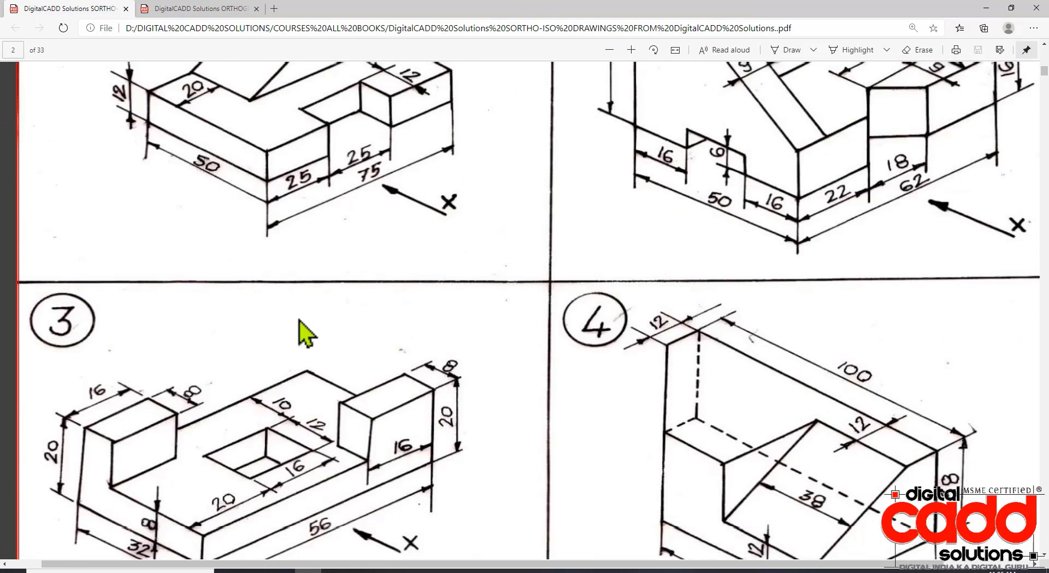
{"action": "scroll", "coordinate": [304, 330], "scroll_direction": "down", "scroll_amount": 7}
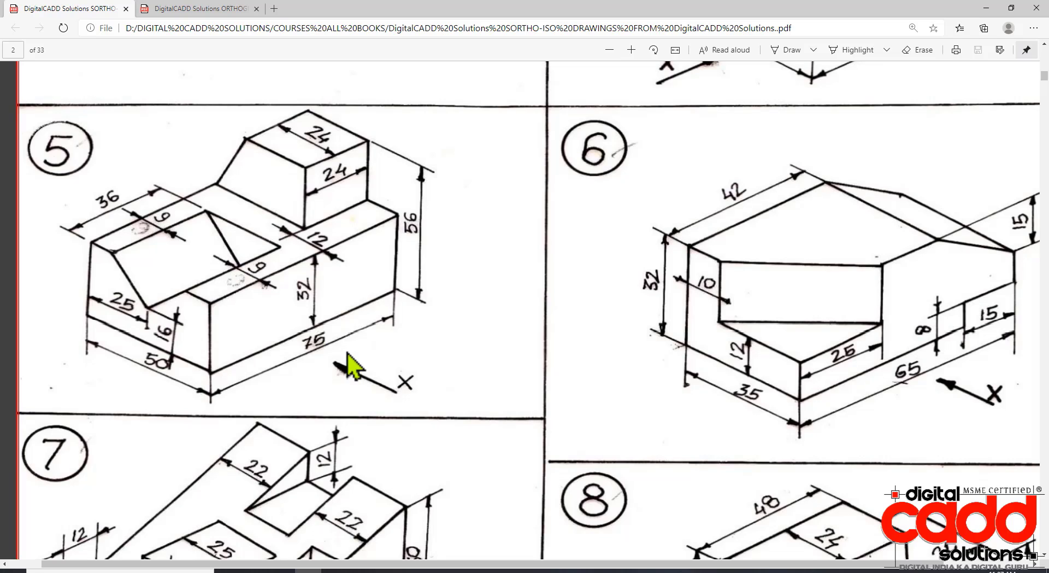
{"action": "scroll", "coordinate": [420, 309], "scroll_direction": "up", "scroll_amount": 2}
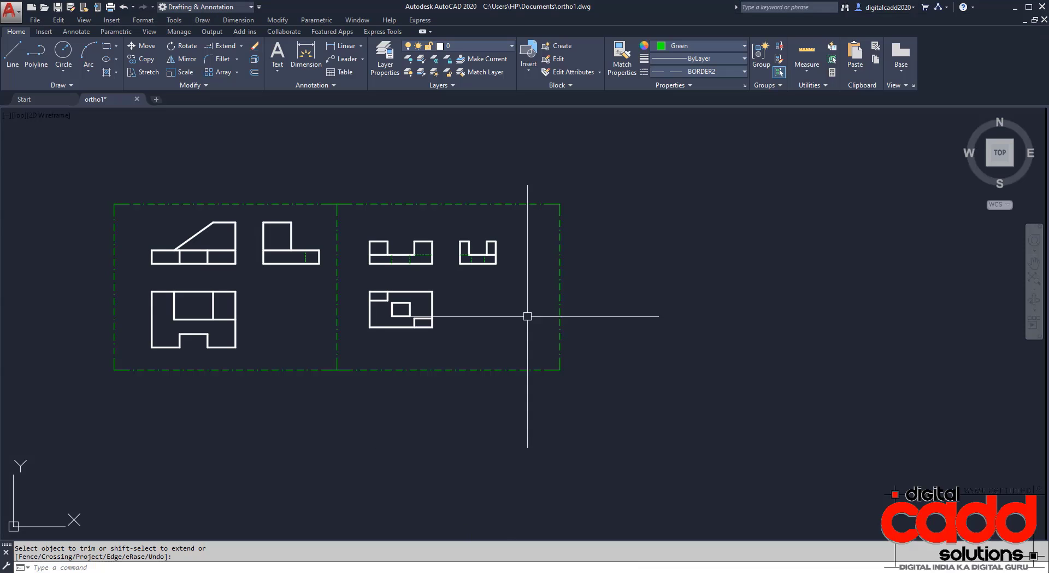
{"action": "mouse_move", "coordinate": [661, 305]}
{"action": "middle_mouse_down"}
{"action": "mouse_move", "coordinate": [605, 326]}
{"action": "mouse_move", "coordinate": [494, 291]}
{"action": "middle_mouse_up"}
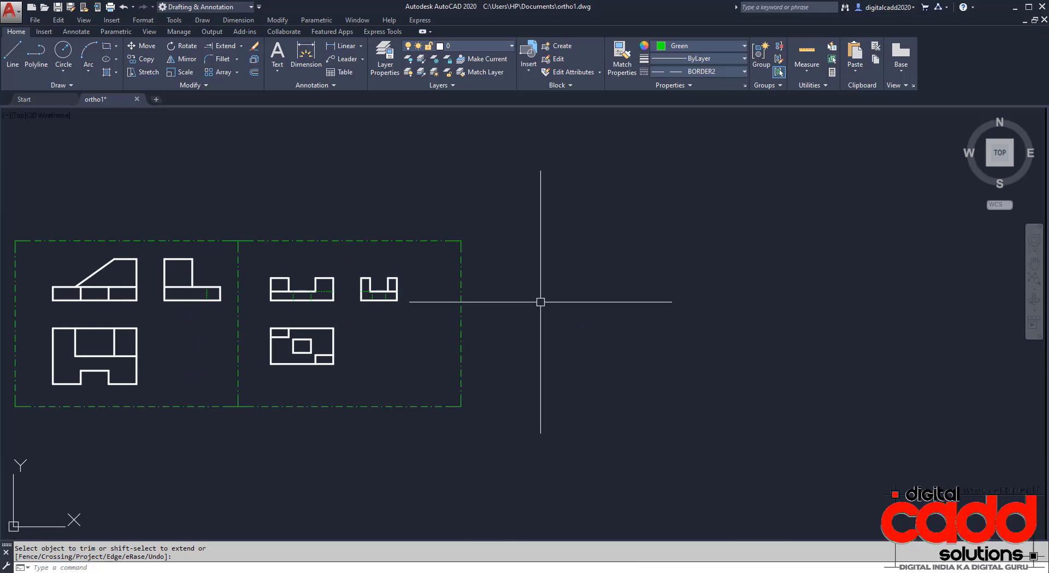
Step: Set the current color to ByLayer, the lineweight to 0.30 mm and the linetype to ByLayer
{"action": "left_click", "coordinate": [700, 44]}
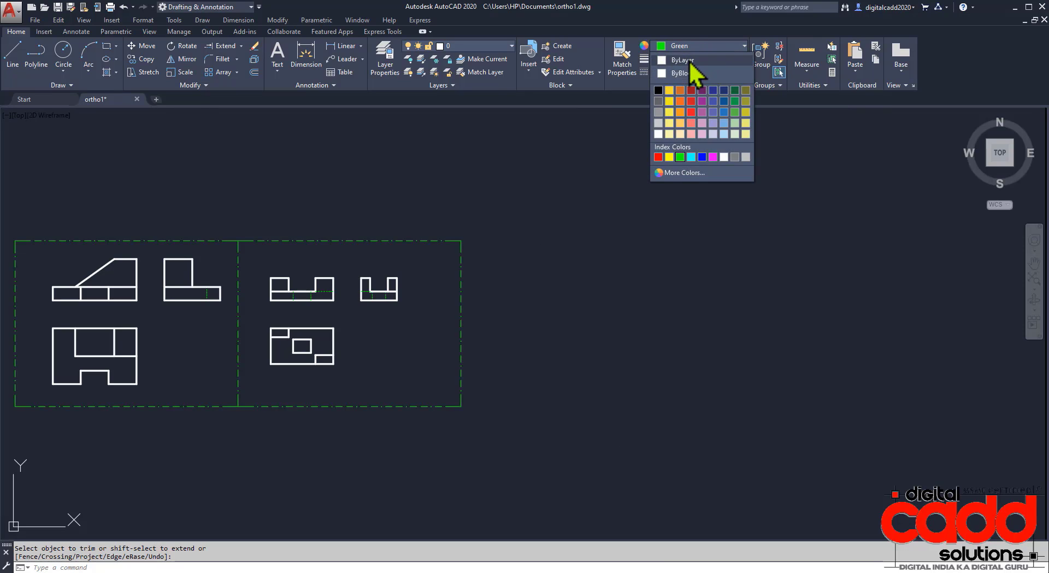
{"action": "left_click", "coordinate": [700, 60]}
{"action": "left_click", "coordinate": [705, 58]}
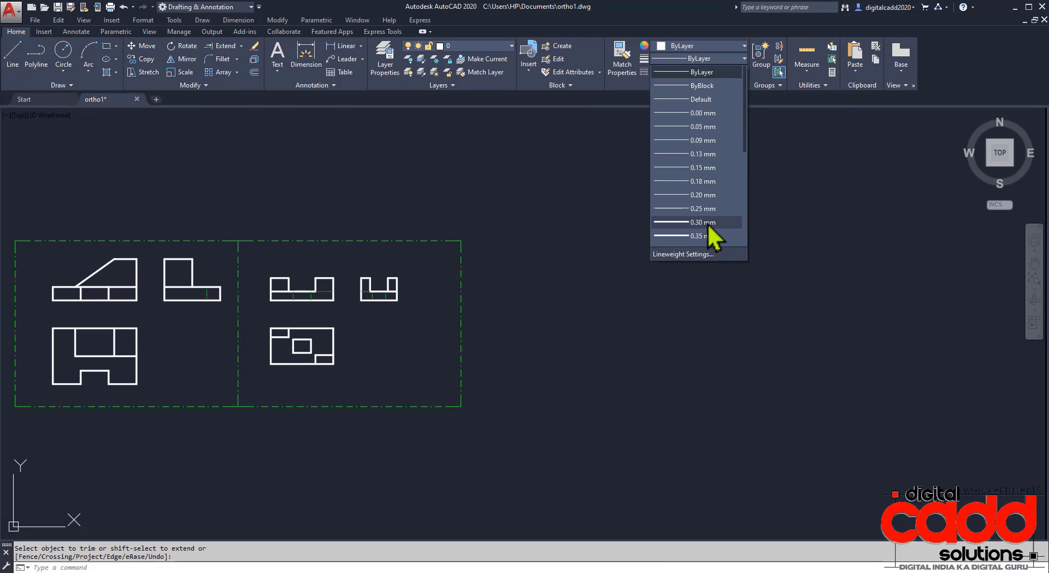
{"action": "left_click", "coordinate": [708, 233]}
{"action": "left_click", "coordinate": [718, 73]}
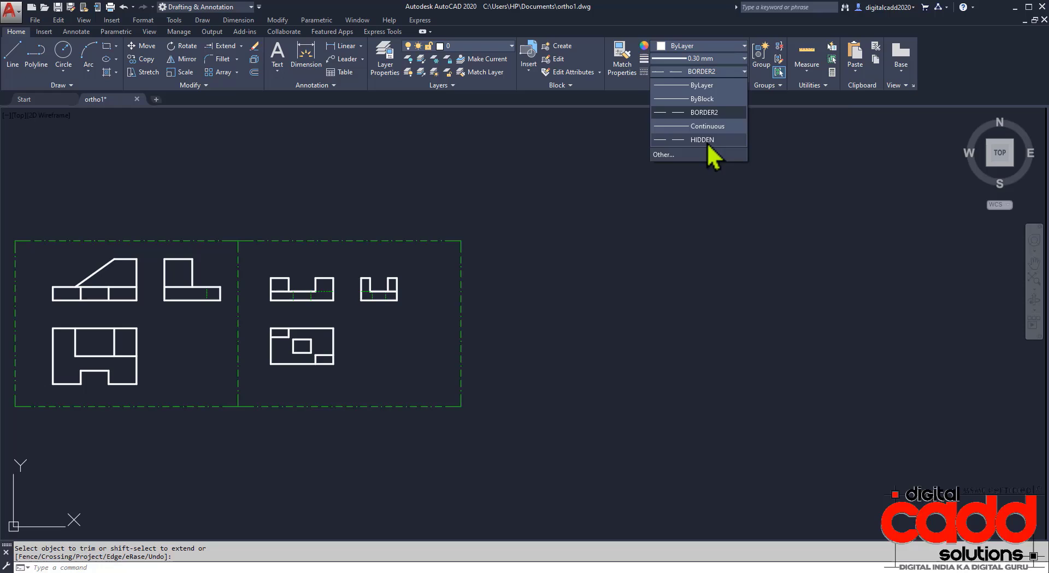
{"action": "left_click", "coordinate": [707, 82]}
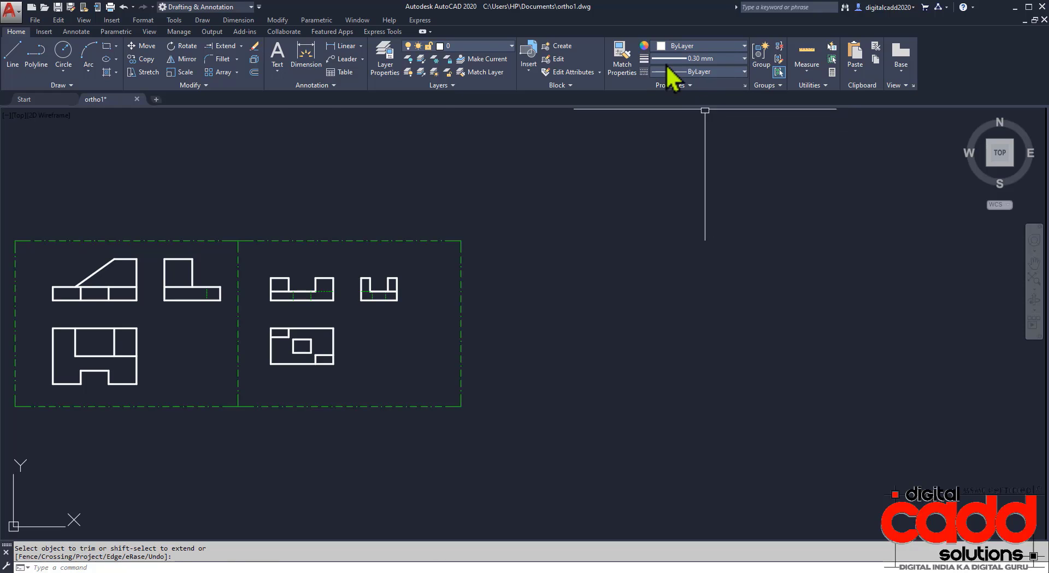
Step: Draw a 75 by 56 rectangle beside the bordered views as the front view outline, checking exercise 5 in the browser PDF
{"action": "left_click", "coordinate": [107, 46]}
{"action": "left_click", "coordinate": [553, 300]}
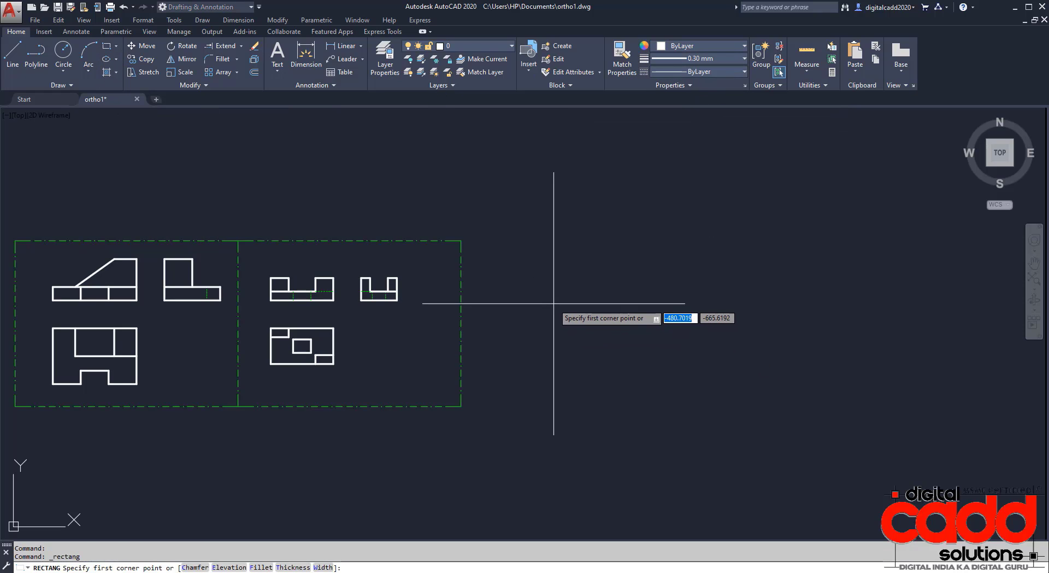
{"action": "key", "text": "alt+Tab"}
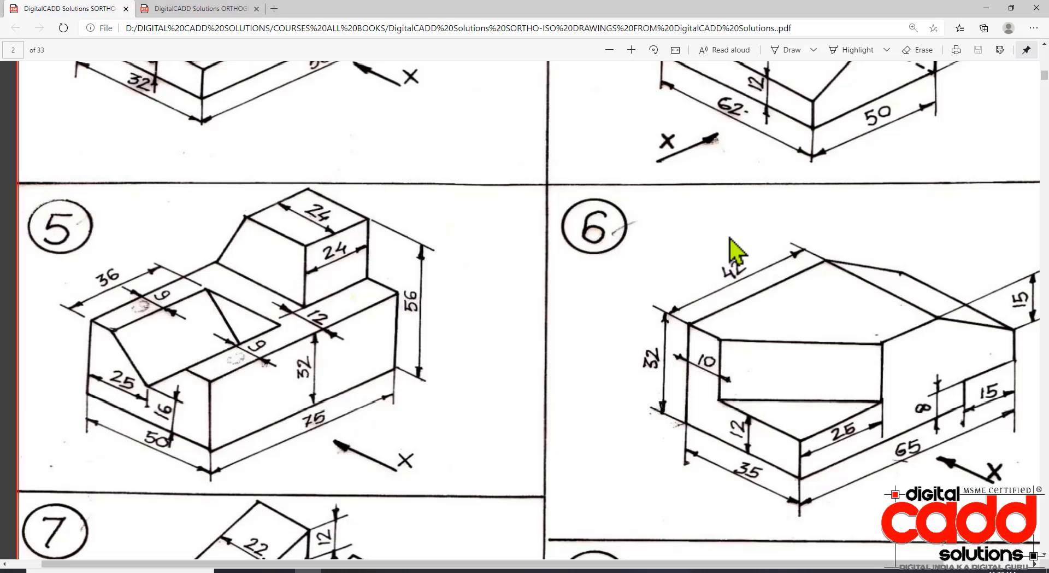
{"action": "key", "text": "alt+Tab"}
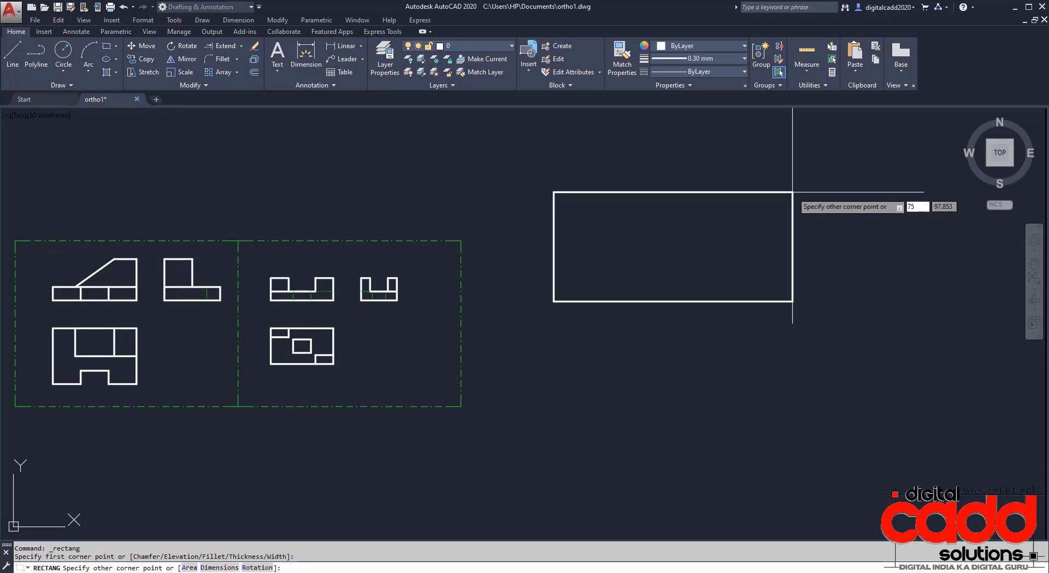
{"action": "type", "text": "75"}
{"action": "key", "text": "Tab"}
{"action": "type", "text": "56"}
{"action": "key", "text": "Return"}
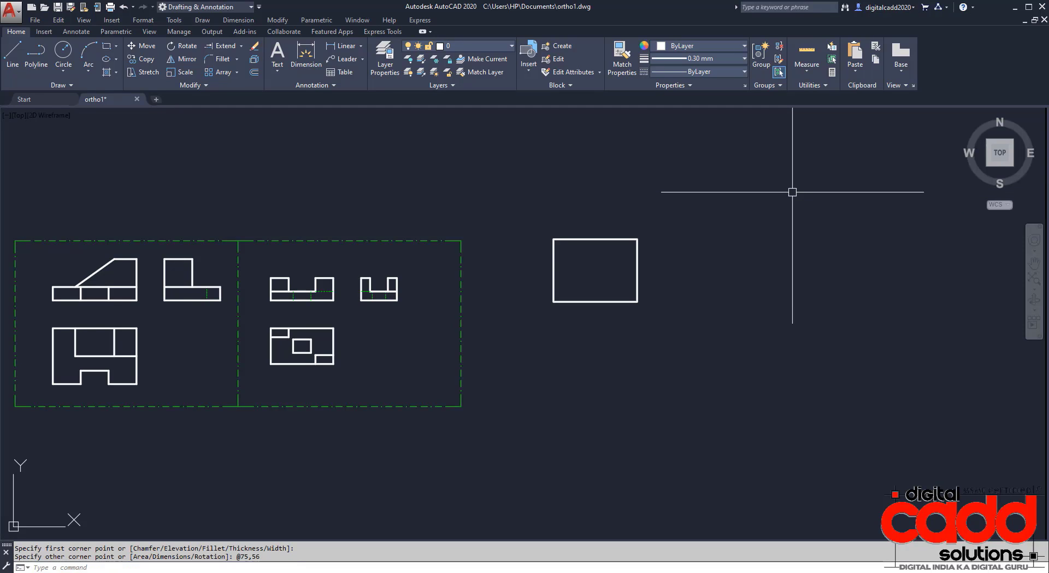
Step: Explode the exercise 5 front view rectangle into separate lines
{"action": "scroll", "coordinate": [634, 273], "scroll_direction": "up", "scroll_amount": 3}
{"action": "left_click", "coordinate": [682, 244]}
{"action": "left_click", "coordinate": [510, 299]}
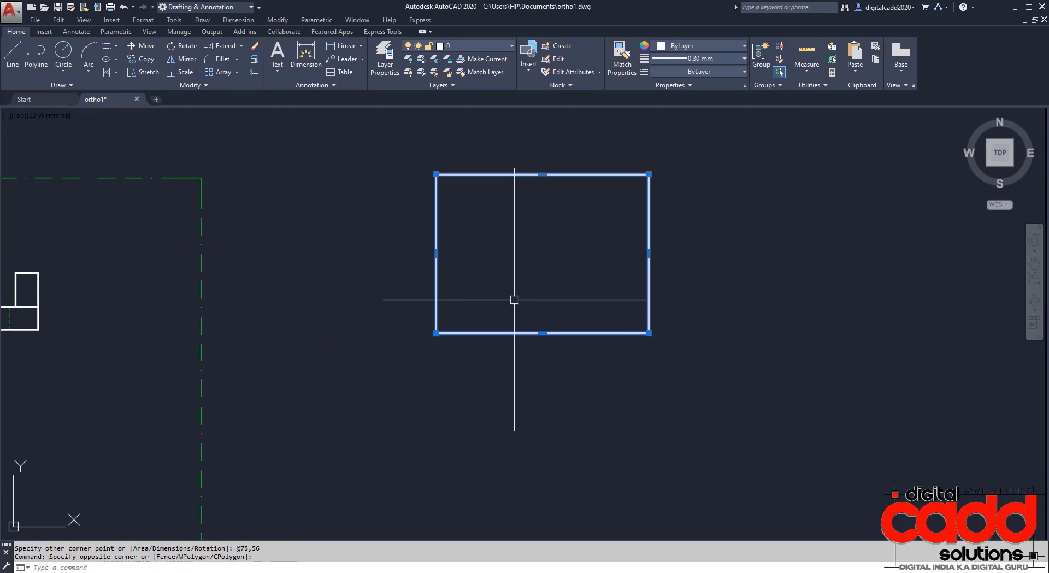
{"action": "key", "text": "Return"}
{"action": "middle_click_drag", "start_coordinate": [525, 299], "coordinate": [446, 323]}
Step: Check the base height in the exercise 5 sketch and offset the rectangle's bottom edge 32 upward in AutoCAD
{"action": "key", "text": "alt+Tab"}
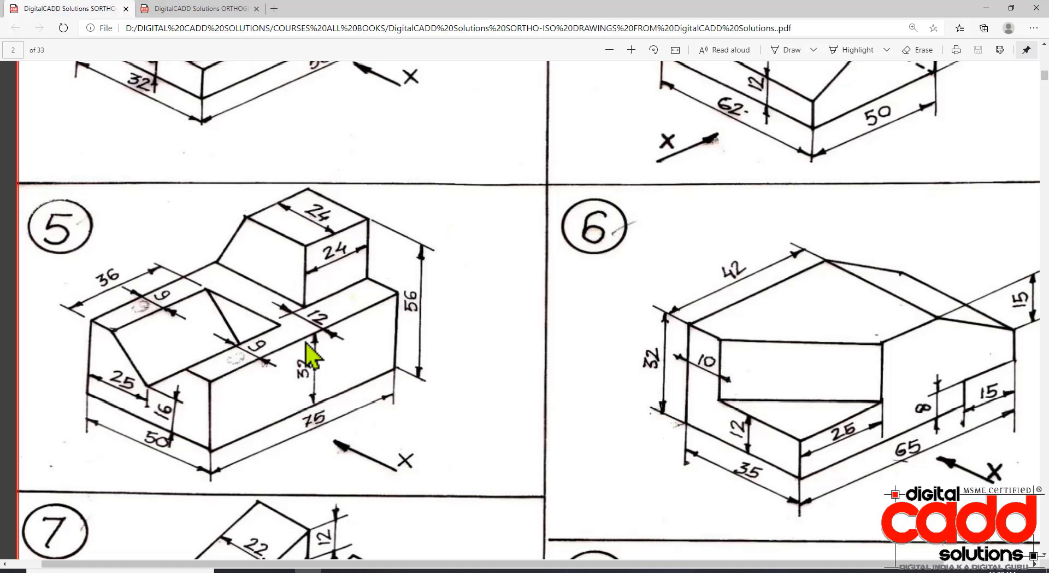
{"action": "key", "text": "alt+Tab"}
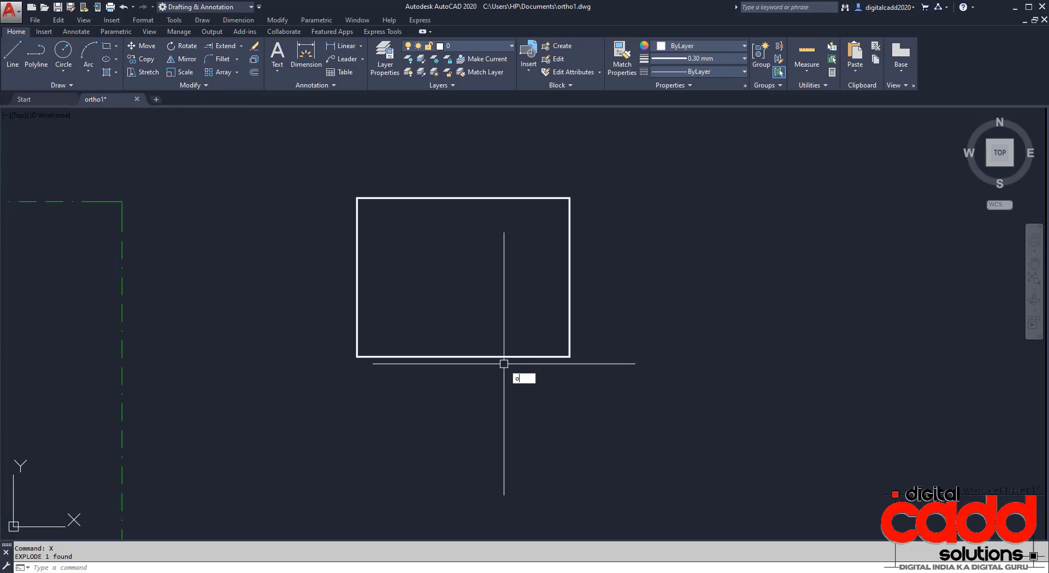
{"action": "type", "text": "o"}
{"action": "key", "text": "Return"}
{"action": "type", "text": "32"}
{"action": "key", "text": "Return"}
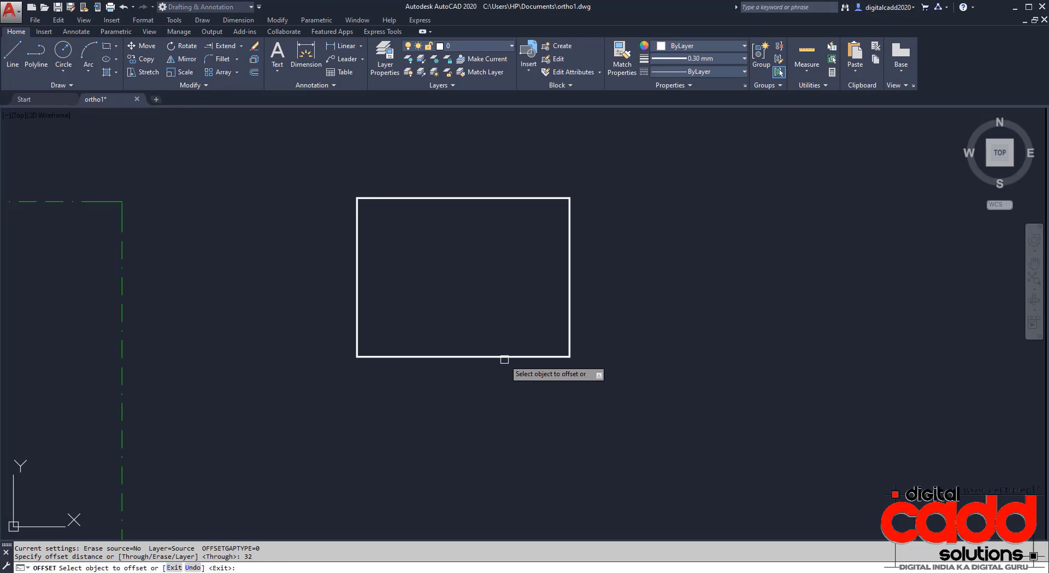
{"action": "left_click", "coordinate": [503, 357]}
{"action": "left_click", "coordinate": [502, 287]}
Step: Check the raised block's width in the PDF and offset the rectangle's right edge 24 inward in AutoCAD
{"action": "key", "text": "alt+Tab"}
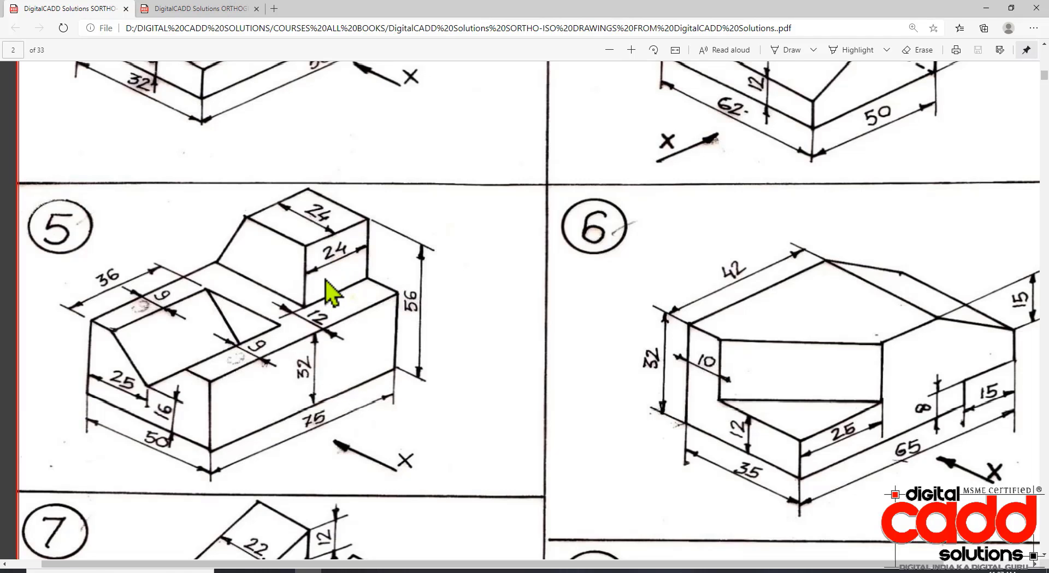
{"action": "key", "text": "alt+Tab"}
{"action": "left_click", "coordinate": [570, 228]}
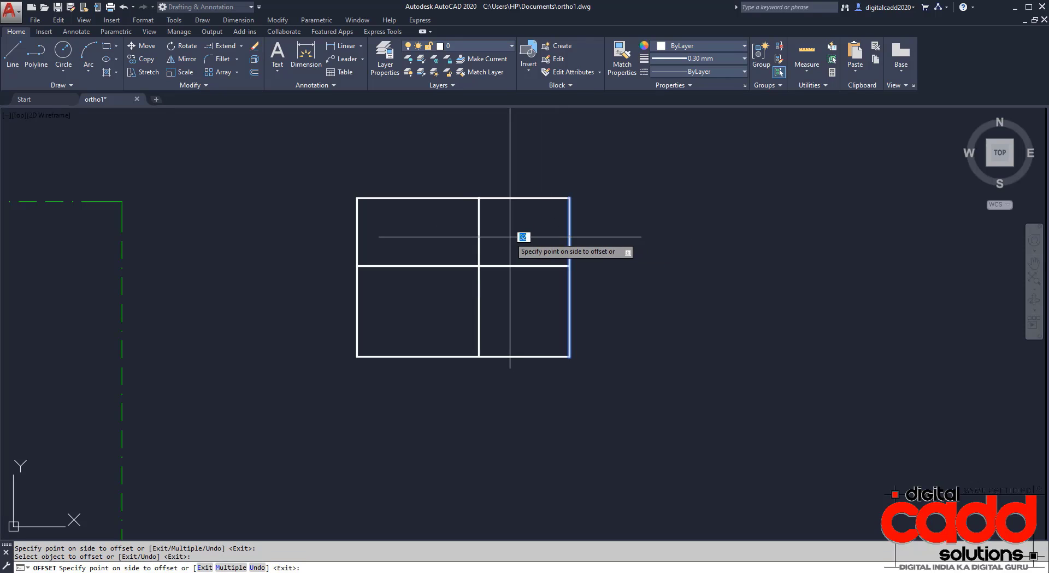
{"action": "type", "text": "24"}
{"action": "key", "text": "Return"}
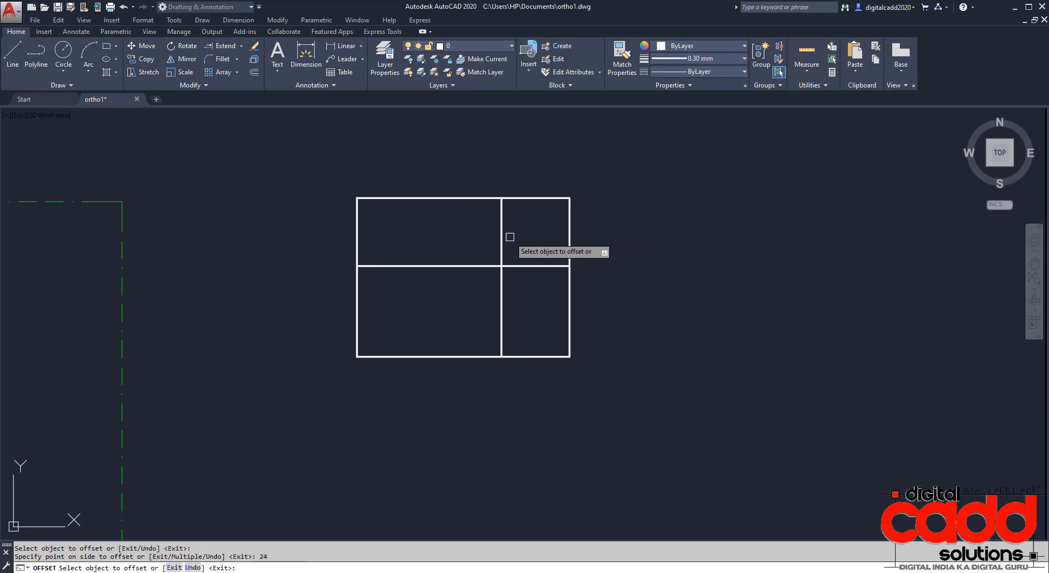
{"action": "key", "text": "Return"}
Step: Trim the front view to a full-width base with the raised block at its upper right
{"action": "type", "text": "tr"}
{"action": "key", "text": "Return"}
{"action": "key", "text": "Return"}
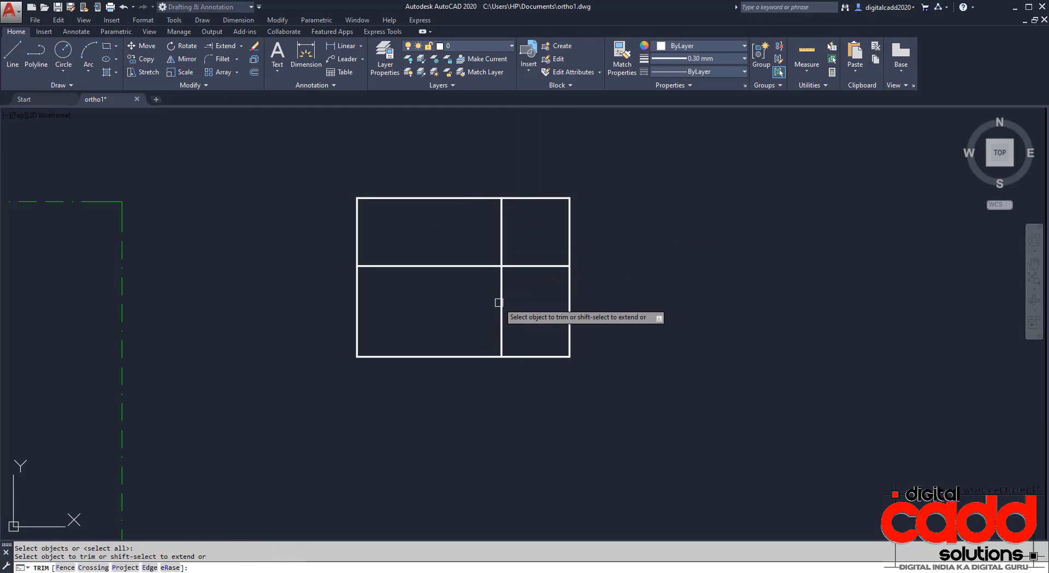
{"action": "left_click", "coordinate": [509, 300]}
{"action": "left_click", "coordinate": [489, 308]}
{"action": "left_click", "coordinate": [390, 154]}
{"action": "left_click", "coordinate": [297, 234]}
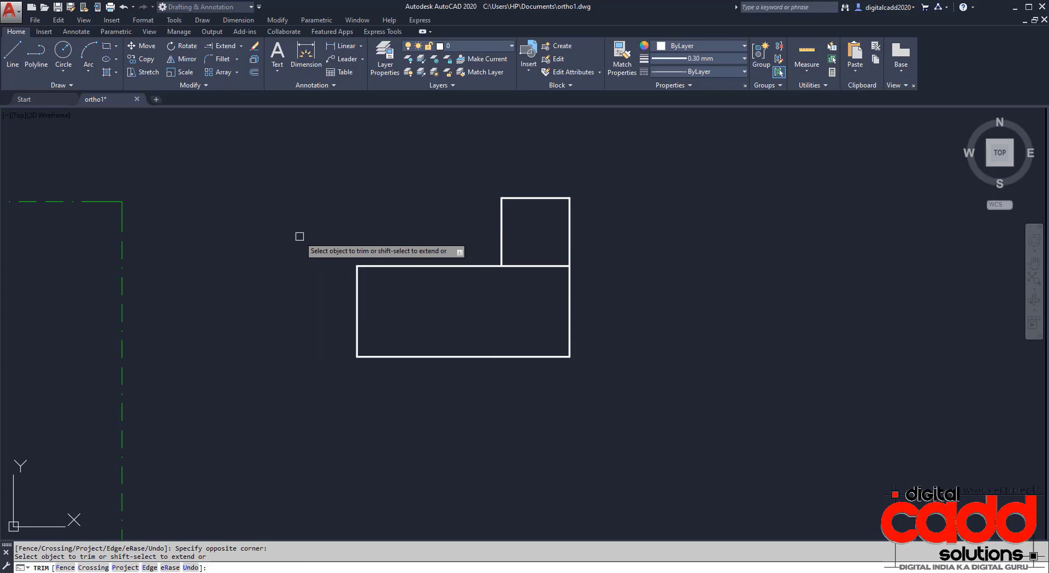
{"action": "key", "text": "Return"}
Step: Check the exercise 5 sketch and draw a vertical ray downward from the front view's lower-left corner in AutoCAD
{"action": "middle_click_drag", "start_coordinate": [453, 399], "coordinate": [419, 368]}
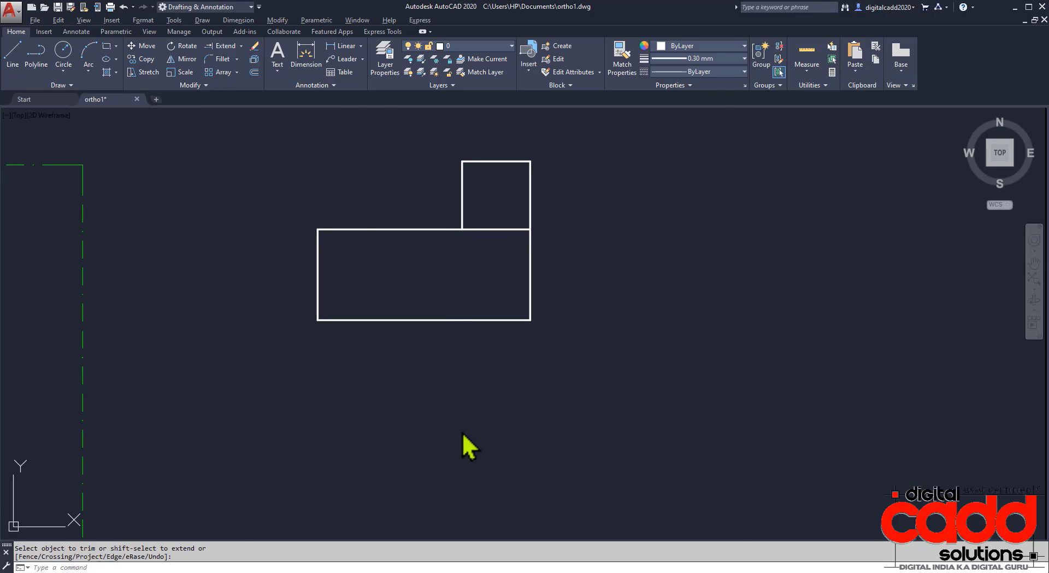
{"action": "key", "text": "alt+Tab"}
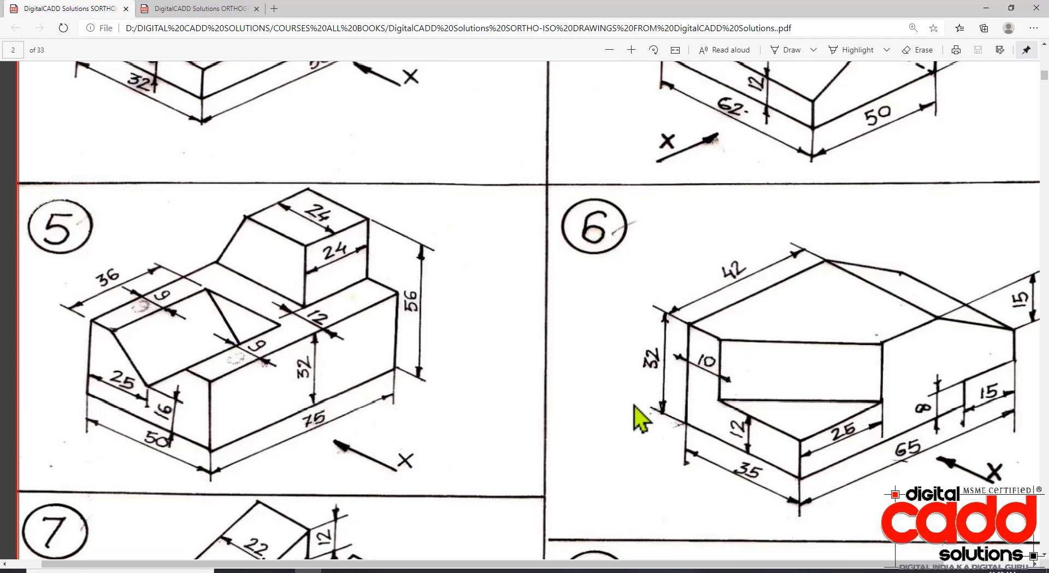
{"action": "key", "text": "alt+Tab"}
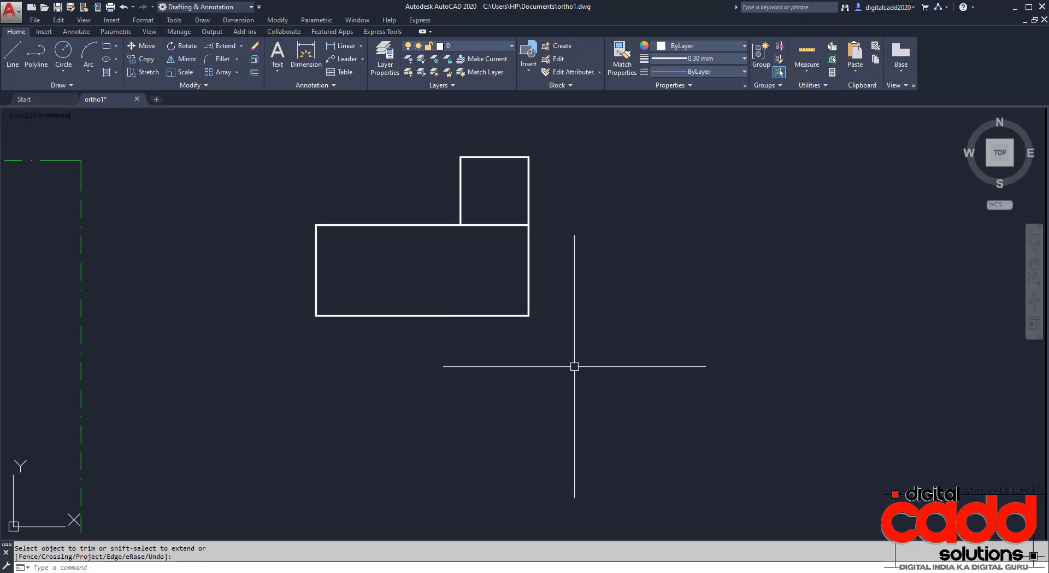
{"action": "type", "text": "Ray"}
{"action": "key", "text": "Return"}
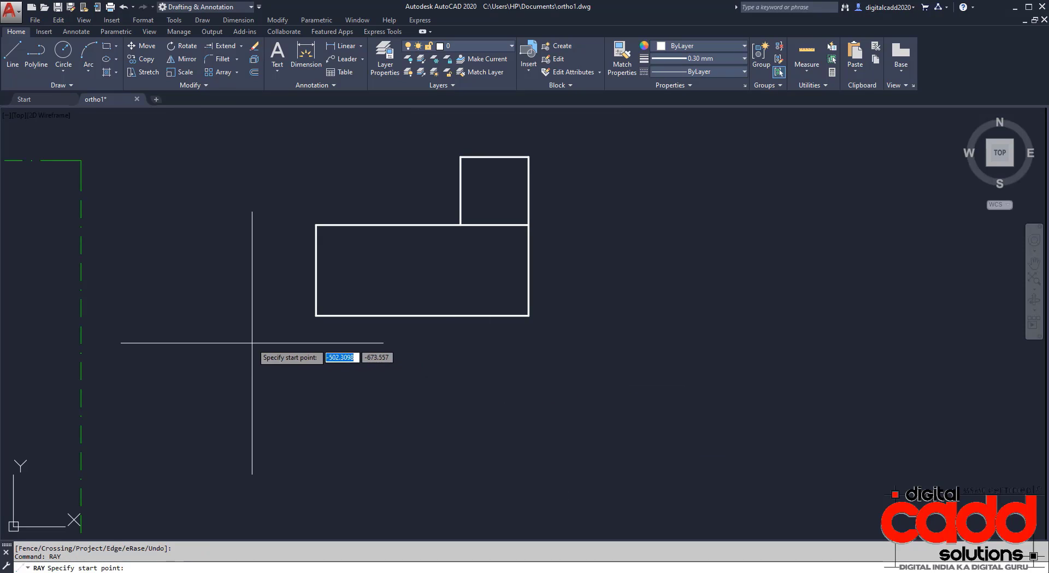
{"action": "left_click", "coordinate": [316, 315]}
{"action": "left_click", "coordinate": [313, 397]}
{"action": "key", "text": "Return"}
Step: Draw vertical rays downward from the raised block's lower-left corner and the front view's lower-right corner
{"action": "key", "text": "Return"}
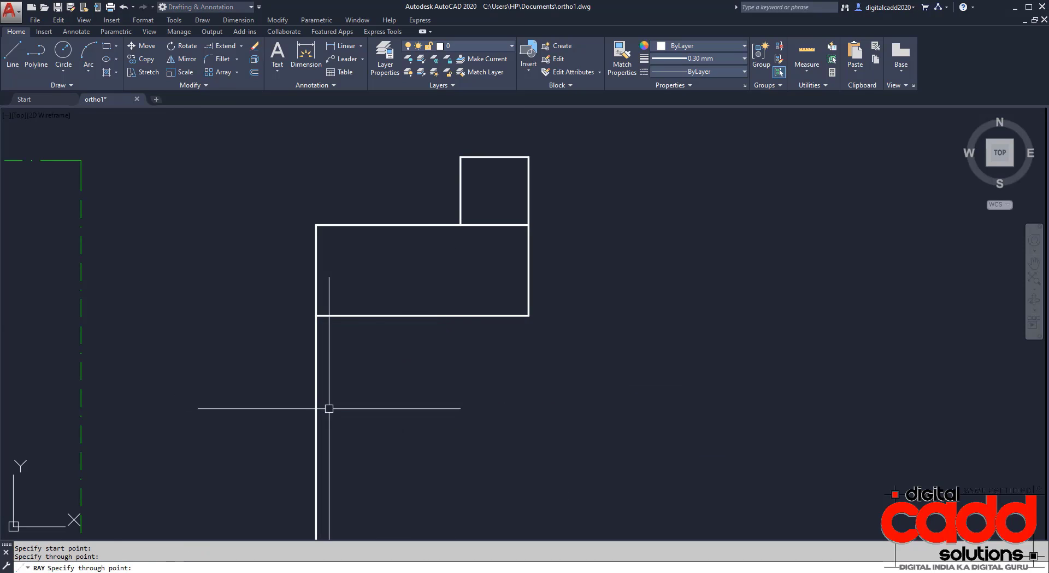
{"action": "left_click", "coordinate": [461, 224]}
{"action": "left_click", "coordinate": [461, 396]}
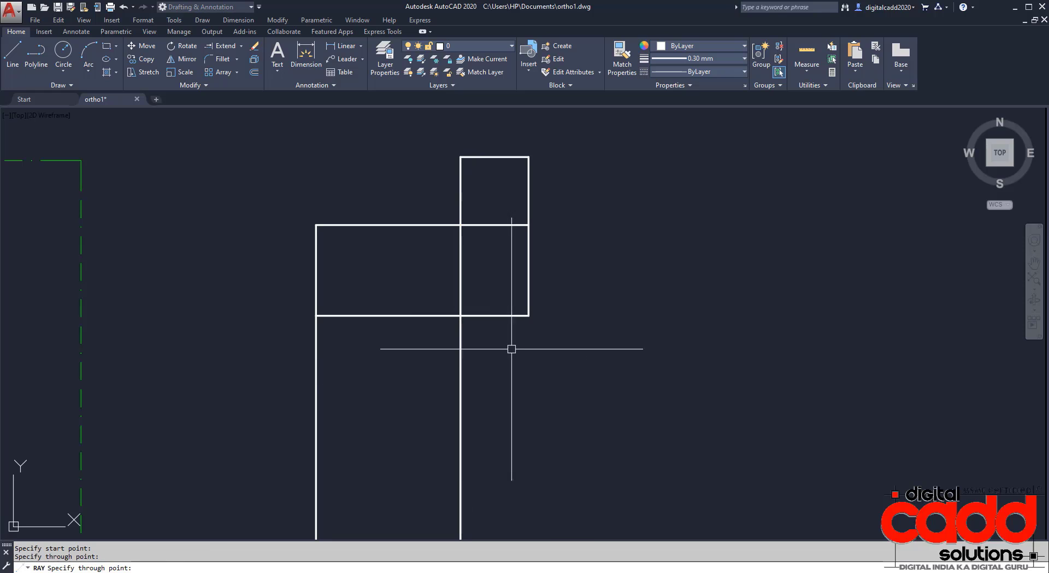
{"action": "key", "text": "Return"}
{"action": "key", "text": "Return"}
{"action": "left_click", "coordinate": [528, 315]}
{"action": "left_click", "coordinate": [528, 412]}
{"action": "key", "text": "Return"}
Step: Consult the exercise 5 sketch and offset the front view's bottom edge 20 downward in AutoCAD to start the top view
{"action": "middle_click_drag", "start_coordinate": [594, 477], "coordinate": [578, 455]}
{"action": "key", "text": "alt+Tab"}
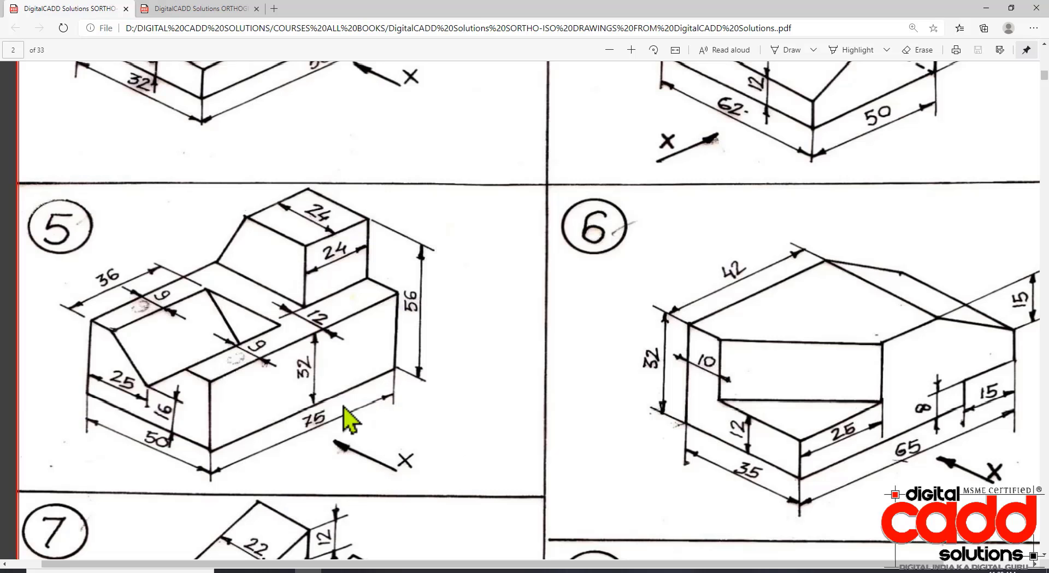
{"action": "key", "text": "alt+Tab"}
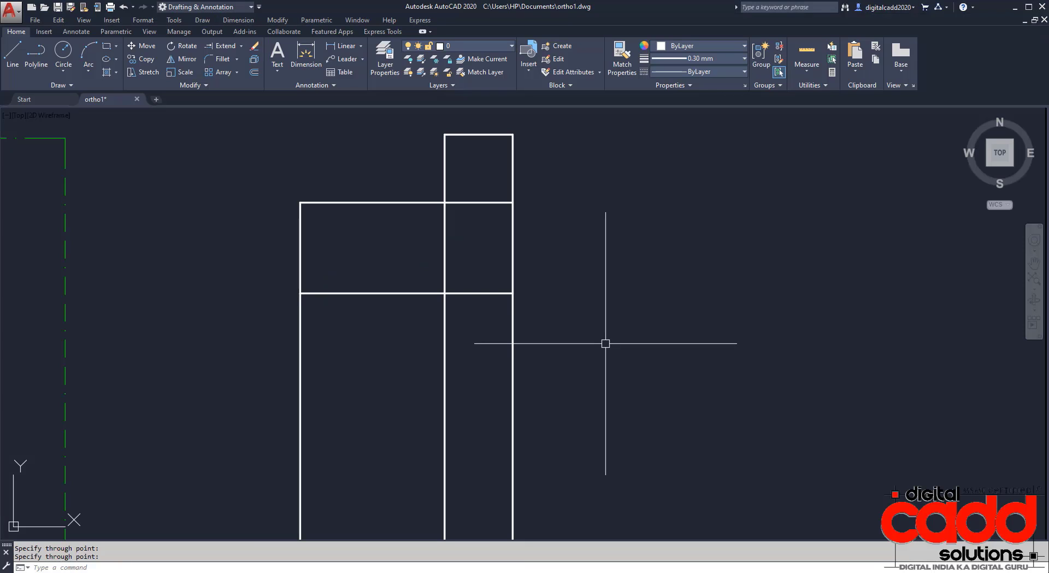
{"action": "type", "text": "o"}
{"action": "key", "text": "Return"}
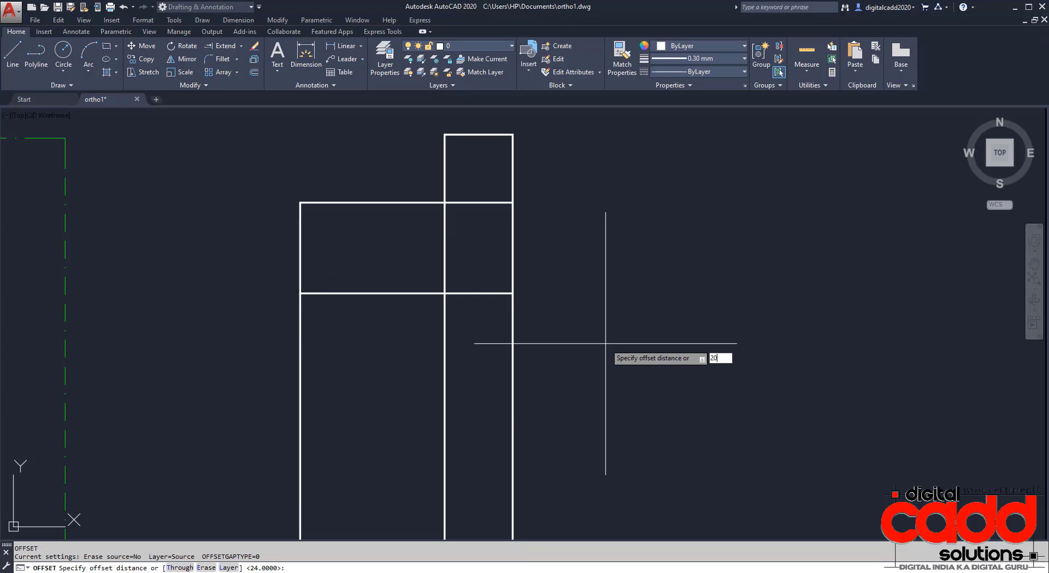
{"action": "type", "text": "20"}
{"action": "key", "text": "Return"}
{"action": "left_click", "coordinate": [506, 292]}
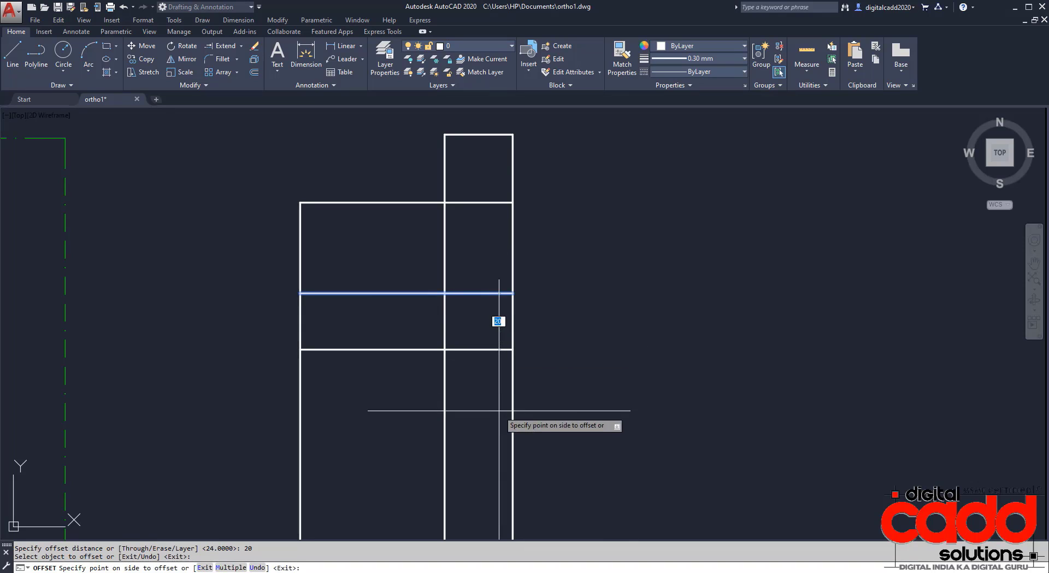
Step: Check the block's depth in the PDF and offset the top view's upper edge 50 downward in AutoCAD
{"action": "key", "text": "alt+Tab"}
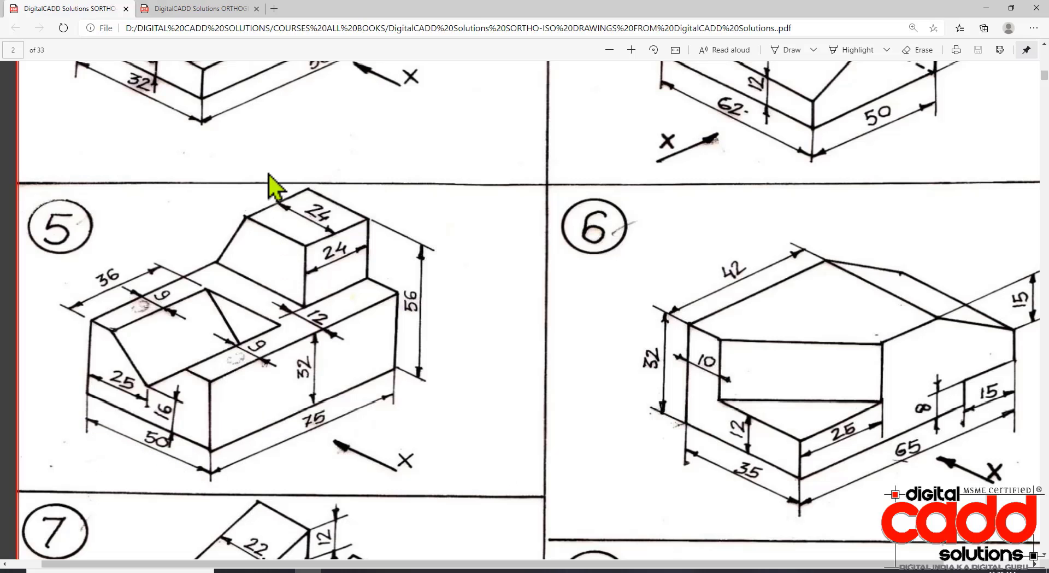
{"action": "key", "text": "alt+Tab"}
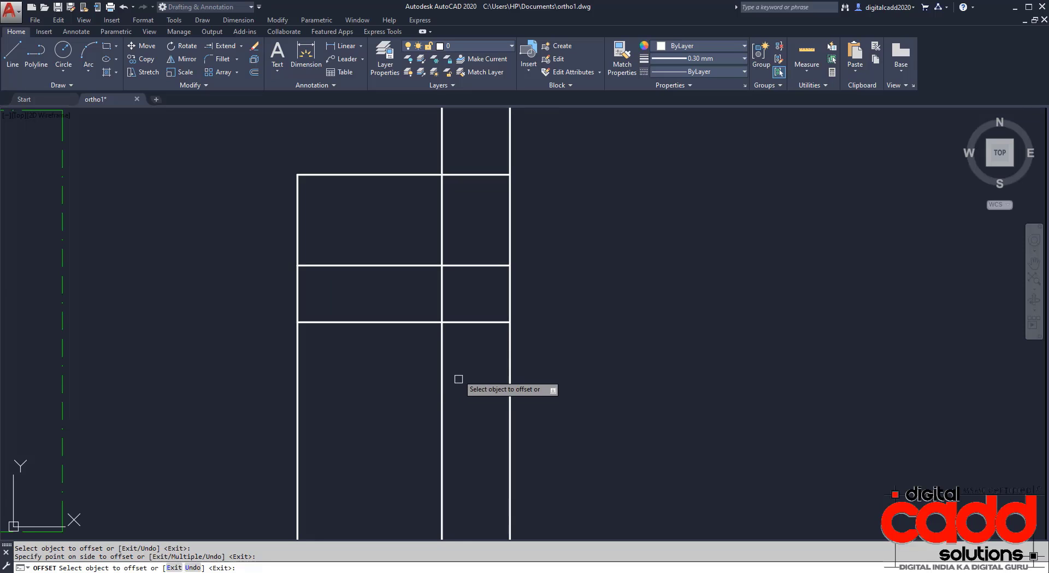
{"action": "left_click", "coordinate": [468, 322]}
{"action": "type", "text": "50"}
{"action": "key", "text": "Return"}
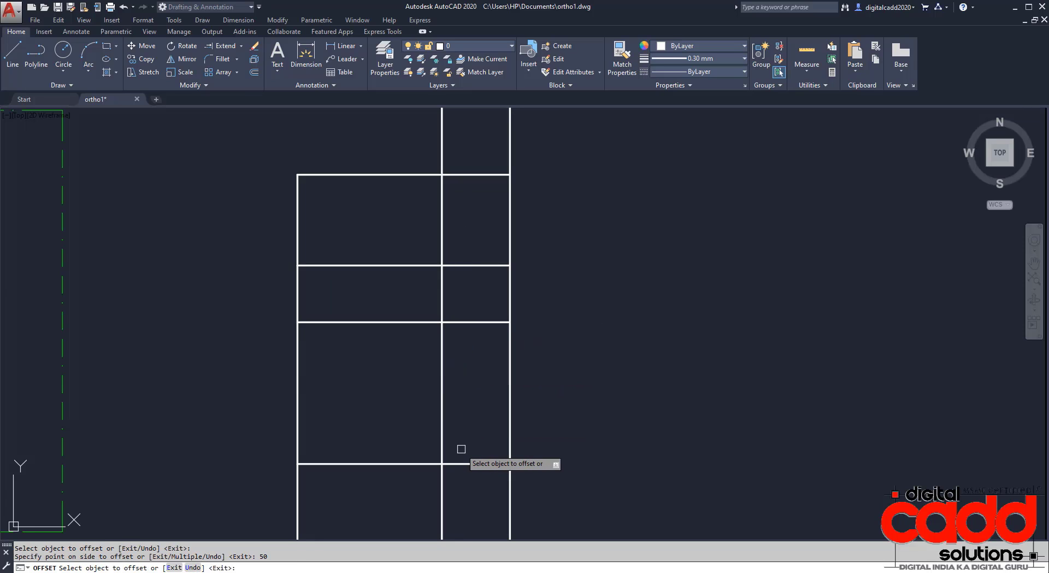
{"action": "key", "text": "Return"}
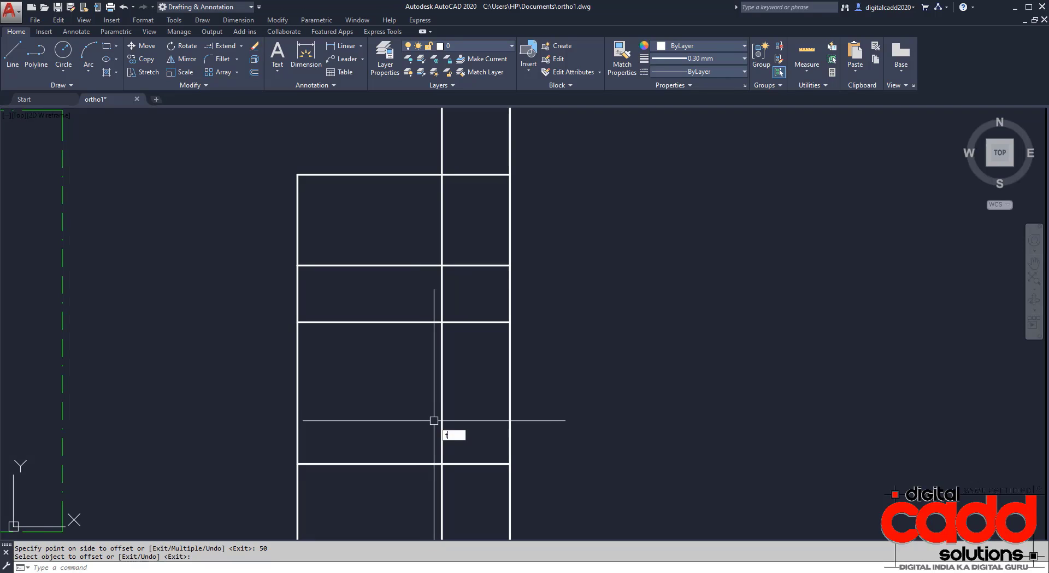
Step: Trim the rays below the top view and between the two views, leaving a rectangle divided by the raised block's vertical edge
{"action": "type", "text": "tr"}
{"action": "key", "text": "Return"}
{"action": "left_click", "coordinate": [528, 314]}
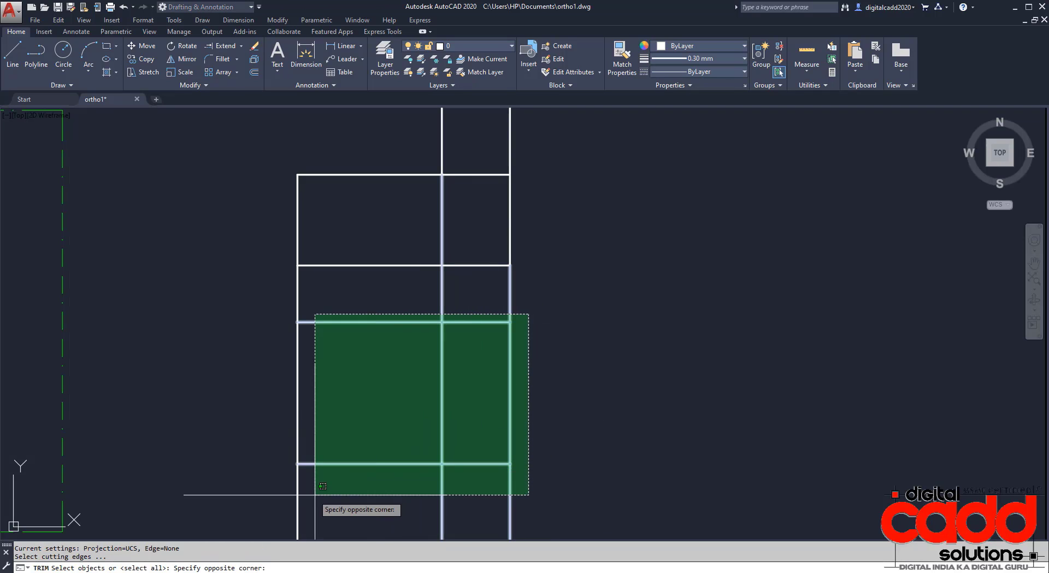
{"action": "left_click", "coordinate": [273, 477]}
{"action": "left_click", "coordinate": [560, 490]}
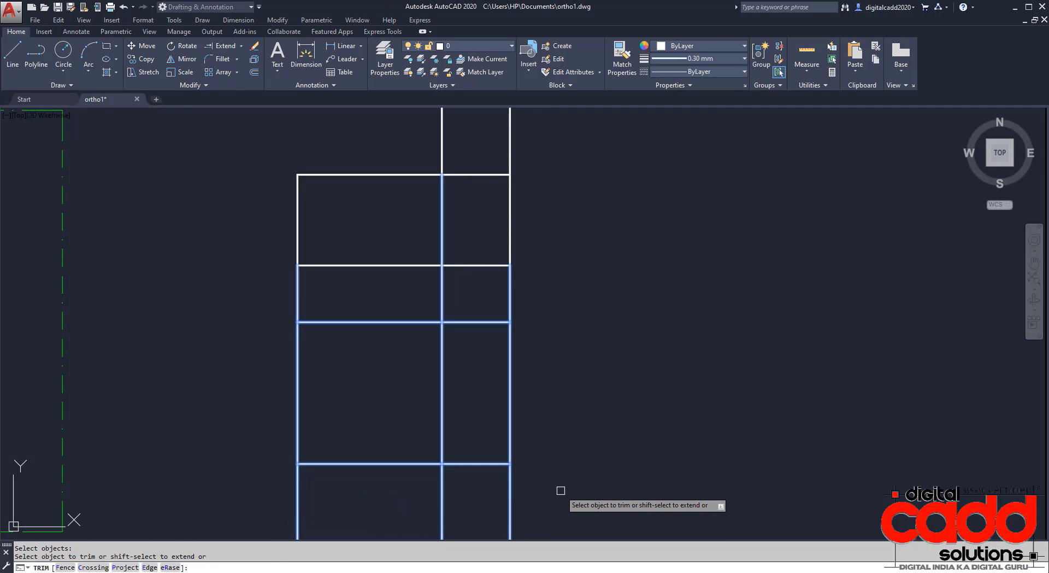
{"action": "left_click", "coordinate": [285, 507]}
{"action": "left_click", "coordinate": [544, 280]}
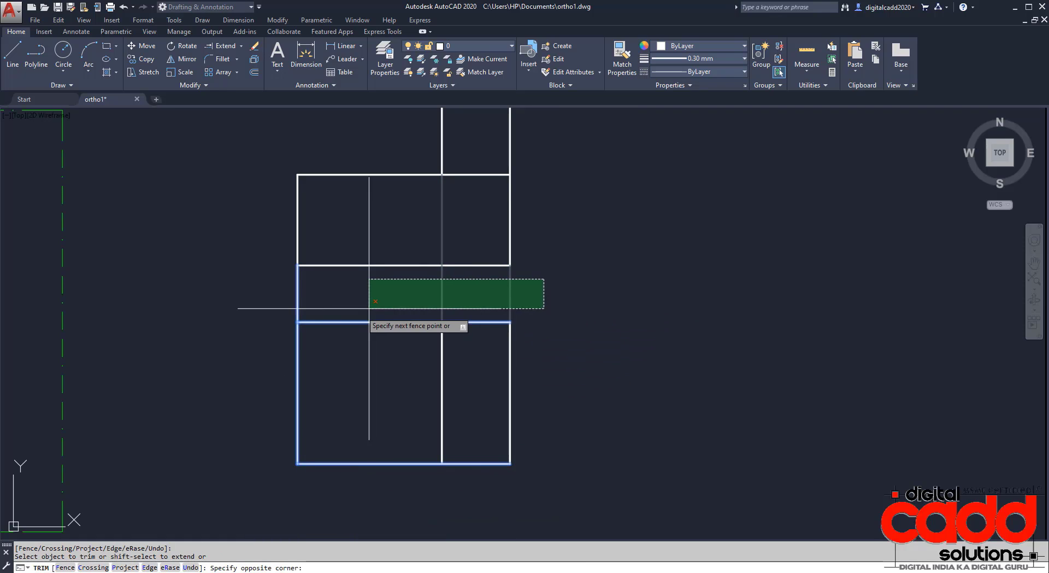
{"action": "left_click", "coordinate": [270, 314]}
{"action": "key", "text": "Return"}
{"action": "scroll", "coordinate": [539, 218], "scroll_direction": "down", "scroll_amount": 3}
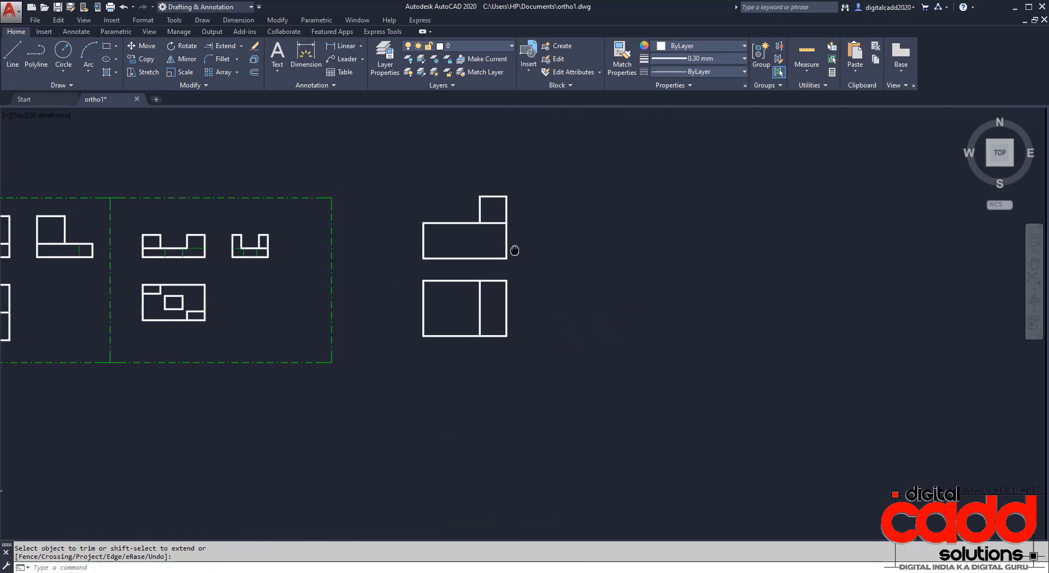
Step: Check the raised block's position in the PDF, and in AutoCAD offset the top view's lower edge 12 upward and the new line 24 further up
{"action": "scroll", "coordinate": [509, 284], "scroll_direction": "up", "scroll_amount": 2}
{"action": "middle_click_drag", "start_coordinate": [517, 335], "coordinate": [520, 338]}
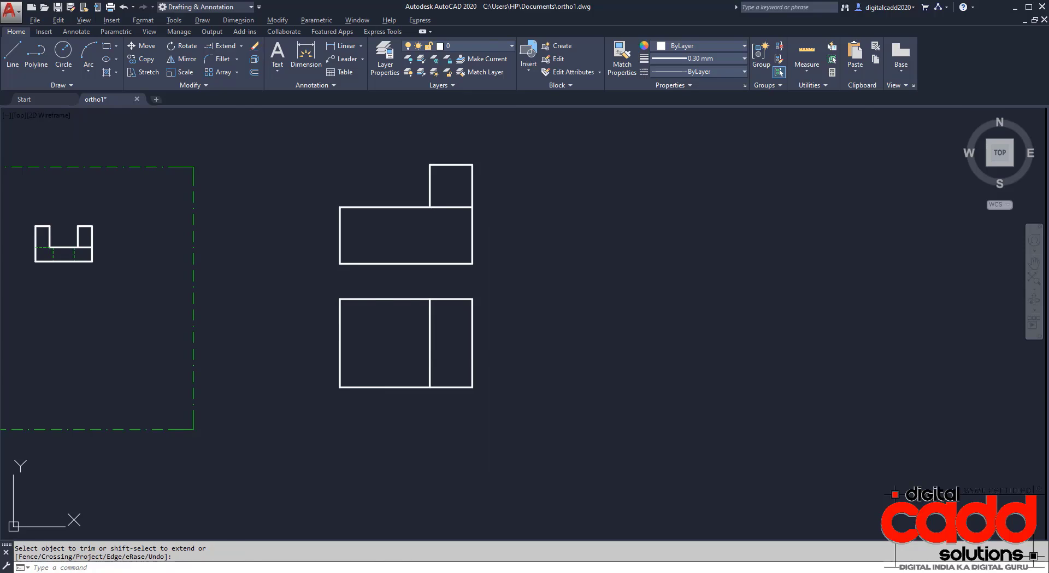
{"action": "key", "text": "alt+Tab"}
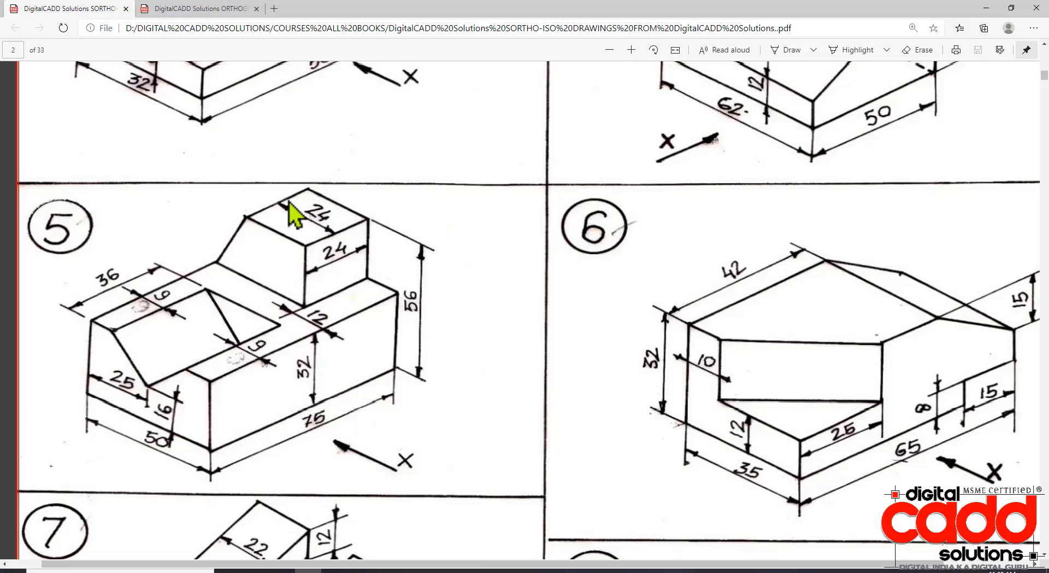
{"action": "key", "text": "alt+Tab"}
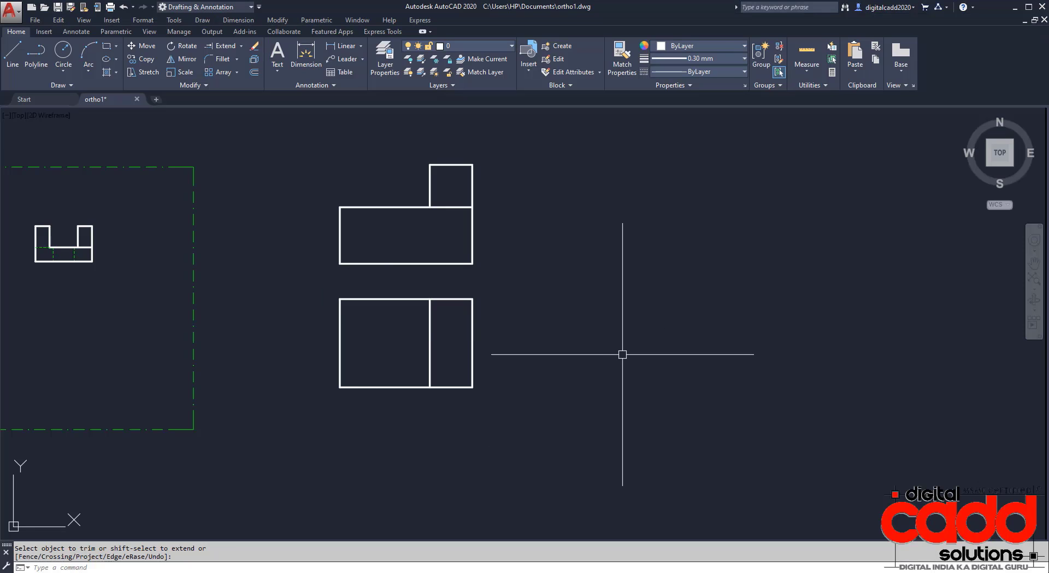
{"action": "type", "text": "o"}
{"action": "key", "text": "Return"}
{"action": "key", "text": "Return"}
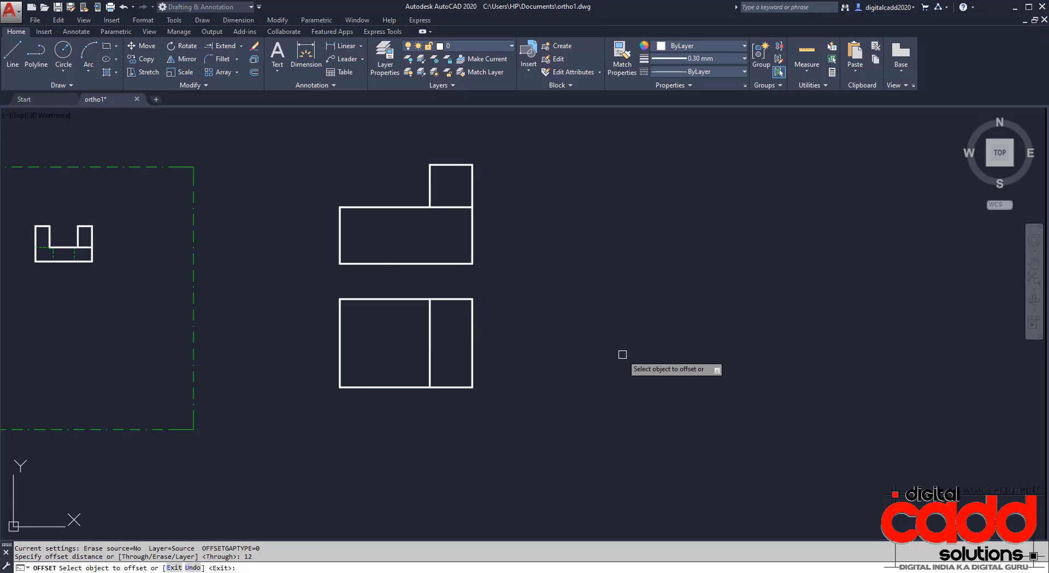
{"action": "left_click", "coordinate": [451, 387]}
{"action": "left_click", "coordinate": [453, 374]}
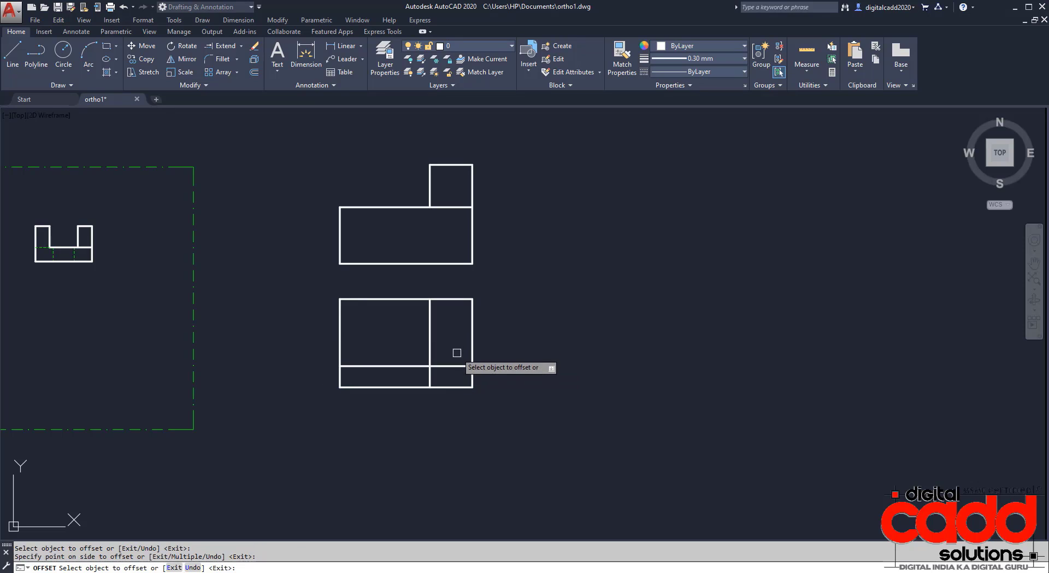
{"action": "left_click", "coordinate": [454, 365]}
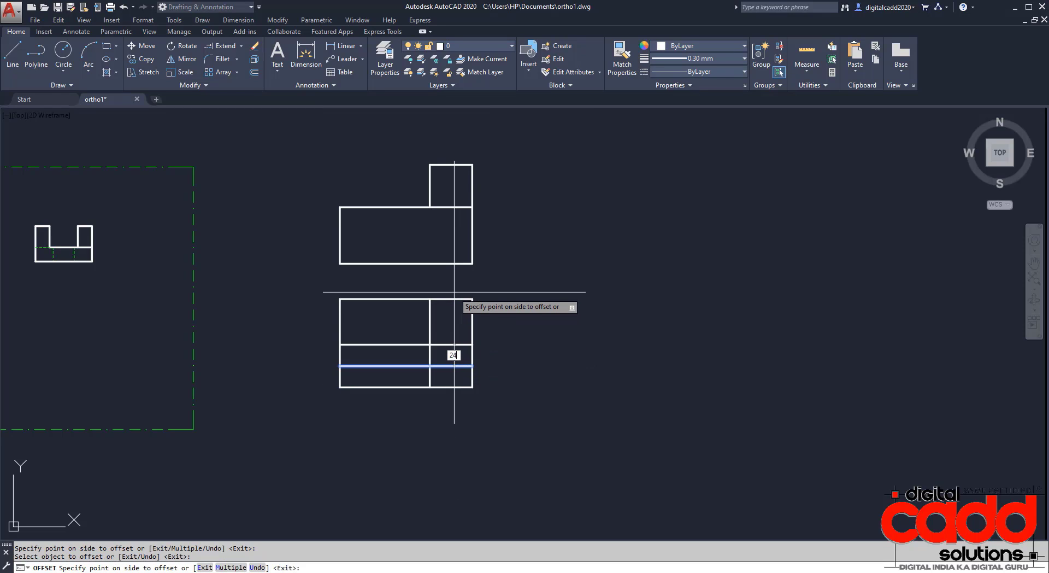
{"action": "key", "text": "Return"}
Step: Trim the raised block's vertical edge below its footprint and both offset lines left of it in the top view
{"action": "type", "text": "r"}
{"action": "key", "text": "Return"}
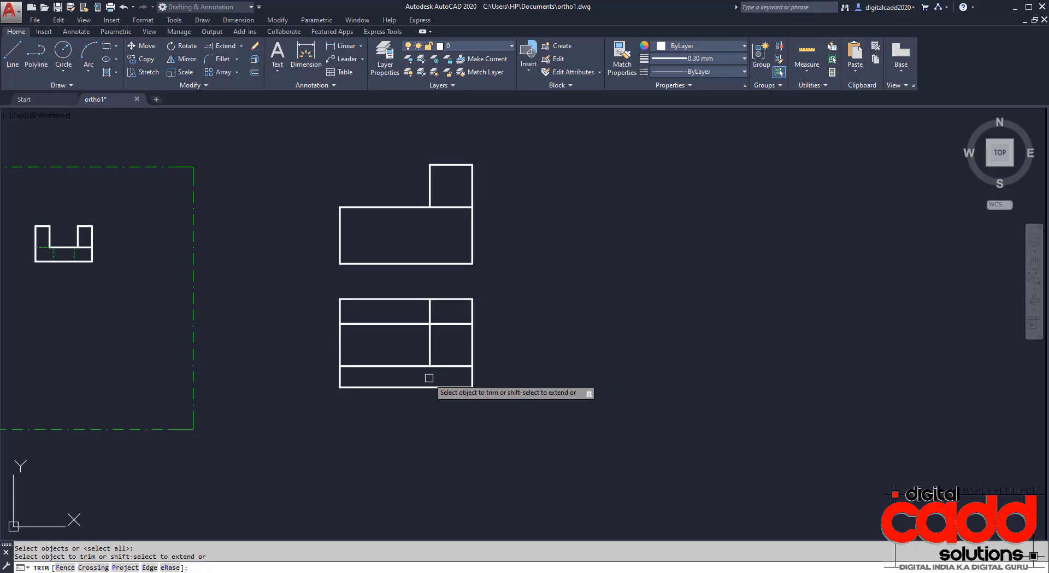
{"action": "left_click", "coordinate": [417, 366]}
{"action": "left_click", "coordinate": [417, 323]}
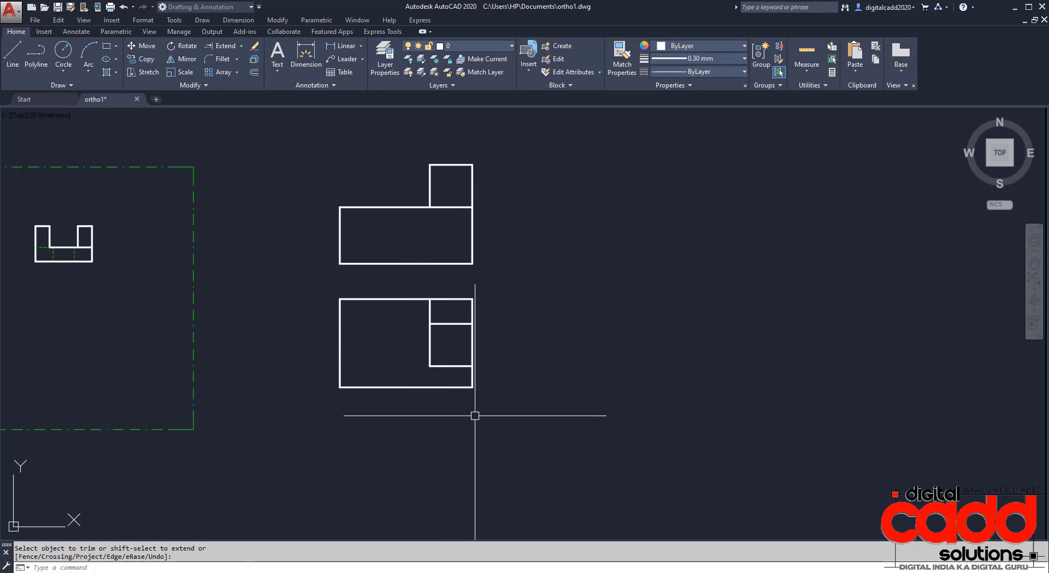
Step: Check the V-notch dimensions in the PDF and, in AutoCAD, offset the top view's upper and lower edges 9 inward and its left edge 36 rightward
{"action": "middle_click_drag", "start_coordinate": [476, 402], "coordinate": [478, 415]}
{"action": "key", "text": "alt+Tab"}
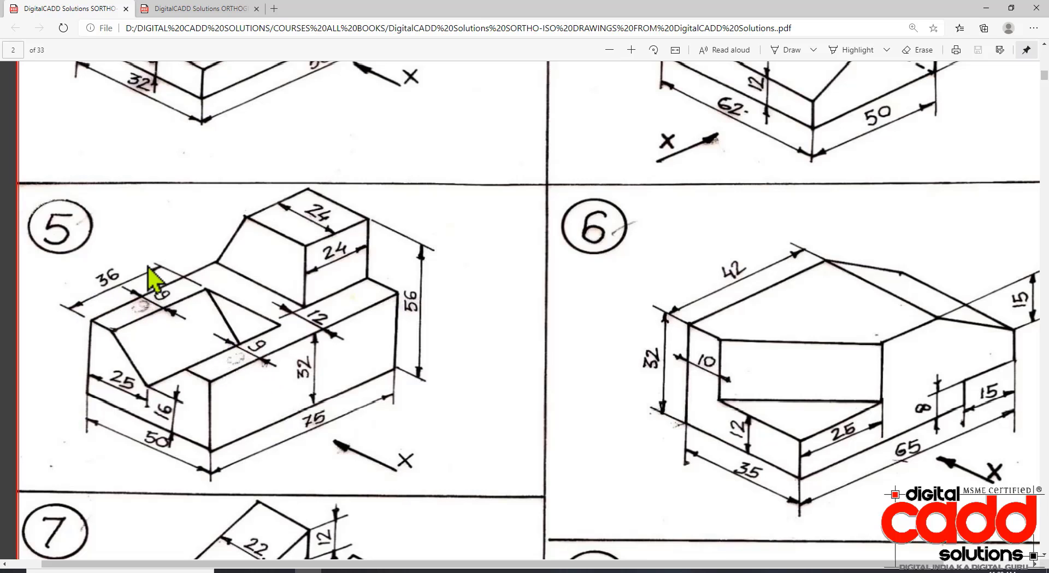
{"action": "key", "text": "alt+Tab"}
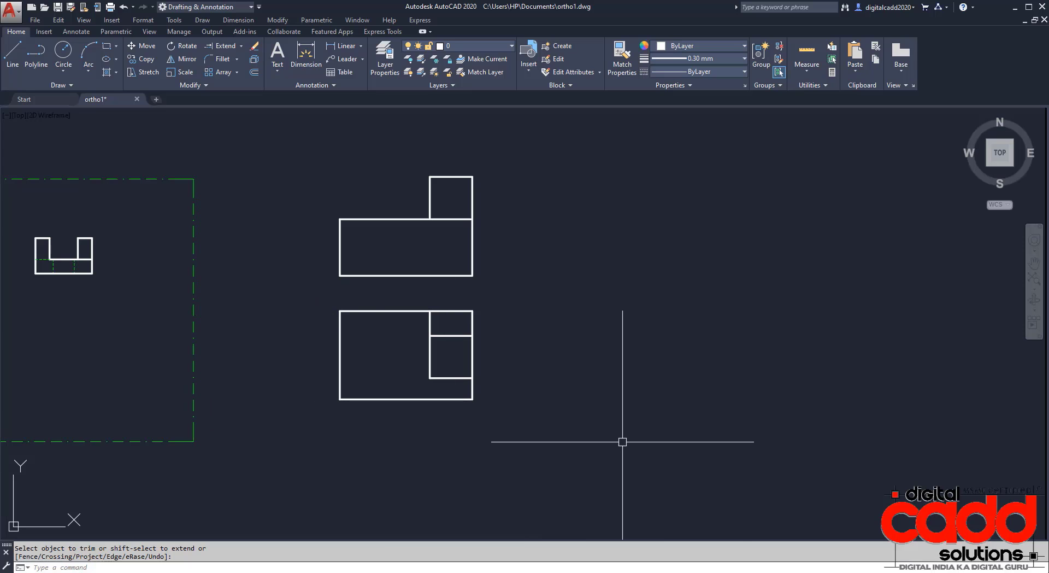
{"action": "type", "text": "o"}
{"action": "key", "text": "Return"}
{"action": "type", "text": "9"}
{"action": "key", "text": "Return"}
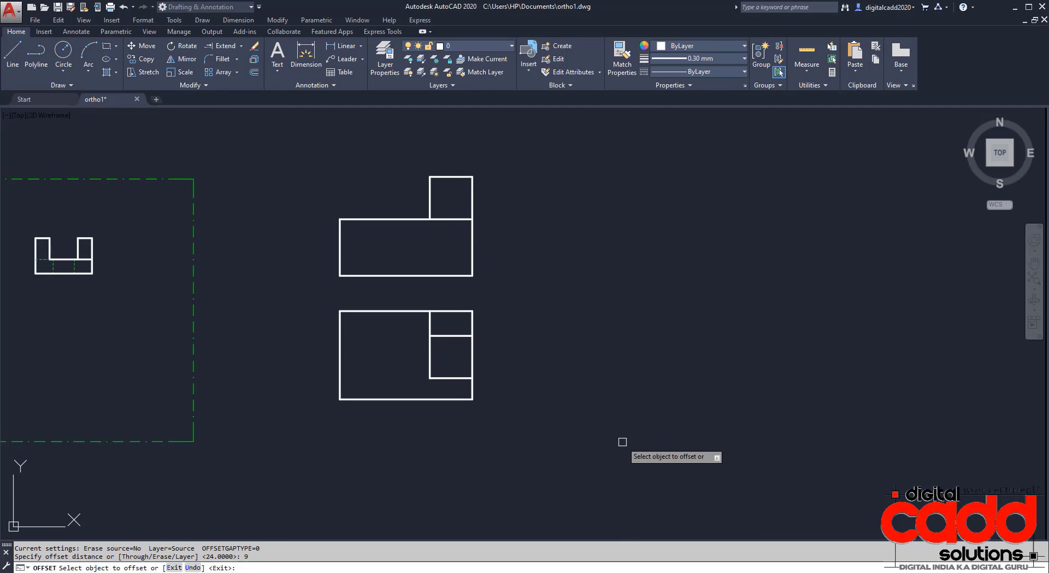
{"action": "left_click", "coordinate": [412, 311]}
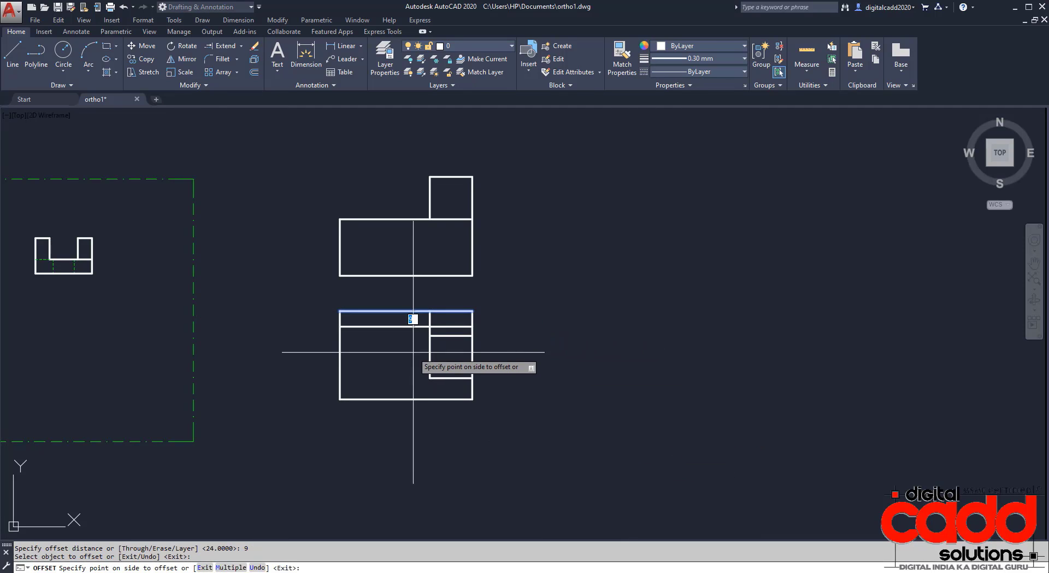
{"action": "left_click", "coordinate": [400, 394]}
{"action": "left_click", "coordinate": [343, 355]}
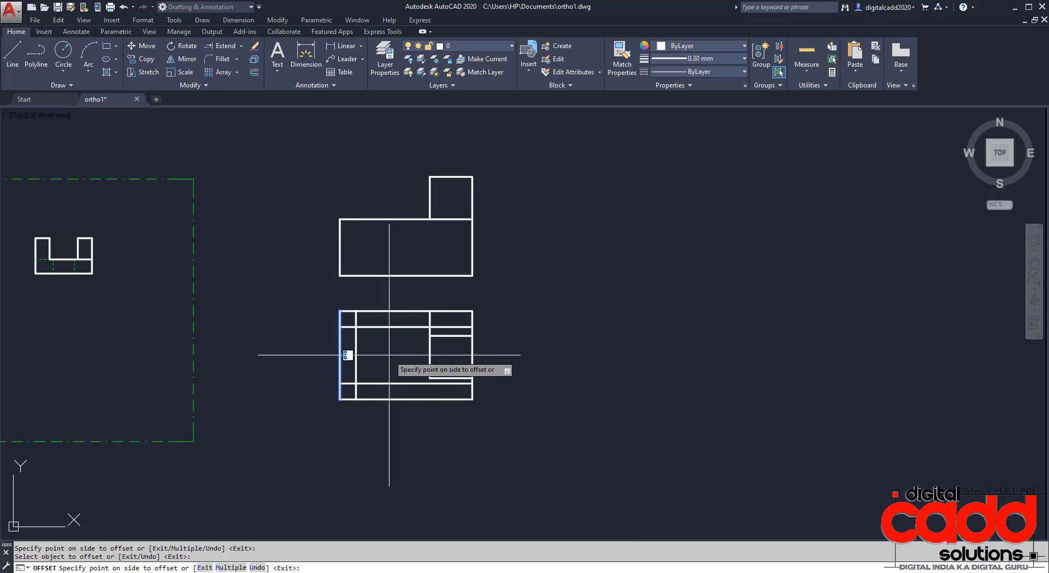
{"action": "key", "text": "Return"}
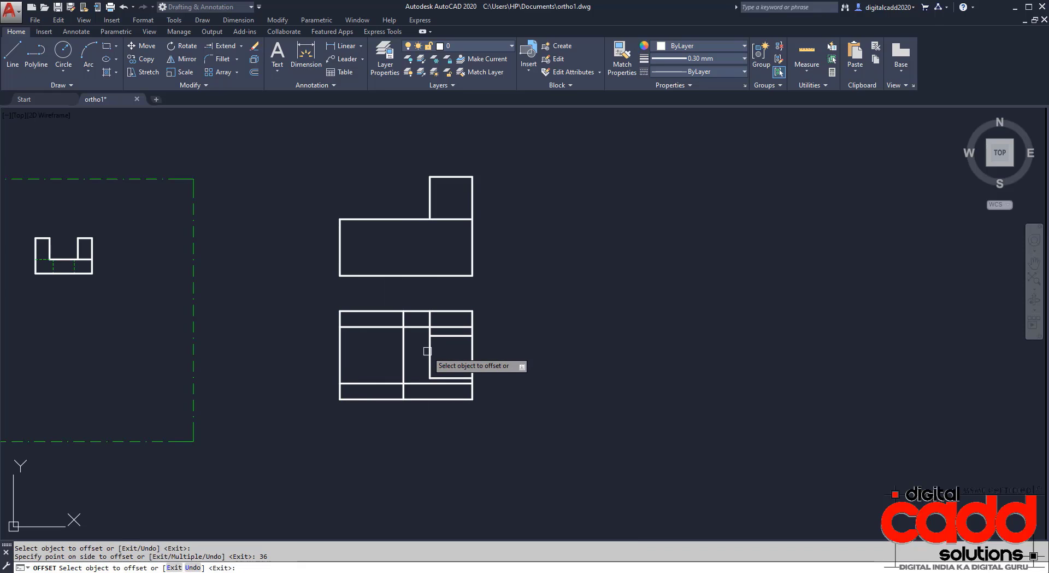
Step: Trim the offset lines outside the notch area, leaving a rectangle against the top view's left edge
{"action": "key", "text": "Return"}
{"action": "type", "text": "tr"}
{"action": "key", "text": "Return"}
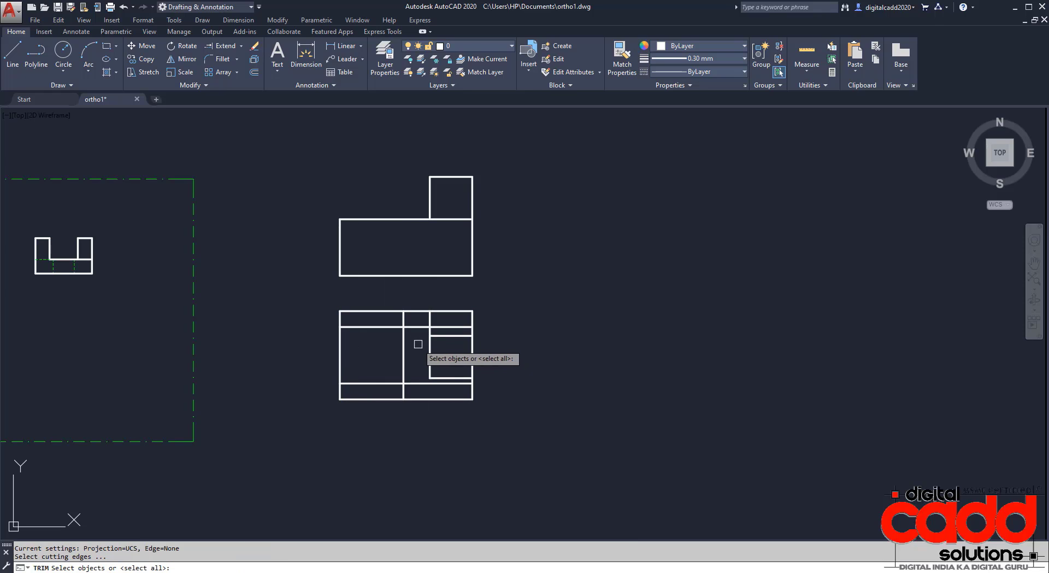
{"action": "left_click", "coordinate": [415, 316]}
{"action": "left_click", "coordinate": [323, 384]}
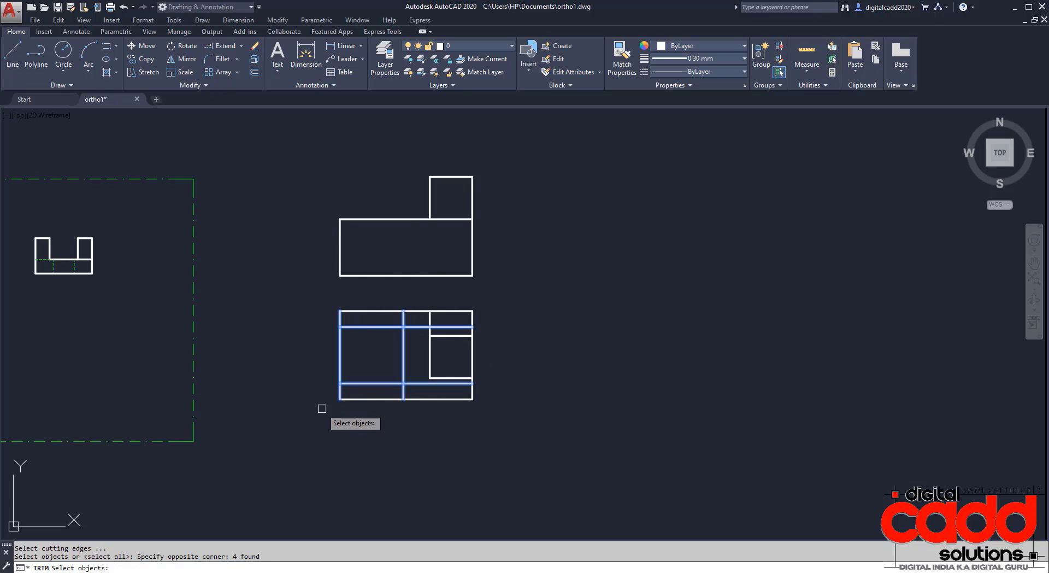
{"action": "key", "text": "Return"}
{"action": "left_click", "coordinate": [413, 383]}
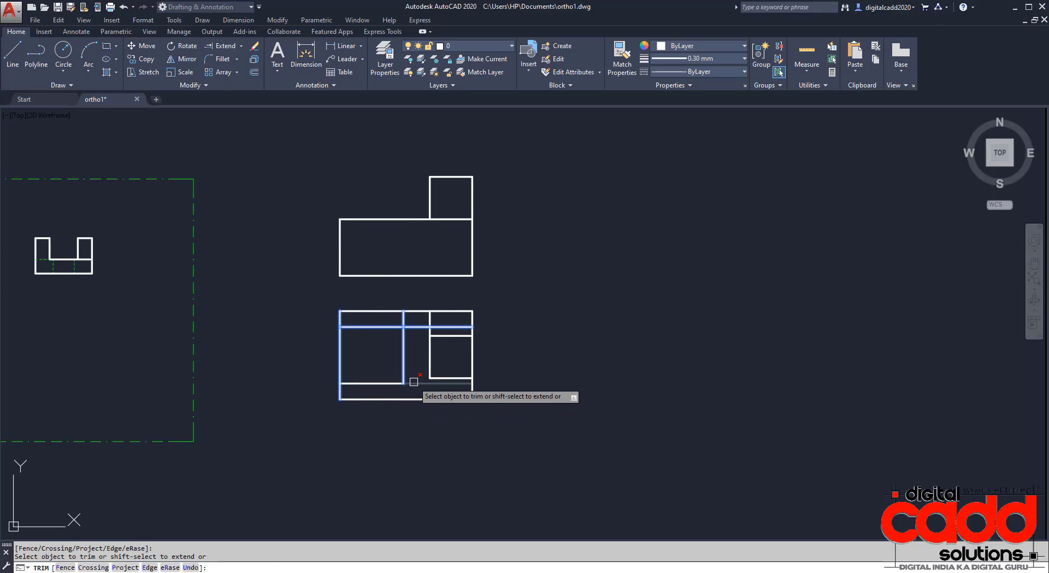
{"action": "left_click", "coordinate": [413, 328]}
{"action": "left_click", "coordinate": [406, 319]}
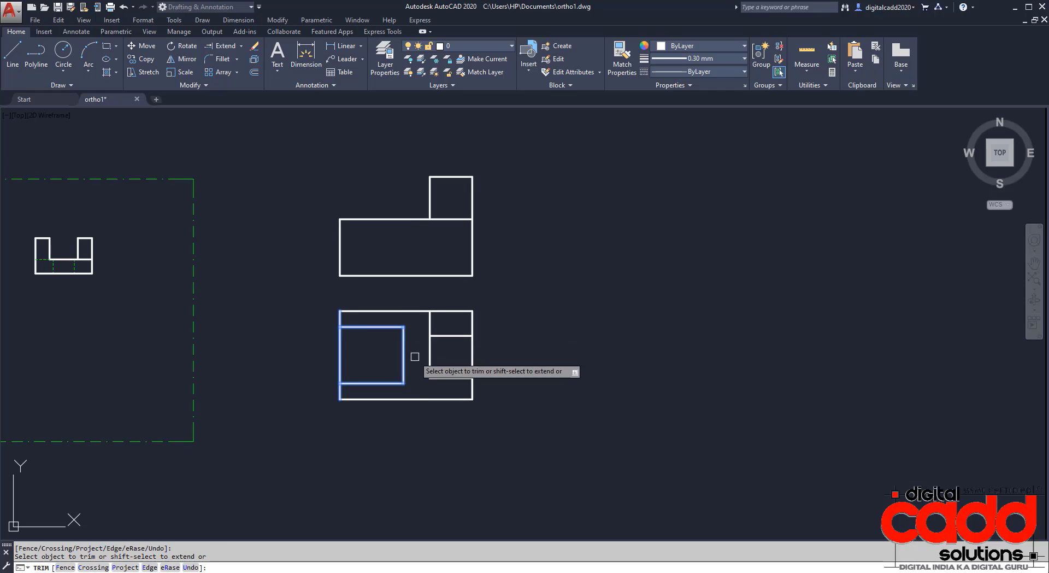
{"action": "key", "text": "Escape"}
Step: Draw the notch's horizontal centre line from the midpoint of its right edge to the top view's left edge
{"action": "type", "text": "l"}
{"action": "key", "text": "Return"}
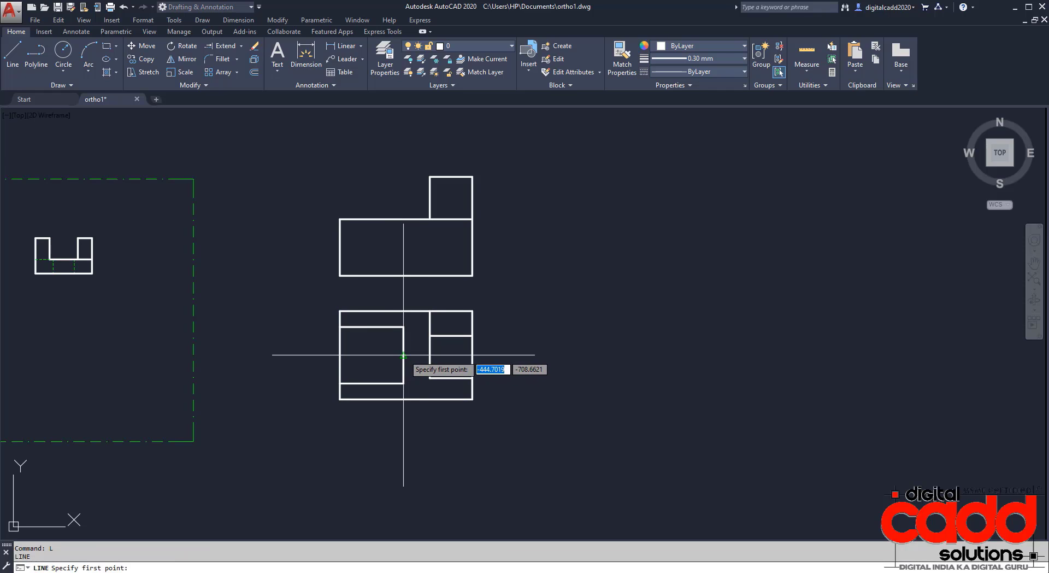
{"action": "left_click", "coordinate": [404, 355]}
{"action": "left_click", "coordinate": [340, 355]}
{"action": "key", "text": "Return"}
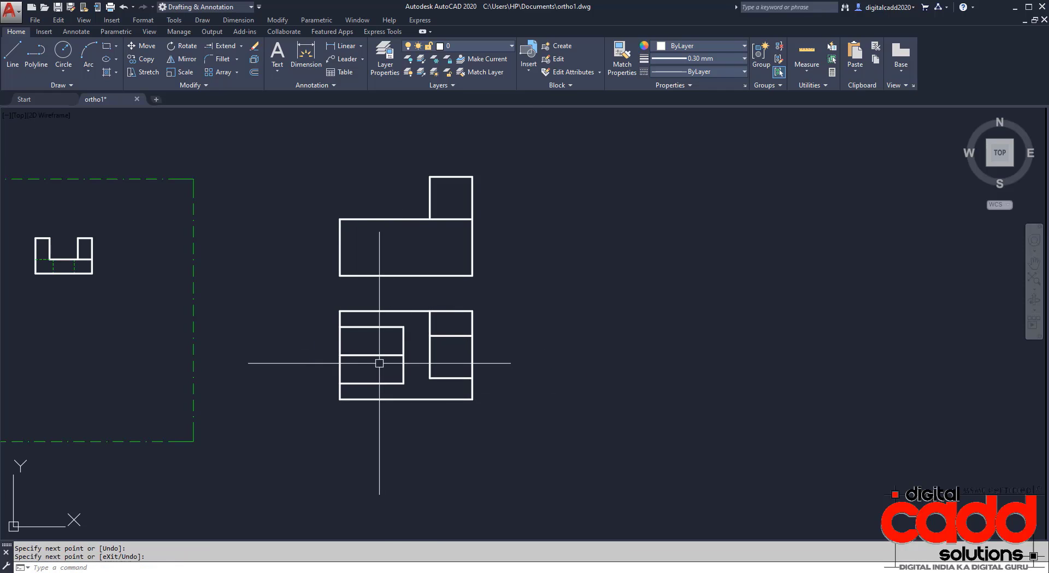
Step: Examine exercise 5's notch depth and overall shape in the PDF and compare them with the views in AutoCAD
{"action": "scroll", "coordinate": [381, 363], "scroll_direction": "up", "scroll_amount": 2}
{"action": "key", "text": "alt+Tab"}
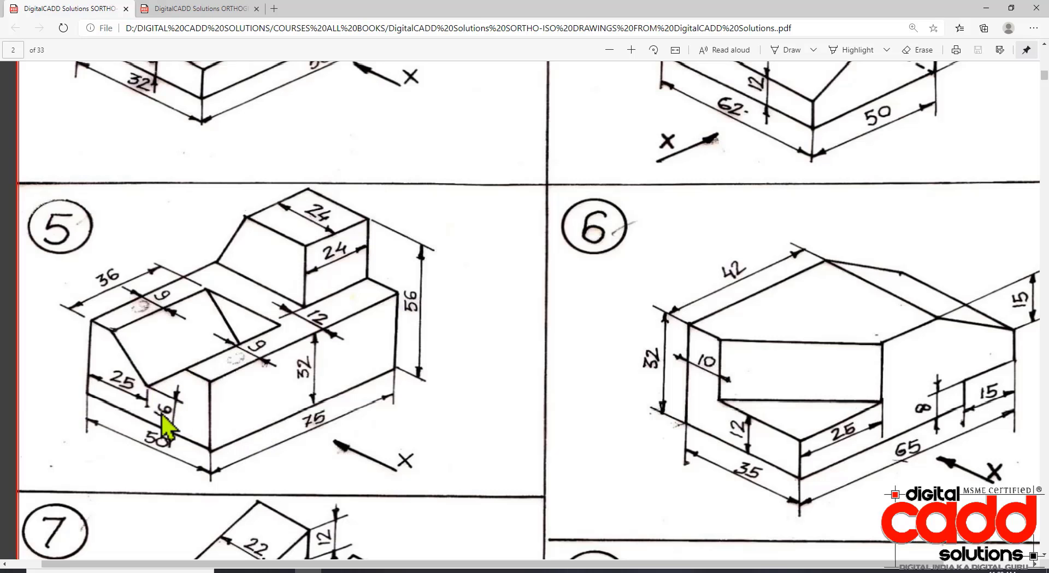
{"action": "key", "text": "alt+Tab"}
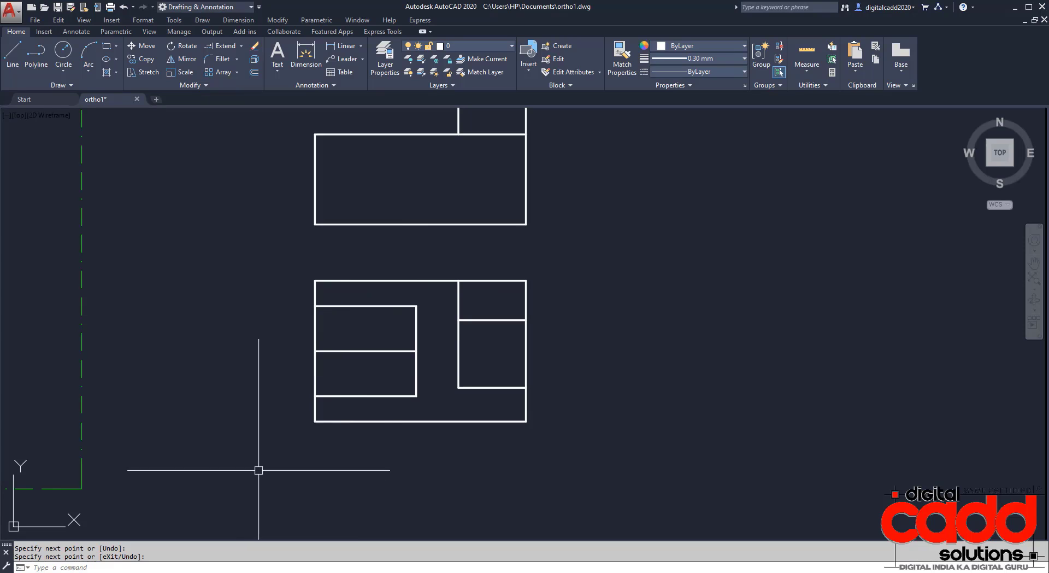
{"action": "key", "text": "alt+Tab"}
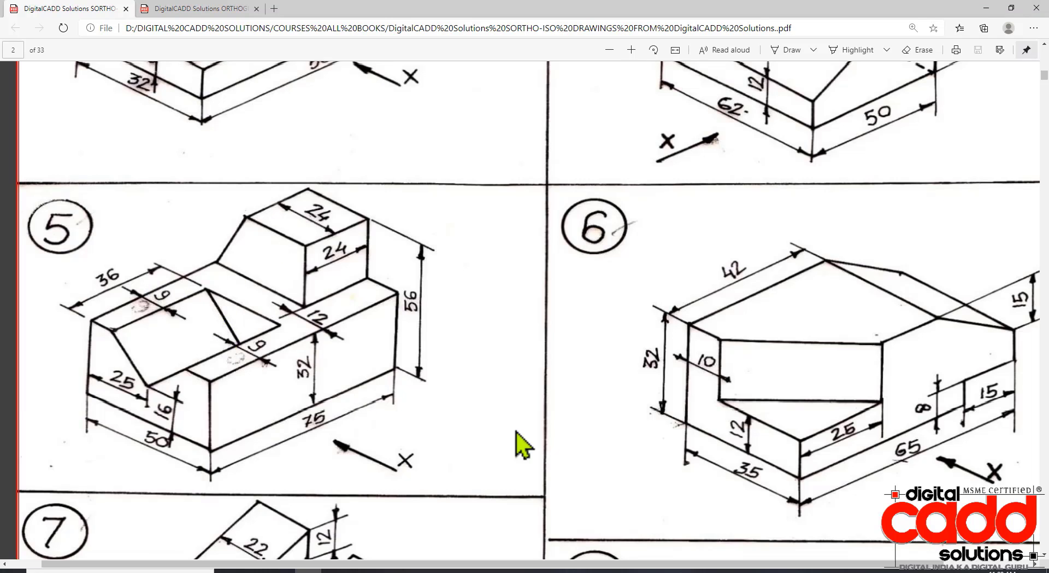
{"action": "key", "text": "alt+Tab"}
{"action": "middle_click_drag", "start_coordinate": [571, 377], "coordinate": [478, 447]}
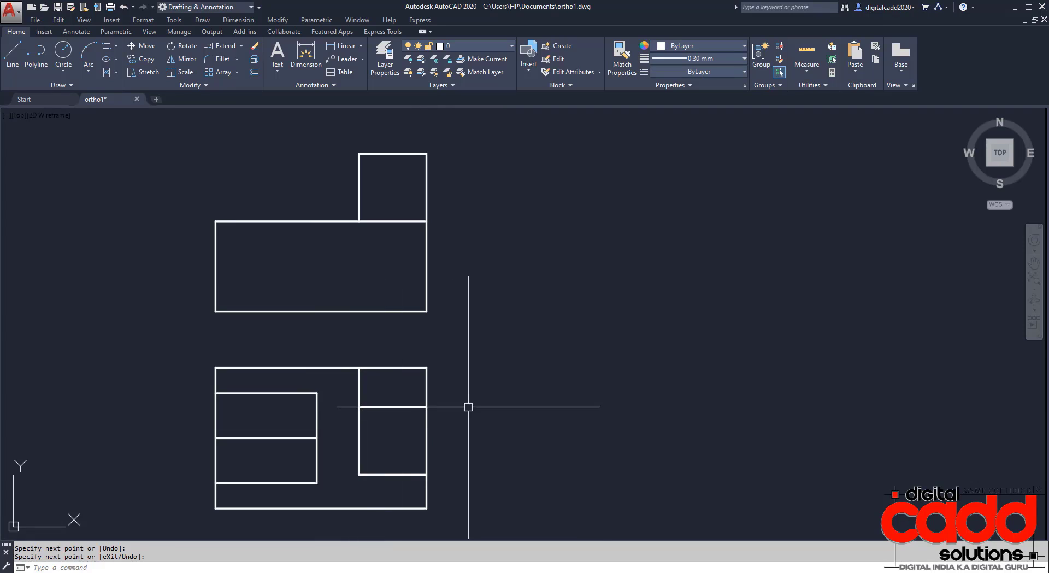
{"action": "mouse_move", "coordinate": [468, 406]}
{"action": "middle_mouse_down"}
{"action": "mouse_move", "coordinate": [452, 405]}
{"action": "mouse_move", "coordinate": [474, 399]}
{"action": "middle_mouse_up"}
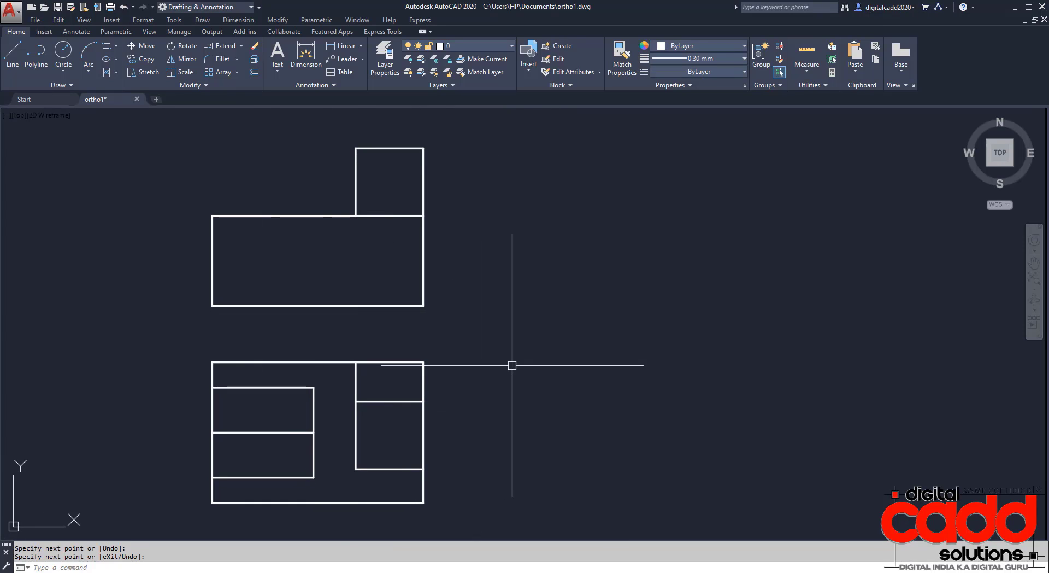
Step: Draw horizontal rays to the right from the front view's lower-right corner, the step level and the raised block's upper-right corner
{"action": "type", "text": "ray"}
{"action": "key", "text": "Return"}
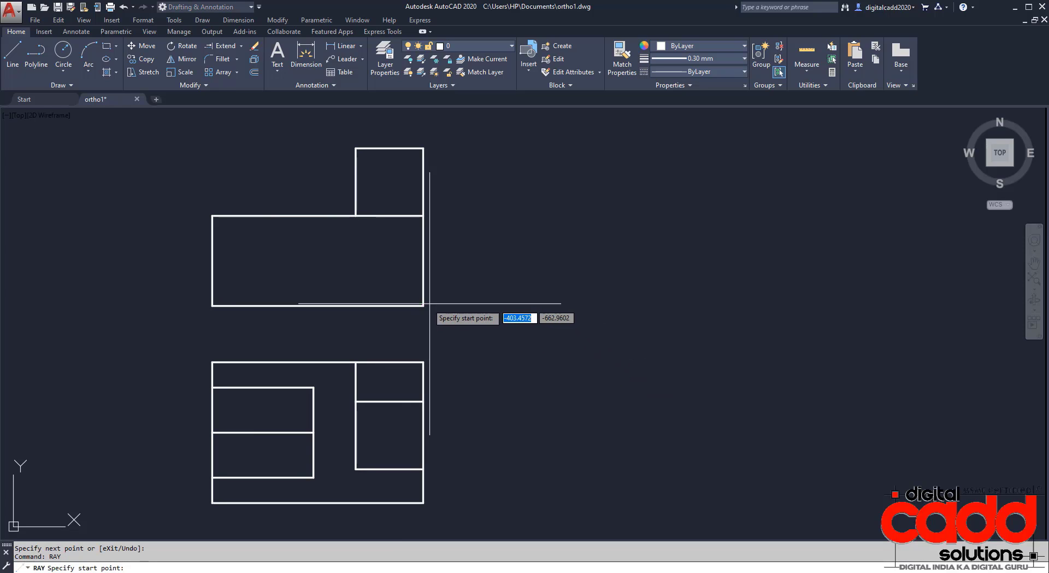
{"action": "left_click", "coordinate": [424, 305]}
{"action": "left_click", "coordinate": [555, 305]}
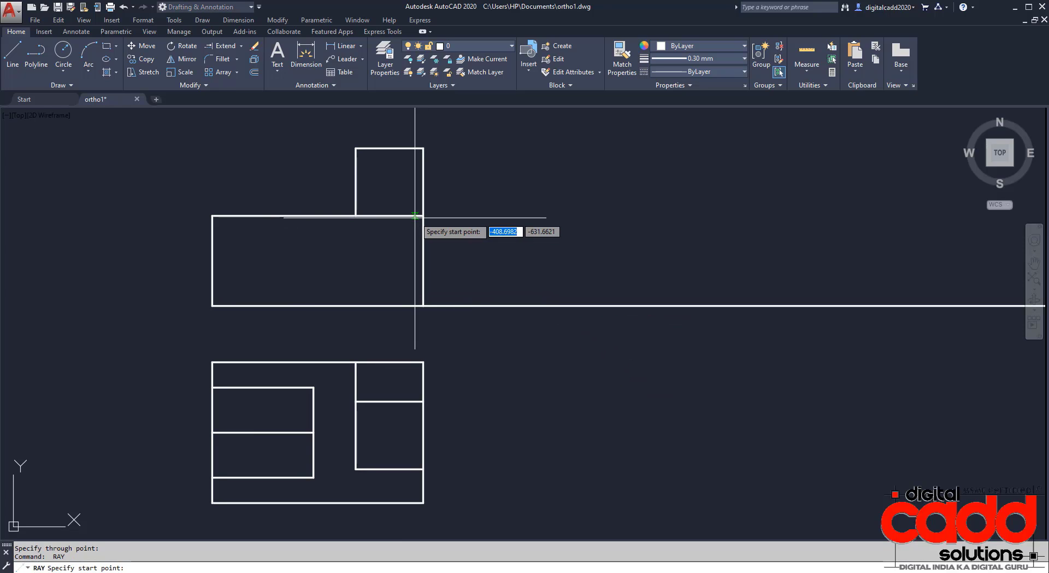
{"action": "left_click", "coordinate": [424, 216]}
{"action": "left_click", "coordinate": [552, 218]}
{"action": "key", "text": "Return"}
{"action": "key", "text": "Return"}
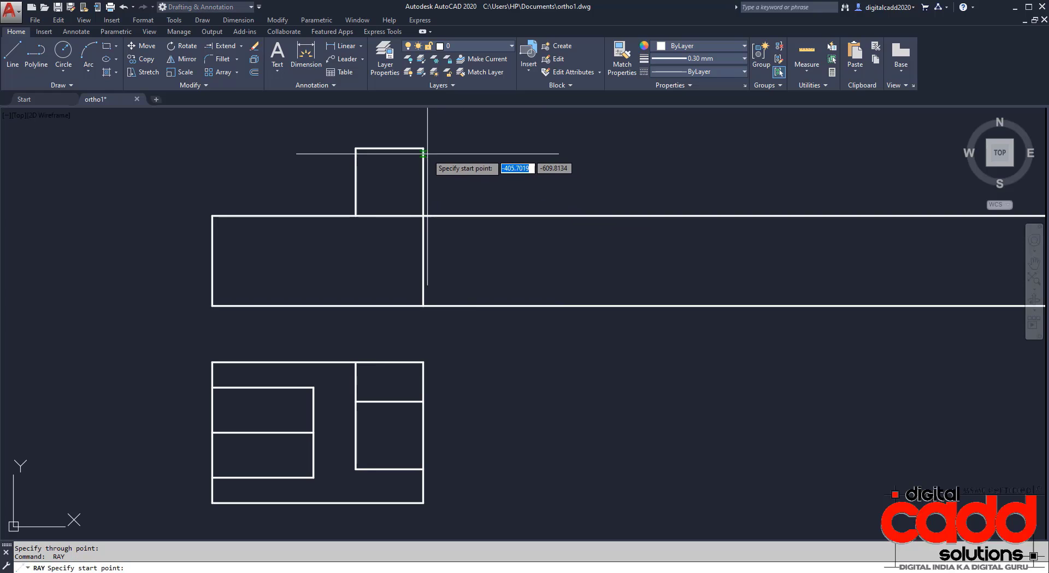
{"action": "left_click", "coordinate": [424, 149]}
{"action": "left_click", "coordinate": [511, 151]}
{"action": "key", "text": "Return"}
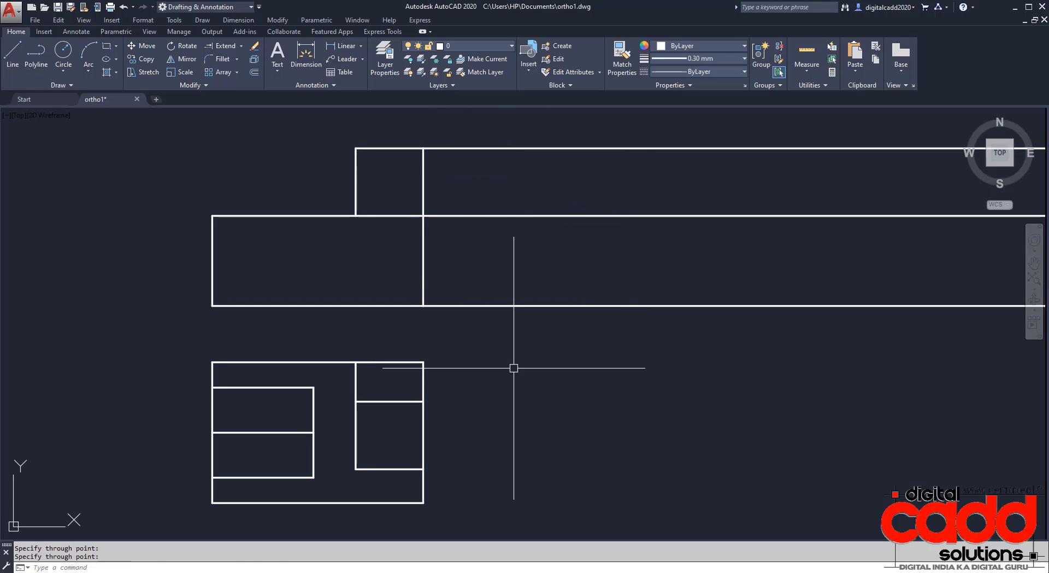
Step: Offset the front view's right edge 20 to the right to start the side view
{"action": "type", "text": "o"}
{"action": "key", "text": "Return"}
{"action": "type", "text": "20"}
{"action": "key", "text": "Return"}
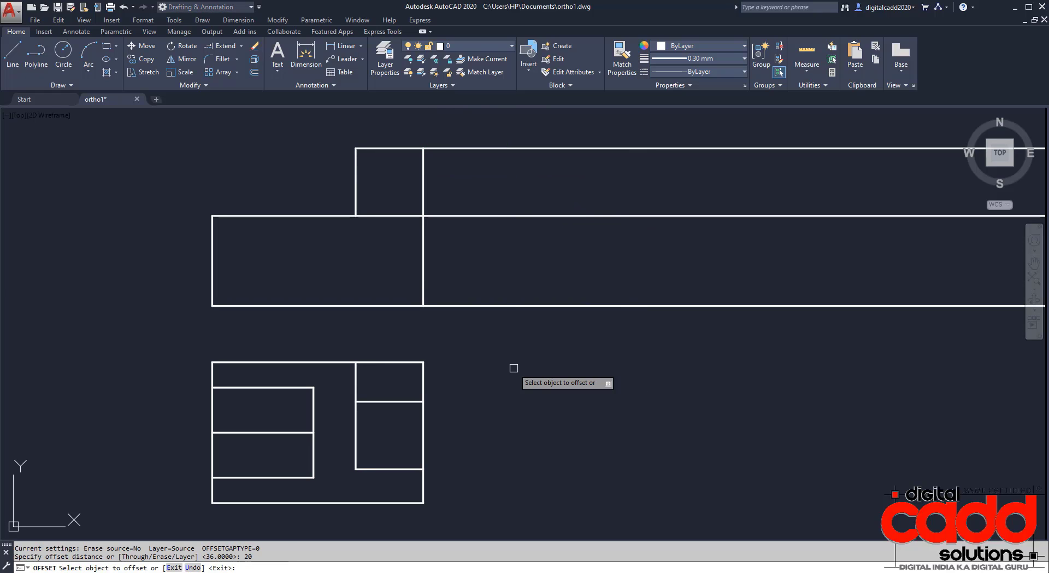
{"action": "left_click", "coordinate": [425, 248]}
{"action": "left_click", "coordinate": [551, 243]}
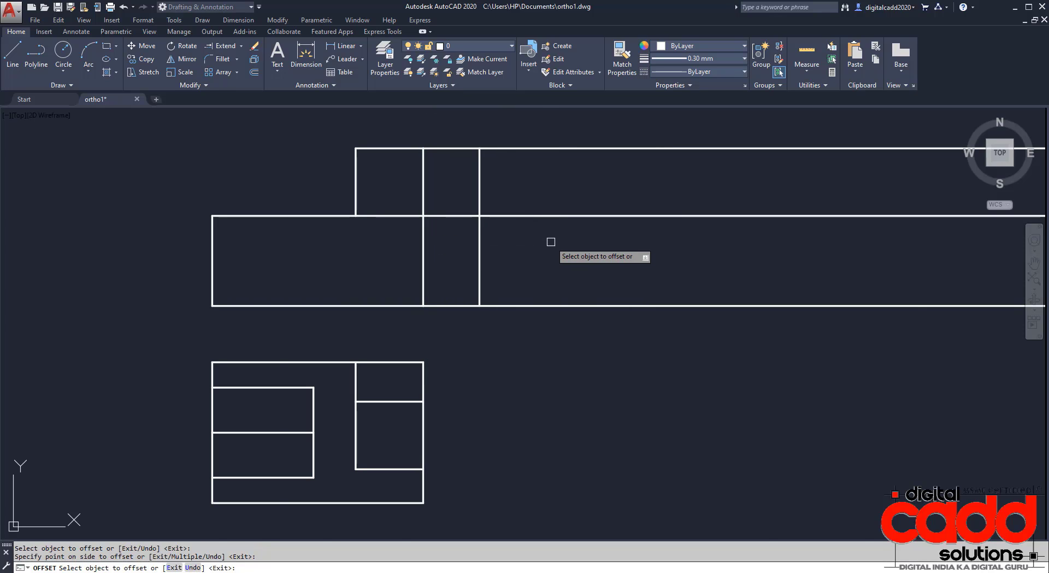
Step: Check the block's depth in the PDF and offset the side view's left edge 50 to the right in AutoCAD
{"action": "key", "text": "alt+Tab"}
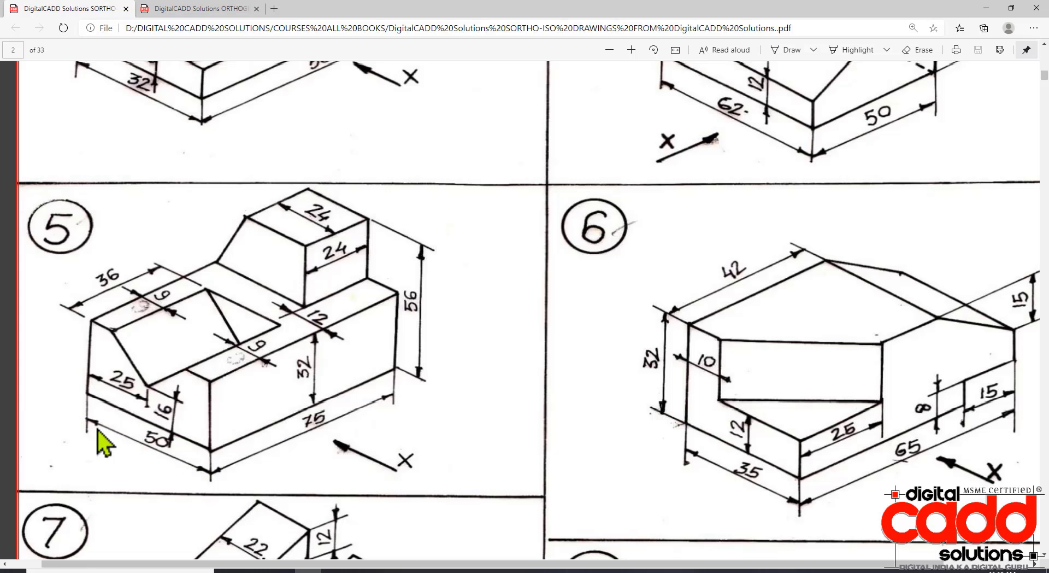
{"action": "key", "text": "alt+Tab"}
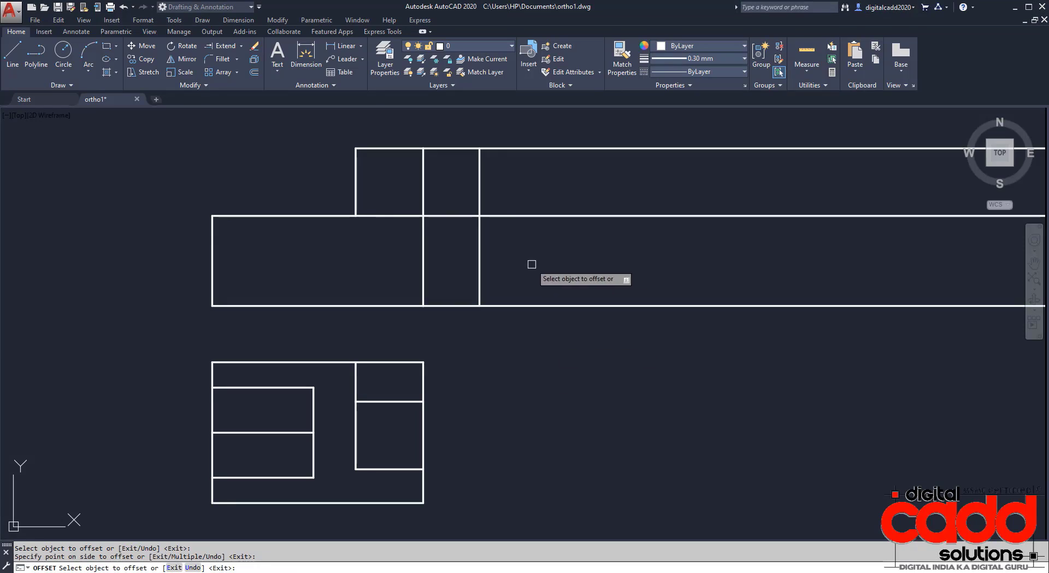
{"action": "left_click", "coordinate": [479, 254]}
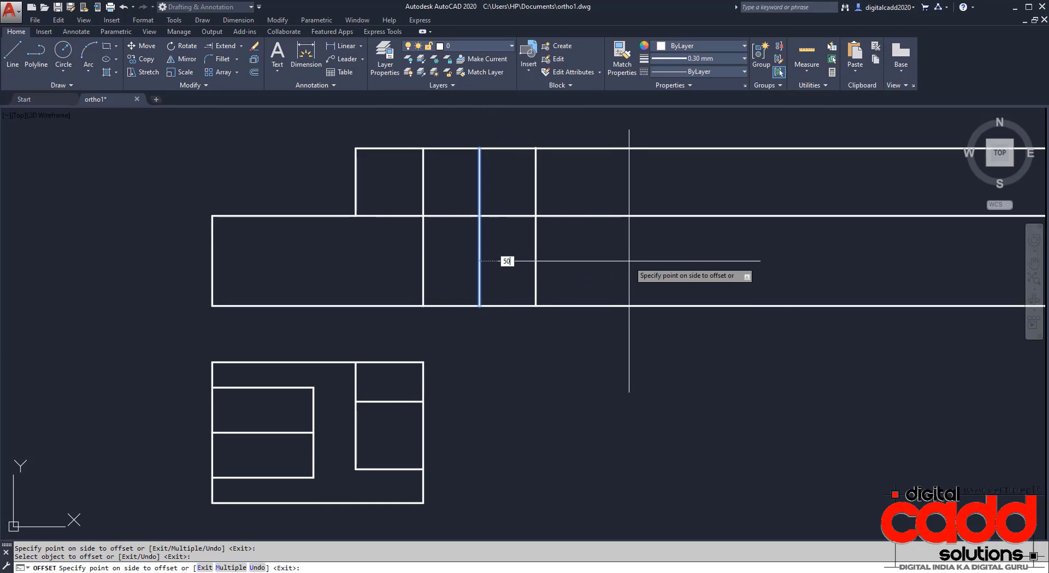
{"action": "key", "text": "Return"}
Step: Trim the projection rays to the side view's left and right edges, removing the excess segments on both sides
{"action": "type", "text": "ts or"}
{"action": "key", "text": "Return"}
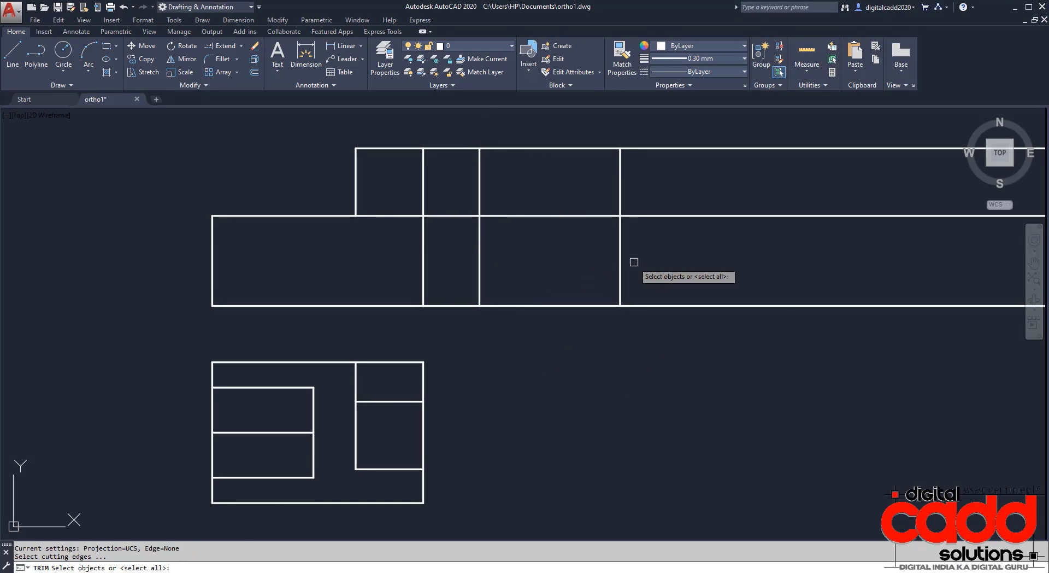
{"action": "left_click", "coordinate": [649, 127]}
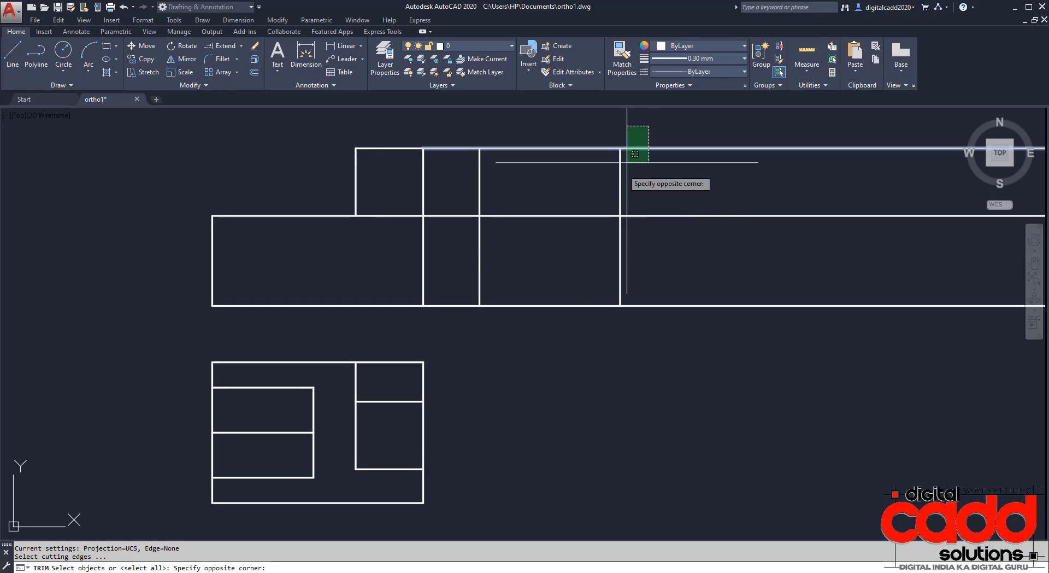
{"action": "left_click", "coordinate": [468, 323]}
{"action": "key", "text": "Return"}
{"action": "left_click_drag", "start_coordinate": [697, 353], "coordinate": [696, 148]}
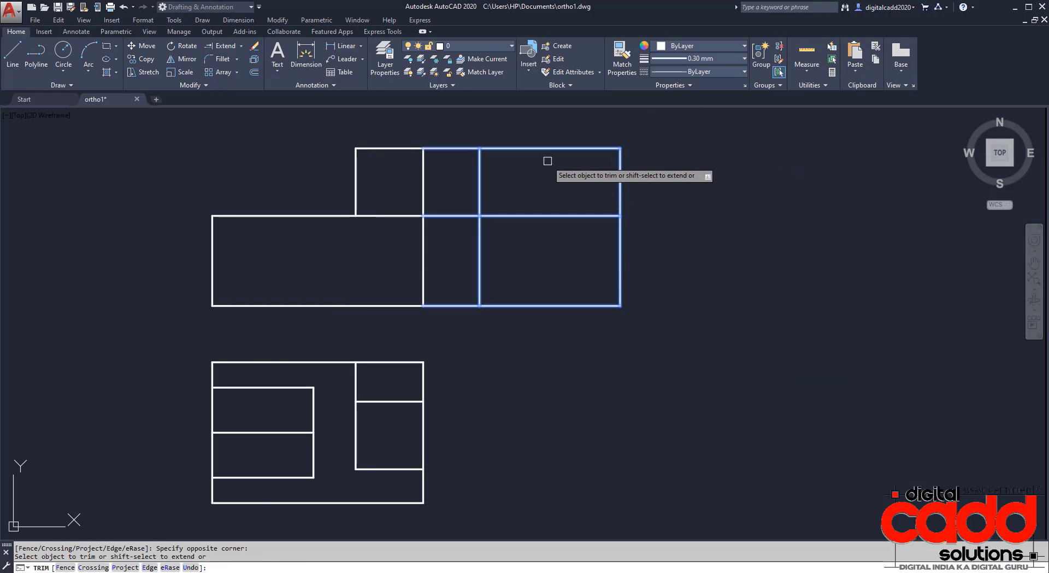
{"action": "left_click", "coordinate": [466, 131]}
{"action": "left_click", "coordinate": [441, 305]}
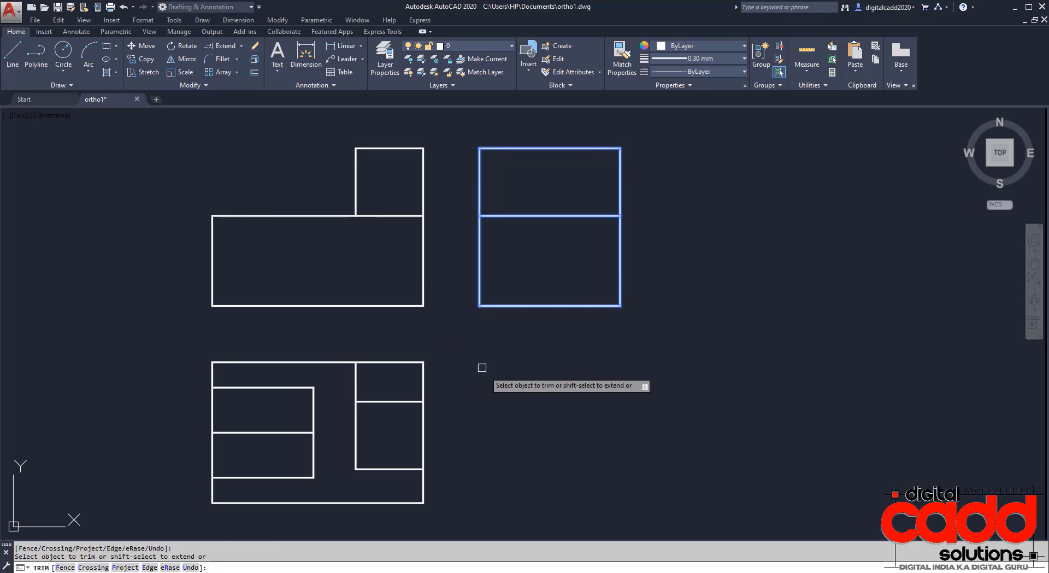
{"action": "key", "text": "Return"}
Step: Check exercise 5's notch dimensions in the PDF and offset the side view's left and right edges 9 inward in AutoCAD
{"action": "middle_click_drag", "start_coordinate": [569, 441], "coordinate": [516, 445]}
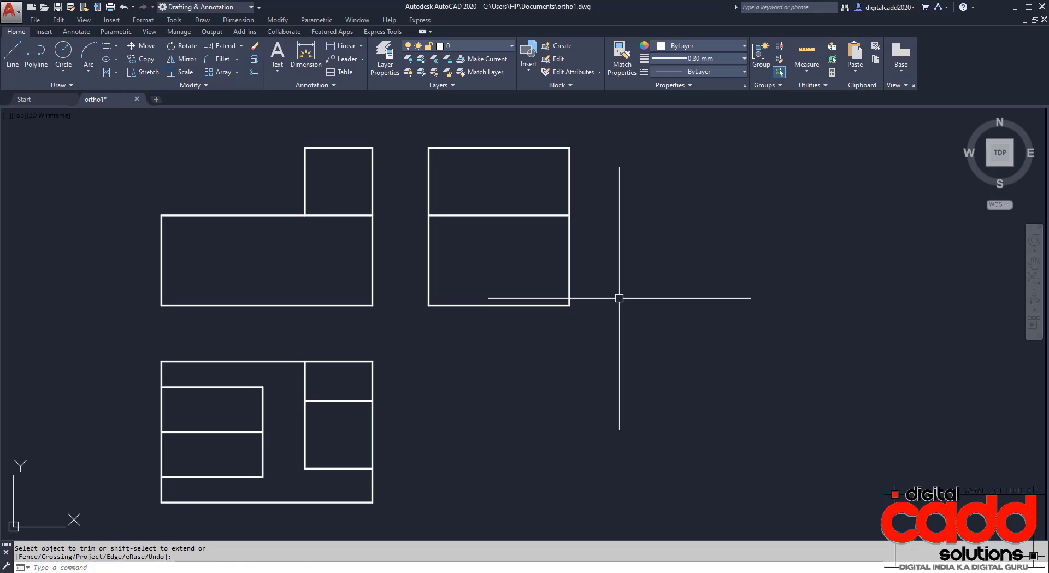
{"action": "key", "text": "alt+Tab"}
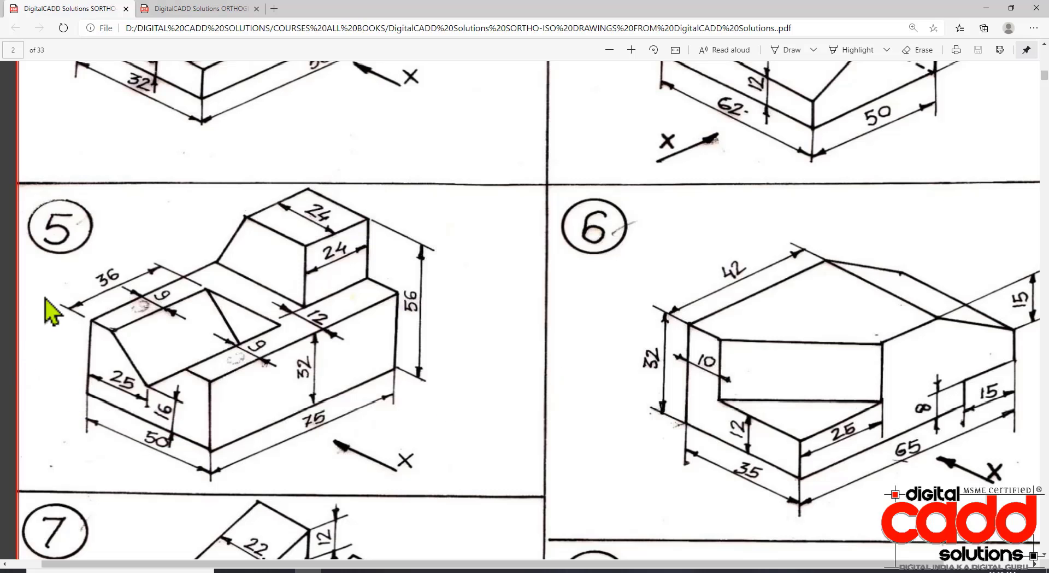
{"action": "key", "text": "alt+Tab"}
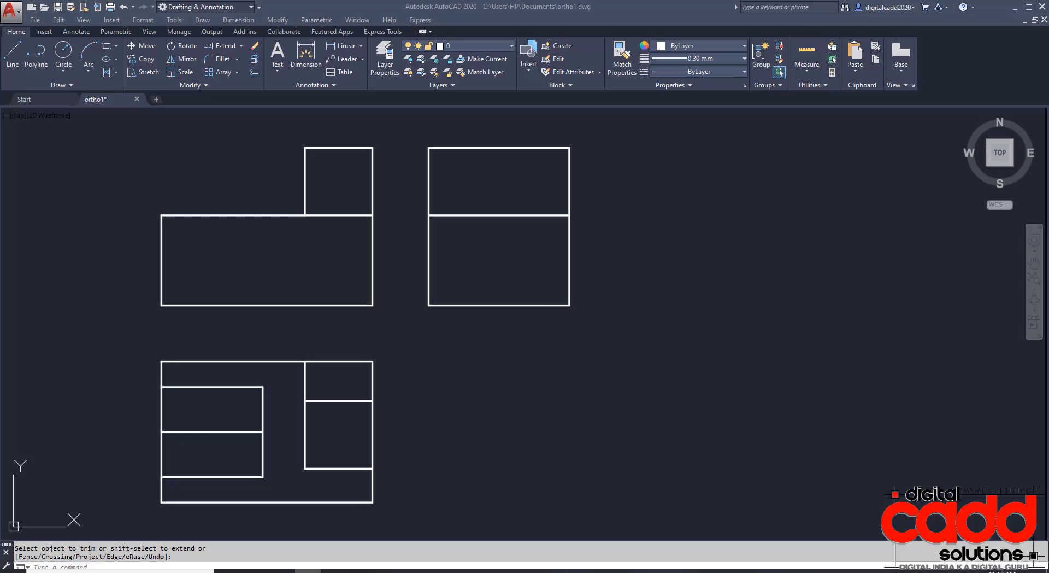
{"action": "key", "text": "Return"}
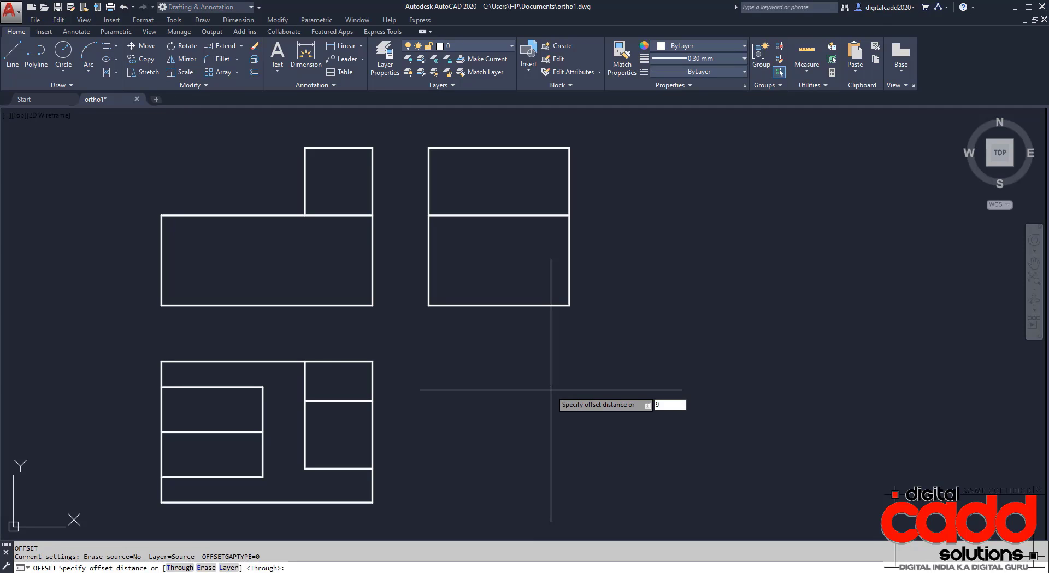
{"action": "type", "text": "9"}
{"action": "key", "text": "Return"}
{"action": "left_click", "coordinate": [430, 270]}
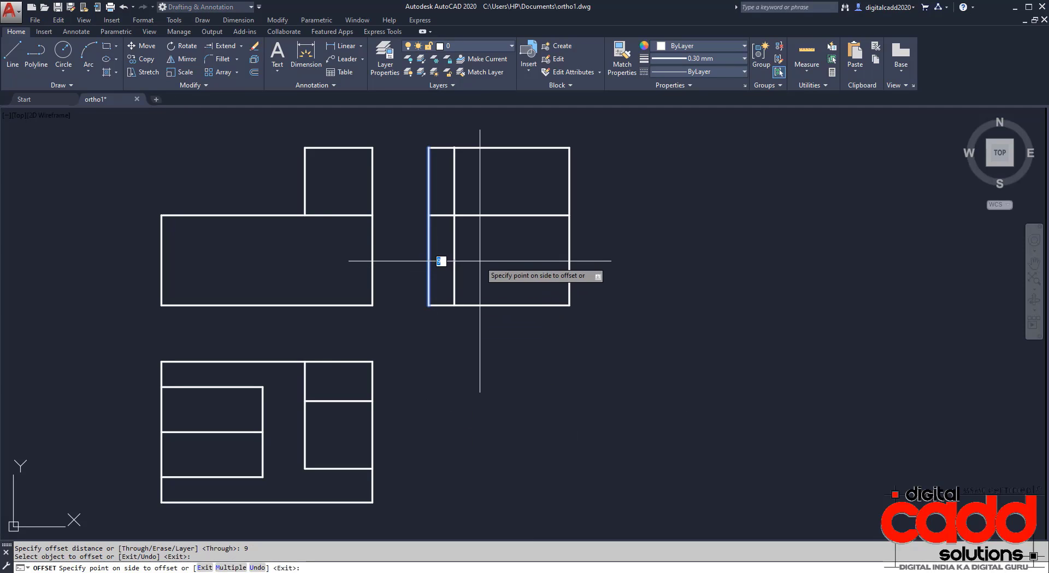
{"action": "left_click", "coordinate": [441, 261]}
{"action": "left_click", "coordinate": [570, 241]}
{"action": "left_click", "coordinate": [539, 252]}
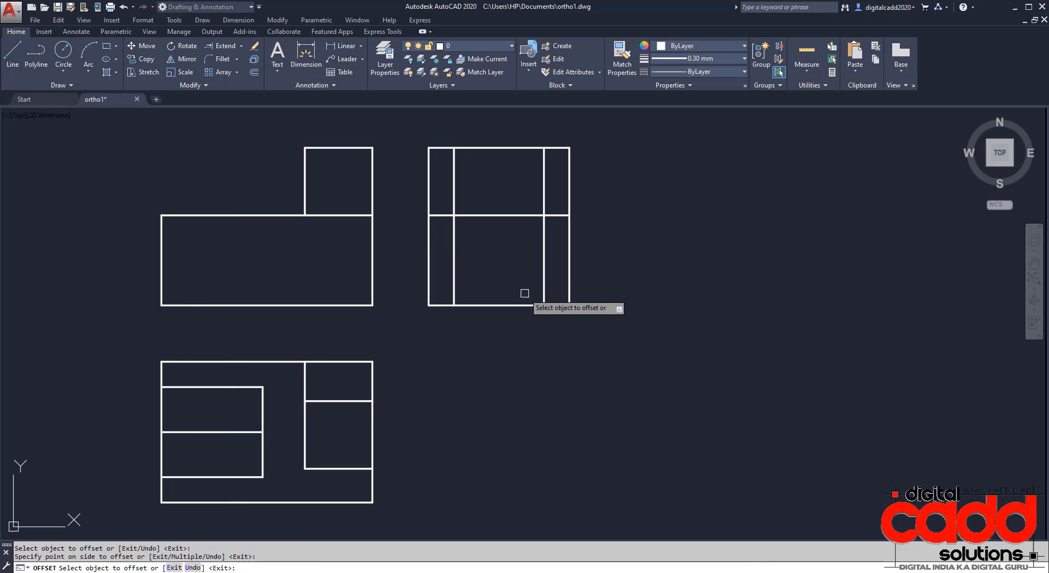
Step: Offset the side view's bottom edge 16 upward to locate the notch's lowest point
{"action": "left_click", "coordinate": [519, 304]}
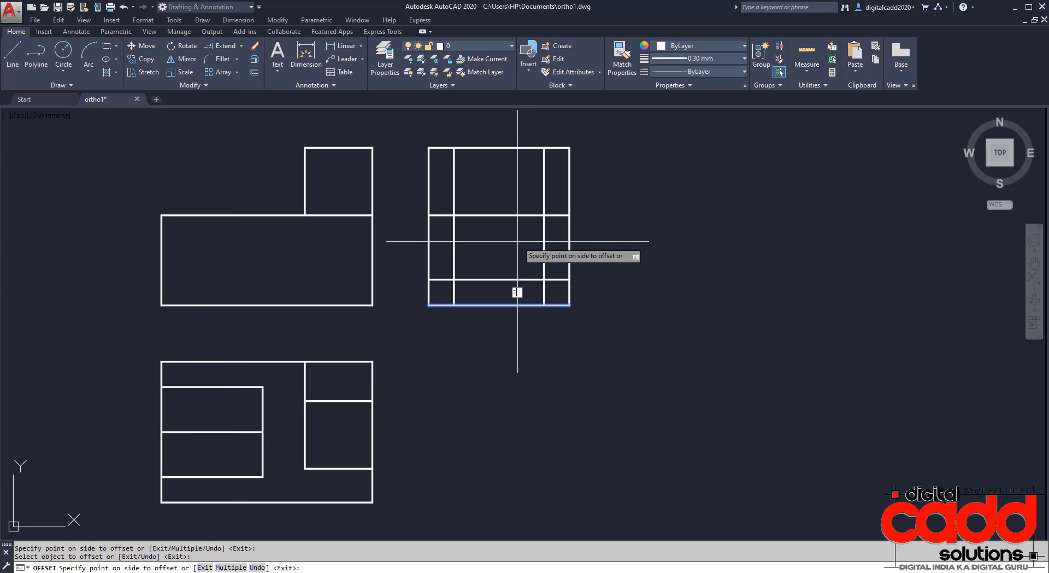
{"action": "type", "text": "16"}
{"action": "key", "text": "Return"}
{"action": "key", "text": "Escape"}
Step: Draw the V-notch with two lines from the step-level intersections to the midpoint of the 16 offset line
{"action": "type", "text": "l"}
{"action": "key", "text": "Return"}
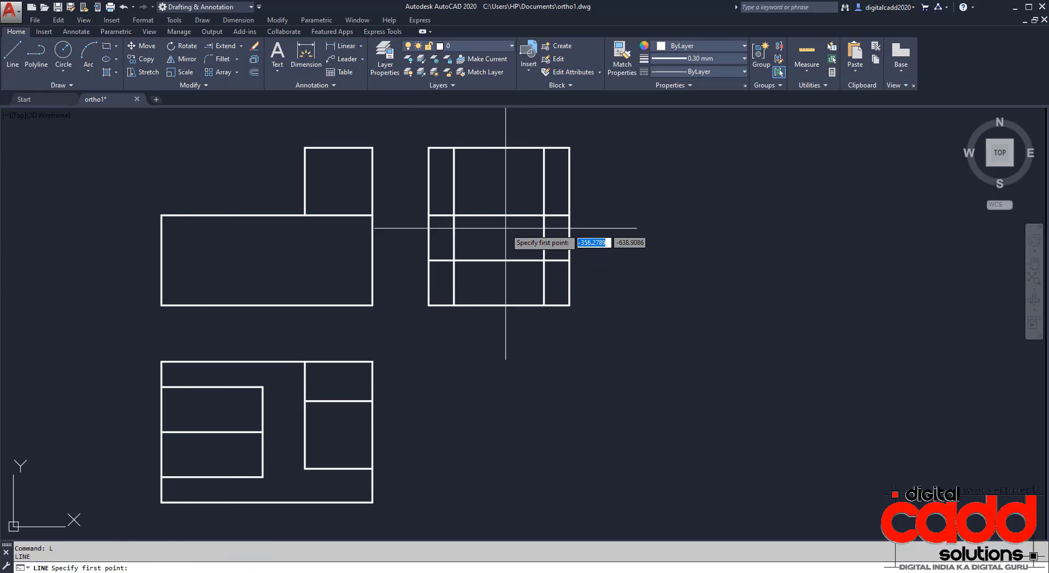
{"action": "left_click", "coordinate": [455, 216]}
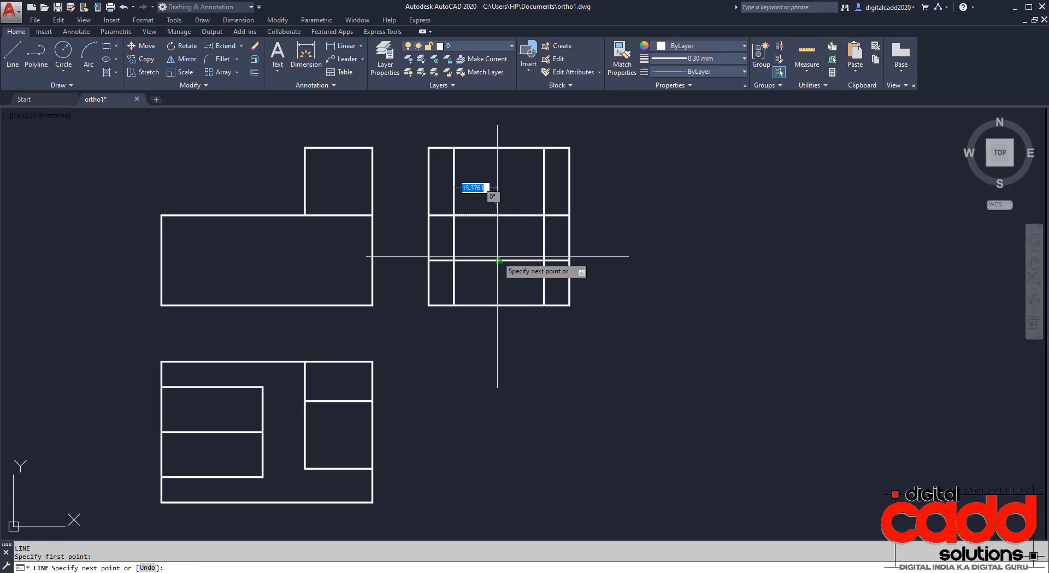
{"action": "left_click", "coordinate": [499, 260]}
{"action": "left_click", "coordinate": [544, 215]}
{"action": "key", "text": "Return"}
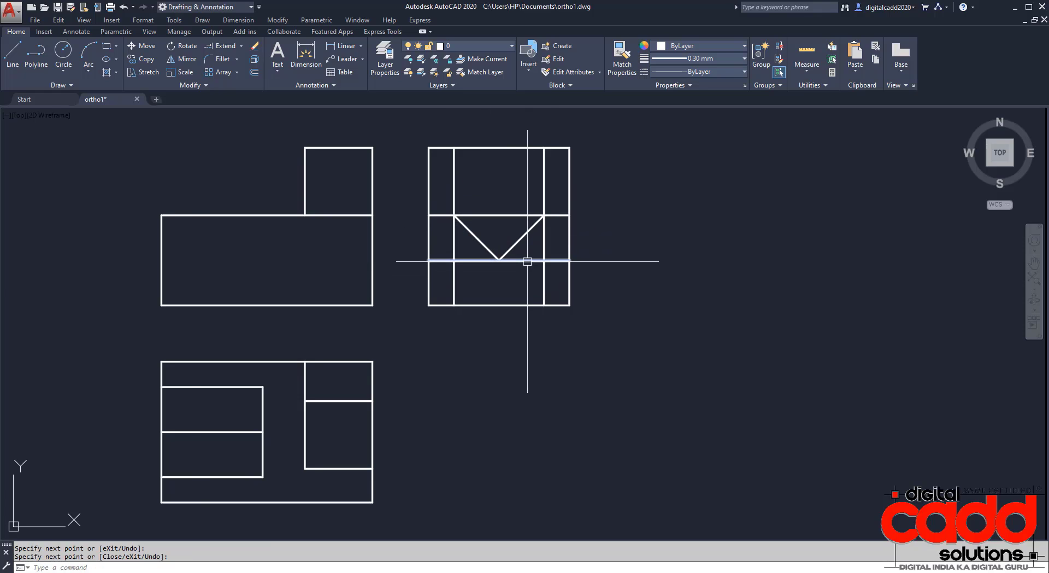
Step: Erase the notch's horizontal construction line and the two vertical ones in the side view
{"action": "left_click", "coordinate": [528, 261]}
{"action": "left_click", "coordinate": [555, 281]}
{"action": "left_click", "coordinate": [448, 281]}
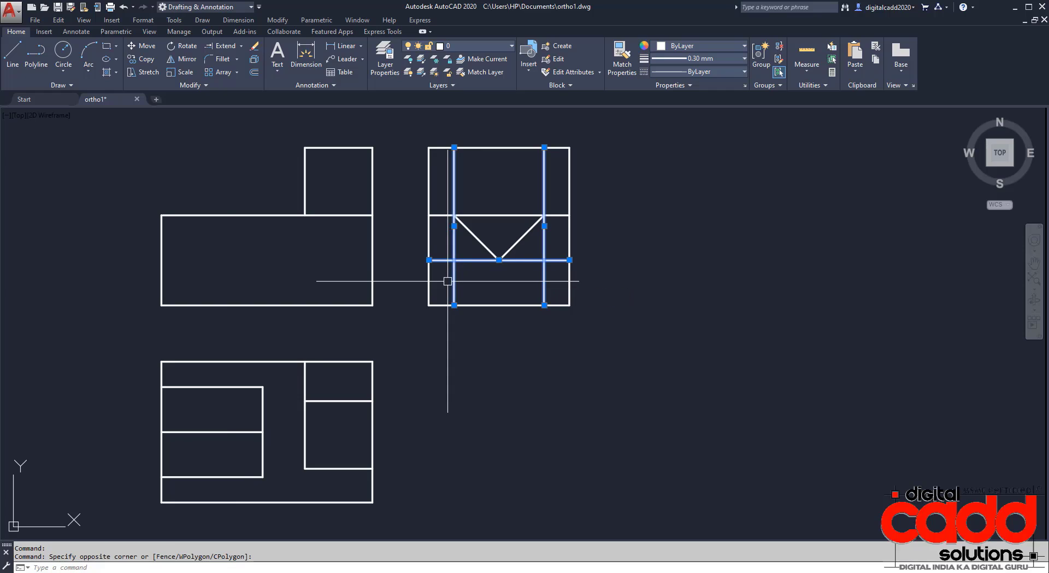
{"action": "type", "text": "e"}
{"action": "key", "text": "Return"}
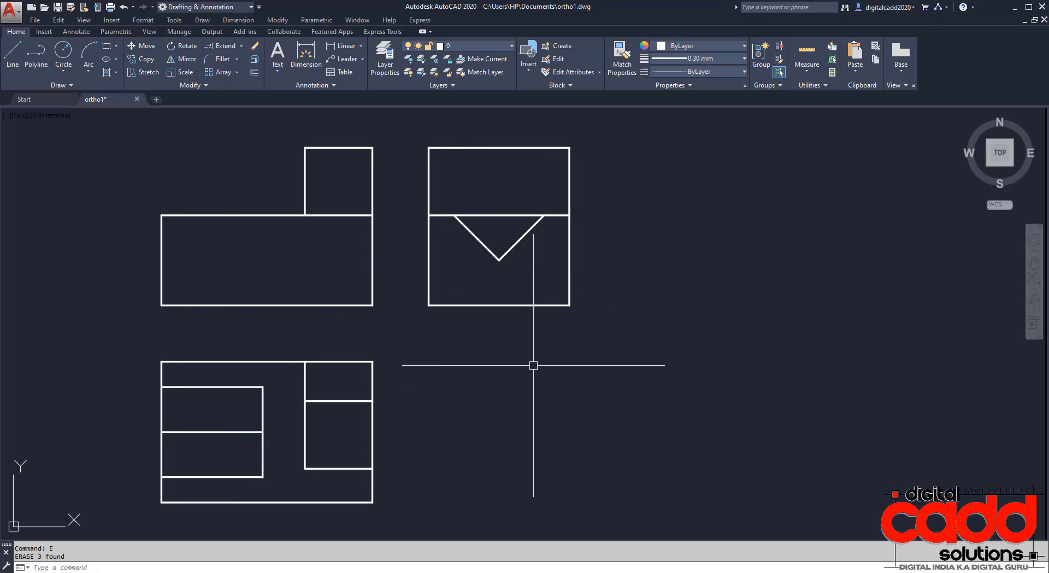
Step: Compare the notch and top faces of exercise 5's block in the PDF with the side view in AutoCAD
{"action": "scroll", "coordinate": [534, 363], "scroll_direction": "down", "scroll_amount": 2}
{"action": "key", "text": "alt+Tab"}
{"action": "key", "text": "alt+Tab"}
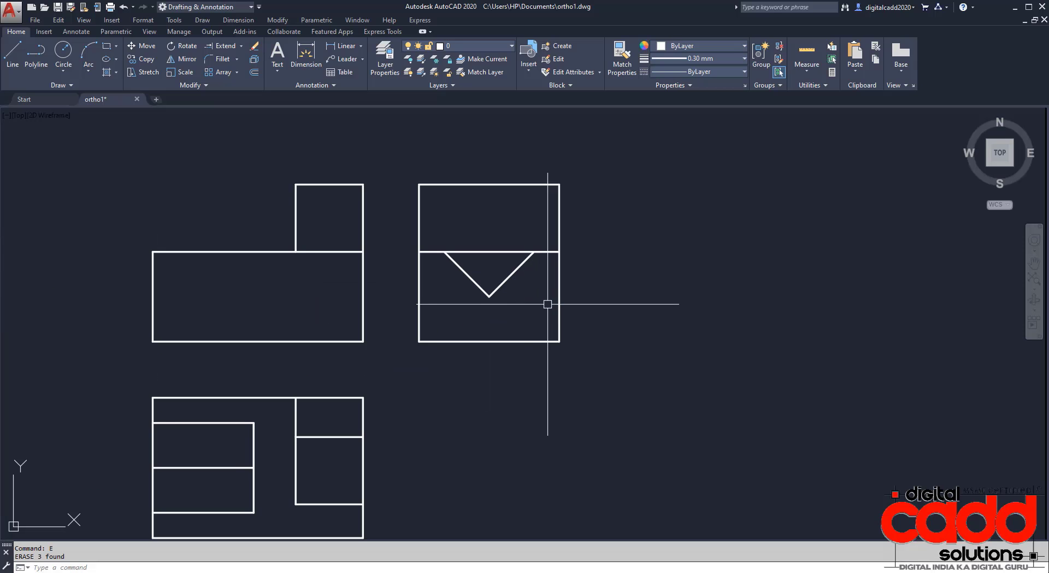
{"action": "key", "text": "alt+Tab"}
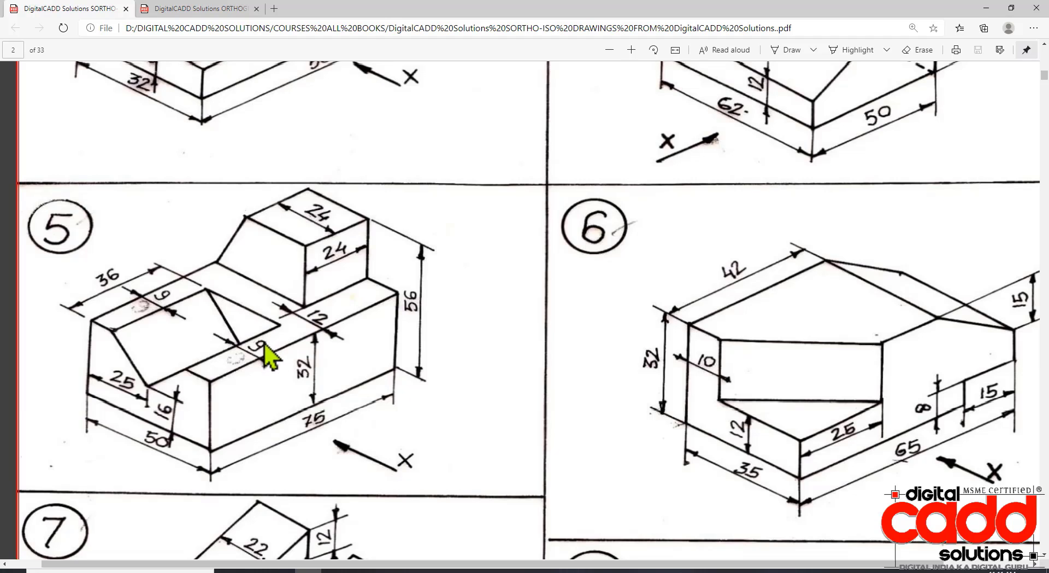
{"action": "key", "text": "alt+Tab"}
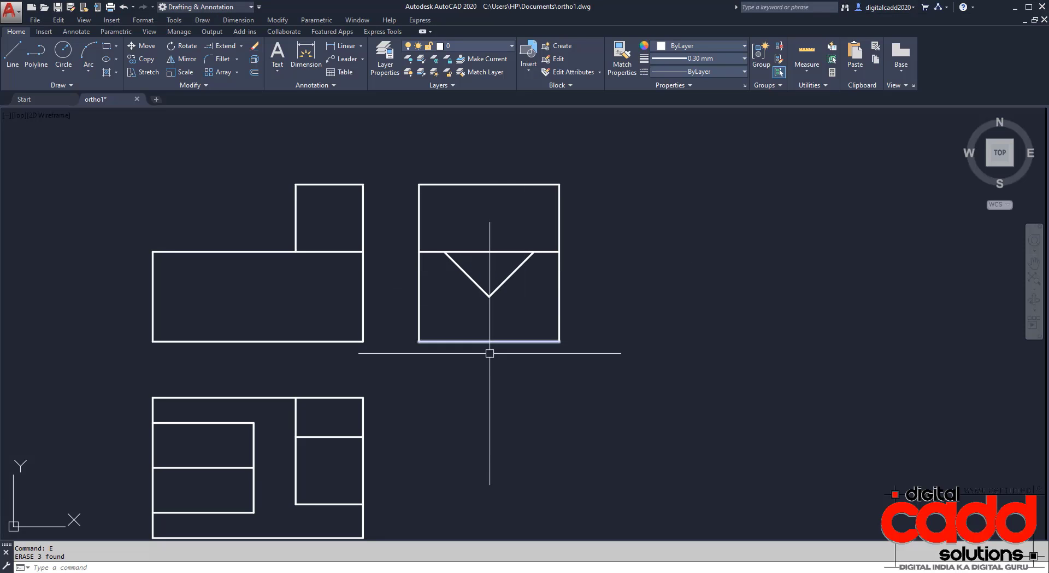
{"action": "key", "text": "alt+Tab"}
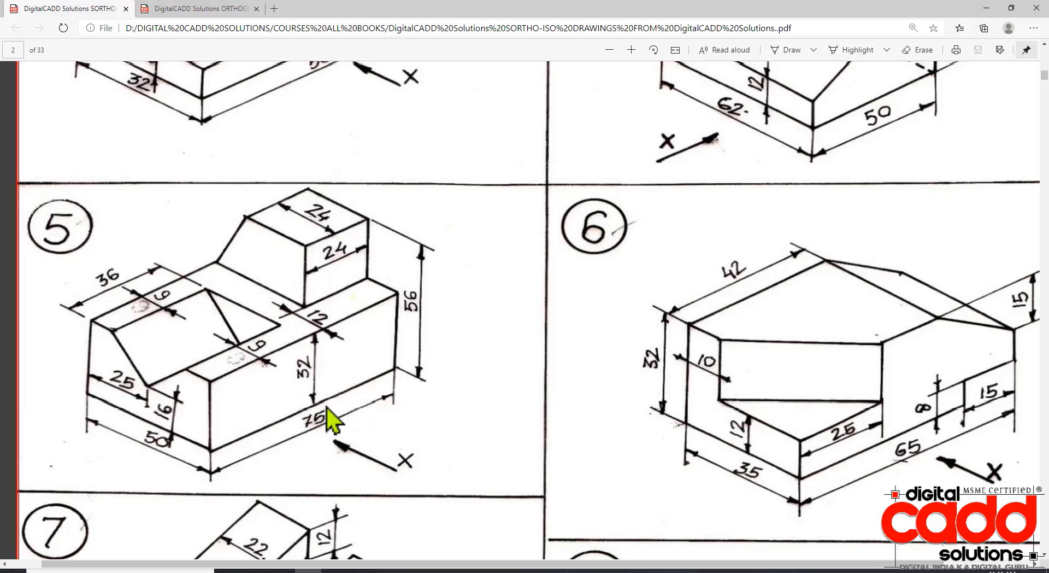
{"action": "key", "text": "alt+Tab"}
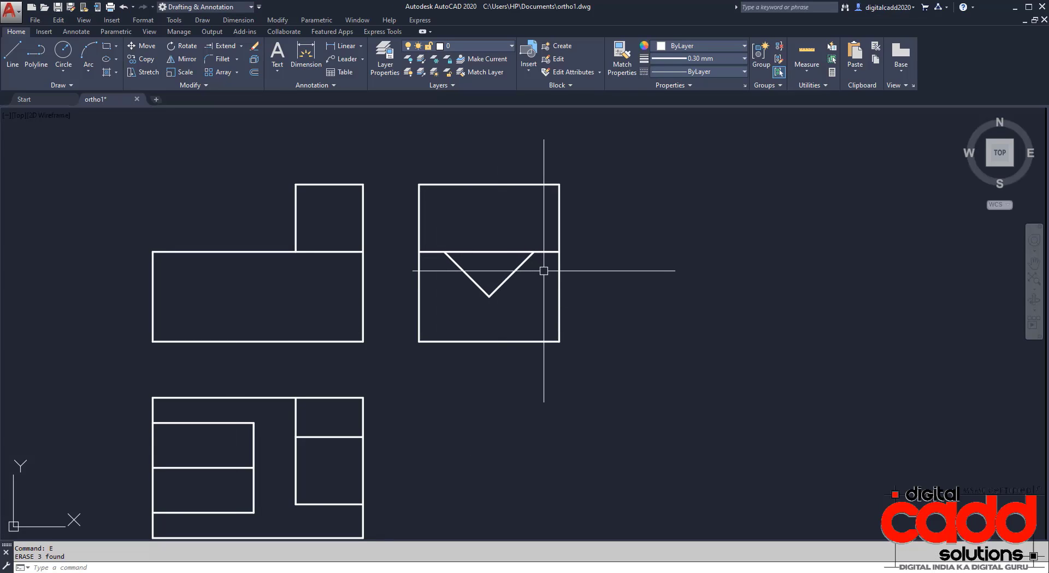
Step: Try trimming the side view's step-level line on both sides of the V-notch, and undo the trim
{"action": "key", "text": "Return"}
{"action": "key", "text": "Return"}
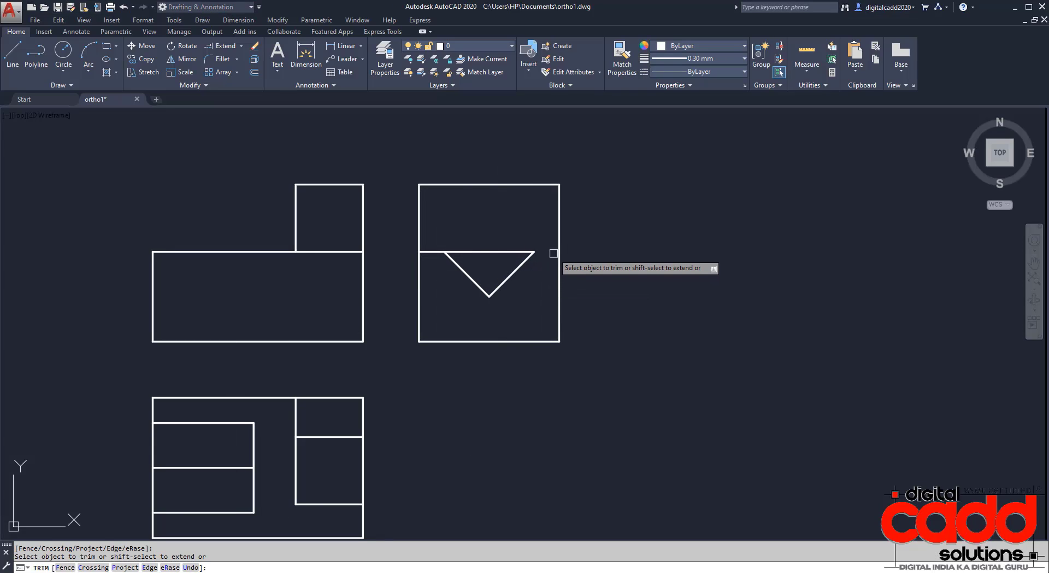
{"action": "key", "text": "Return"}
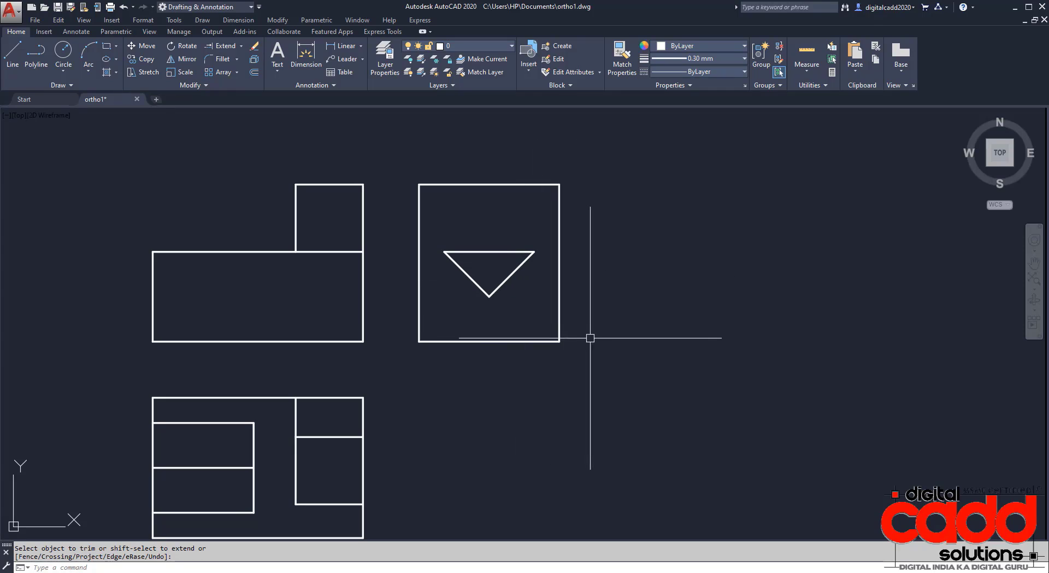
{"action": "key", "text": "ctrl+z"}
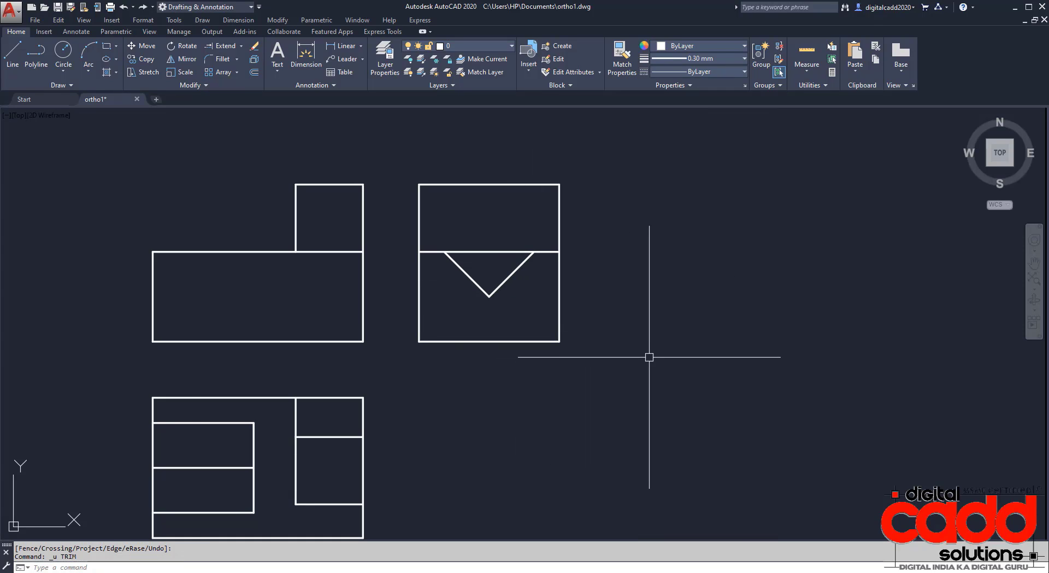
Step: Check the raised block's position in the PDF and offset the side view's right edge 12 to the left in AutoCAD
{"action": "mouse_move", "coordinate": [600, 354]}
{"action": "middle_mouse_down"}
{"action": "mouse_move", "coordinate": [531, 363]}
{"action": "mouse_move", "coordinate": [548, 363]}
{"action": "middle_mouse_up"}
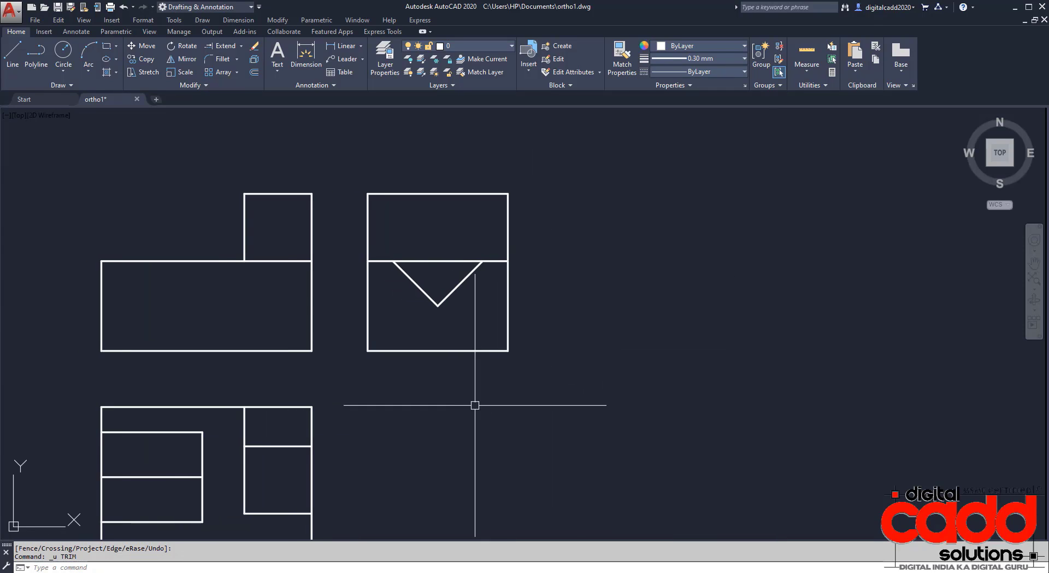
{"action": "middle_click_drag", "start_coordinate": [475, 405], "coordinate": [478, 399]}
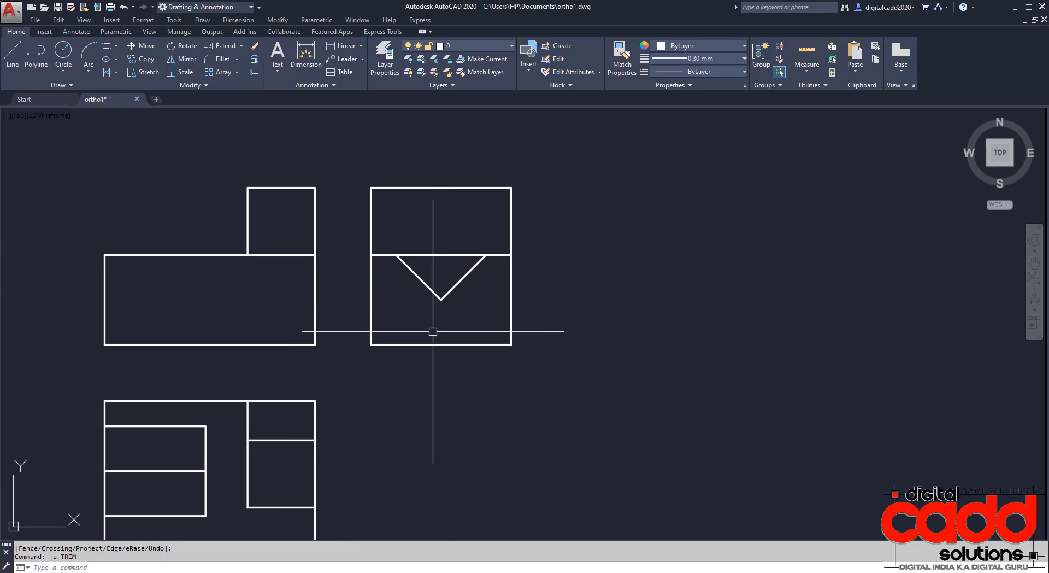
{"action": "key", "text": "alt+Tab"}
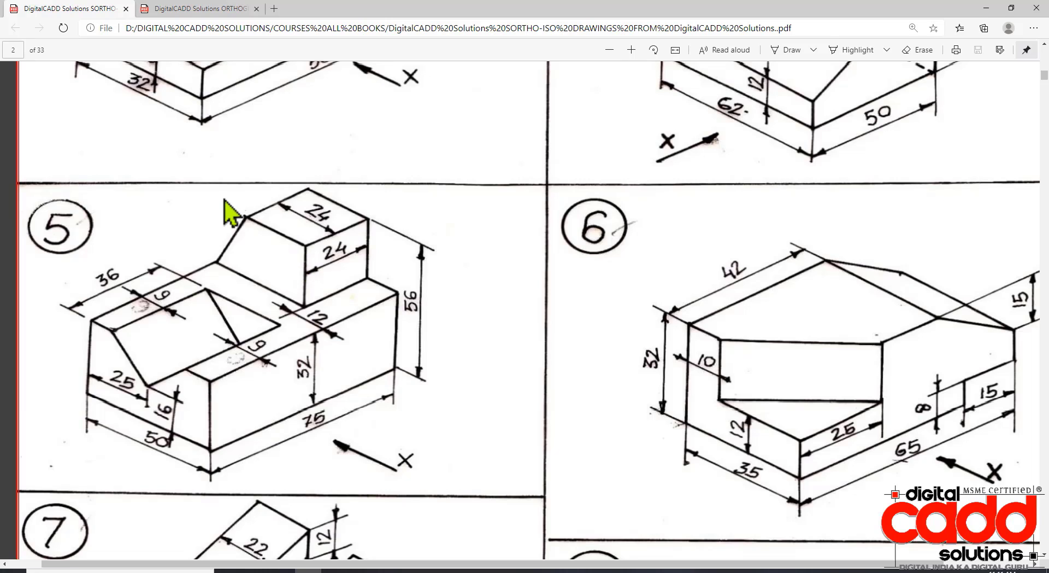
{"action": "key", "text": "alt+Tab"}
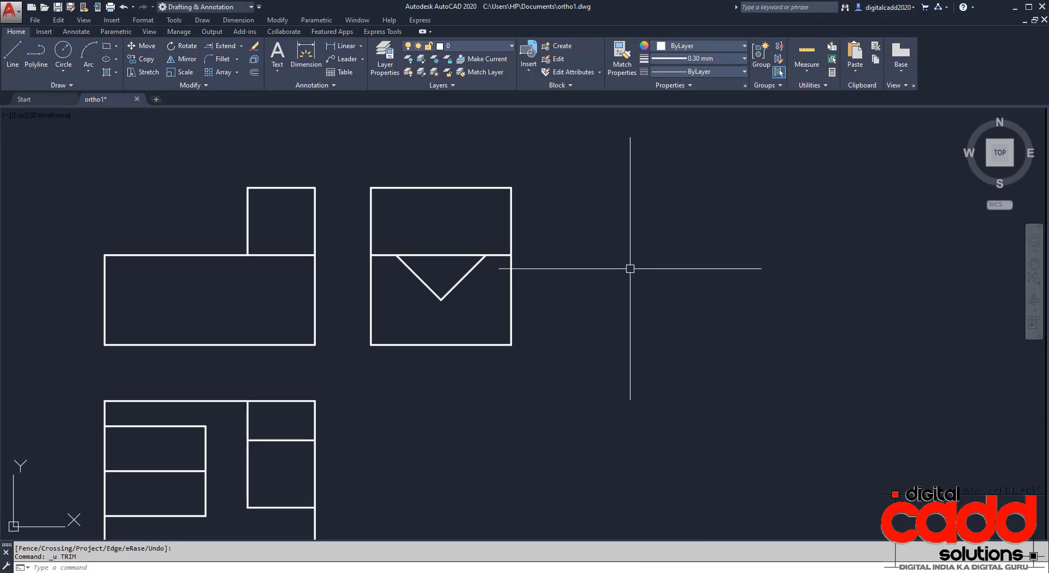
{"action": "type", "text": "o"}
{"action": "key", "text": "Return"}
{"action": "type", "text": "12"}
{"action": "key", "text": "Return"}
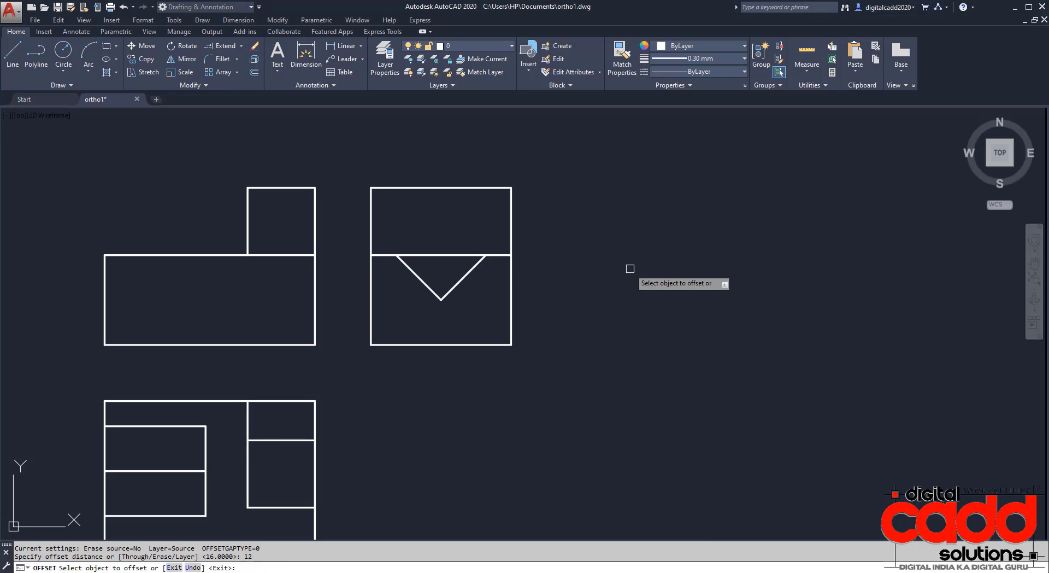
{"action": "left_click", "coordinate": [510, 205]}
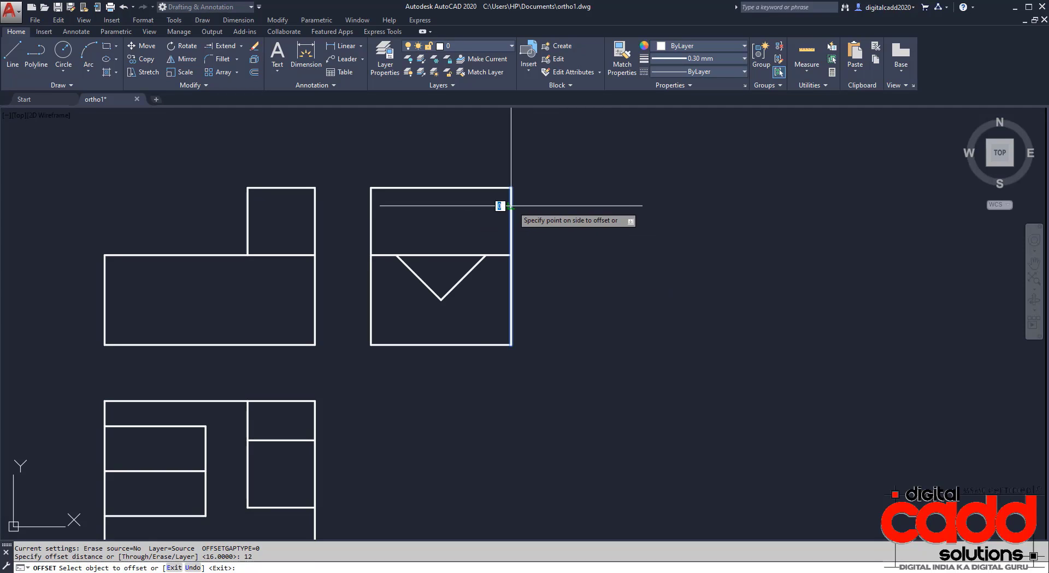
{"action": "left_click", "coordinate": [451, 209]}
Step: Offset the new vertical line 24 to the left to mark the width of the raised block's top
{"action": "left_click", "coordinate": [477, 210]}
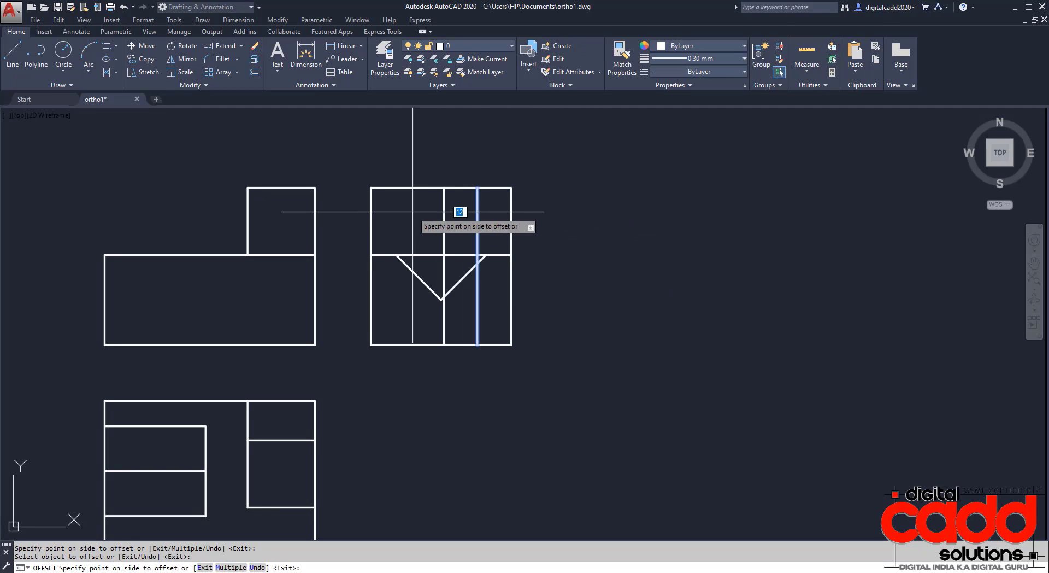
{"action": "type", "text": "24"}
{"action": "key", "text": "Return"}
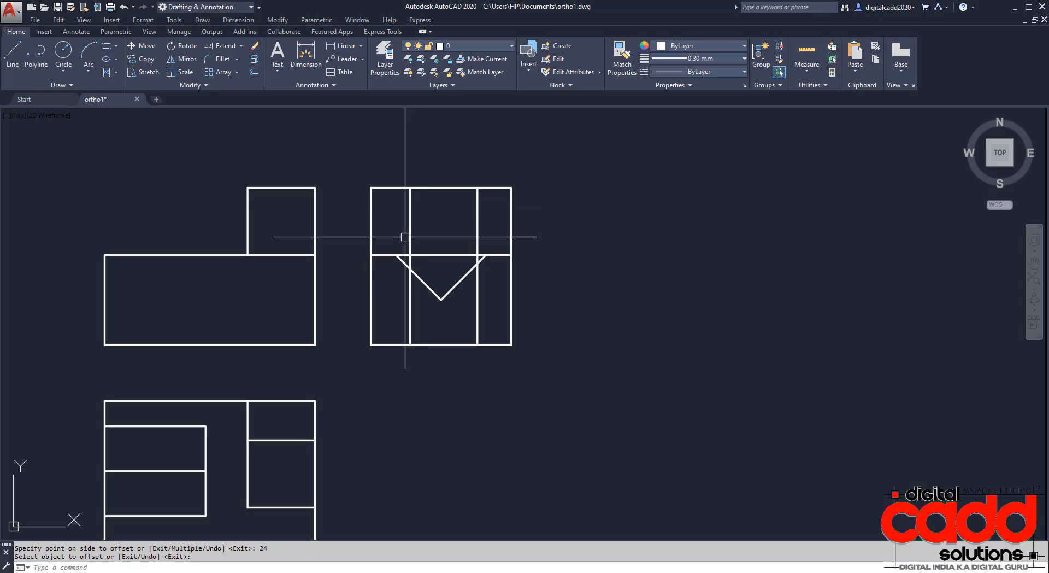
{"action": "key", "text": "Escape"}
Step: Draw the raised block's sloping edge from the 24 offset line's upper end to the left edge at step level
{"action": "type", "text": "L"}
{"action": "key", "text": "Return"}
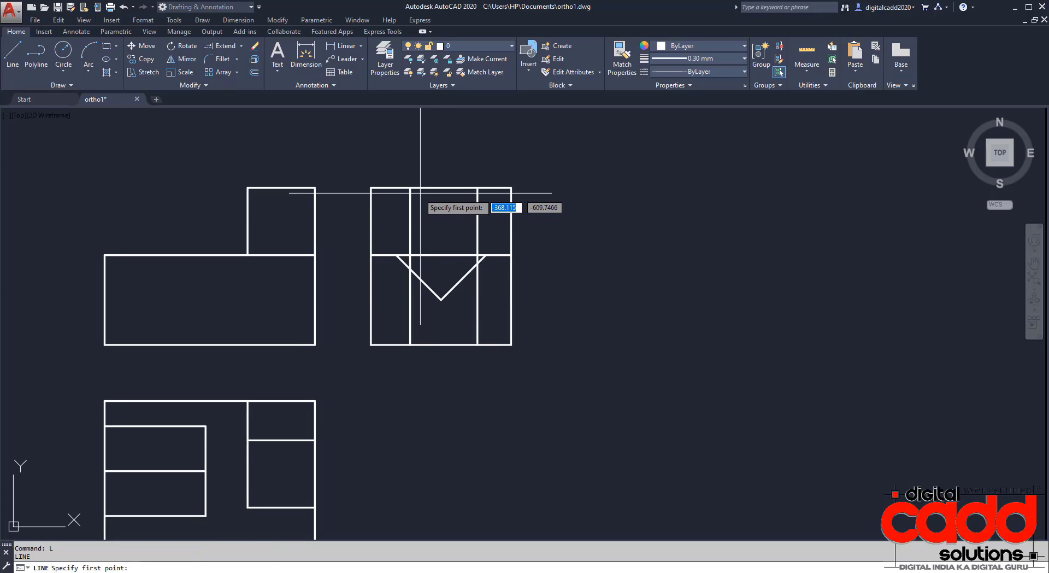
{"action": "left_click", "coordinate": [411, 188]}
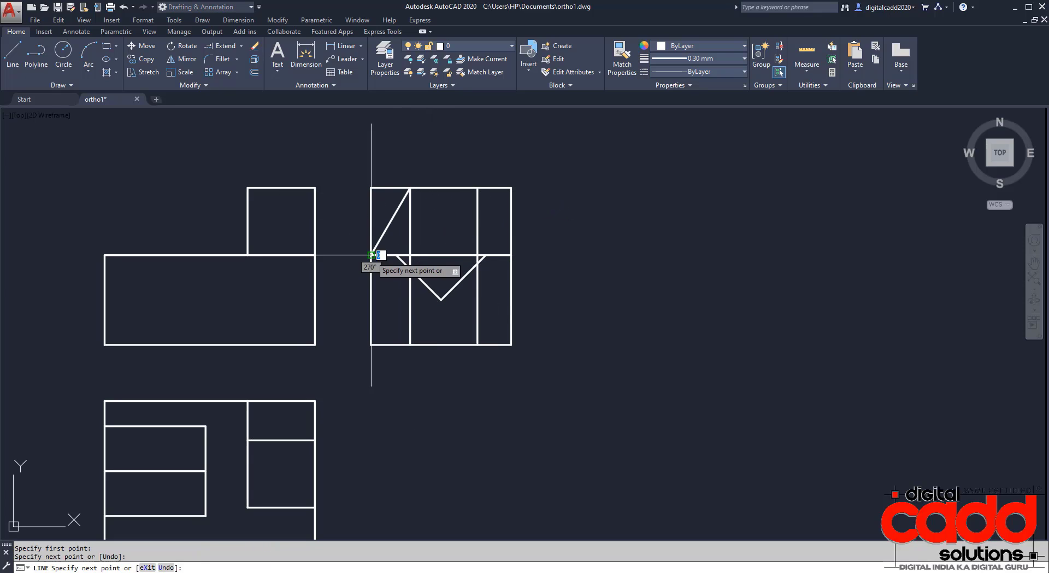
{"action": "left_click", "coordinate": [371, 255]}
{"action": "key", "text": "Return"}
Step: Trim away the side view's upper-right corner beyond the raised block and the vertical edge's short piece just below step level
{"action": "type", "text": "t"}
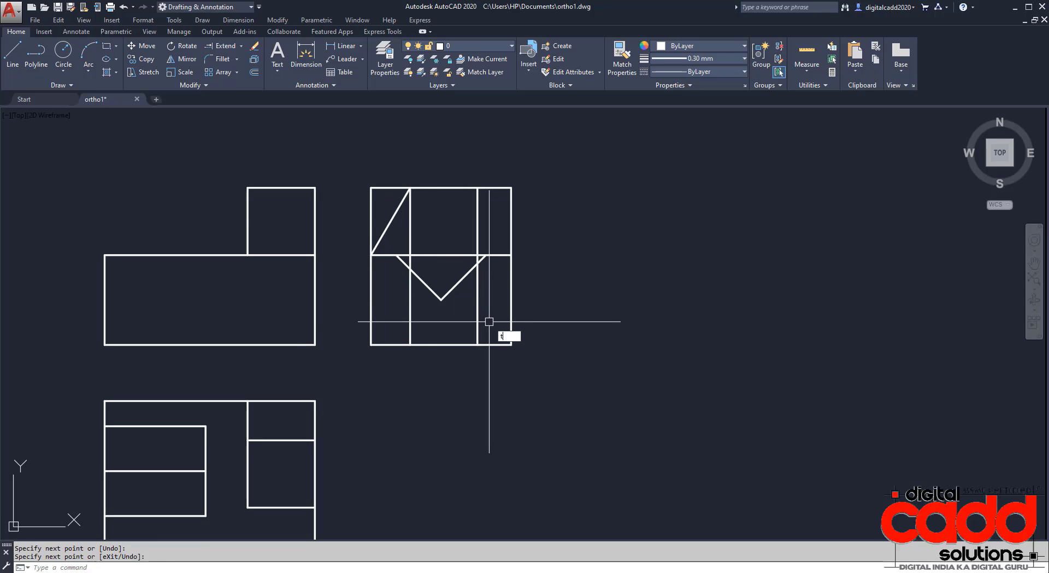
{"action": "type", "text": "r"}
{"action": "key", "text": "Return"}
{"action": "key", "text": "Return"}
{"action": "left_click", "coordinate": [518, 171]}
{"action": "left_click", "coordinate": [477, 244]}
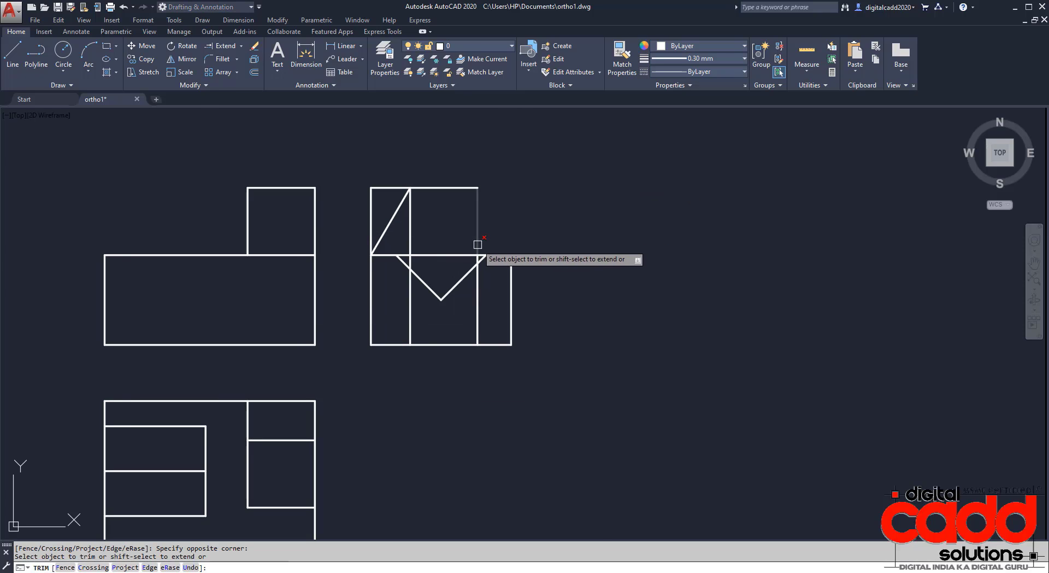
{"action": "scroll", "coordinate": [480, 245], "scroll_direction": "up", "scroll_amount": 5}
{"action": "left_click", "coordinate": [465, 301]}
{"action": "scroll", "coordinate": [469, 307], "scroll_direction": "down", "scroll_amount": 5}
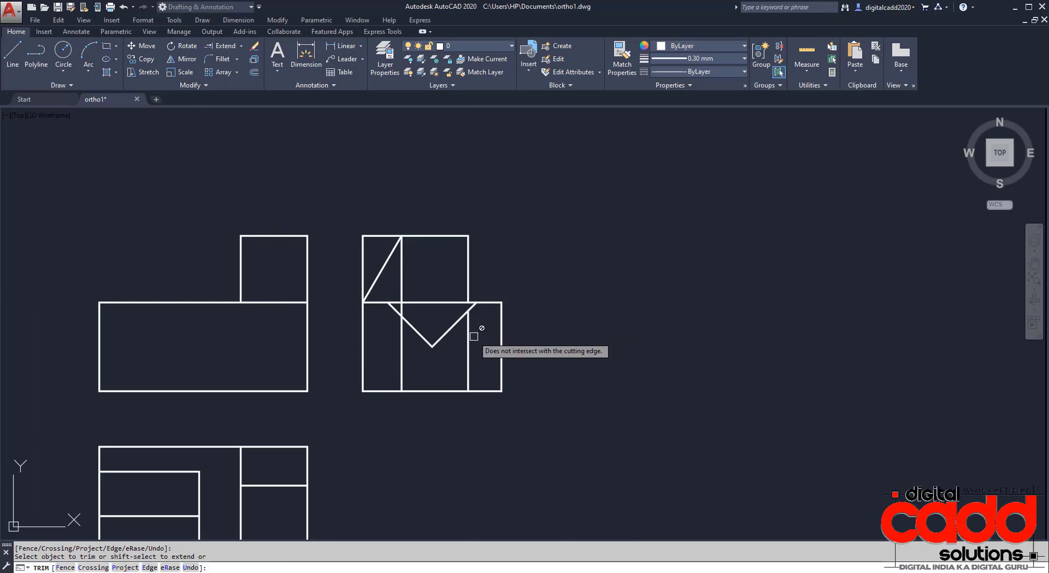
{"action": "key", "text": "Escape"}
Step: Erase the two leftover vertical construction lines in the side view
{"action": "left_click", "coordinate": [475, 363]}
{"action": "left_click", "coordinate": [388, 375]}
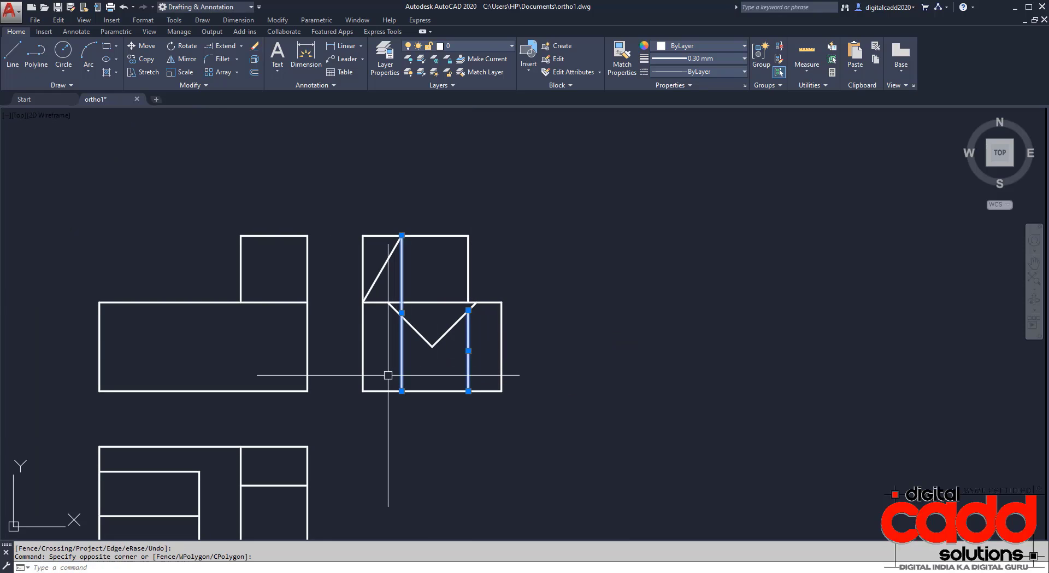
{"action": "type", "text": "e"}
{"action": "key", "text": "Return"}
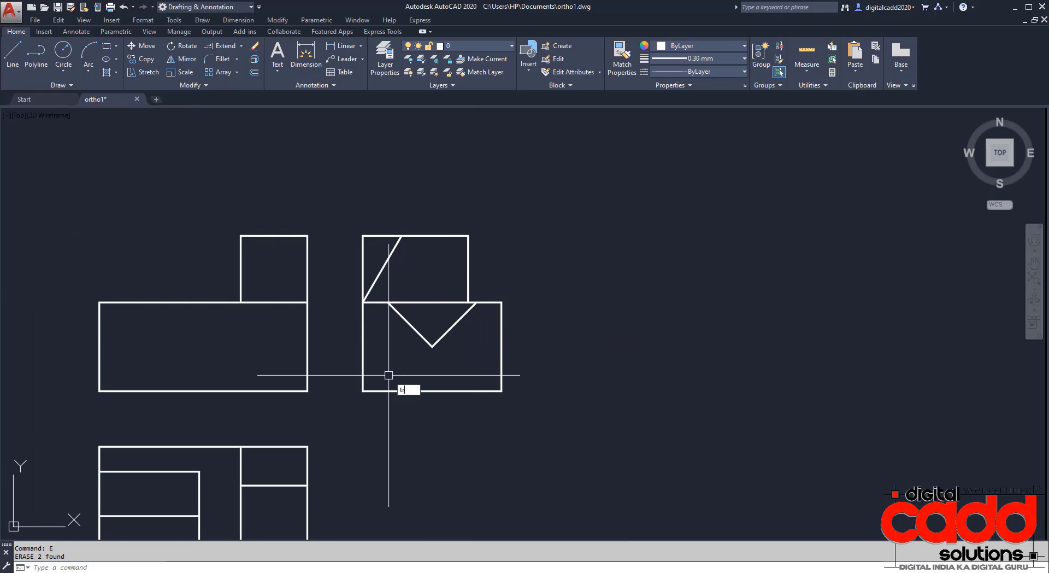
Step: Trim the side view's upper-left corner lines outside the raised block's sloping edge
{"action": "key", "text": "Return"}
{"action": "key", "text": "Return"}
{"action": "left_click", "coordinate": [367, 218]}
{"action": "left_click", "coordinate": [346, 266]}
{"action": "key", "text": "Return"}
{"action": "mouse_move", "coordinate": [451, 407]}
{"action": "middle_mouse_down"}
{"action": "mouse_move", "coordinate": [464, 360]}
{"action": "mouse_move", "coordinate": [544, 330]}
{"action": "middle_mouse_up"}
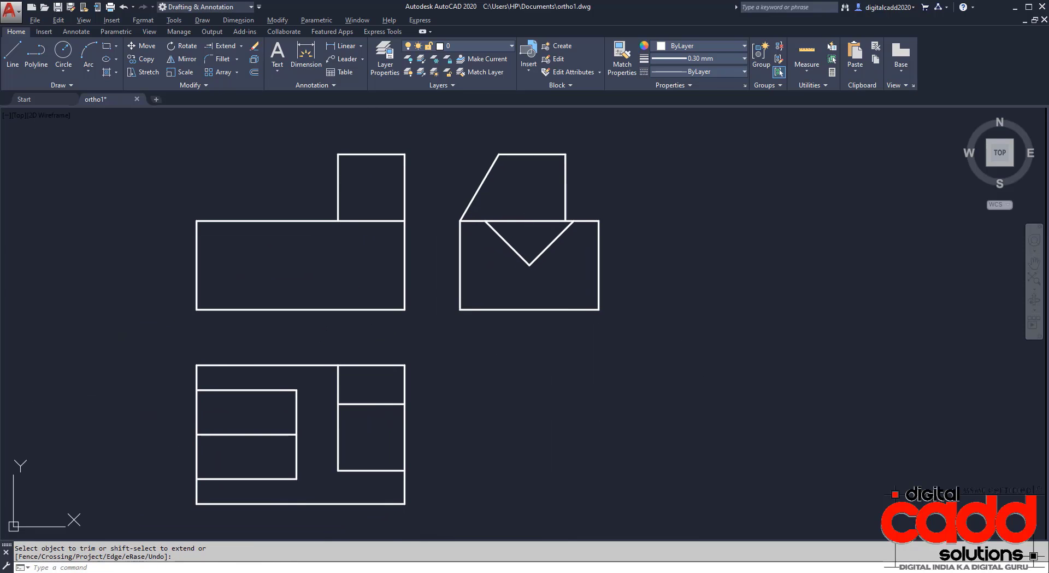
Step: Examine exercise 5's V-notch in the PDF and compare it with the three views in AutoCAD
{"action": "key", "text": "alt+Tab"}
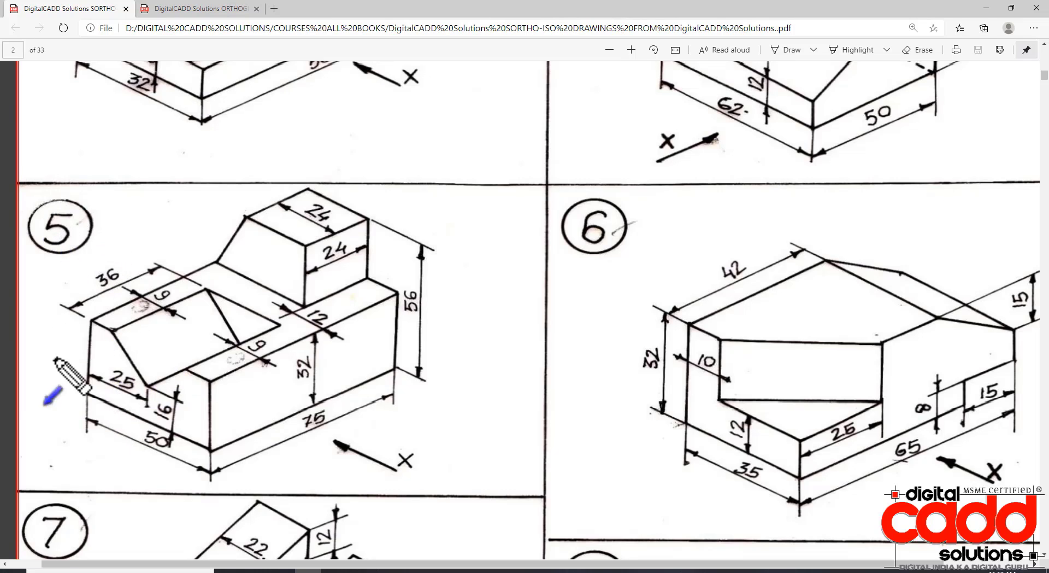
{"action": "left_click", "coordinate": [117, 356]}
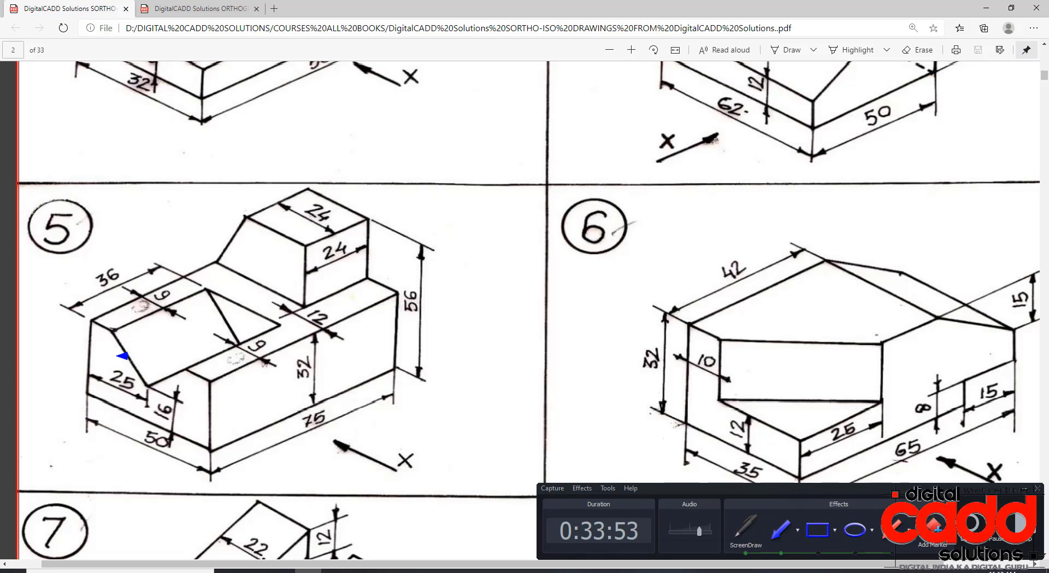
{"action": "key", "text": "alt+Tab"}
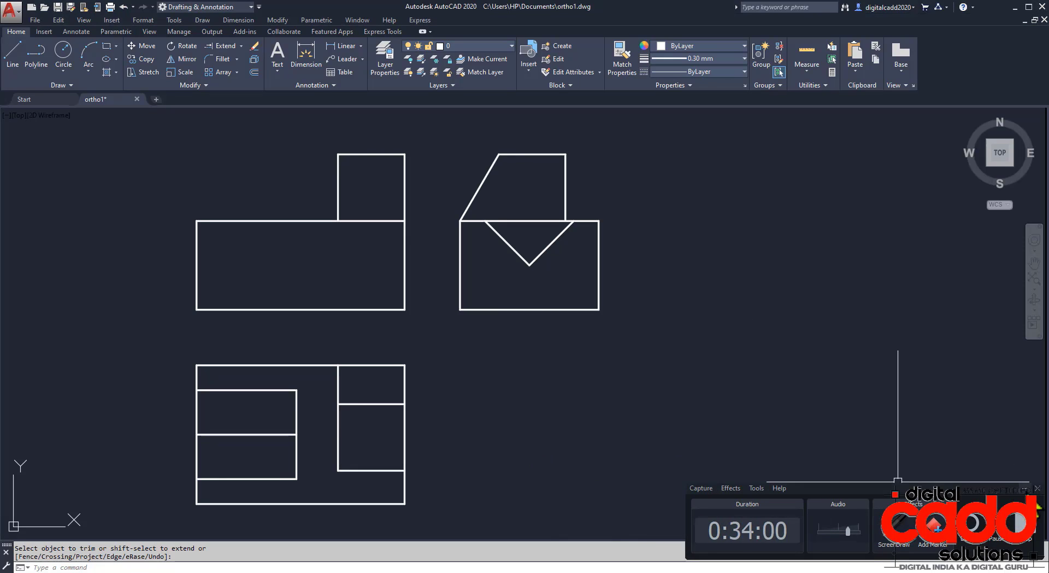
{"action": "left_click", "coordinate": [1026, 489]}
{"action": "mouse_move", "coordinate": [222, 304]}
{"action": "middle_mouse_down"}
{"action": "mouse_move", "coordinate": [264, 284]}
{"action": "mouse_move", "coordinate": [243, 290]}
{"action": "middle_mouse_up"}
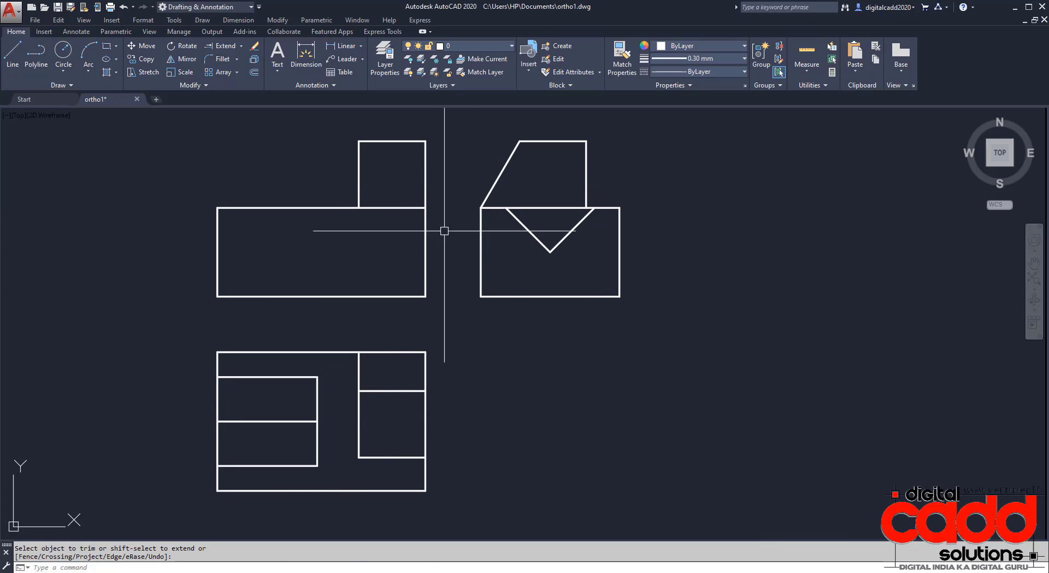
{"action": "key", "text": "F9"}
{"action": "key", "text": "alt+Tab"}
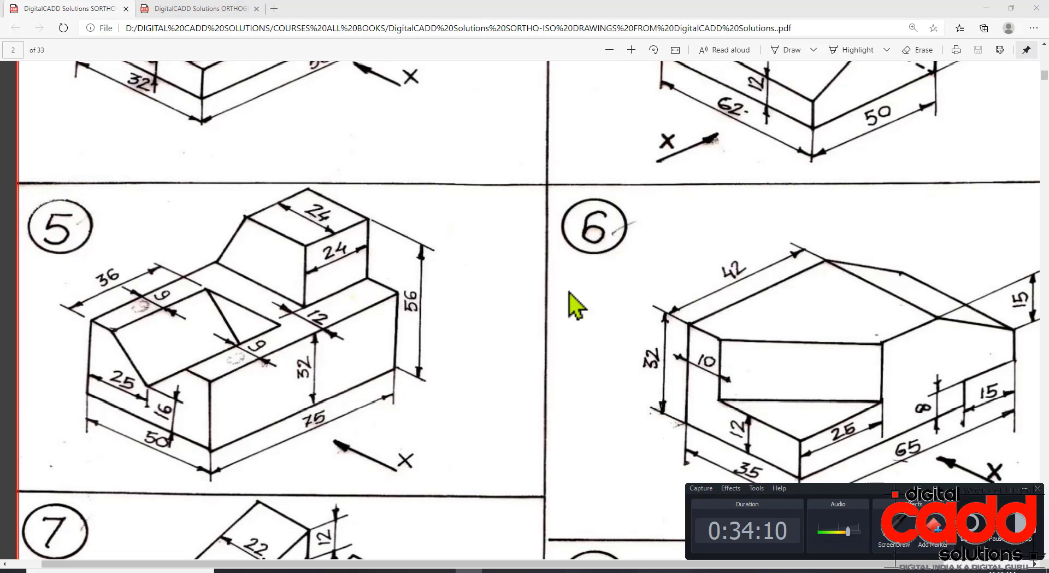
{"action": "key", "text": "alt+Tab"}
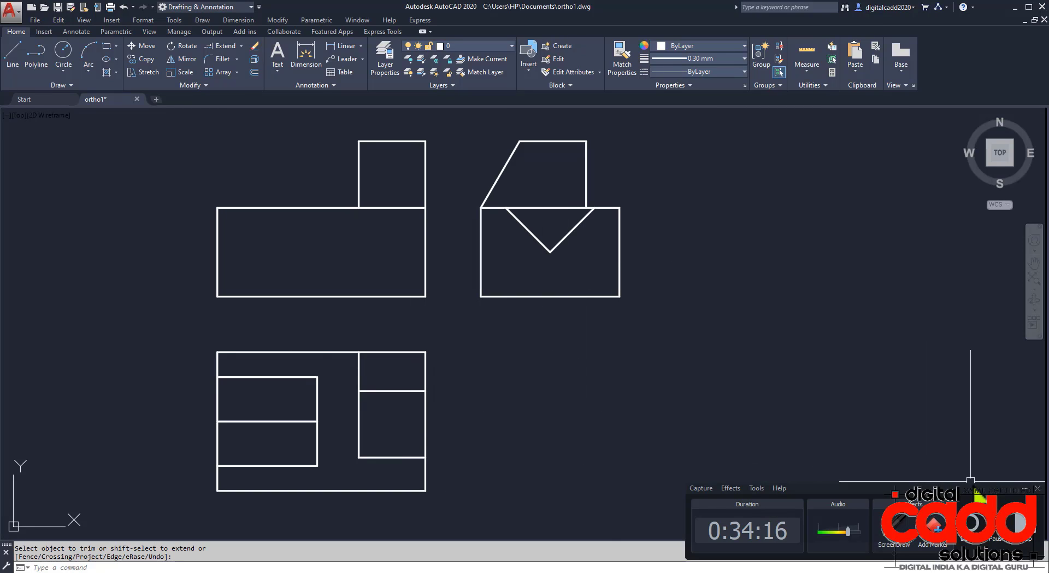
{"action": "left_click", "coordinate": [1028, 491]}
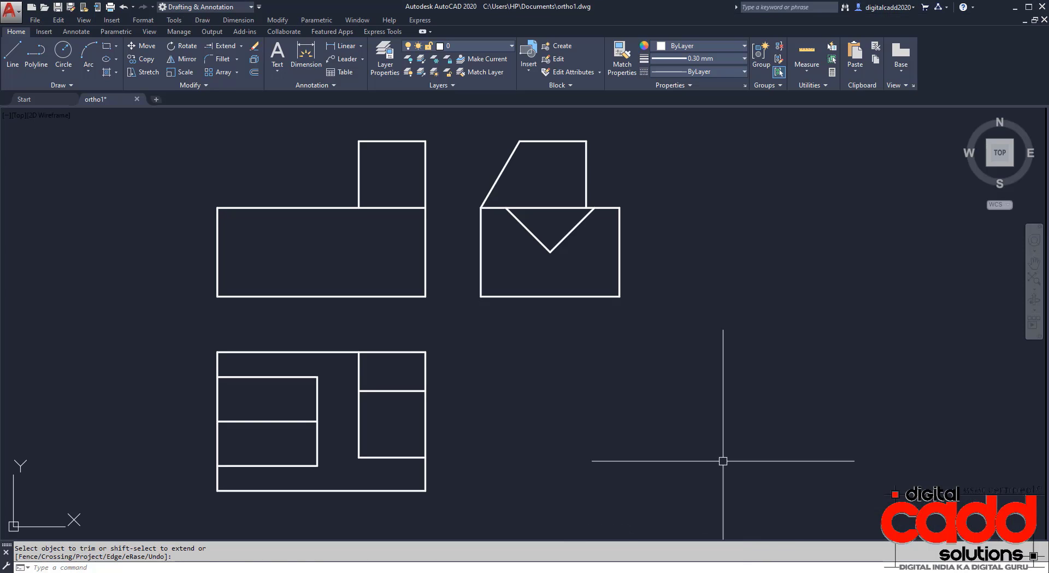
{"action": "middle_click_drag", "start_coordinate": [602, 414], "coordinate": [589, 422]}
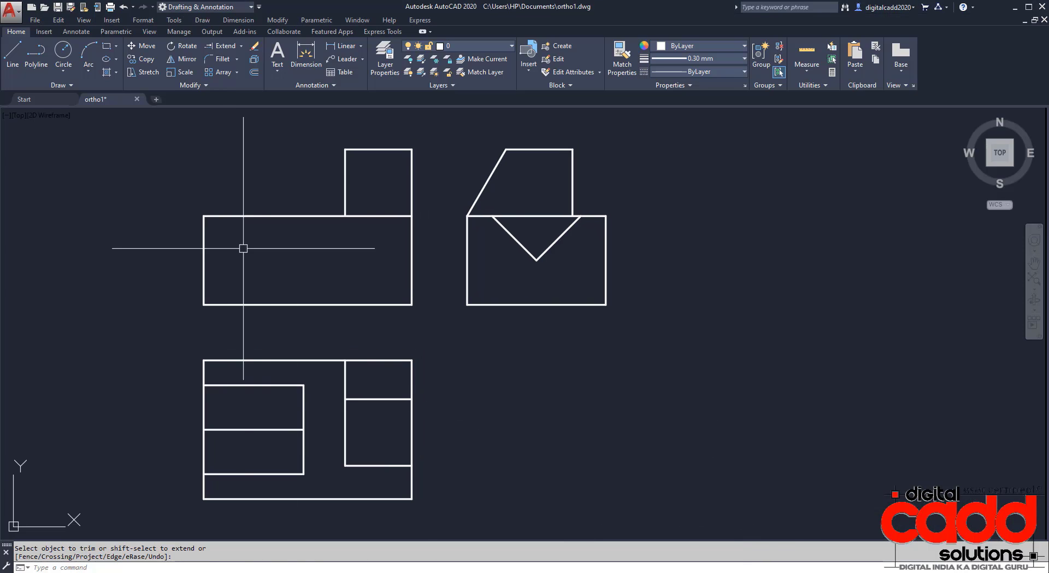
Step: Set the current object properties to green colour, ByLayer lineweight and HIDDEN linetype
{"action": "left_click", "coordinate": [714, 46]}
{"action": "left_click", "coordinate": [681, 157]}
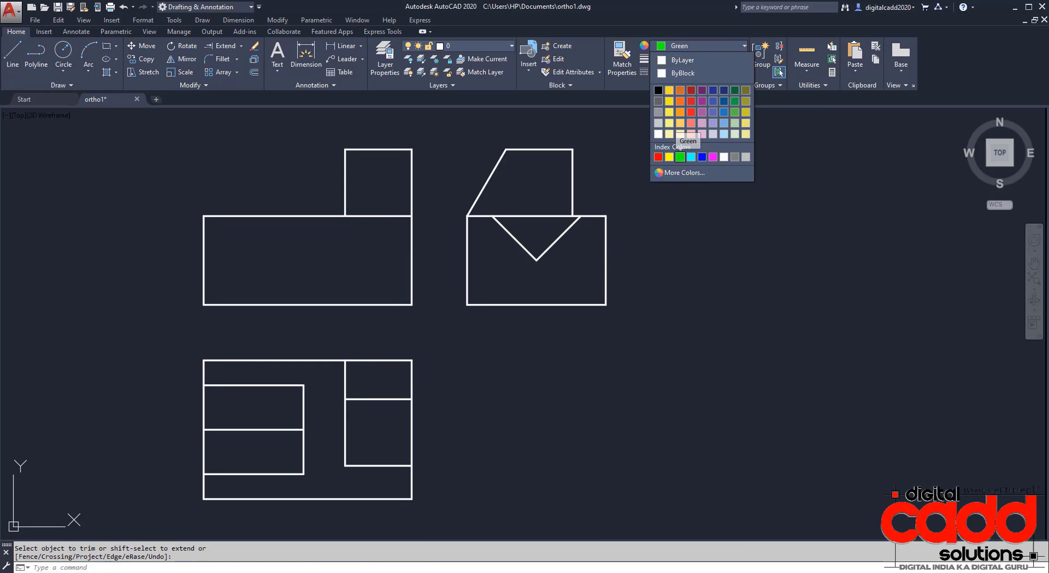
{"action": "left_click", "coordinate": [733, 58]}
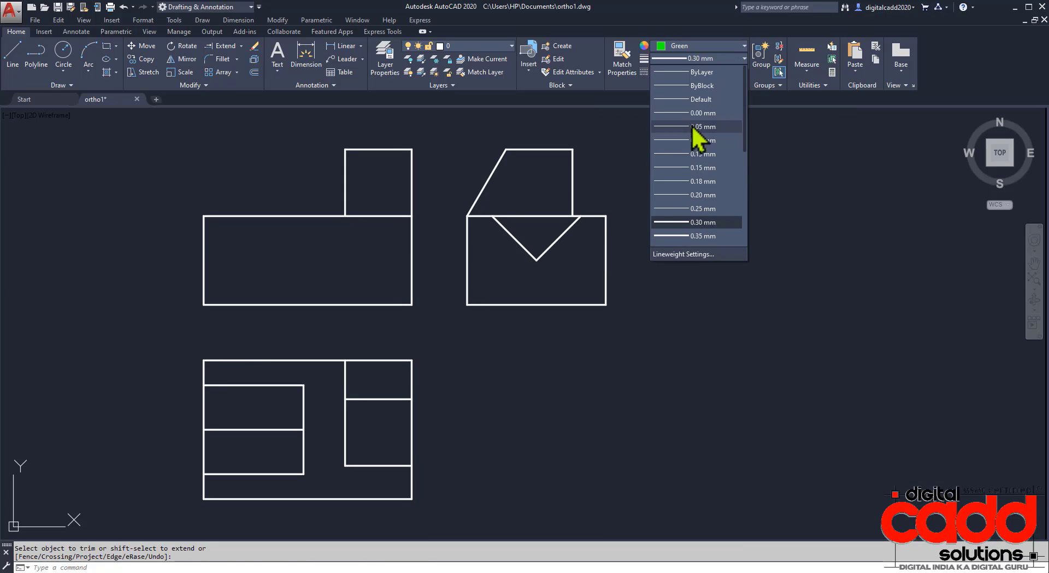
{"action": "left_click", "coordinate": [708, 72]}
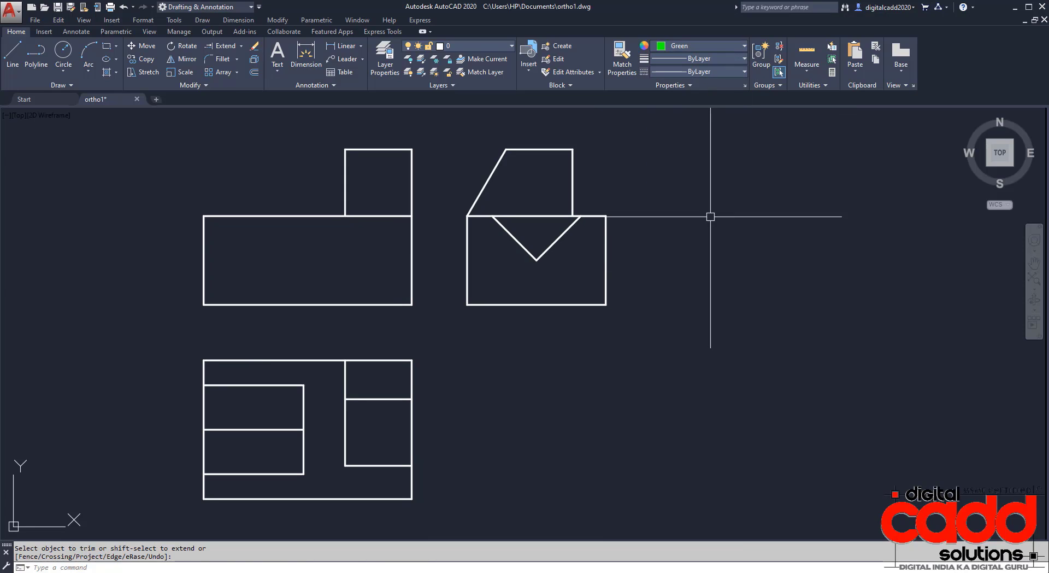
{"action": "left_click", "coordinate": [705, 71]}
{"action": "left_click", "coordinate": [708, 143]}
Step: Draw rays upward from the notch's upper-right corner in the top view and leftward from the V-notch's lowest point in the side view
{"action": "scroll", "coordinate": [616, 269], "scroll_direction": "down", "scroll_amount": 2}
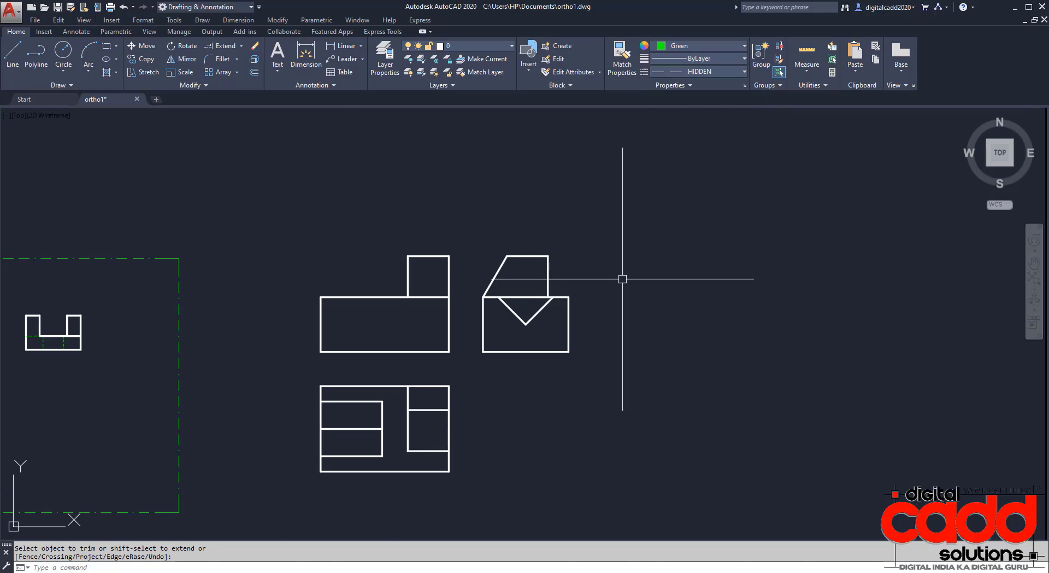
{"action": "type", "text": "RA"}
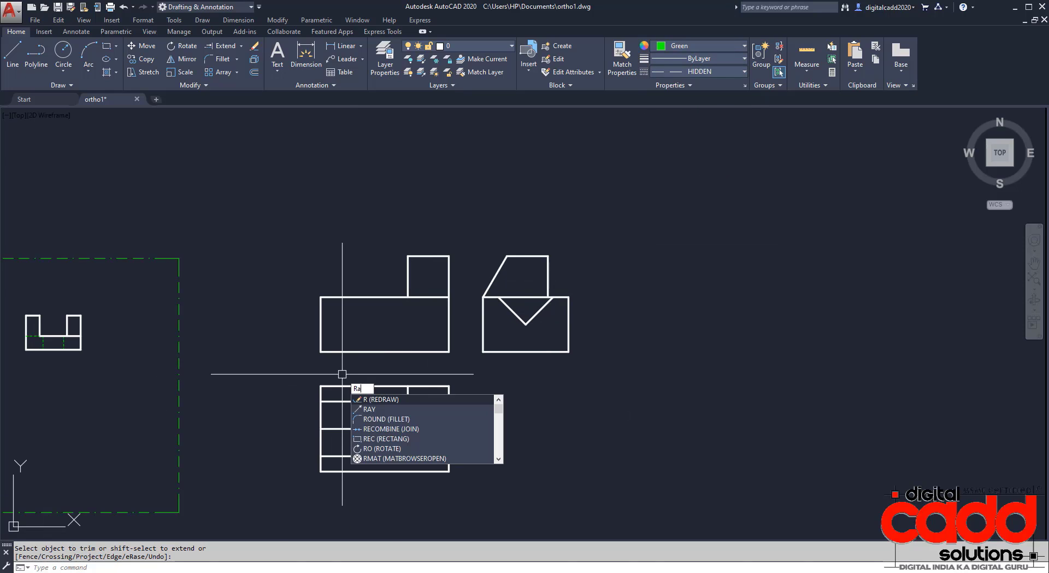
{"action": "type", "text": "Y"}
{"action": "key", "text": "Return"}
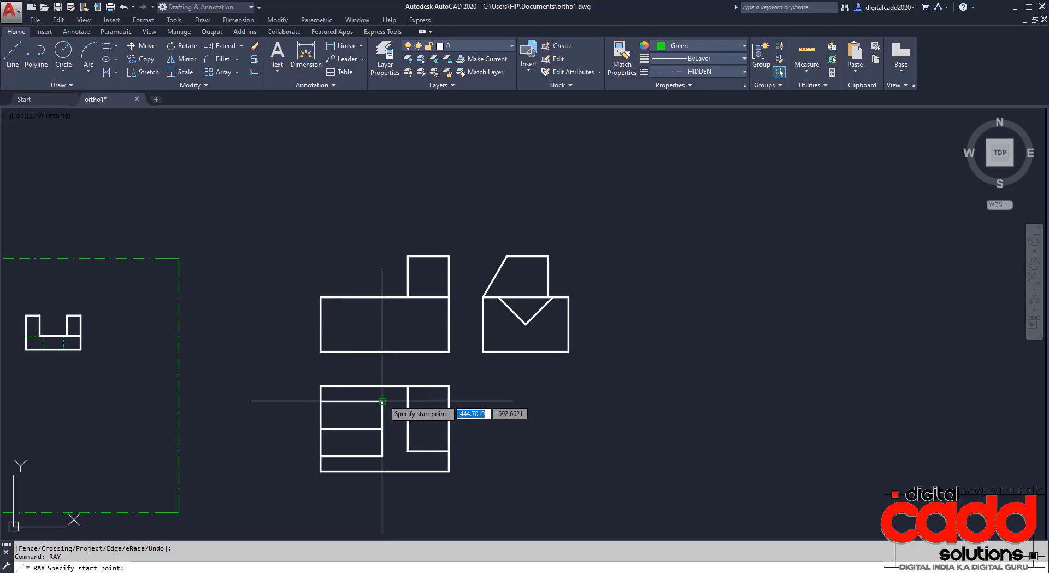
{"action": "left_click", "coordinate": [382, 402]}
{"action": "key", "text": "Return"}
{"action": "key", "text": "Return"}
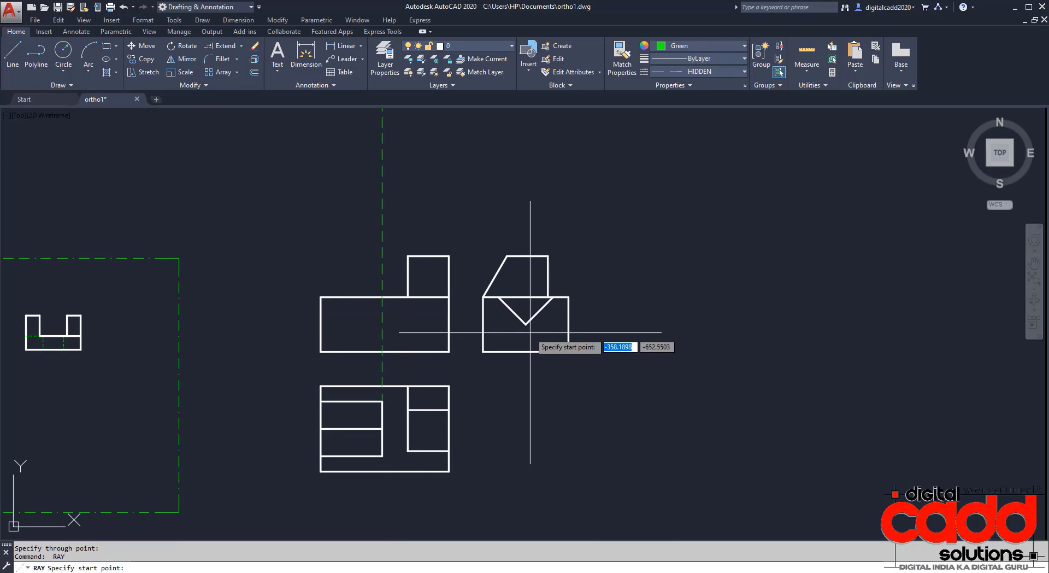
{"action": "left_click", "coordinate": [526, 325]}
{"action": "left_click", "coordinate": [421, 331]}
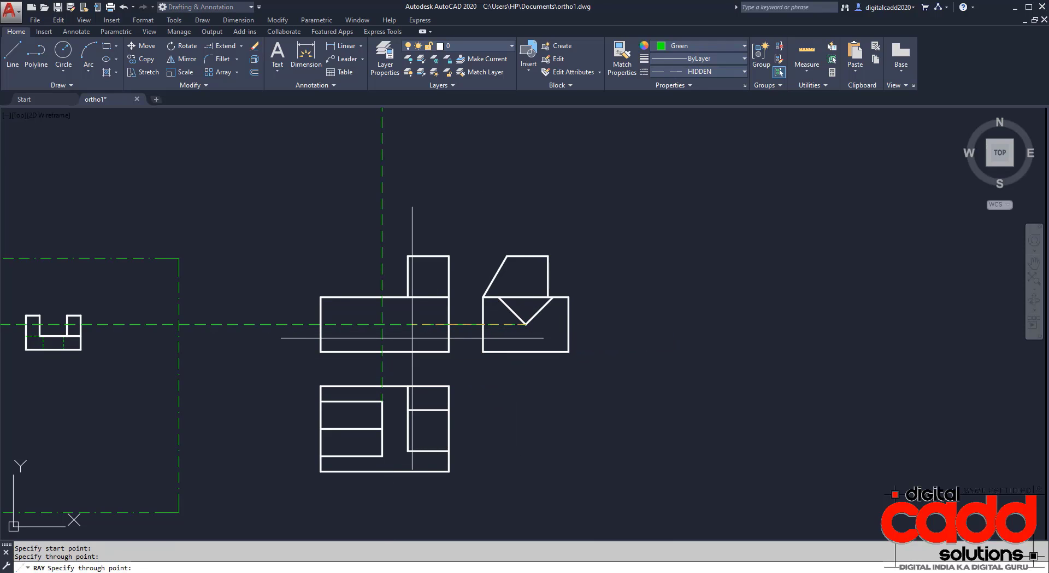
{"action": "key", "text": "Return"}
Step: Trim both rays inside the front view to leave only the V-notch's hidden outline
{"action": "scroll", "coordinate": [345, 337], "scroll_direction": "up", "scroll_amount": 4}
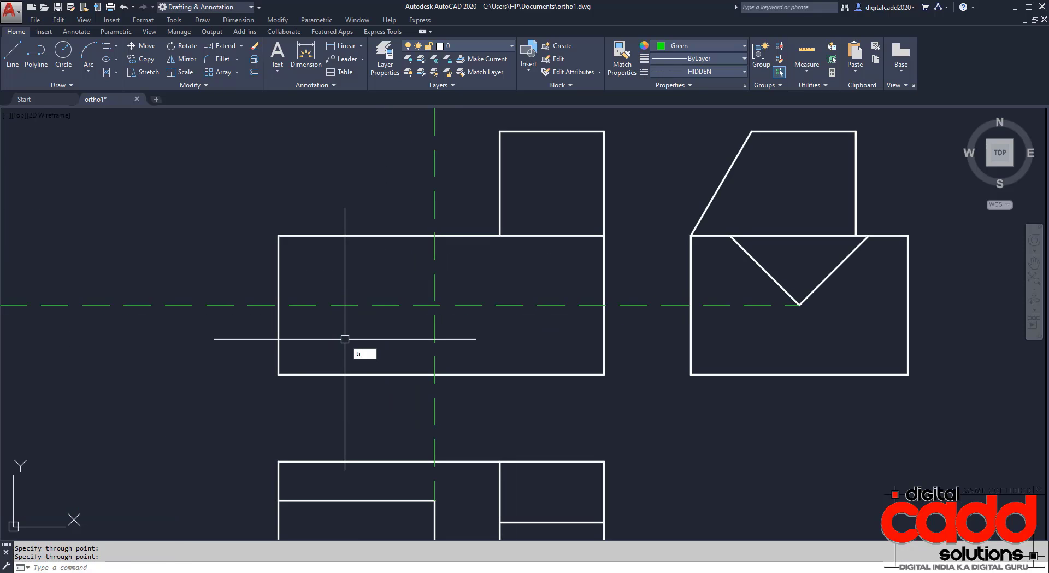
{"action": "key", "text": "Return"}
{"action": "left_click", "coordinate": [475, 216]}
{"action": "left_click", "coordinate": [251, 335]}
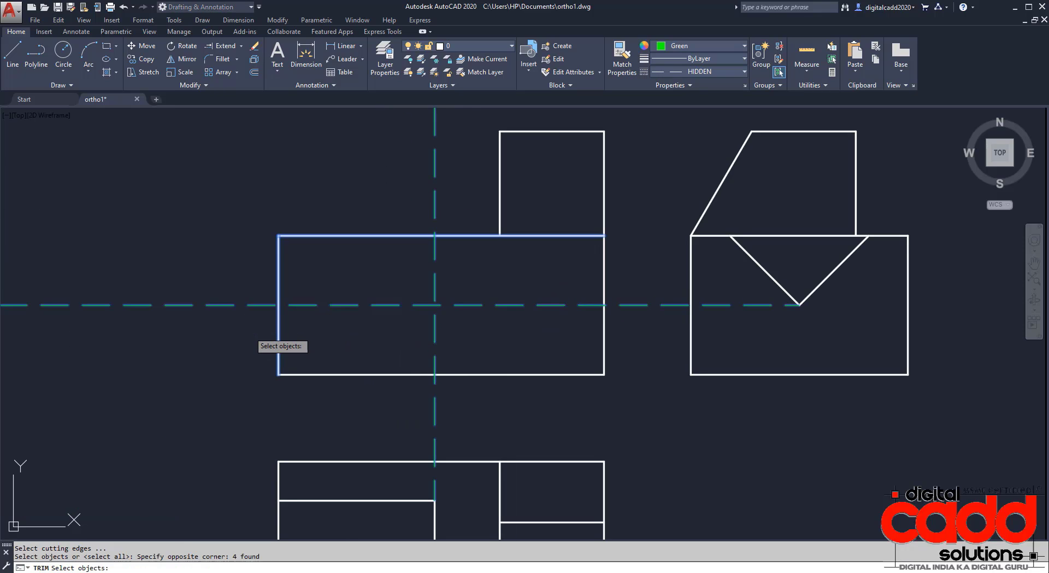
{"action": "key", "text": "Return"}
{"action": "left_click", "coordinate": [260, 305]}
{"action": "left_click", "coordinate": [461, 305]}
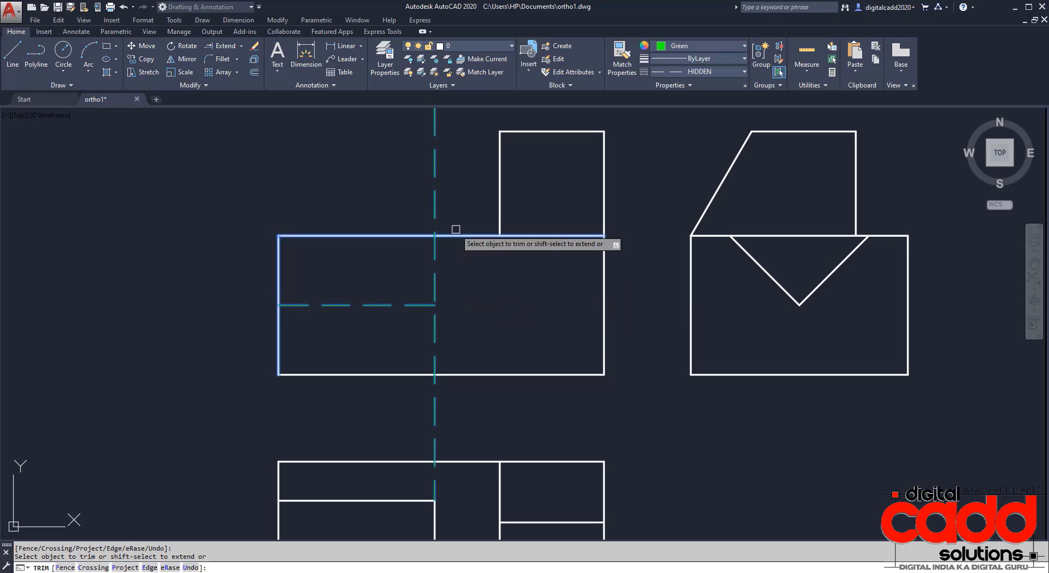
{"action": "left_click", "coordinate": [435, 211]}
{"action": "left_click", "coordinate": [435, 326]}
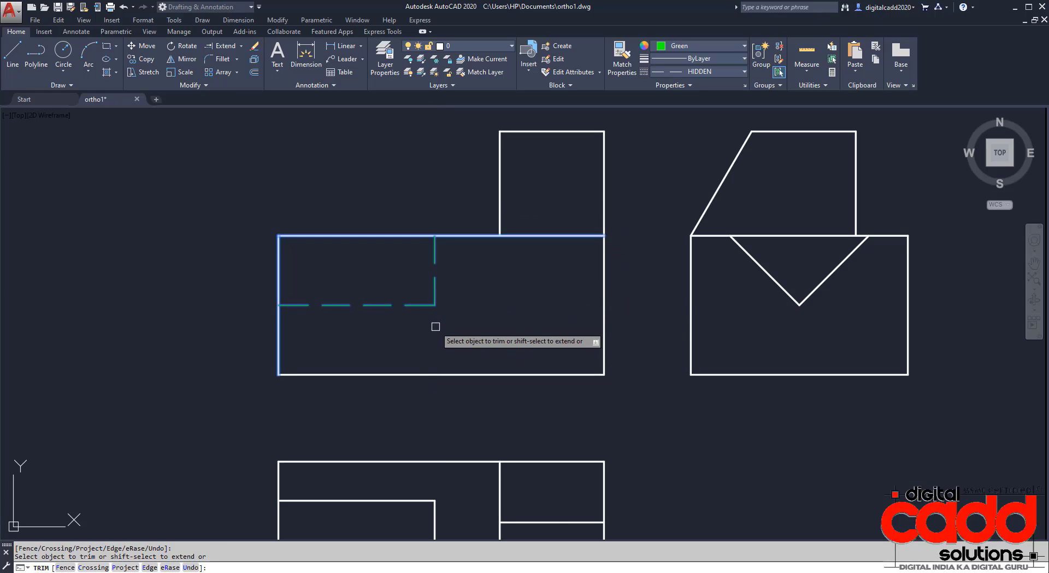
{"action": "key", "text": "Return"}
Step: Match the front view's hidden notch lines to the properties of a hidden line in the neighbouring framed exercise
{"action": "scroll", "coordinate": [429, 342], "scroll_direction": "down", "scroll_amount": 4}
{"action": "type", "text": "m"}
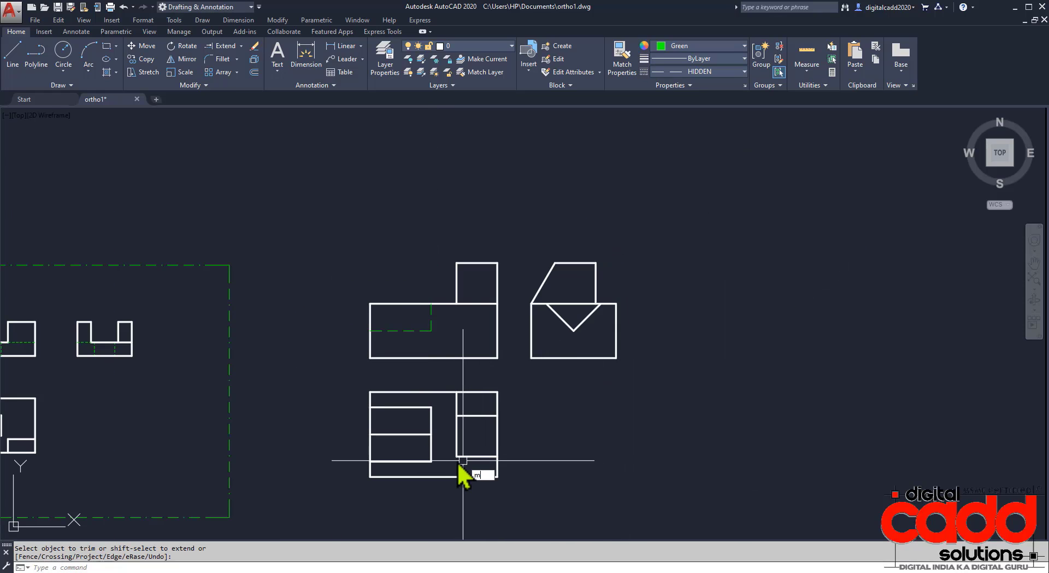
{"action": "type", "text": "a"}
{"action": "key", "text": "Return"}
{"action": "middle_click_drag", "start_coordinate": [21, 344], "coordinate": [308, 357]}
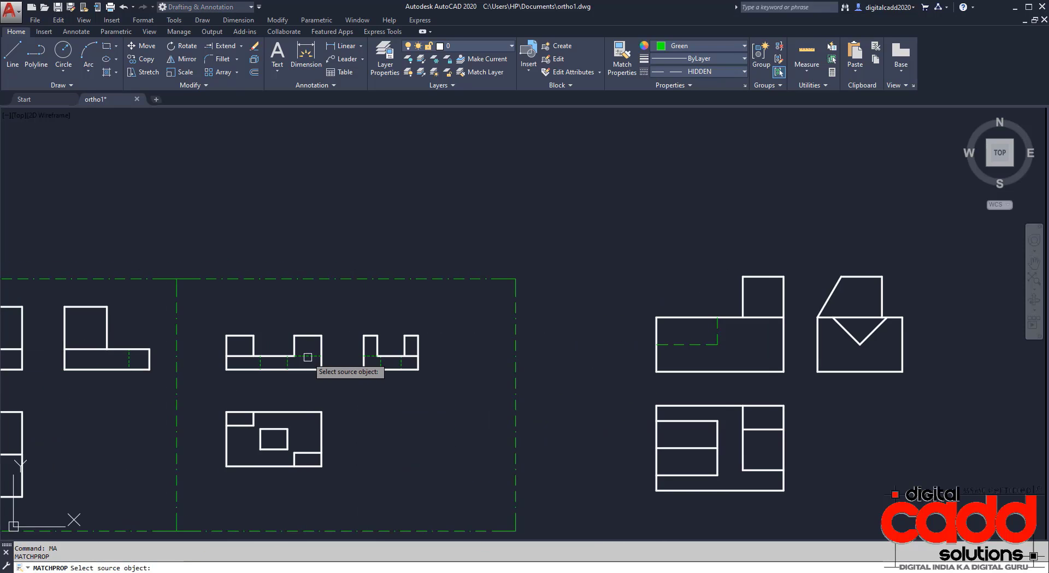
{"action": "scroll", "coordinate": [307, 356], "scroll_direction": "up", "scroll_amount": 4}
{"action": "left_click", "coordinate": [309, 361]}
{"action": "scroll", "coordinate": [213, 341], "scroll_direction": "down", "scroll_amount": 5}
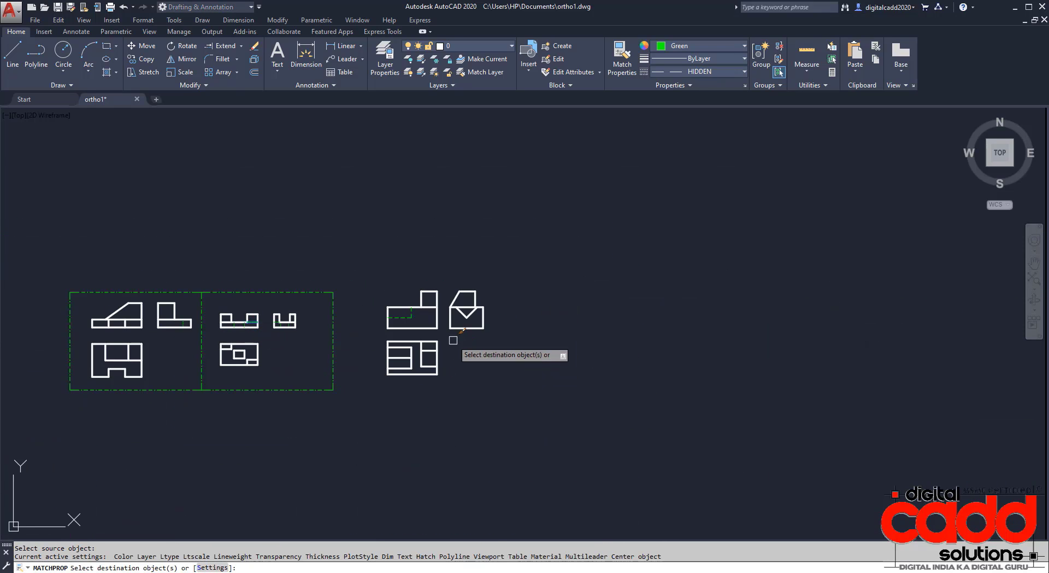
{"action": "scroll", "coordinate": [422, 317], "scroll_direction": "up", "scroll_amount": 5}
{"action": "left_click", "coordinate": [414, 300]}
{"action": "left_click", "coordinate": [383, 327]}
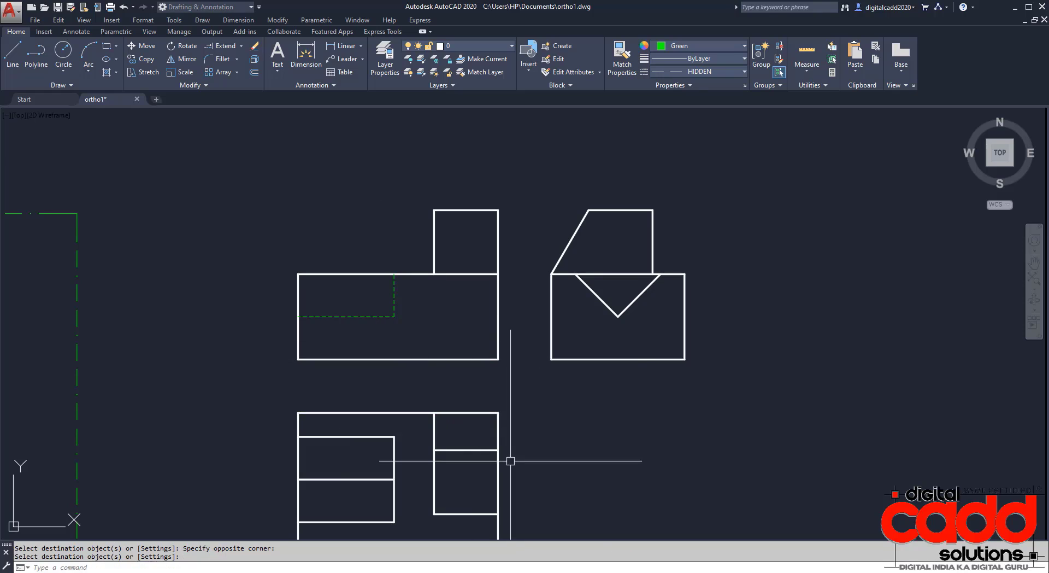
Step: Copy the last exercise's green border rectangle so the copy adjoins its right edge, around the exercise 5 views
{"action": "middle_click_drag", "start_coordinate": [508, 459], "coordinate": [382, 405]}
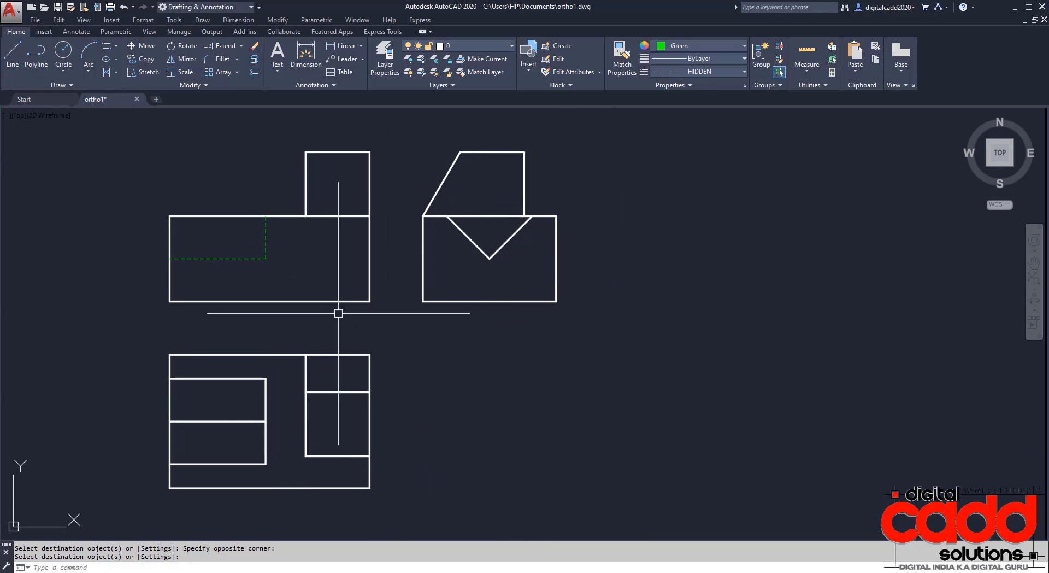
{"action": "scroll", "coordinate": [338, 313], "scroll_direction": "down", "scroll_amount": 6}
{"action": "mouse_move", "coordinate": [271, 335]}
{"action": "middle_mouse_down"}
{"action": "mouse_move", "coordinate": [368, 333]}
{"action": "mouse_move", "coordinate": [424, 365]}
{"action": "middle_mouse_up"}
{"action": "scroll", "coordinate": [323, 327], "scroll_direction": "up", "scroll_amount": 2}
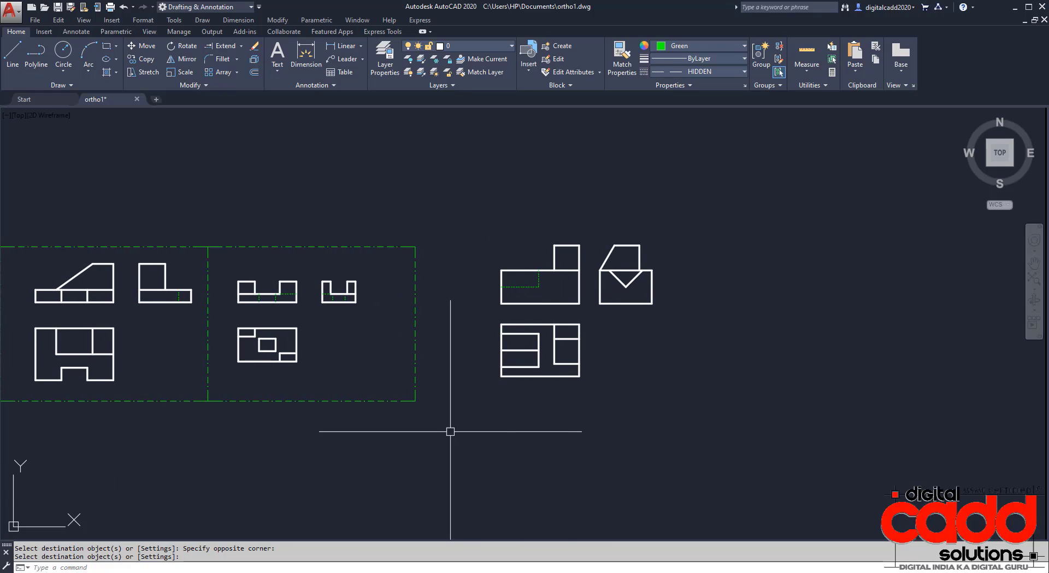
{"action": "key", "text": "Return"}
{"action": "left_click", "coordinate": [393, 402]}
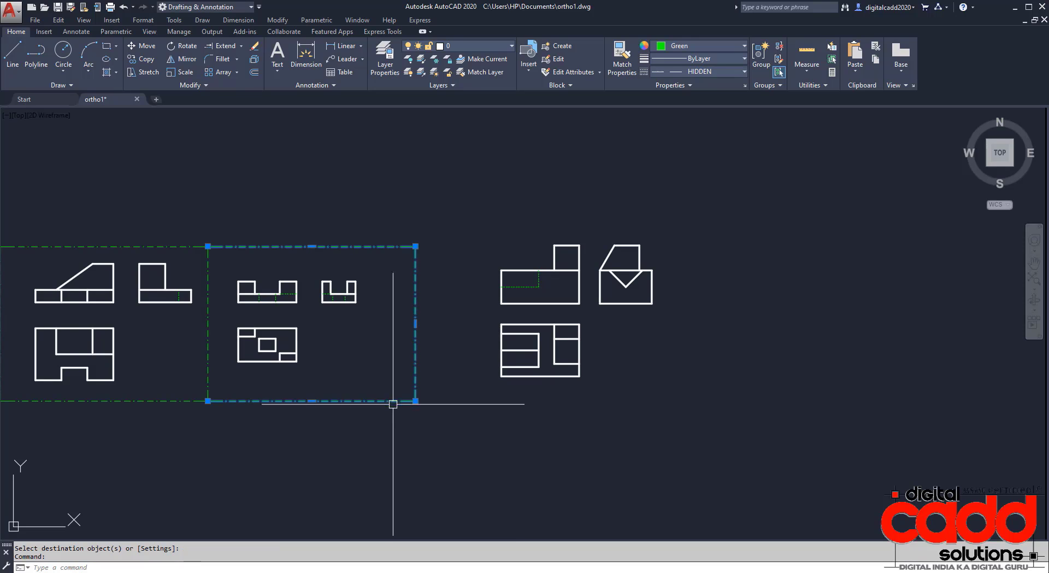
{"action": "type", "text": "co"}
{"action": "key", "text": "Return"}
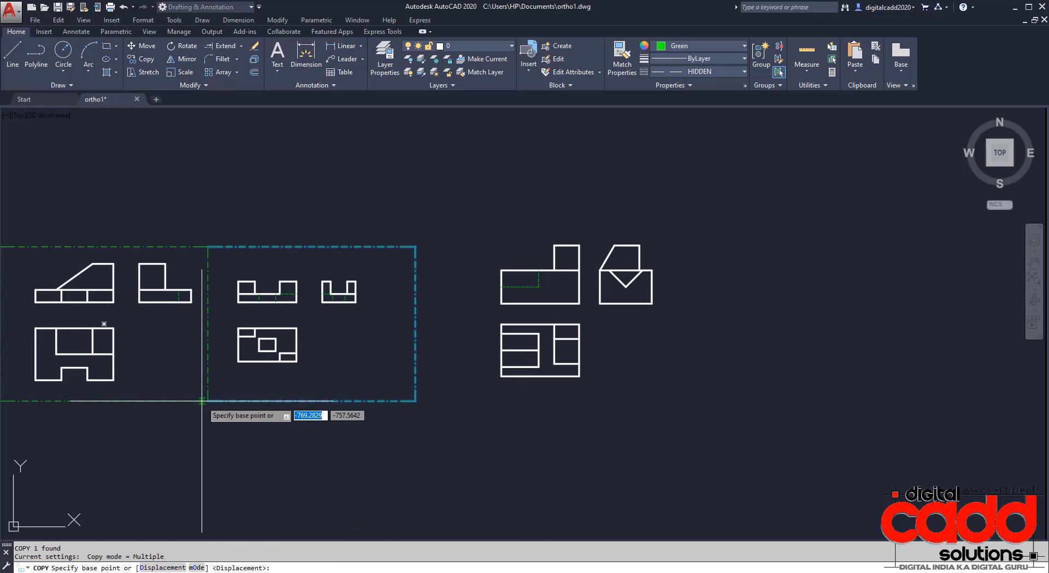
{"action": "left_click", "coordinate": [208, 401]}
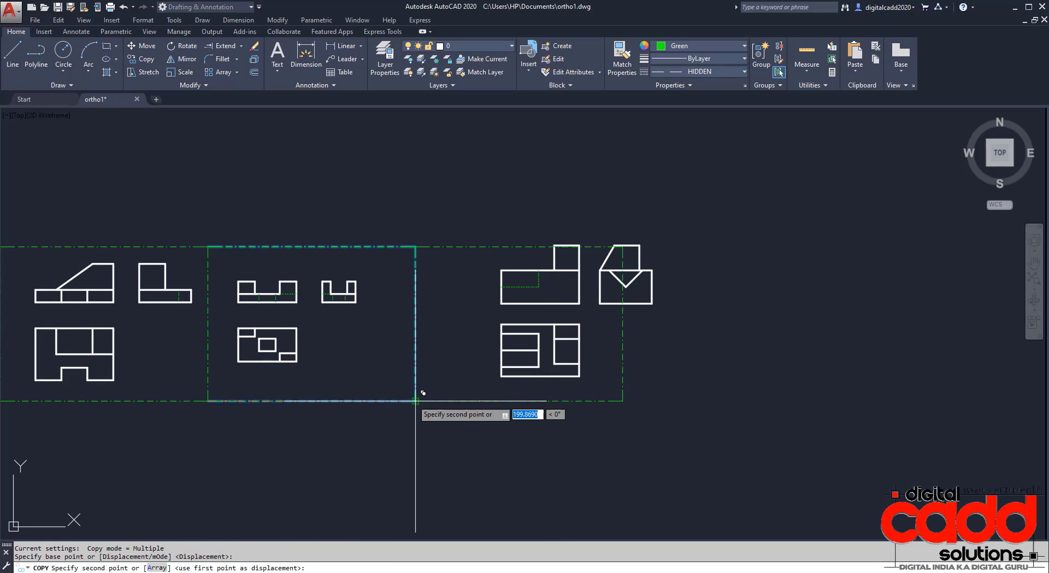
{"action": "left_click", "coordinate": [415, 401]}
{"action": "key", "text": "Return"}
Step: Move all of the exercise 5 views horizontally to the left so they fit within the new frame's width
{"action": "left_click", "coordinate": [481, 213]}
{"action": "left_click", "coordinate": [683, 380]}
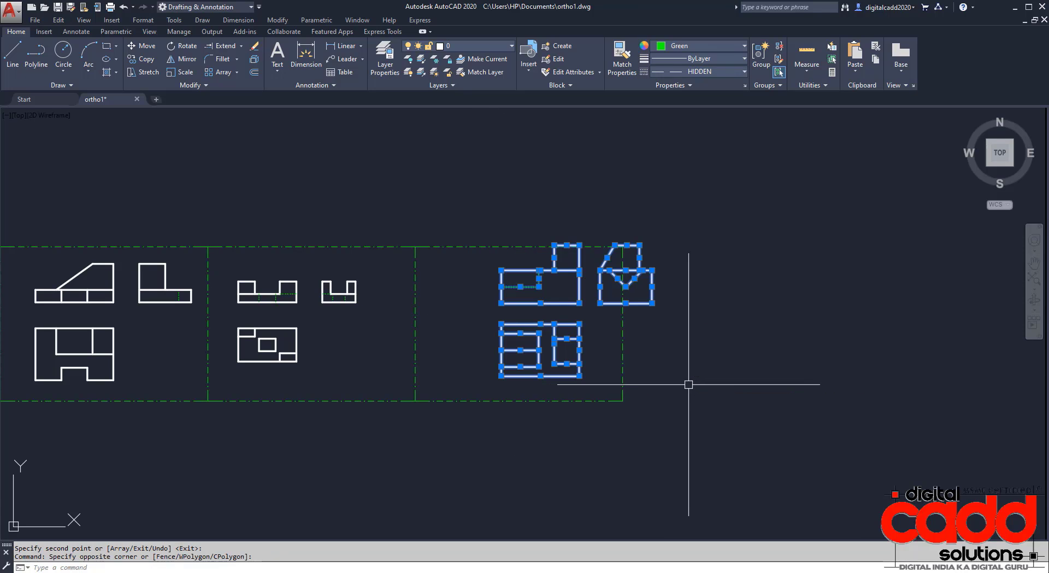
{"action": "type", "text": "m"}
{"action": "key", "text": "Return"}
{"action": "left_click", "coordinate": [764, 411]}
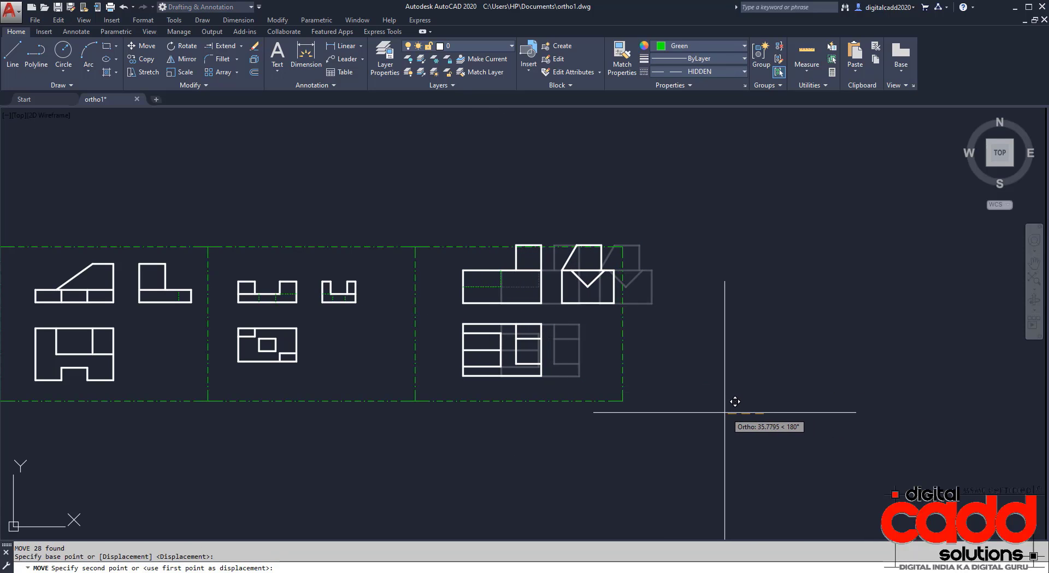
{"action": "left_click", "coordinate": [702, 400]}
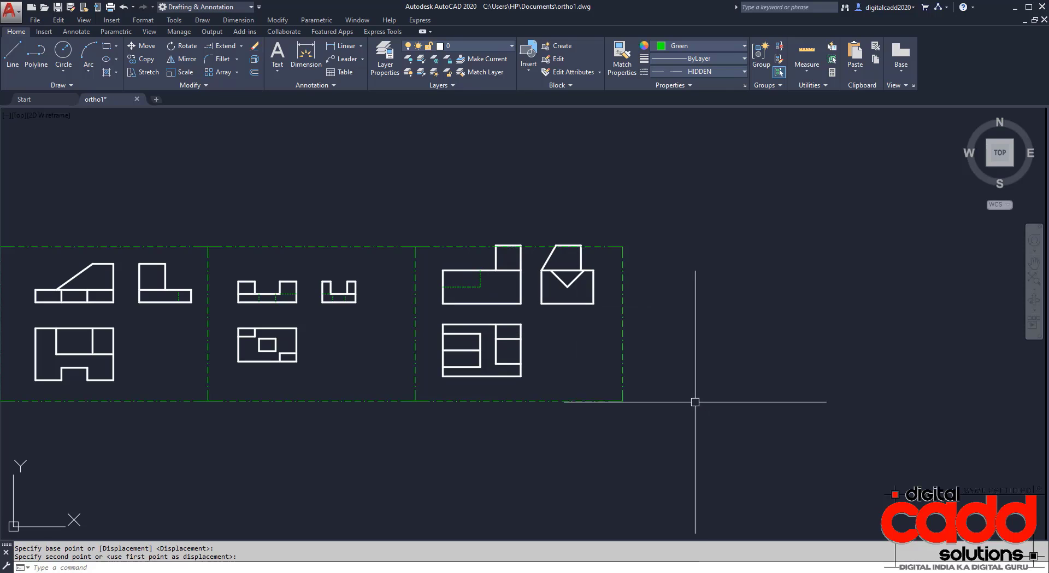
Step: Move the exercise 5 views straight down so they sit within the new frame's height
{"action": "key", "text": "Return"}
{"action": "left_click", "coordinate": [420, 209]}
{"action": "left_click", "coordinate": [587, 361]}
{"action": "key", "text": "Return"}
{"action": "left_click", "coordinate": [712, 319]}
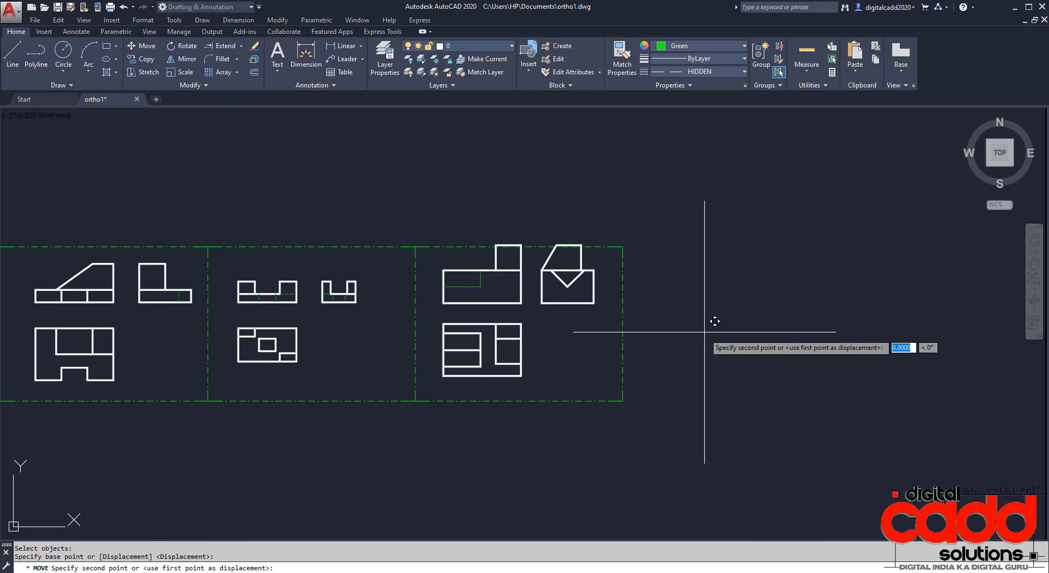
{"action": "left_click", "coordinate": [713, 332]}
Step: Examine the arrangement of the orthographic views and hidden lines across the three framed exercises
{"action": "middle_click_drag", "start_coordinate": [423, 371], "coordinate": [611, 370]}
{"action": "scroll", "coordinate": [534, 336], "scroll_direction": "up", "scroll_amount": 2}
{"action": "scroll", "coordinate": [536, 349], "scroll_direction": "down", "scroll_amount": 2}
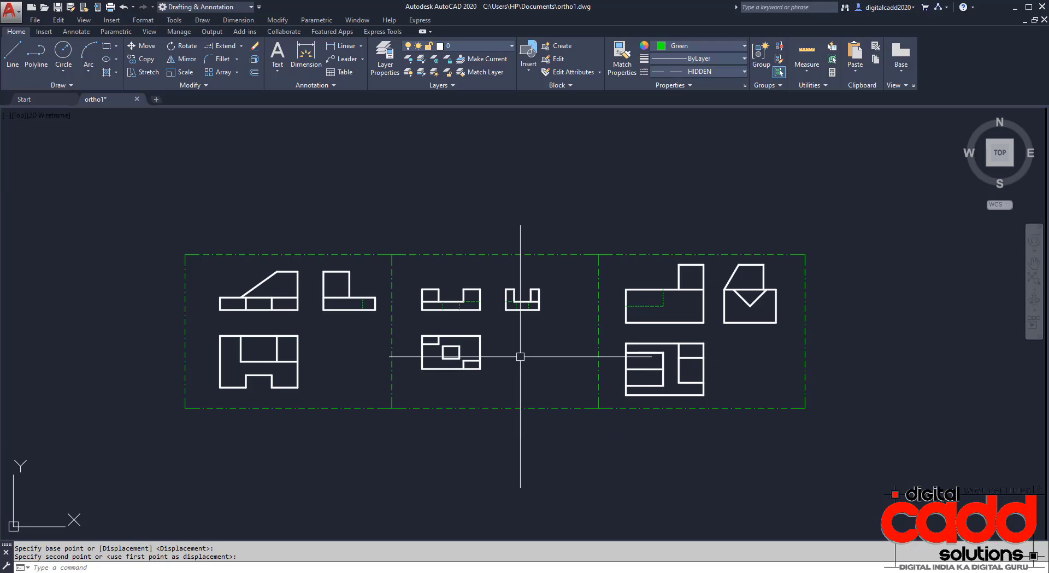
{"action": "scroll", "coordinate": [375, 378], "scroll_direction": "up", "scroll_amount": 2}
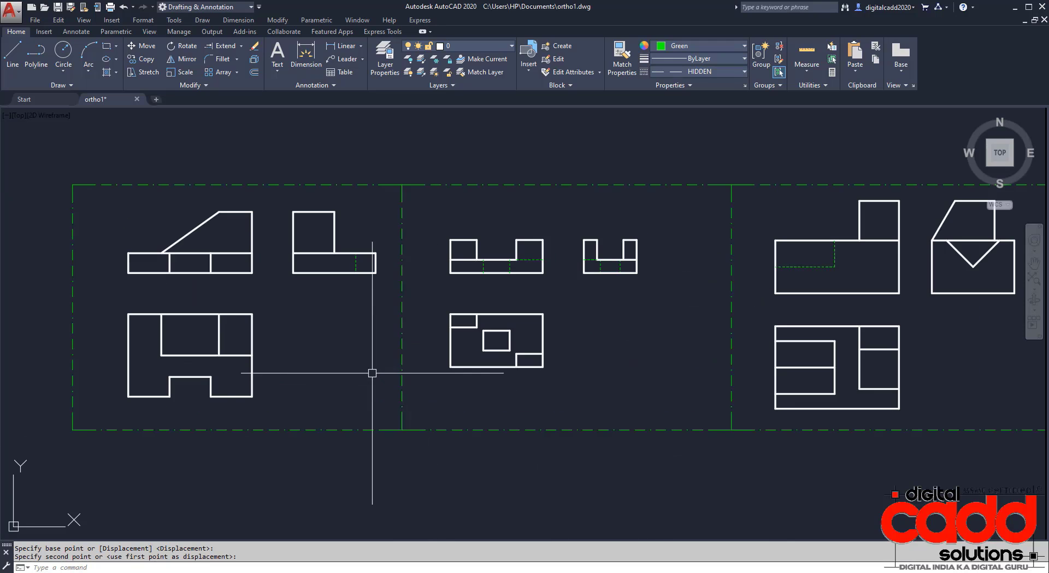
{"action": "mouse_move", "coordinate": [777, 343]}
{"action": "middle_mouse_down"}
{"action": "mouse_move", "coordinate": [691, 340]}
{"action": "mouse_move", "coordinate": [683, 352]}
{"action": "mouse_move", "coordinate": [722, 359]}
{"action": "middle_mouse_up"}
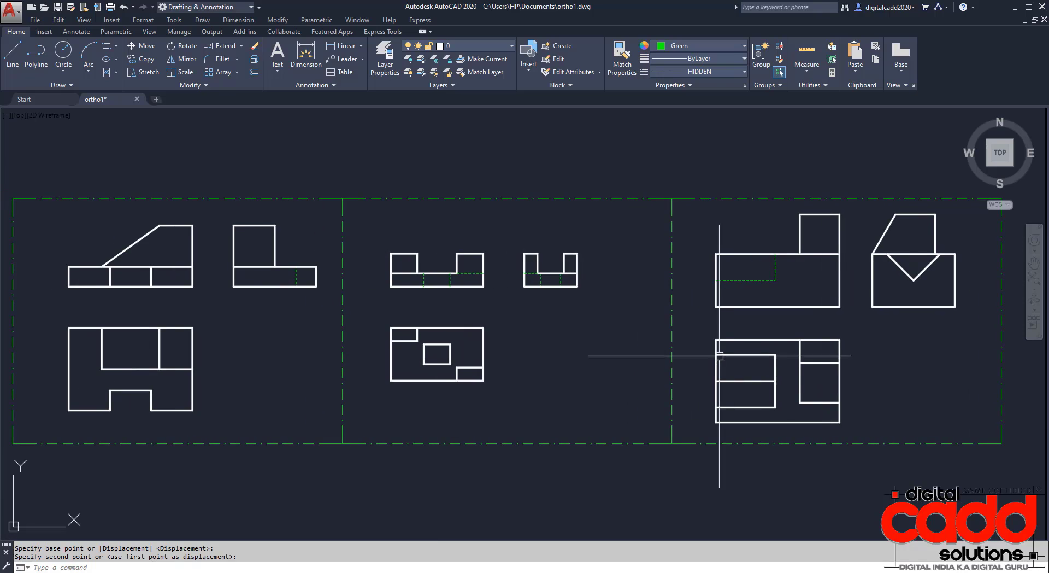
{"action": "scroll", "coordinate": [468, 427], "scroll_direction": "down", "scroll_amount": 2}
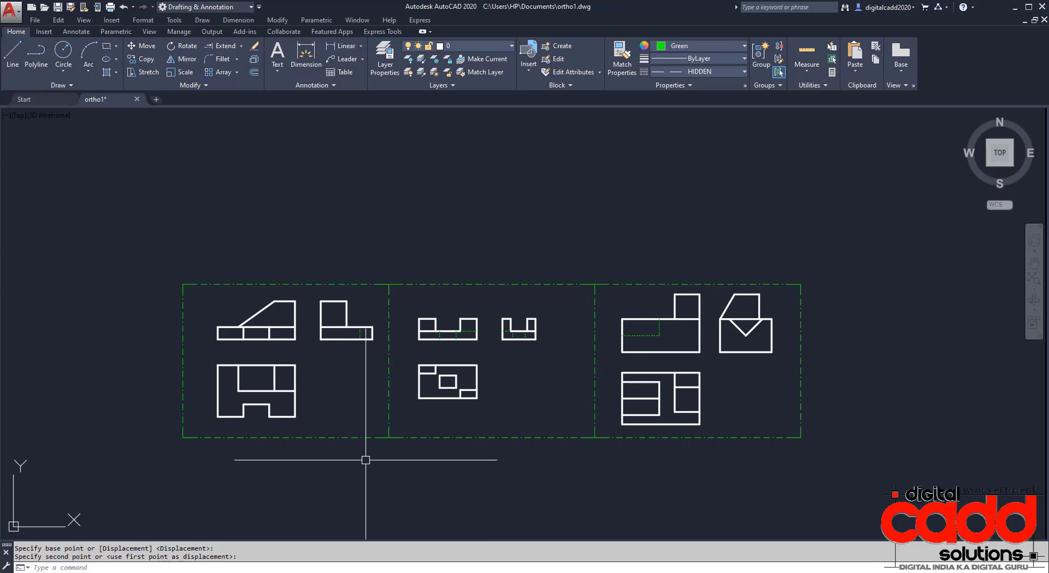
{"action": "scroll", "coordinate": [464, 421], "scroll_direction": "up", "scroll_amount": 2}
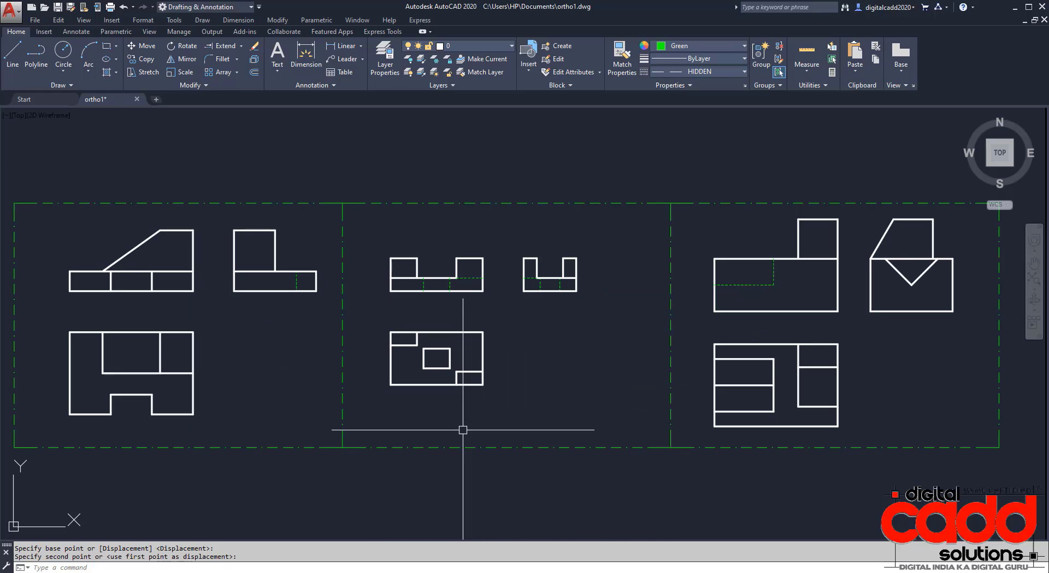
{"action": "mouse_move", "coordinate": [696, 452]}
{"action": "middle_mouse_down"}
{"action": "mouse_move", "coordinate": [678, 425]}
{"action": "mouse_move", "coordinate": [645, 436]}
{"action": "middle_mouse_up"}
{"action": "scroll", "coordinate": [602, 410], "scroll_direction": "down", "scroll_amount": 2}
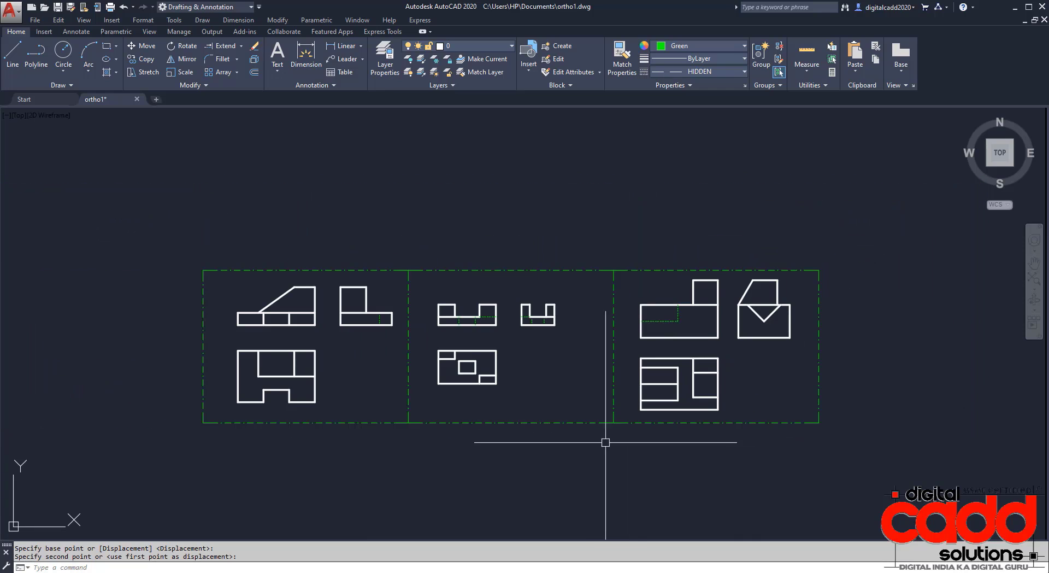
{"action": "scroll", "coordinate": [373, 371], "scroll_direction": "up", "scroll_amount": 2}
{"action": "middle_click_drag", "start_coordinate": [382, 397], "coordinate": [387, 431]}
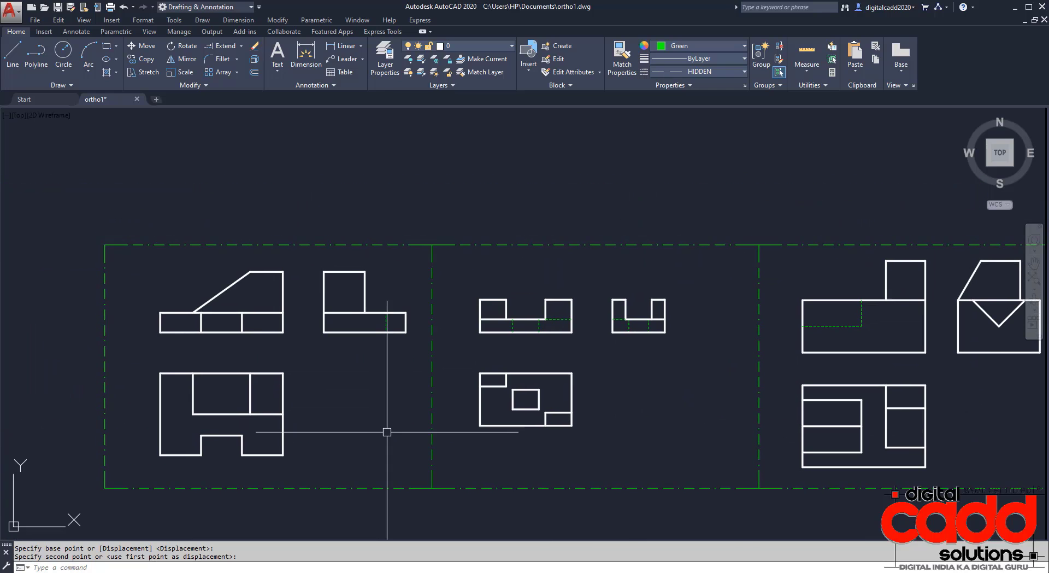
Step: Set the current object linetype to ByLayer and the current colour to Cyan
{"action": "left_click", "coordinate": [702, 72]}
{"action": "left_click", "coordinate": [694, 86]}
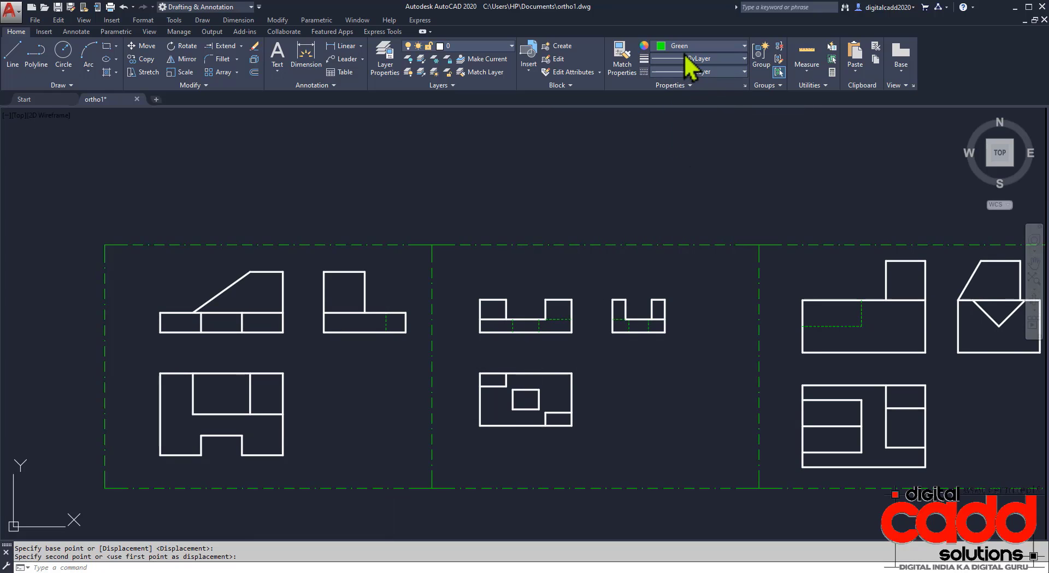
{"action": "left_click", "coordinate": [687, 47]}
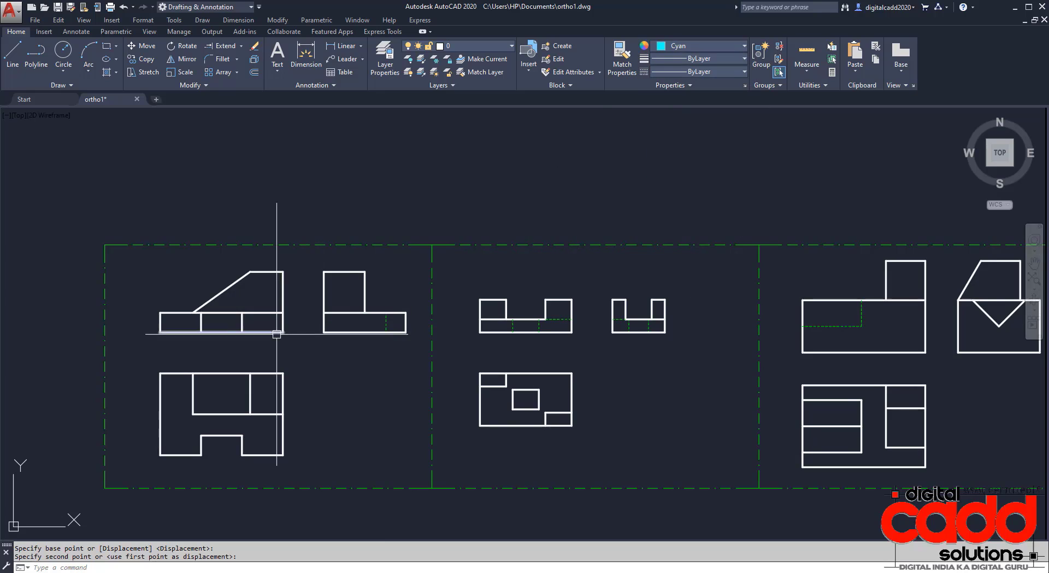
Step: Consult exercise 1 in the PDF and place a linear dimension for the front view's overall length below the first framed exercise's front view
{"action": "scroll", "coordinate": [277, 211], "scroll_direction": "up", "scroll_amount": 3}
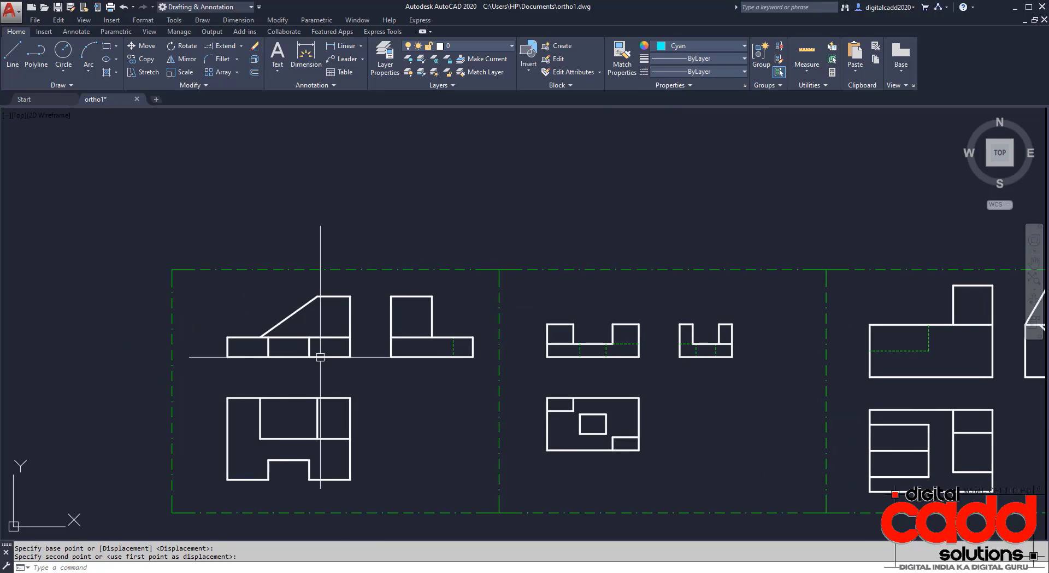
{"action": "left_click", "coordinate": [346, 47]}
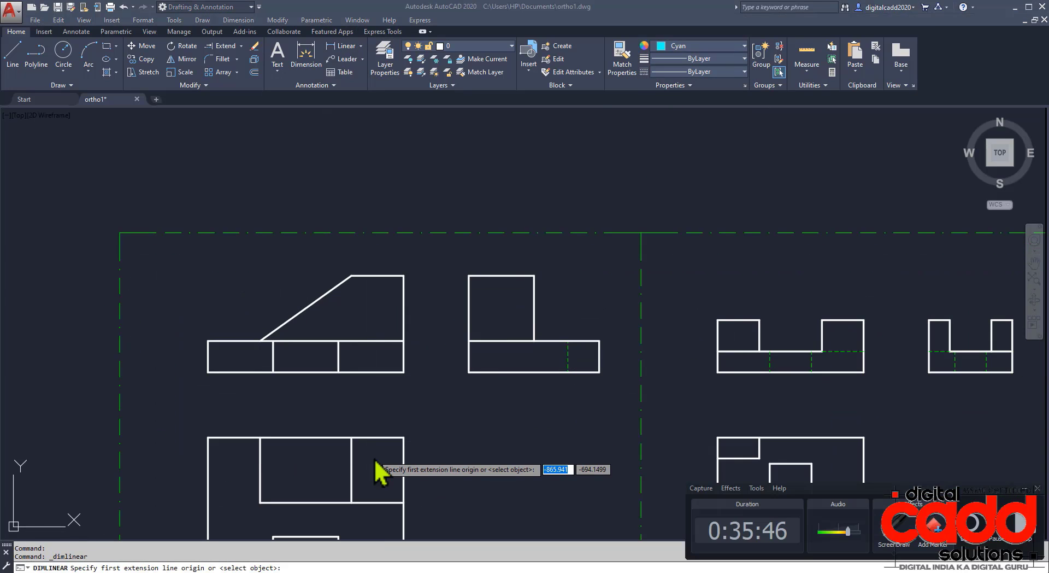
{"action": "key", "text": "alt+Tab"}
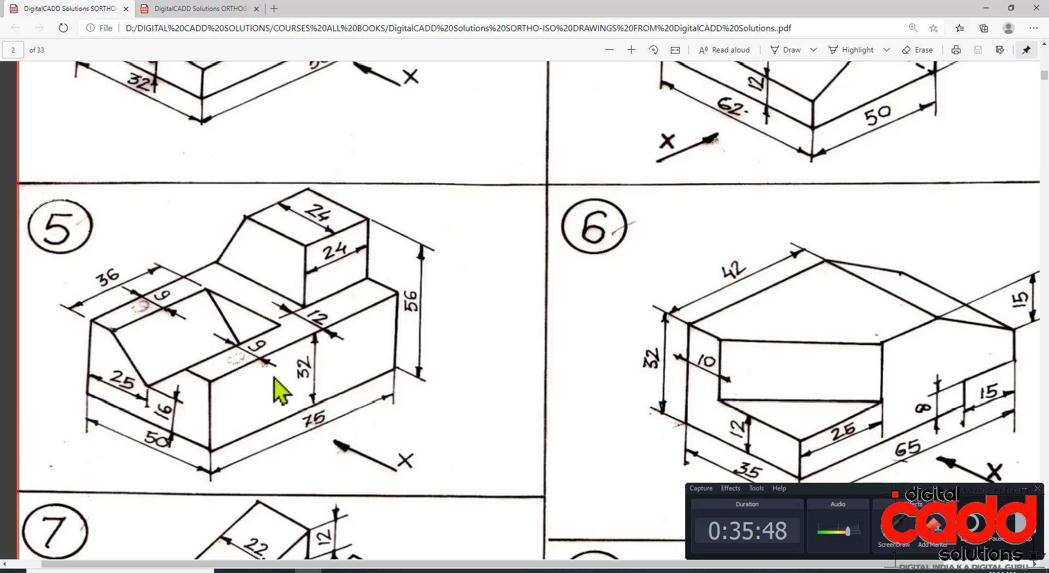
{"action": "scroll", "coordinate": [300, 323], "scroll_direction": "up", "scroll_amount": 10}
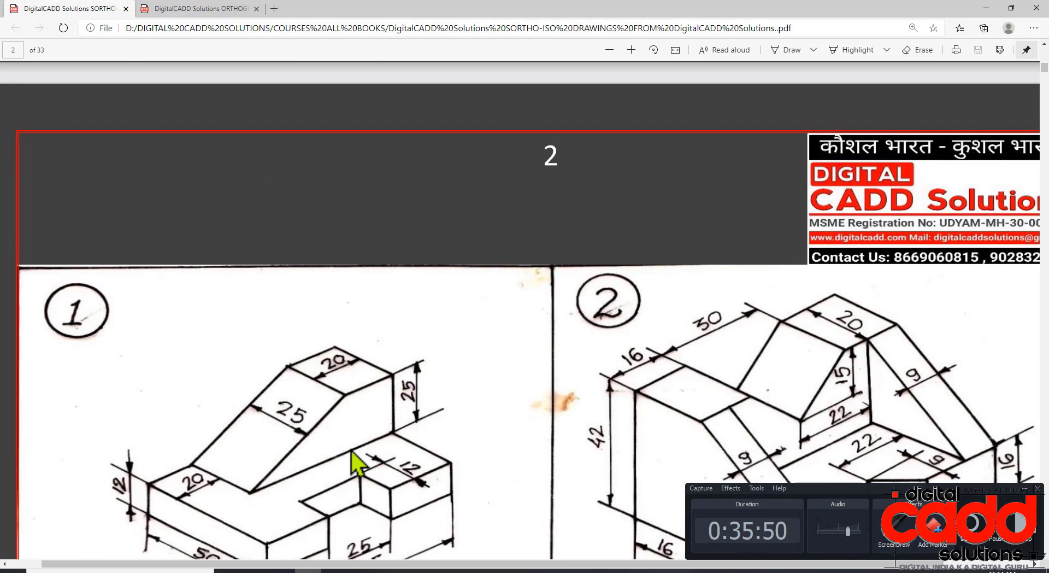
{"action": "scroll", "coordinate": [352, 456], "scroll_direction": "down", "scroll_amount": 2}
{"action": "key", "text": "alt+Tab"}
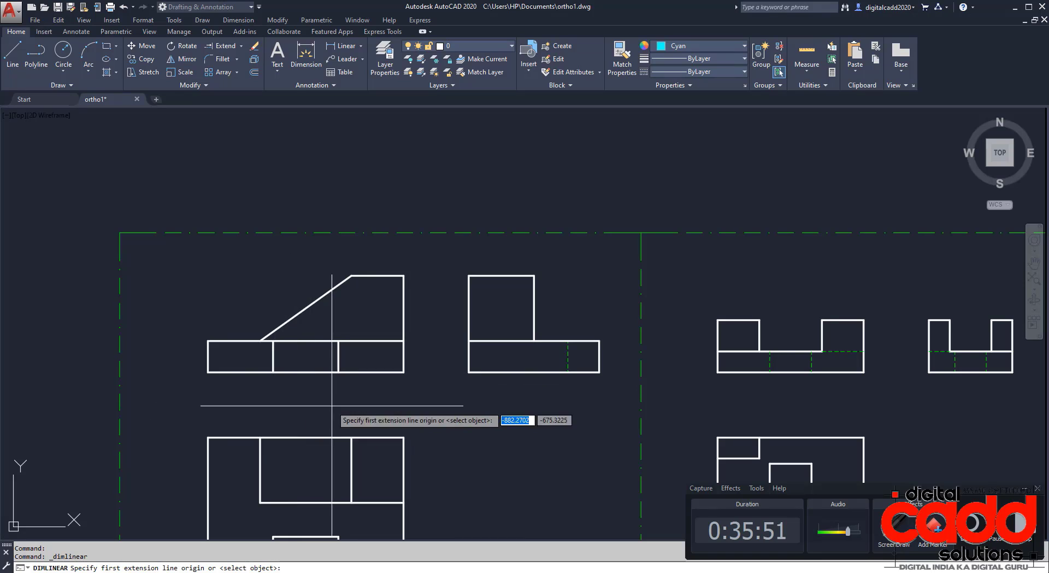
{"action": "middle_click_drag", "start_coordinate": [350, 410], "coordinate": [408, 394]}
{"action": "scroll", "coordinate": [300, 398], "scroll_direction": "up", "scroll_amount": 4}
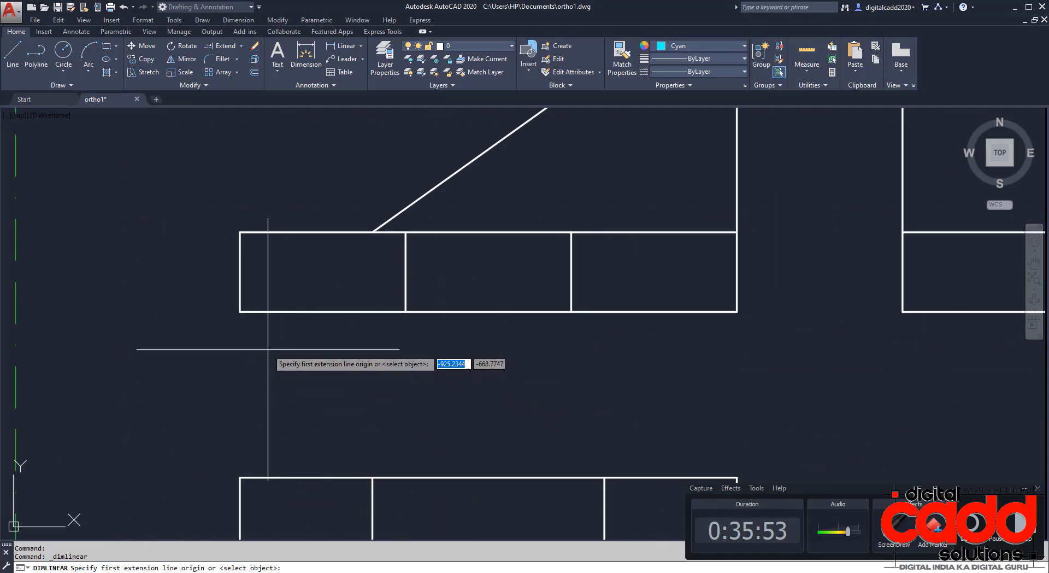
{"action": "left_click", "coordinate": [240, 311]}
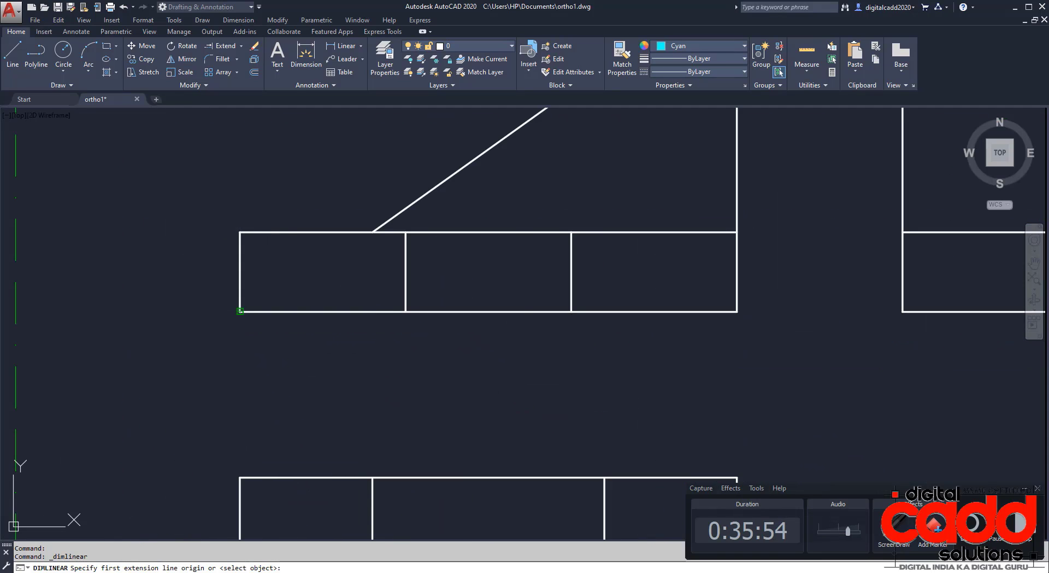
{"action": "left_click", "coordinate": [737, 311]}
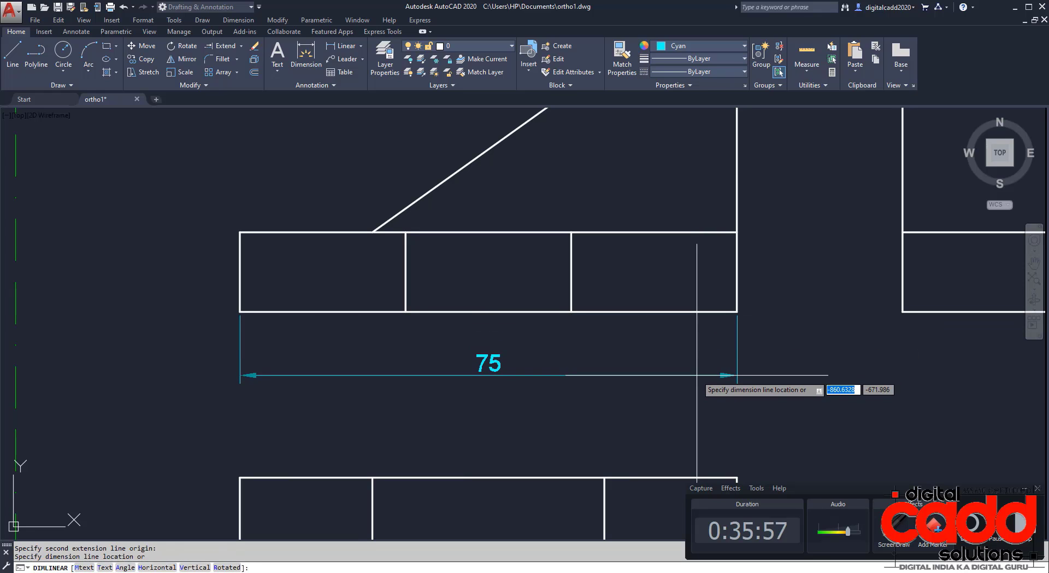
{"action": "left_click", "coordinate": [699, 375]}
Step: Add a linear dimension for the front view's left base segment, placed between the base and the overall length dimension
{"action": "key", "text": "Return"}
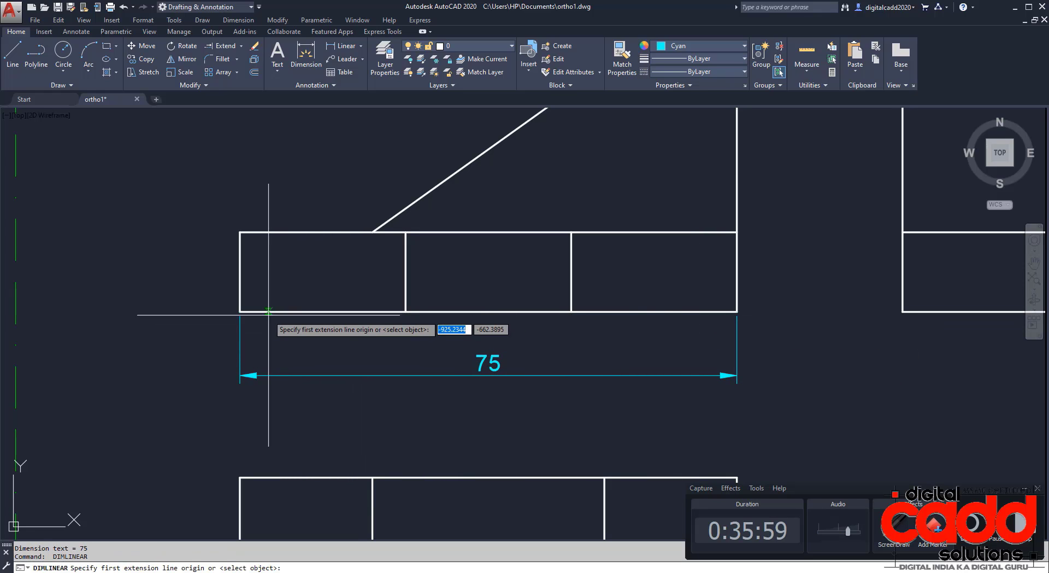
{"action": "left_click", "coordinate": [240, 311]}
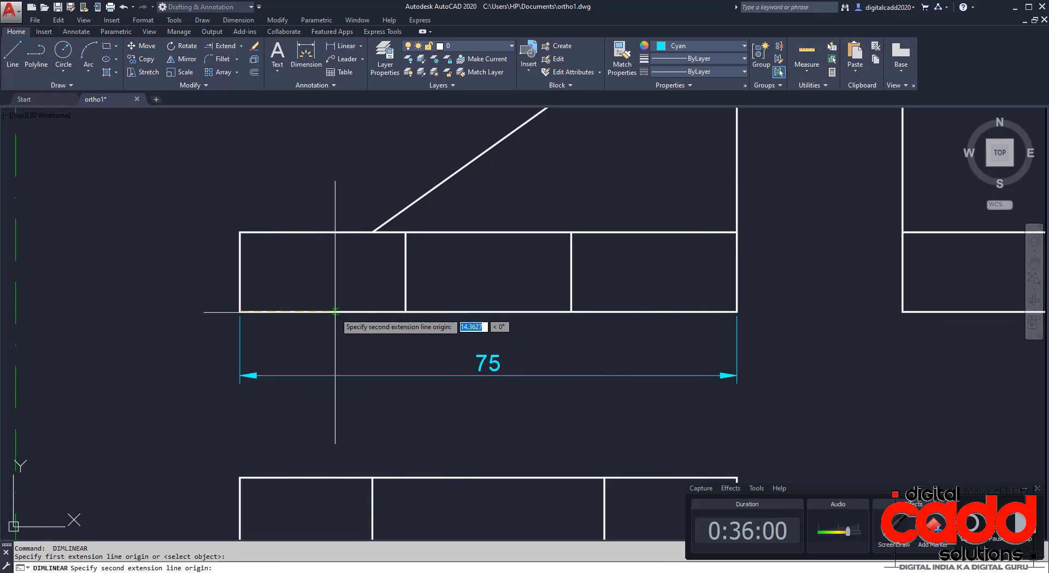
{"action": "left_click", "coordinate": [406, 311]}
{"action": "left_click", "coordinate": [383, 341]}
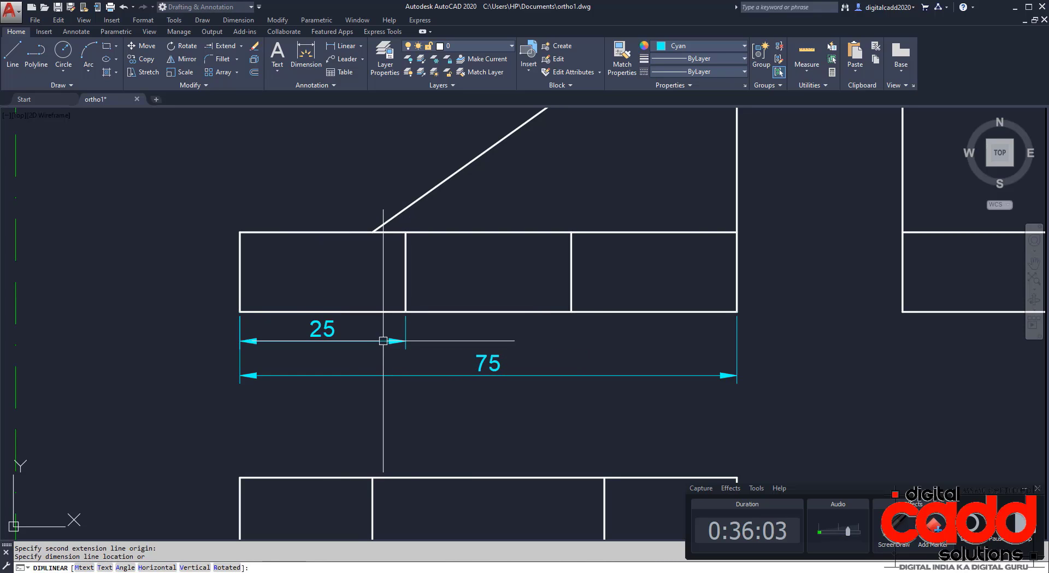
Step: Continue the left segment's dimension to the end of the middle base segment using Continue Dimension
{"action": "left_click", "coordinate": [406, 341]}
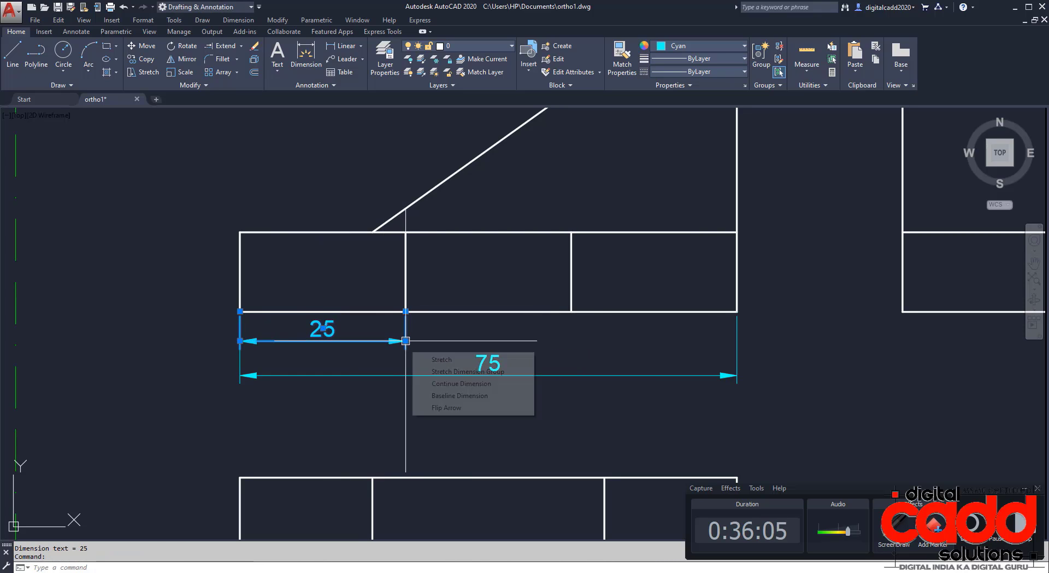
{"action": "mouse_move", "coordinate": [405, 340]}
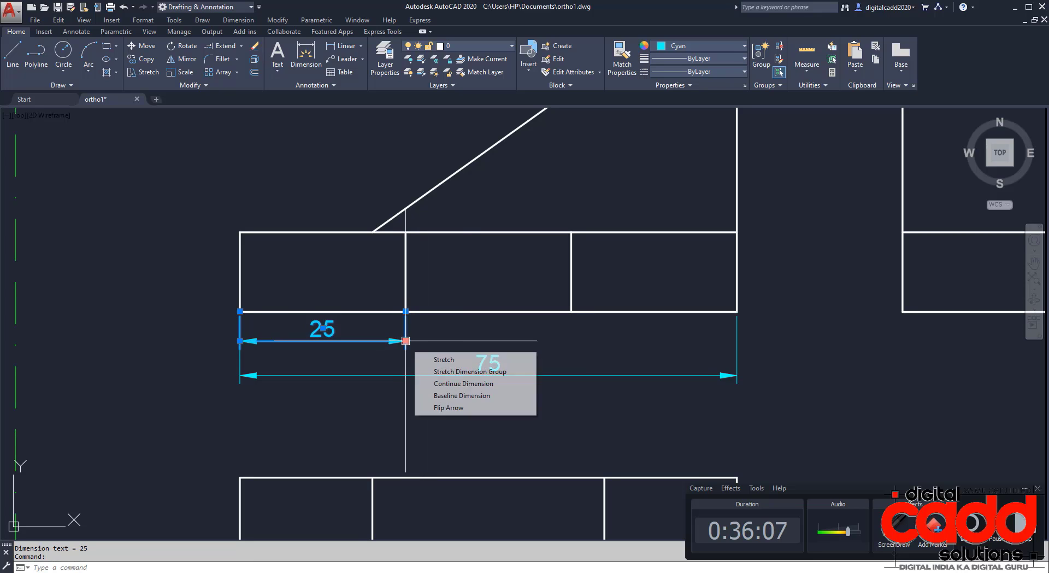
{"action": "left_click", "coordinate": [446, 386]}
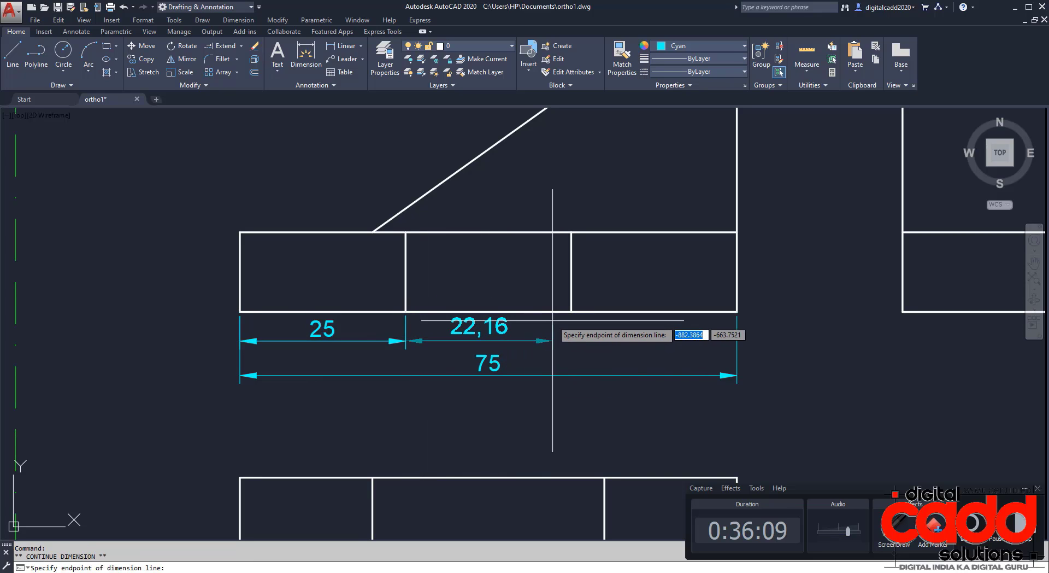
{"action": "left_click", "coordinate": [572, 312]}
{"action": "key", "text": "Escape"}
{"action": "key", "text": "Escape"}
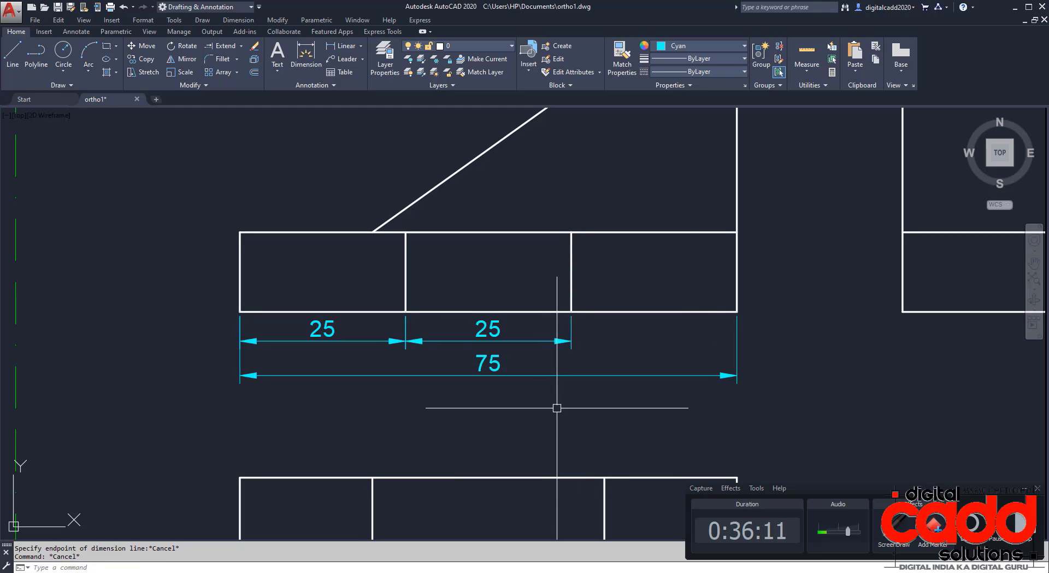
Step: Add a vertical linear dimension for the base's height on the left side of exercise 1's front view
{"action": "mouse_move", "coordinate": [555, 406]}
{"action": "middle_mouse_down"}
{"action": "mouse_move", "coordinate": [487, 299]}
{"action": "mouse_move", "coordinate": [484, 458]}
{"action": "mouse_move", "coordinate": [590, 461]}
{"action": "middle_mouse_up"}
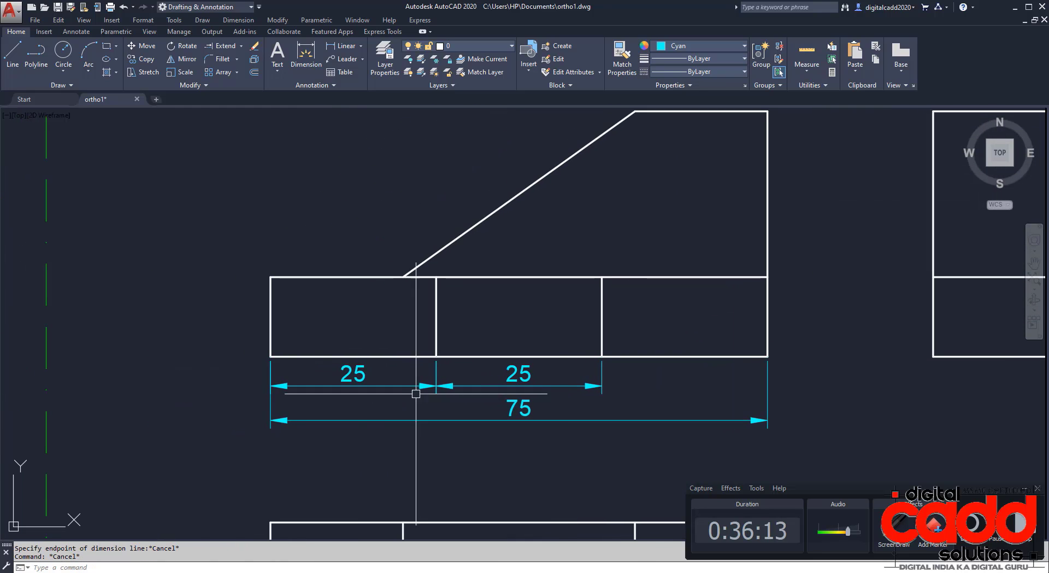
{"action": "key", "text": "Return"}
{"action": "left_click", "coordinate": [267, 322]}
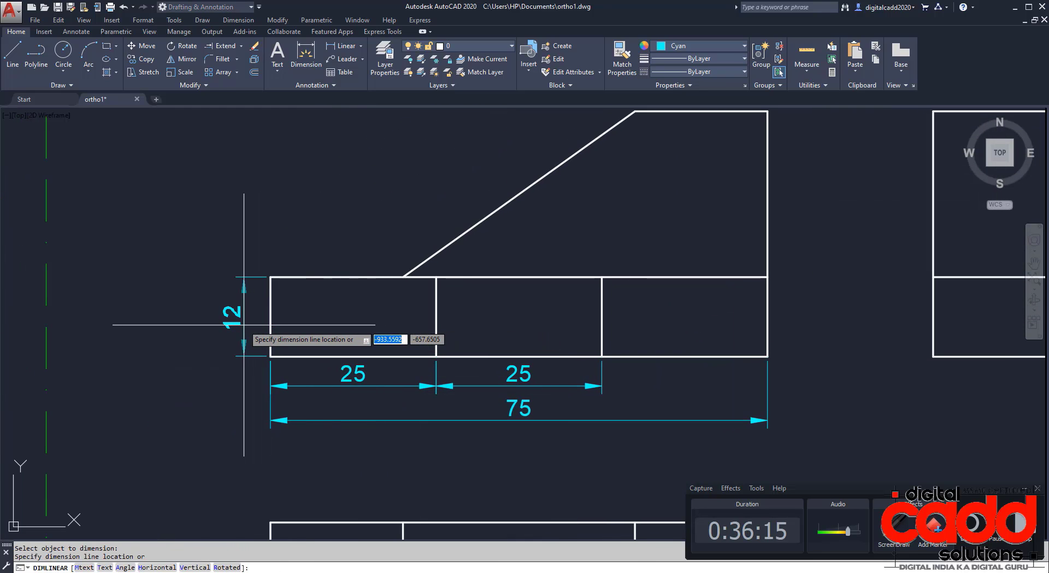
{"action": "left_click", "coordinate": [233, 340]}
Step: Add a vertical linear dimension for the overall height on the right side of exercise 1's front view
{"action": "mouse_move", "coordinate": [768, 319]}
{"action": "middle_mouse_down"}
{"action": "mouse_move", "coordinate": [710, 316]}
{"action": "mouse_move", "coordinate": [545, 369]}
{"action": "middle_mouse_up"}
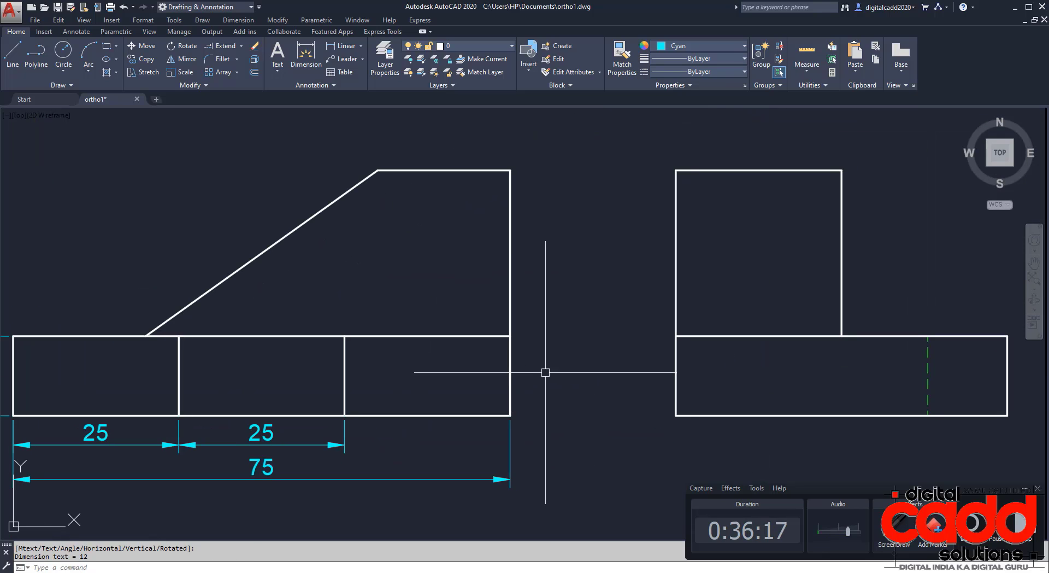
{"action": "key", "text": "Return"}
{"action": "key", "text": "Return"}
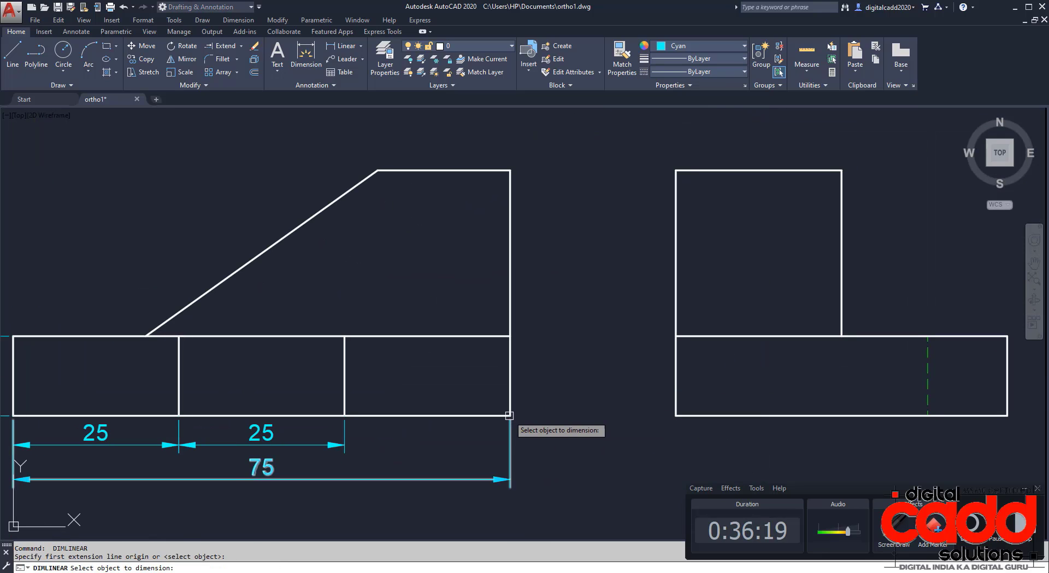
{"action": "left_click", "coordinate": [510, 382]}
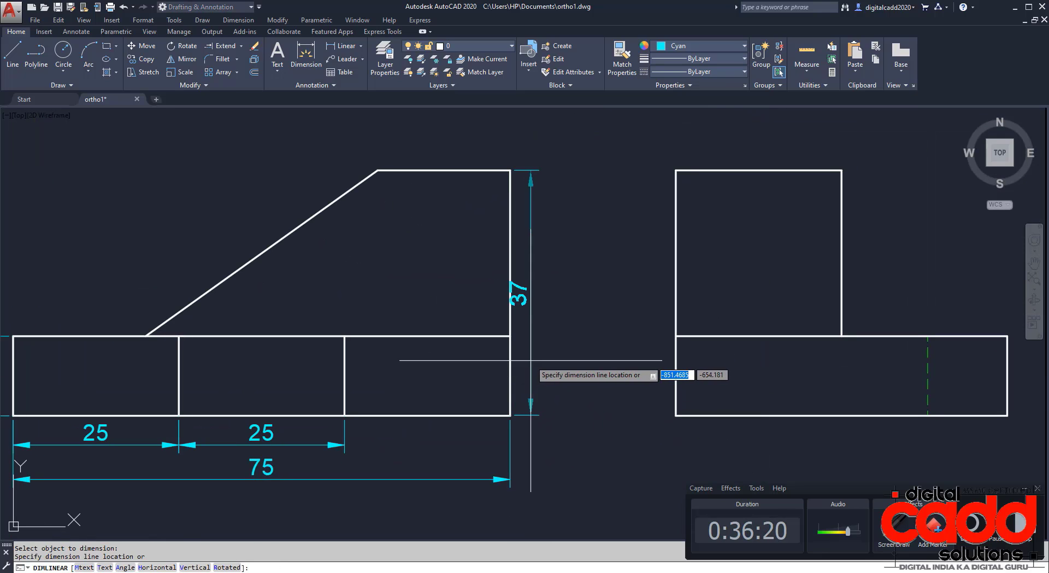
{"action": "left_click", "coordinate": [587, 347]}
Step: Dimension the length of the short flat top edge, placing the dimension above exercise 1's front view
{"action": "mouse_move", "coordinate": [375, 370]}
{"action": "middle_mouse_down"}
{"action": "mouse_move", "coordinate": [506, 374]}
{"action": "mouse_move", "coordinate": [497, 374]}
{"action": "mouse_move", "coordinate": [516, 354]}
{"action": "middle_mouse_up"}
{"action": "key", "text": "Return"}
{"action": "key", "text": "Return"}
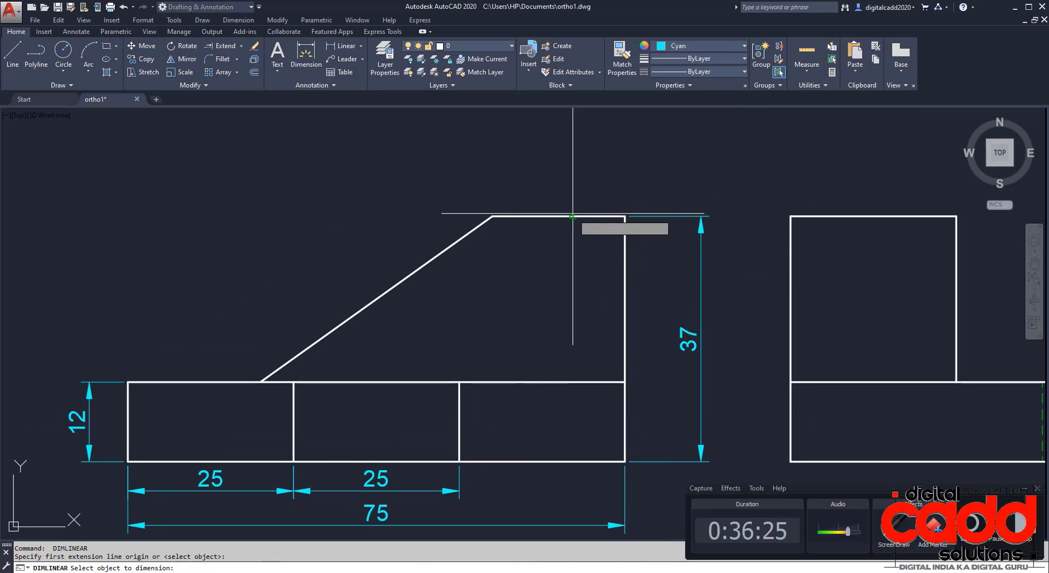
{"action": "left_click", "coordinate": [572, 217]}
{"action": "left_click", "coordinate": [571, 178]}
Step: Dimension the overall depth of exercise 1's top view on its left side, between the upper and lower left corners
{"action": "middle_click_drag", "start_coordinate": [331, 403], "coordinate": [346, 236]}
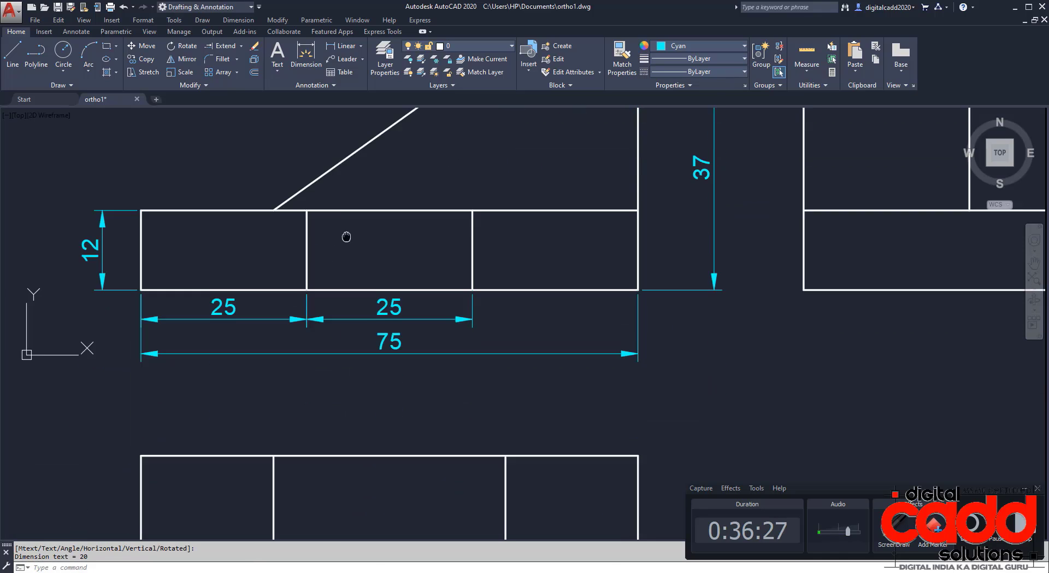
{"action": "mouse_move", "coordinate": [204, 506]}
{"action": "middle_mouse_down"}
{"action": "mouse_move", "coordinate": [204, 414]}
{"action": "mouse_move", "coordinate": [261, 342]}
{"action": "middle_mouse_up"}
{"action": "key", "text": "Return"}
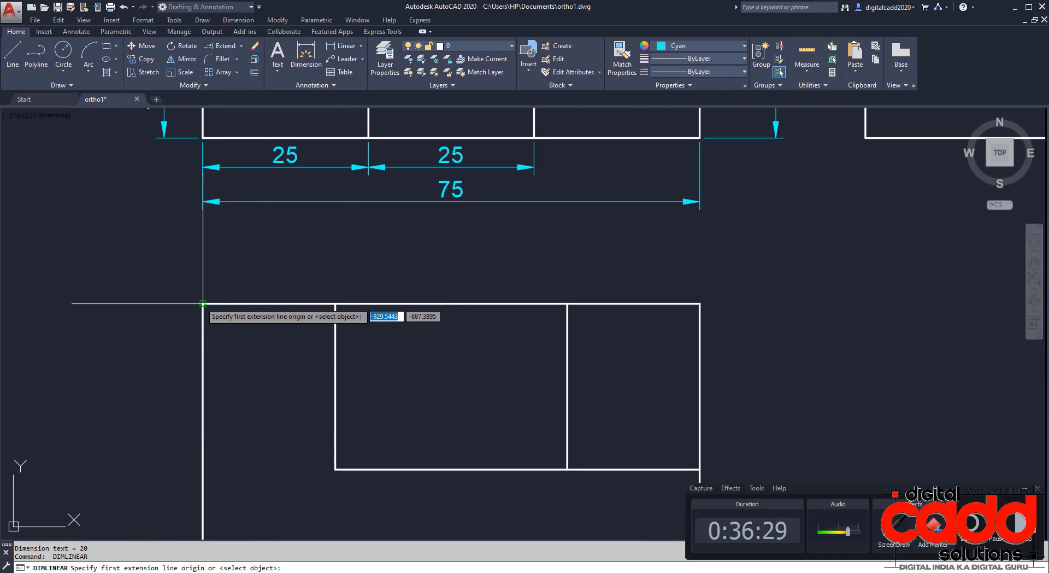
{"action": "left_click", "coordinate": [203, 304]}
{"action": "scroll", "coordinate": [203, 304], "scroll_direction": "down", "scroll_amount": 4}
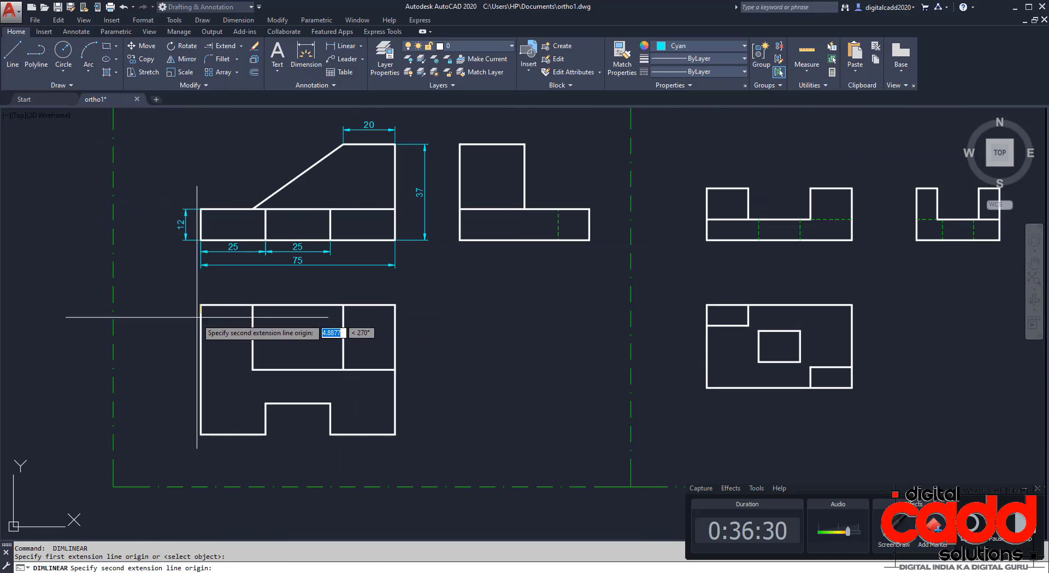
{"action": "left_click", "coordinate": [200, 434]}
{"action": "left_click", "coordinate": [185, 241]}
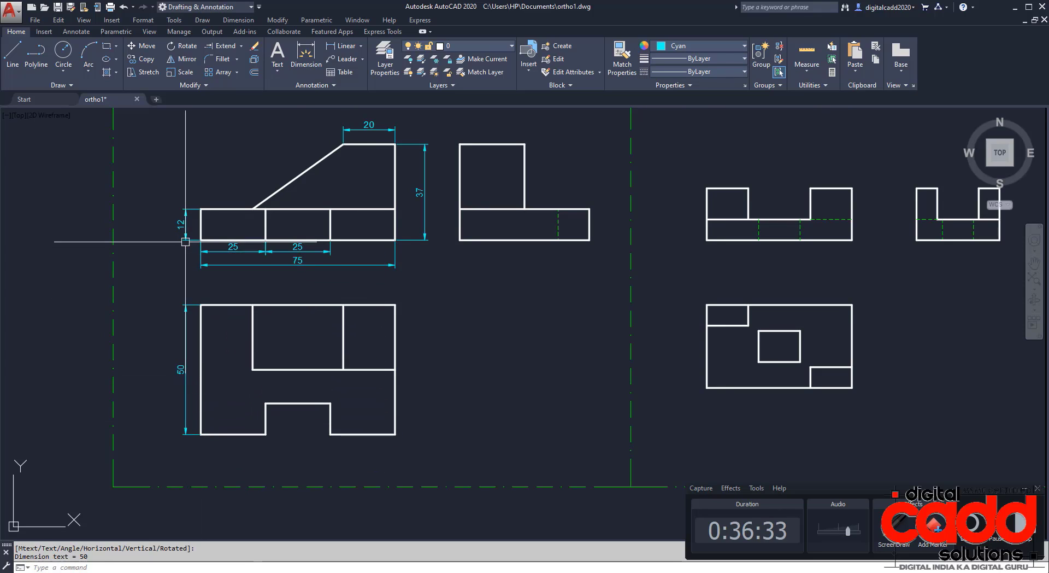
Step: Dimension the depth of the top view's lower notch, placing it between the left edge and the overall depth dimension
{"action": "key", "text": "Return"}
{"action": "scroll", "coordinate": [328, 445], "scroll_direction": "up", "scroll_amount": 3}
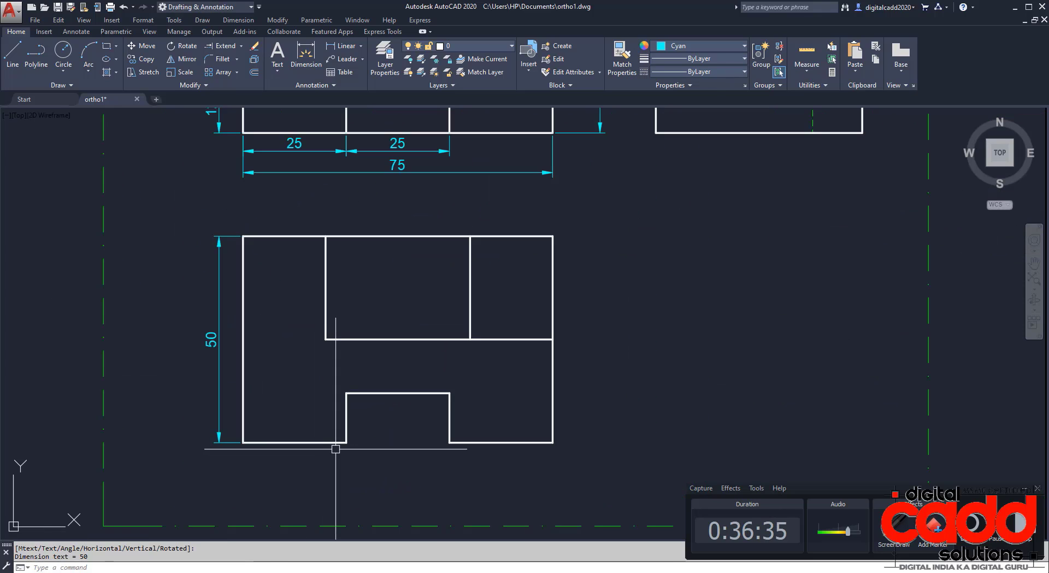
{"action": "key", "text": "Return"}
{"action": "key", "text": "Return"}
{"action": "left_click", "coordinate": [243, 442]}
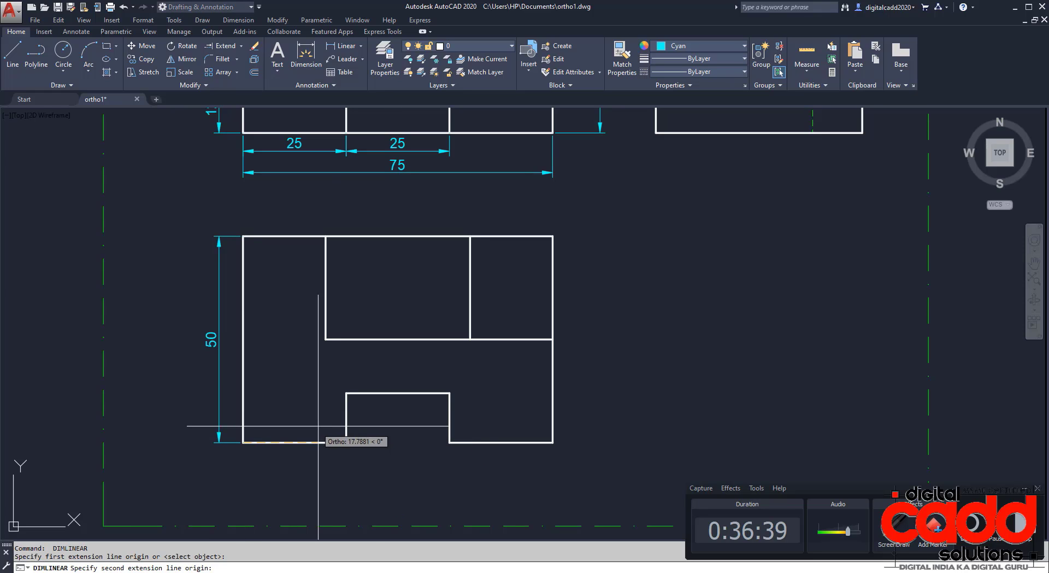
{"action": "left_click", "coordinate": [346, 392]}
{"action": "scroll", "coordinate": [216, 426], "scroll_direction": "up", "scroll_amount": 6}
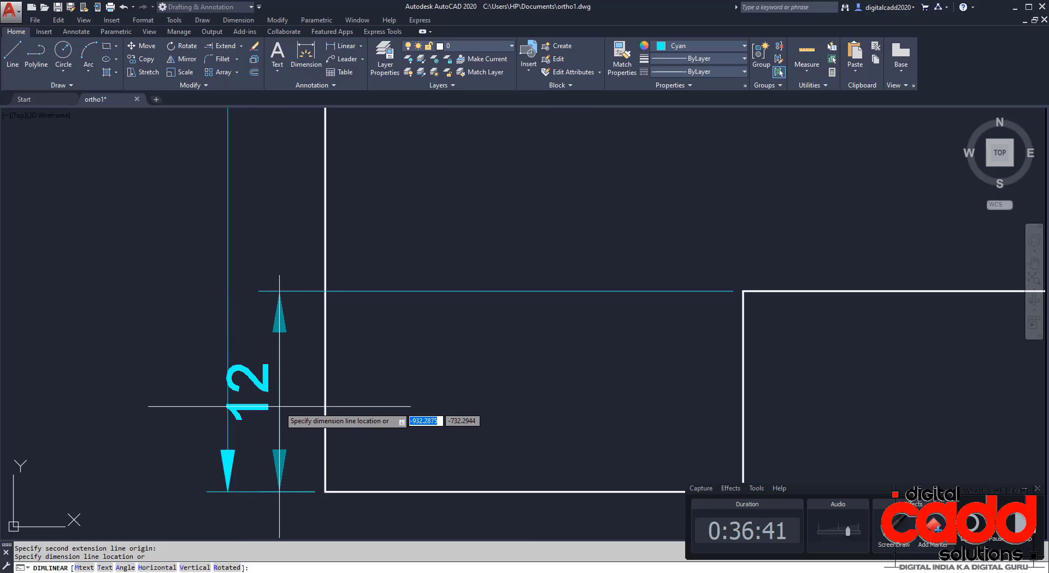
{"action": "left_click", "coordinate": [292, 407]}
Step: Dimension the depth of the raised block on the right side of exercise 1's top view
{"action": "scroll", "coordinate": [276, 410], "scroll_direction": "down", "scroll_amount": 5}
{"action": "middle_click_drag", "start_coordinate": [353, 417], "coordinate": [232, 465]}
{"action": "mouse_move", "coordinate": [465, 453]}
{"action": "middle_mouse_down"}
{"action": "mouse_move", "coordinate": [440, 445]}
{"action": "mouse_move", "coordinate": [441, 504]}
{"action": "mouse_move", "coordinate": [450, 366]}
{"action": "mouse_move", "coordinate": [501, 347]}
{"action": "middle_mouse_up"}
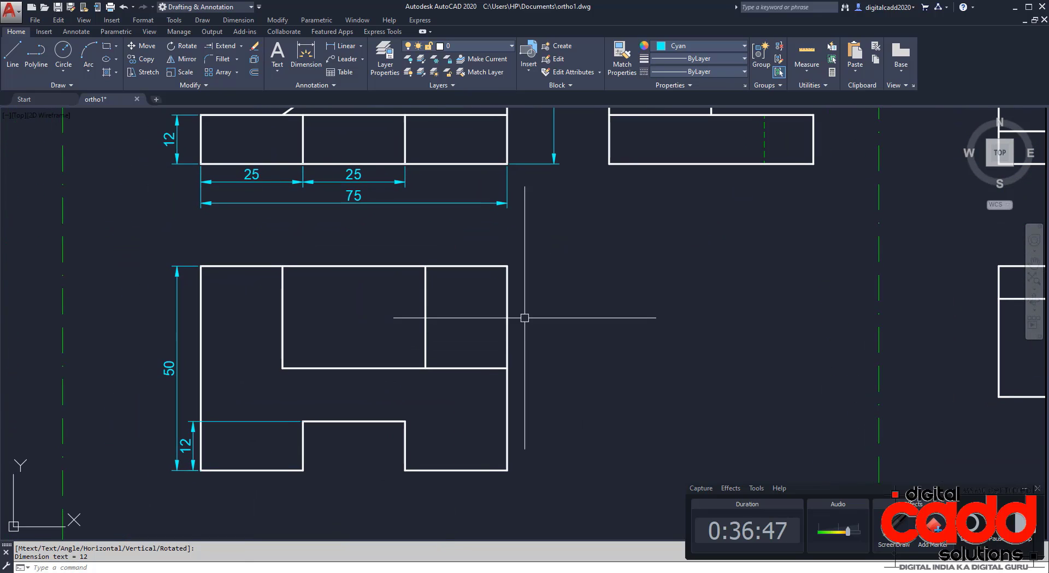
{"action": "key", "text": "Return"}
{"action": "left_click", "coordinate": [508, 266]}
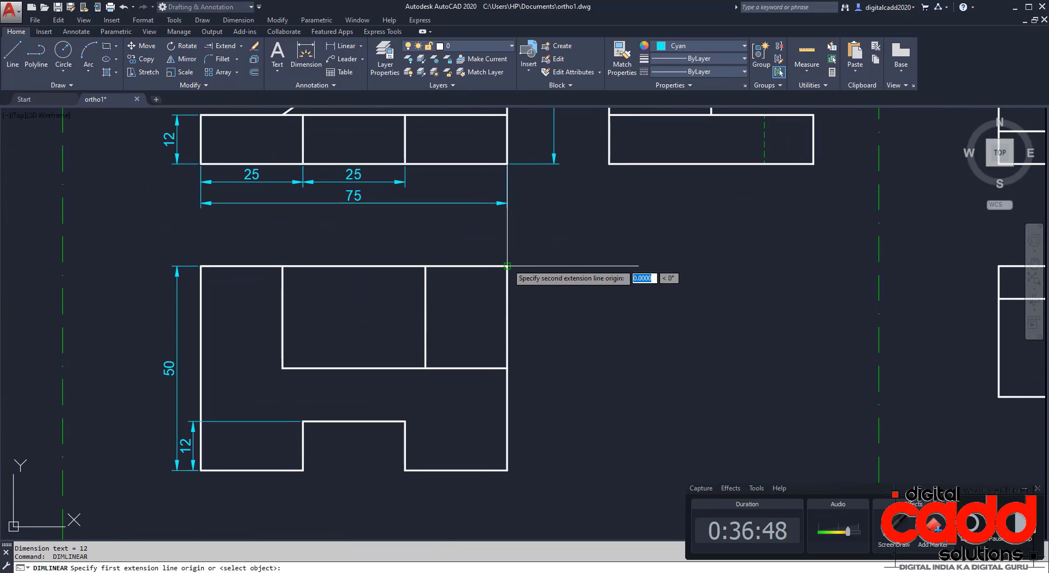
{"action": "left_click", "coordinate": [507, 368]}
{"action": "left_click", "coordinate": [540, 361]}
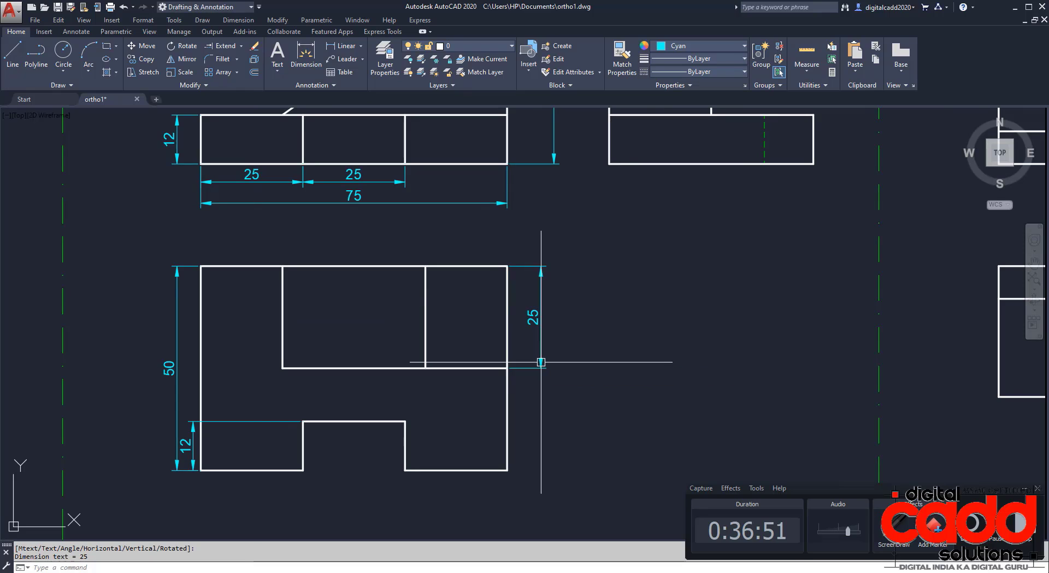
Step: Dimension the distance from the top view's left edge to the raised block, placing it above the view
{"action": "middle_click_drag", "start_coordinate": [243, 356], "coordinate": [243, 382]}
{"action": "key", "text": "Return"}
{"action": "left_click", "coordinate": [199, 349]}
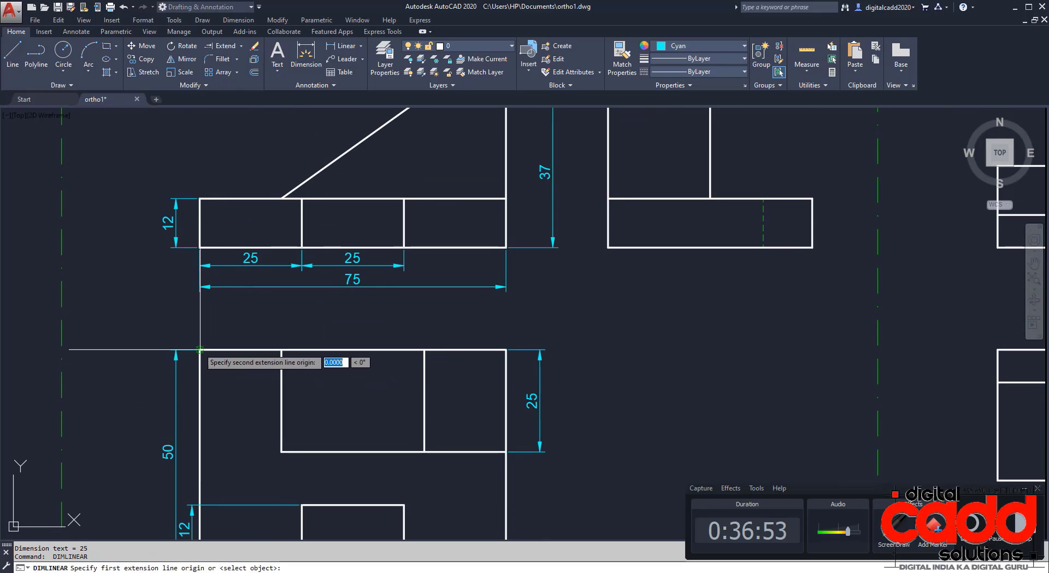
{"action": "left_click", "coordinate": [281, 349]}
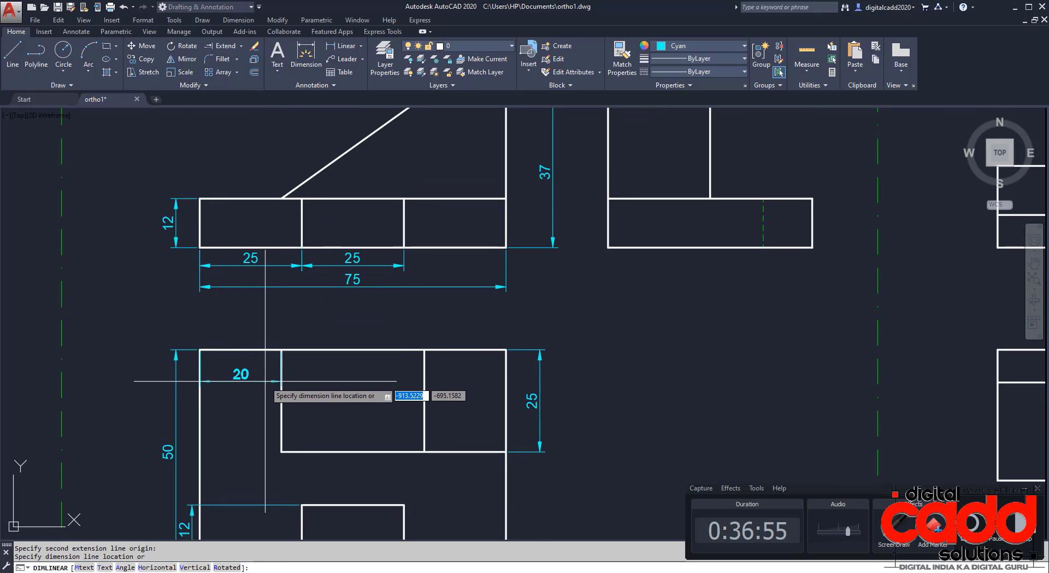
{"action": "left_click", "coordinate": [261, 329]}
Step: Check exercise 1's front, top and side views for any dimensions still missing
{"action": "mouse_move", "coordinate": [513, 476]}
{"action": "middle_mouse_down"}
{"action": "mouse_move", "coordinate": [424, 329]}
{"action": "mouse_move", "coordinate": [384, 546]}
{"action": "mouse_move", "coordinate": [432, 369]}
{"action": "mouse_move", "coordinate": [462, 357]}
{"action": "middle_mouse_up"}
{"action": "scroll", "coordinate": [441, 353], "scroll_direction": "down", "scroll_amount": 2}
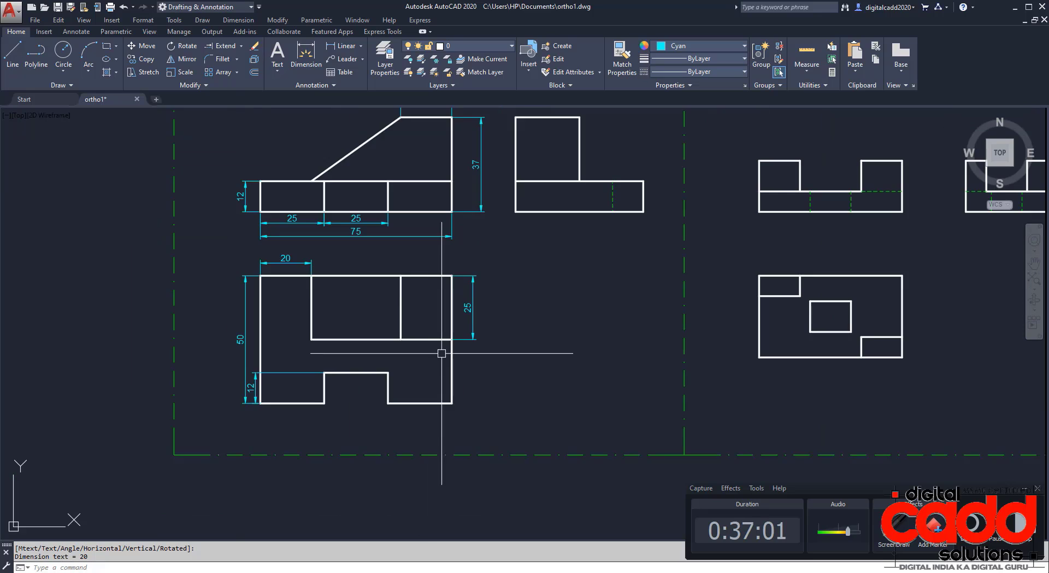
{"action": "middle_click_drag", "start_coordinate": [572, 187], "coordinate": [433, 348]}
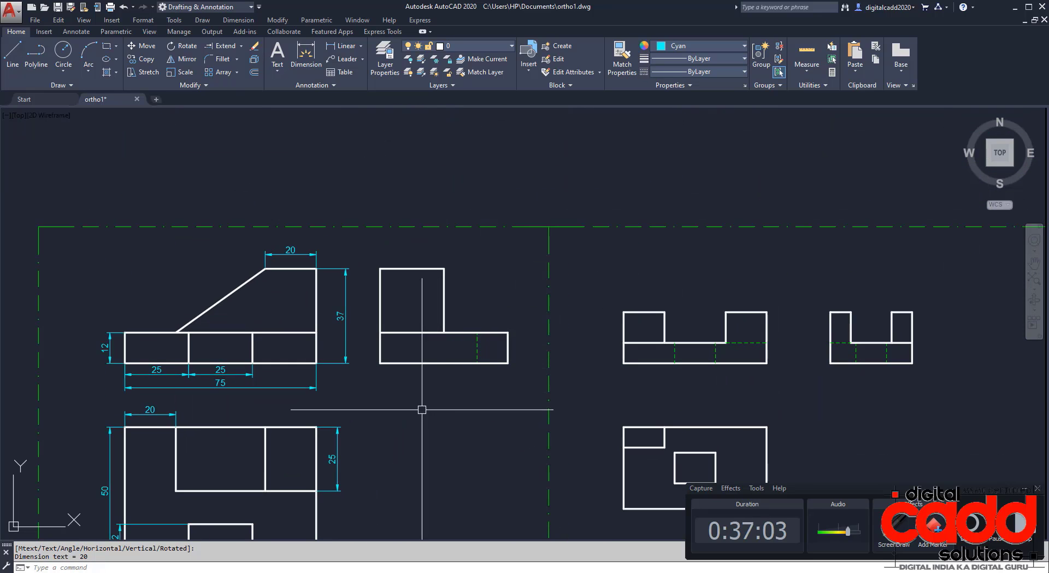
{"action": "mouse_move", "coordinate": [422, 410]}
{"action": "middle_mouse_down"}
{"action": "mouse_move", "coordinate": [473, 270]}
{"action": "mouse_move", "coordinate": [493, 255]}
{"action": "middle_mouse_up"}
{"action": "scroll", "coordinate": [188, 427], "scroll_direction": "up", "scroll_amount": 6}
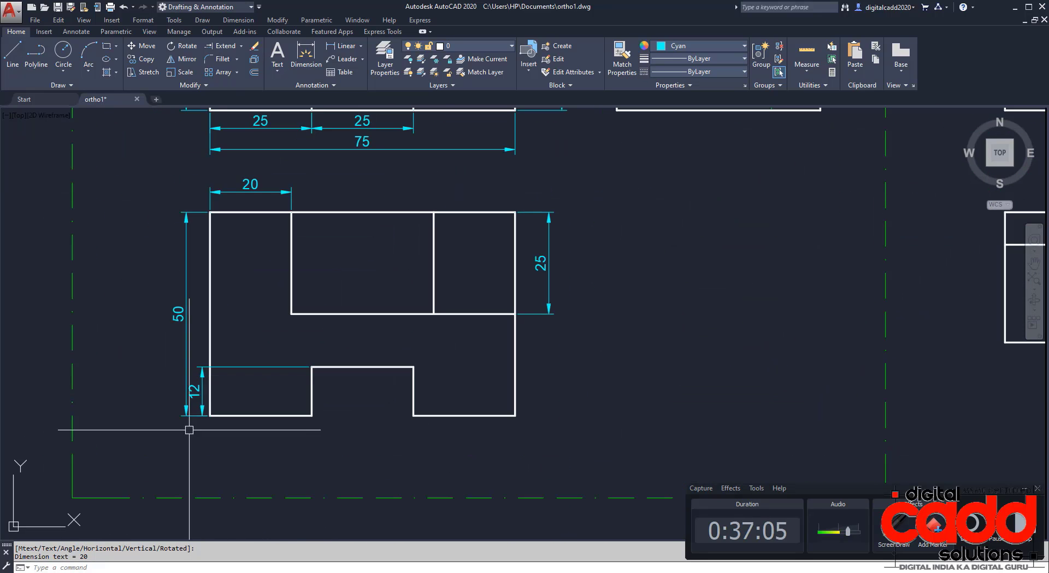
{"action": "scroll", "coordinate": [204, 399], "scroll_direction": "down", "scroll_amount": 4}
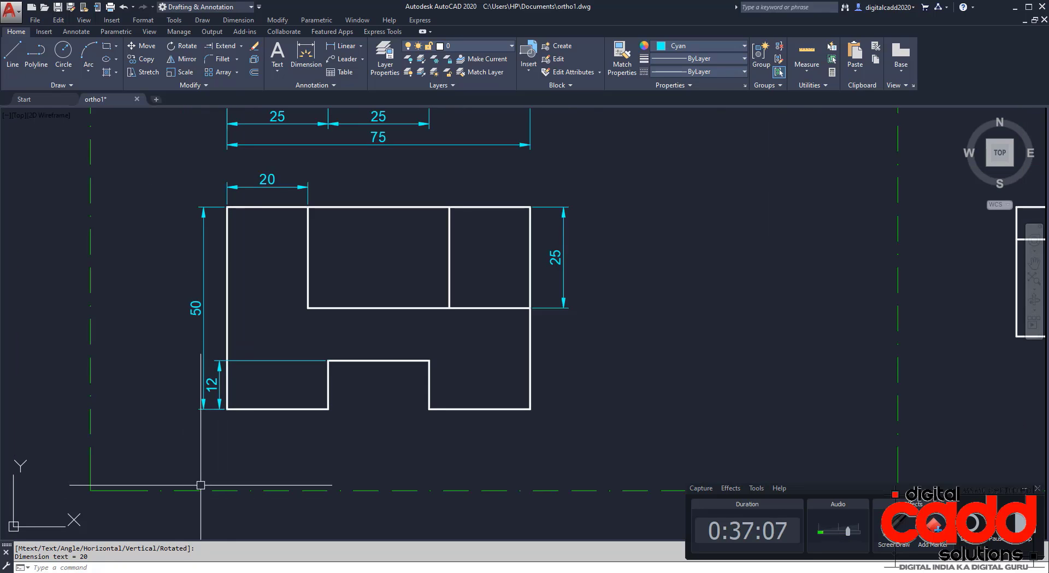
{"action": "mouse_move", "coordinate": [511, 344]}
{"action": "middle_mouse_down"}
{"action": "mouse_move", "coordinate": [400, 487]}
{"action": "mouse_move", "coordinate": [398, 511]}
{"action": "middle_mouse_up"}
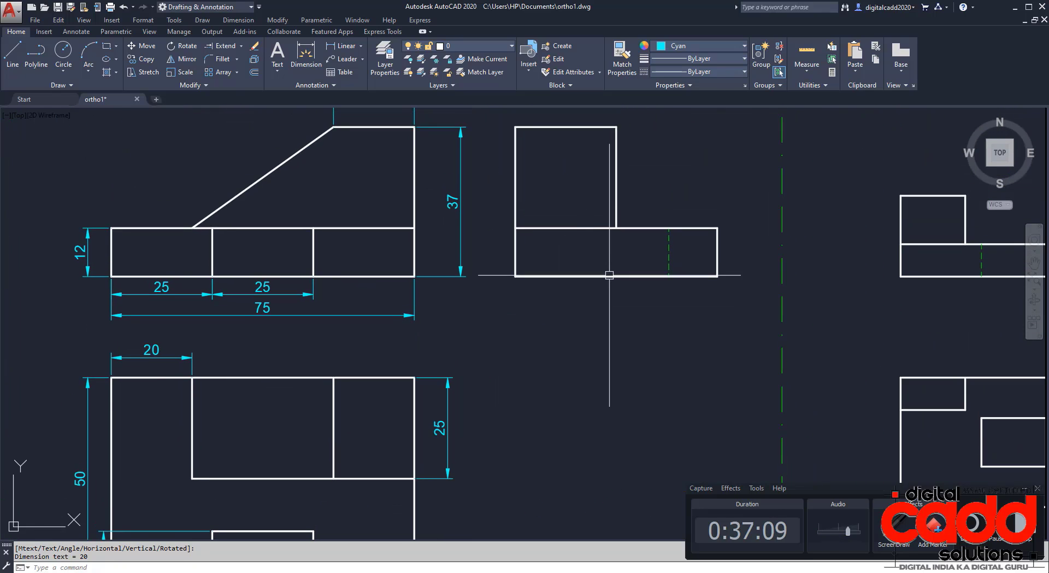
{"action": "mouse_move", "coordinate": [611, 275]}
{"action": "middle_mouse_down"}
{"action": "mouse_move", "coordinate": [532, 379]}
{"action": "mouse_move", "coordinate": [622, 368]}
{"action": "mouse_move", "coordinate": [571, 361]}
{"action": "mouse_move", "coordinate": [581, 288]}
{"action": "mouse_move", "coordinate": [543, 377]}
{"action": "mouse_move", "coordinate": [465, 392]}
{"action": "mouse_move", "coordinate": [477, 285]}
{"action": "mouse_move", "coordinate": [534, 236]}
{"action": "mouse_move", "coordinate": [511, 423]}
{"action": "mouse_move", "coordinate": [467, 398]}
{"action": "mouse_move", "coordinate": [442, 422]}
{"action": "mouse_move", "coordinate": [229, 355]}
{"action": "mouse_move", "coordinate": [372, 435]}
{"action": "middle_mouse_up"}
Step: Add a linear dimension for the overall length below the second framed exercise's front view
{"action": "scroll", "coordinate": [376, 327], "scroll_direction": "down", "scroll_amount": 3}
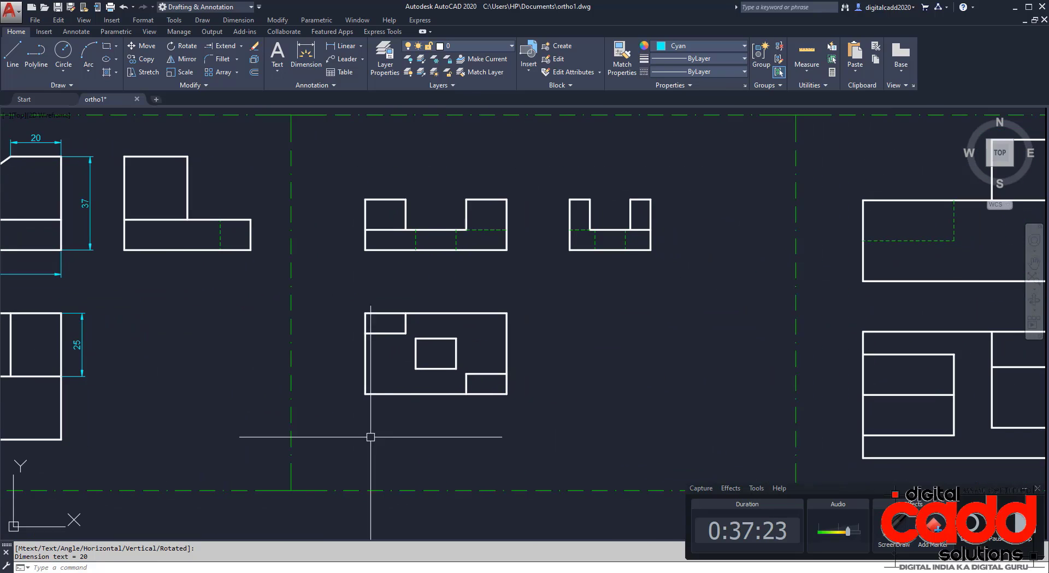
{"action": "scroll", "coordinate": [419, 338], "scroll_direction": "up", "scroll_amount": 3}
{"action": "scroll", "coordinate": [419, 338], "scroll_direction": "up", "scroll_amount": 2}
{"action": "key", "text": "Return"}
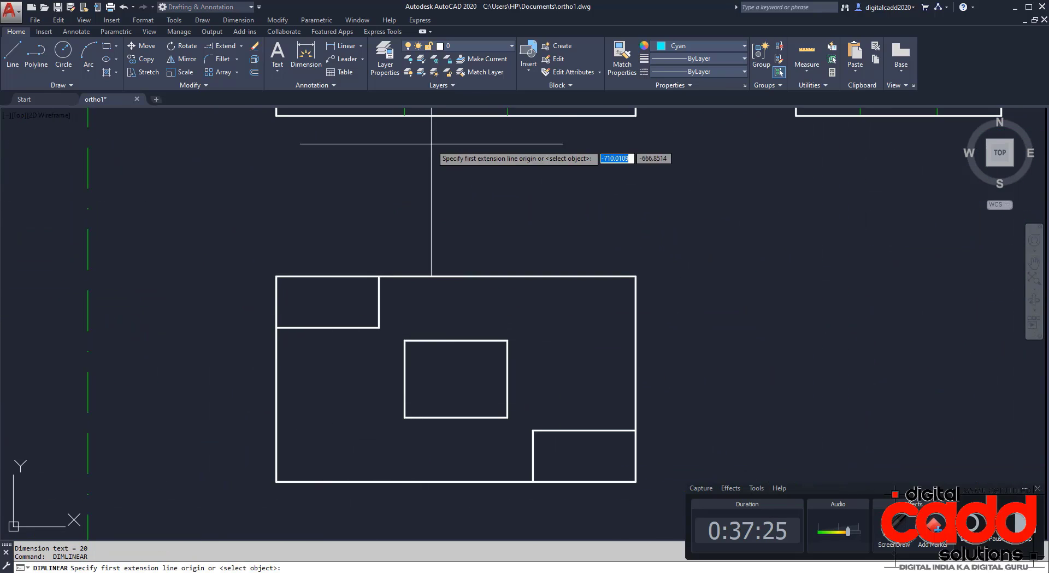
{"action": "middle_click_drag", "start_coordinate": [434, 143], "coordinate": [409, 425]}
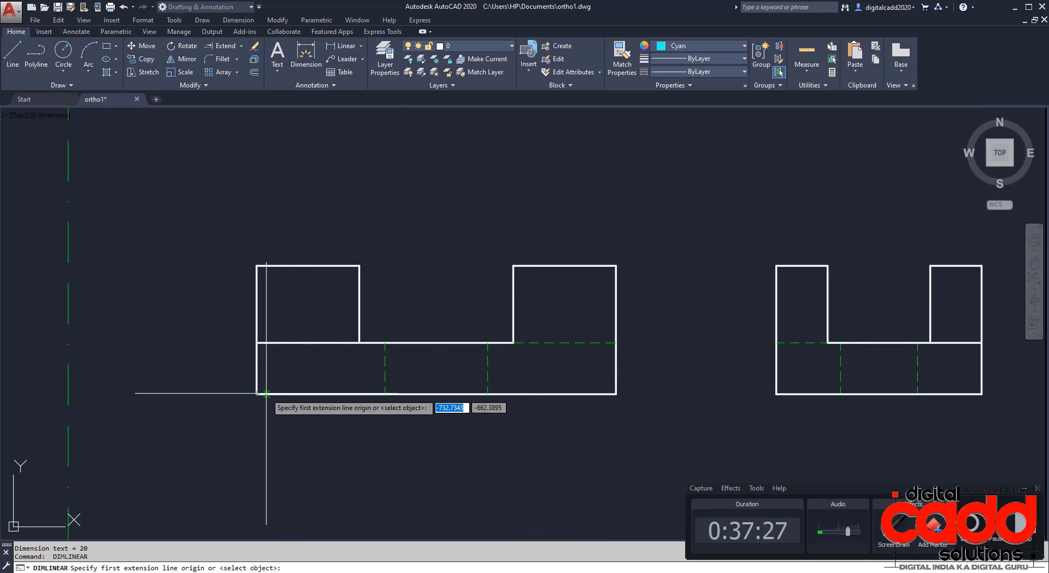
{"action": "key", "text": "Return"}
{"action": "left_click", "coordinate": [268, 394]}
{"action": "left_click", "coordinate": [277, 438]}
Step: Add a vertical linear dimension for the overall height on the left side of the second exercise's front view
{"action": "key", "text": "Return"}
{"action": "key", "text": "Return"}
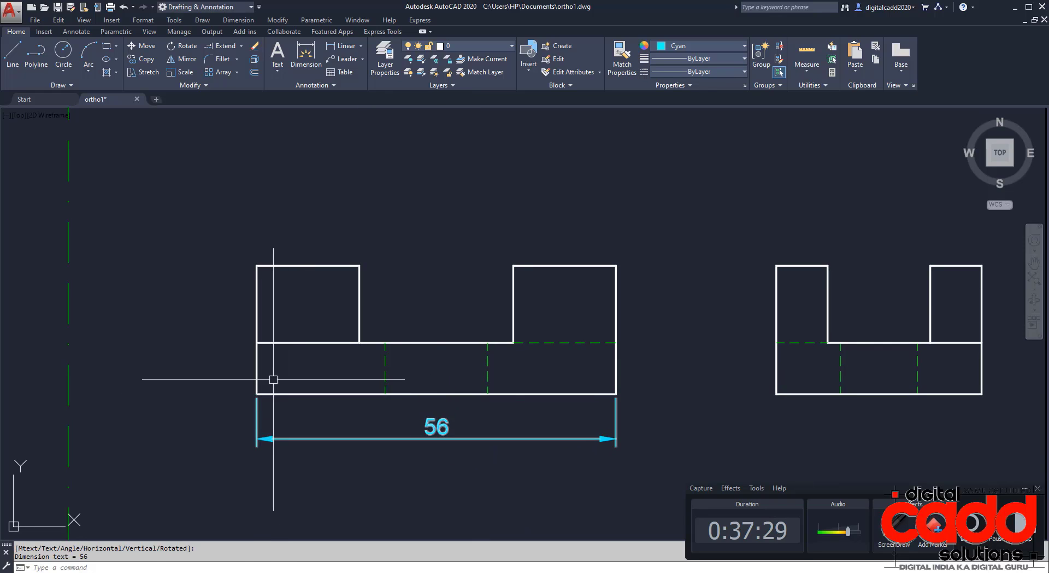
{"action": "left_click", "coordinate": [257, 376]}
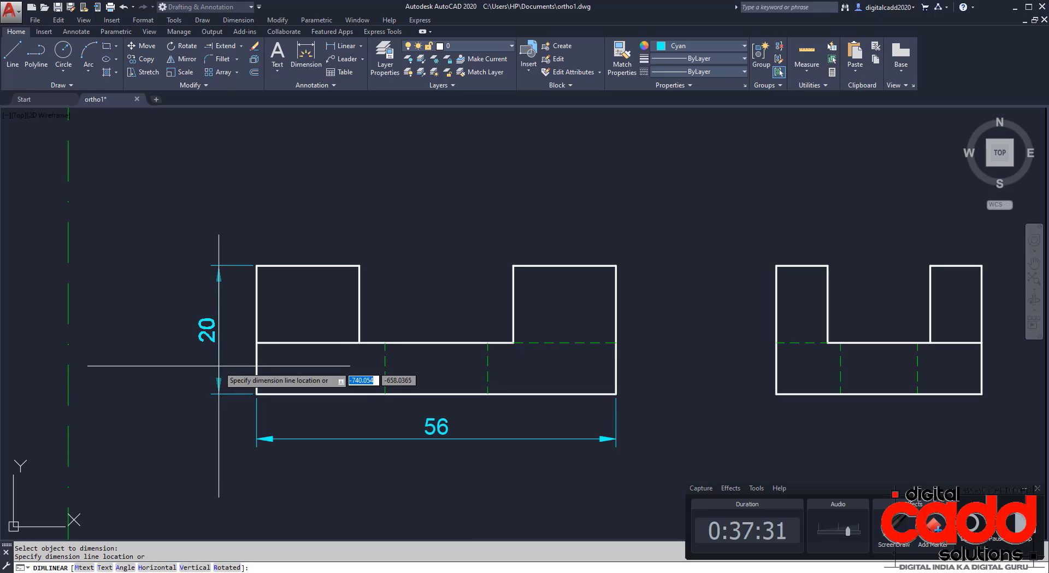
{"action": "left_click", "coordinate": [217, 366]}
Step: Dimension the base's height in the second front view, placed between the left edge and the overall height dimension
{"action": "key", "text": "Return"}
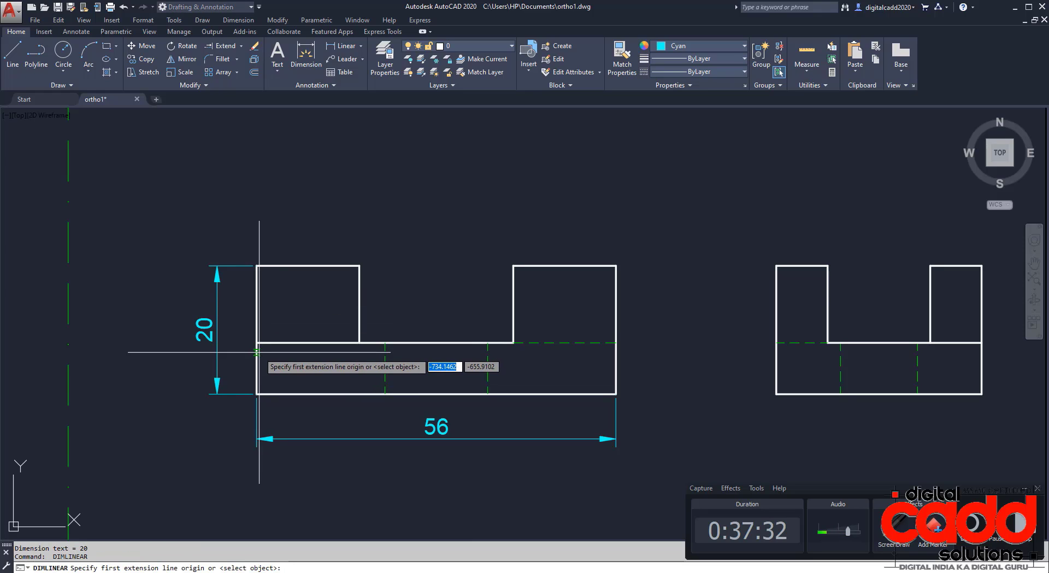
{"action": "left_click", "coordinate": [257, 393]}
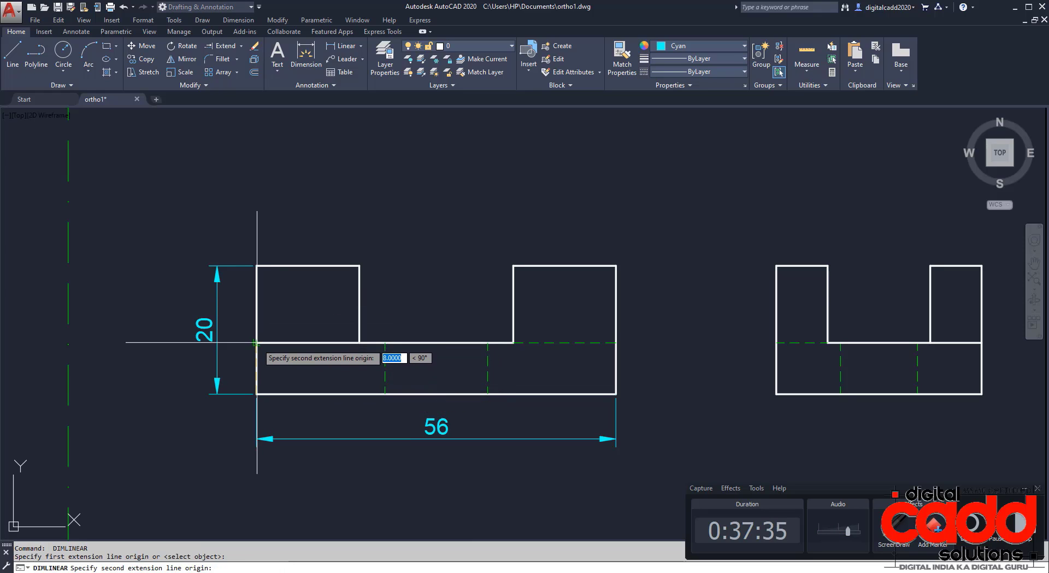
{"action": "left_click", "coordinate": [256, 342]}
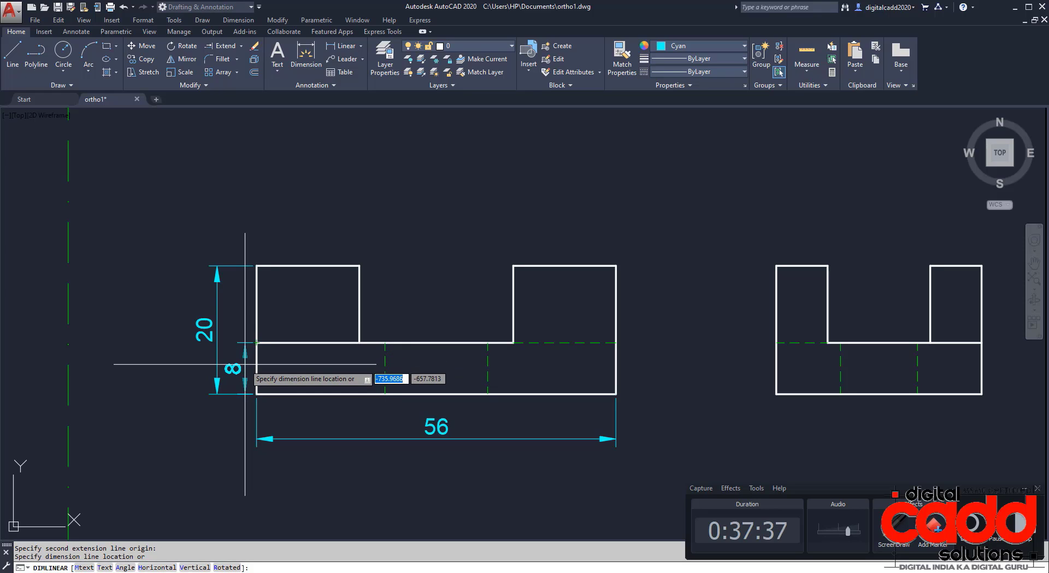
{"action": "left_click", "coordinate": [245, 363]}
Step: Dimension the width of the left raised block, placing the dimension above the second exercise's front view
{"action": "key", "text": "Return"}
{"action": "key", "text": "Return"}
{"action": "left_click", "coordinate": [302, 265]}
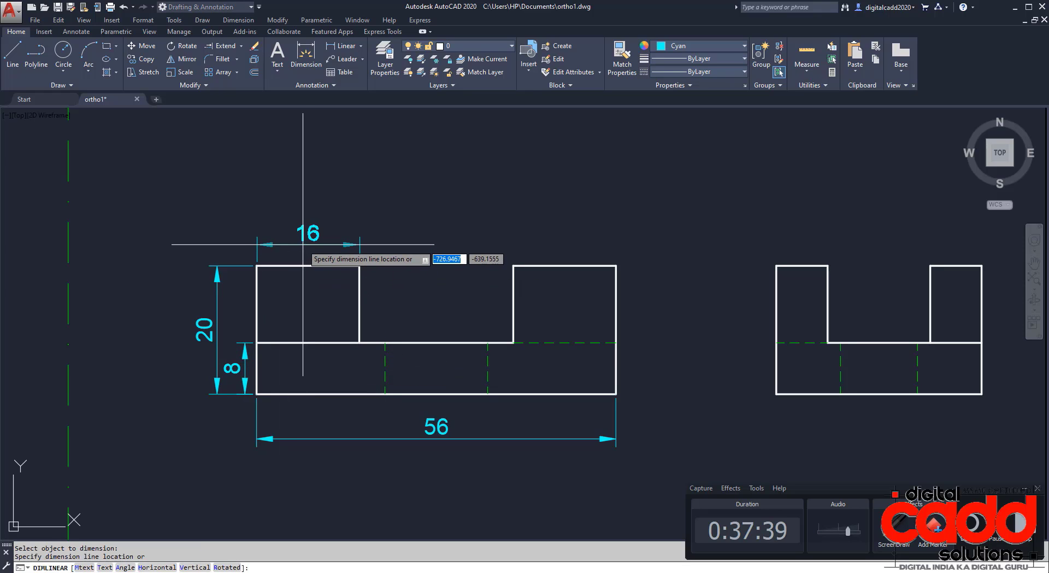
{"action": "left_click", "coordinate": [305, 237]}
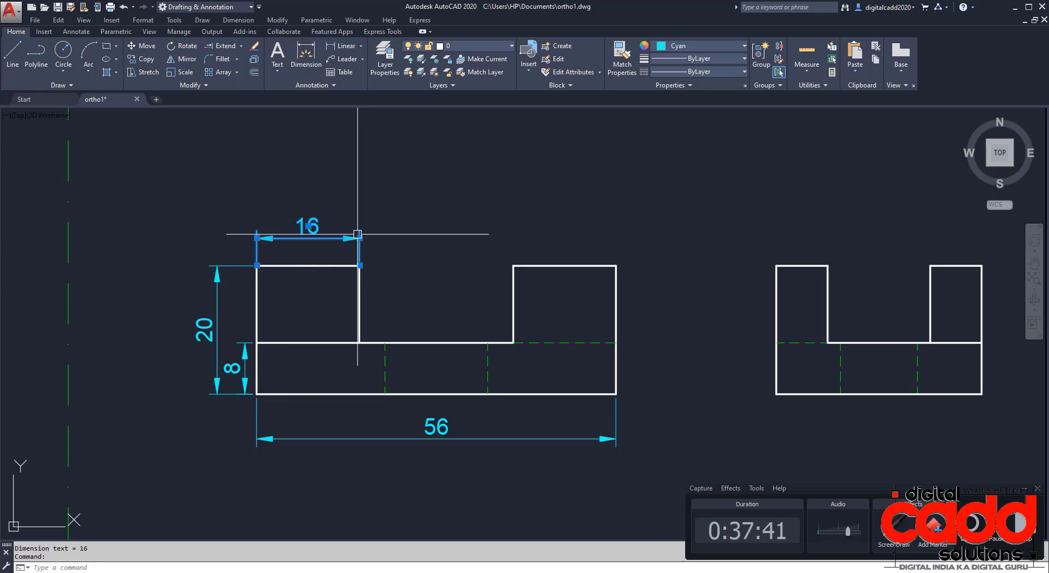
Step: Continue the dimension chain above the second exercise's front view across the middle gap and the right raised block
{"action": "mouse_move", "coordinate": [360, 237]}
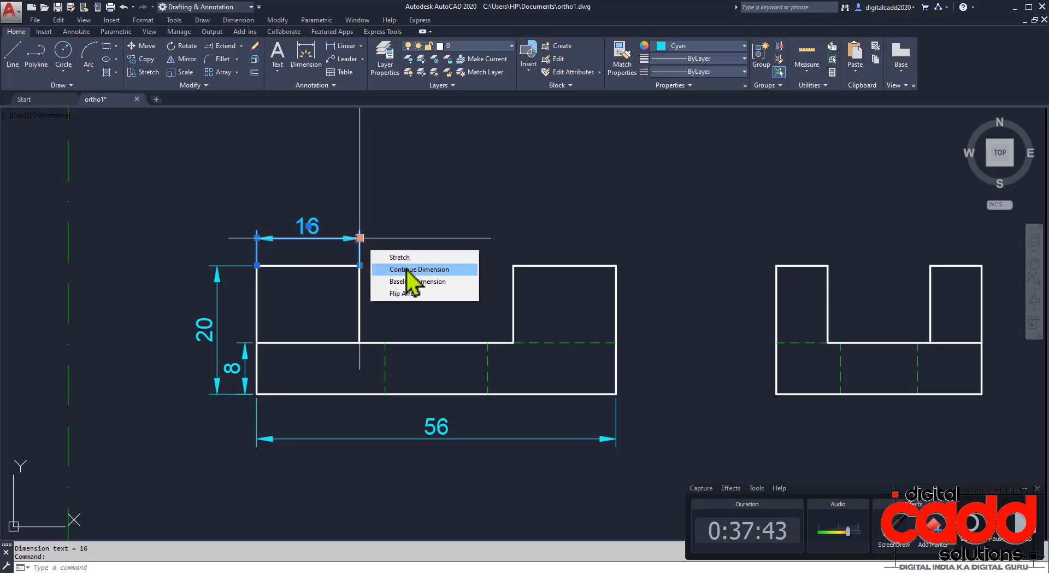
{"action": "left_click", "coordinate": [407, 269]}
{"action": "left_click", "coordinate": [513, 265]}
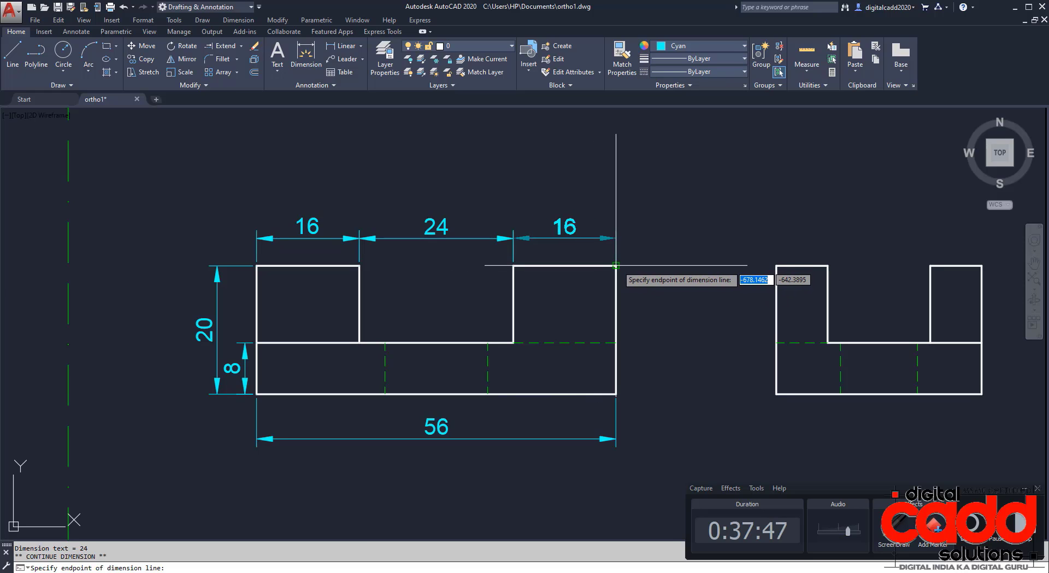
{"action": "left_click", "coordinate": [615, 265]}
{"action": "key", "text": "Escape"}
{"action": "key", "text": "Escape"}
Step: Add a vertical linear dimension for the overall depth on the left side of the second exercise's top view
{"action": "mouse_move", "coordinate": [485, 436]}
{"action": "middle_mouse_down"}
{"action": "mouse_move", "coordinate": [411, 369]}
{"action": "mouse_move", "coordinate": [413, 222]}
{"action": "mouse_move", "coordinate": [439, 163]}
{"action": "middle_mouse_up"}
{"action": "mouse_move", "coordinate": [300, 377]}
{"action": "middle_mouse_down"}
{"action": "mouse_move", "coordinate": [364, 484]}
{"action": "mouse_move", "coordinate": [379, 436]}
{"action": "mouse_move", "coordinate": [356, 342]}
{"action": "middle_mouse_up"}
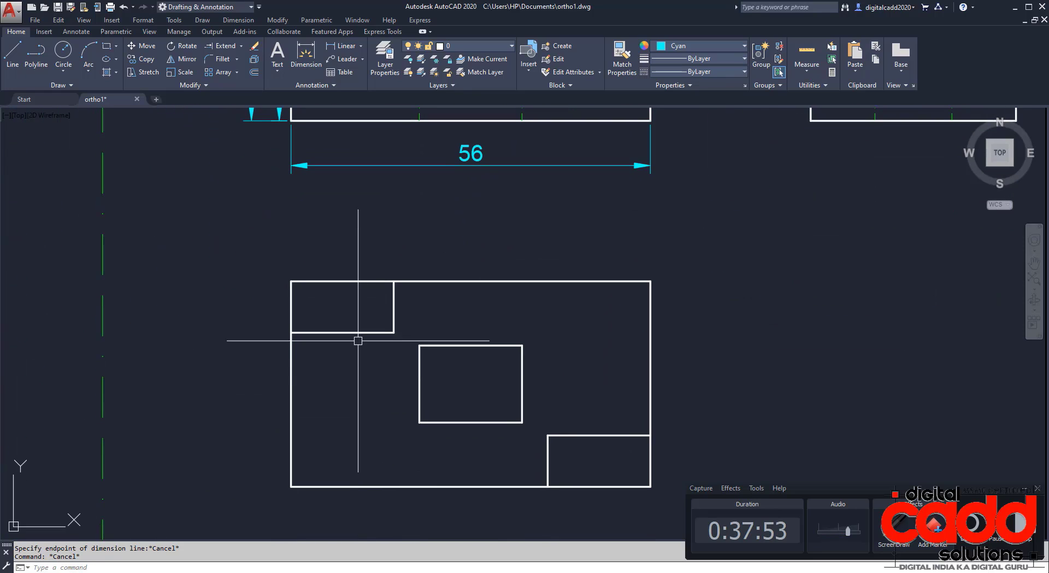
{"action": "key", "text": "Return"}
{"action": "left_click", "coordinate": [290, 280]}
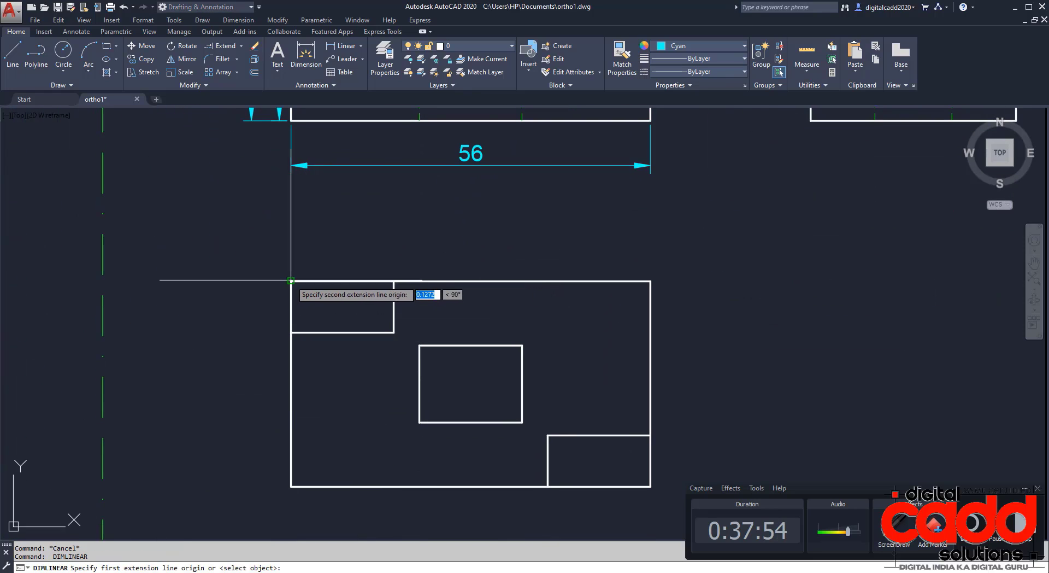
{"action": "left_click", "coordinate": [291, 485]}
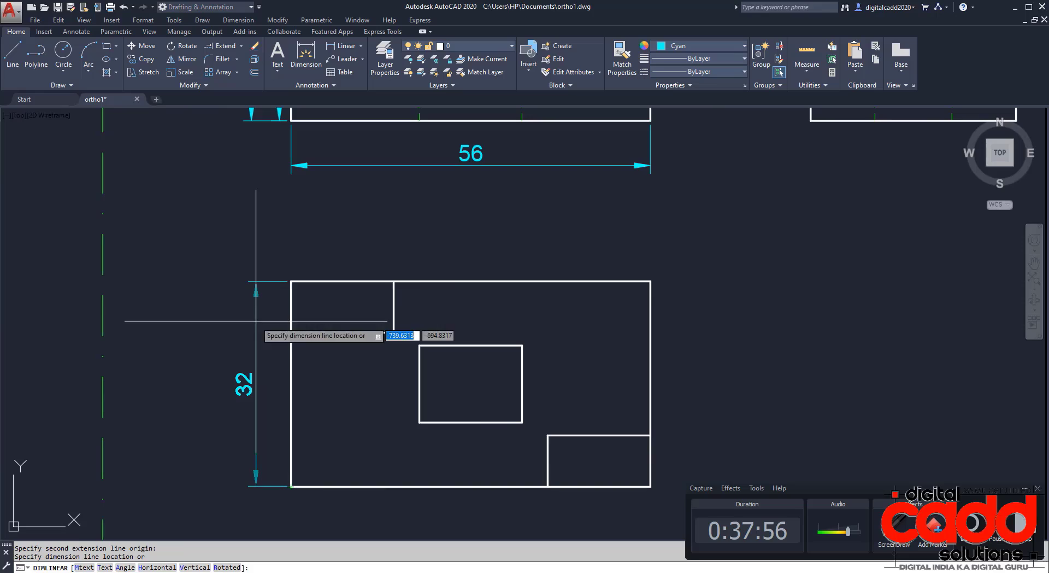
{"action": "left_click", "coordinate": [252, 119]}
Step: Dimension the depth of the upper-left block in the second top view, placed between the view and the overall depth dimension
{"action": "key", "text": "Return"}
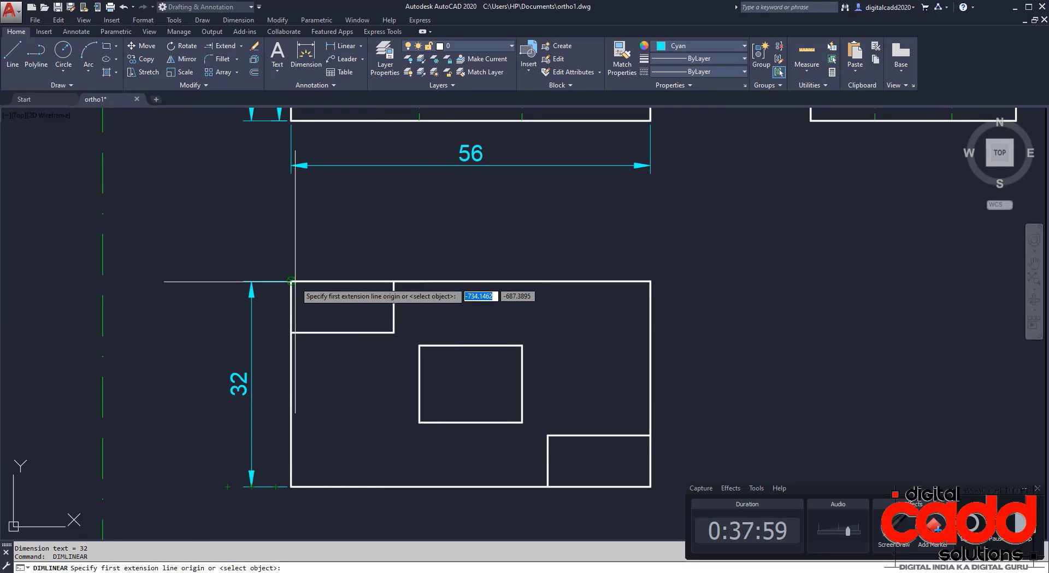
{"action": "left_click", "coordinate": [291, 332]}
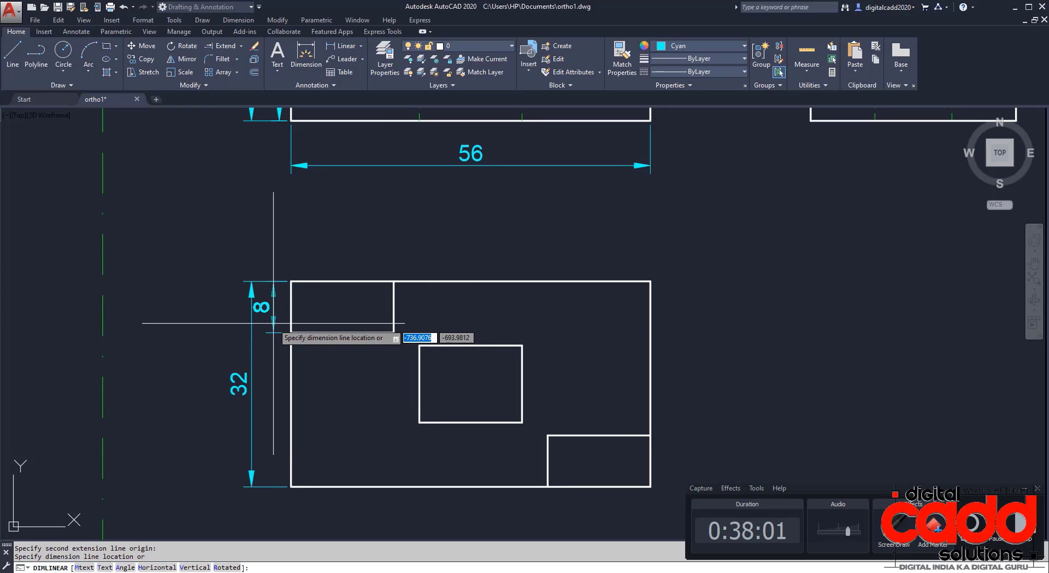
{"action": "left_click", "coordinate": [275, 322]}
Step: Dimension the vertical side of the central rectangle in the second top view, aligned under the upper-left block's depth dimension
{"action": "mouse_move", "coordinate": [413, 323]}
{"action": "middle_mouse_down"}
{"action": "mouse_move", "coordinate": [307, 401]}
{"action": "mouse_move", "coordinate": [338, 300]}
{"action": "mouse_move", "coordinate": [426, 227]}
{"action": "mouse_move", "coordinate": [422, 281]}
{"action": "middle_mouse_up"}
{"action": "key", "text": "Return"}
{"action": "key", "text": "Return"}
{"action": "left_click", "coordinate": [395, 415]}
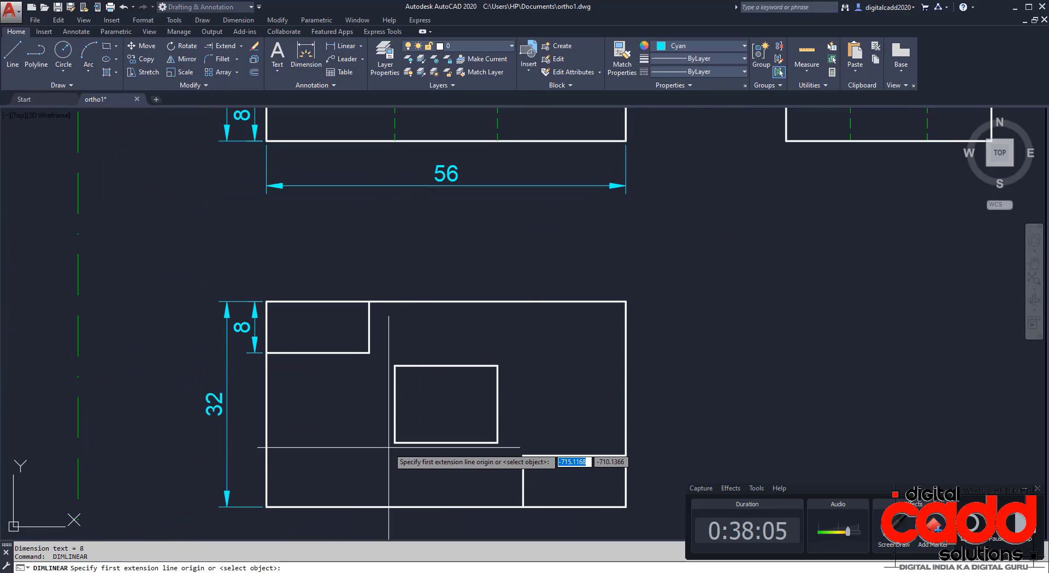
{"action": "left_click", "coordinate": [255, 352]}
Step: Dimension the width of the central rectangle, placing the dimension below the second exercise's top view
{"action": "middle_click_drag", "start_coordinate": [358, 468], "coordinate": [342, 396]}
{"action": "key", "text": "Return"}
{"action": "key", "text": "Return"}
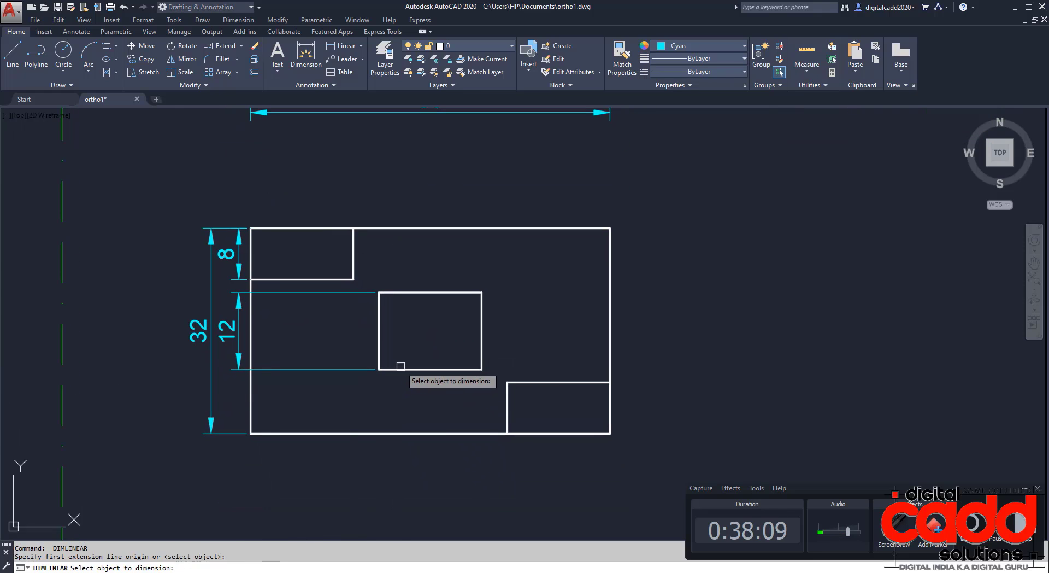
{"action": "left_click", "coordinate": [399, 370]}
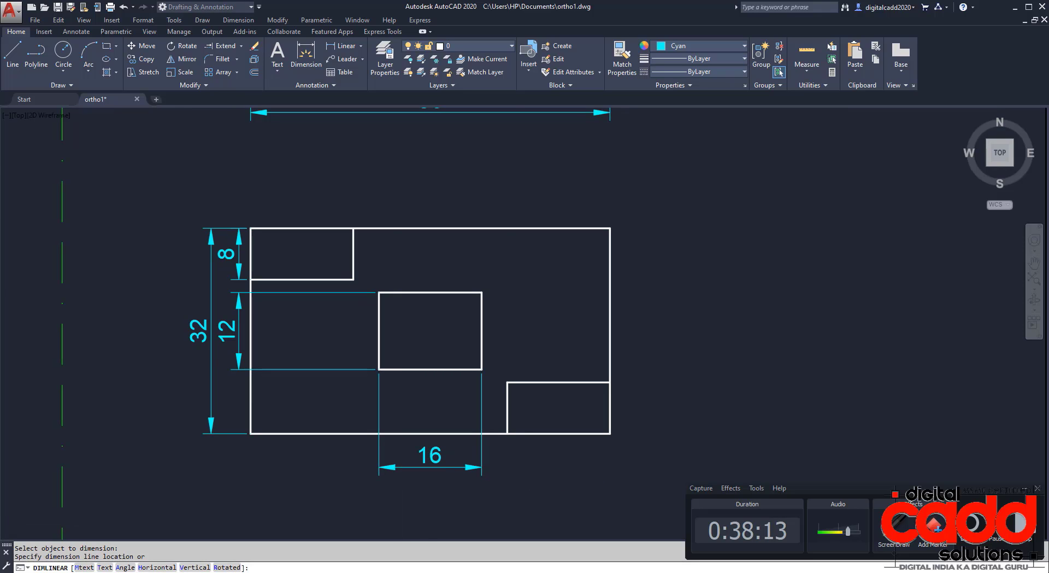
{"action": "left_click", "coordinate": [430, 466]}
Step: Add a linear dimension for the overall length below the third framed exercise's front view
{"action": "scroll", "coordinate": [407, 426], "scroll_direction": "down", "scroll_amount": 2}
{"action": "mouse_move", "coordinate": [407, 426]}
{"action": "middle_mouse_down"}
{"action": "mouse_move", "coordinate": [356, 436]}
{"action": "mouse_move", "coordinate": [346, 494]}
{"action": "mouse_move", "coordinate": [297, 456]}
{"action": "mouse_move", "coordinate": [275, 464]}
{"action": "middle_mouse_up"}
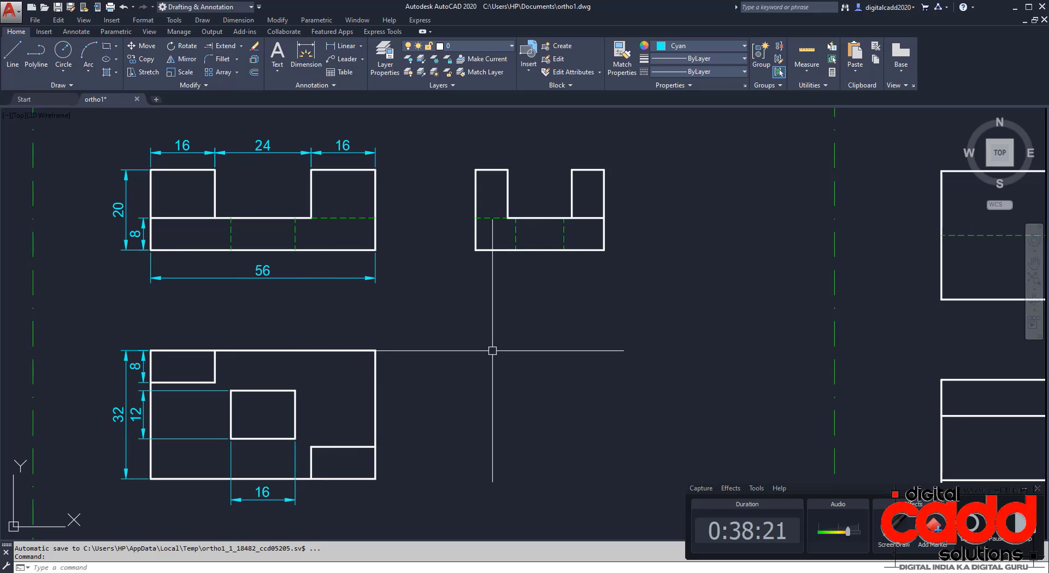
{"action": "scroll", "coordinate": [593, 359], "scroll_direction": "down", "scroll_amount": 2}
{"action": "middle_click_drag", "start_coordinate": [597, 363], "coordinate": [198, 345]}
{"action": "mouse_move", "coordinate": [360, 351]}
{"action": "middle_mouse_down"}
{"action": "mouse_move", "coordinate": [977, 346]}
{"action": "mouse_move", "coordinate": [983, 457]}
{"action": "mouse_move", "coordinate": [800, 356]}
{"action": "mouse_move", "coordinate": [635, 330]}
{"action": "mouse_move", "coordinate": [867, 267]}
{"action": "mouse_move", "coordinate": [913, 368]}
{"action": "mouse_move", "coordinate": [553, 363]}
{"action": "mouse_move", "coordinate": [443, 396]}
{"action": "mouse_move", "coordinate": [427, 382]}
{"action": "middle_mouse_up"}
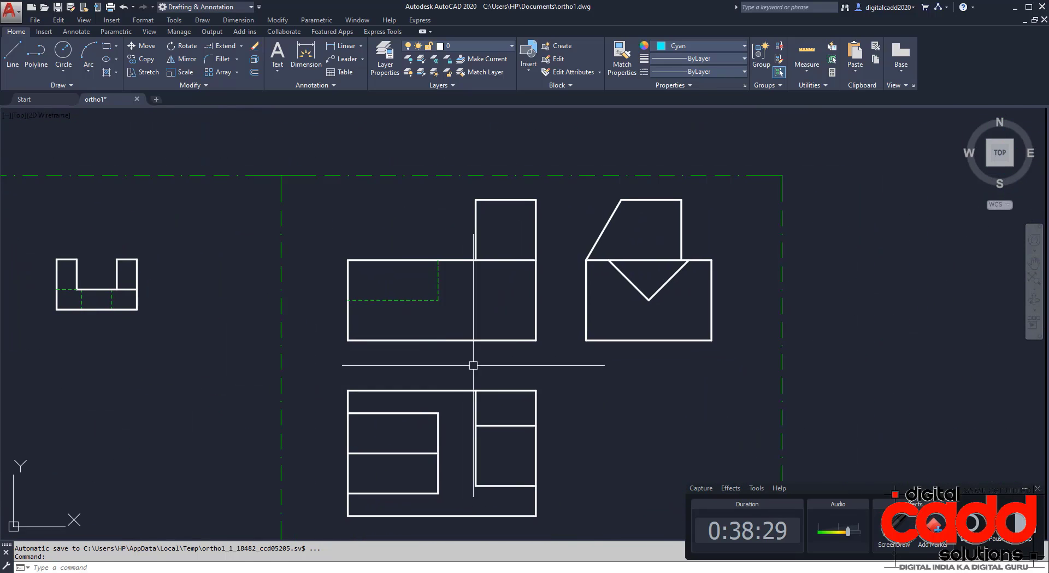
{"action": "key", "text": "Return"}
{"action": "key", "text": "Return"}
{"action": "left_click", "coordinate": [475, 341]}
{"action": "scroll", "coordinate": [472, 349], "scroll_direction": "up", "scroll_amount": 4}
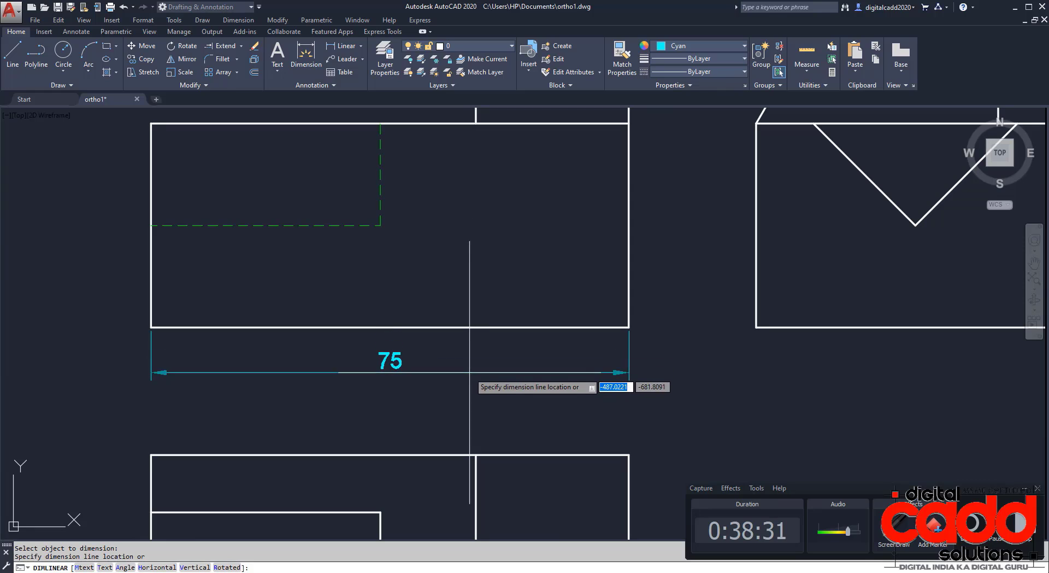
{"action": "left_click", "coordinate": [471, 373]}
Step: Dimension the base's height on the left side of the third exercise's front view
{"action": "middle_click_drag", "start_coordinate": [142, 292], "coordinate": [362, 374]}
{"action": "key", "text": "Return"}
{"action": "key", "text": "Return"}
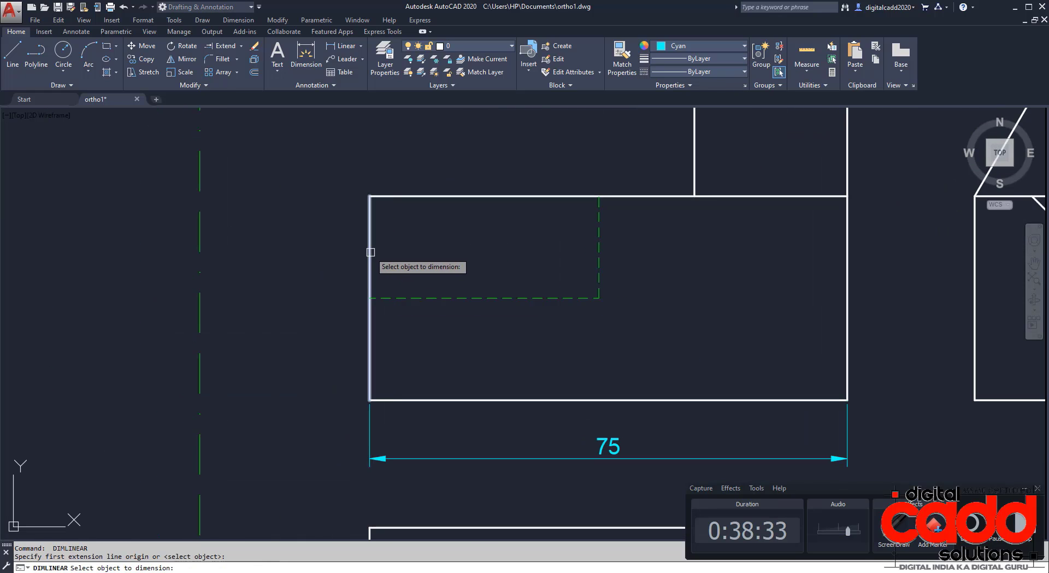
{"action": "left_click", "coordinate": [370, 268]}
{"action": "left_click", "coordinate": [331, 295]}
Step: Add a vertical linear dimension for the overall height on the right side of the third exercise's front view
{"action": "scroll", "coordinate": [355, 323], "scroll_direction": "down", "scroll_amount": 3}
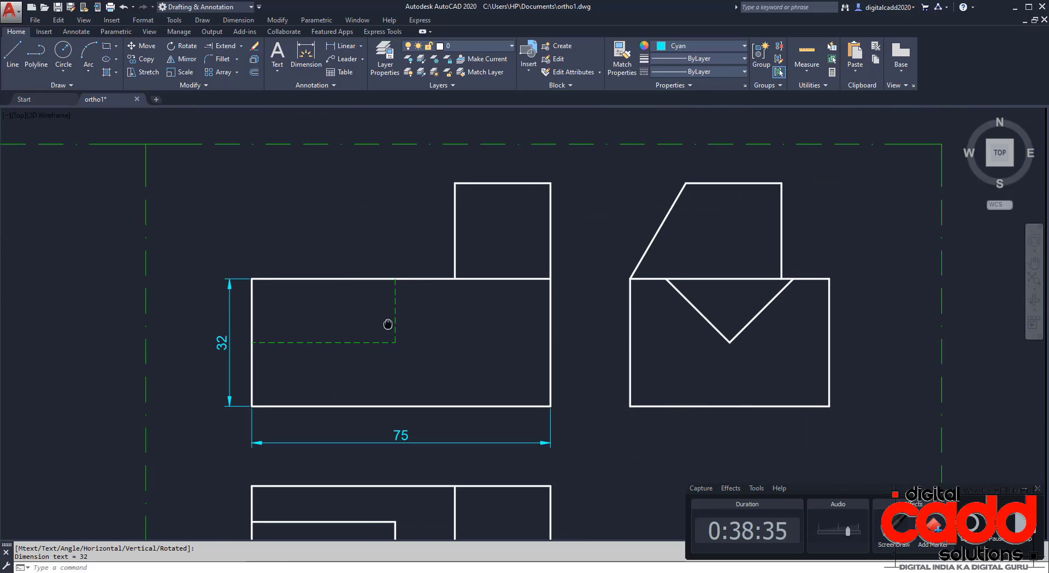
{"action": "key", "text": "Return"}
{"action": "key", "text": "Return"}
{"action": "left_click", "coordinate": [553, 296]}
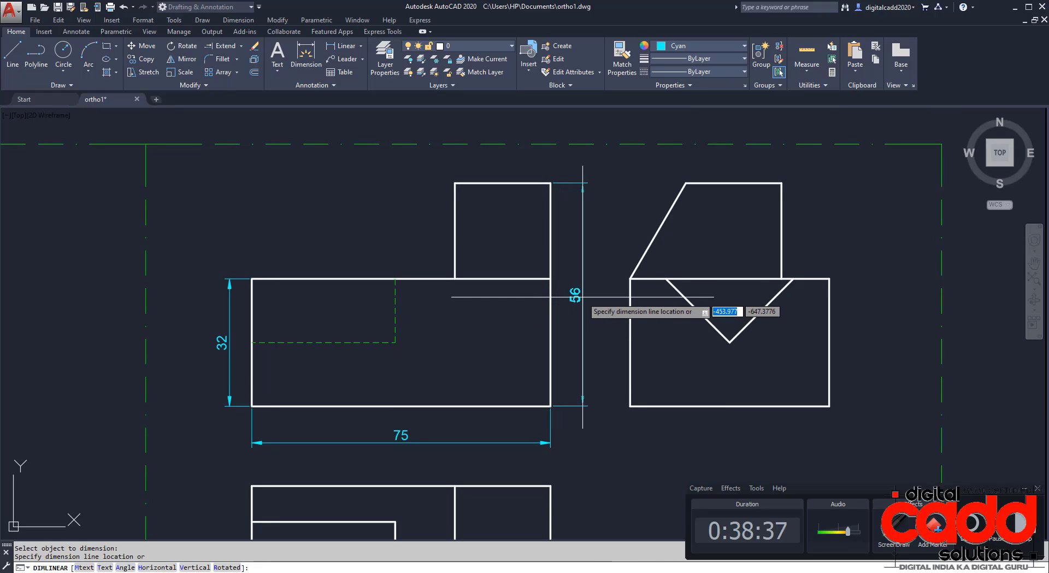
{"action": "left_click", "coordinate": [581, 296]}
Step: Dimension the width of the raised block, placing the dimension above the third exercise's front view
{"action": "middle_click_drag", "start_coordinate": [581, 297], "coordinate": [518, 386]}
{"action": "key", "text": "Return"}
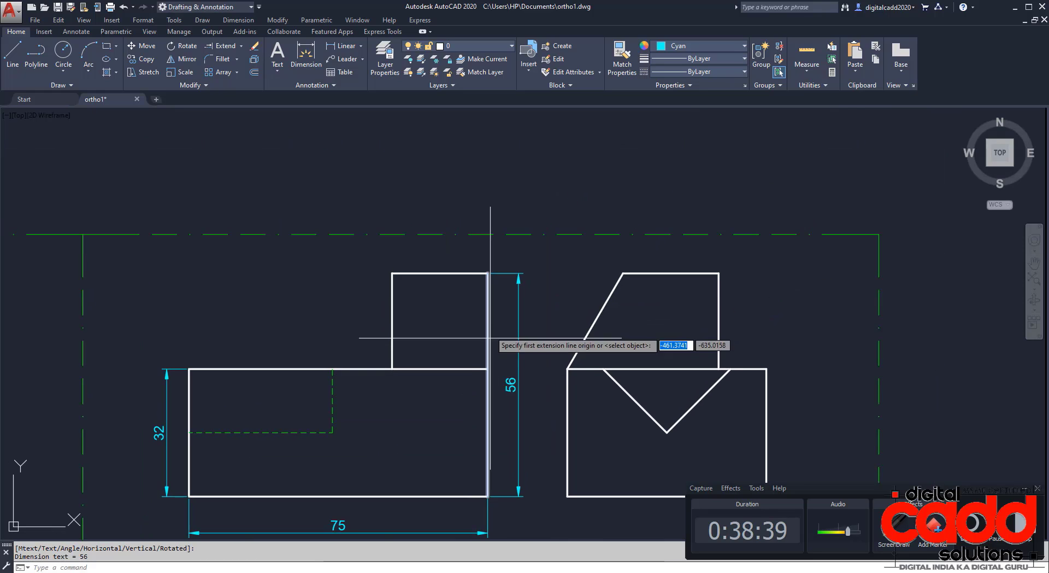
{"action": "key", "text": "Return"}
{"action": "left_click", "coordinate": [462, 273]}
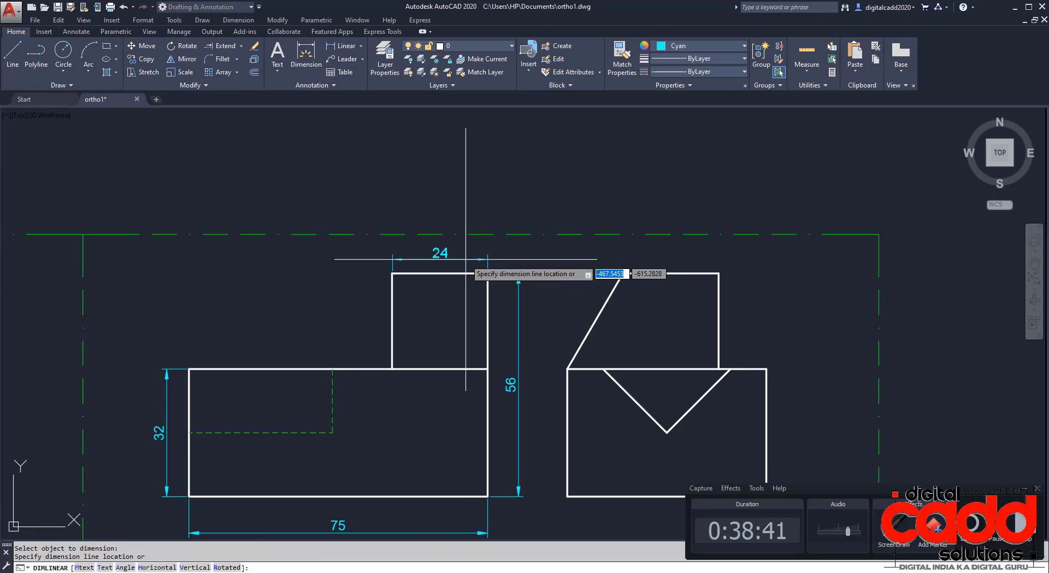
{"action": "left_click", "coordinate": [465, 258]}
Step: Dimension the distance from the third top view's upper edge to the V-groove, aligned with the front view's base height dimension
{"action": "middle_click_drag", "start_coordinate": [447, 456], "coordinate": [464, 276]}
{"action": "key", "text": "Return"}
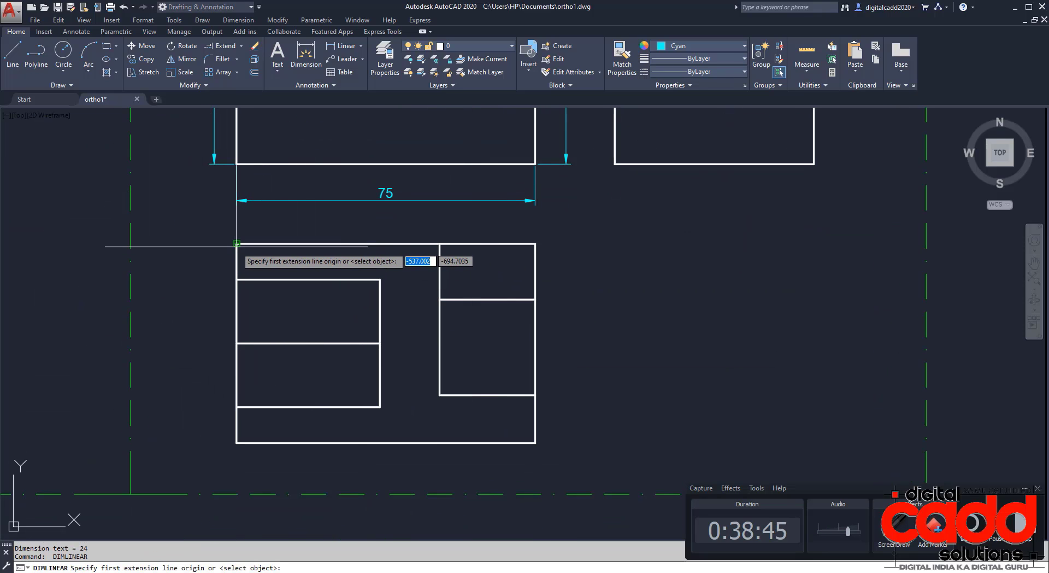
{"action": "left_click", "coordinate": [237, 247]}
{"action": "left_click", "coordinate": [237, 279]}
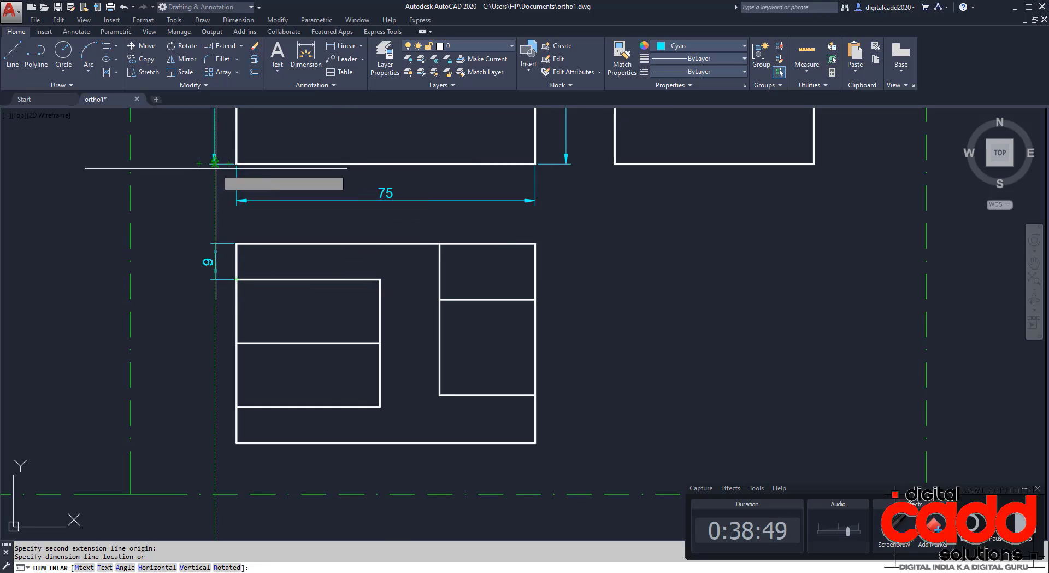
{"action": "left_click", "coordinate": [213, 269]}
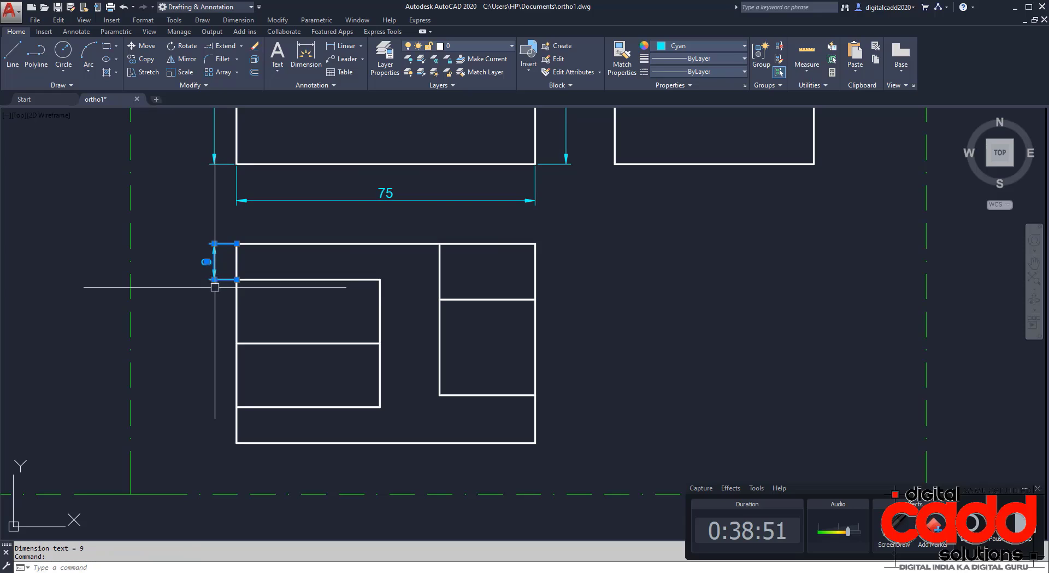
Step: Continue the vertical dimension chain in the third top view across the V-groove's width and down to the lower edge
{"action": "mouse_move", "coordinate": [214, 279]}
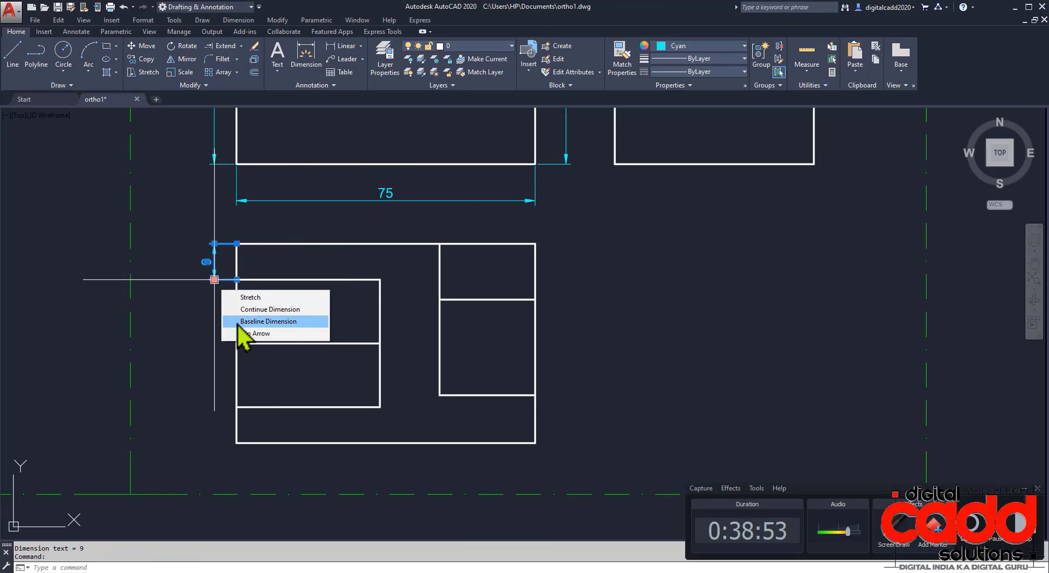
{"action": "left_click", "coordinate": [244, 310]}
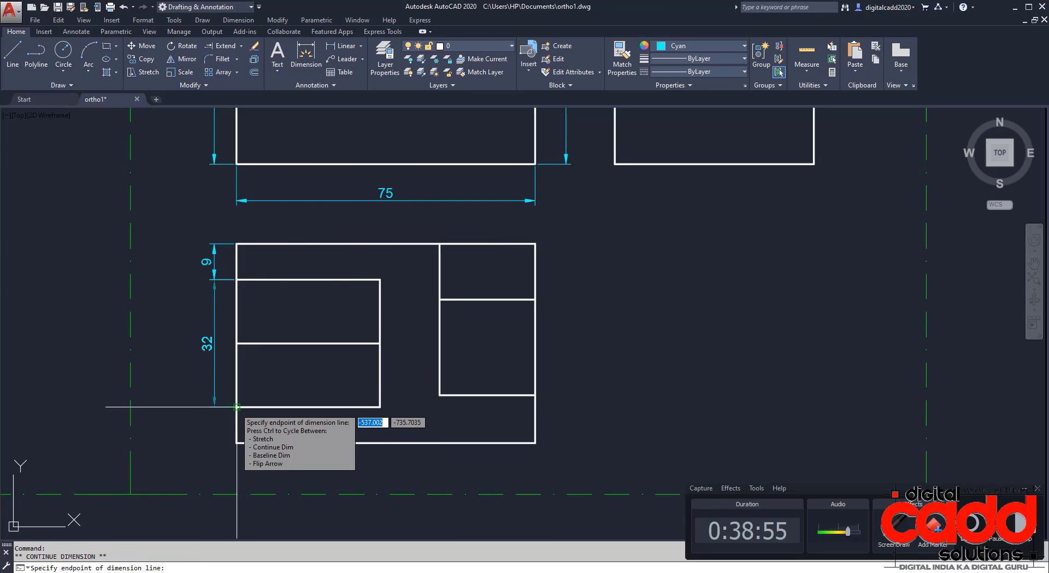
{"action": "left_click", "coordinate": [236, 407]}
{"action": "left_click", "coordinate": [236, 442]}
{"action": "key", "text": "Escape"}
{"action": "key", "text": "Escape"}
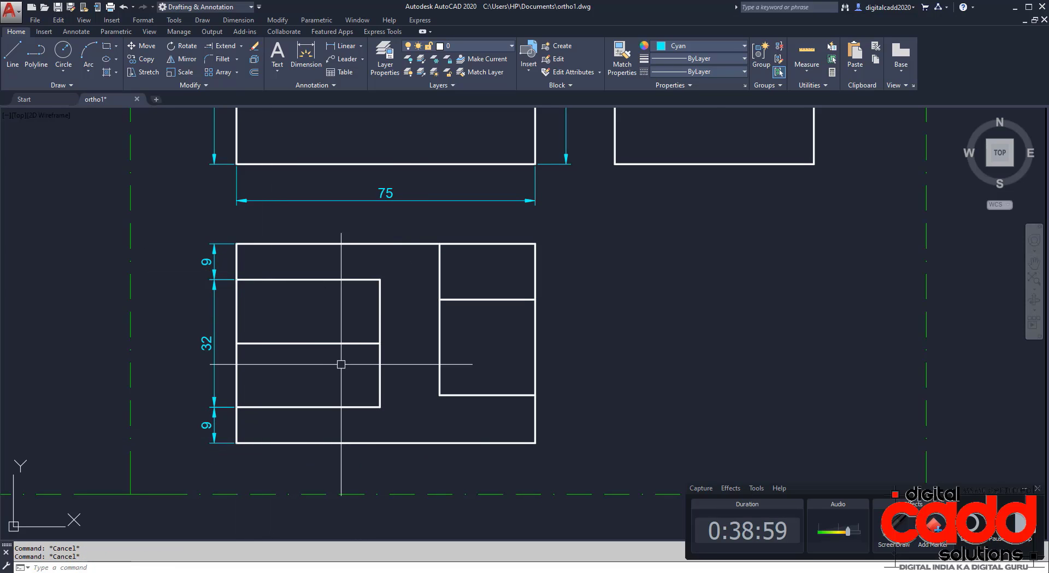
Step: Dimension the V-groove's length, placing the dimension below the third exercise's top view
{"action": "middle_click_drag", "start_coordinate": [348, 345], "coordinate": [353, 350]}
{"action": "key", "text": "space"}
{"action": "key", "text": "space"}
{"action": "left_click", "coordinate": [358, 413]}
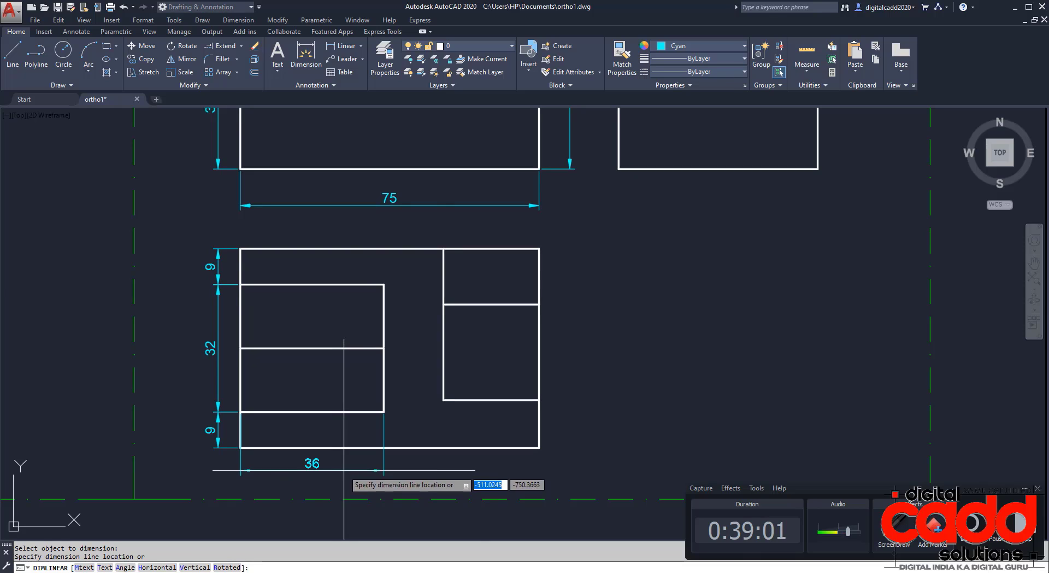
{"action": "left_click", "coordinate": [344, 469]}
Step: Dimension the raised block's width below the third top view, in line with the V-groove's length dimension
{"action": "middle_click_drag", "start_coordinate": [407, 466], "coordinate": [249, 445]}
{"action": "key", "text": "space"}
{"action": "key", "text": "space"}
{"action": "left_click", "coordinate": [353, 378]}
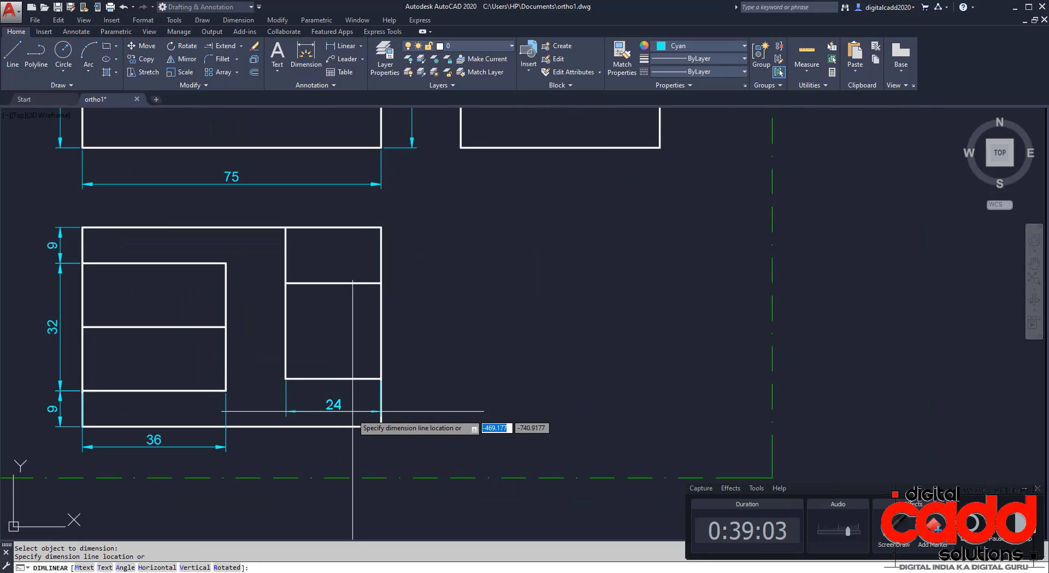
{"action": "left_click", "coordinate": [227, 448]}
Step: Dimension the offset between the top view's lower edge and the raised block, on the right side of the third top view
{"action": "middle_click_drag", "start_coordinate": [429, 432], "coordinate": [438, 452]}
{"action": "key", "text": "space"}
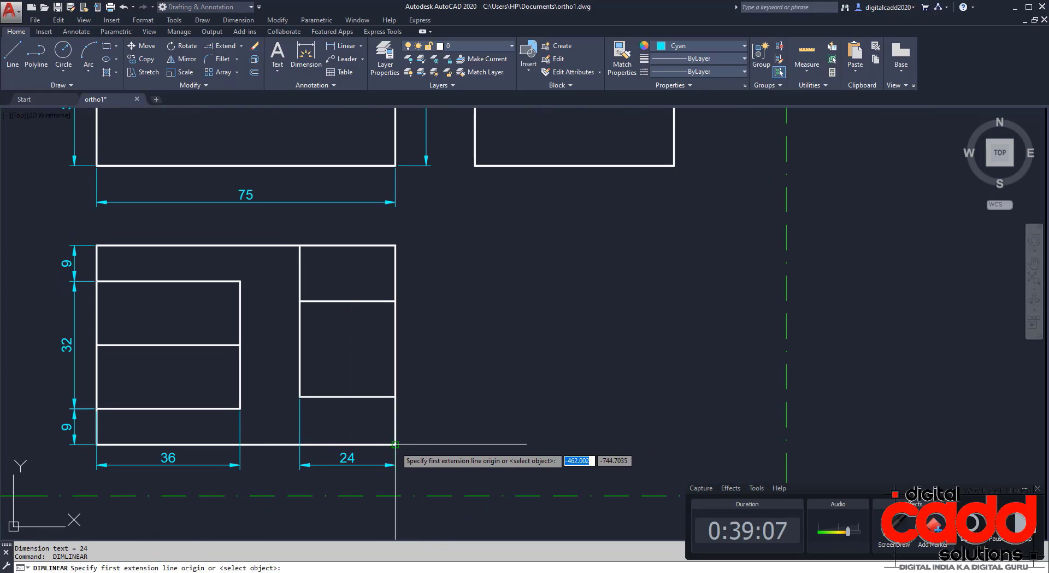
{"action": "left_click", "coordinate": [395, 396]}
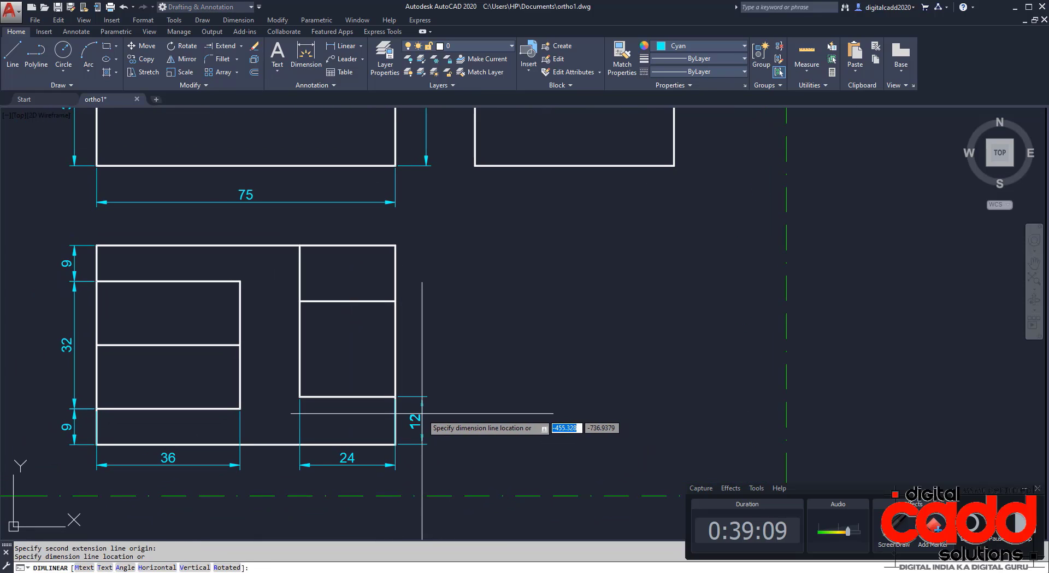
{"action": "left_click", "coordinate": [422, 414]}
Step: Dimension the base's height on the right side of the third exercise's side view
{"action": "scroll", "coordinate": [476, 383], "scroll_direction": "down", "scroll_amount": 3}
{"action": "mouse_move", "coordinate": [469, 382]}
{"action": "middle_mouse_down"}
{"action": "mouse_move", "coordinate": [442, 492]}
{"action": "mouse_move", "coordinate": [436, 448]}
{"action": "middle_mouse_up"}
{"action": "middle_click_drag", "start_coordinate": [471, 402], "coordinate": [466, 378]}
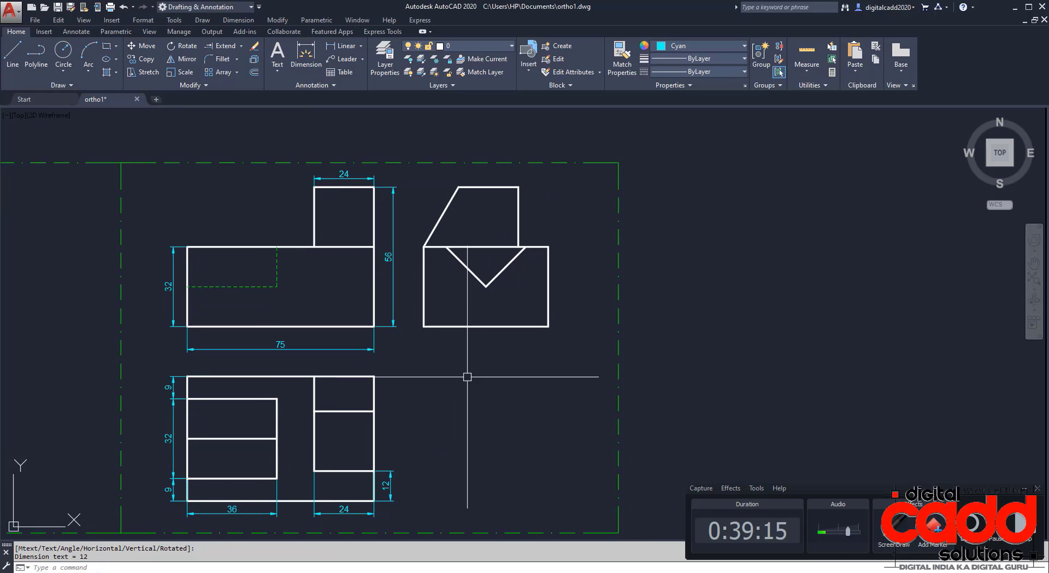
{"action": "key", "text": "Return"}
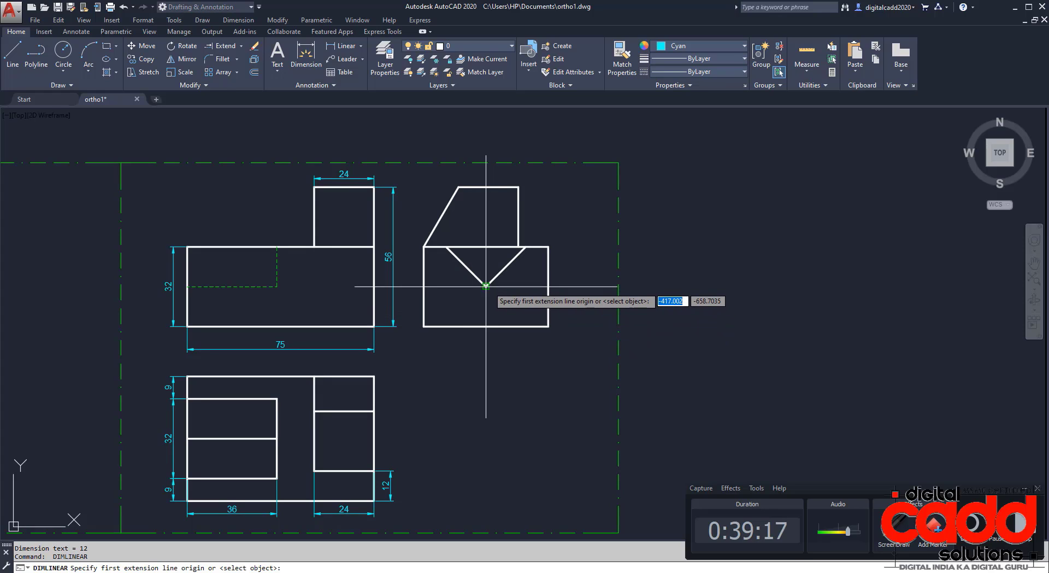
{"action": "key", "text": "Return"}
{"action": "left_click", "coordinate": [547, 285]}
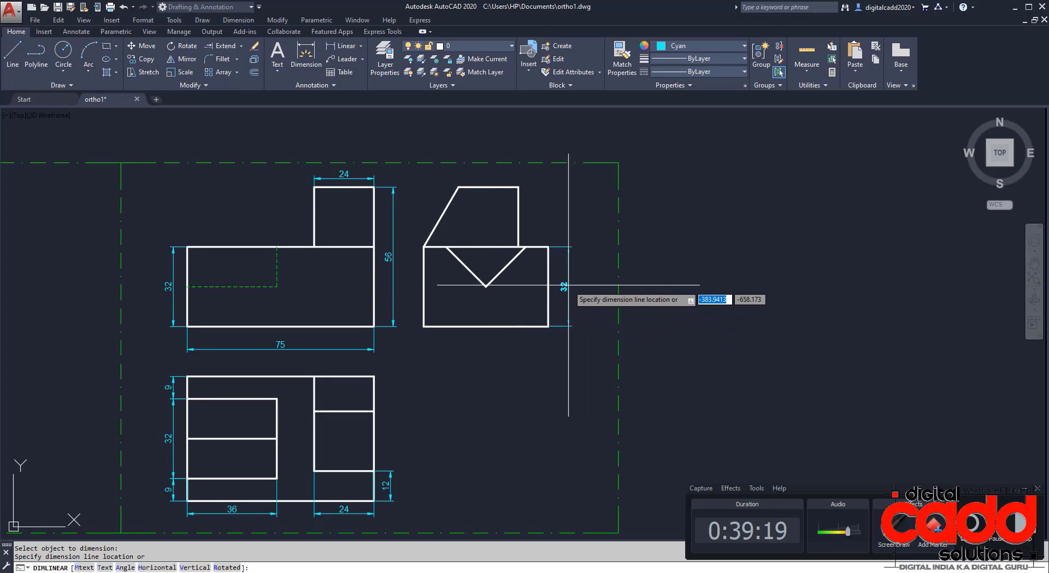
{"action": "left_click", "coordinate": [584, 284]}
Step: Dimension the height from the base's bottom to the V-groove's vertex, placed inside the side view's base height dimension
{"action": "key", "text": "Return"}
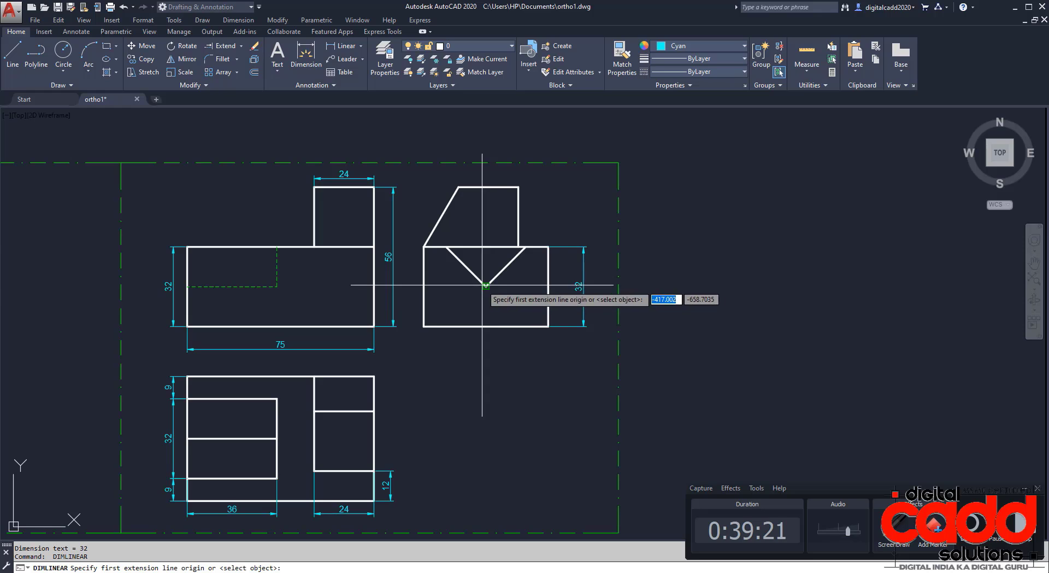
{"action": "left_click", "coordinate": [486, 285]}
{"action": "left_click", "coordinate": [548, 326]}
{"action": "scroll", "coordinate": [554, 317], "scroll_direction": "up", "scroll_amount": 5}
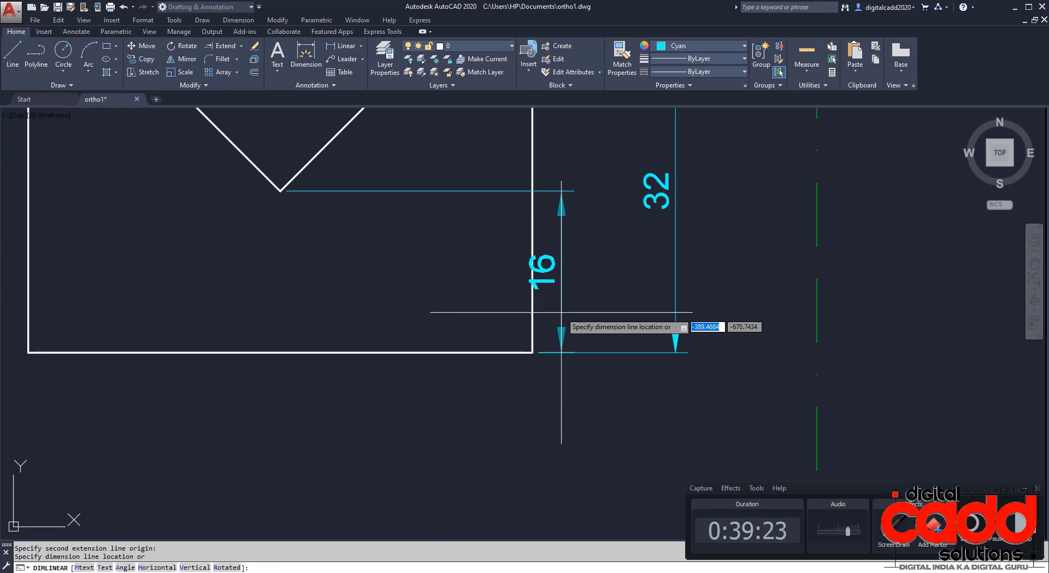
{"action": "left_click", "coordinate": [591, 300]}
Step: Dimension the horizontal offset between the raised block's right edge and the base's right edge, above the third exercise's side view
{"action": "scroll", "coordinate": [475, 384], "scroll_direction": "down", "scroll_amount": 5}
{"action": "mouse_move", "coordinate": [475, 384]}
{"action": "middle_mouse_down"}
{"action": "mouse_move", "coordinate": [514, 492]}
{"action": "mouse_move", "coordinate": [563, 474]}
{"action": "middle_mouse_up"}
{"action": "mouse_move", "coordinate": [373, 403]}
{"action": "middle_mouse_down"}
{"action": "mouse_move", "coordinate": [459, 279]}
{"action": "mouse_move", "coordinate": [565, 201]}
{"action": "middle_mouse_up"}
{"action": "mouse_move", "coordinate": [580, 471]}
{"action": "middle_mouse_down"}
{"action": "mouse_move", "coordinate": [326, 457]}
{"action": "mouse_move", "coordinate": [327, 546]}
{"action": "middle_mouse_up"}
{"action": "mouse_move", "coordinate": [469, 306]}
{"action": "middle_mouse_down"}
{"action": "mouse_move", "coordinate": [441, 443]}
{"action": "mouse_move", "coordinate": [536, 424]}
{"action": "mouse_move", "coordinate": [493, 442]}
{"action": "middle_mouse_up"}
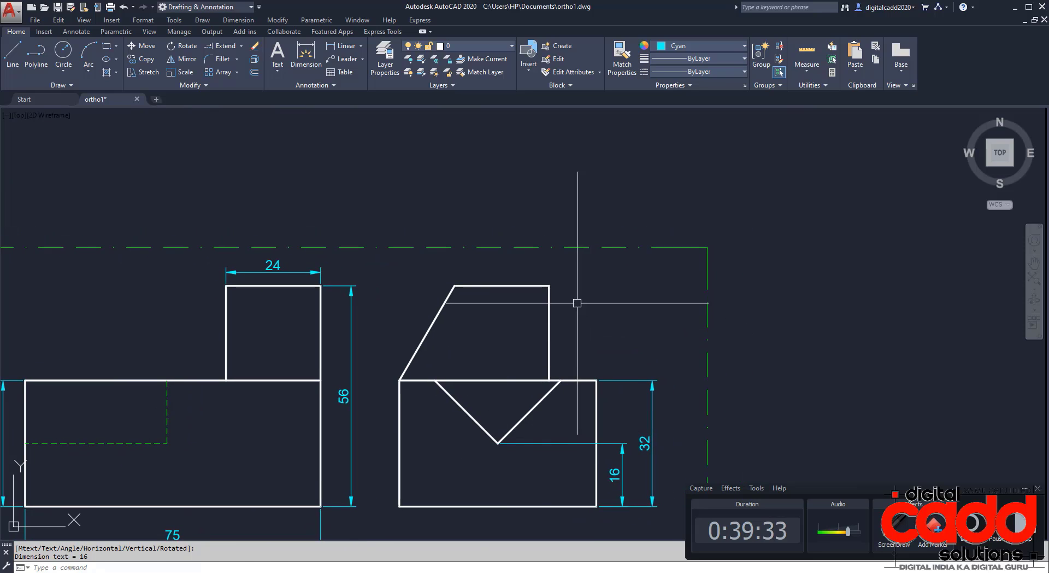
{"action": "key", "text": "Return"}
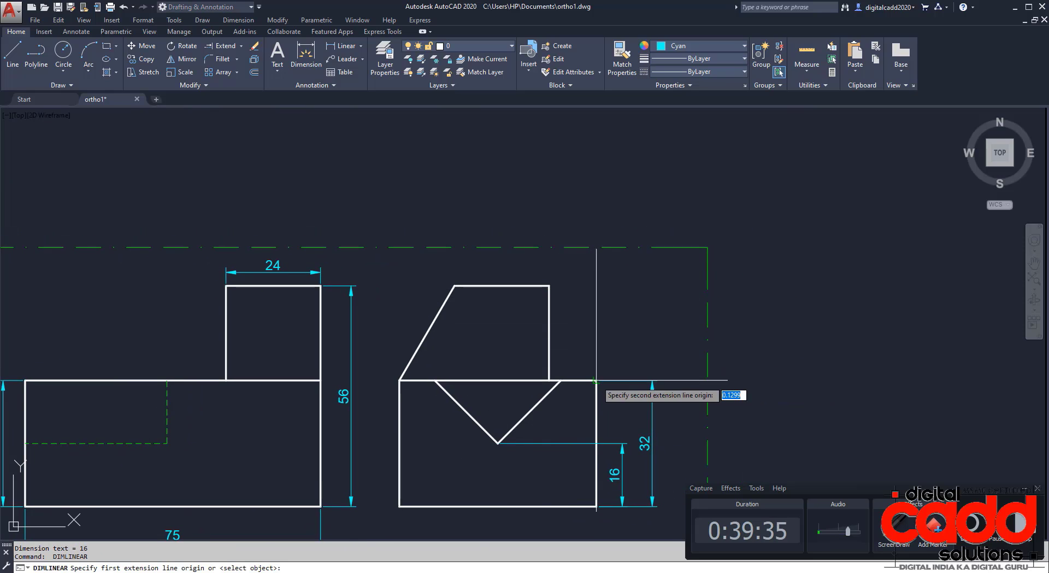
{"action": "left_click", "coordinate": [597, 380]}
{"action": "left_click", "coordinate": [570, 272]}
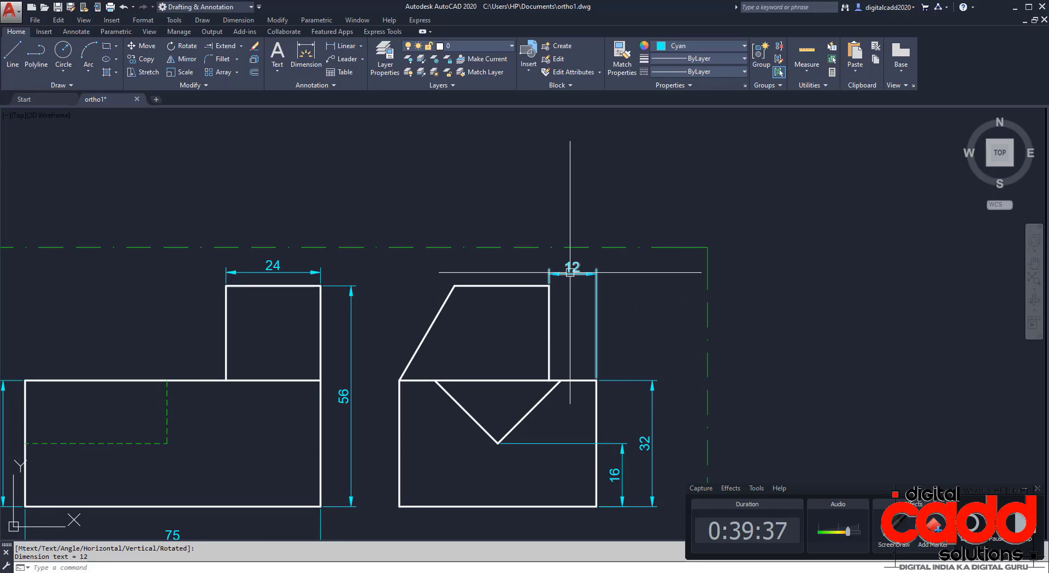
Step: Continue that offset dimension across the raised block's top edge to the start of its slope in the side view
{"action": "mouse_move", "coordinate": [549, 273]}
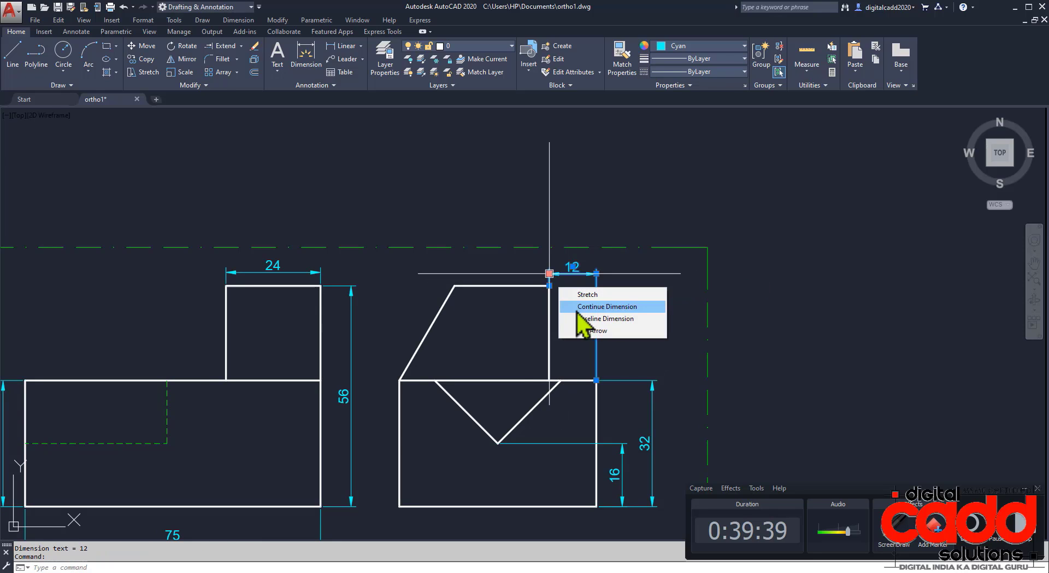
{"action": "left_click", "coordinate": [578, 307]}
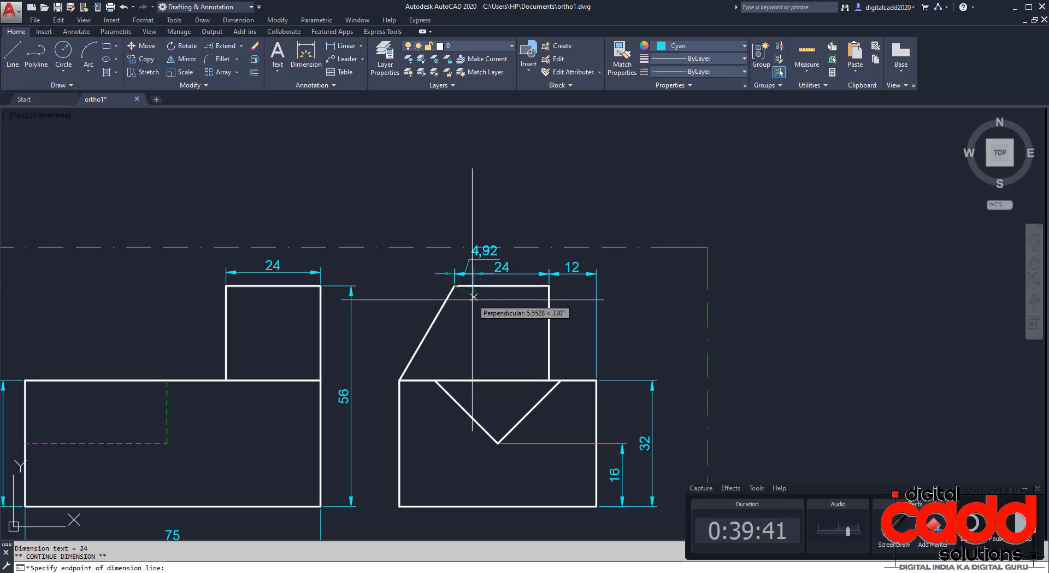
{"action": "key", "text": "Escape"}
Step: Review the dimensioned front, top and side views in all three framed exercises for completeness
{"action": "middle_click_drag", "start_coordinate": [431, 469], "coordinate": [429, 330]}
{"action": "scroll", "coordinate": [445, 370], "scroll_direction": "down", "scroll_amount": 4}
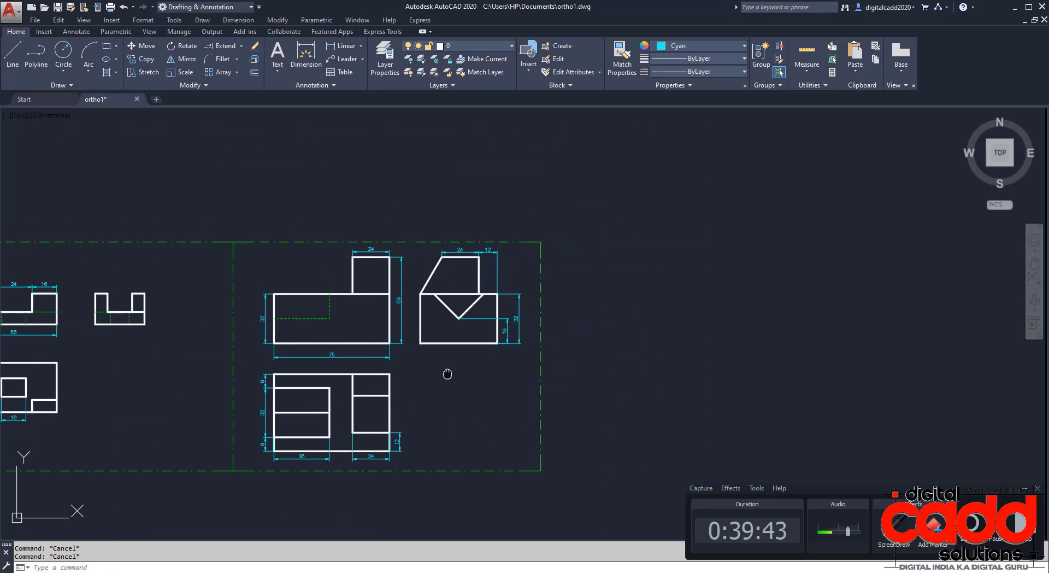
{"action": "middle_click_drag", "start_coordinate": [445, 369], "coordinate": [799, 349]}
{"action": "mouse_move", "coordinate": [331, 345]}
{"action": "middle_mouse_down"}
{"action": "mouse_move", "coordinate": [359, 345]}
{"action": "mouse_move", "coordinate": [384, 304]}
{"action": "mouse_move", "coordinate": [360, 317]}
{"action": "middle_mouse_up"}
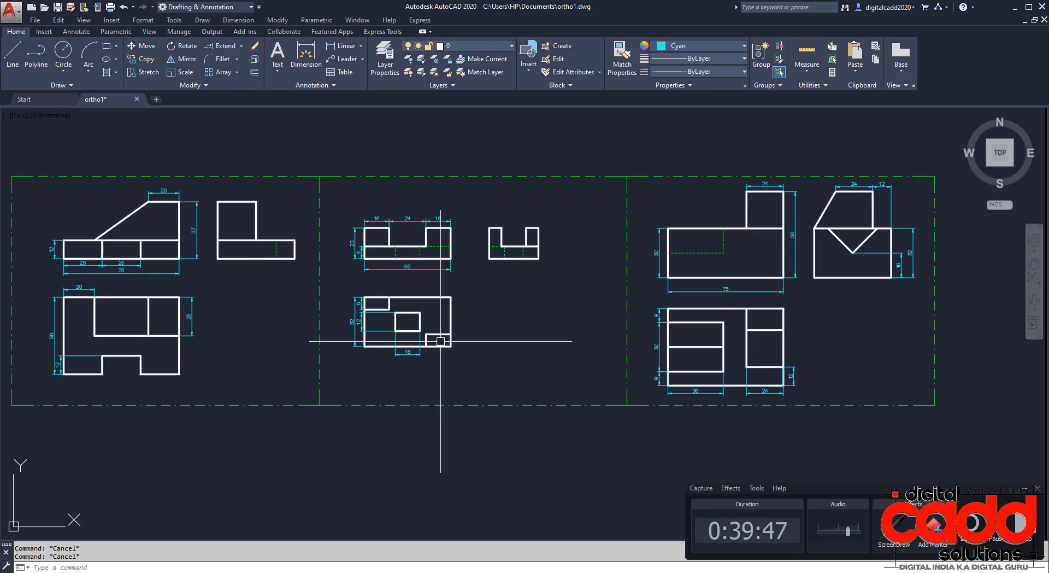
{"action": "mouse_move", "coordinate": [374, 329]}
{"action": "middle_mouse_down"}
{"action": "mouse_move", "coordinate": [413, 308]}
{"action": "mouse_move", "coordinate": [410, 329]}
{"action": "middle_mouse_up"}
{"action": "scroll", "coordinate": [160, 227], "scroll_direction": "up", "scroll_amount": 6}
{"action": "scroll", "coordinate": [314, 360], "scroll_direction": "down", "scroll_amount": 4}
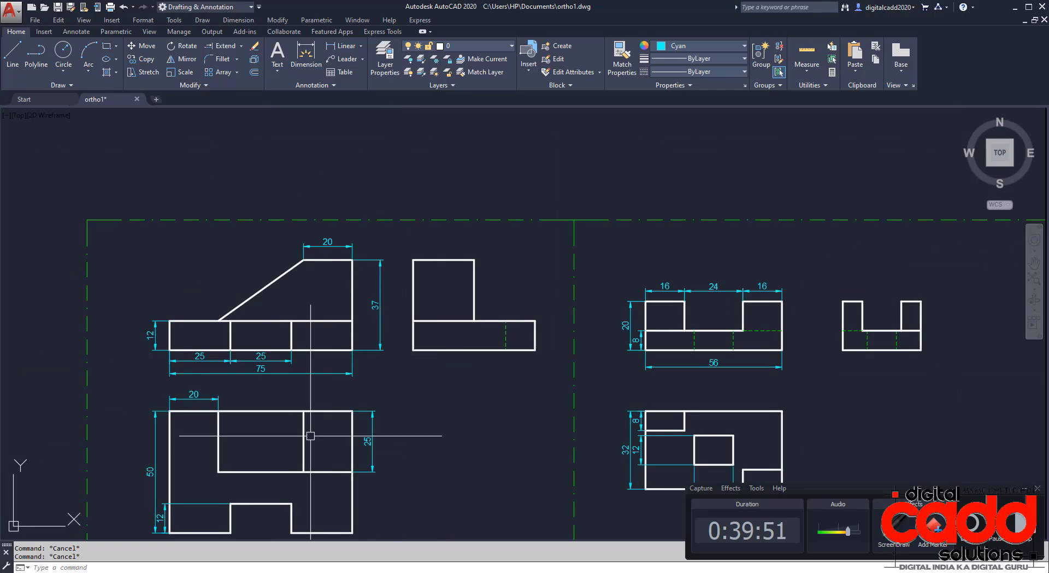
{"action": "mouse_move", "coordinate": [310, 434]}
{"action": "middle_mouse_down"}
{"action": "mouse_move", "coordinate": [255, 333]}
{"action": "mouse_move", "coordinate": [175, 342]}
{"action": "middle_mouse_up"}
{"action": "middle_click_drag", "start_coordinate": [245, 383], "coordinate": [357, 370]}
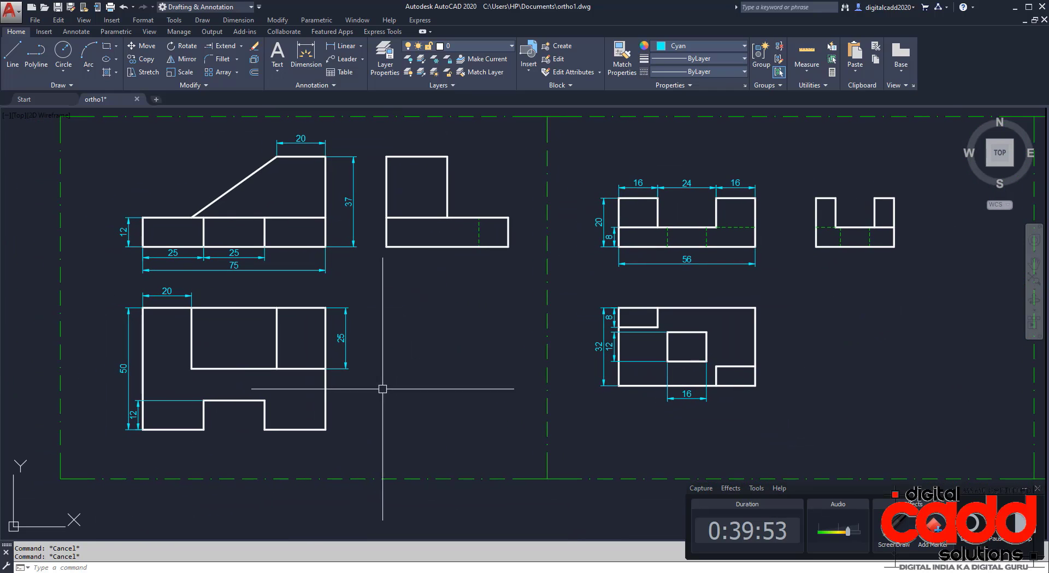
{"action": "mouse_move", "coordinate": [657, 294]}
{"action": "middle_mouse_down"}
{"action": "mouse_move", "coordinate": [646, 380]}
{"action": "mouse_move", "coordinate": [701, 384]}
{"action": "mouse_move", "coordinate": [328, 354]}
{"action": "middle_mouse_up"}
{"action": "scroll", "coordinate": [394, 335], "scroll_direction": "up", "scroll_amount": 6}
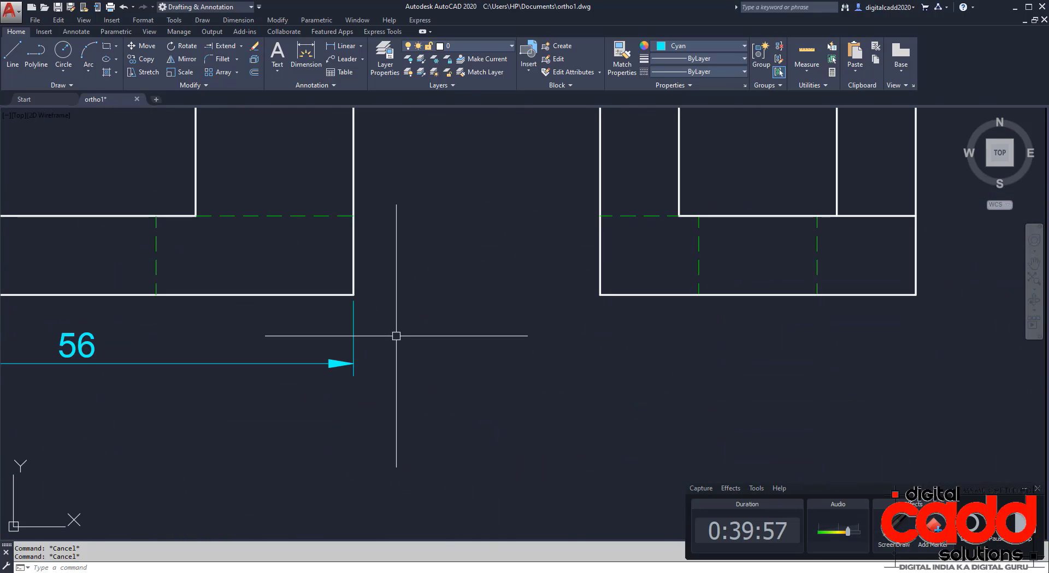
{"action": "scroll", "coordinate": [408, 334], "scroll_direction": "down", "scroll_amount": 4}
{"action": "middle_click_drag", "start_coordinate": [751, 374], "coordinate": [164, 317]}
{"action": "scroll", "coordinate": [361, 331], "scroll_direction": "down", "scroll_amount": 1}
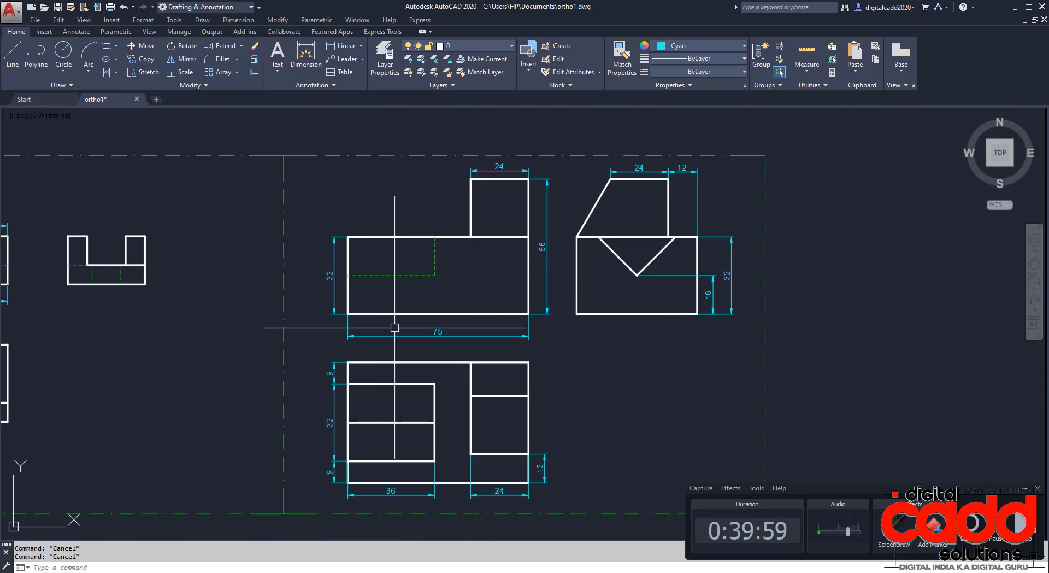
{"action": "mouse_move", "coordinate": [390, 320]}
{"action": "middle_mouse_down"}
{"action": "mouse_move", "coordinate": [244, 338]}
{"action": "mouse_move", "coordinate": [259, 316]}
{"action": "middle_mouse_up"}
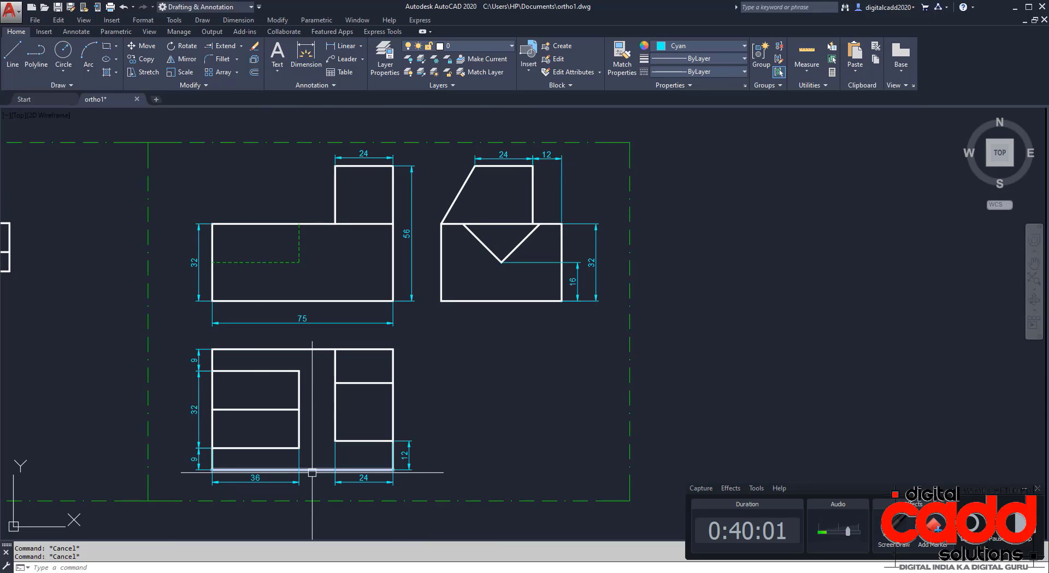